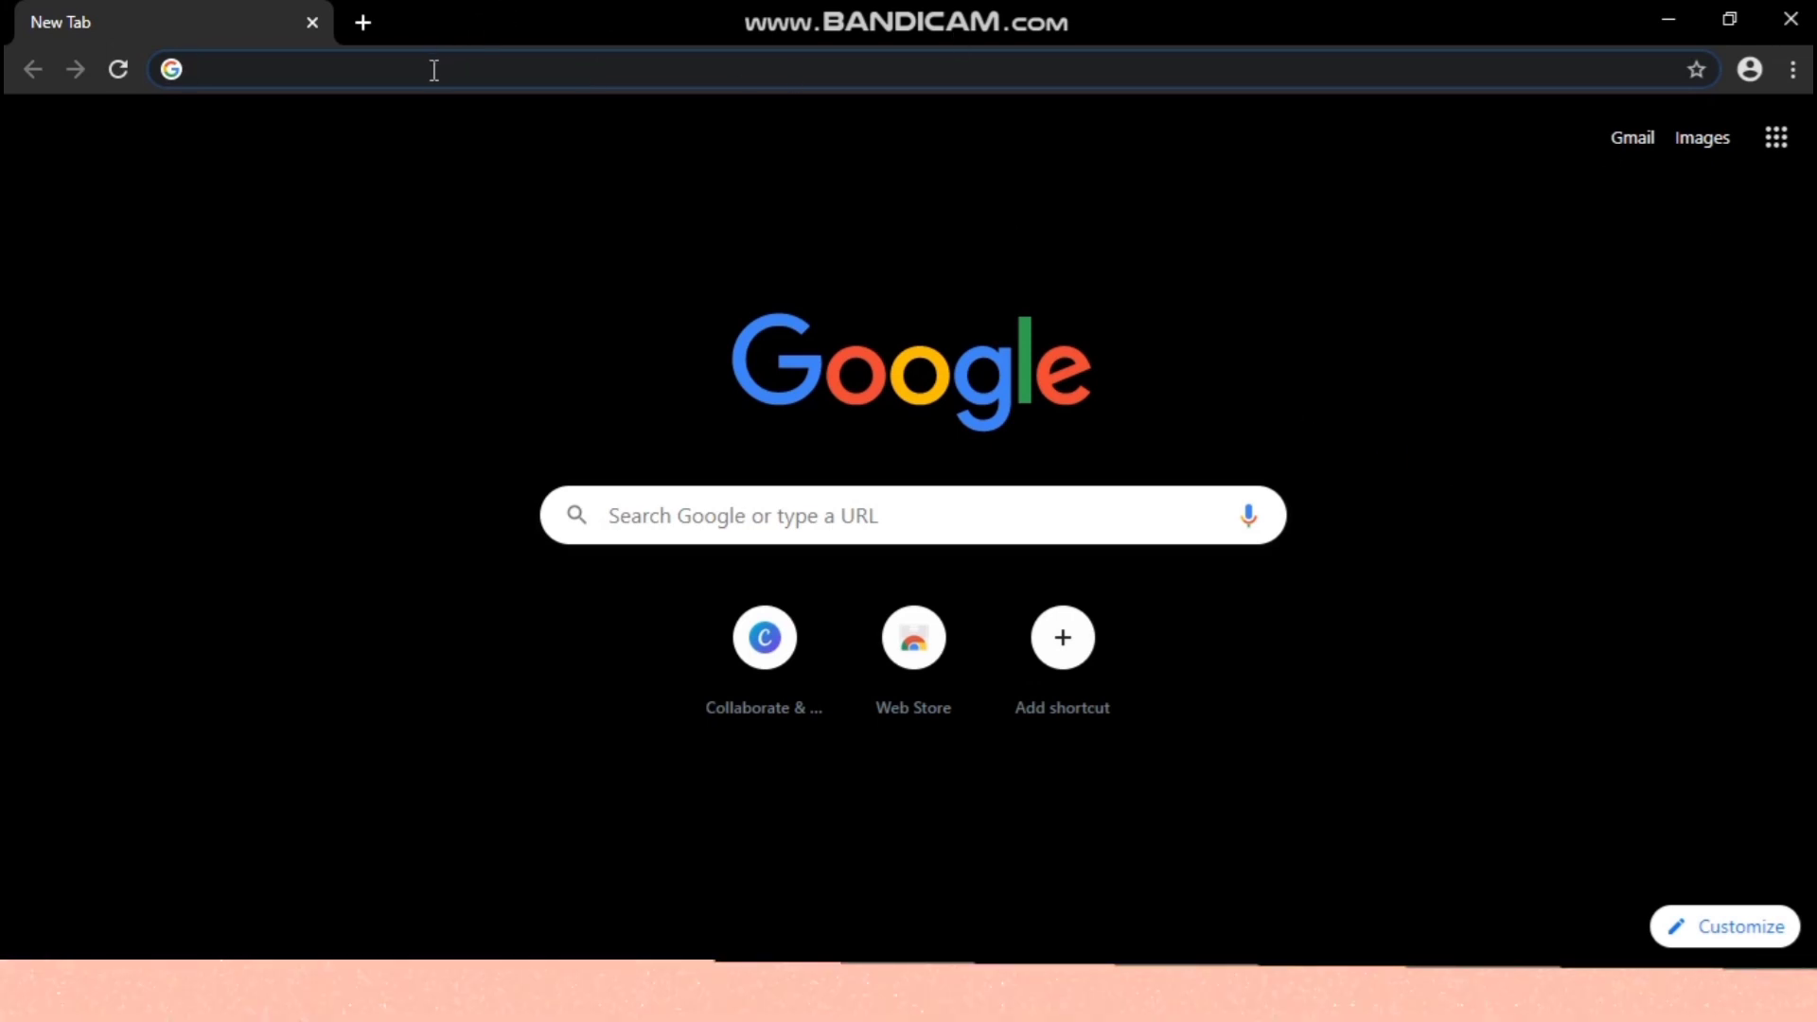
- Open the canva.com website
text(canva.com)
key(Return)
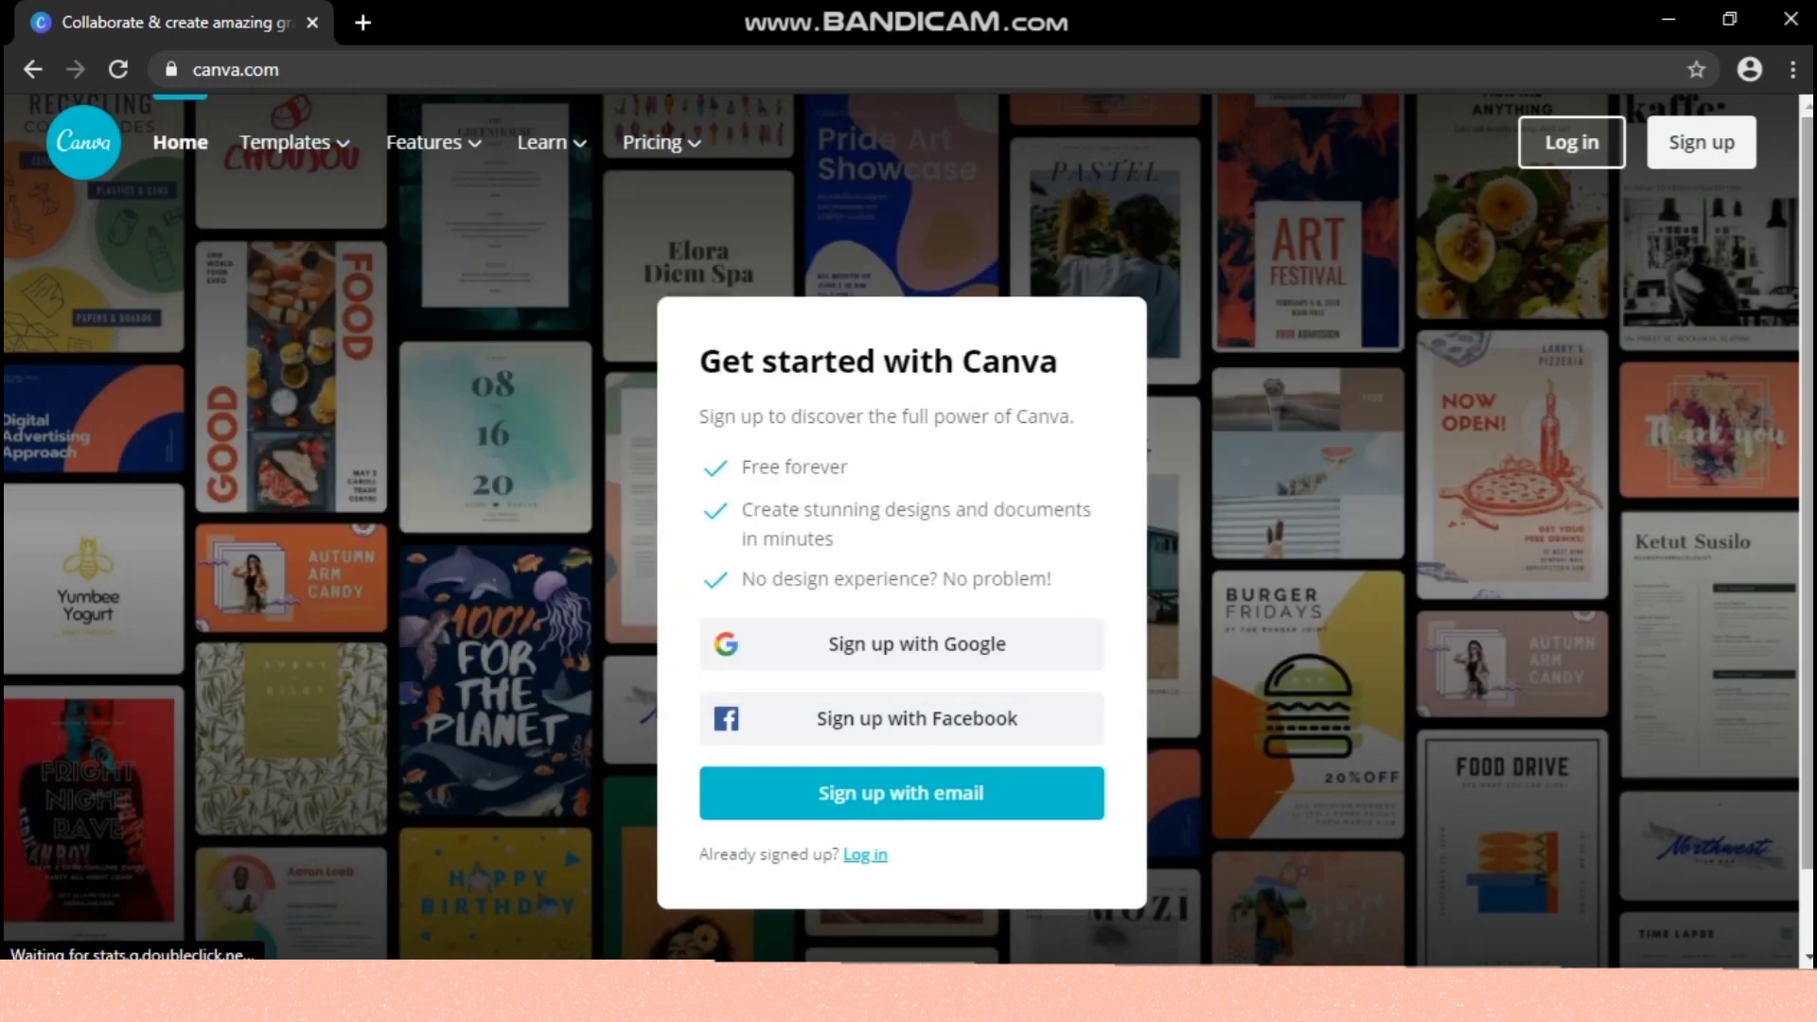
- Switch the site language from English (Australia) to Punjabi (Pakistan)
scroll(1719, 770, down, 2)
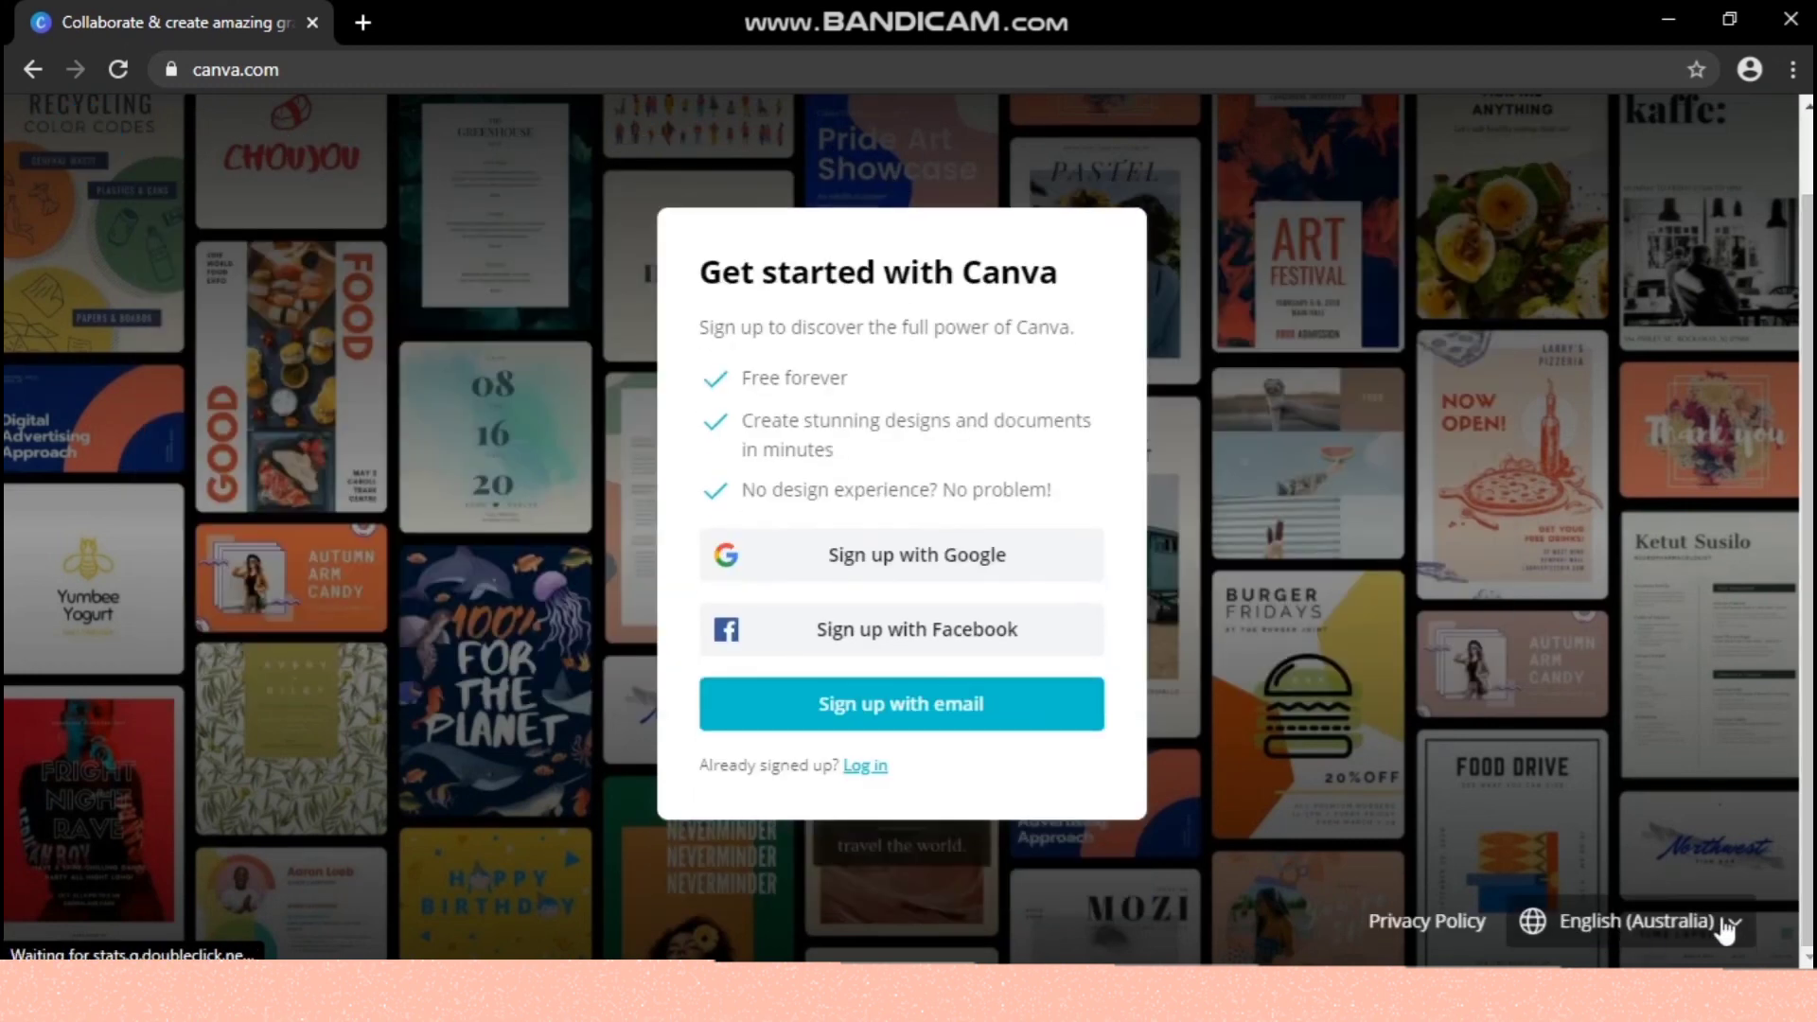
click(1732, 930)
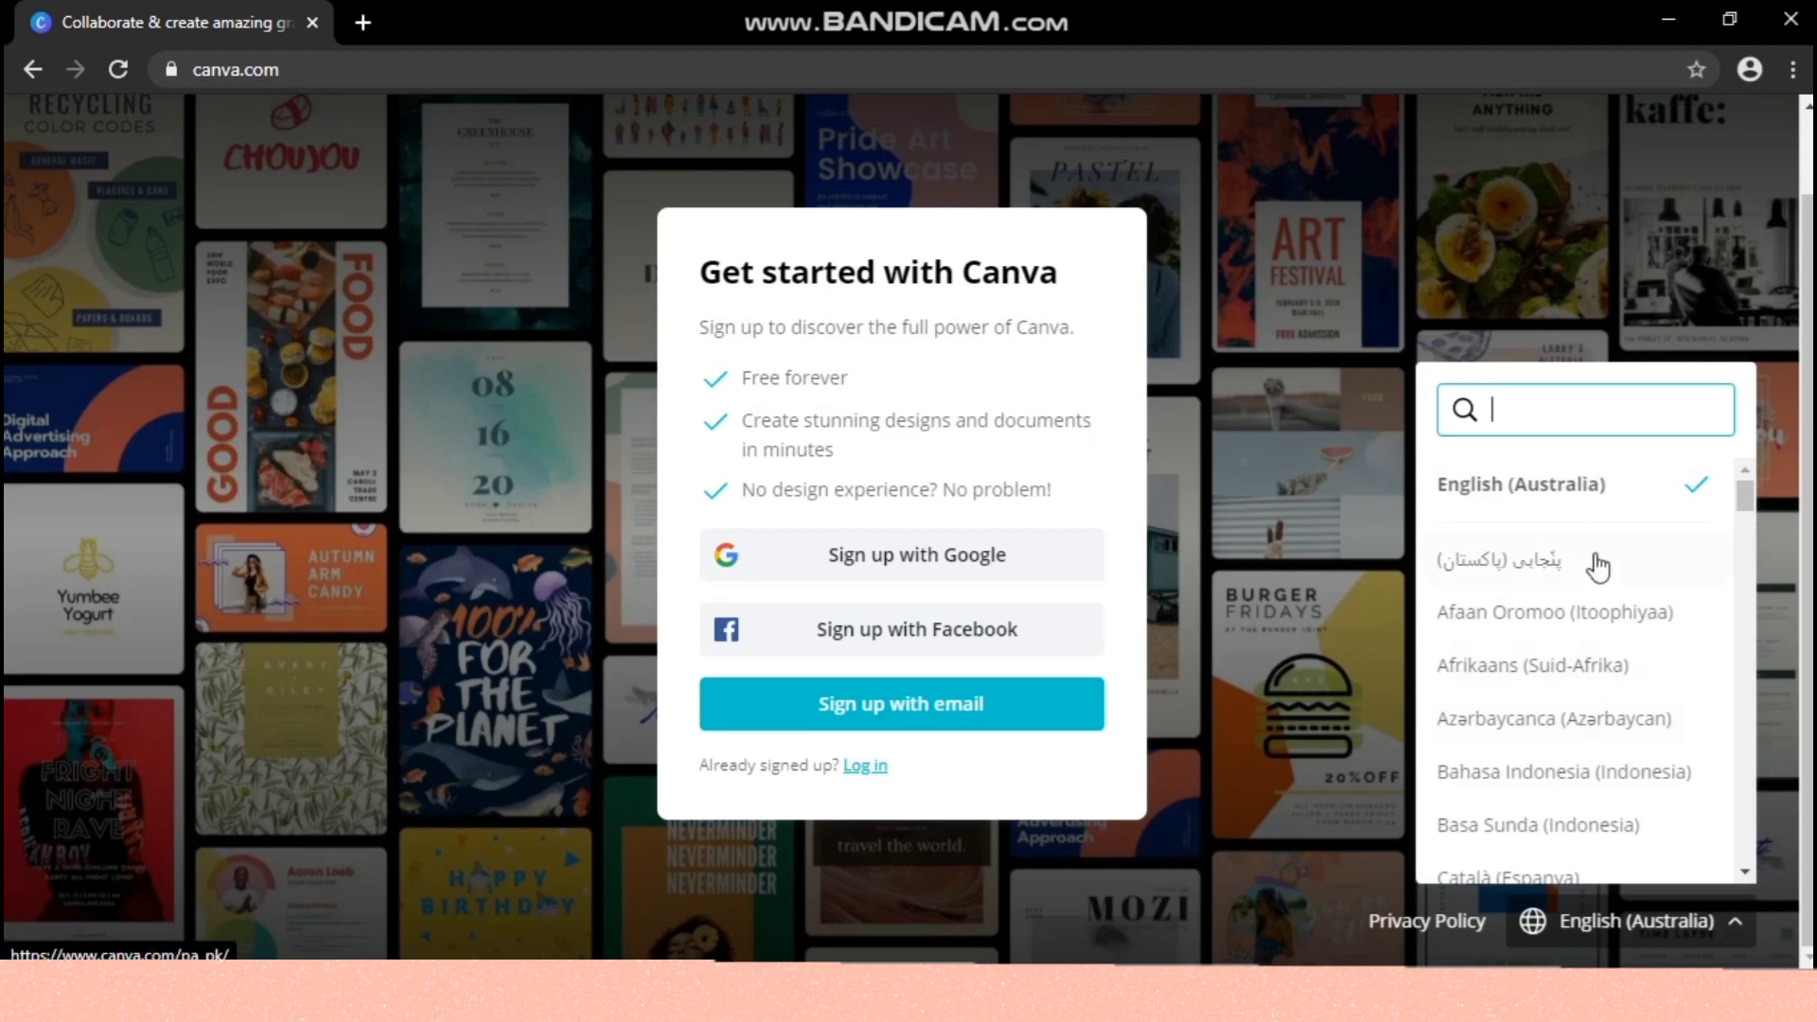
mouse_move(1747, 511)
mouse_down()
mouse_move(1755, 538)
mouse_move(1756, 479)
mouse_up()
click(1518, 575)
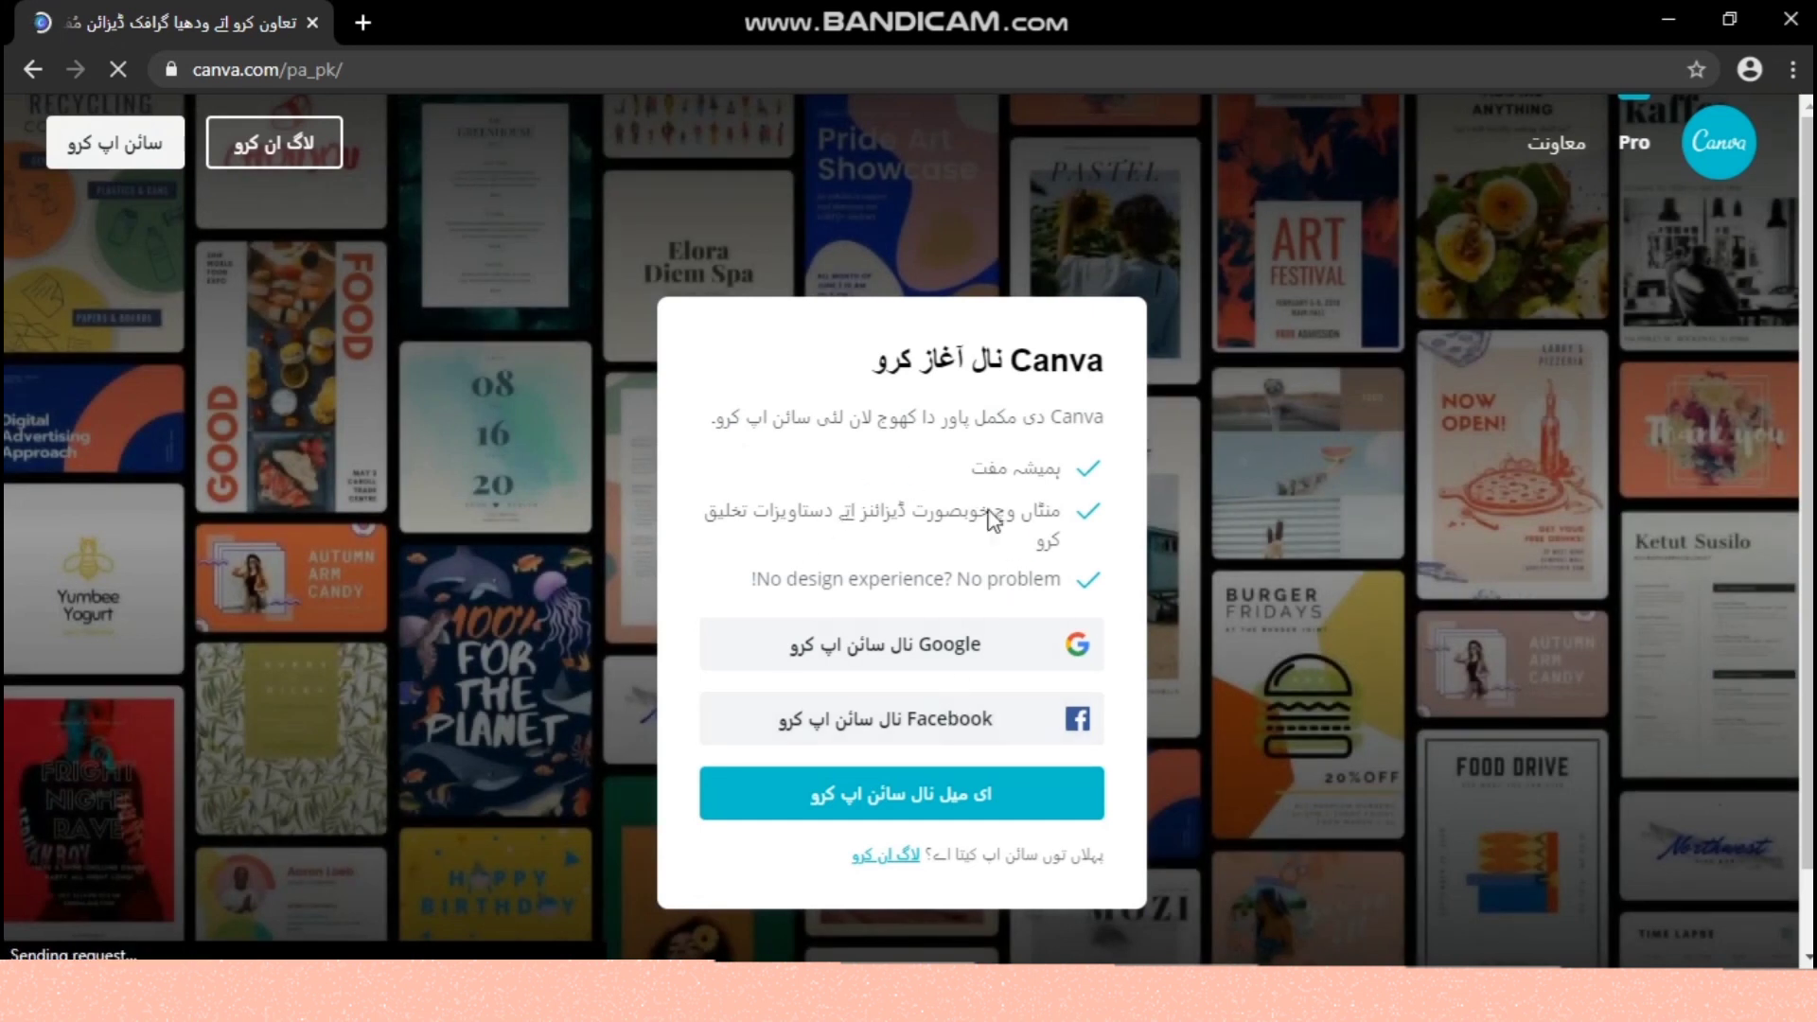
- Look up "english" among the site languages and switch the site to English (Australia)
scroll(1752, 360, down, 1)
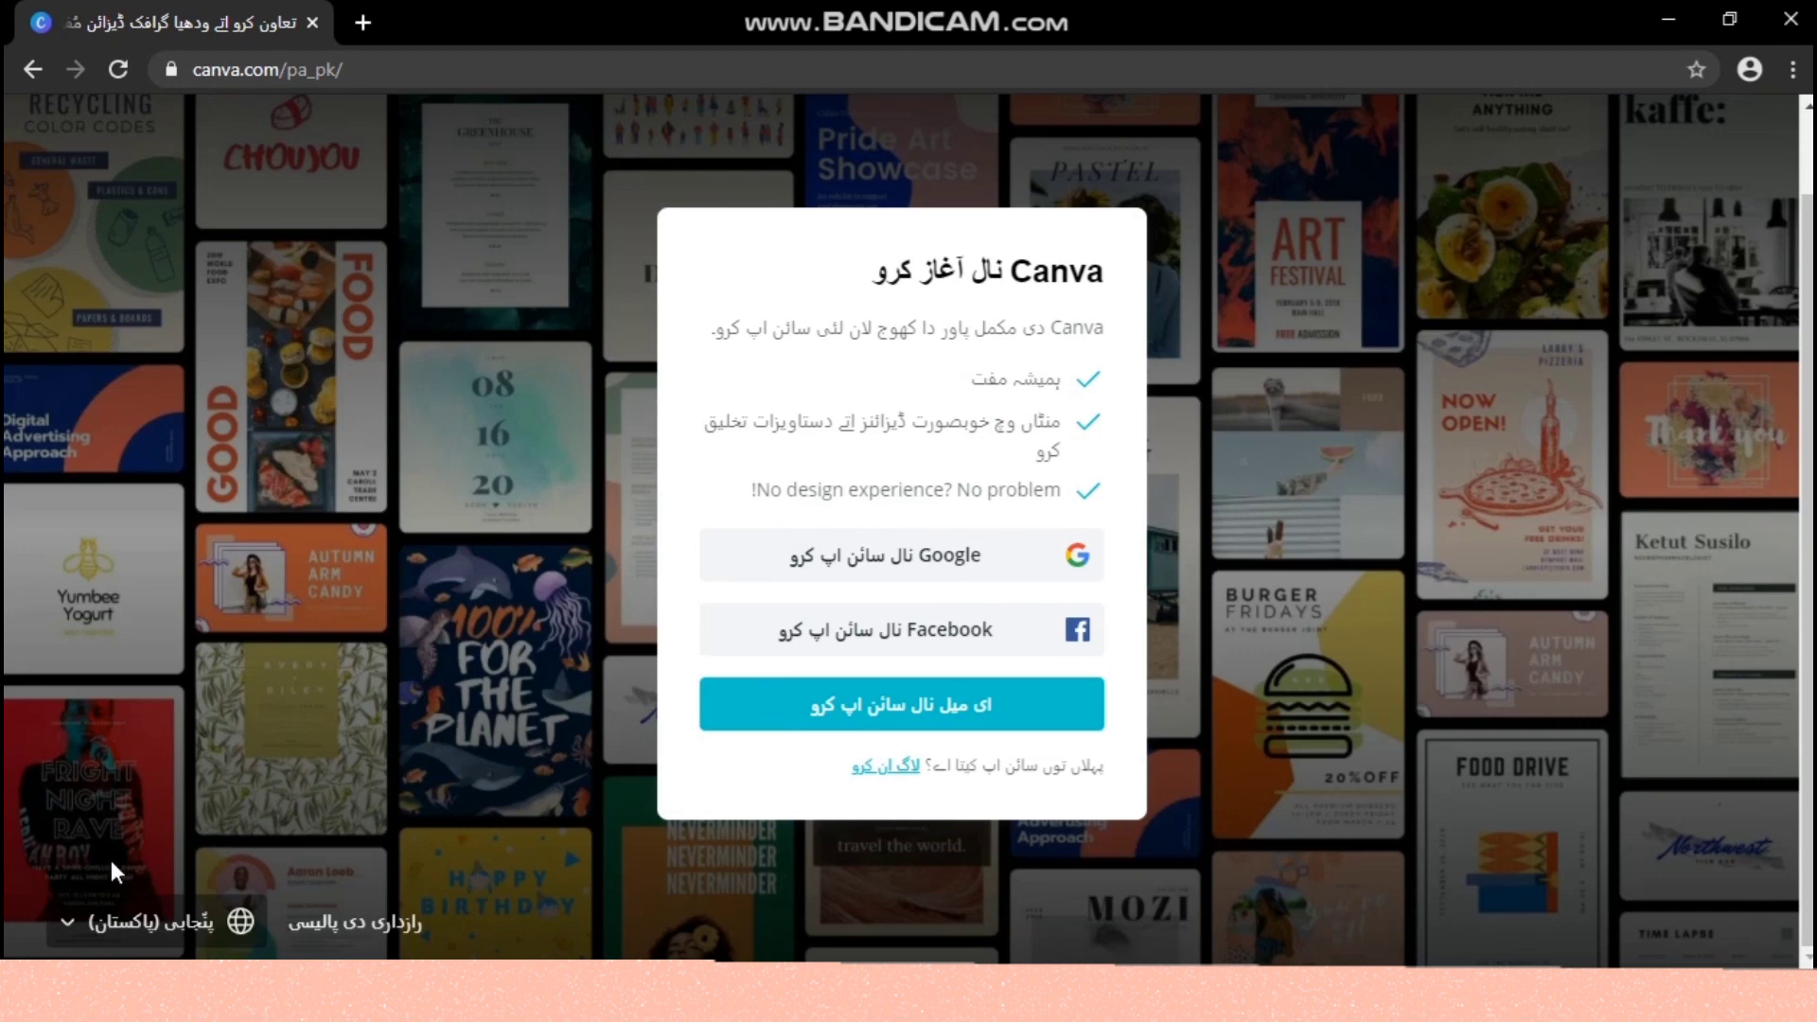
click(235, 923)
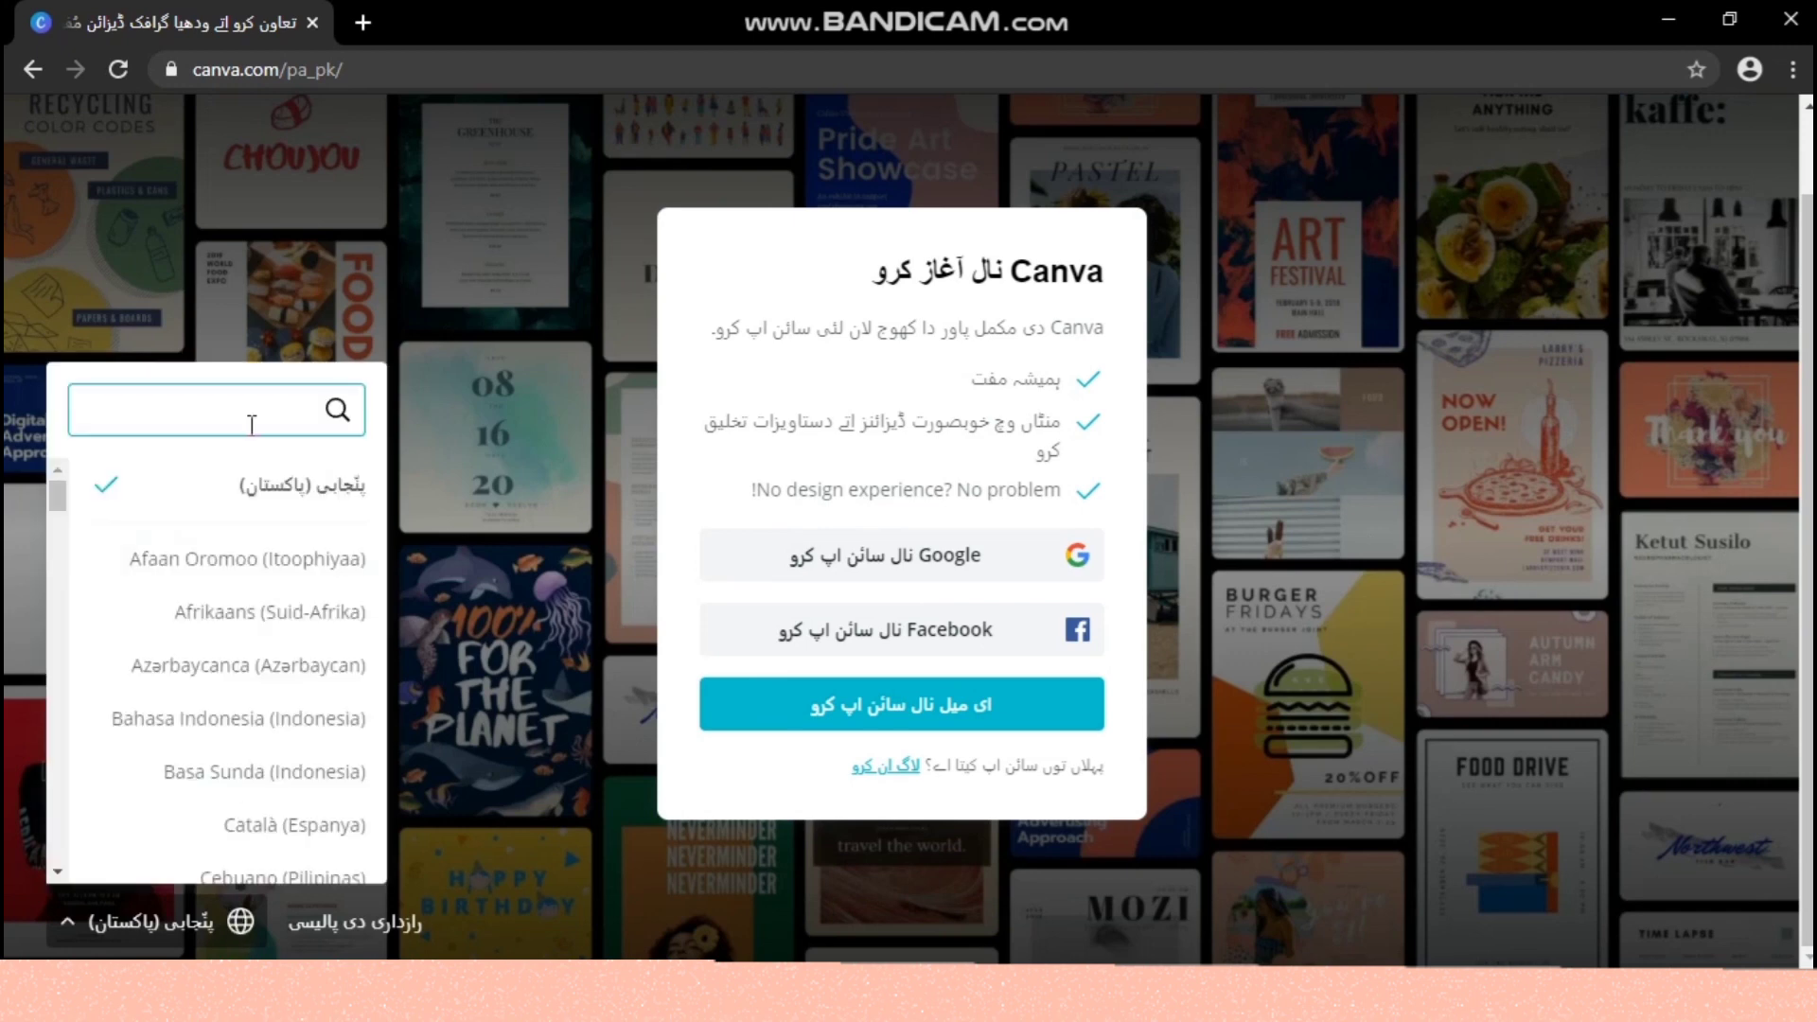
text(english)
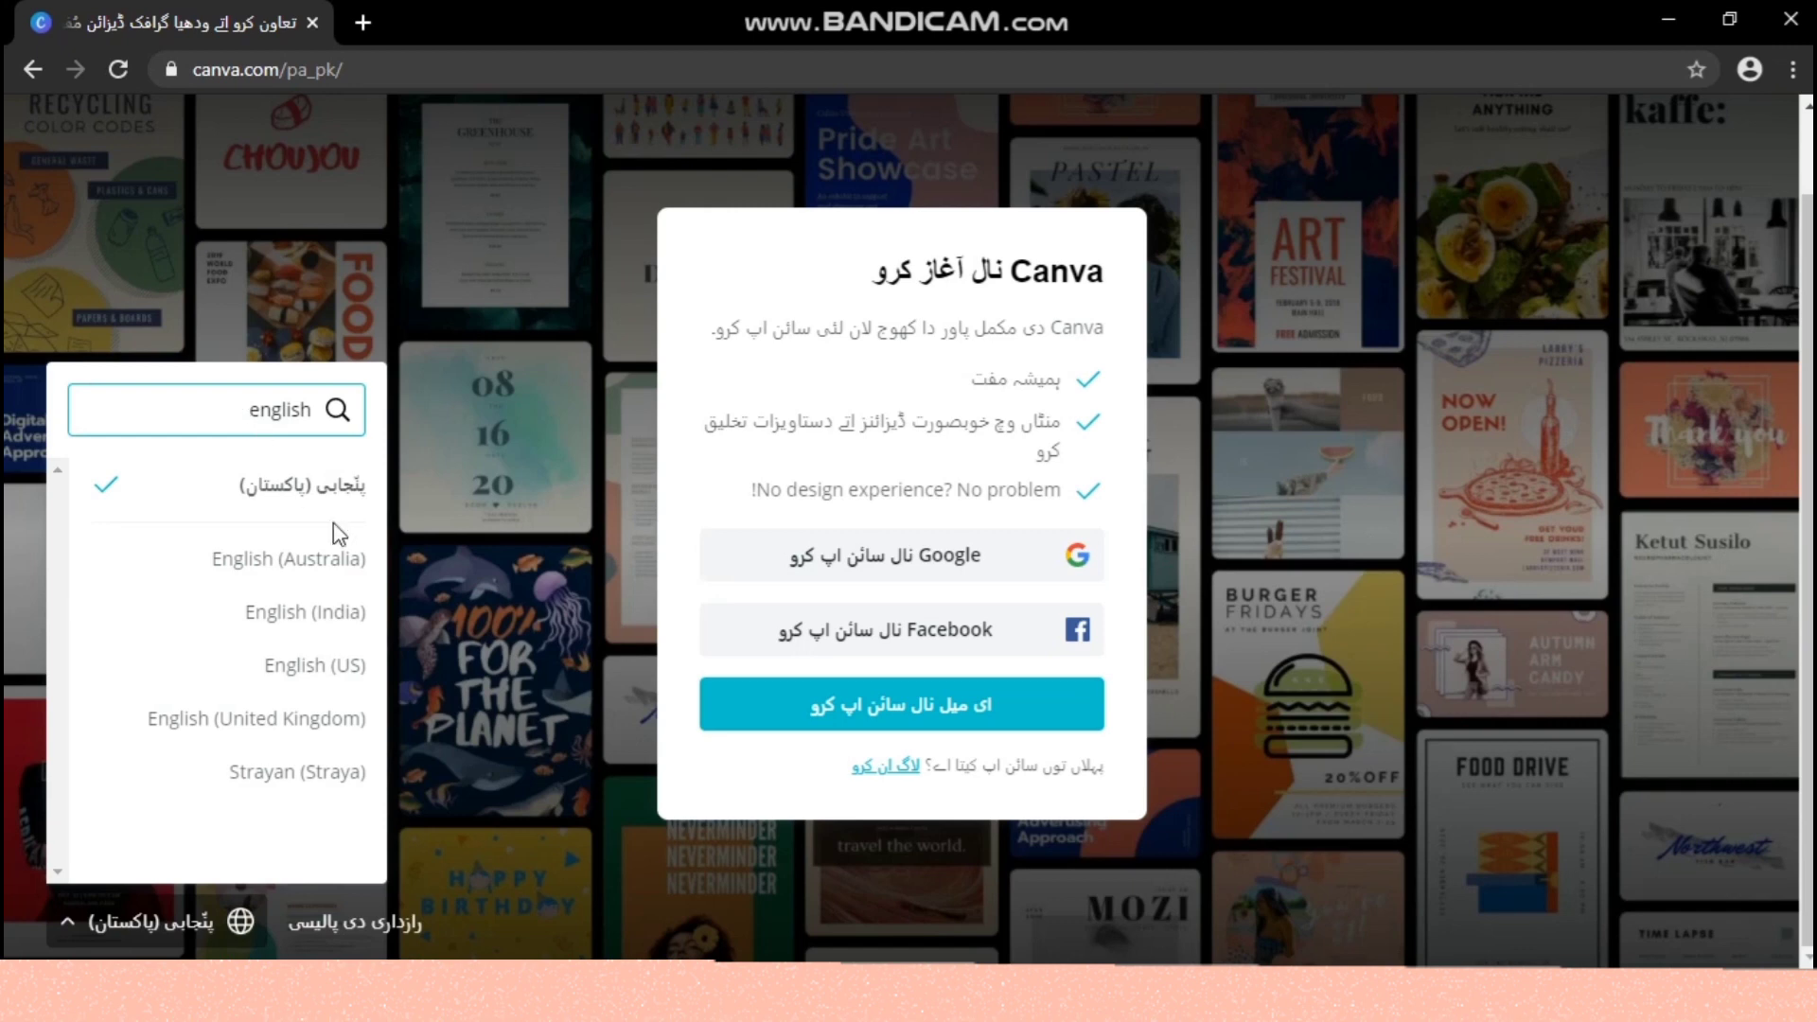
click(343, 560)
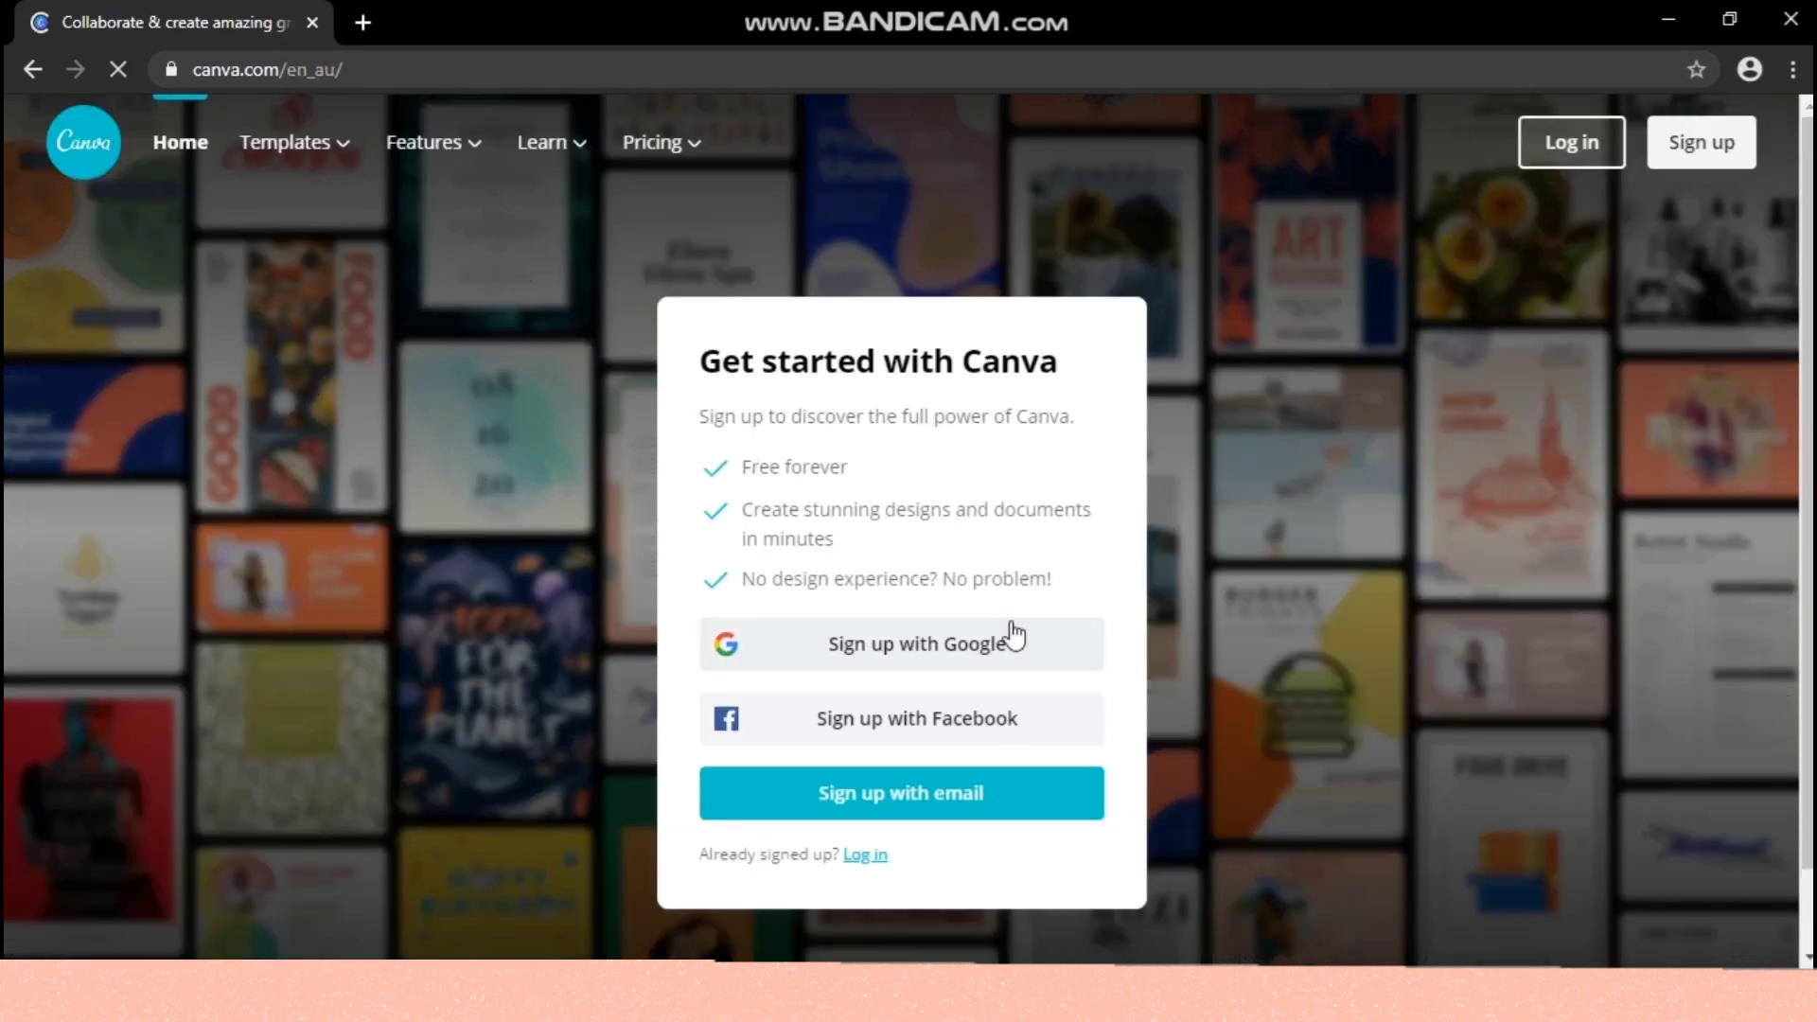
- Log in to the Canva account and reduce the browser page zoom by two levels
click(1562, 159)
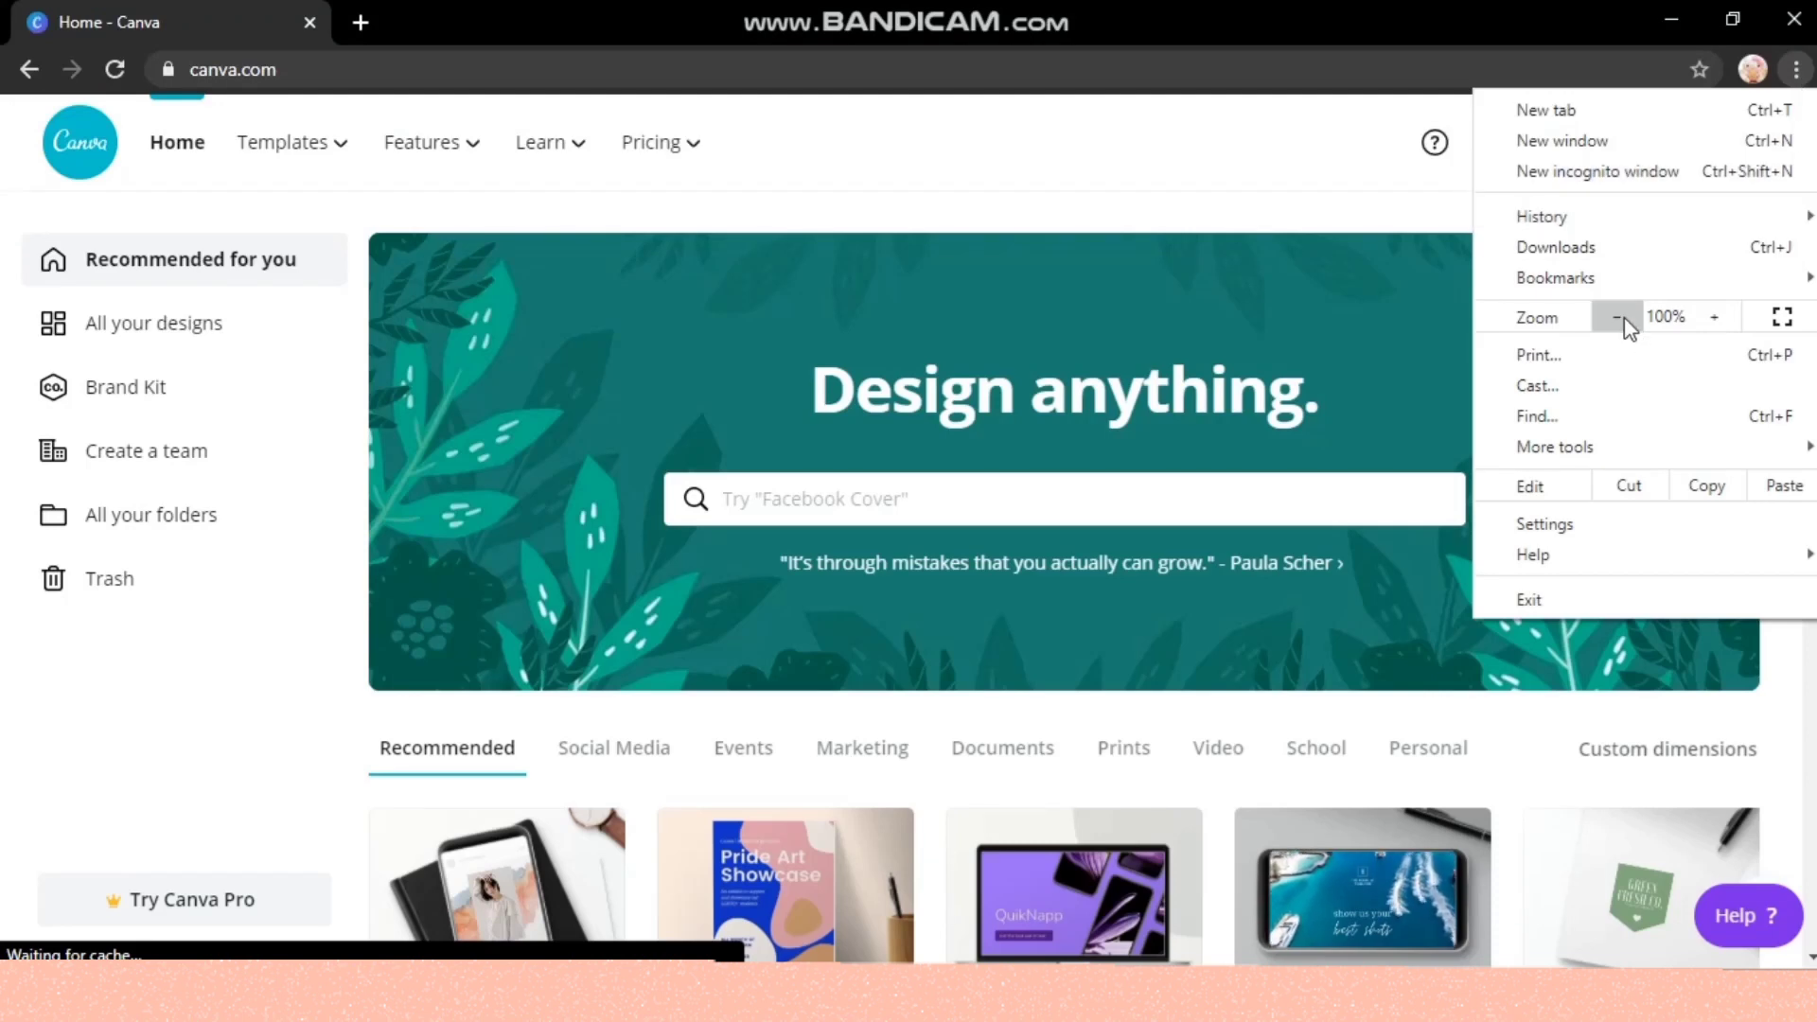
click(1619, 317)
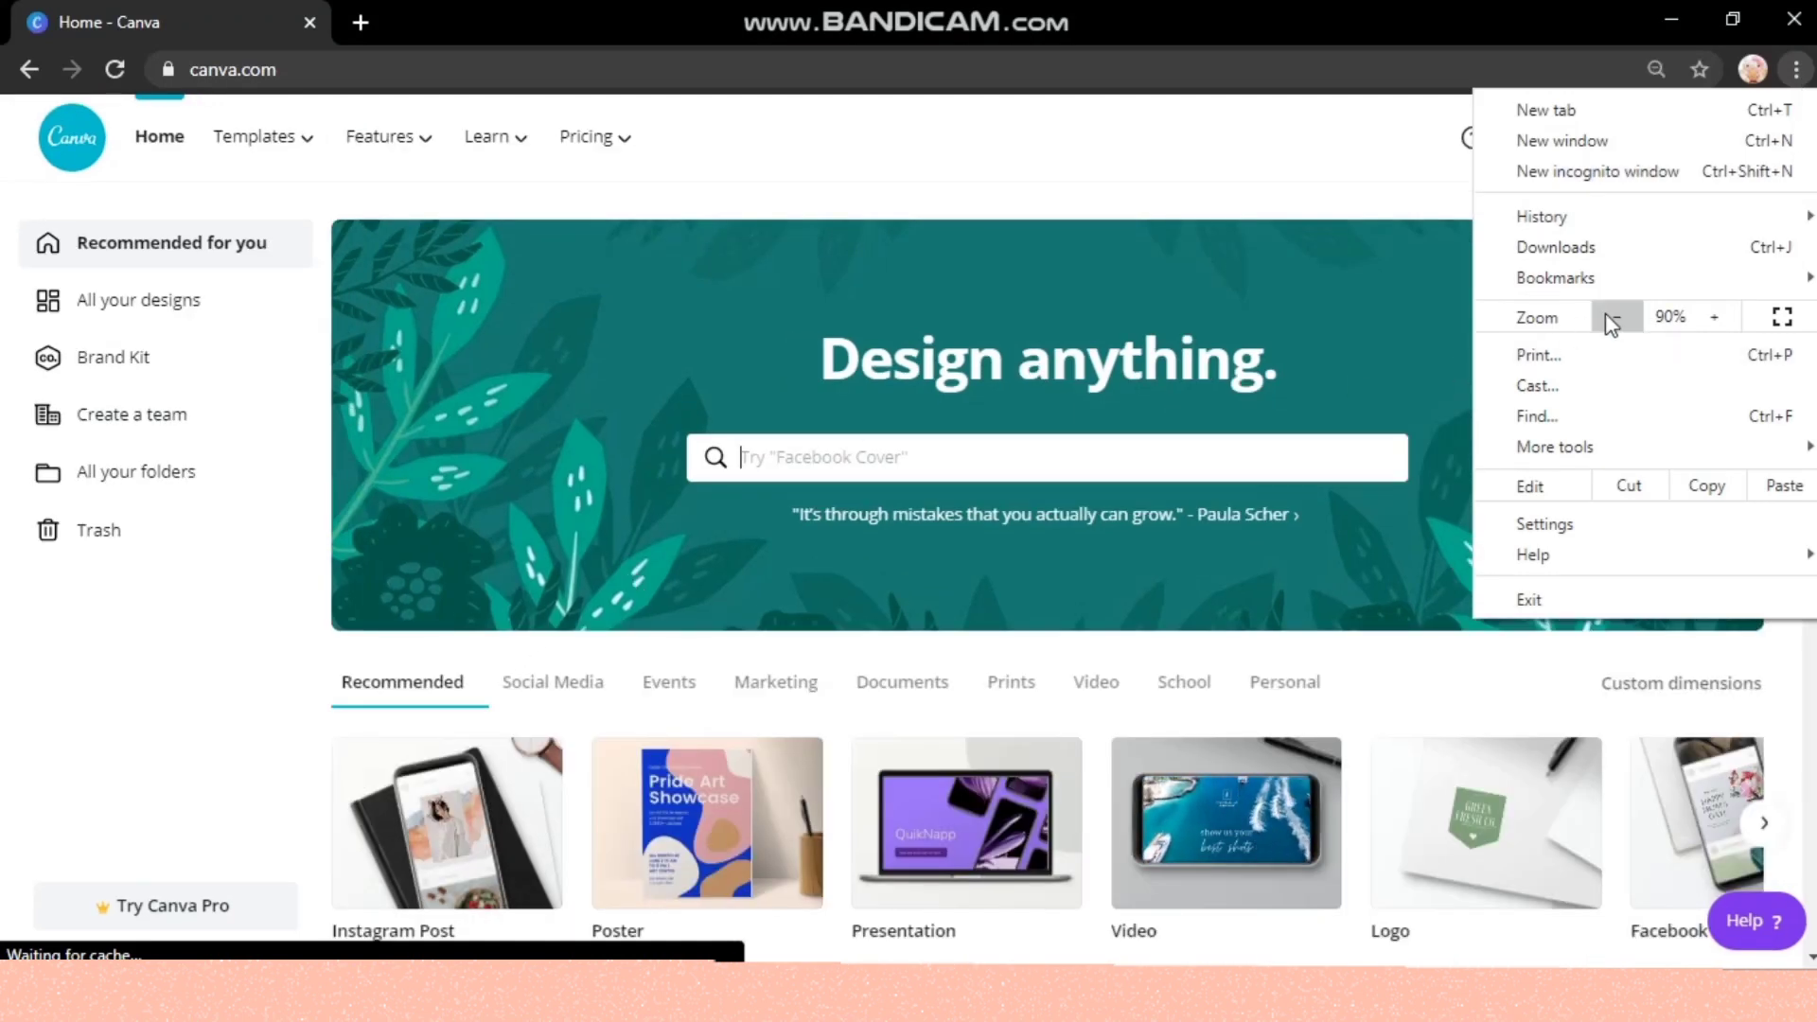
click(1612, 319)
click(101, 655)
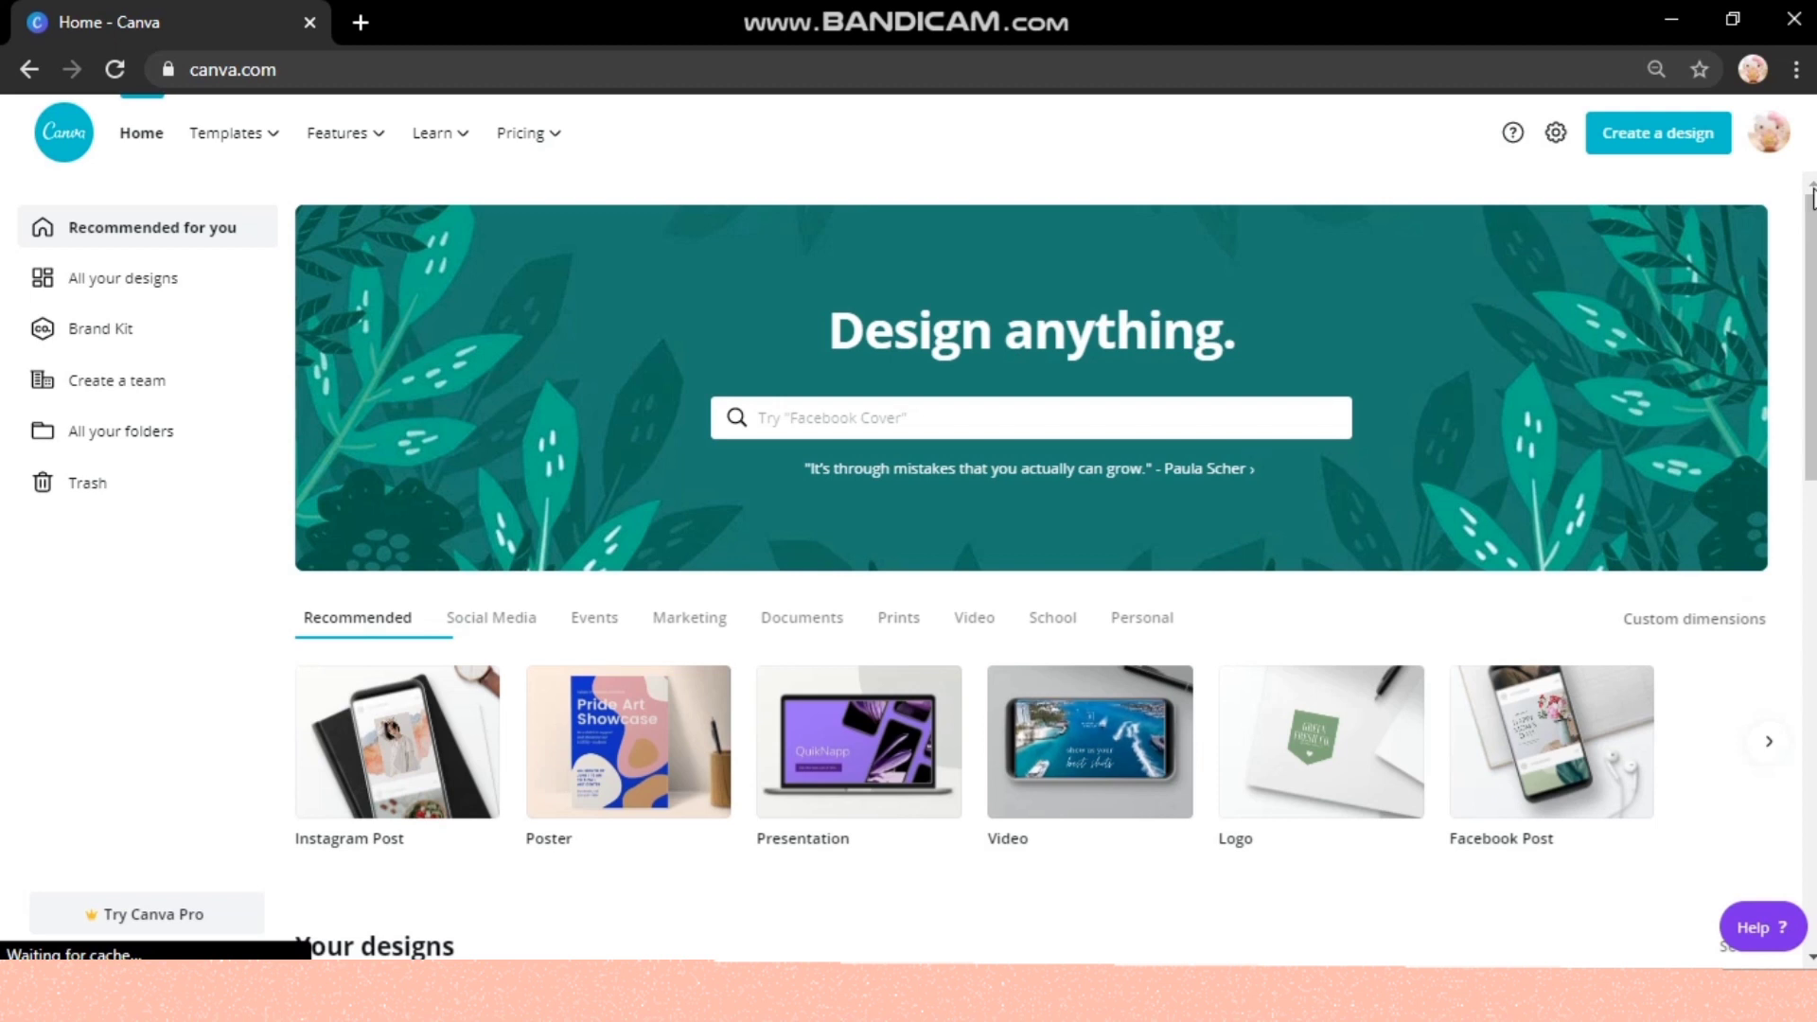
- Open the suggested Presentation design type from the home page search to view its templates
mouse_move(270, 161)
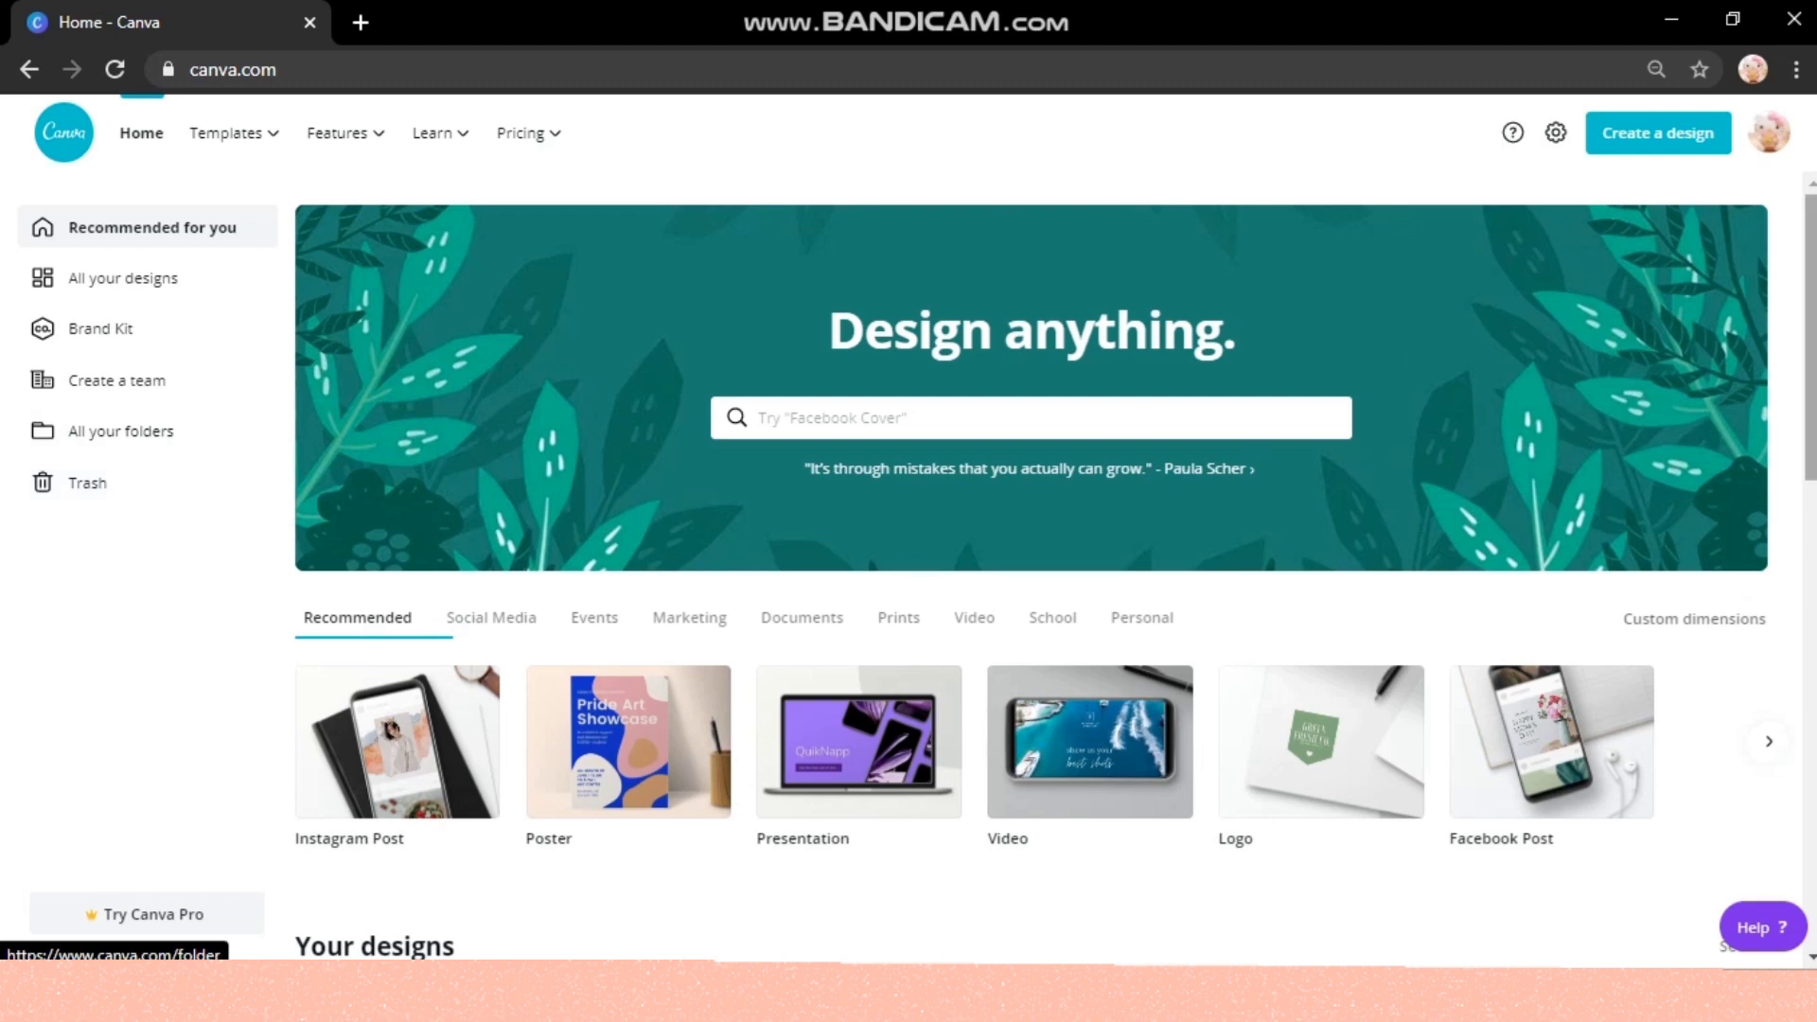
click(851, 417)
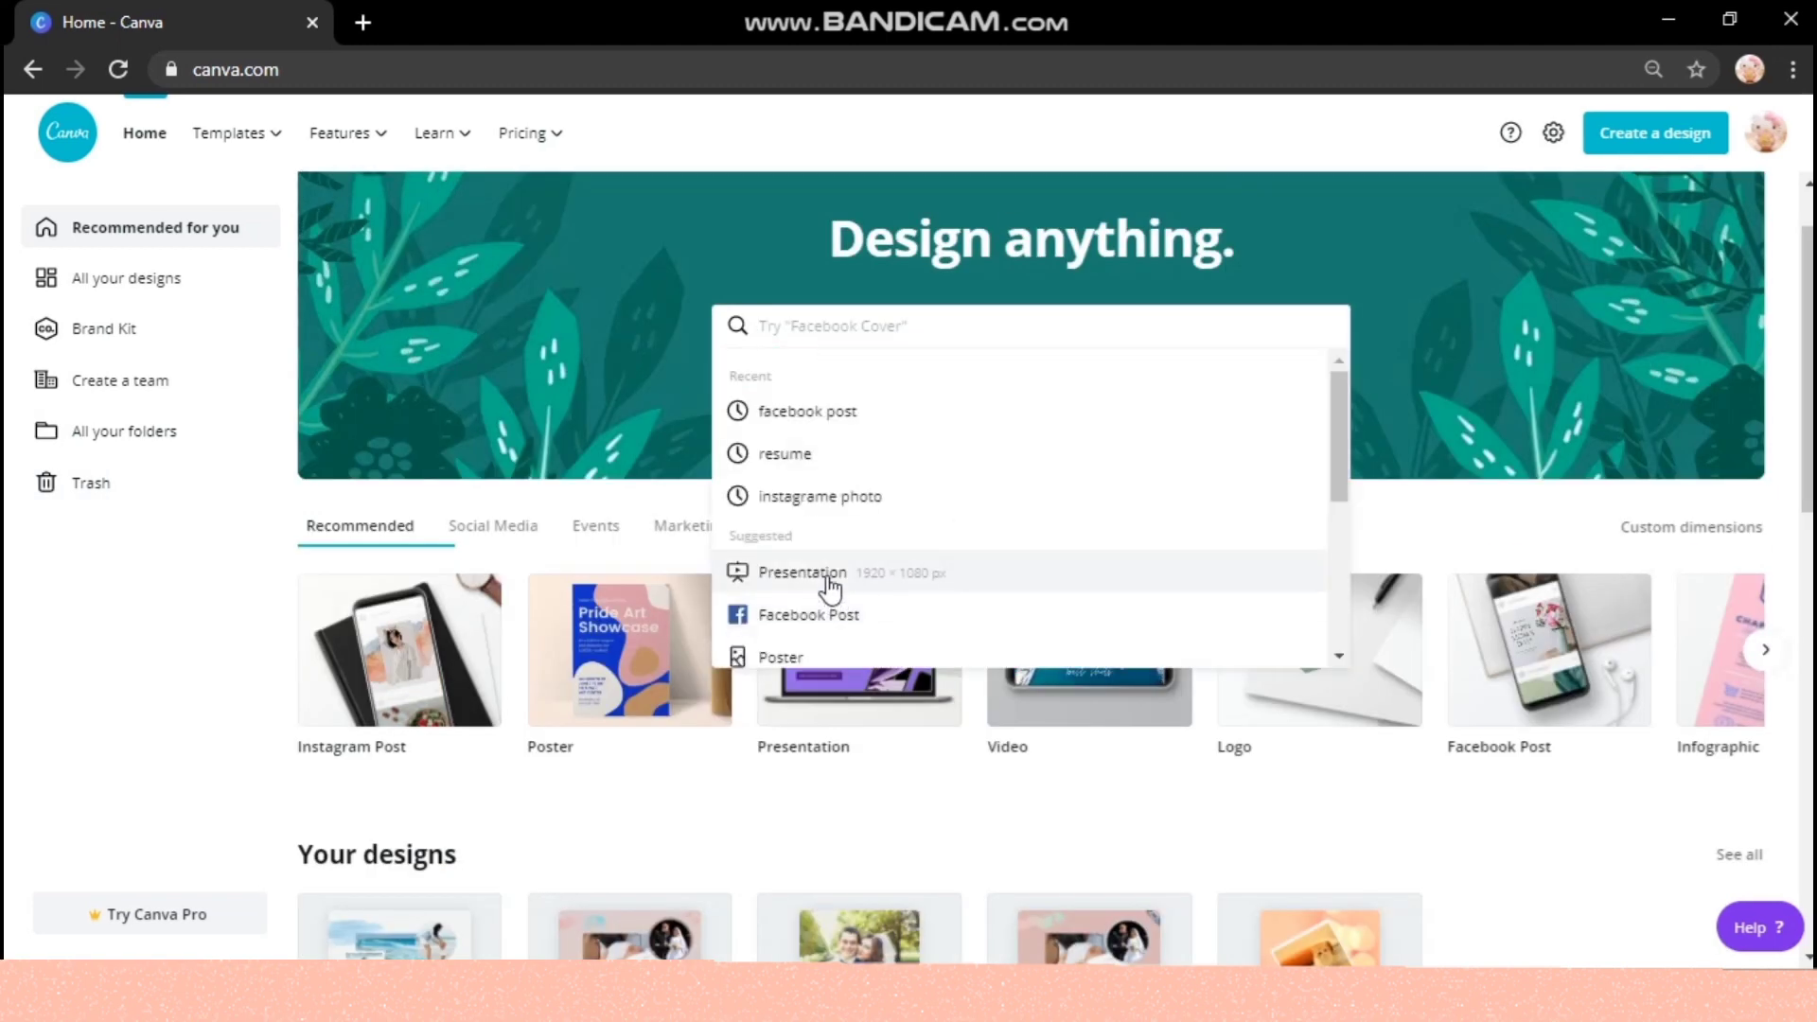
click(827, 576)
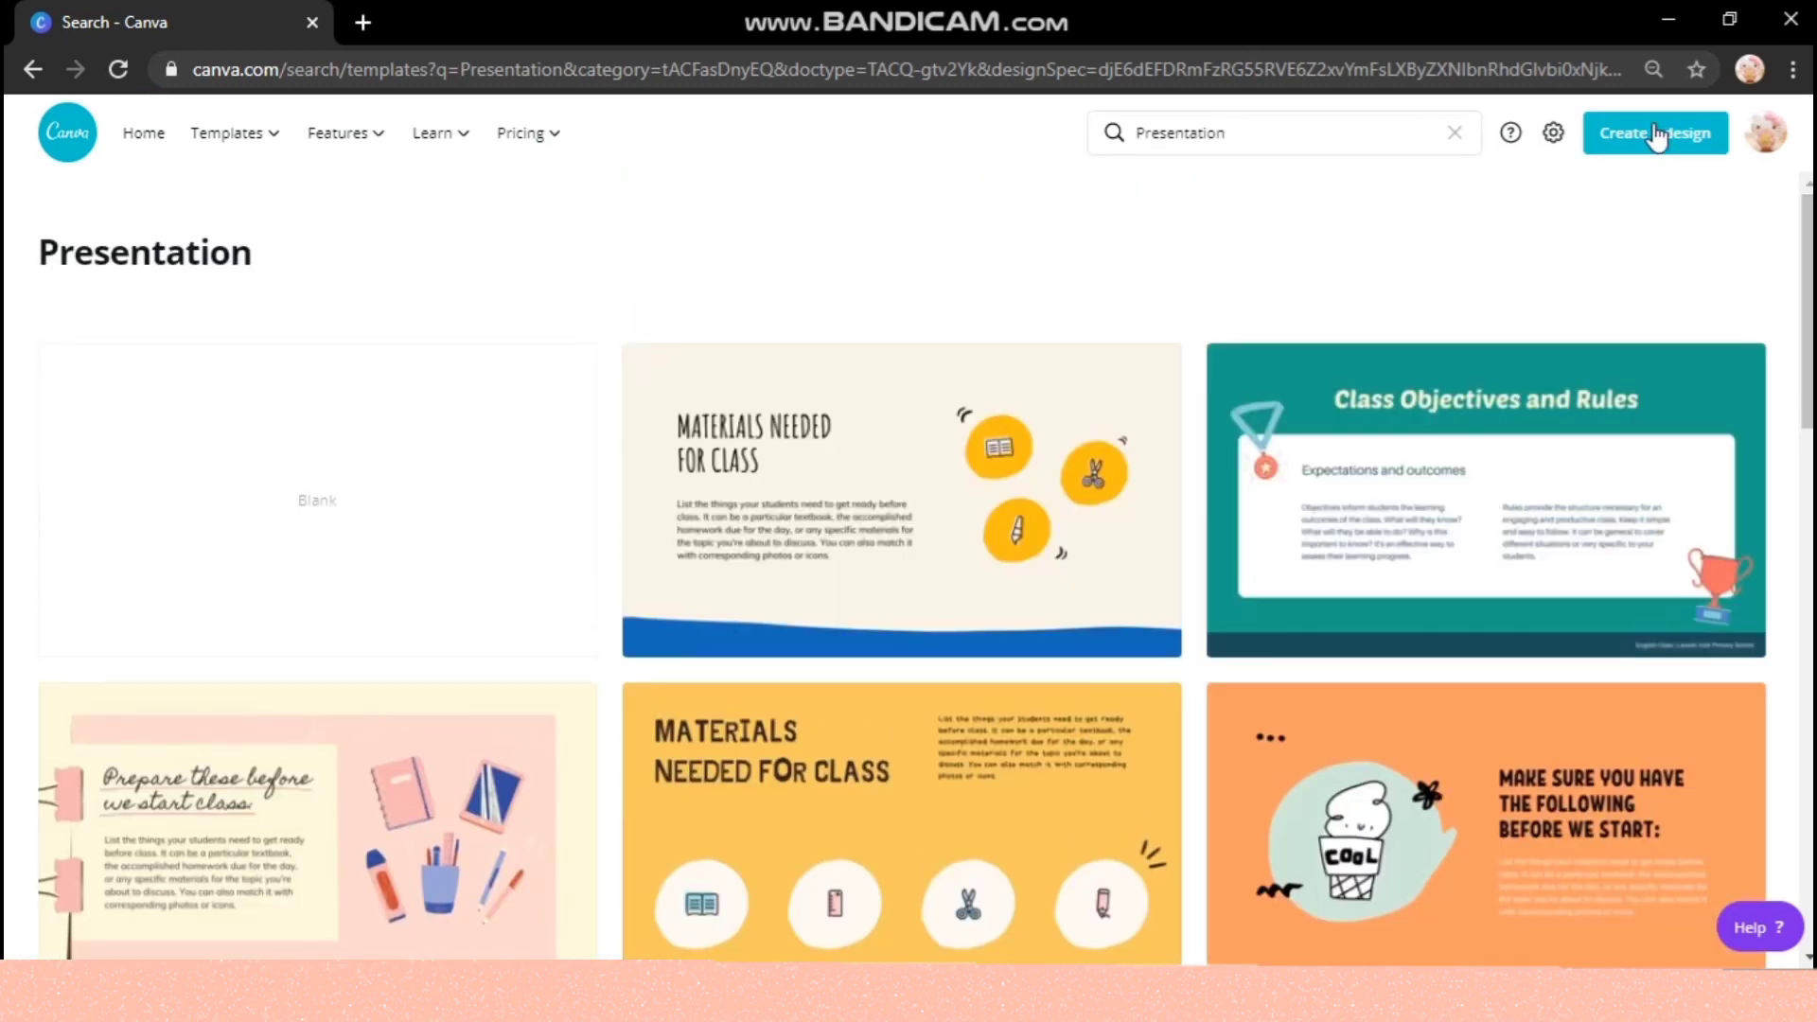
- Look through the design types offered for creating a new design, including custom dimensions, and return to the previous page
click(1656, 136)
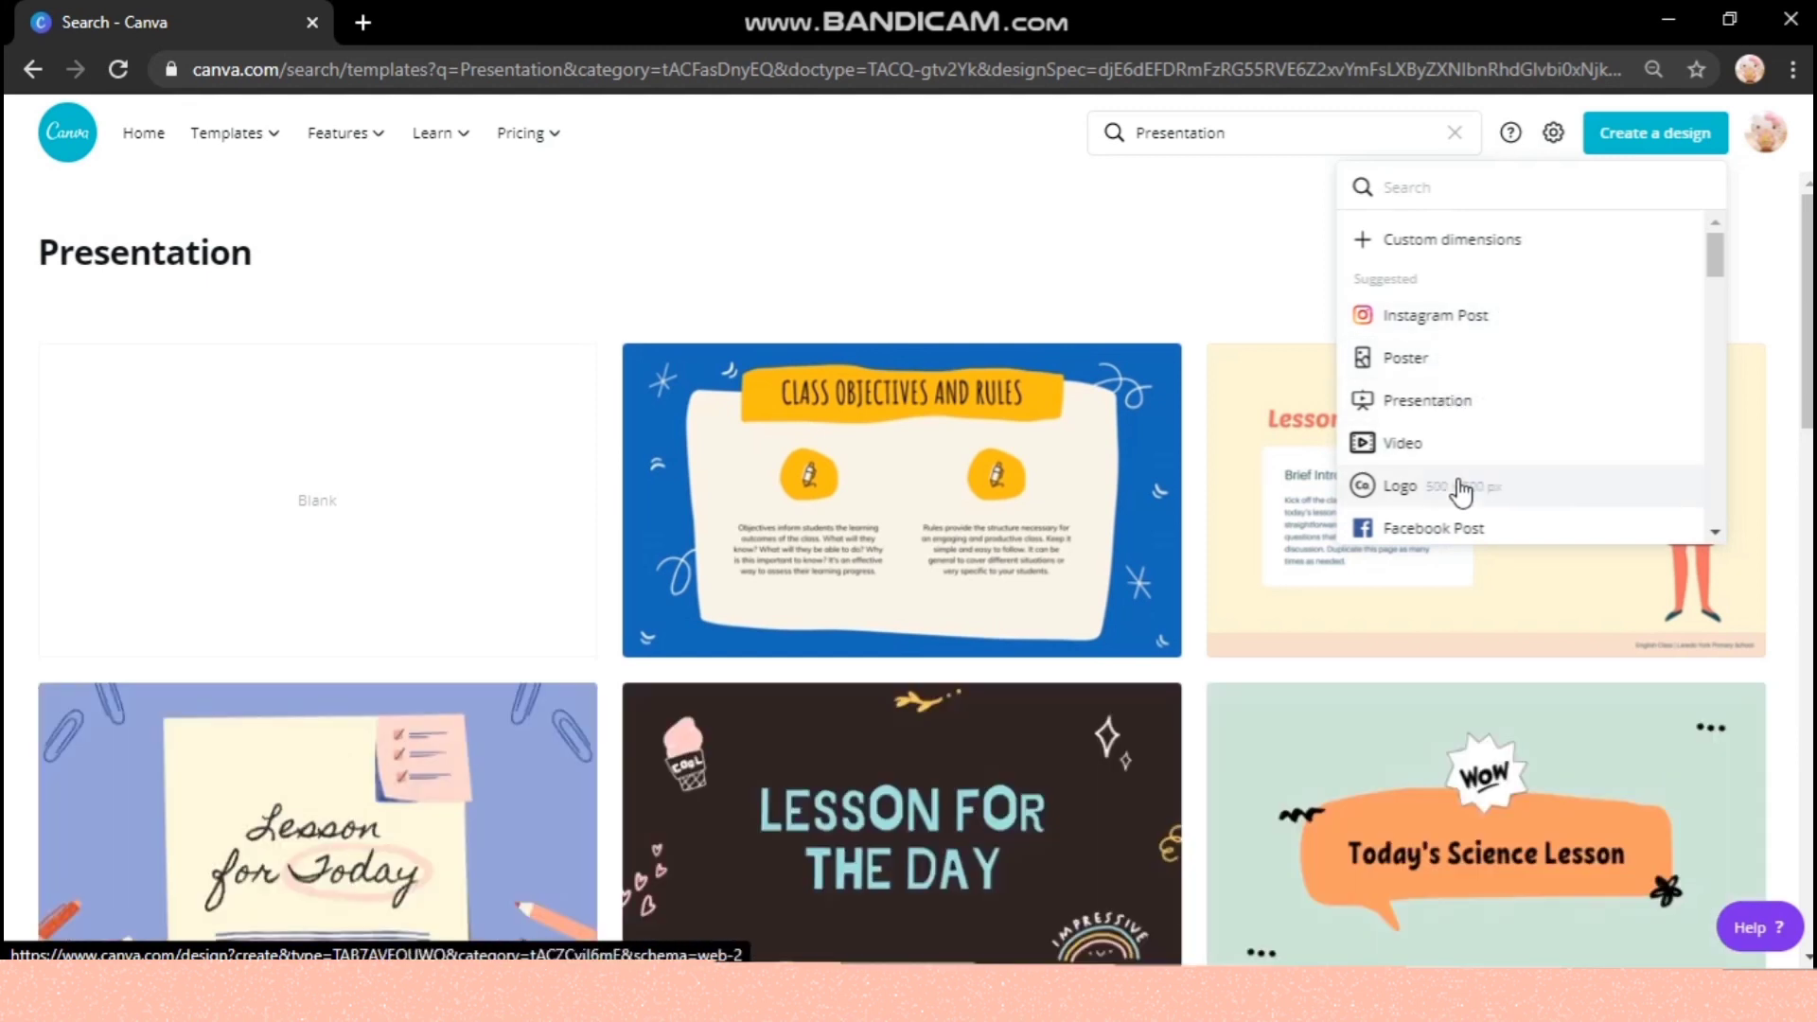
click(1479, 197)
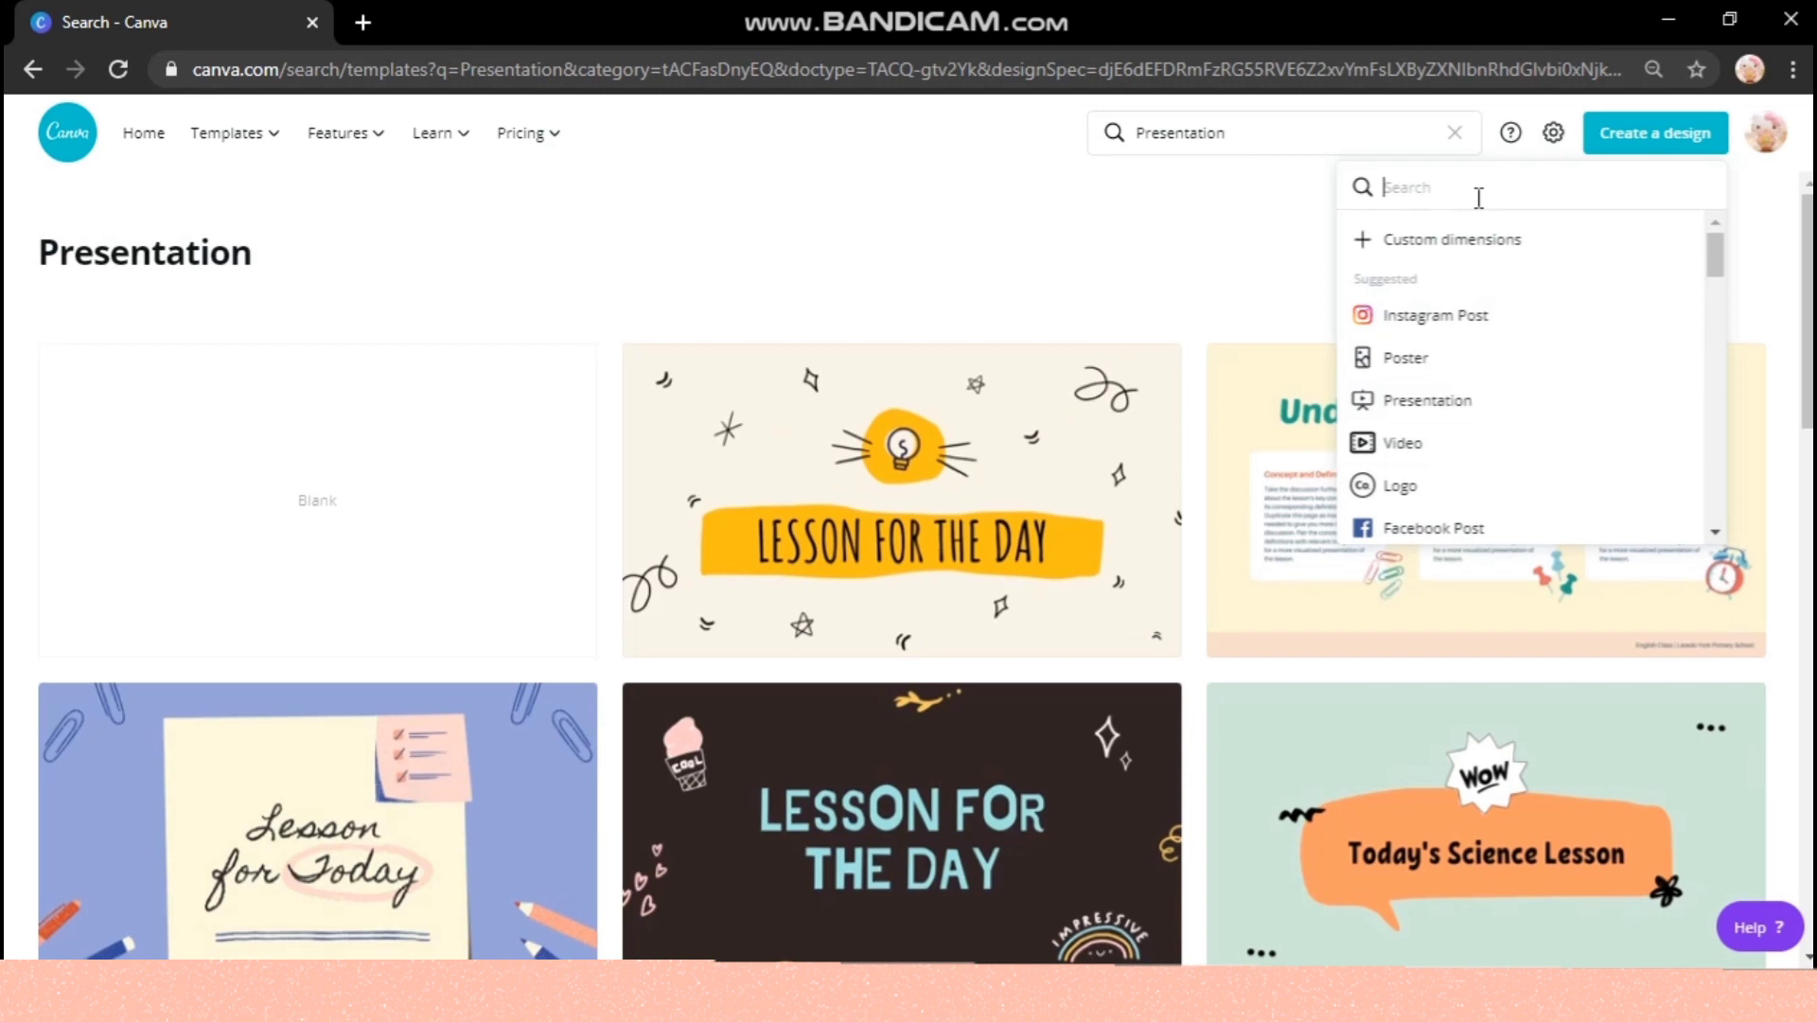
key(alt+Left)
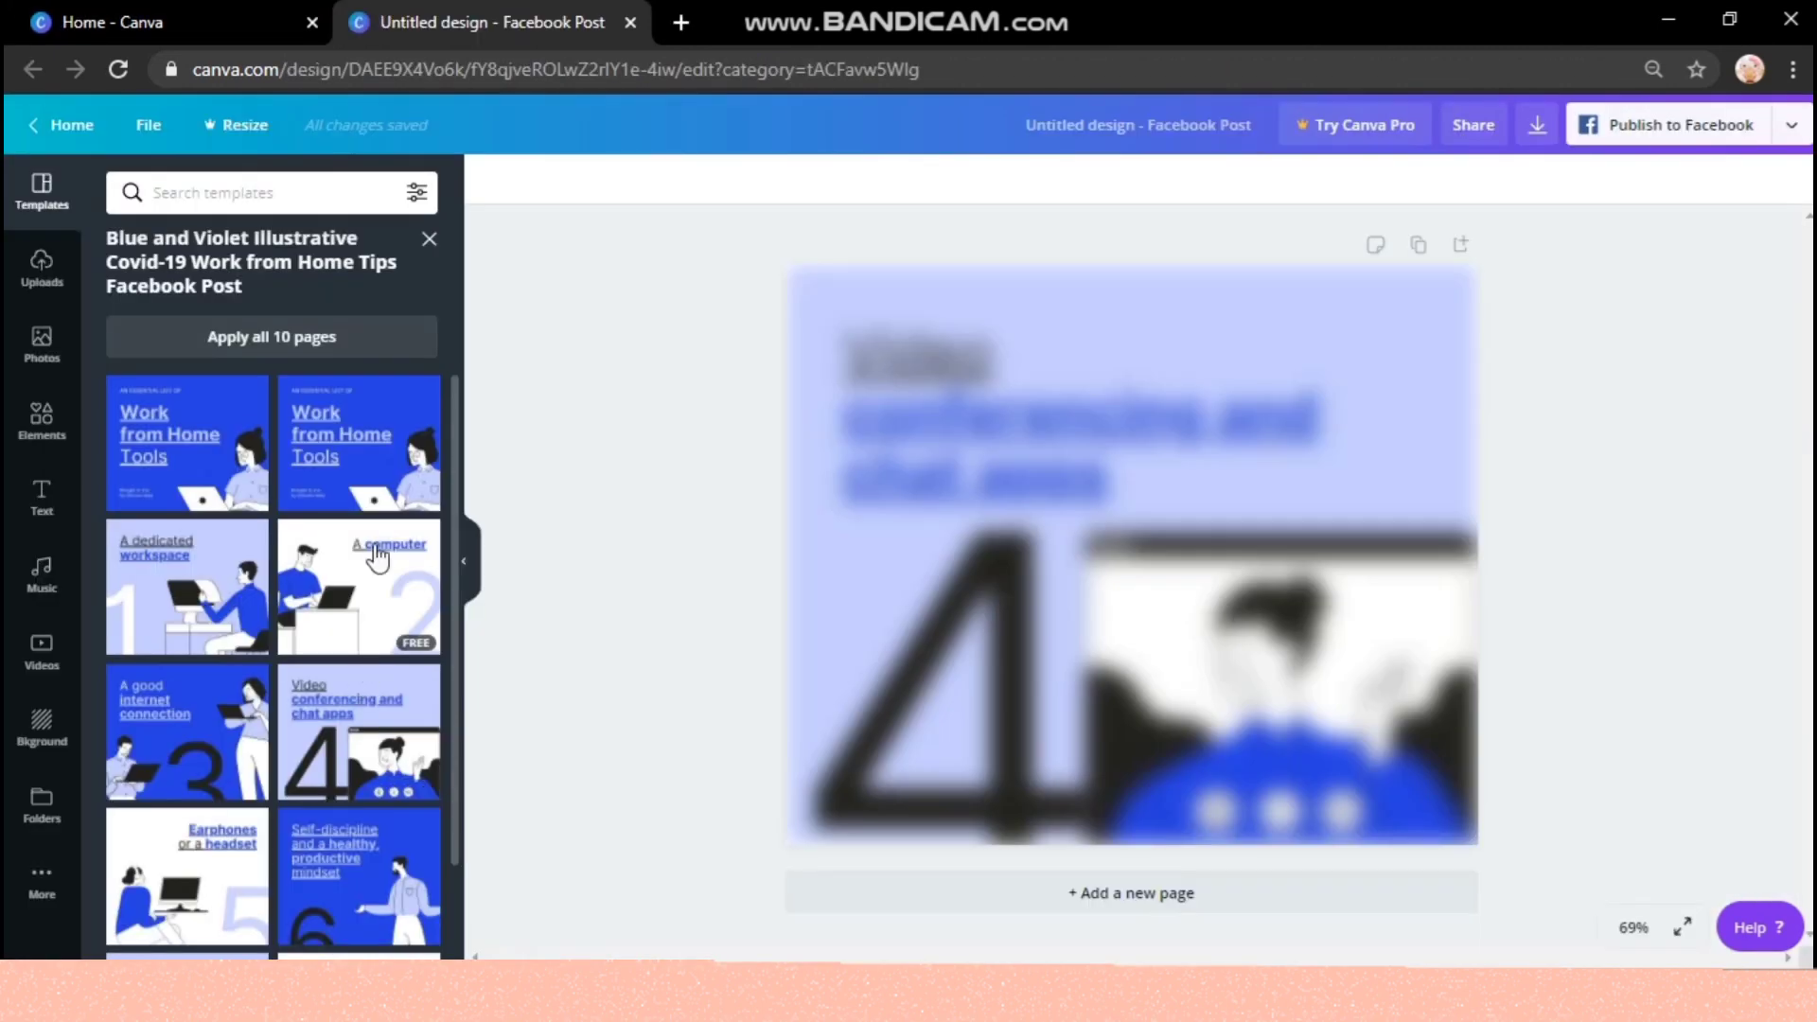
- Apply the "A good internet connection" page of the Work from Home template to the Facebook post and close the template's page list
click(170, 603)
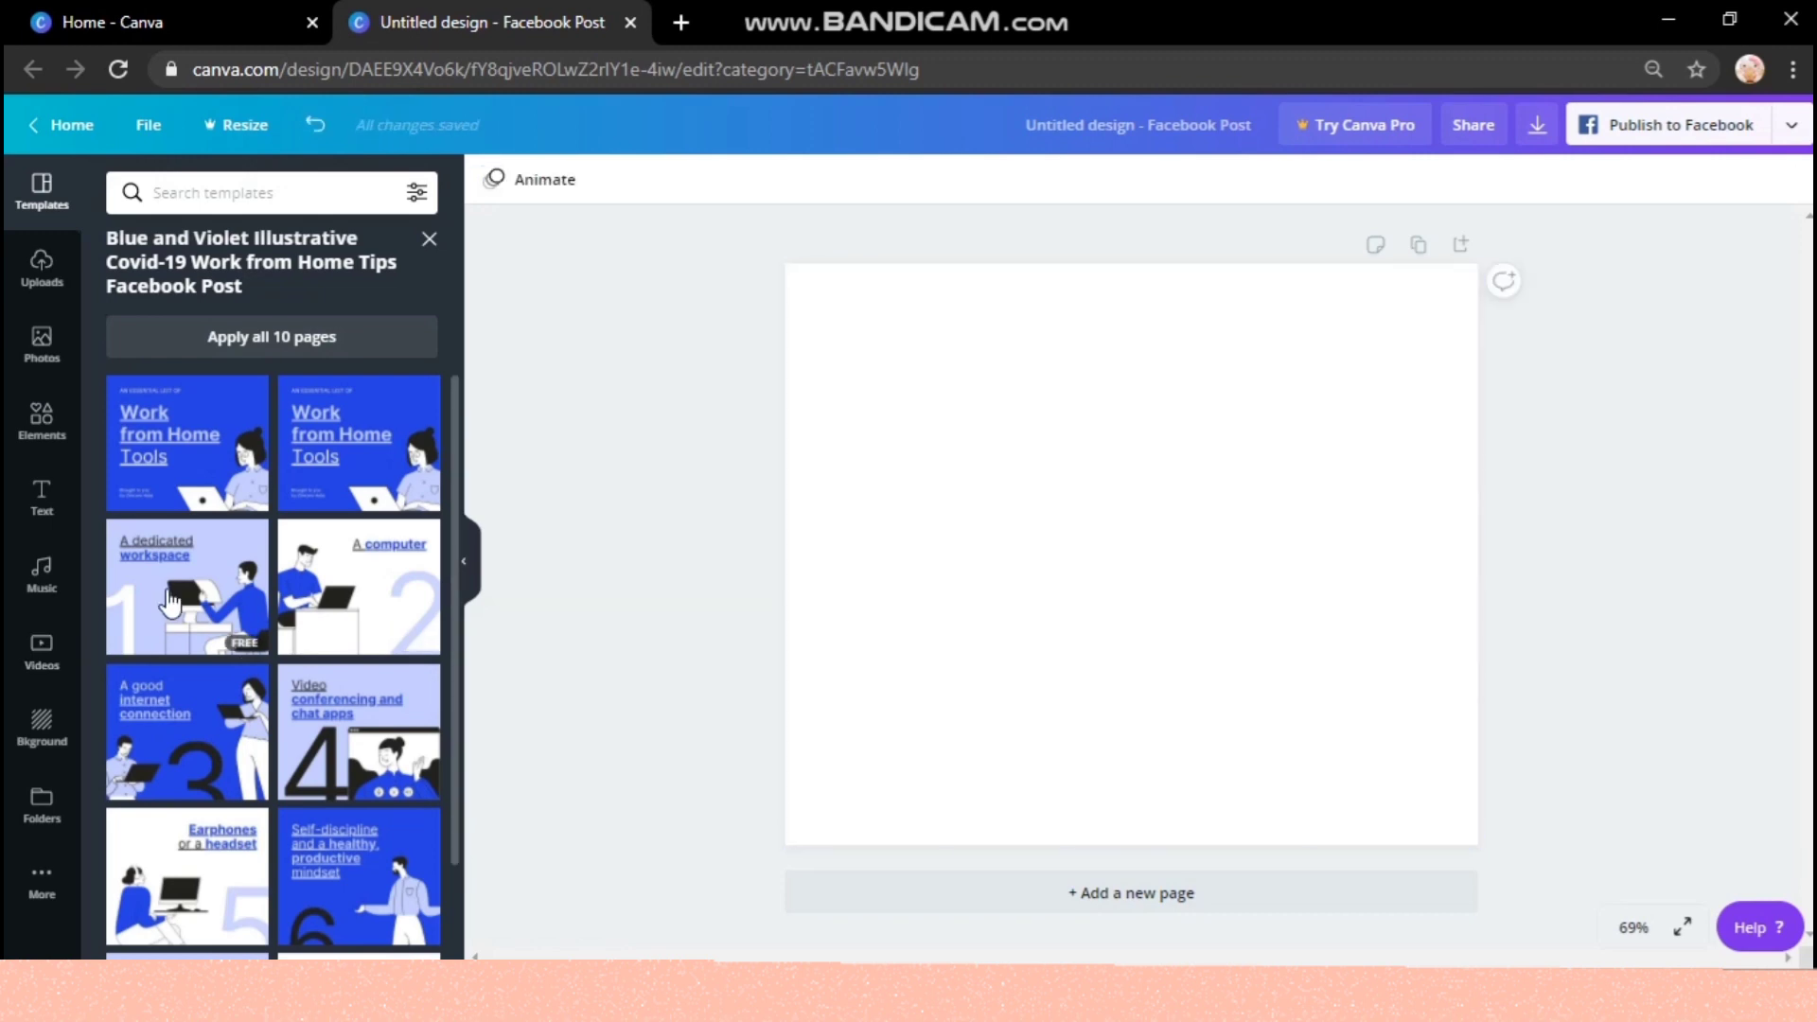
click(193, 743)
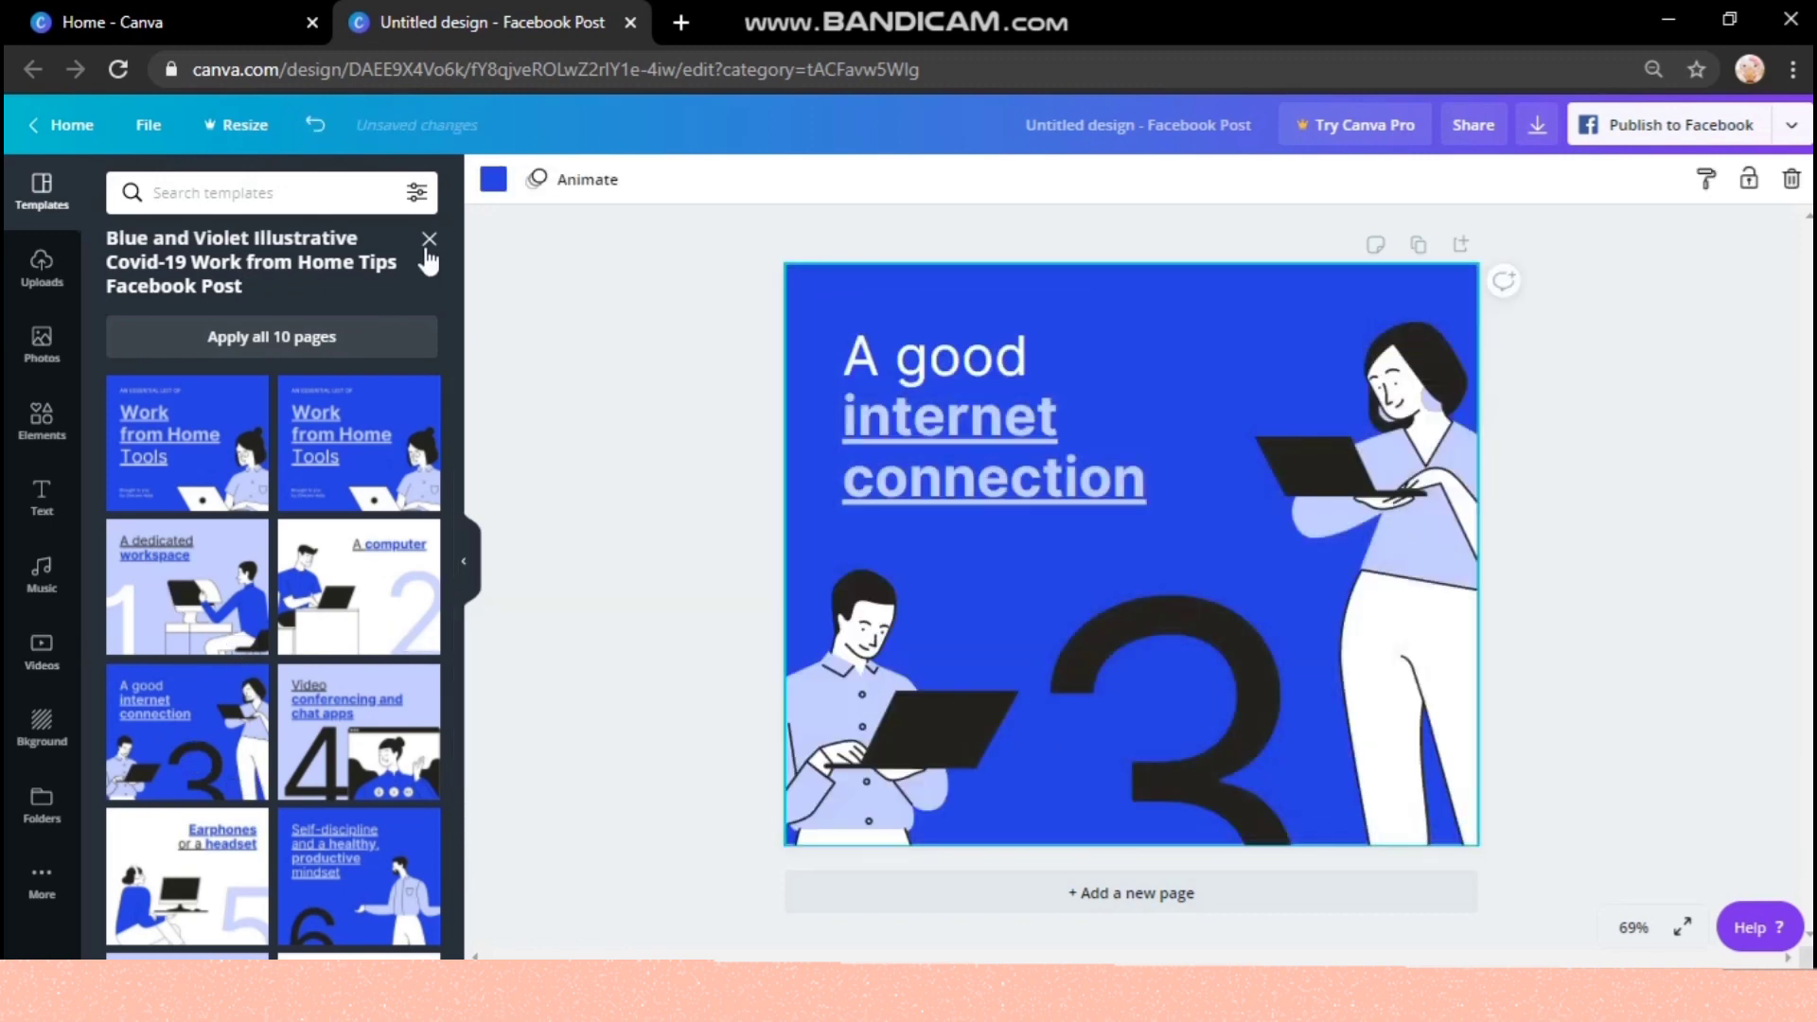
click(428, 248)
- Select all the template's text and illustrations on the page and delete them, leaving only the background
mouse_move(458, 357)
mouse_down()
mouse_move(466, 486)
mouse_move(454, 345)
mouse_up()
scroll(467, 485, down, 5)
drag(1599, 311, 792, 804)
key(Delete)
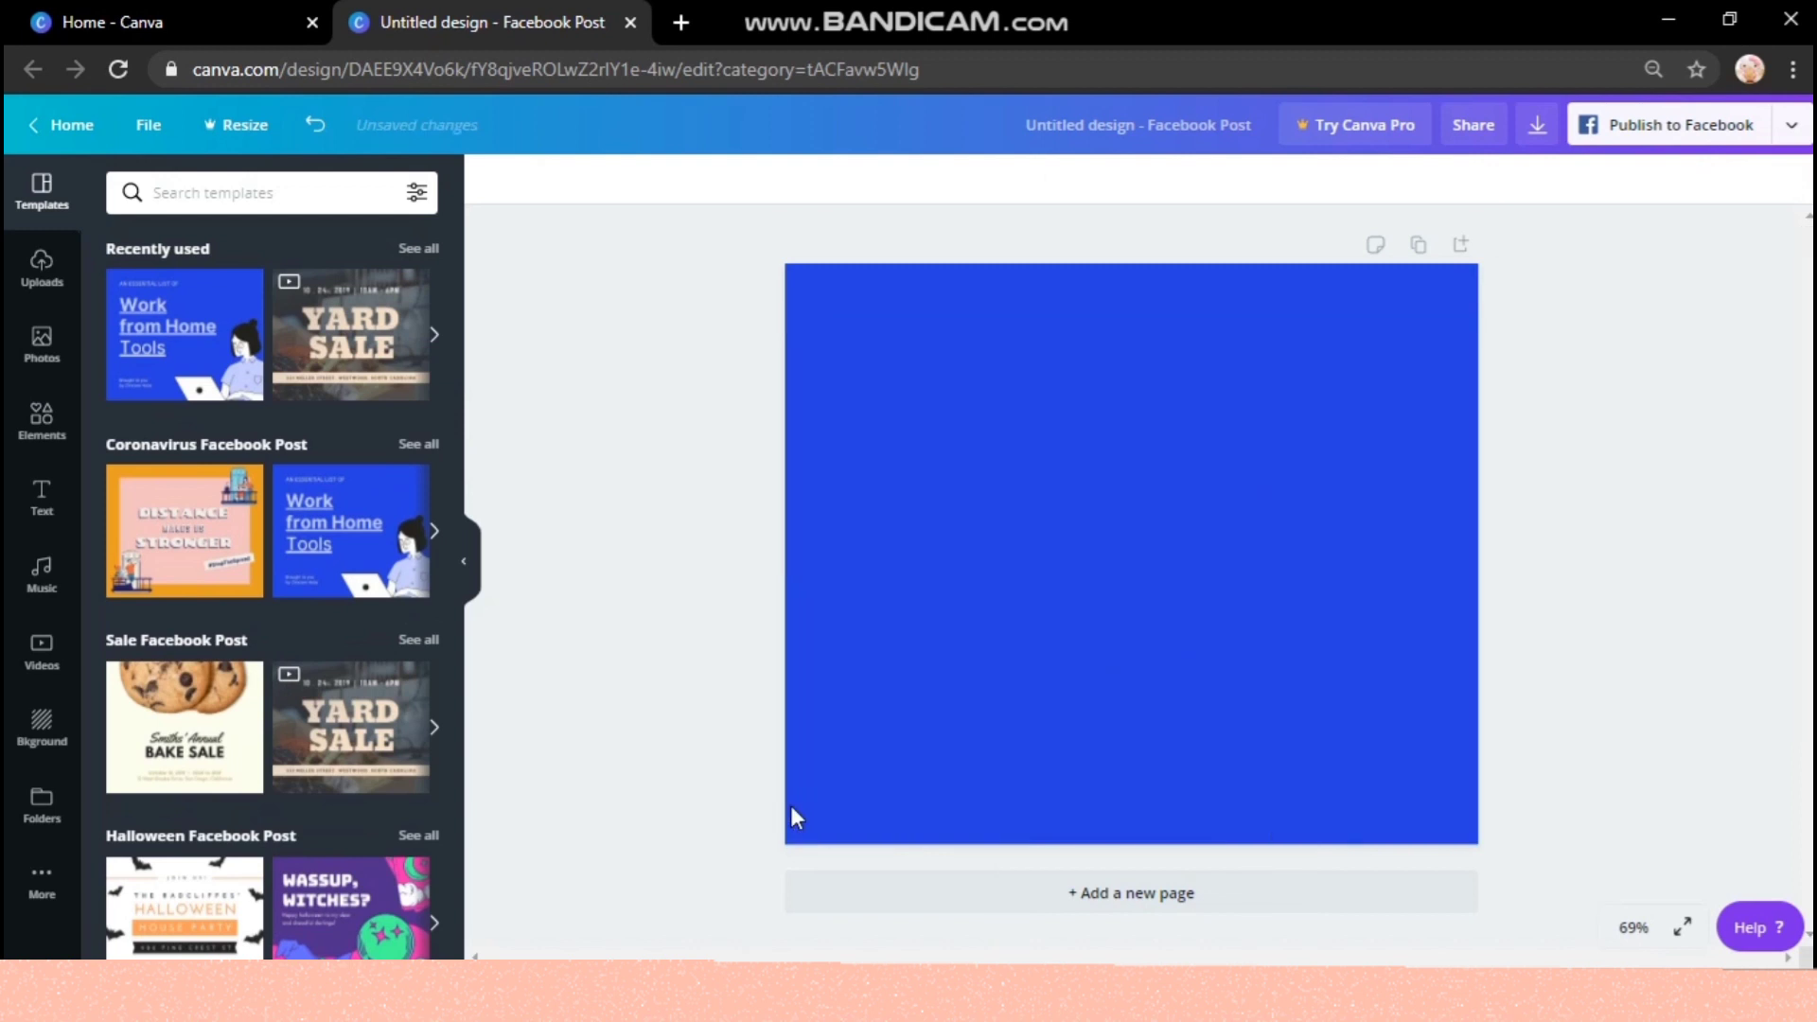
- Change the page background to the custom pale pink colour #efdcee
click(911, 594)
click(495, 184)
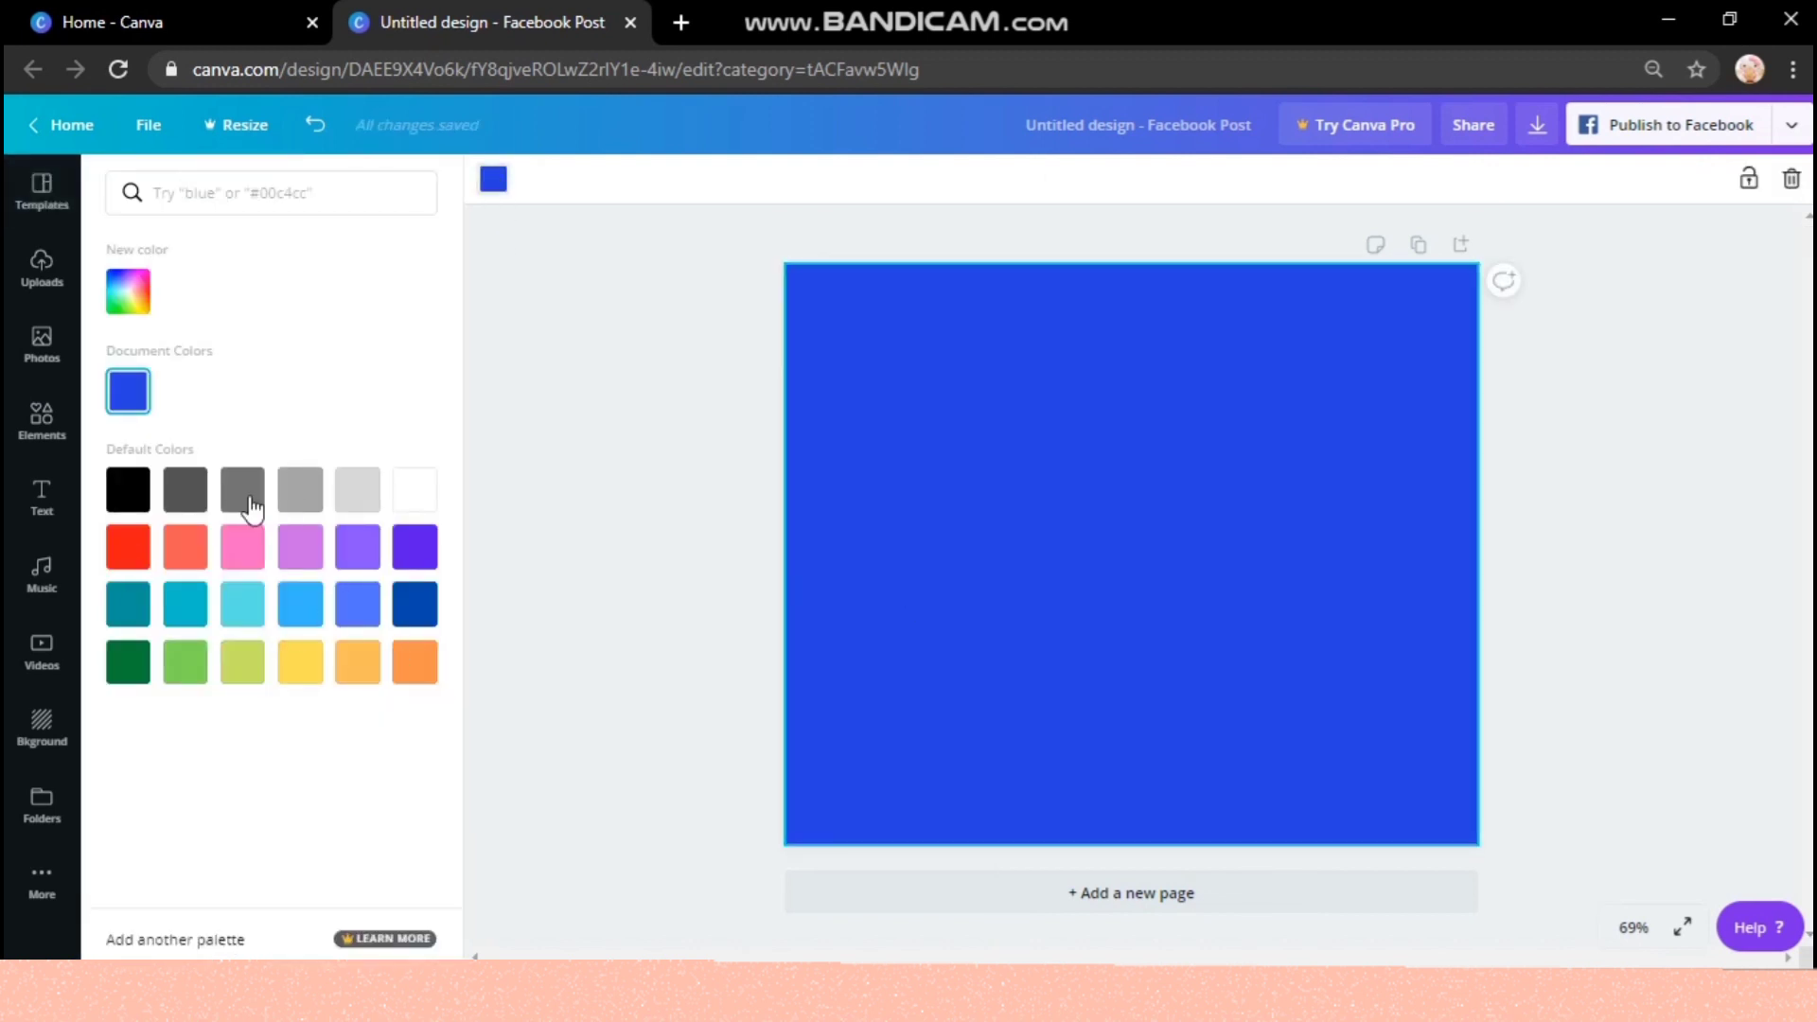
click(132, 294)
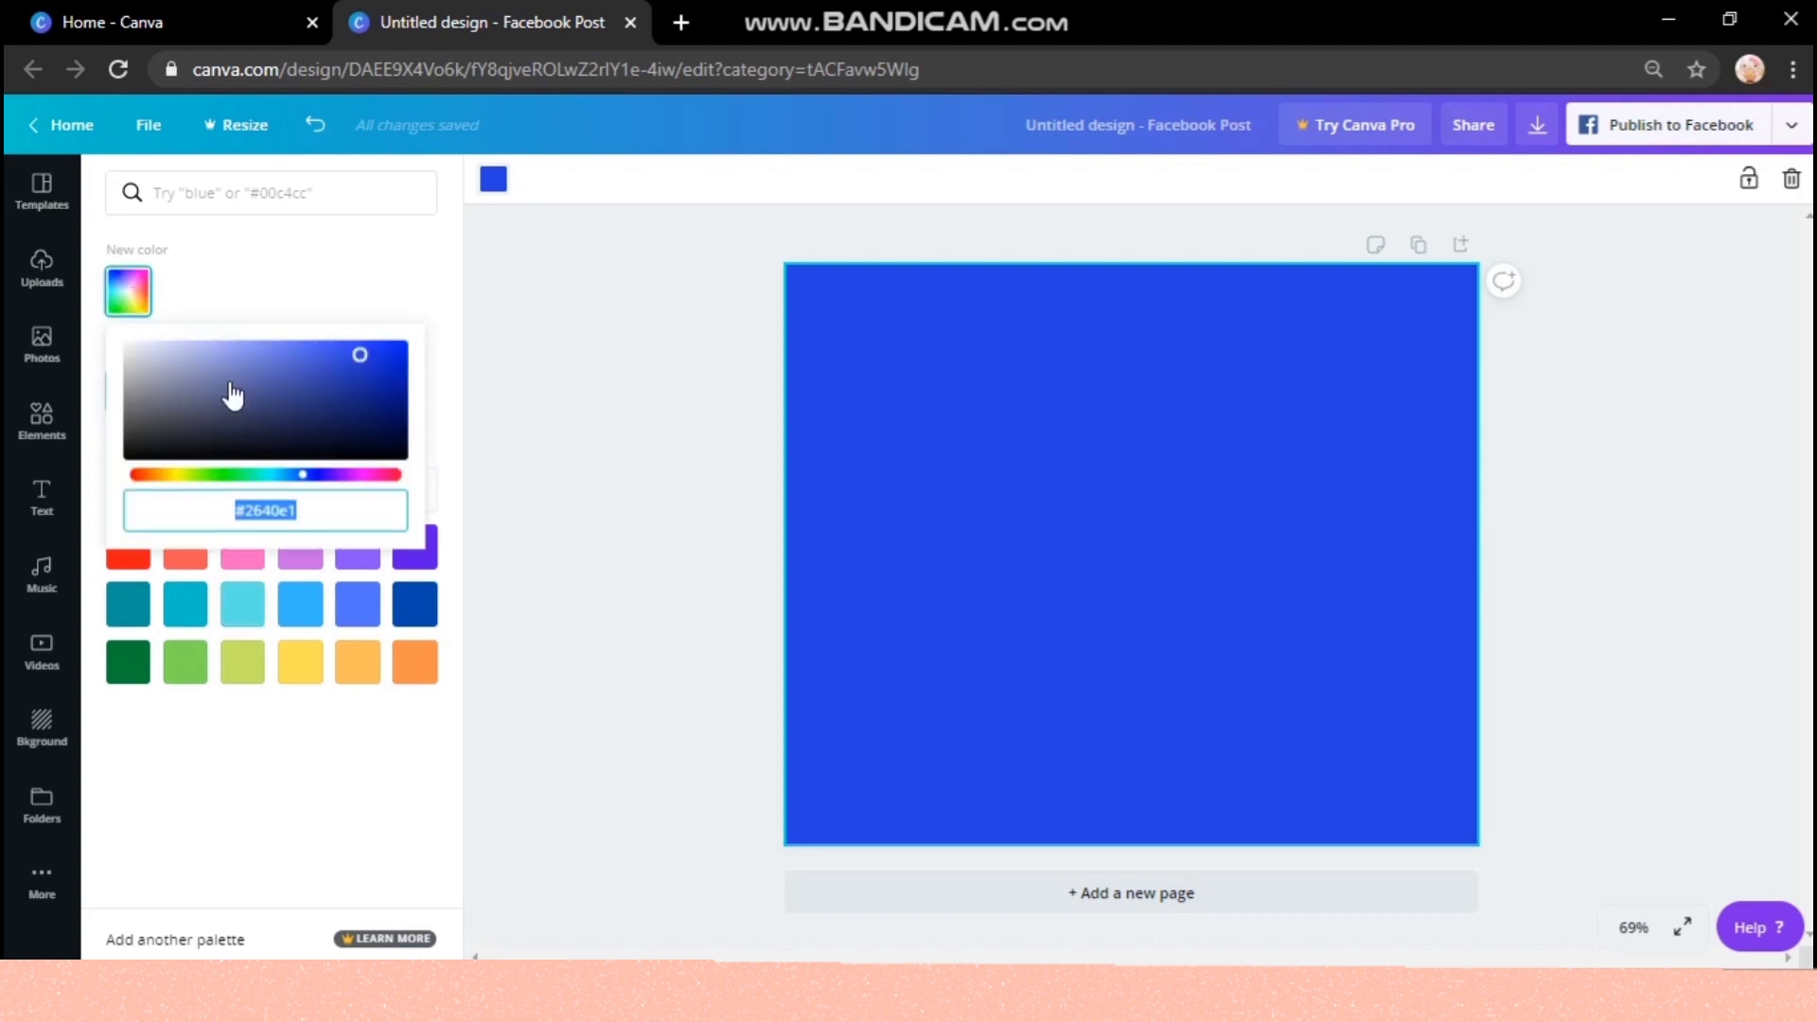
click(354, 475)
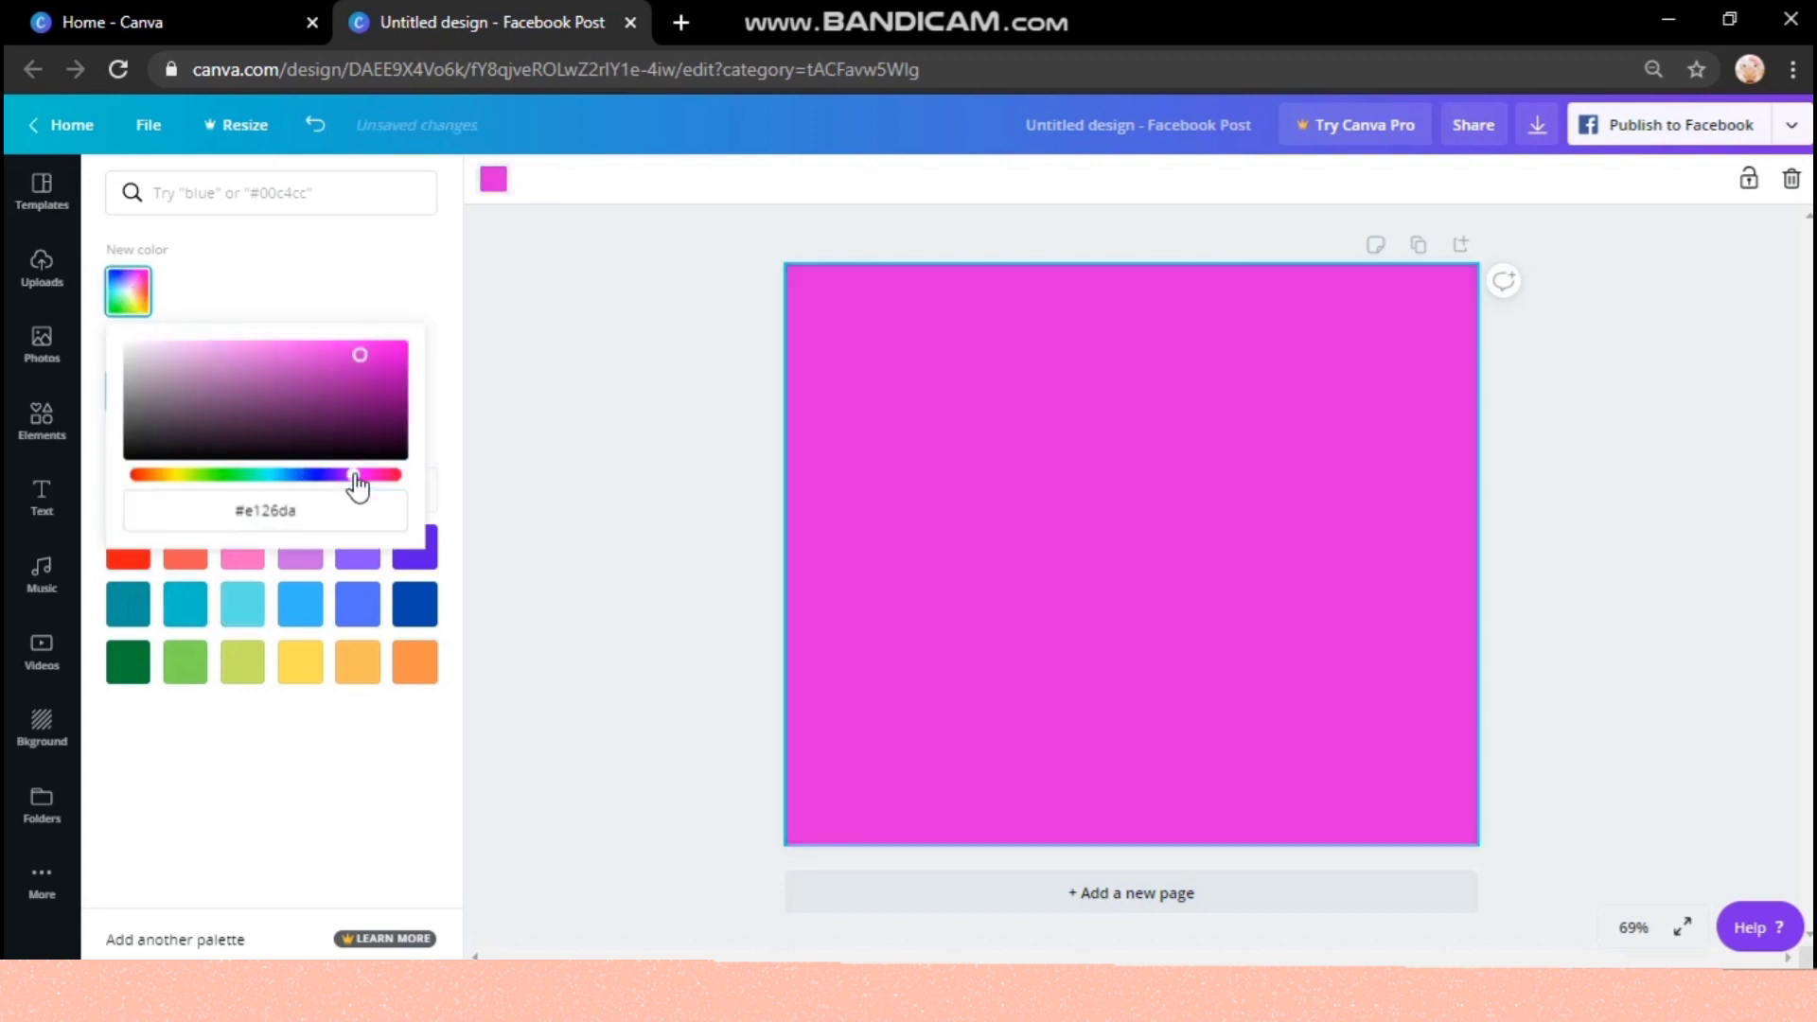
click(140, 347)
click(144, 350)
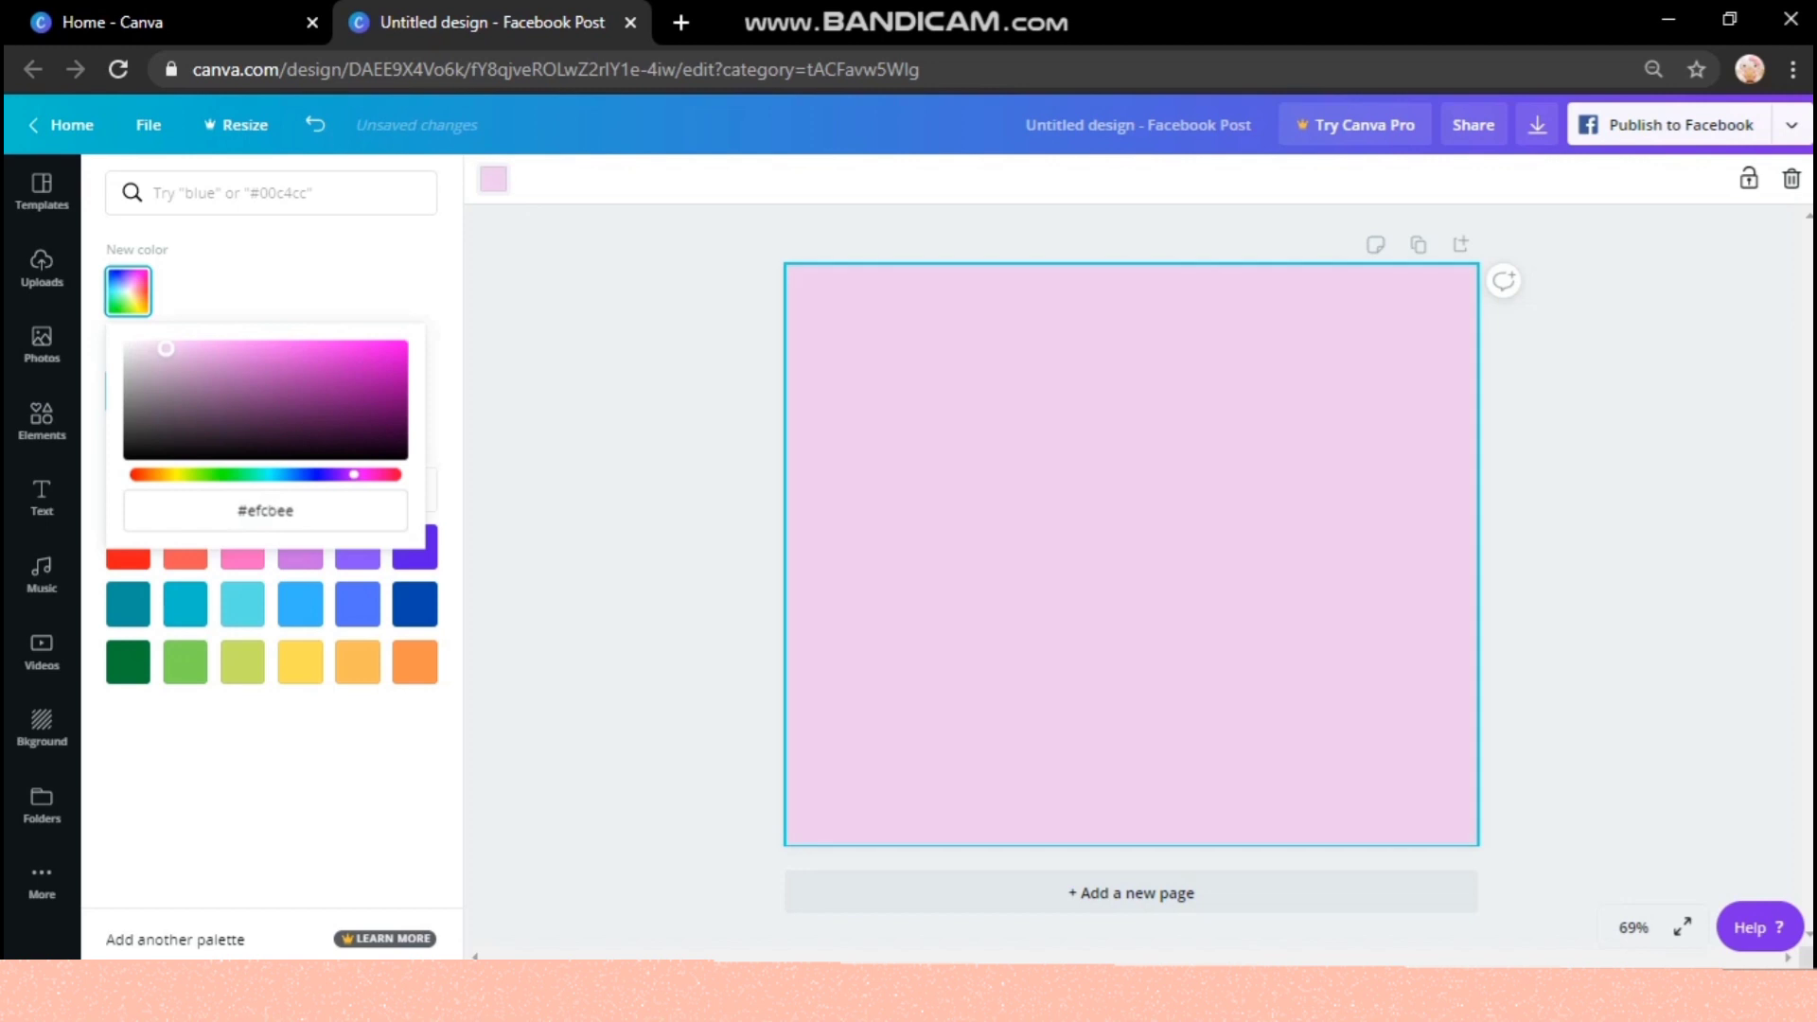
click(144, 349)
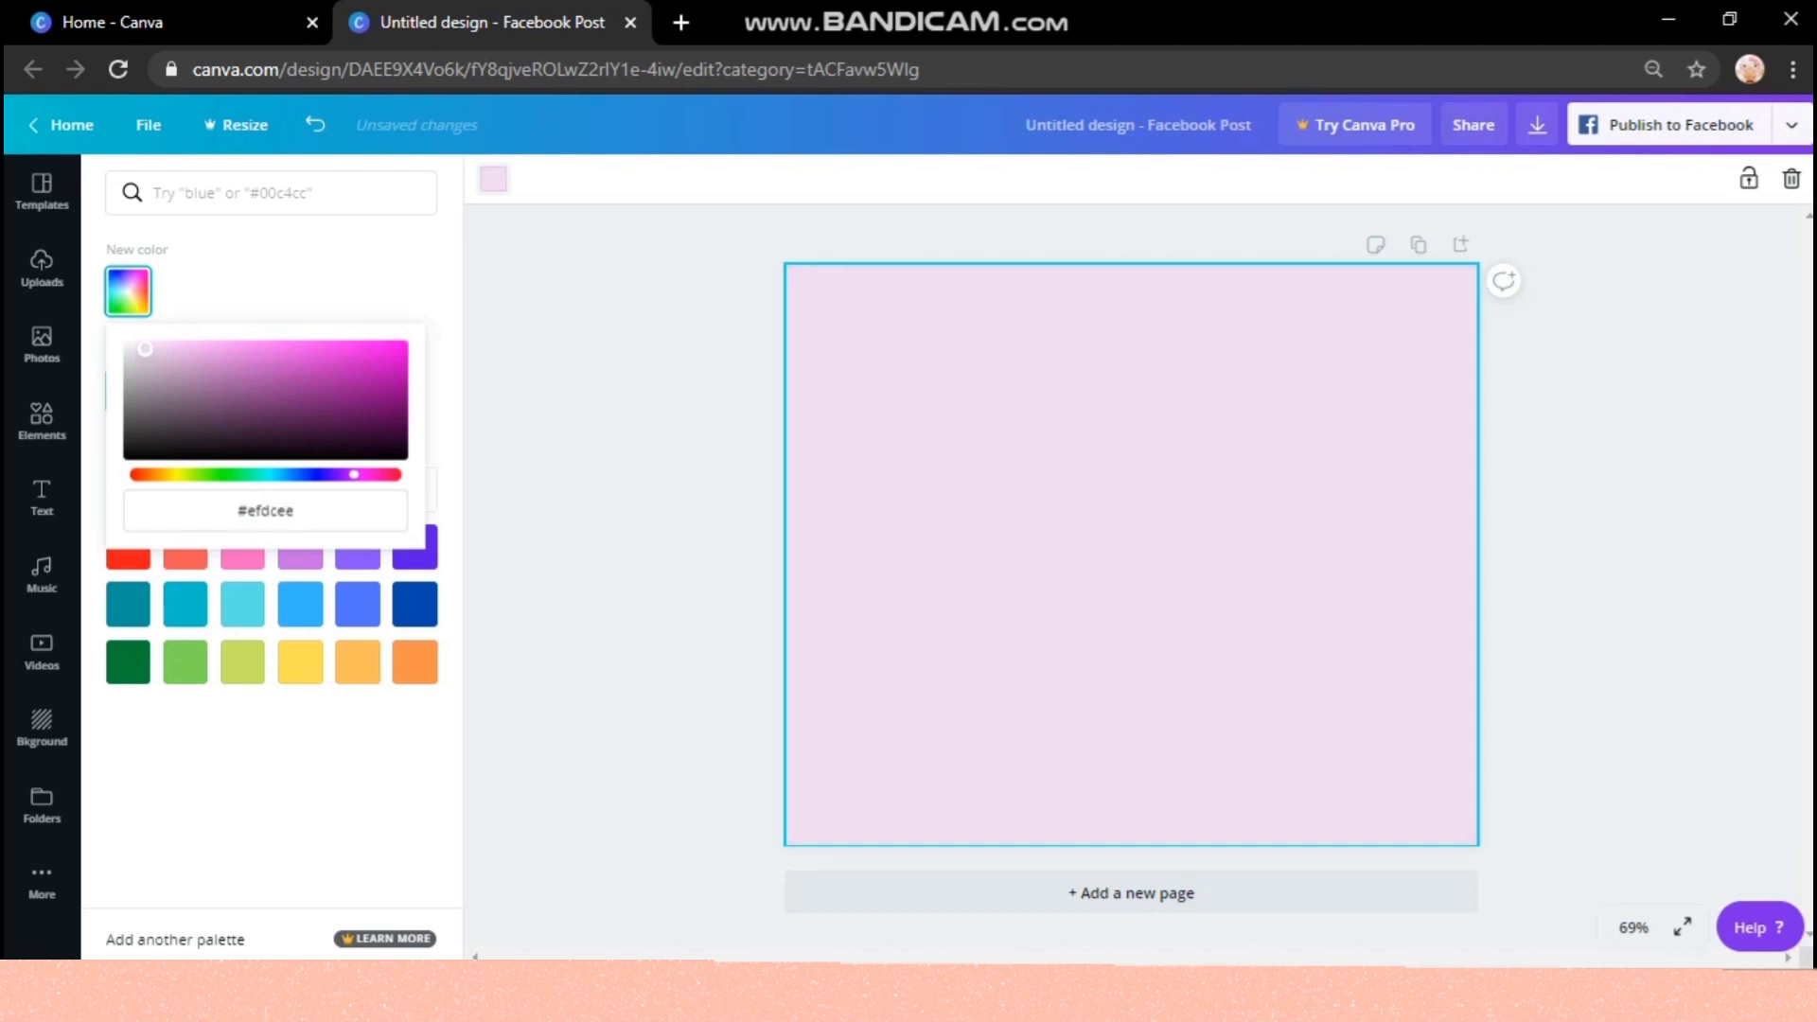
click(534, 473)
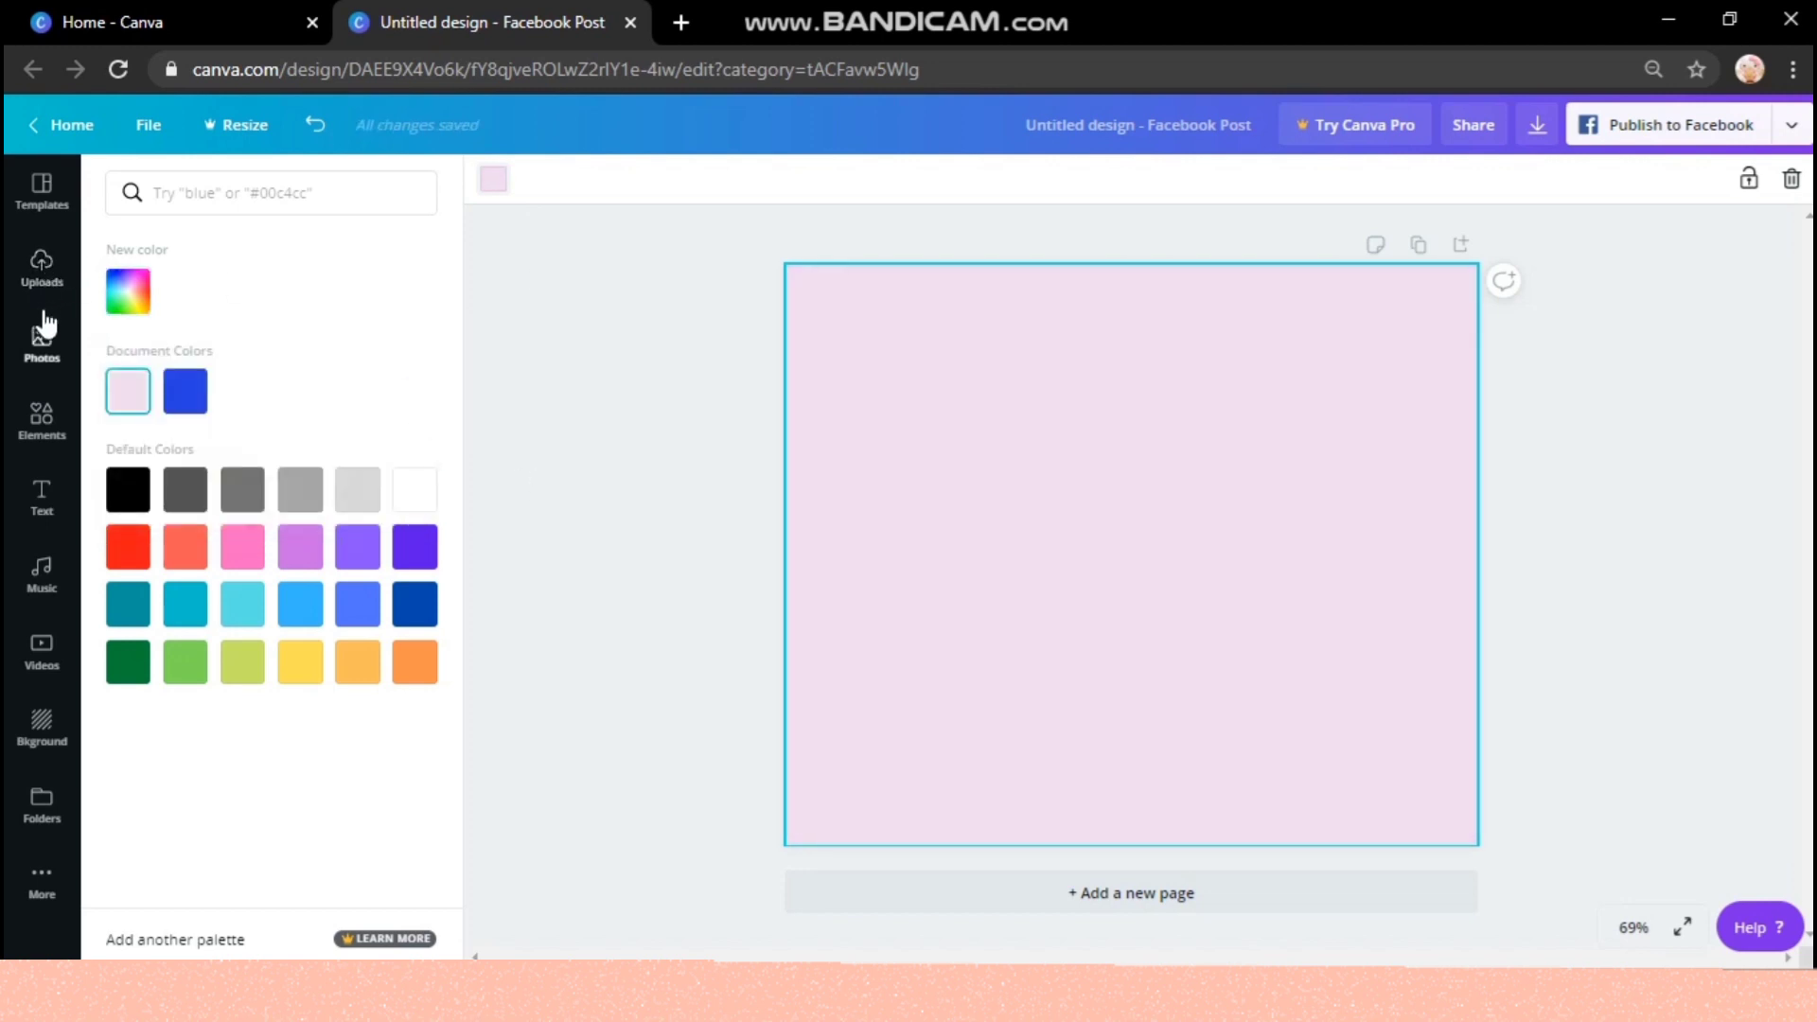
- Search the elements for "flower", try the free line-art flower sprig on the page, delete it and clear the search
click(40, 416)
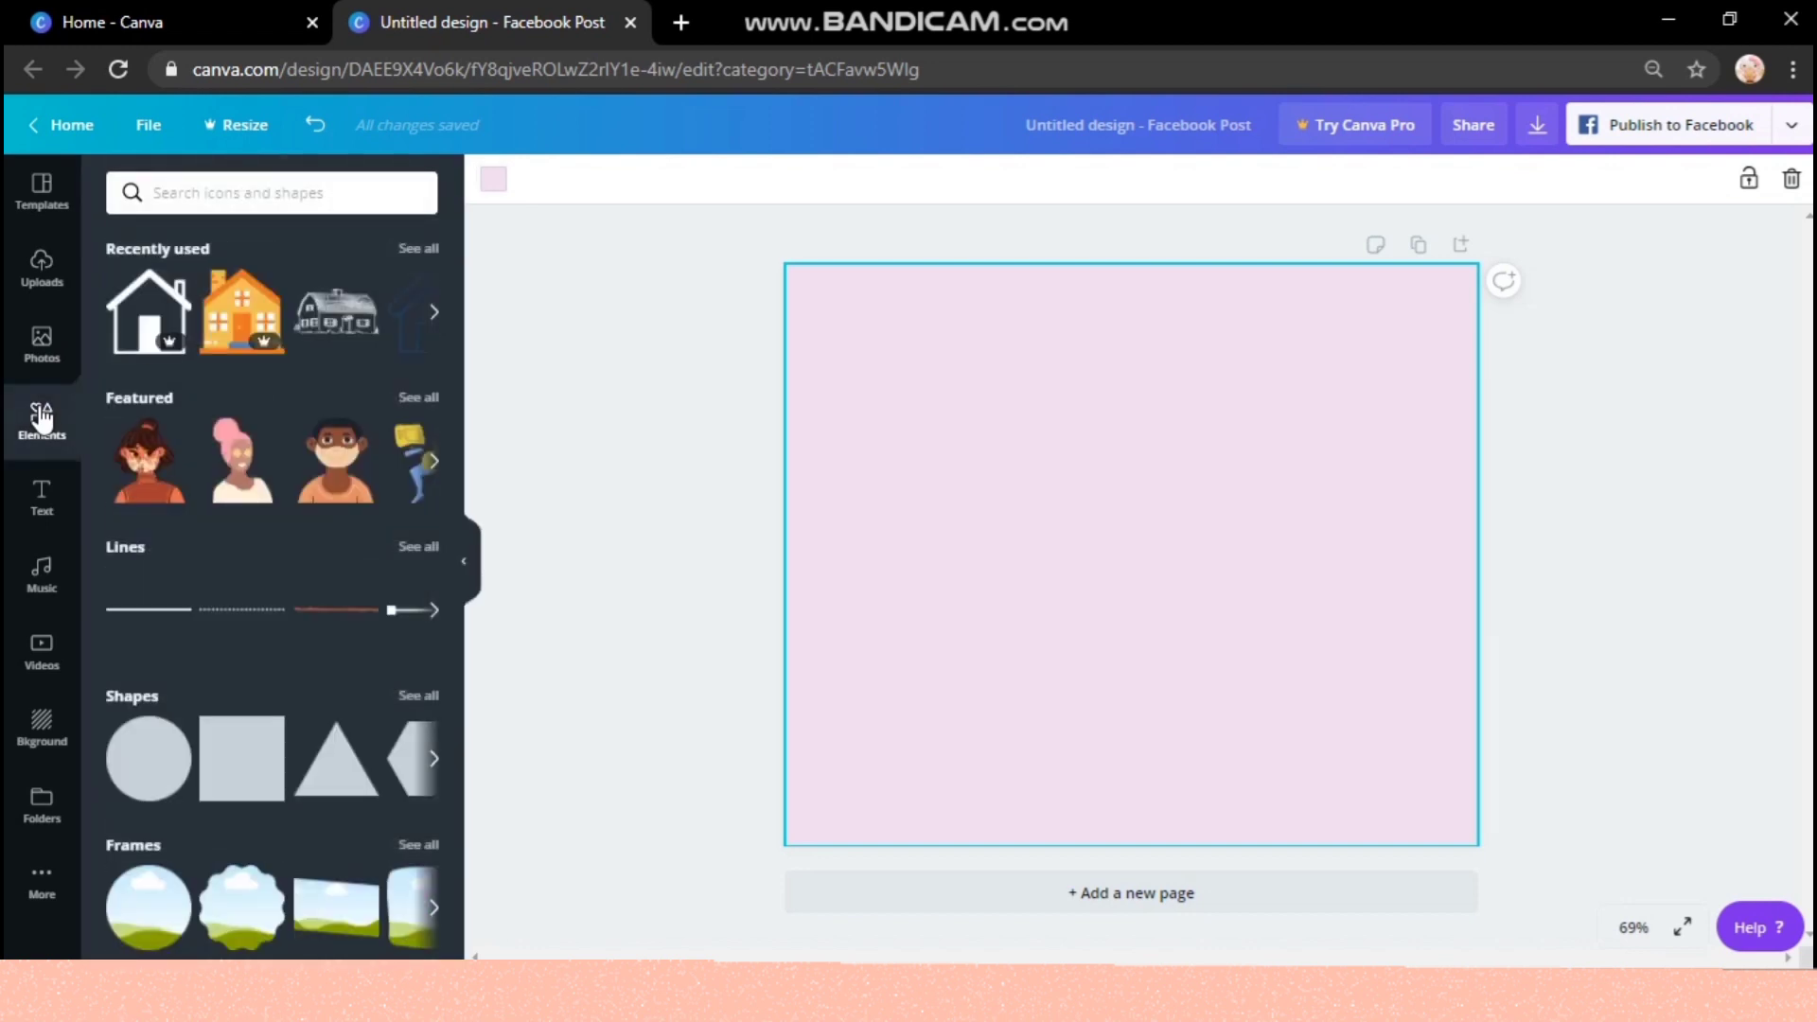
click(259, 190)
text(flower)
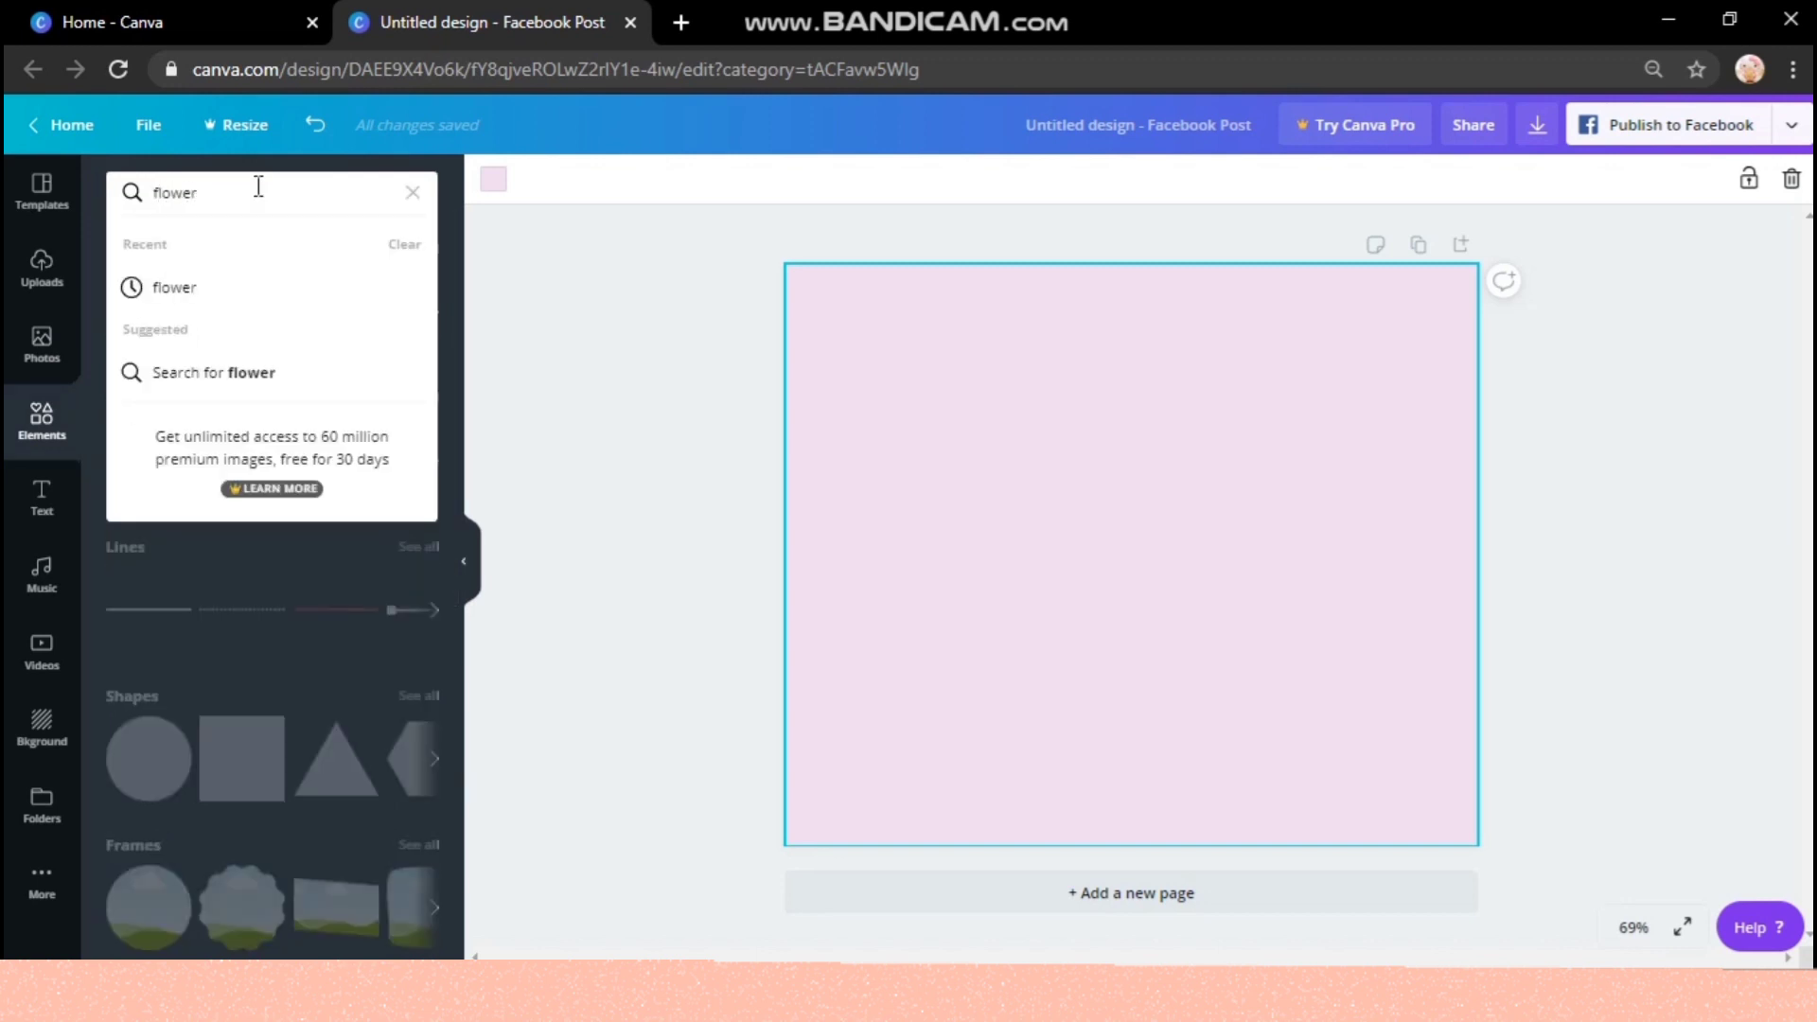
key(Return)
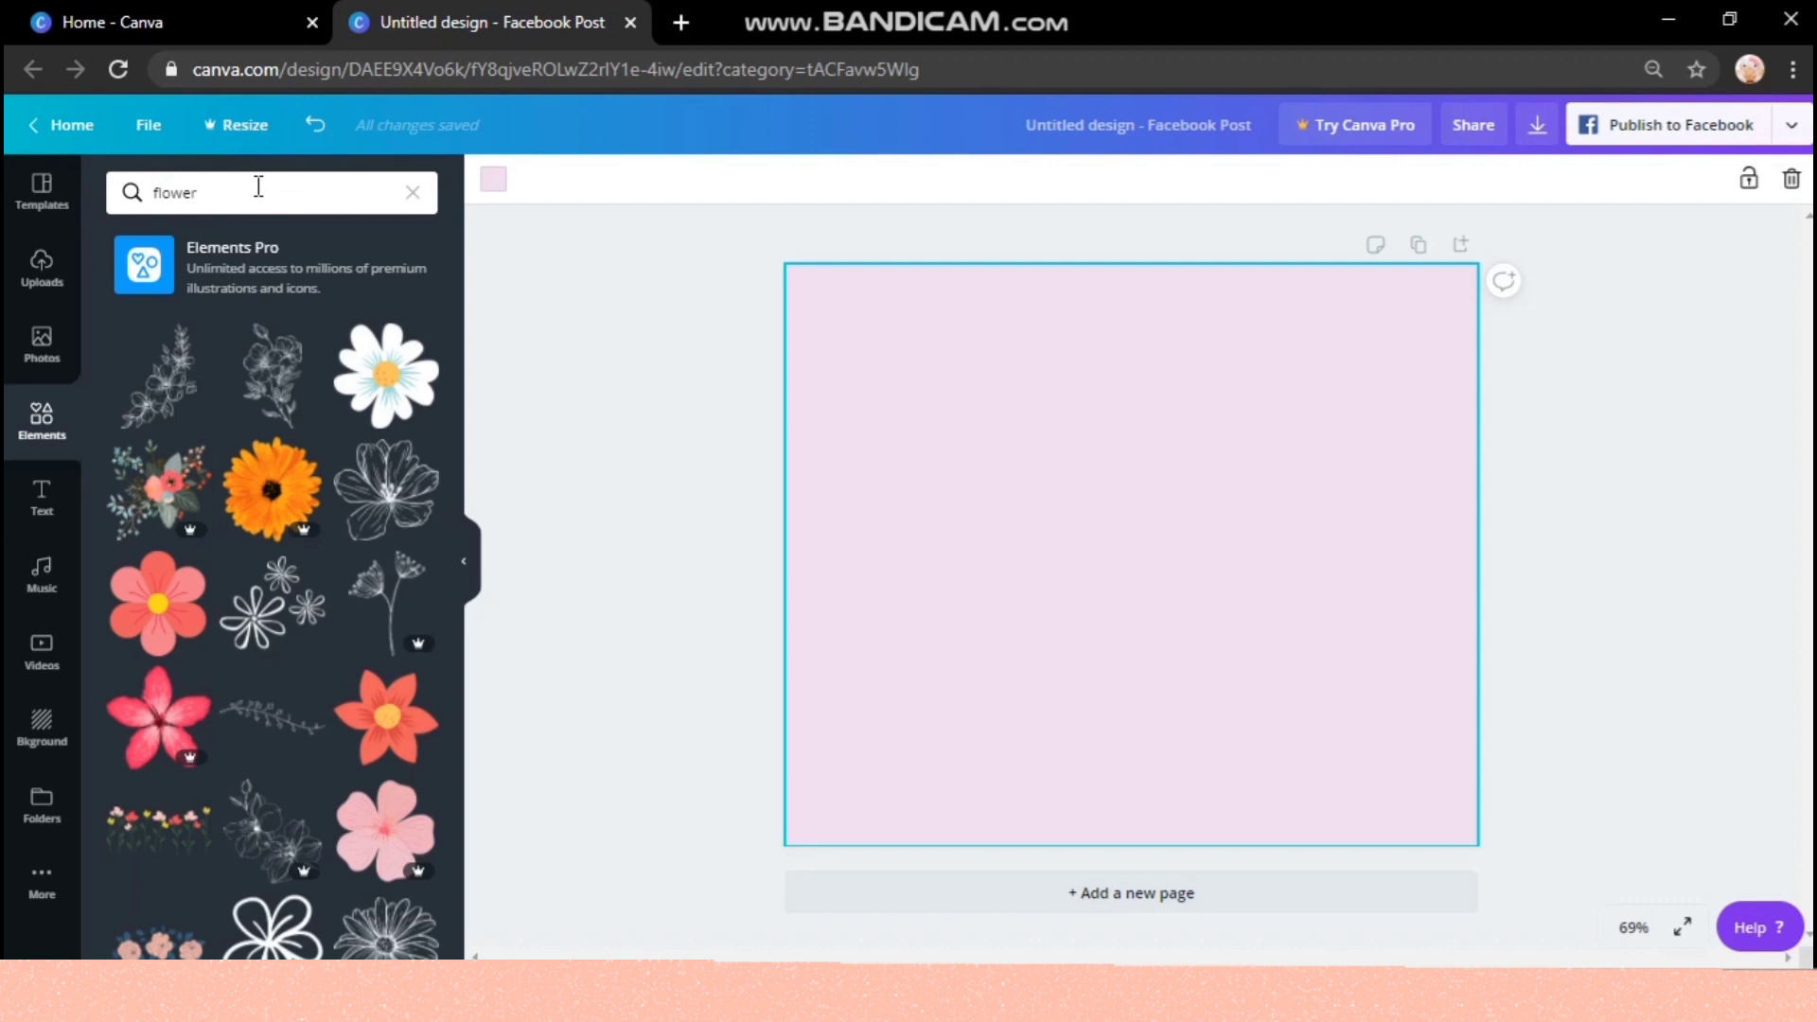
click(288, 391)
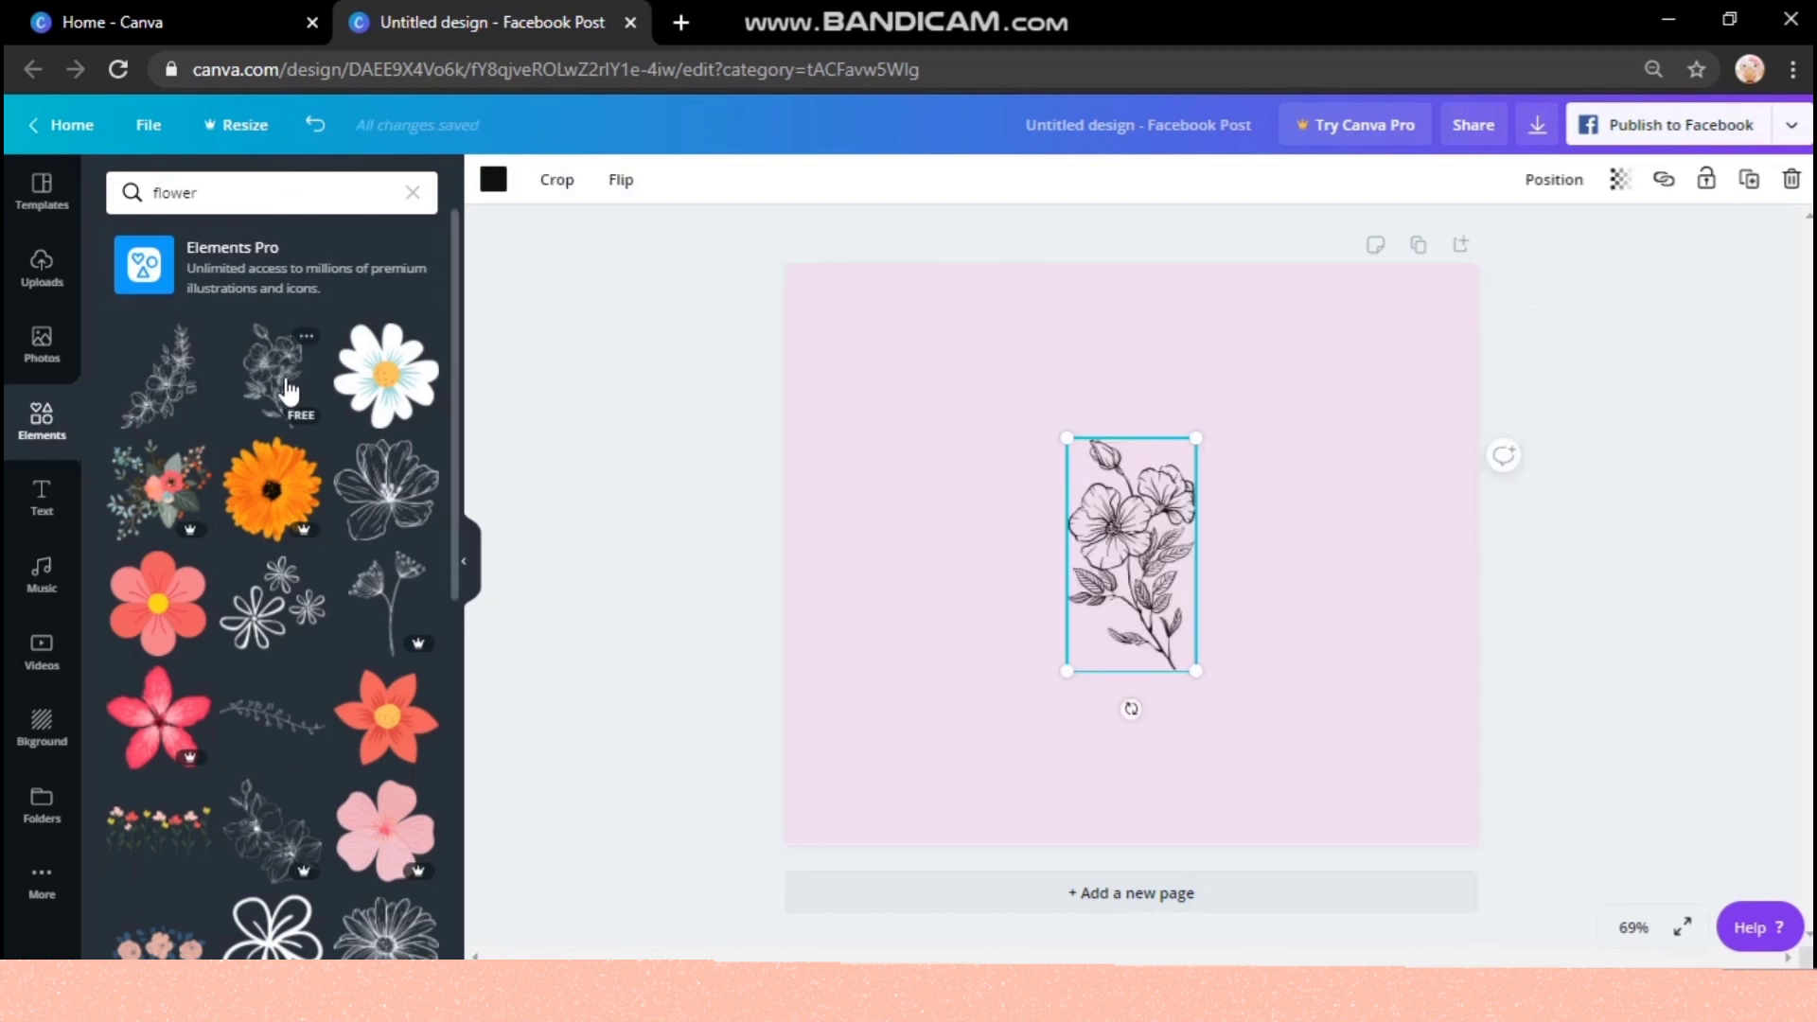
key(Delete)
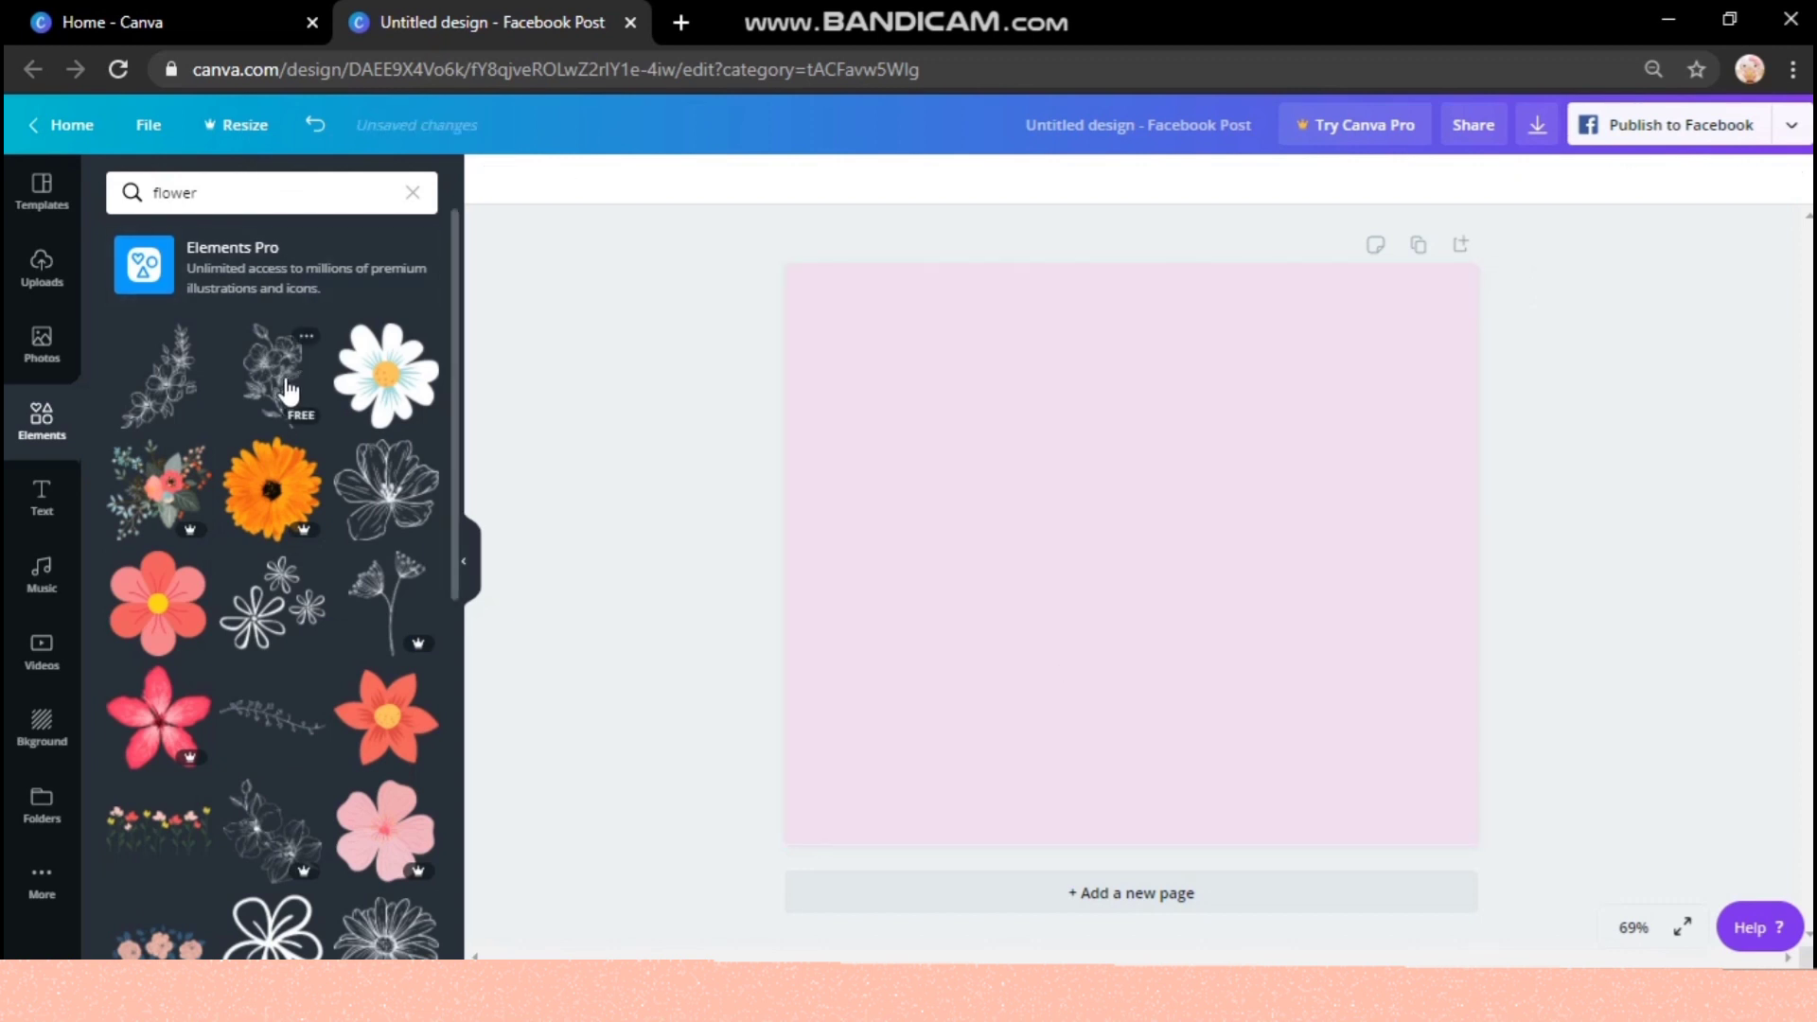
click(413, 192)
- Add a circle shape, shrink it to about 248 × 248 and place it near the page's upper-right corner
click(137, 658)
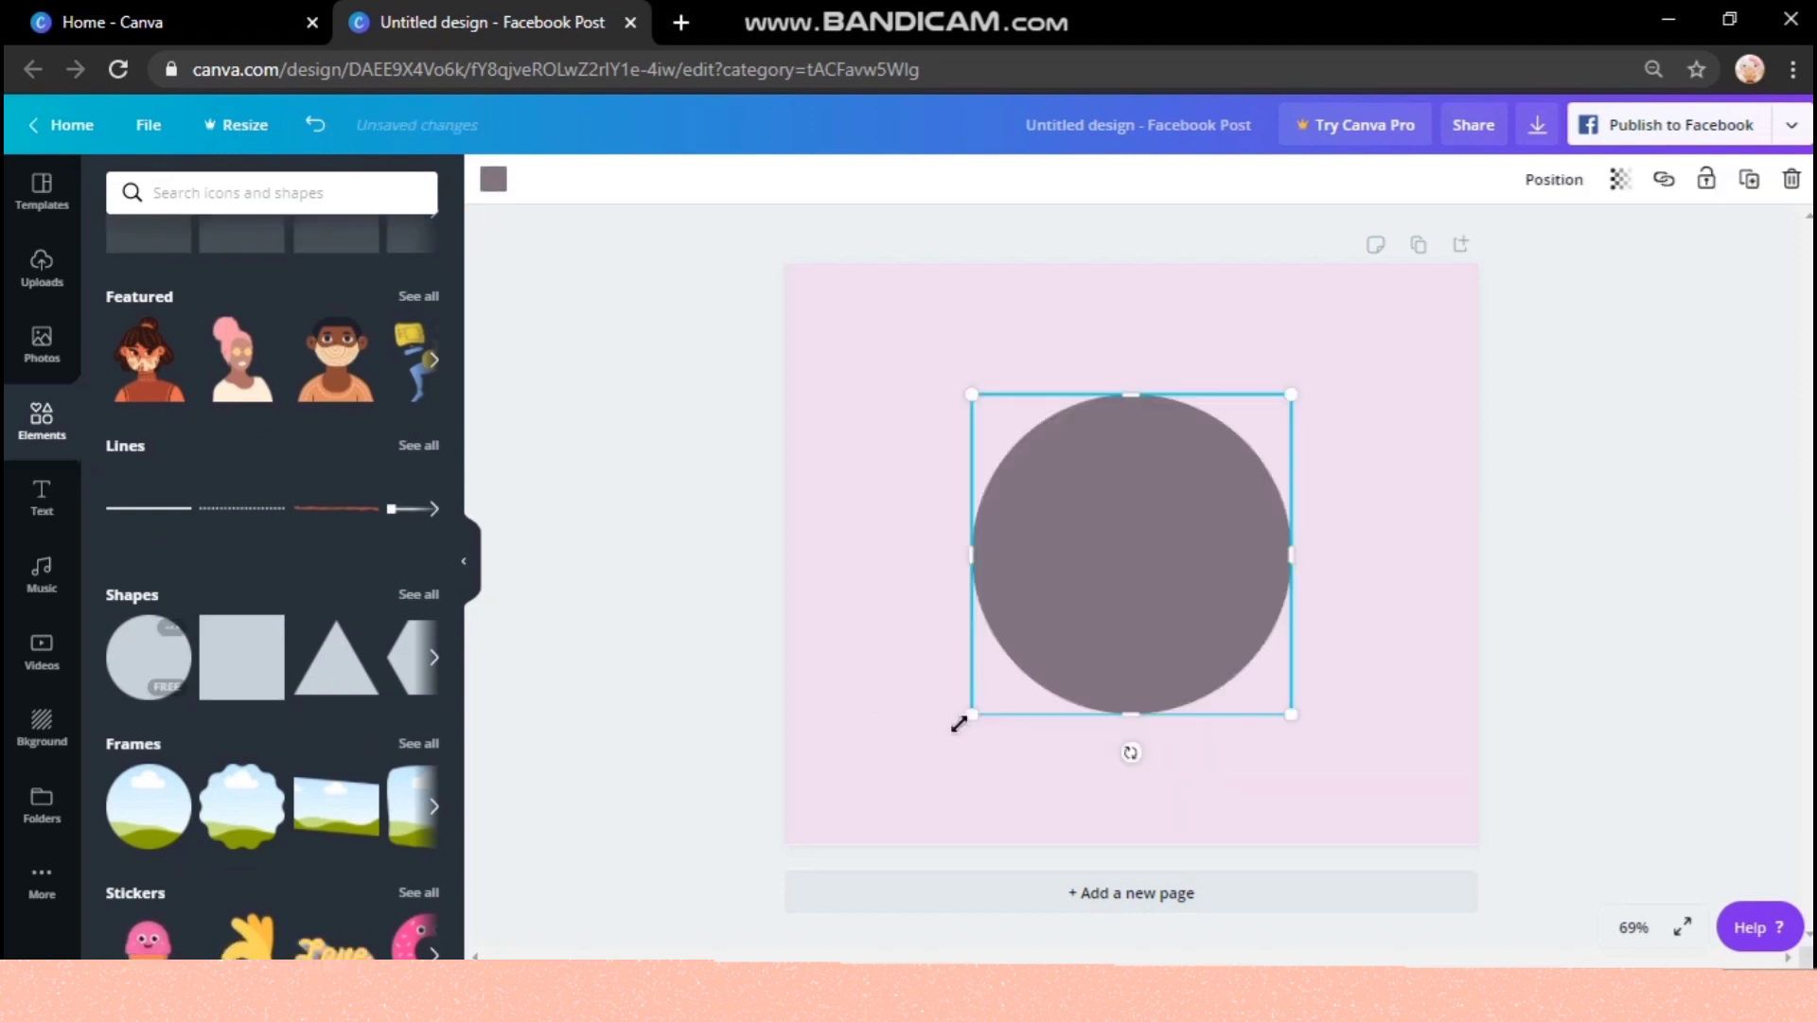
drag(1009, 672, 1115, 585)
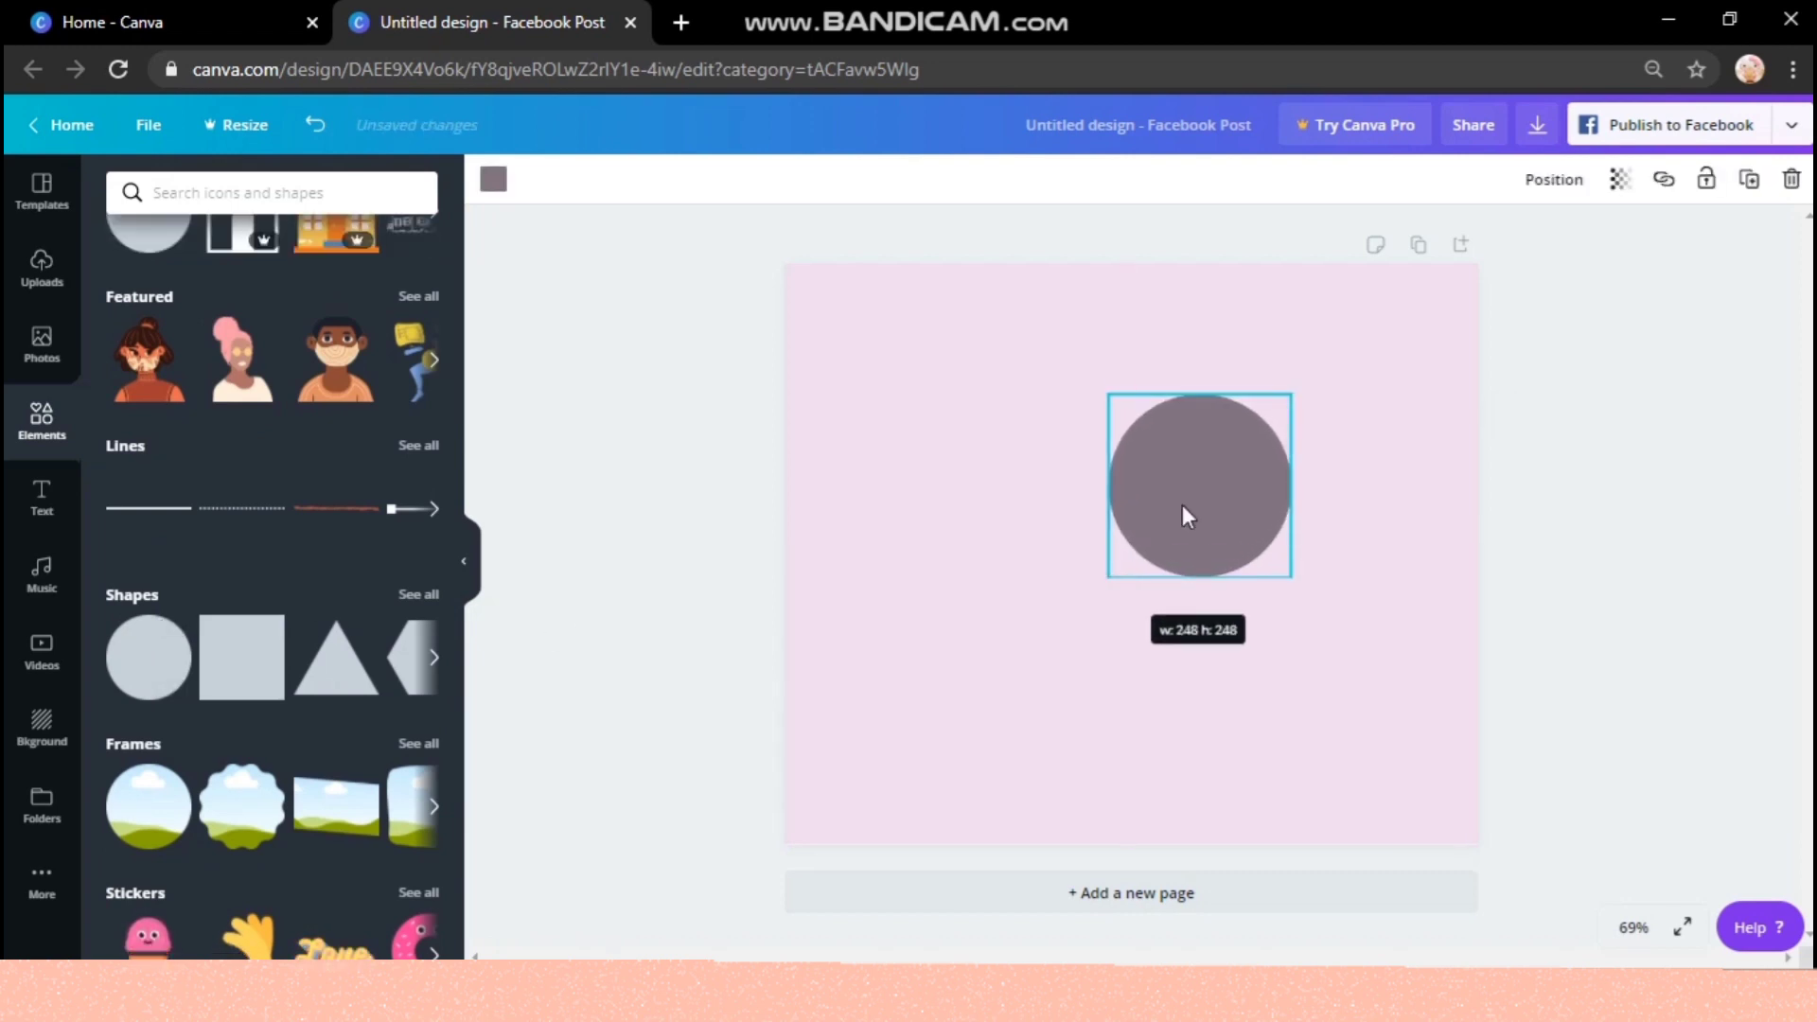
drag(1249, 475, 1335, 405)
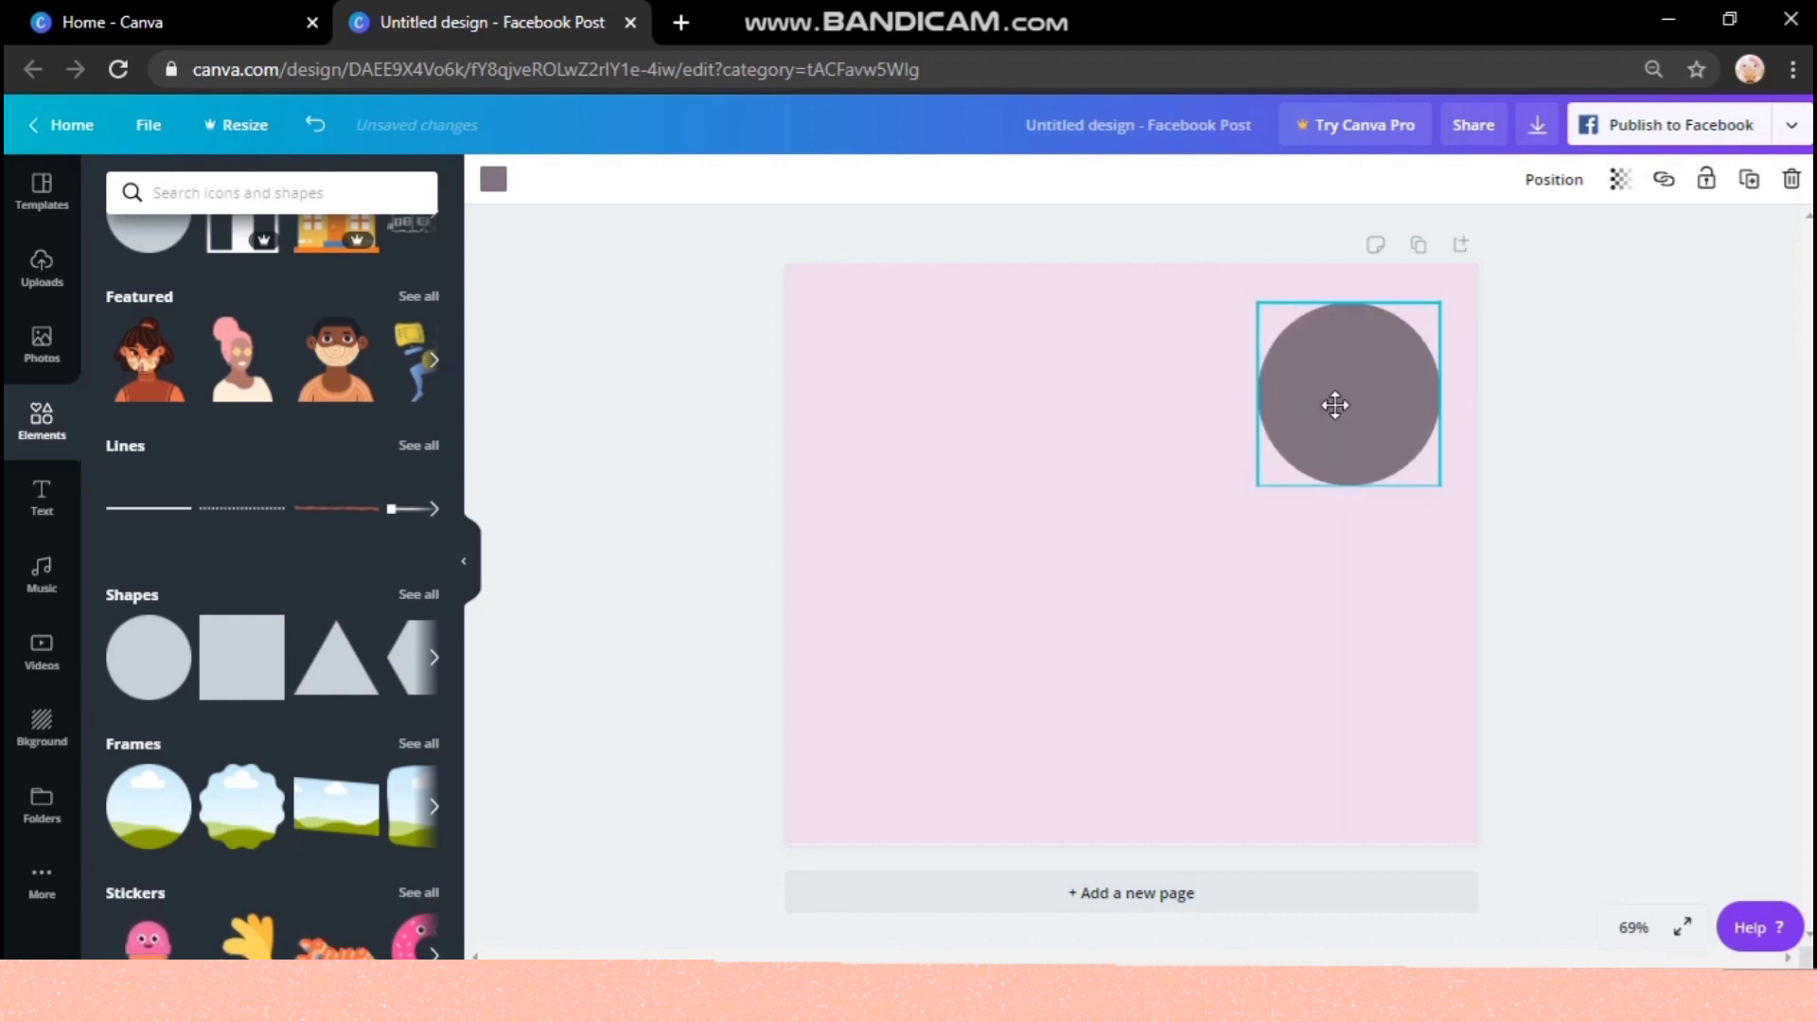
- Add a square shape, stretch it into a rectangle about 537 × 403 and centre it horizontally on the page
click(253, 680)
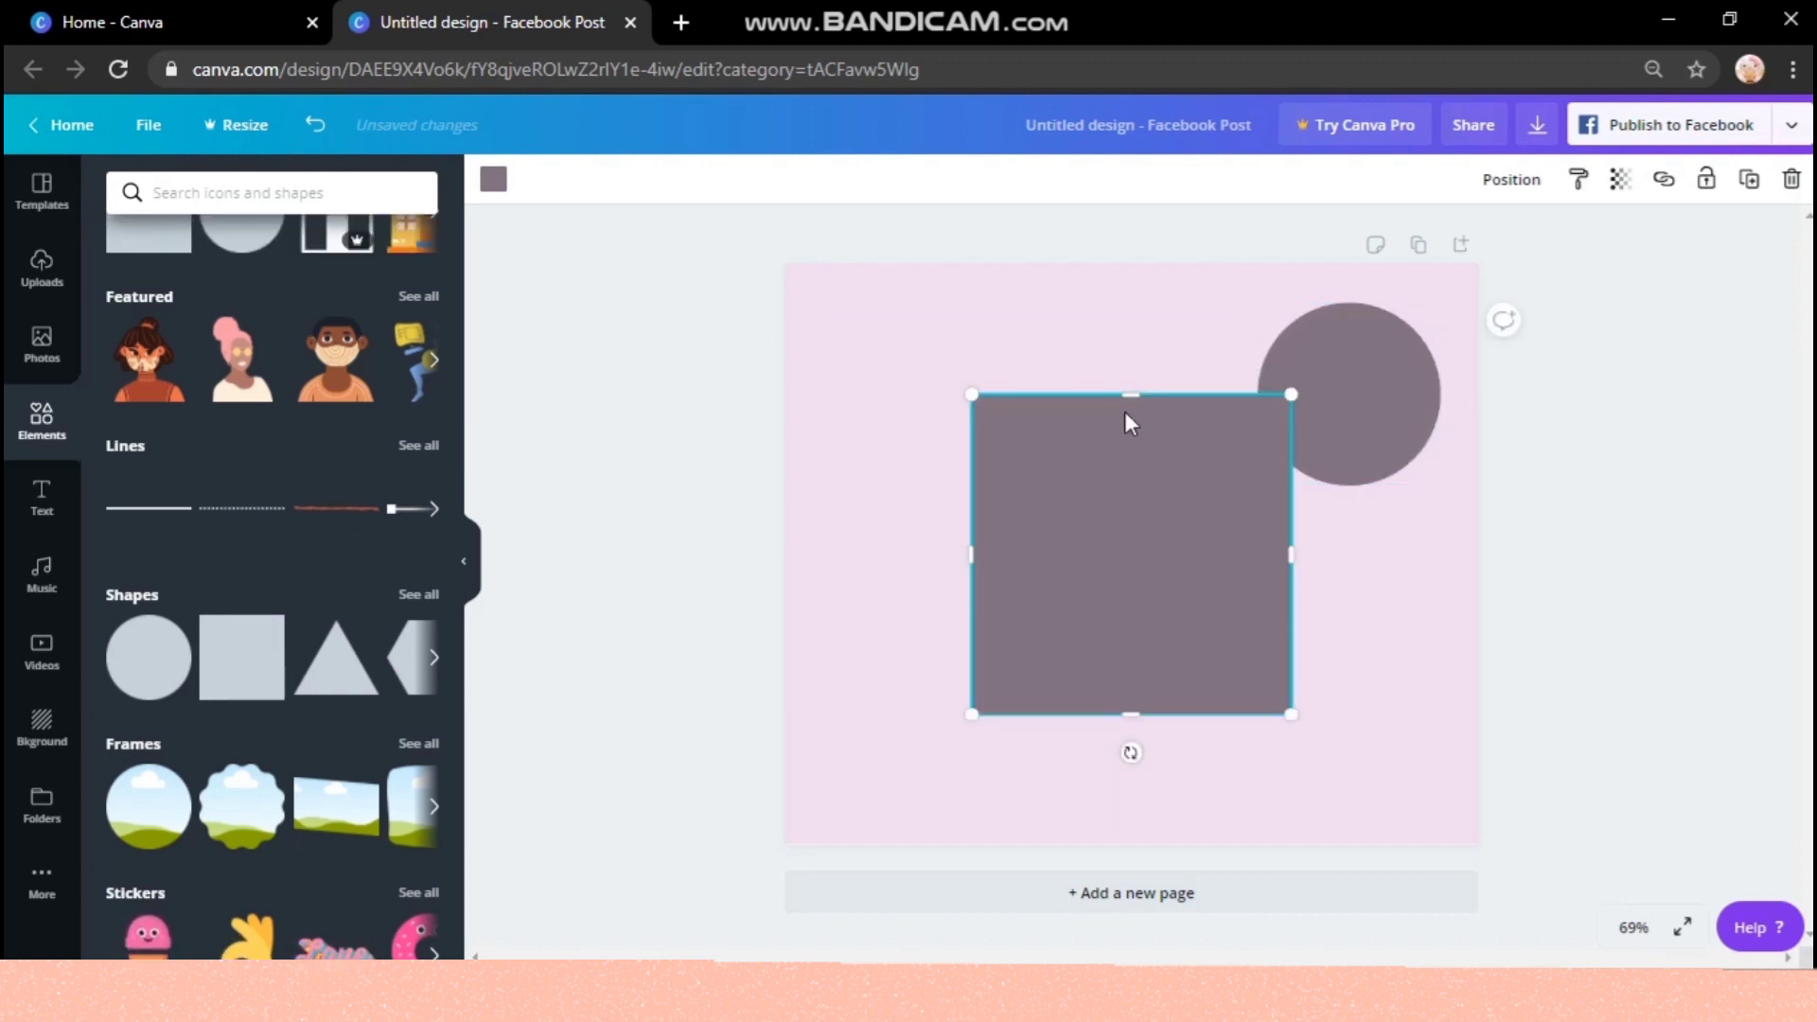
drag(1124, 417, 1124, 434)
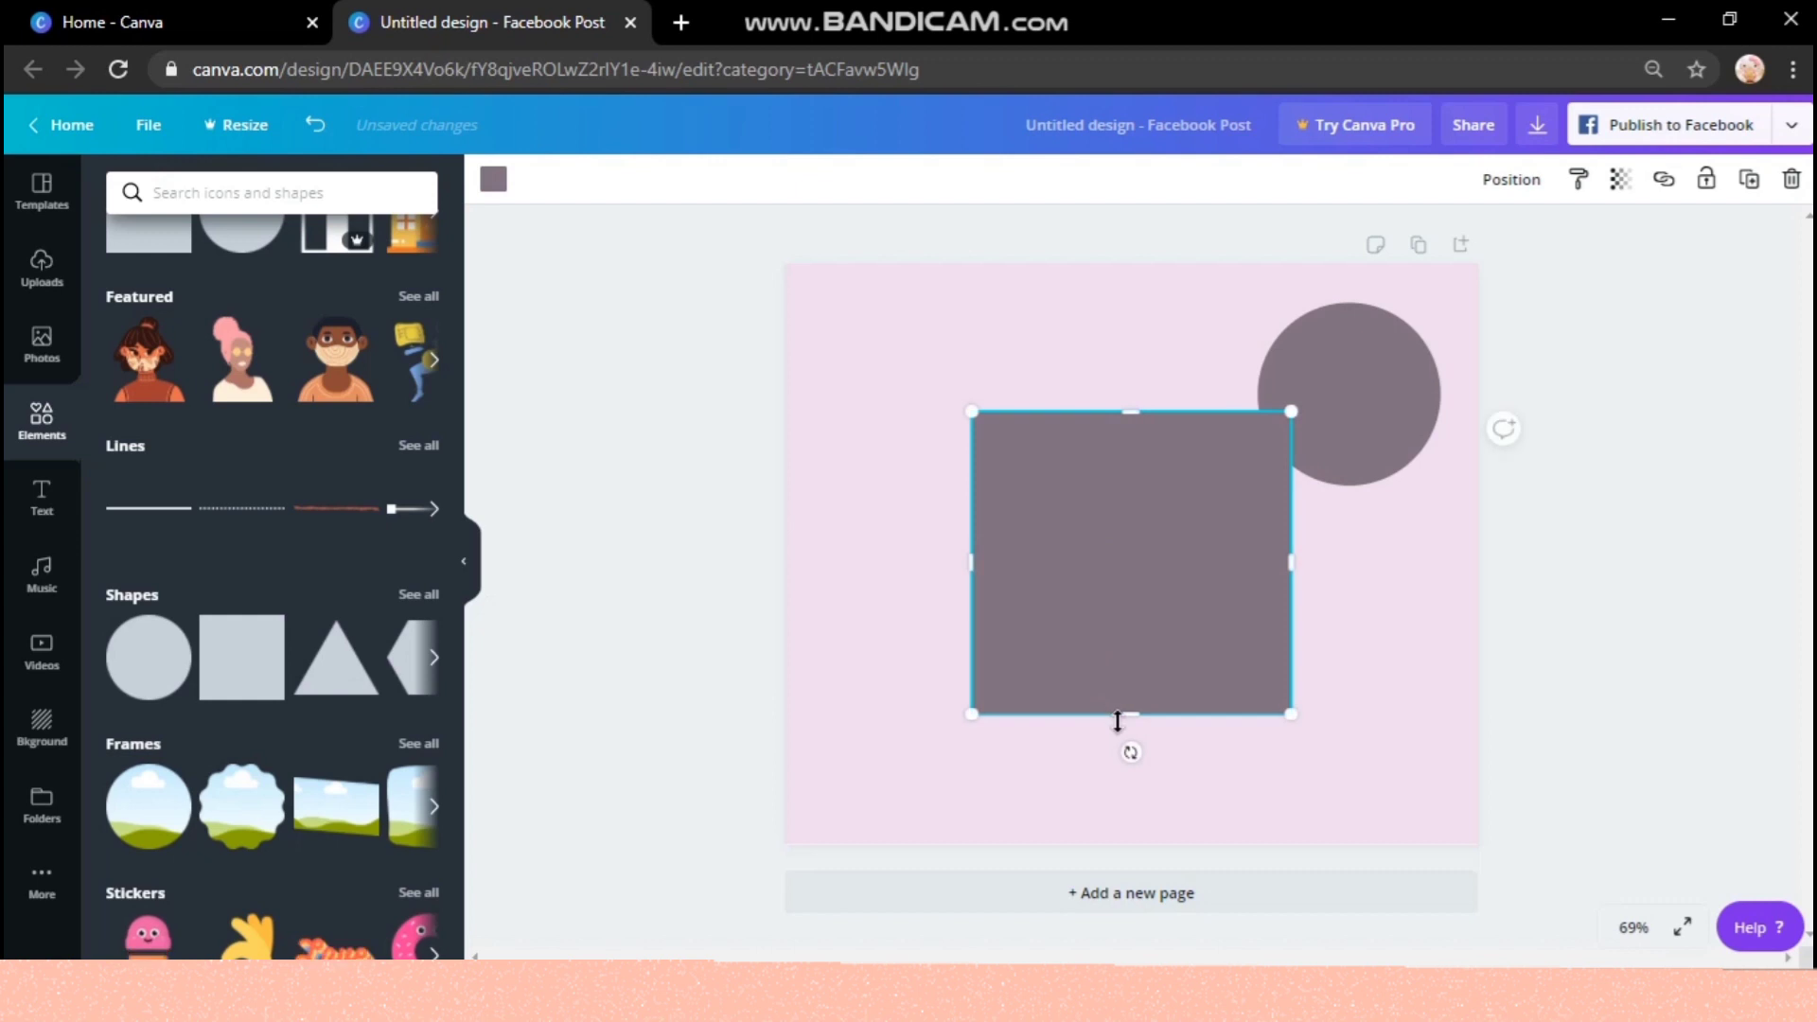
drag(1136, 692, 1138, 629)
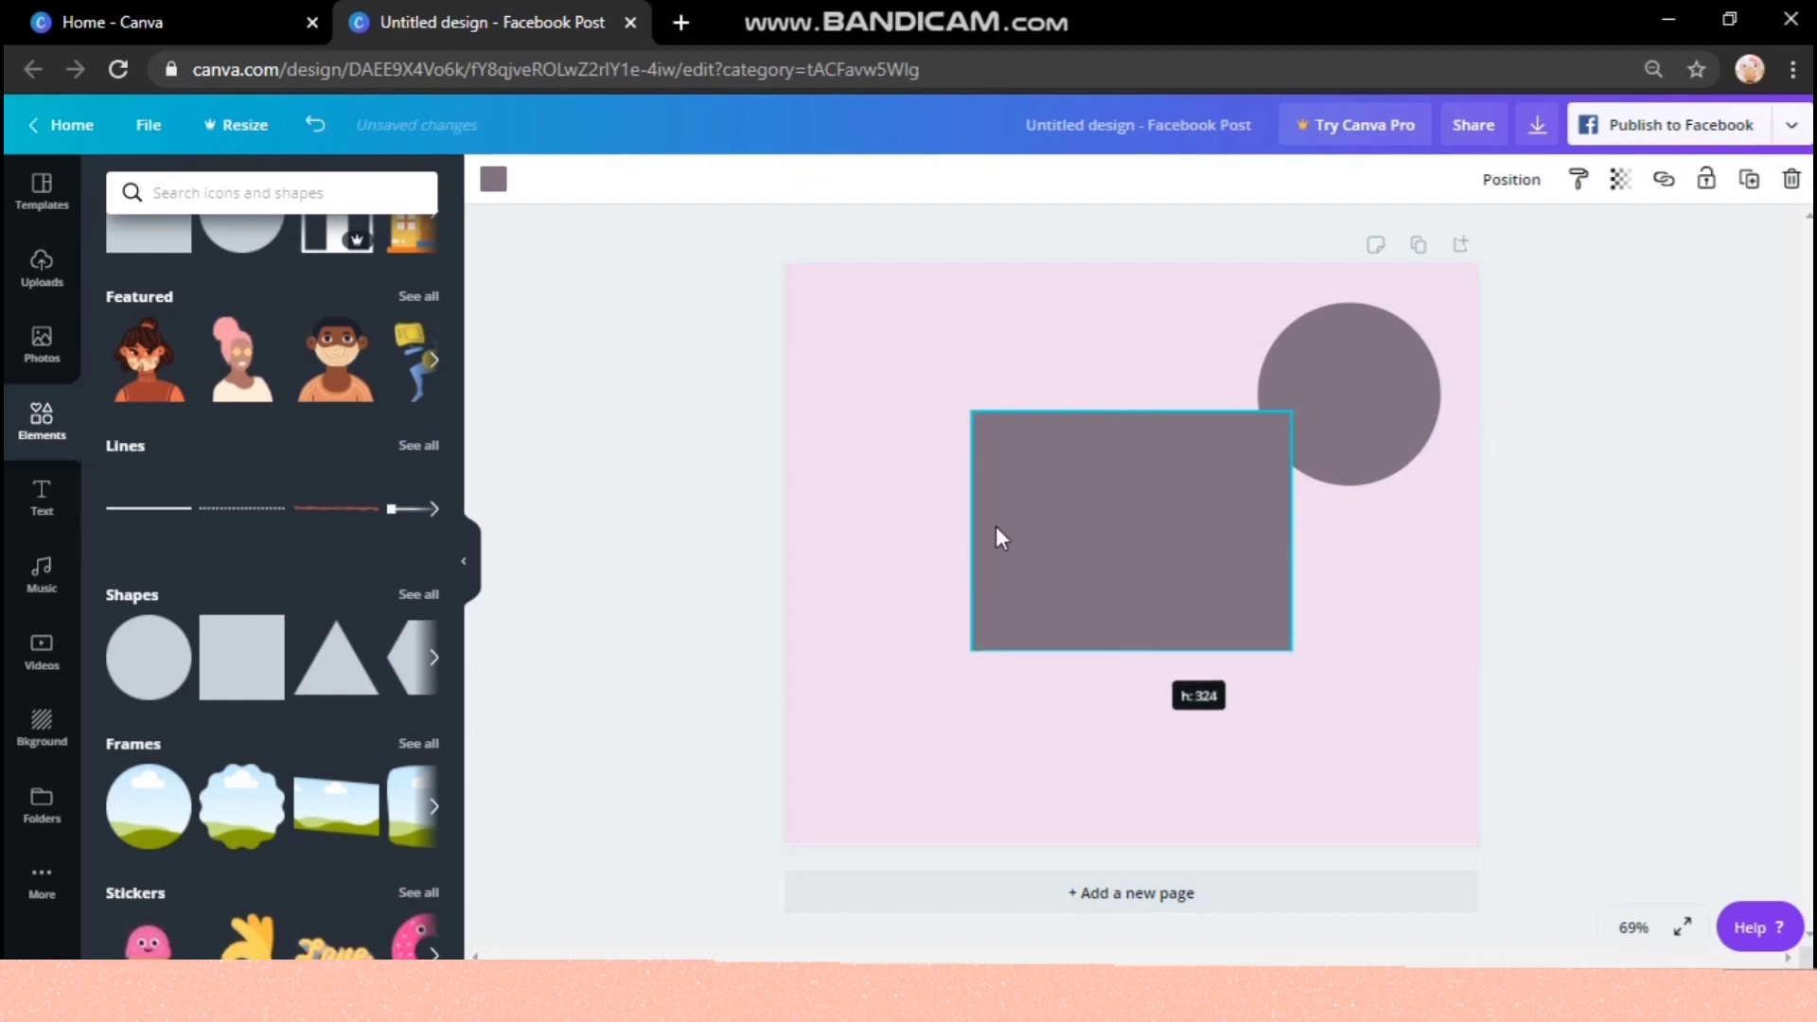
drag(938, 518, 886, 513)
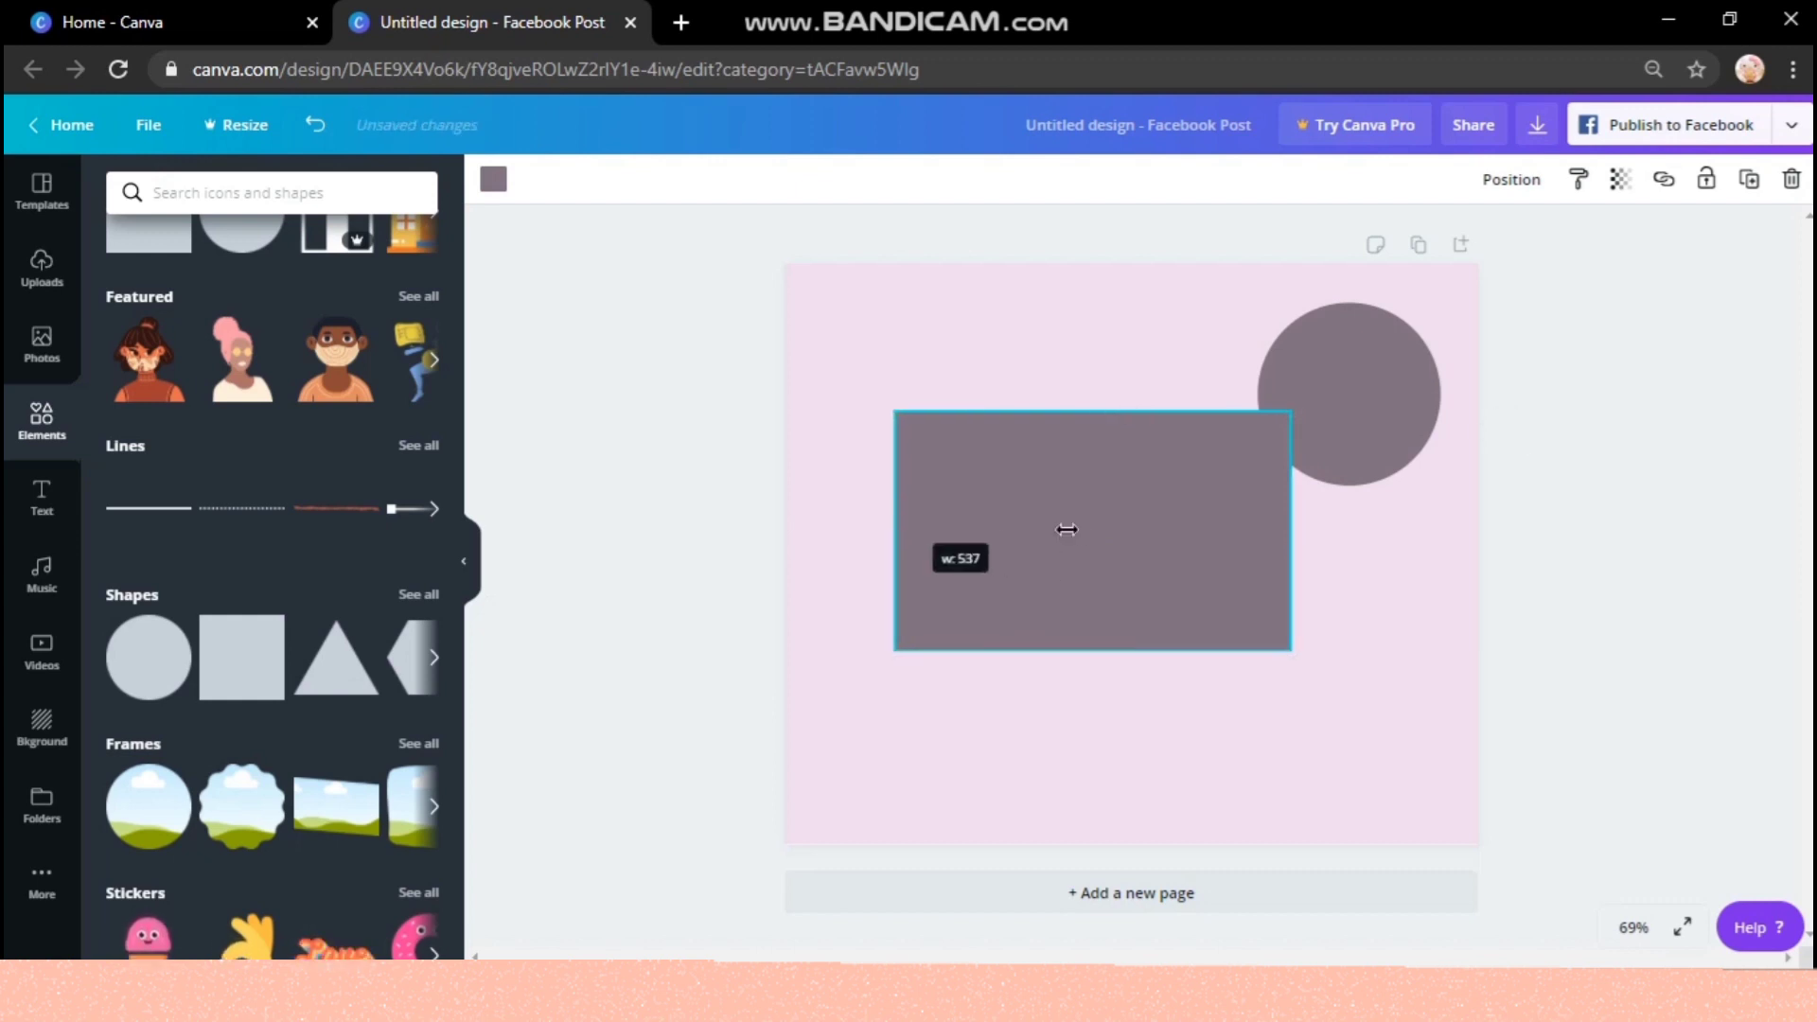
drag(1107, 548, 1121, 535)
drag(1134, 681, 1127, 708)
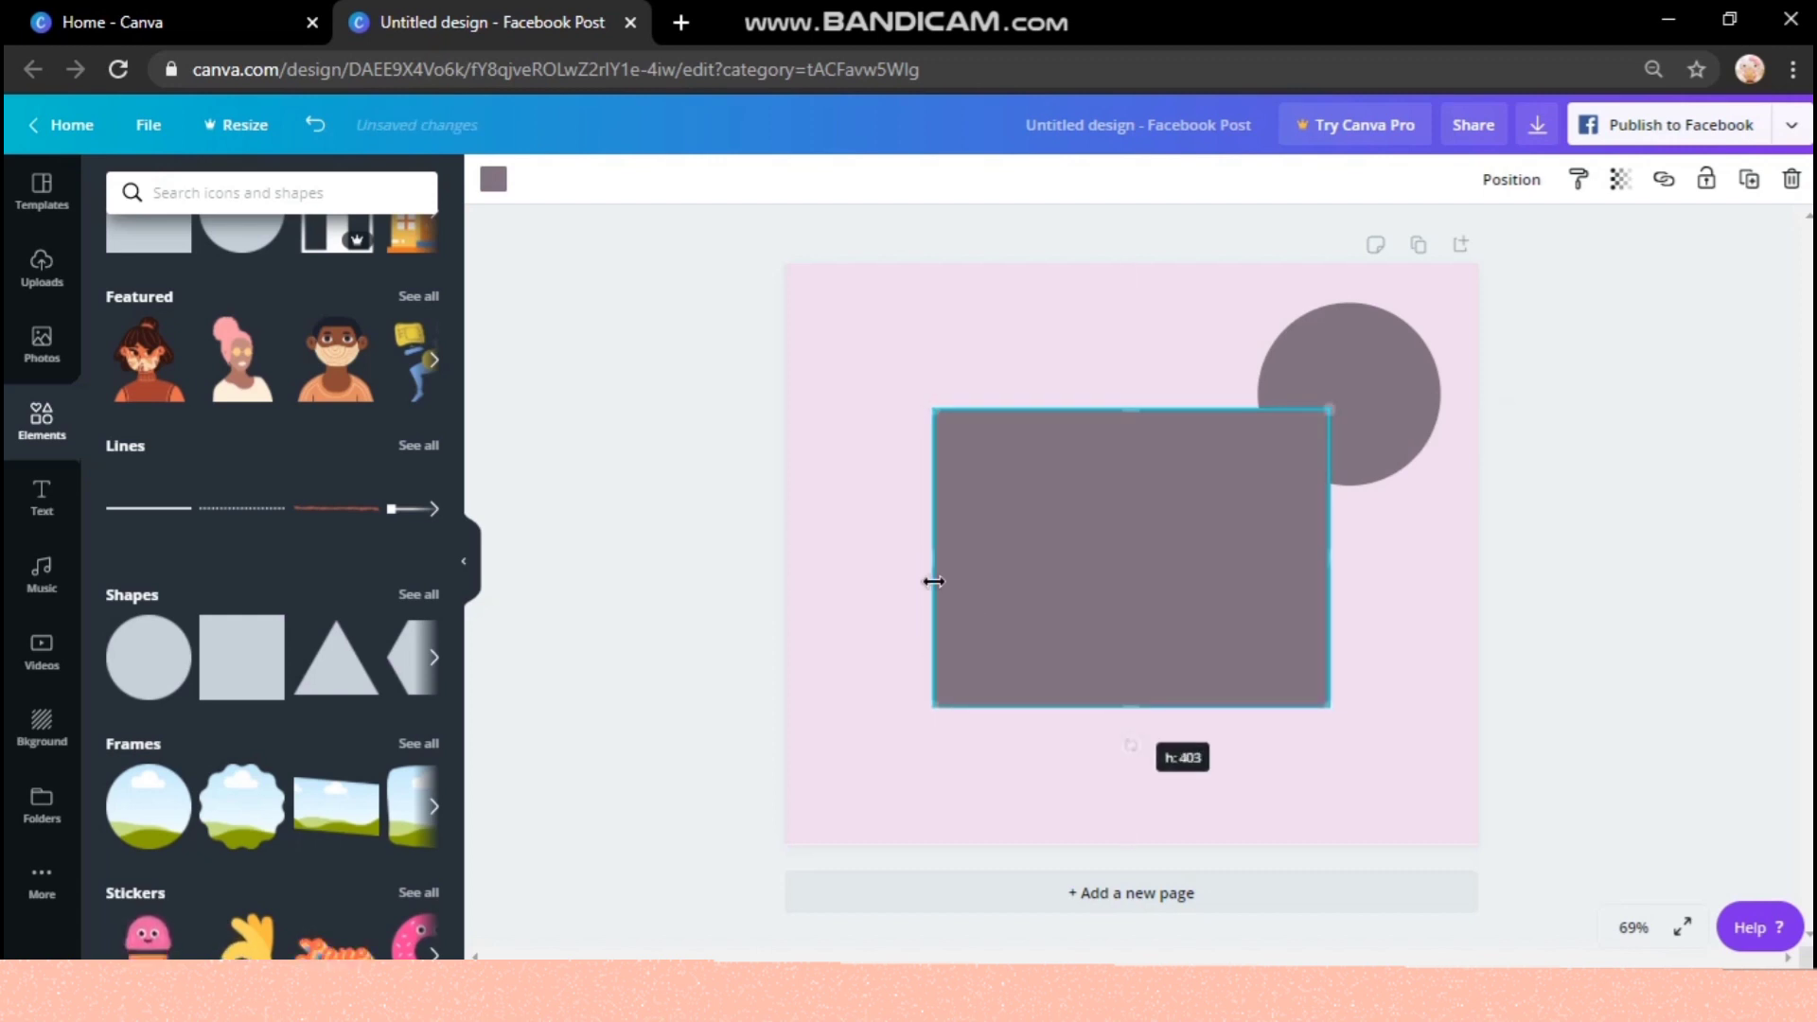
- Add a second square shape, shrink it to about 267 wide and place it near the page's lower-left corner, overlapping the rectangle
click(266, 628)
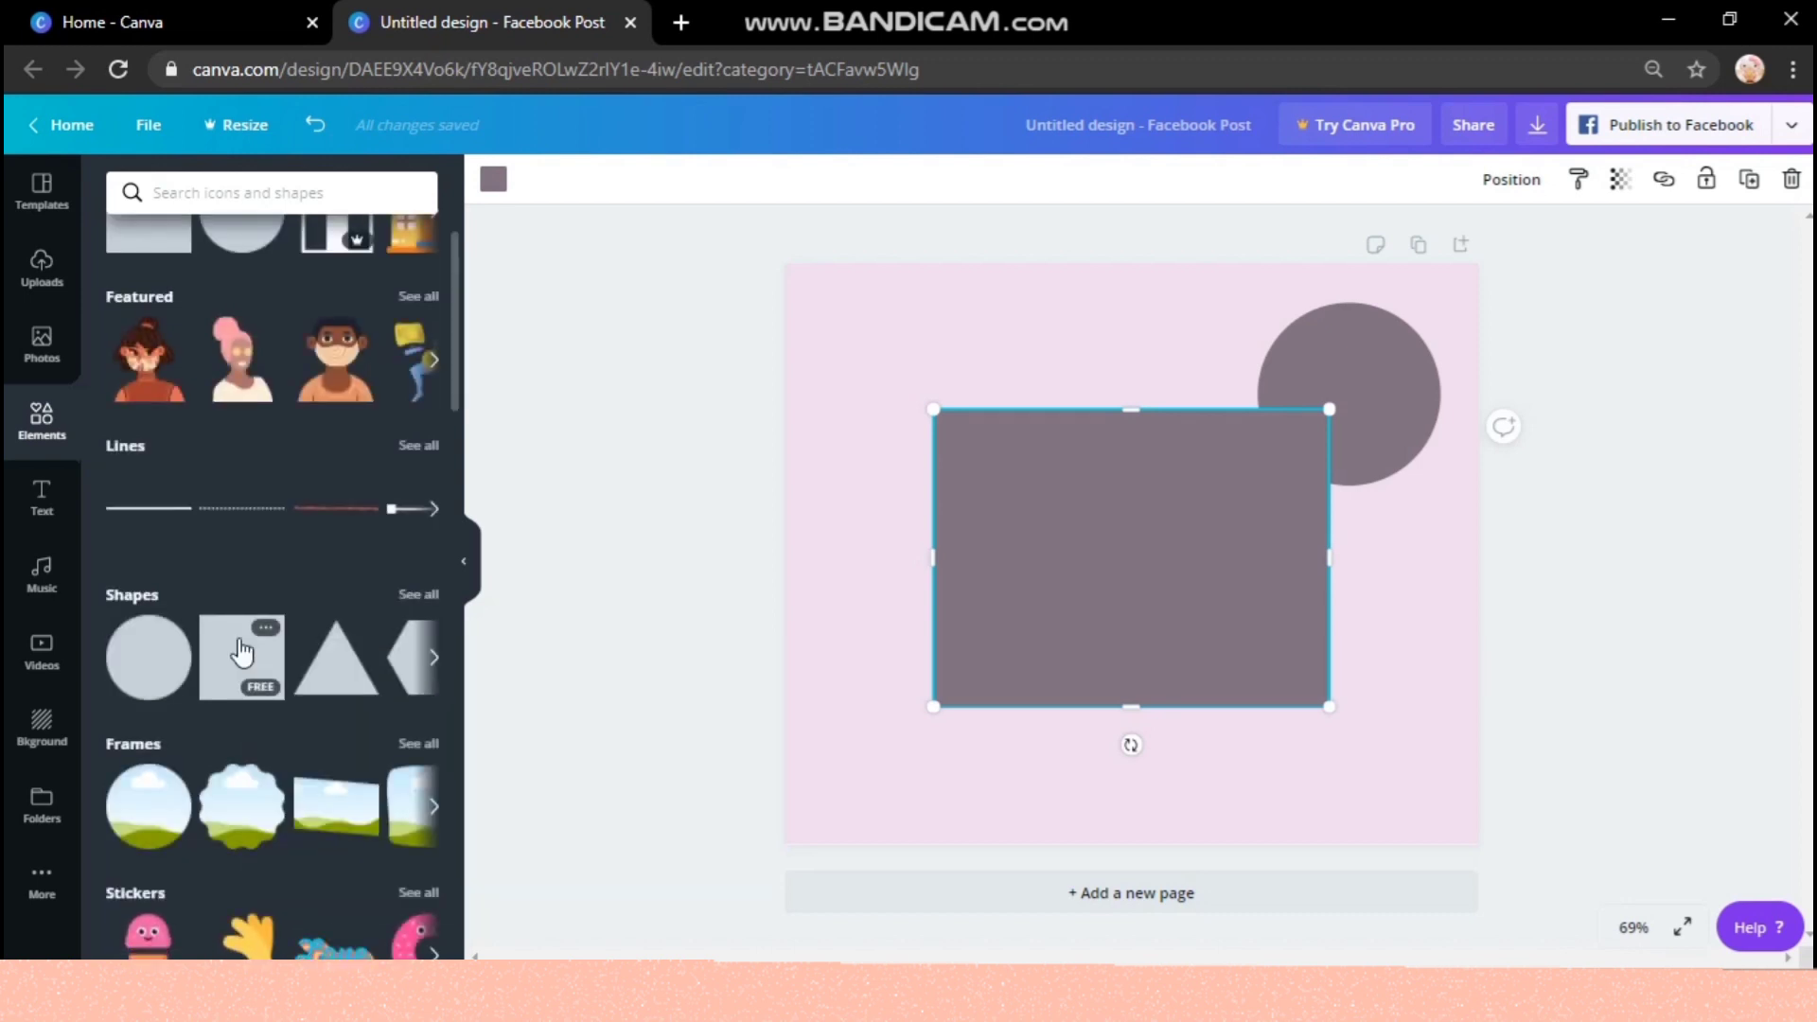
click(243, 651)
drag(1178, 443, 1149, 471)
drag(1158, 467, 1164, 462)
drag(1118, 582, 1024, 674)
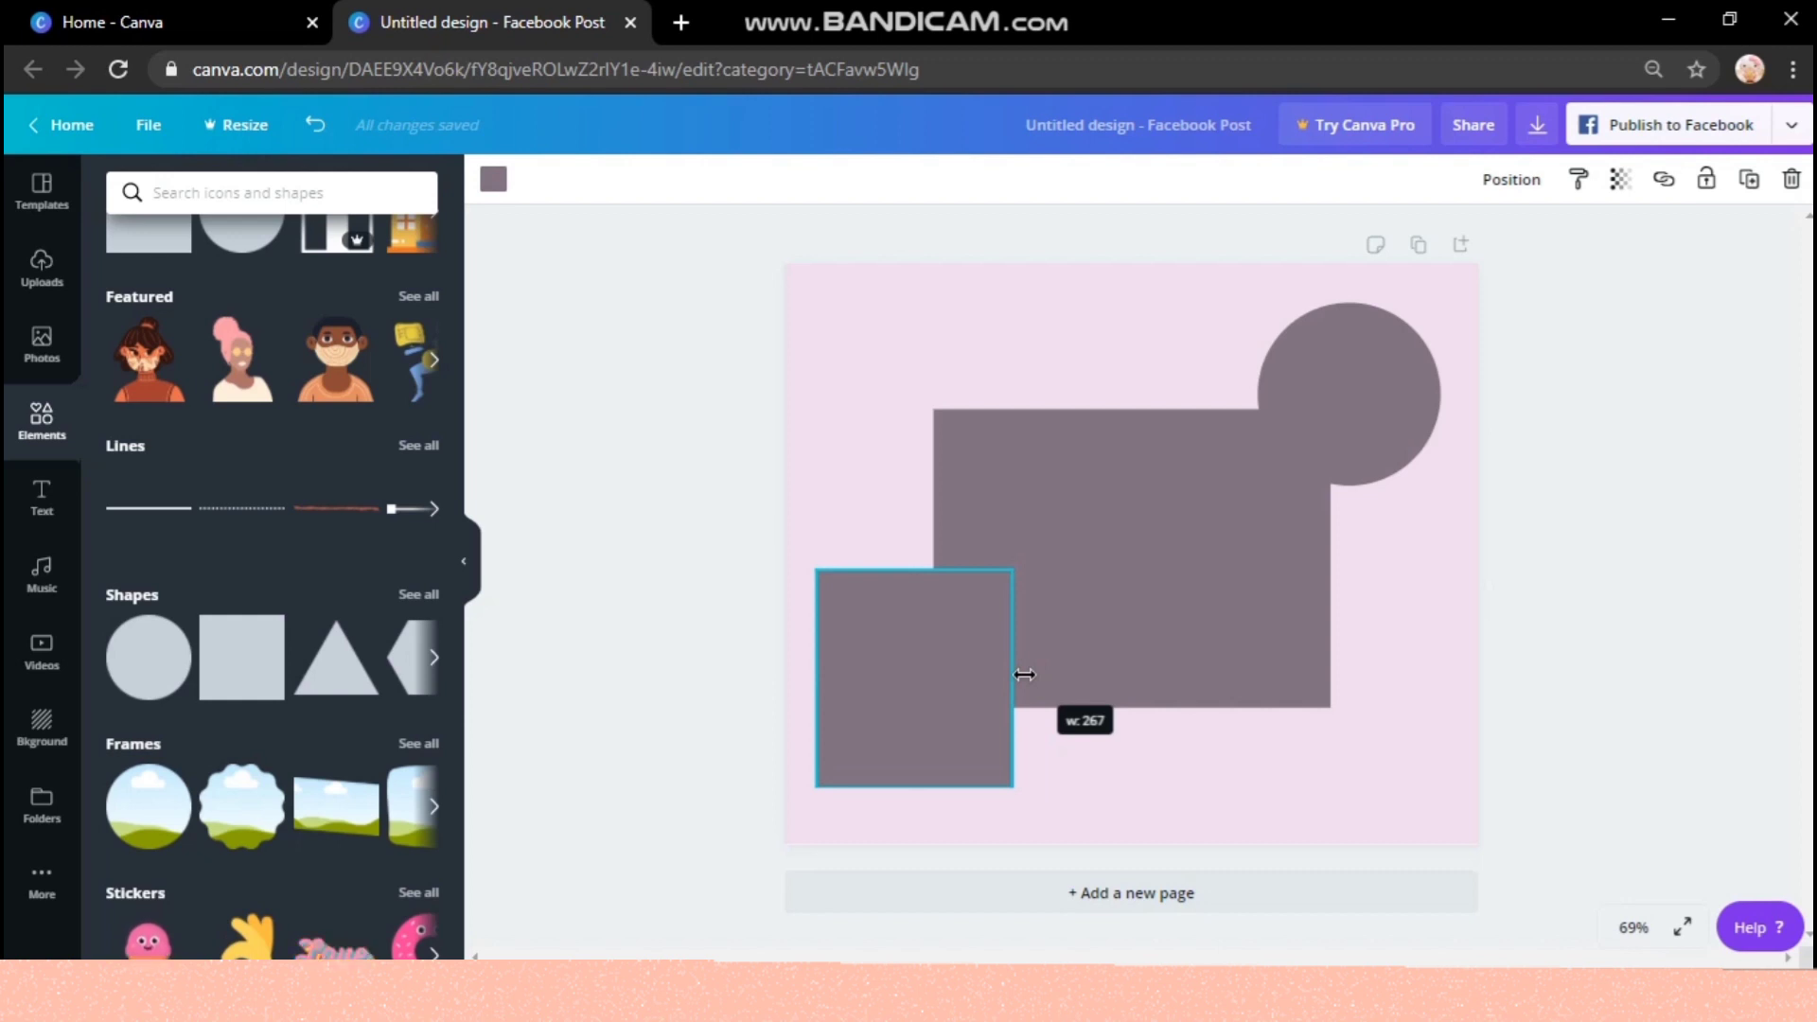
drag(1024, 674, 1024, 674)
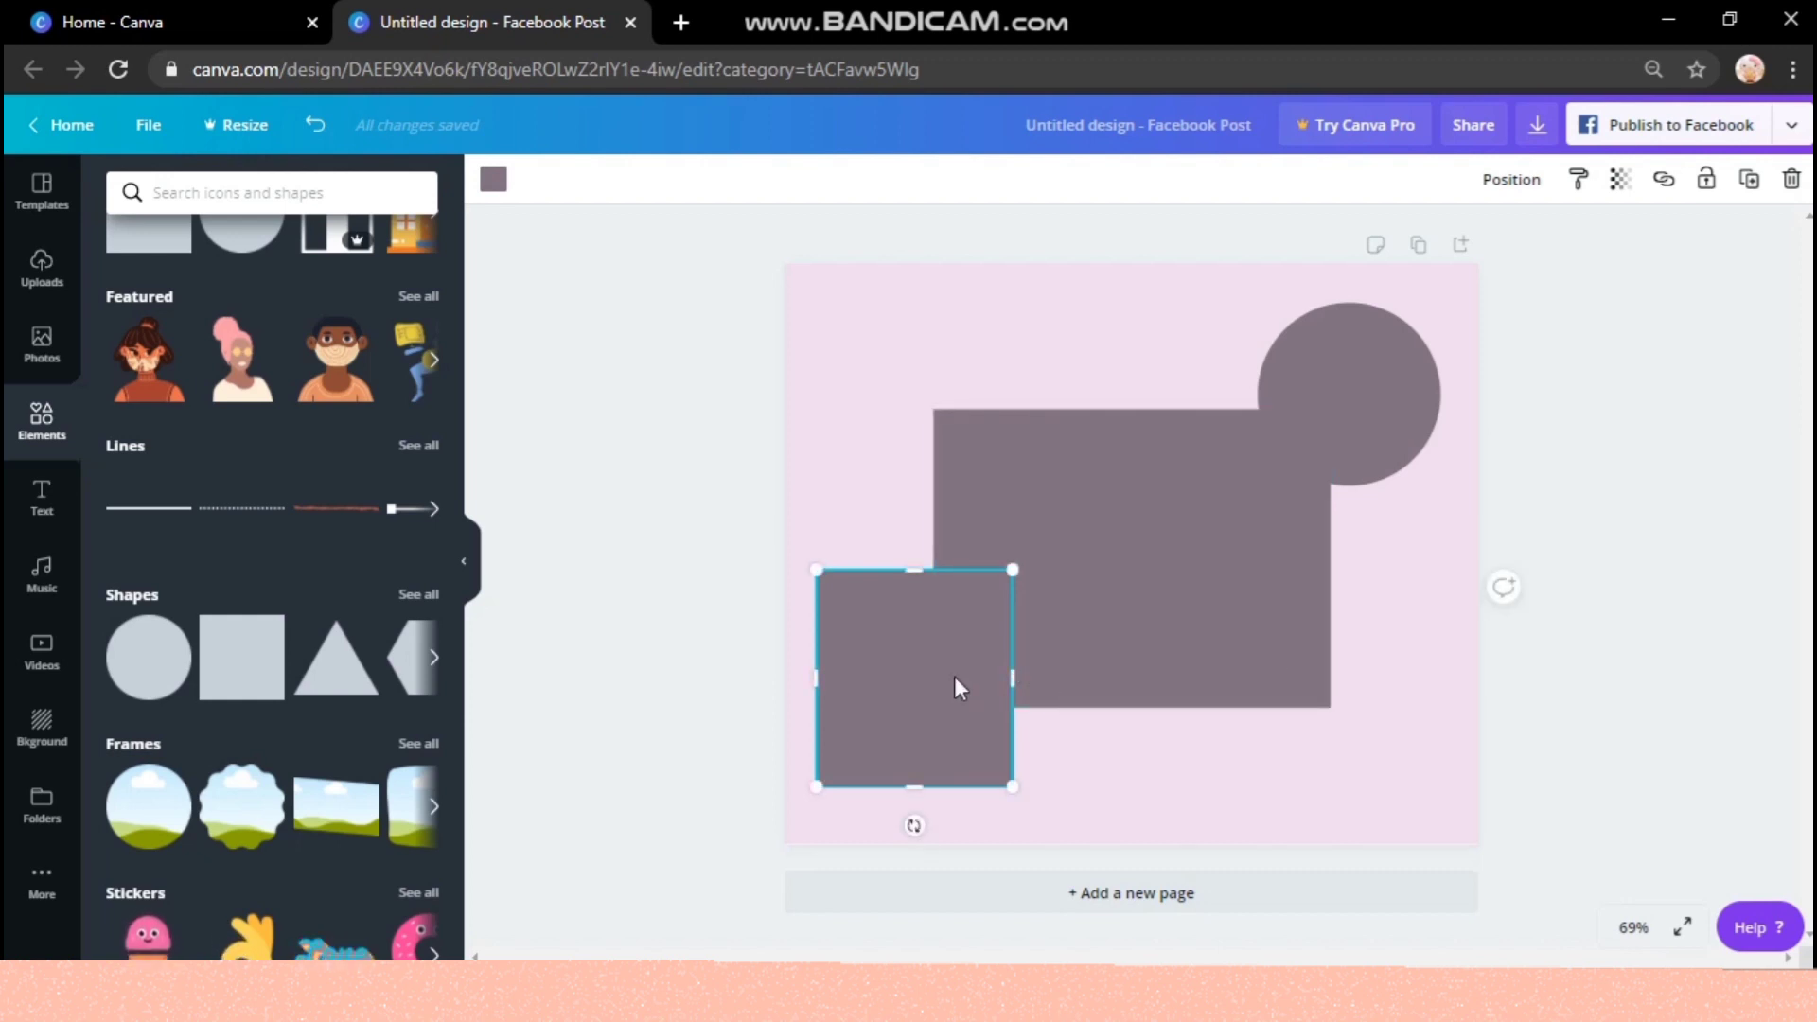
- Recolour the circle near the page's upper-right corner with the custom dark navy colour #312e54 and close the colour options
click(1391, 377)
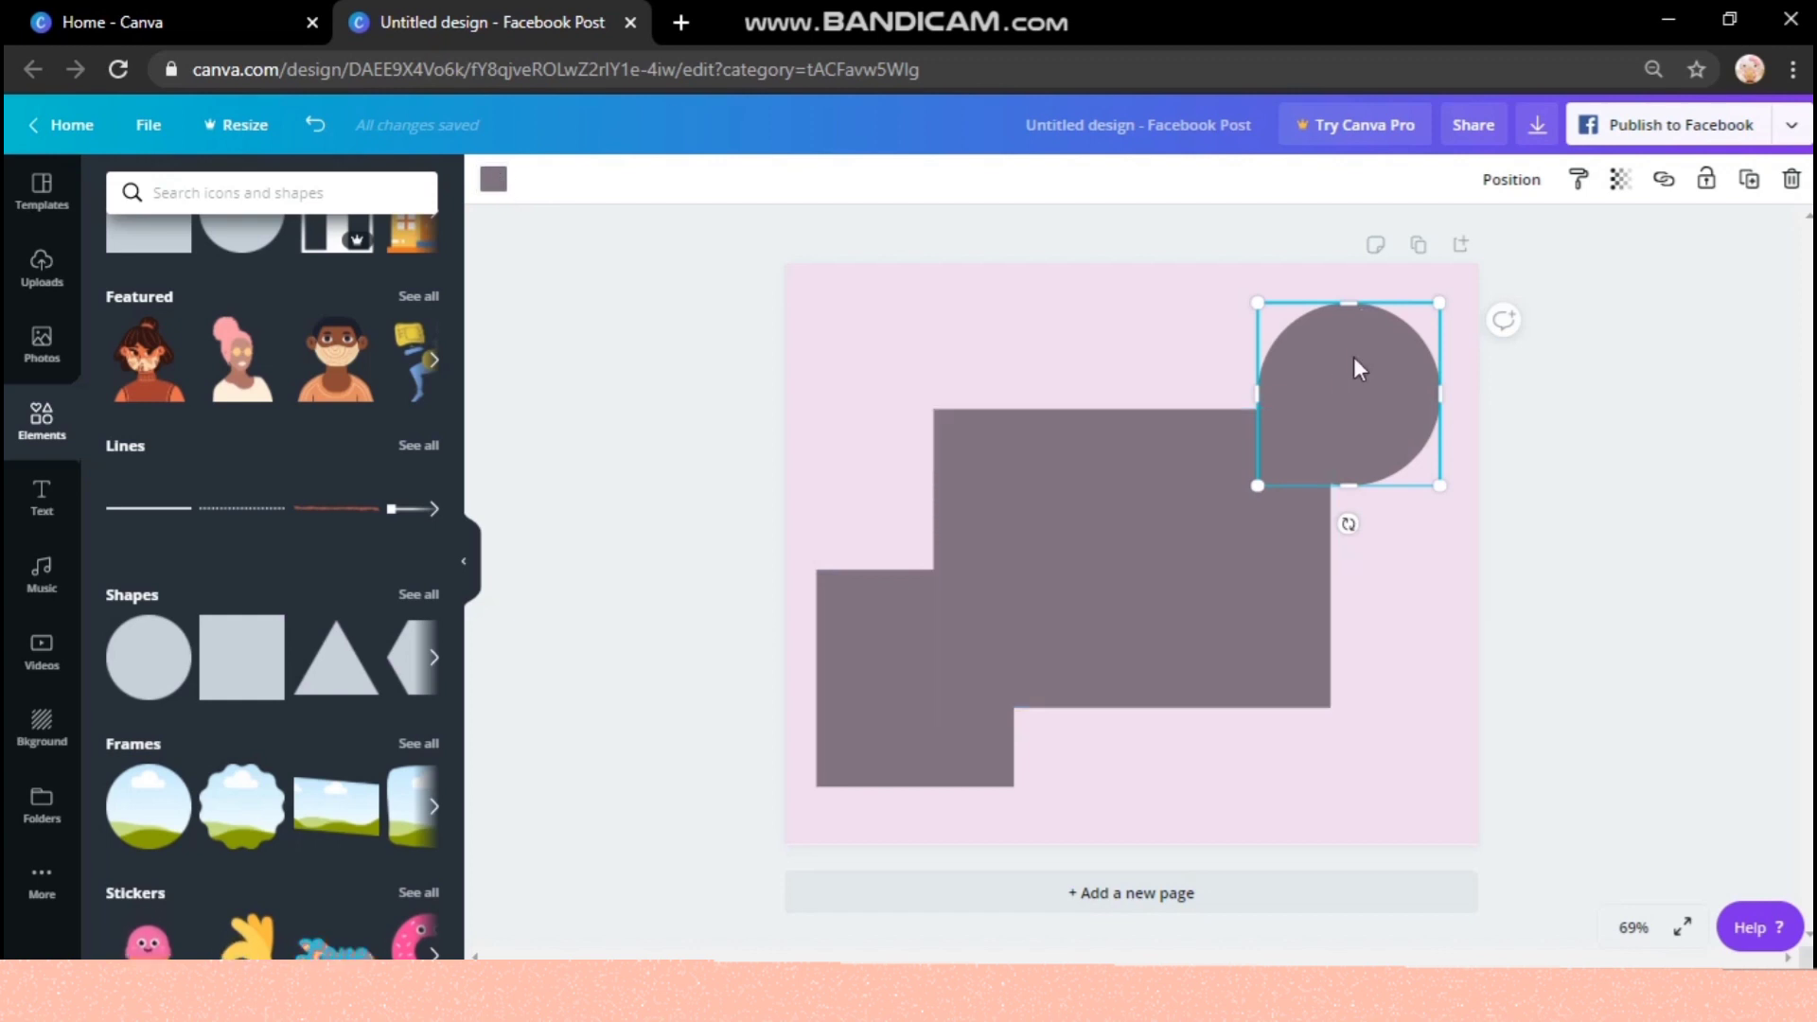
click(493, 181)
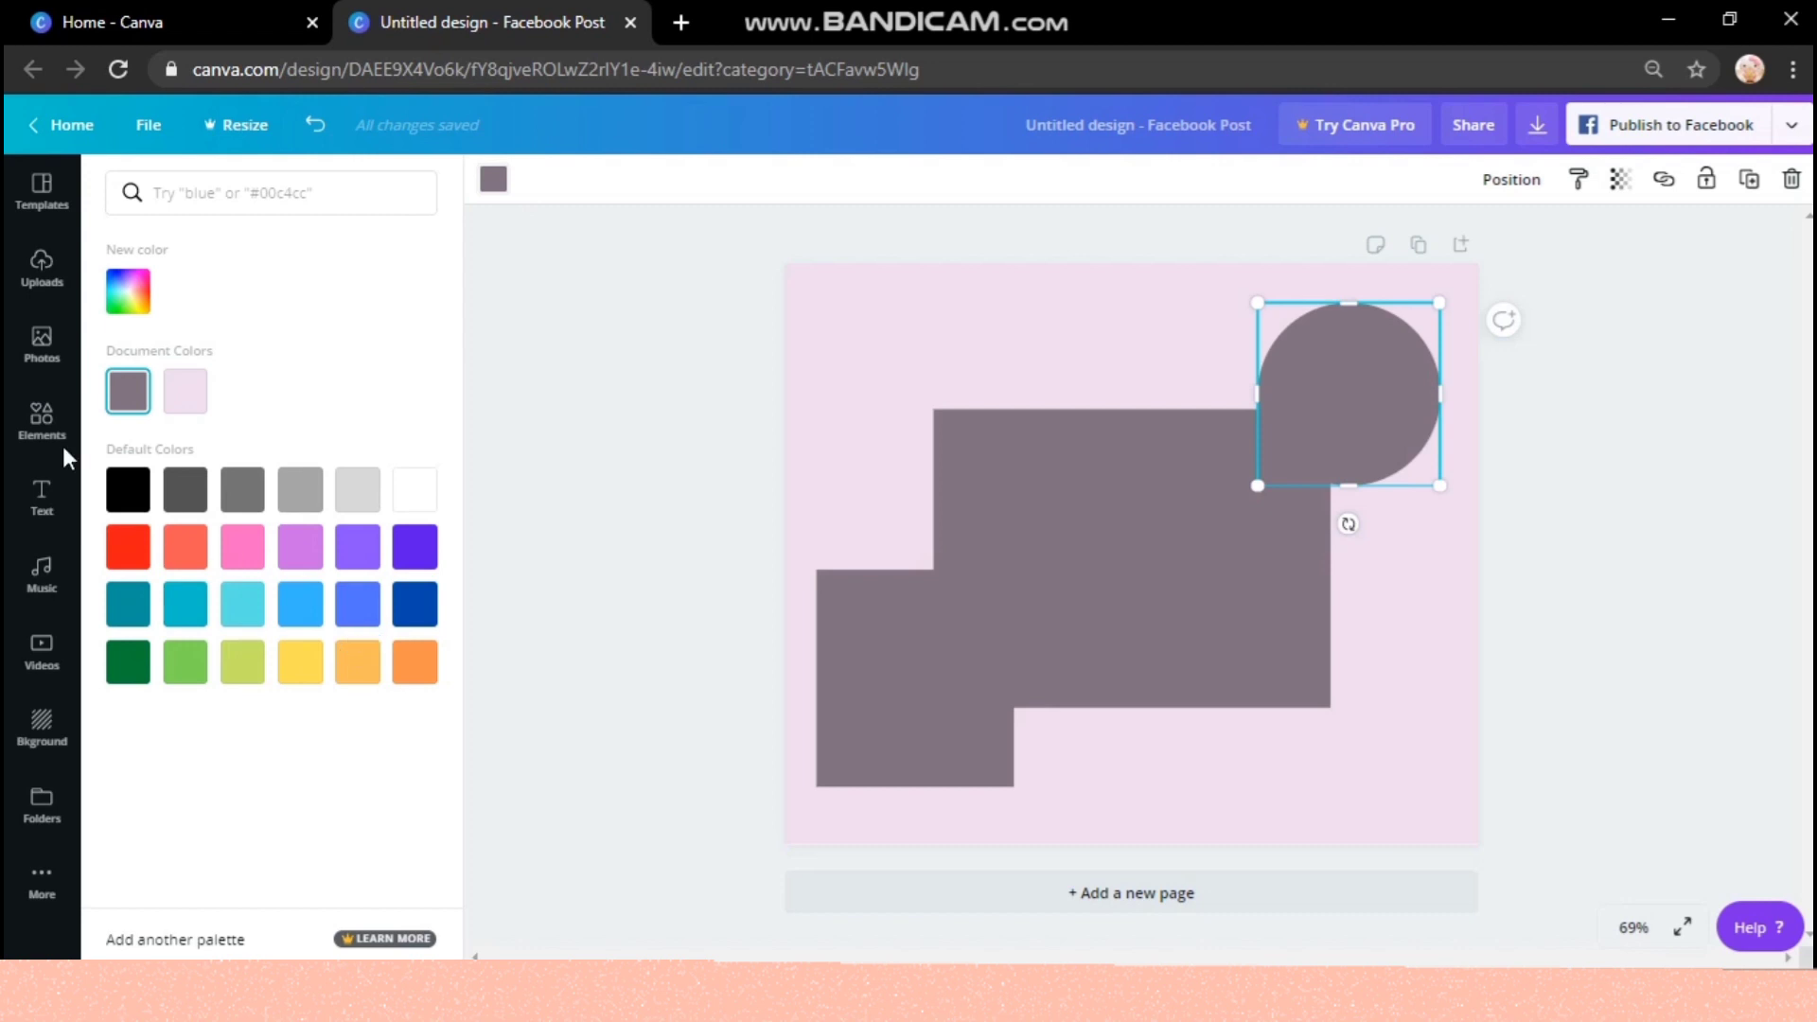
click(113, 309)
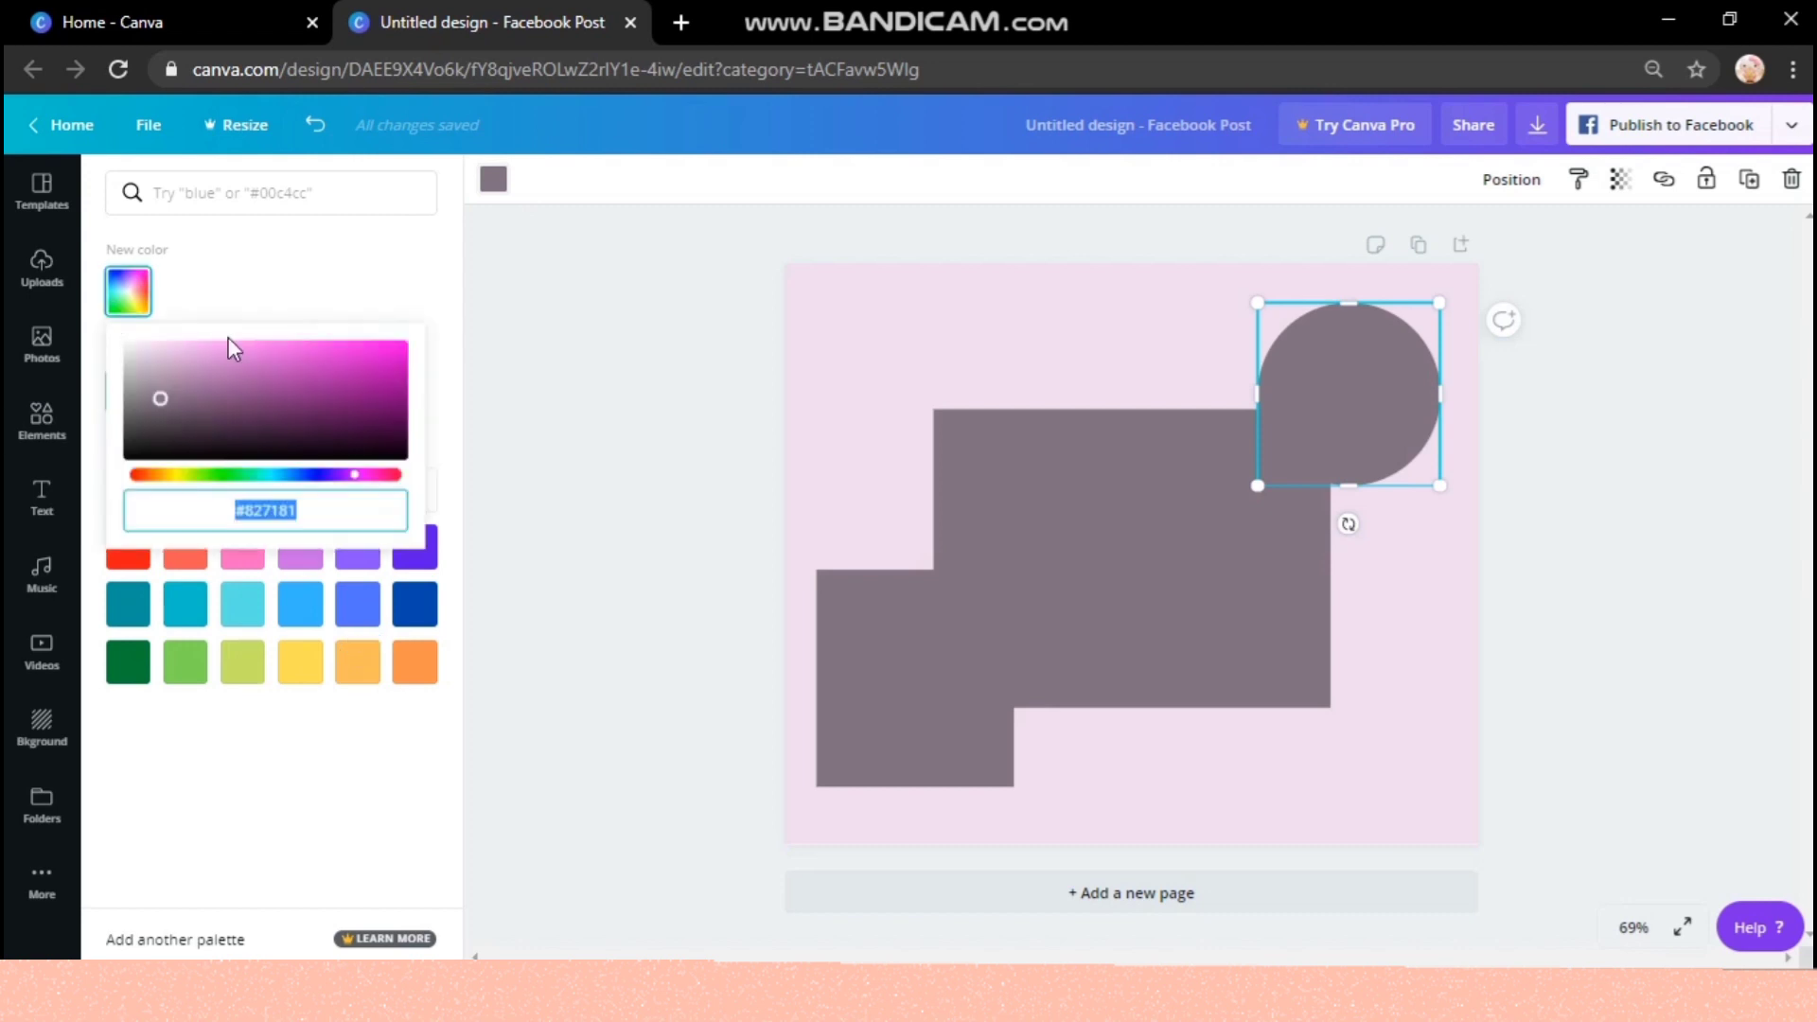
click(337, 475)
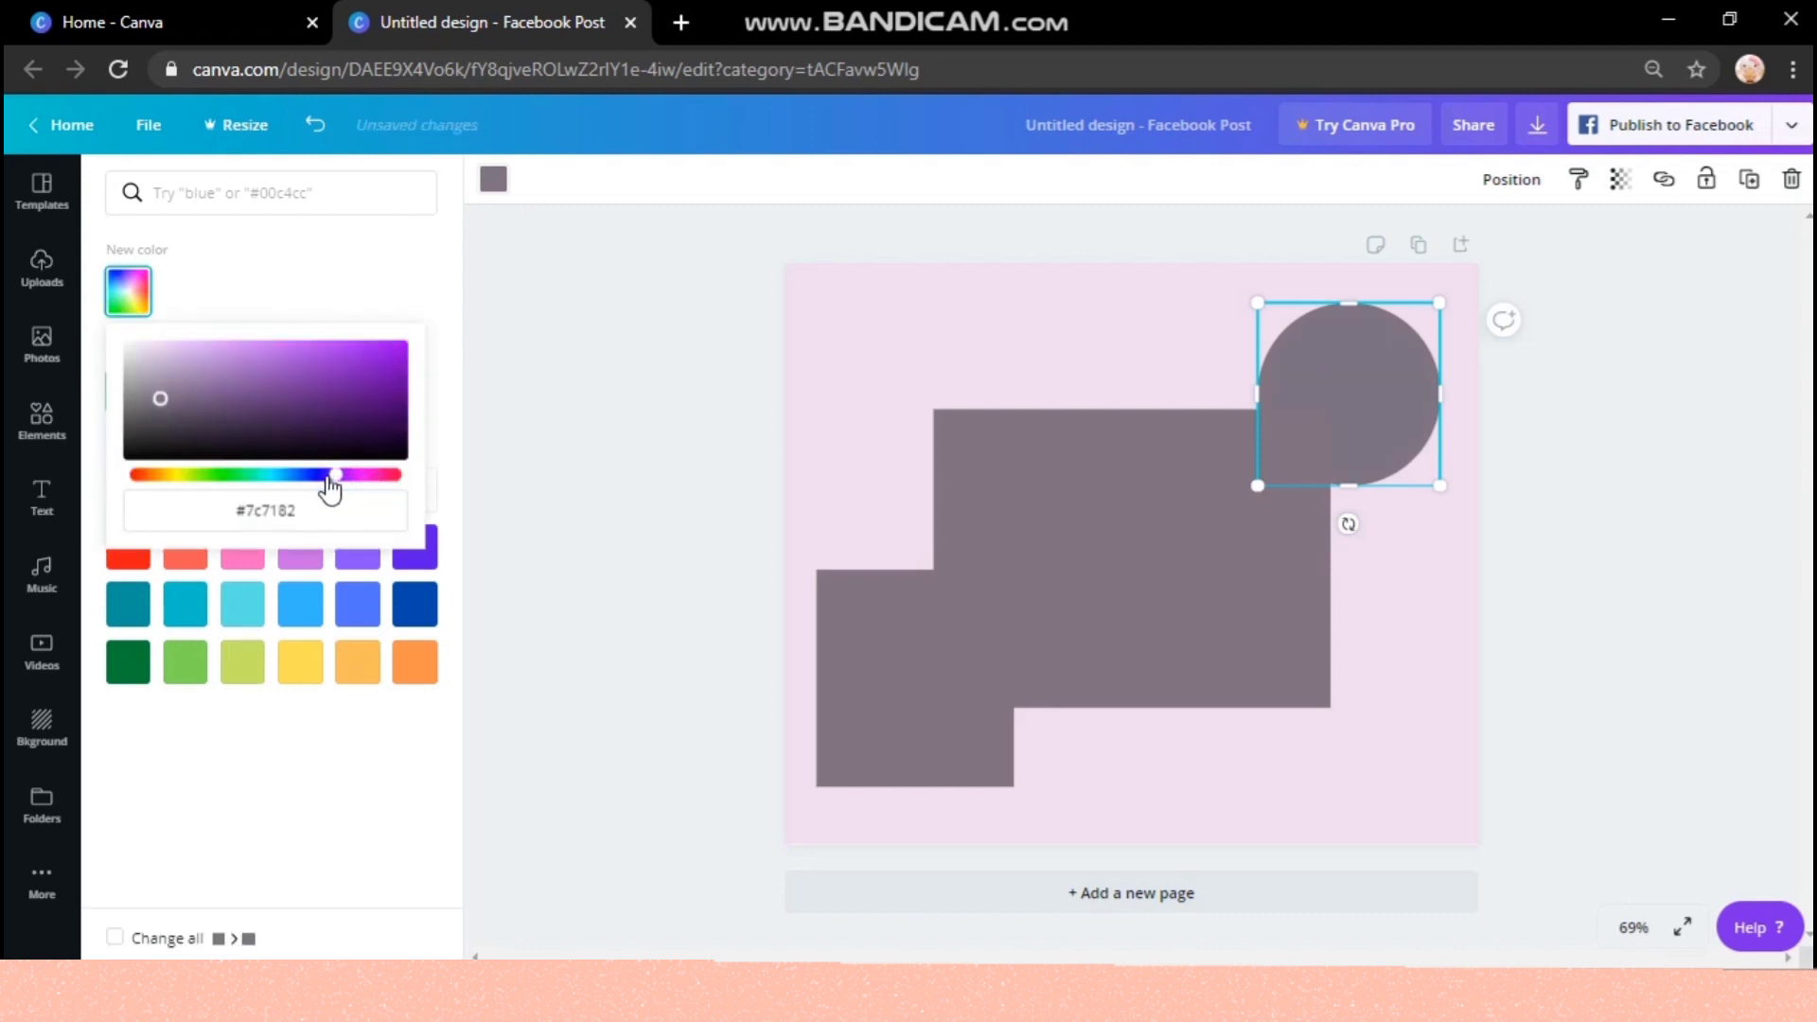
click(315, 475)
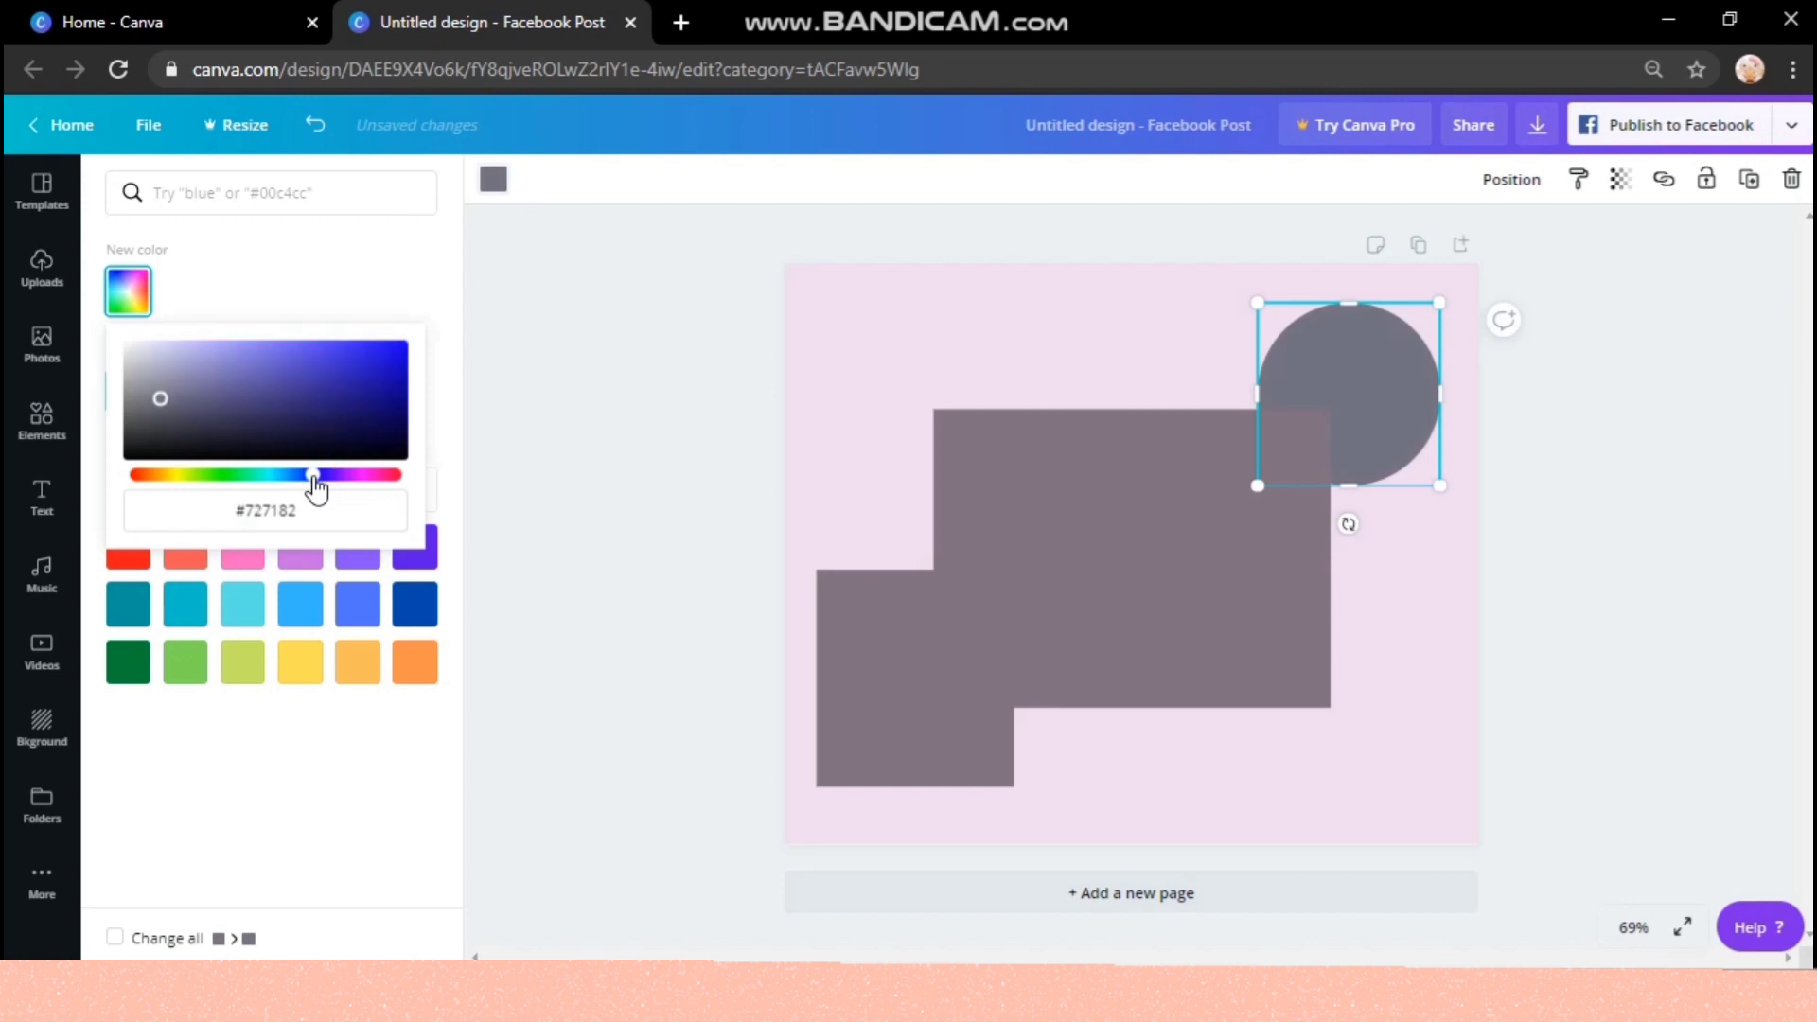
click(256, 422)
click(967, 648)
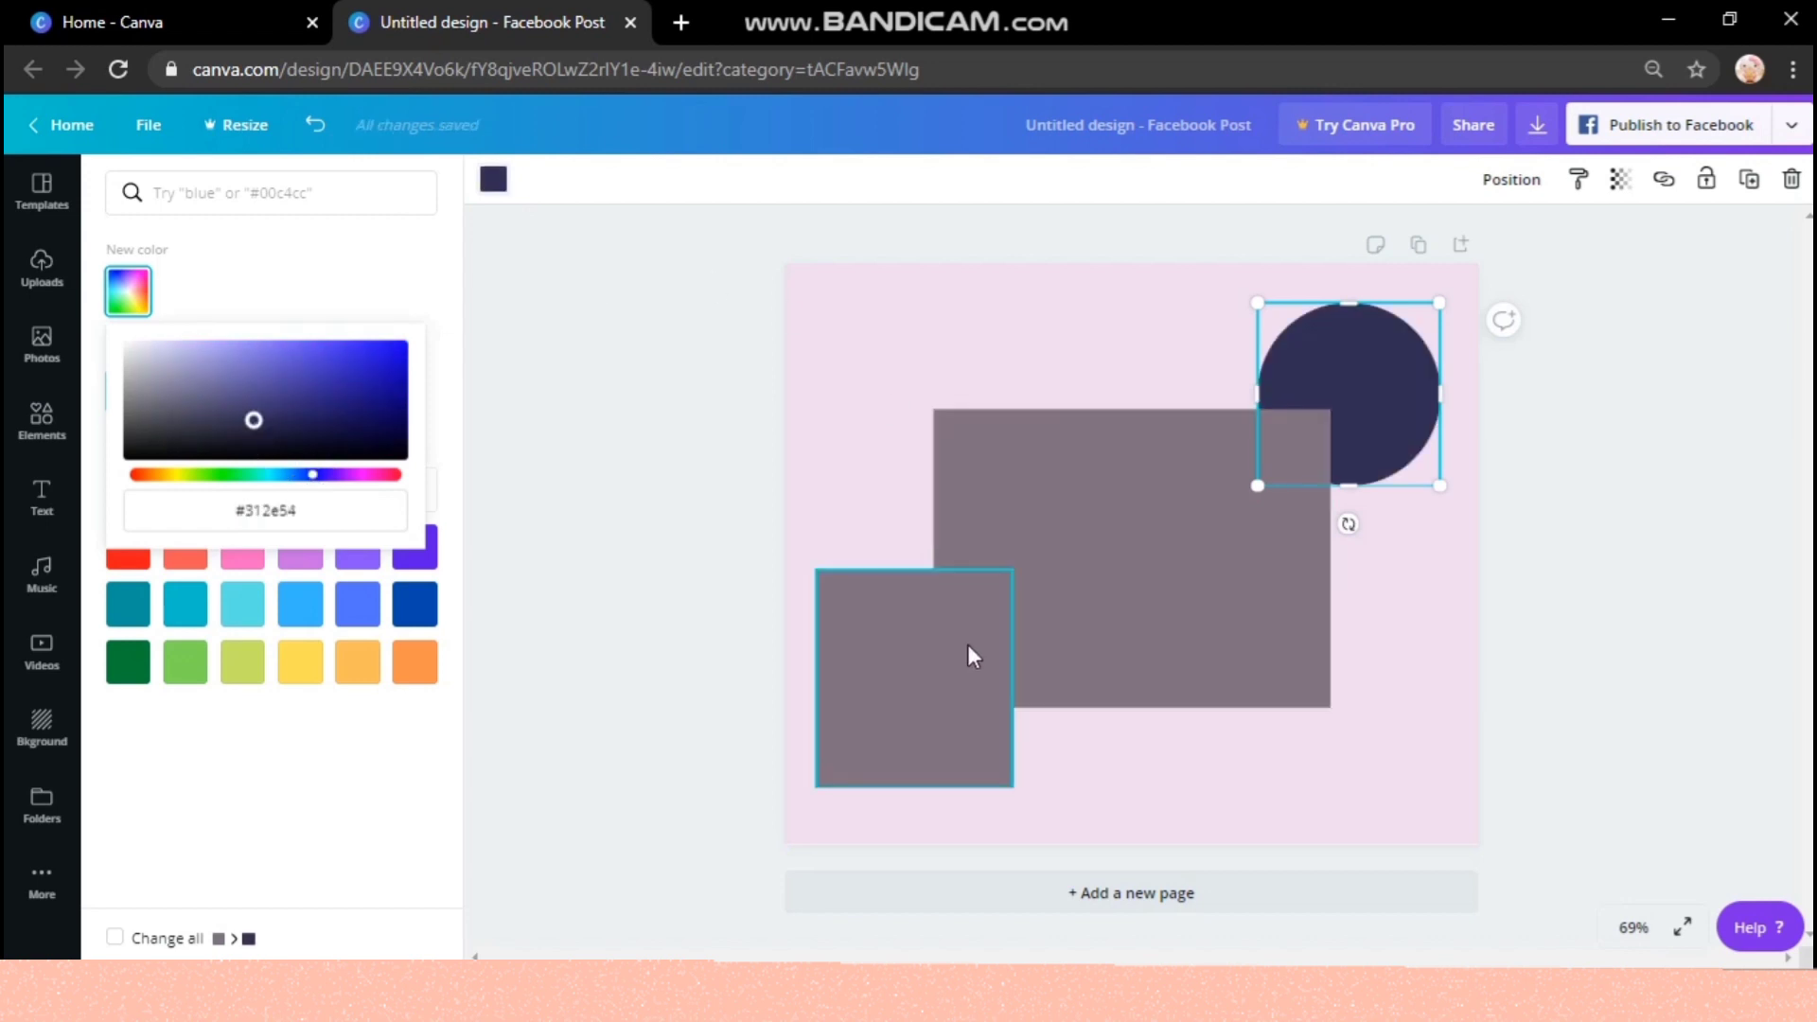
click(1098, 563)
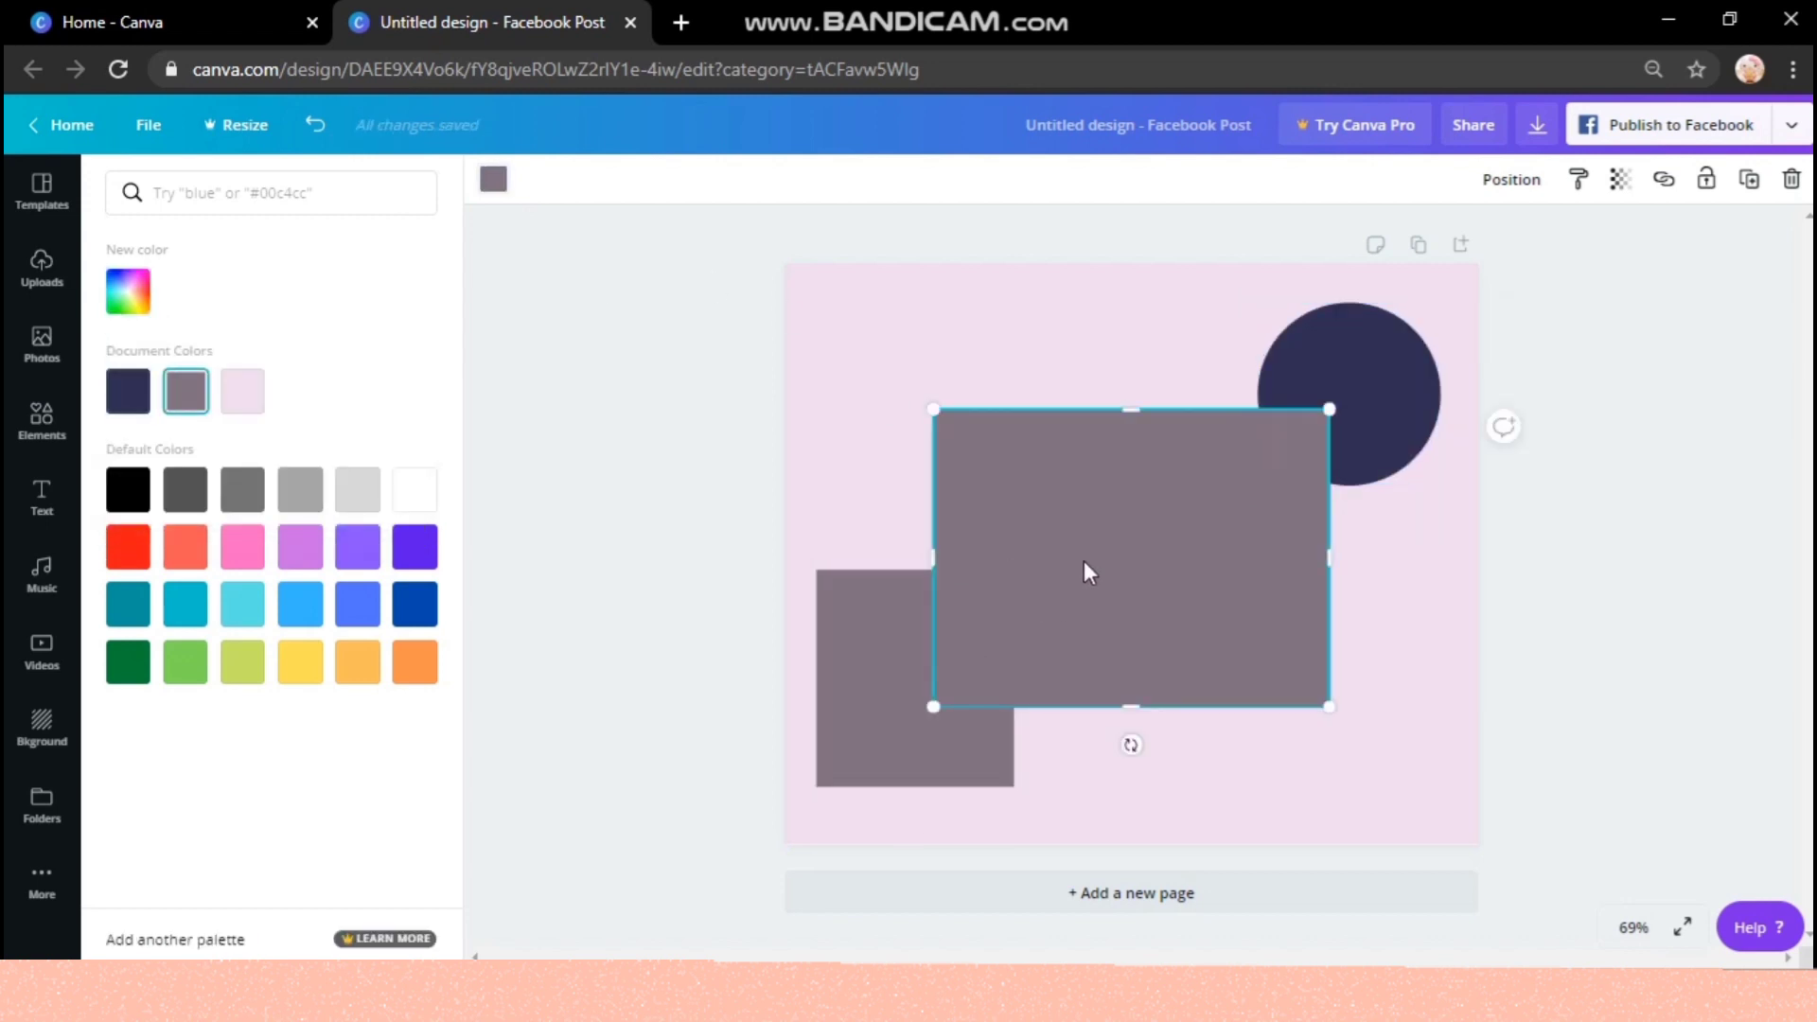
key(Escape)
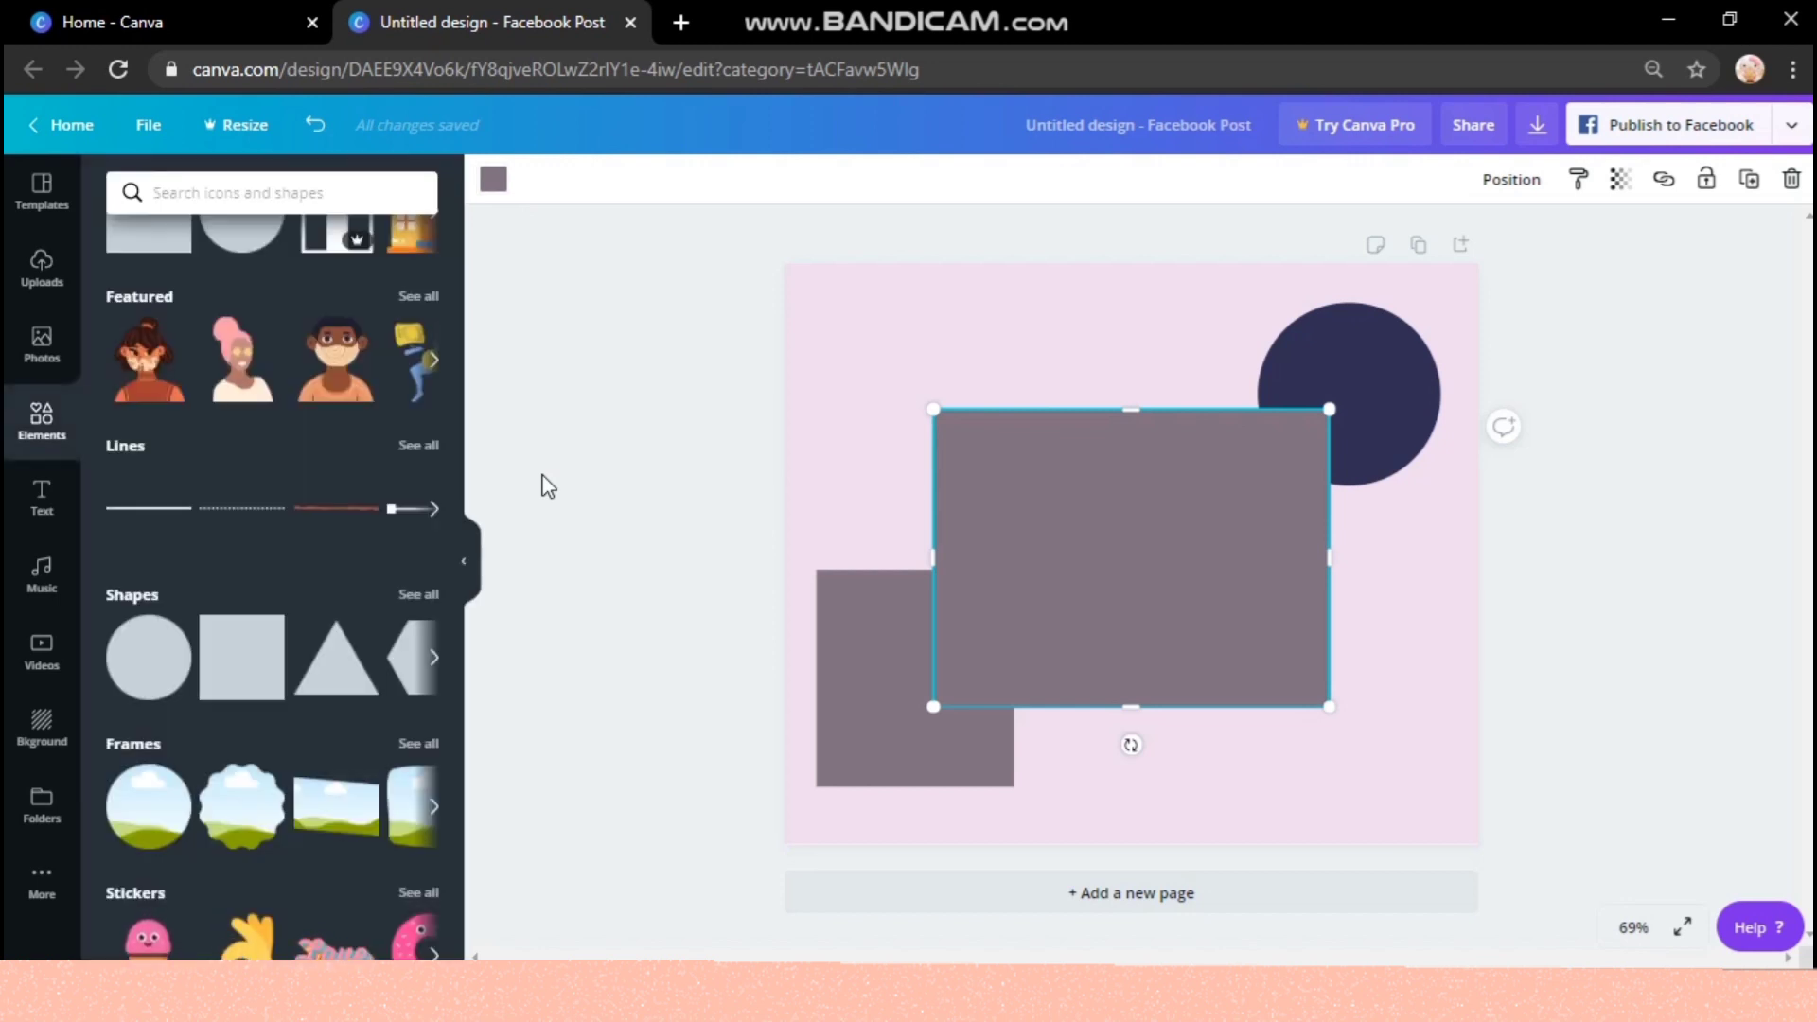
- Show all the frames, add the circular one, shrink it to about 255 × 255 and place it over the navy circle
click(427, 748)
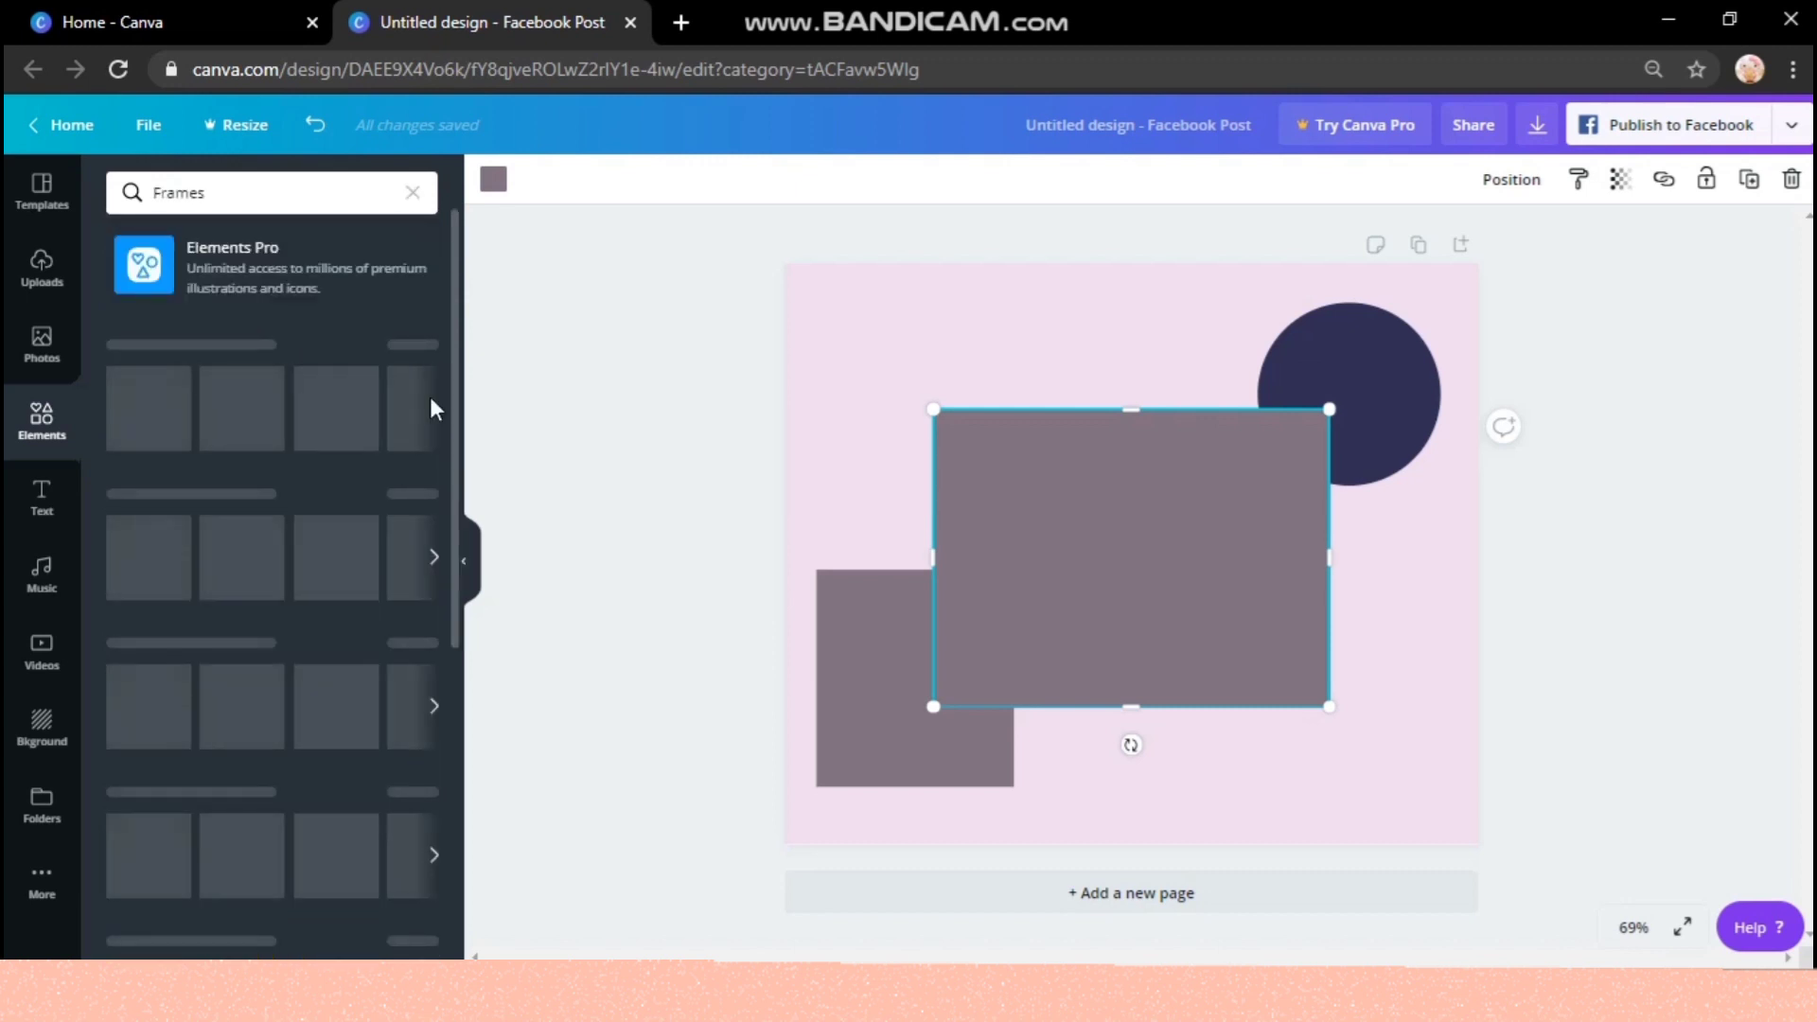
click(123, 390)
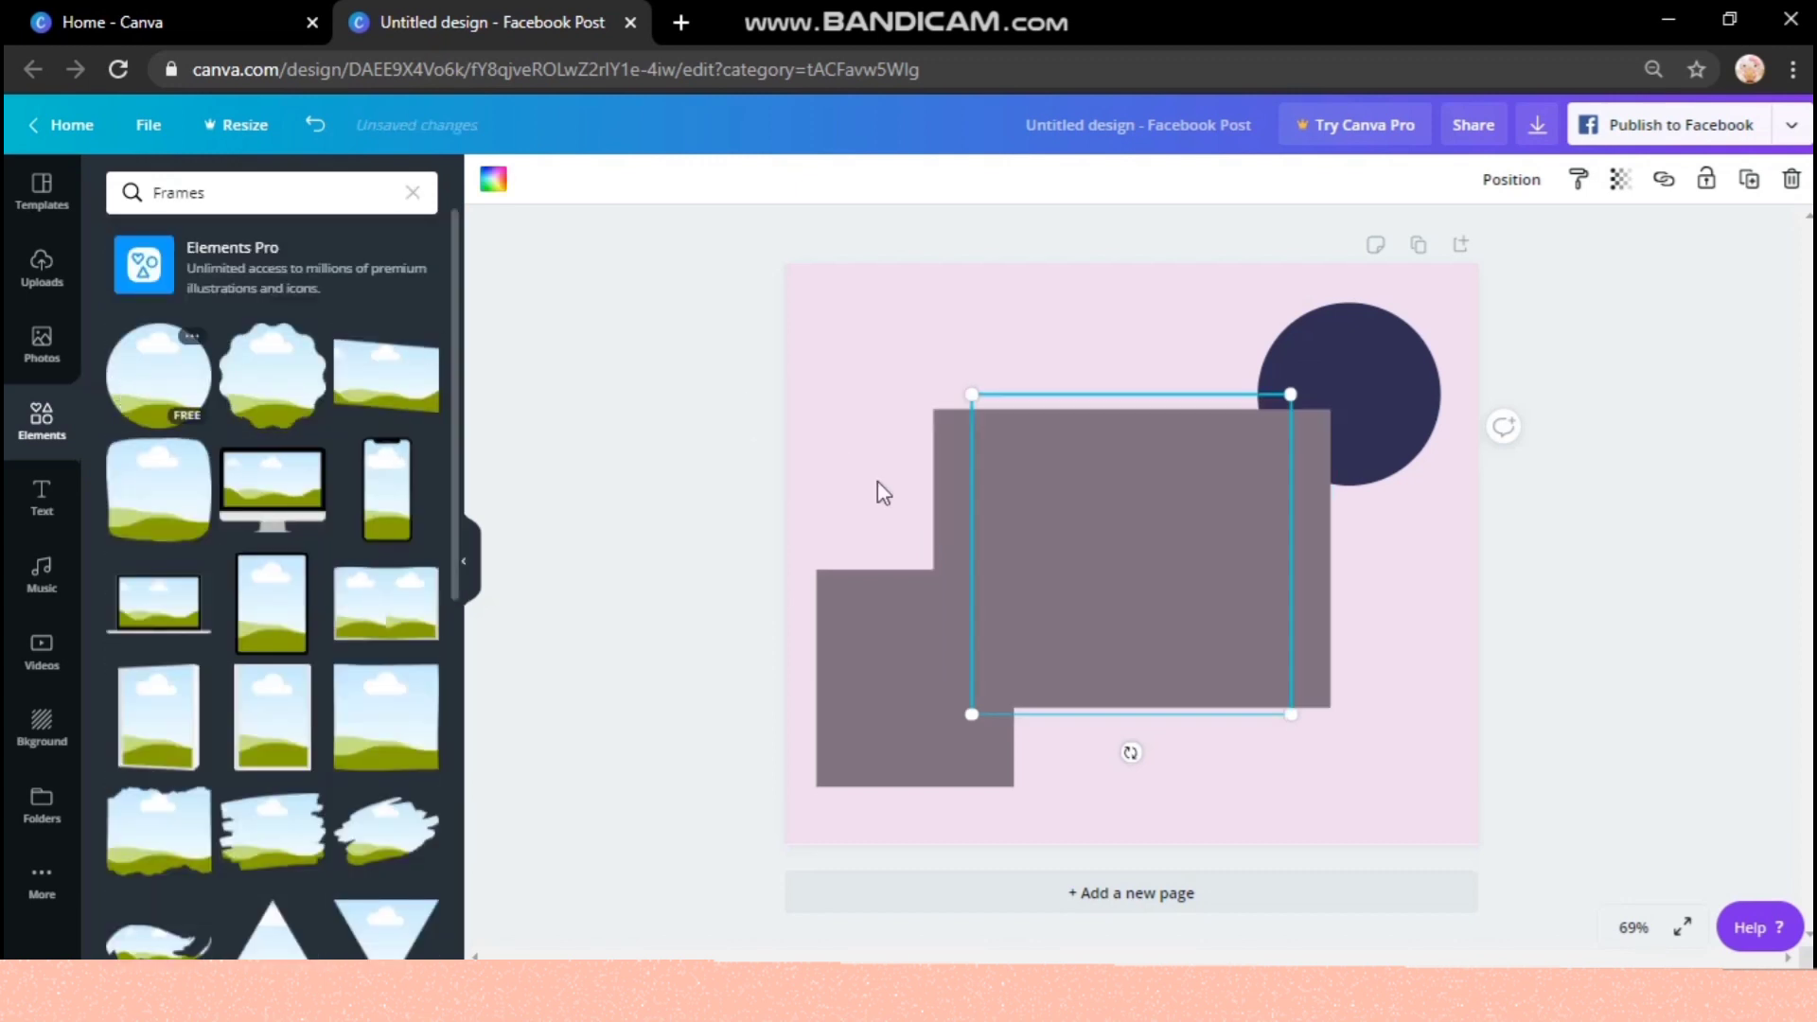
drag(1085, 439, 1149, 488)
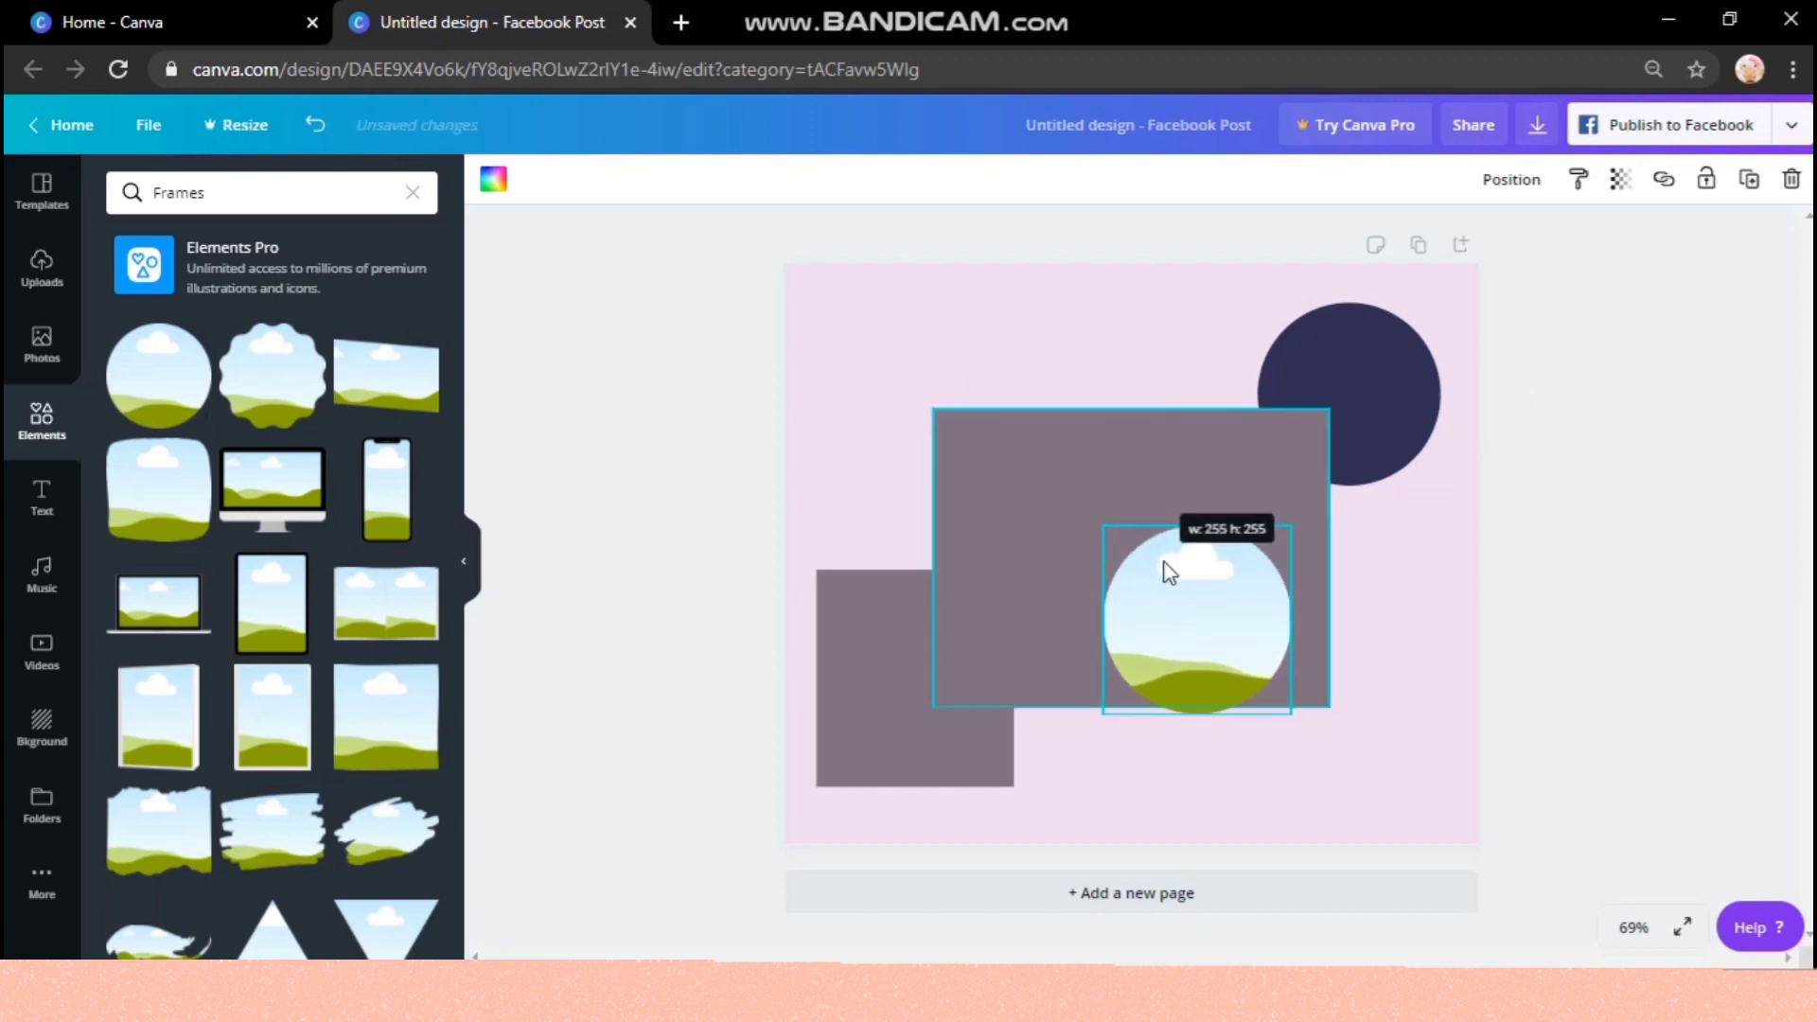
drag(1180, 598, 1316, 379)
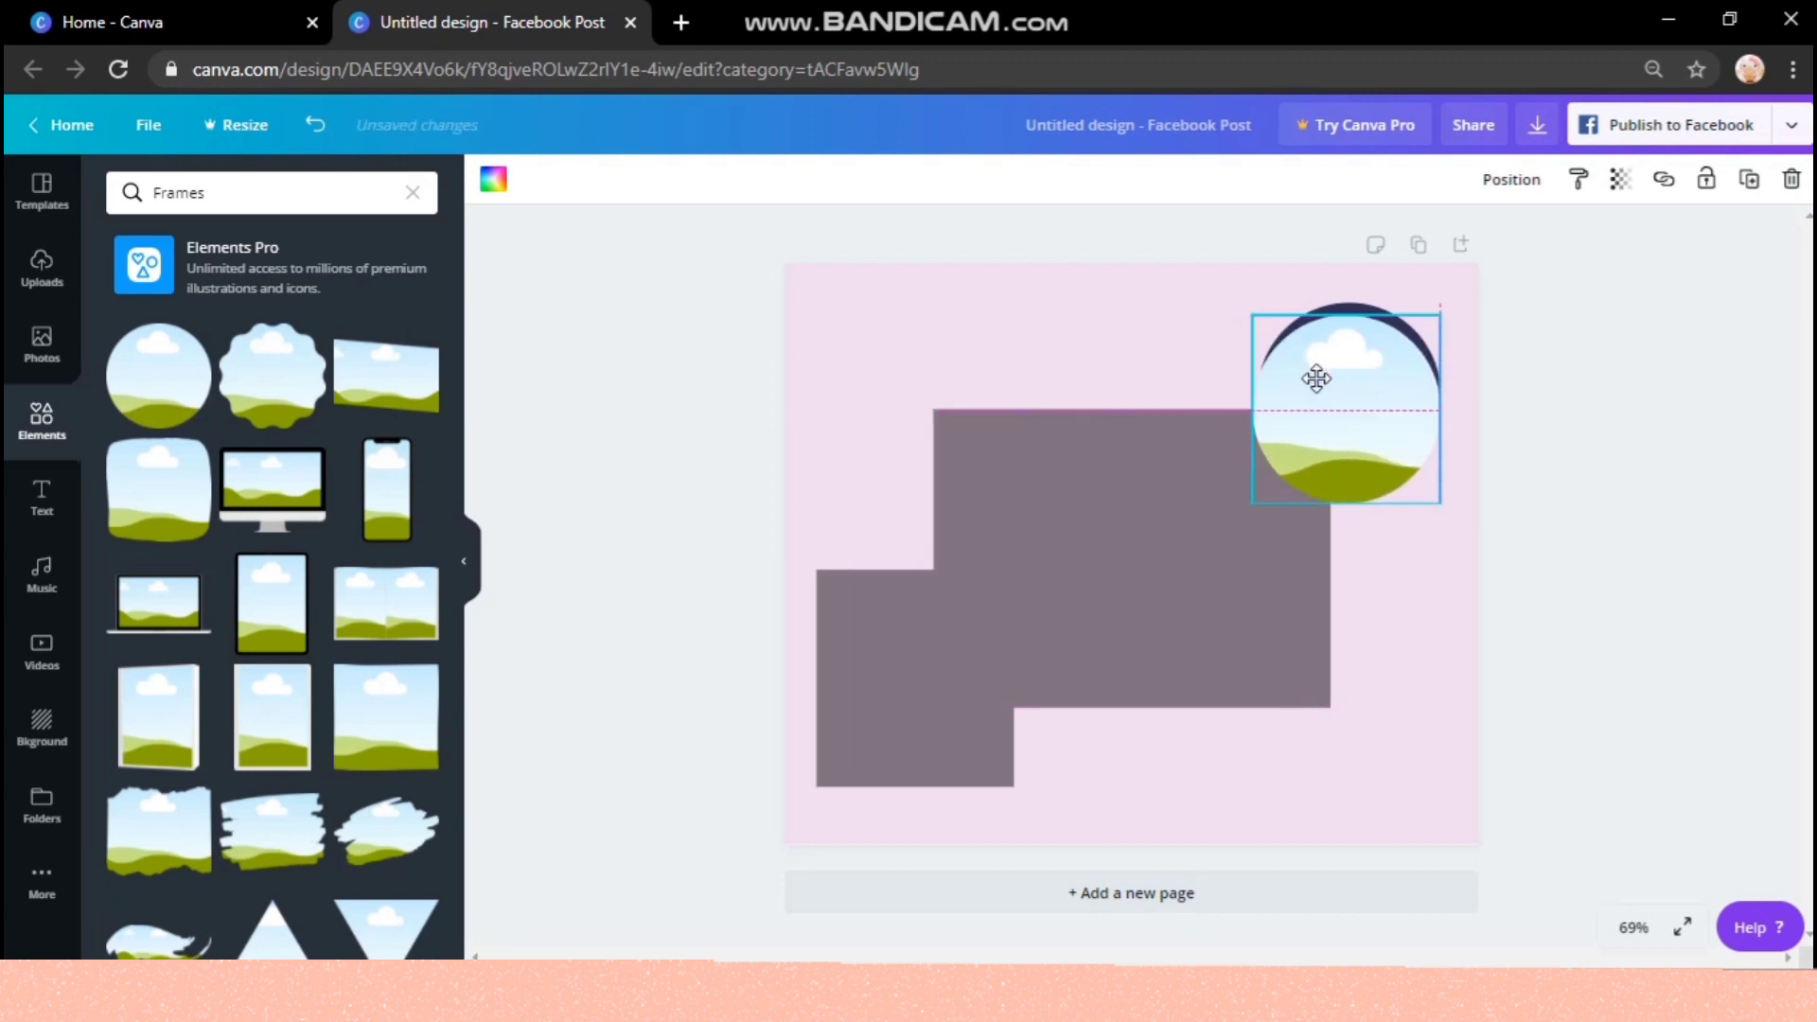
- Shrink the circular frame slightly and nudge it until it is centred within the navy circle, leaving a thin navy rim
mouse_move(1258, 490)
mouse_down()
mouse_move(1258, 446)
mouse_move(1241, 469)
mouse_up()
key(Left)
key(Left)
key(Left)
key(Left)
key(Left)
key(Left)
key(Left)
key(Left)
key(Up)
key(Up)
key(Up)
key(Right)
key(Right)
key(Right)
key(Right)
key(Right)
key(Right)
key(Right)
key(Up)
key(Up)
key(Up)
key(Up)
key(Up)
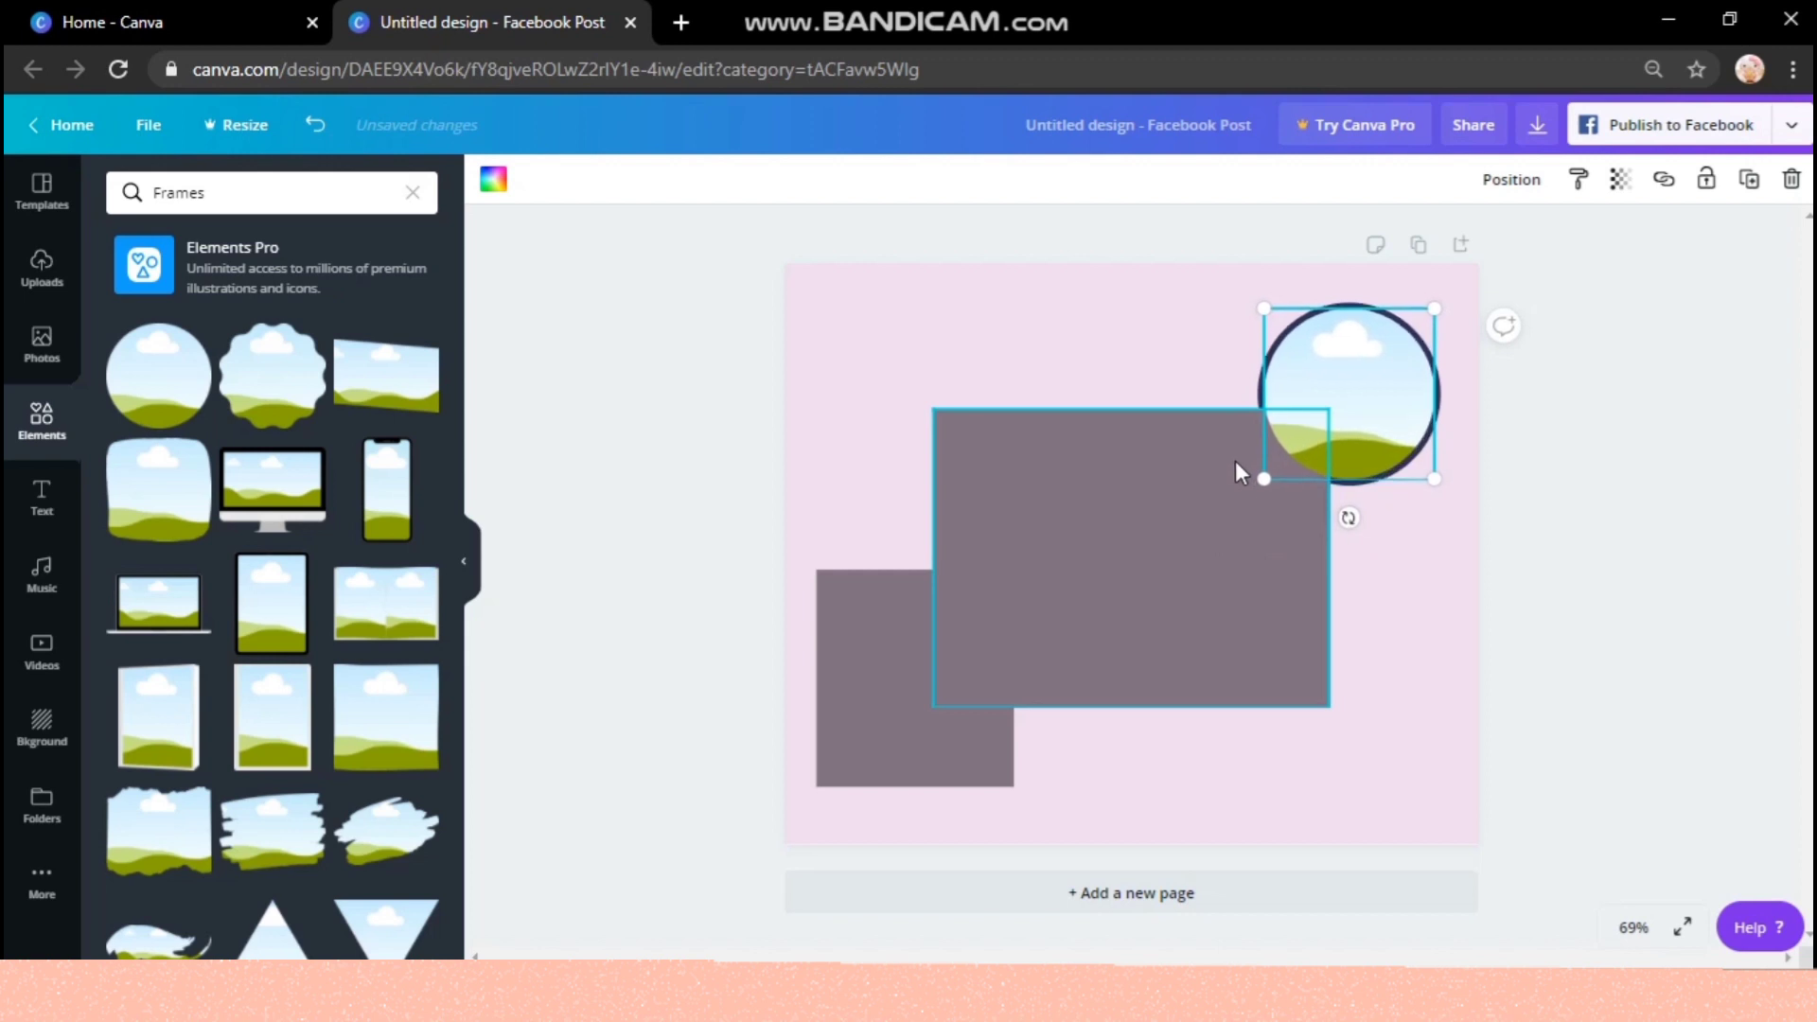
- Reduce the circular frame a little more and nudge it back to the navy circle's centre, leaving a wider ring
drag(1268, 461, 1267, 463)
key(Down)
key(Down)
key(Down)
key(Down)
key(Down)
key(Down)
key(Down)
key(Down)
key(Down)
key(Down)
key(Down)
key(Down)
key(Down)
key(Down)
key(Down)
key(Left)
key(Left)
key(Left)
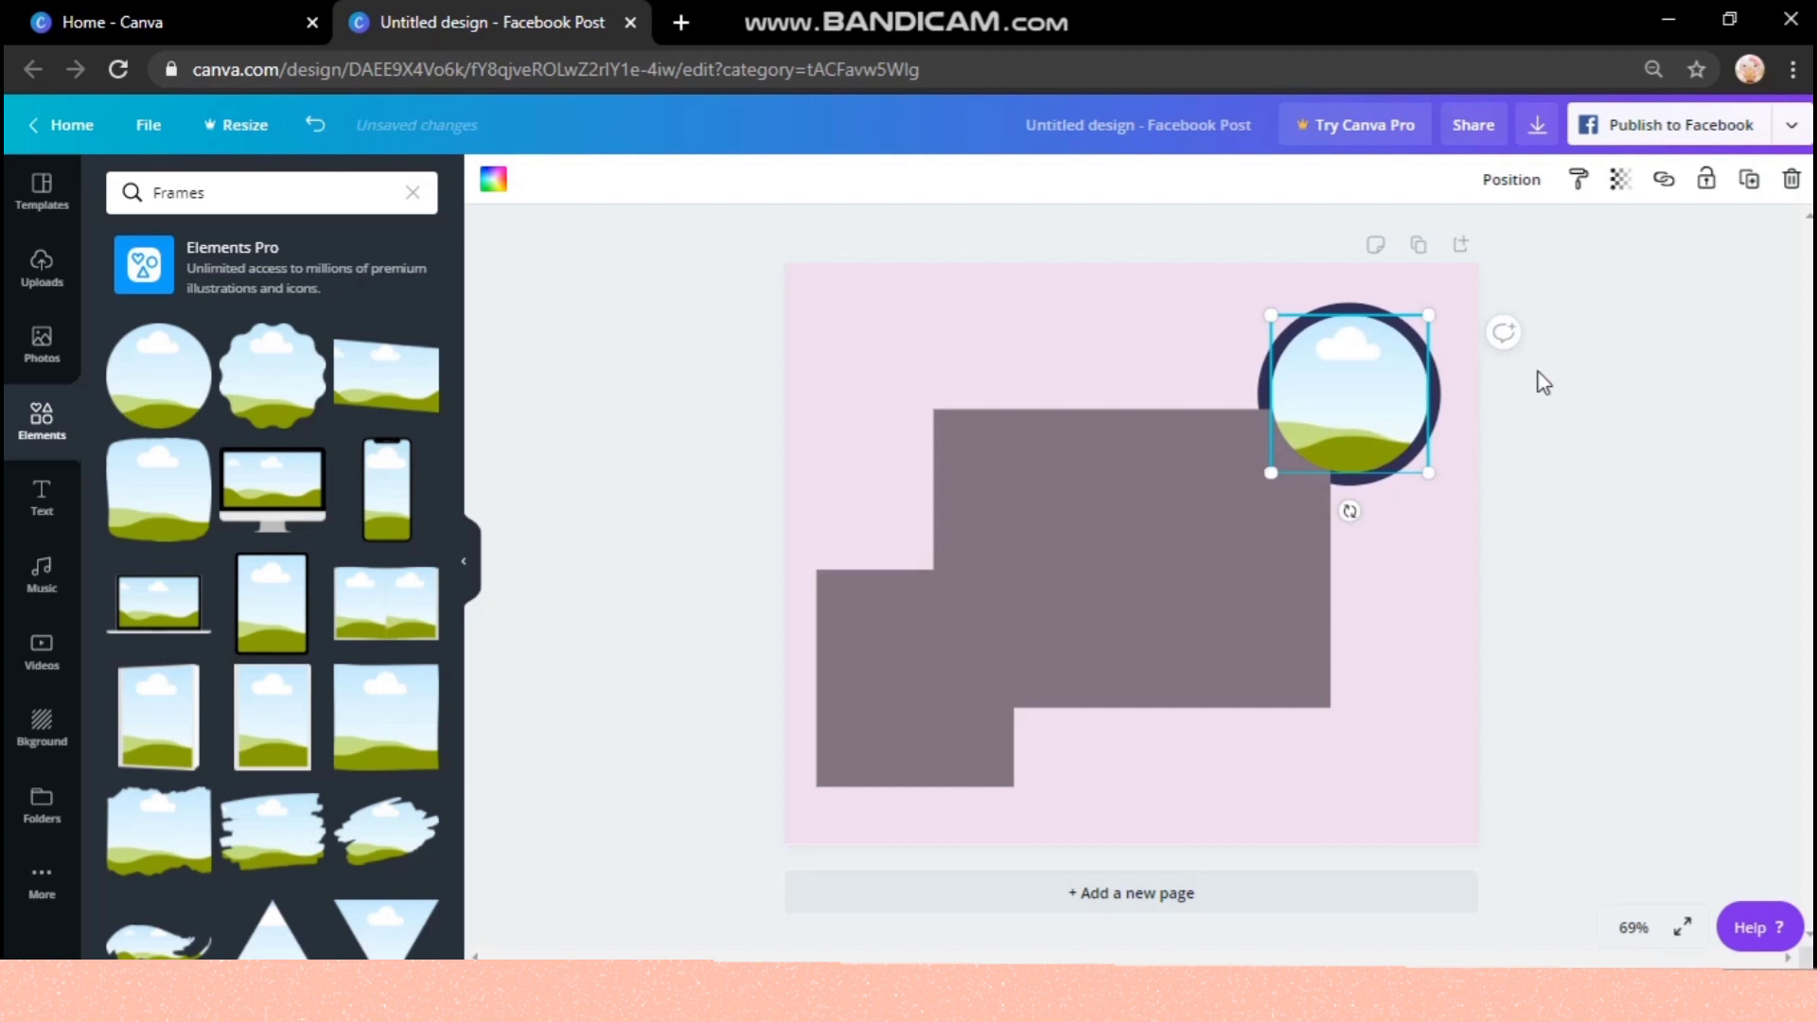
- Enlarge the navy circle and its frame together slightly, and fine-tune the frame's size inside the ring
drag(1546, 363, 1236, 502)
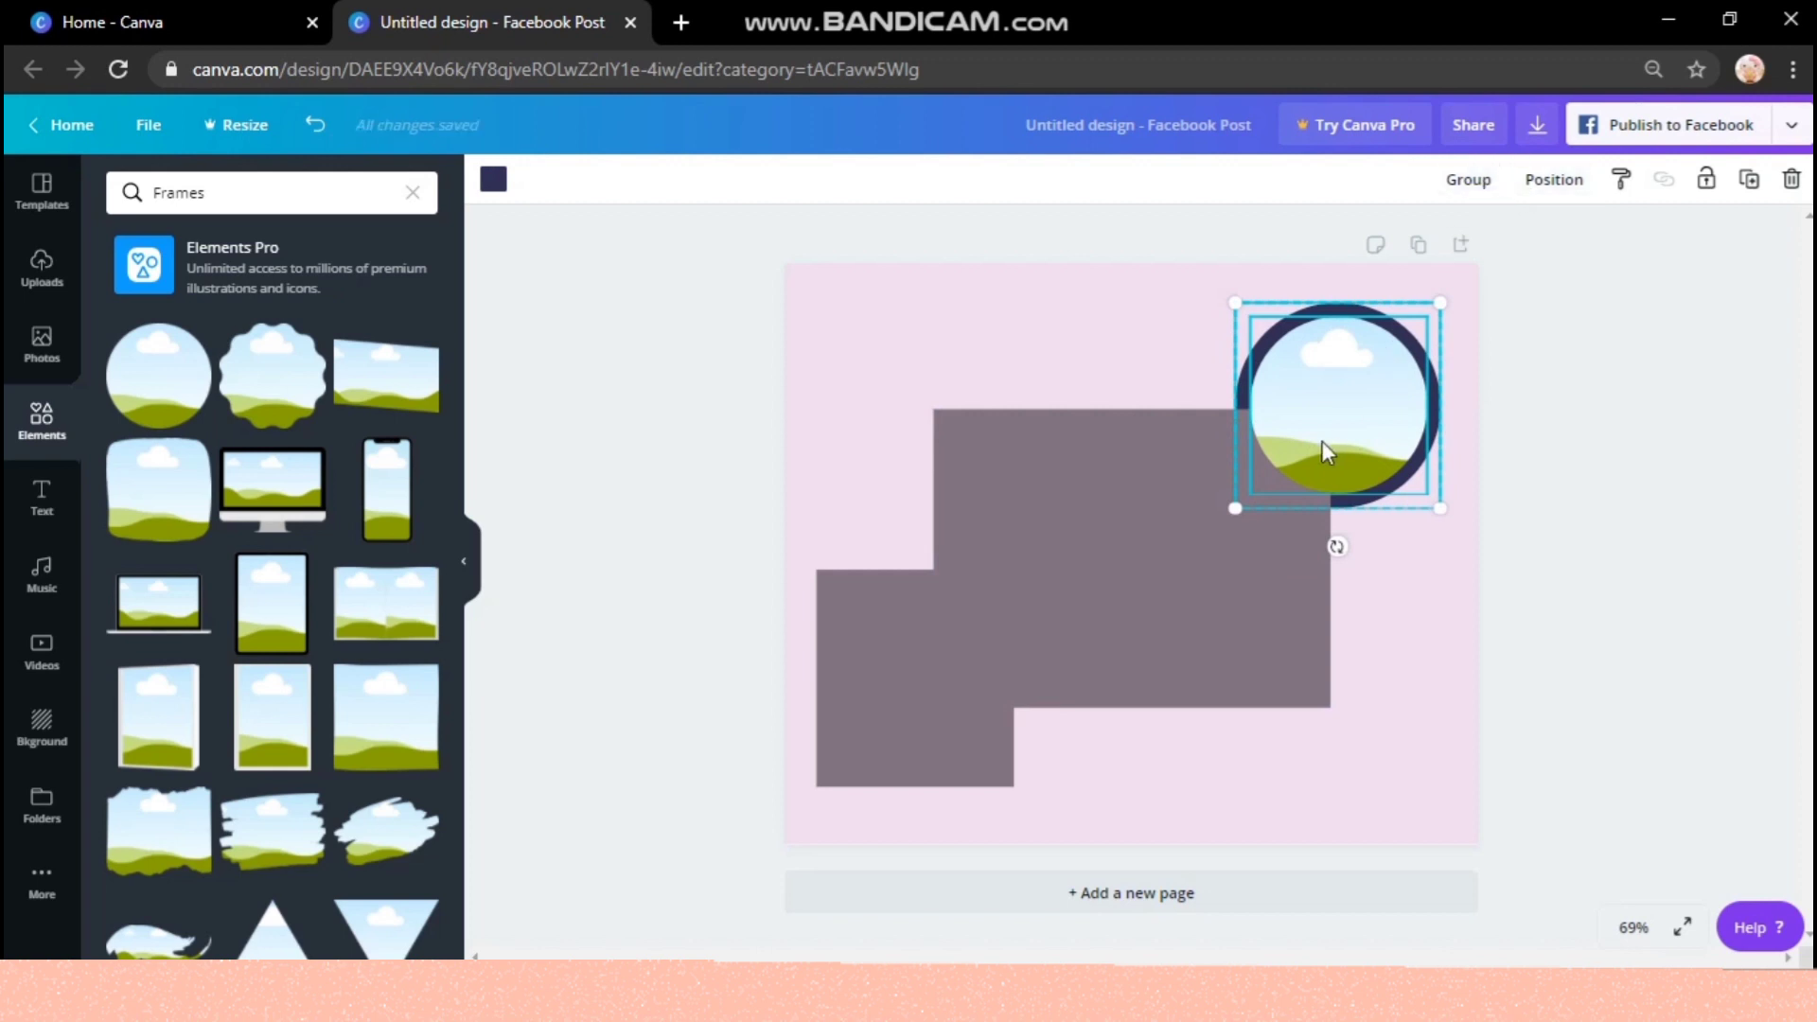
click(1530, 553)
click(1359, 462)
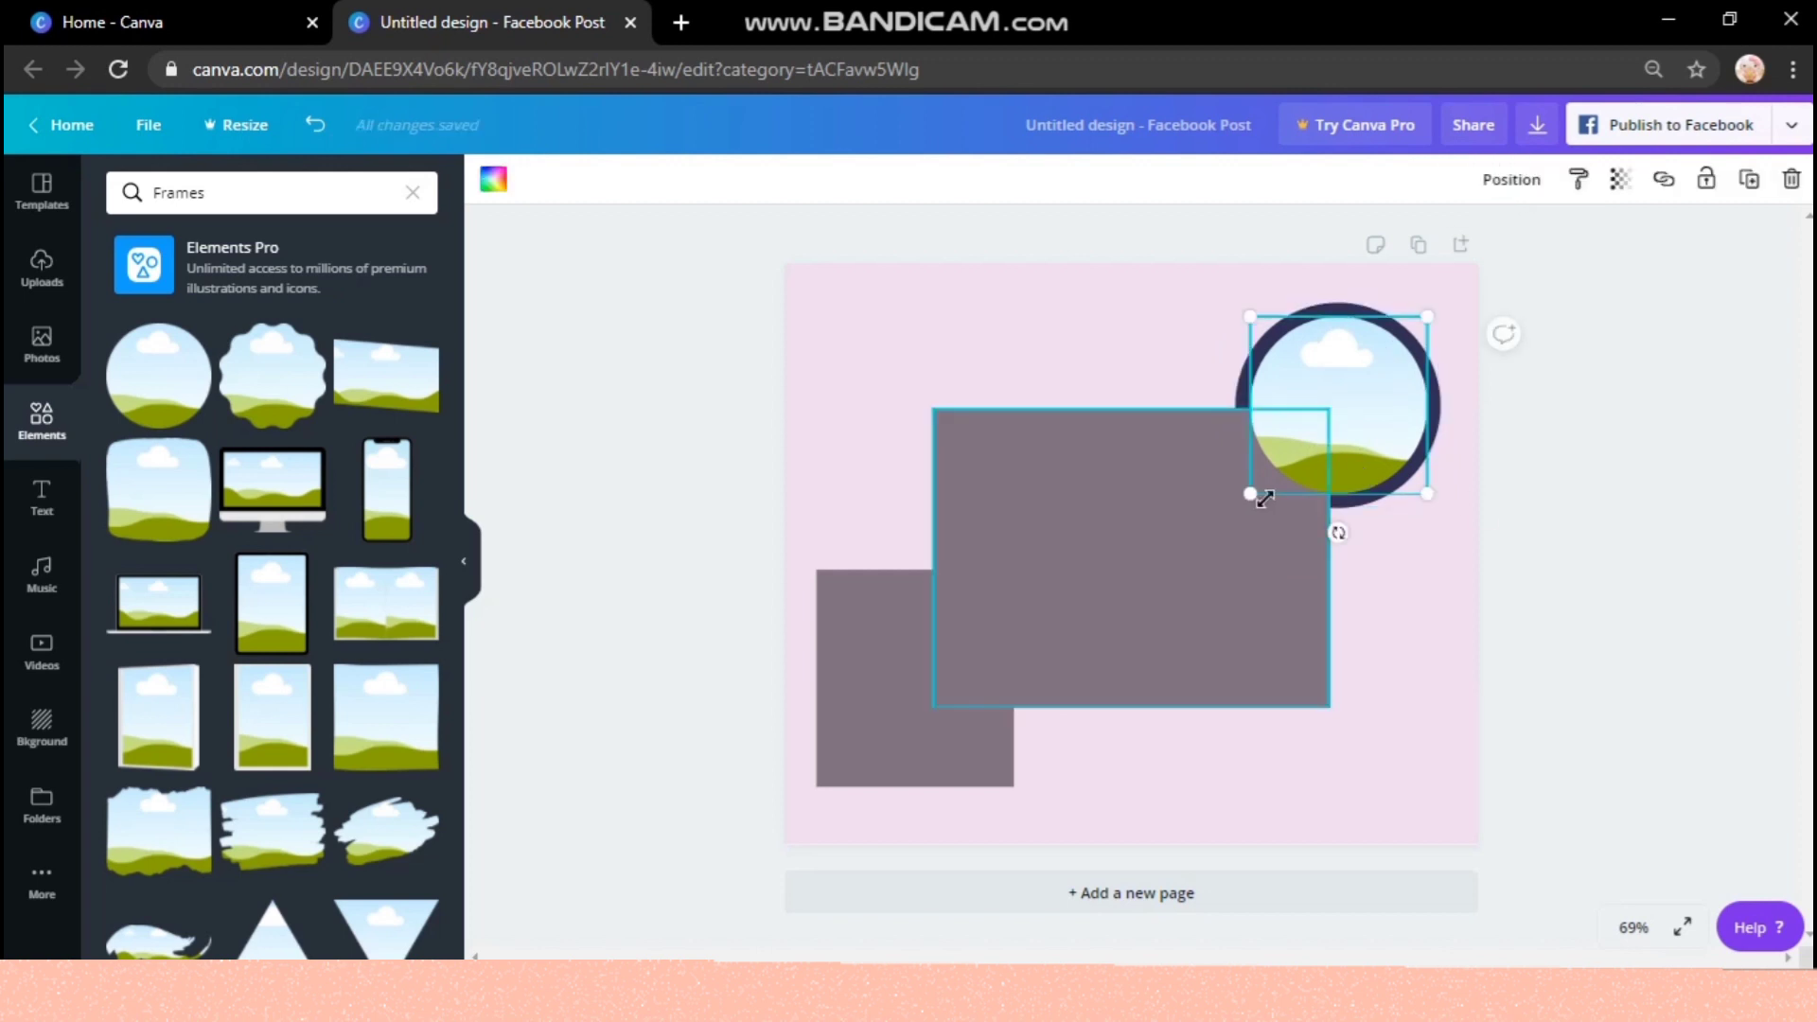
drag(1239, 500, 1244, 495)
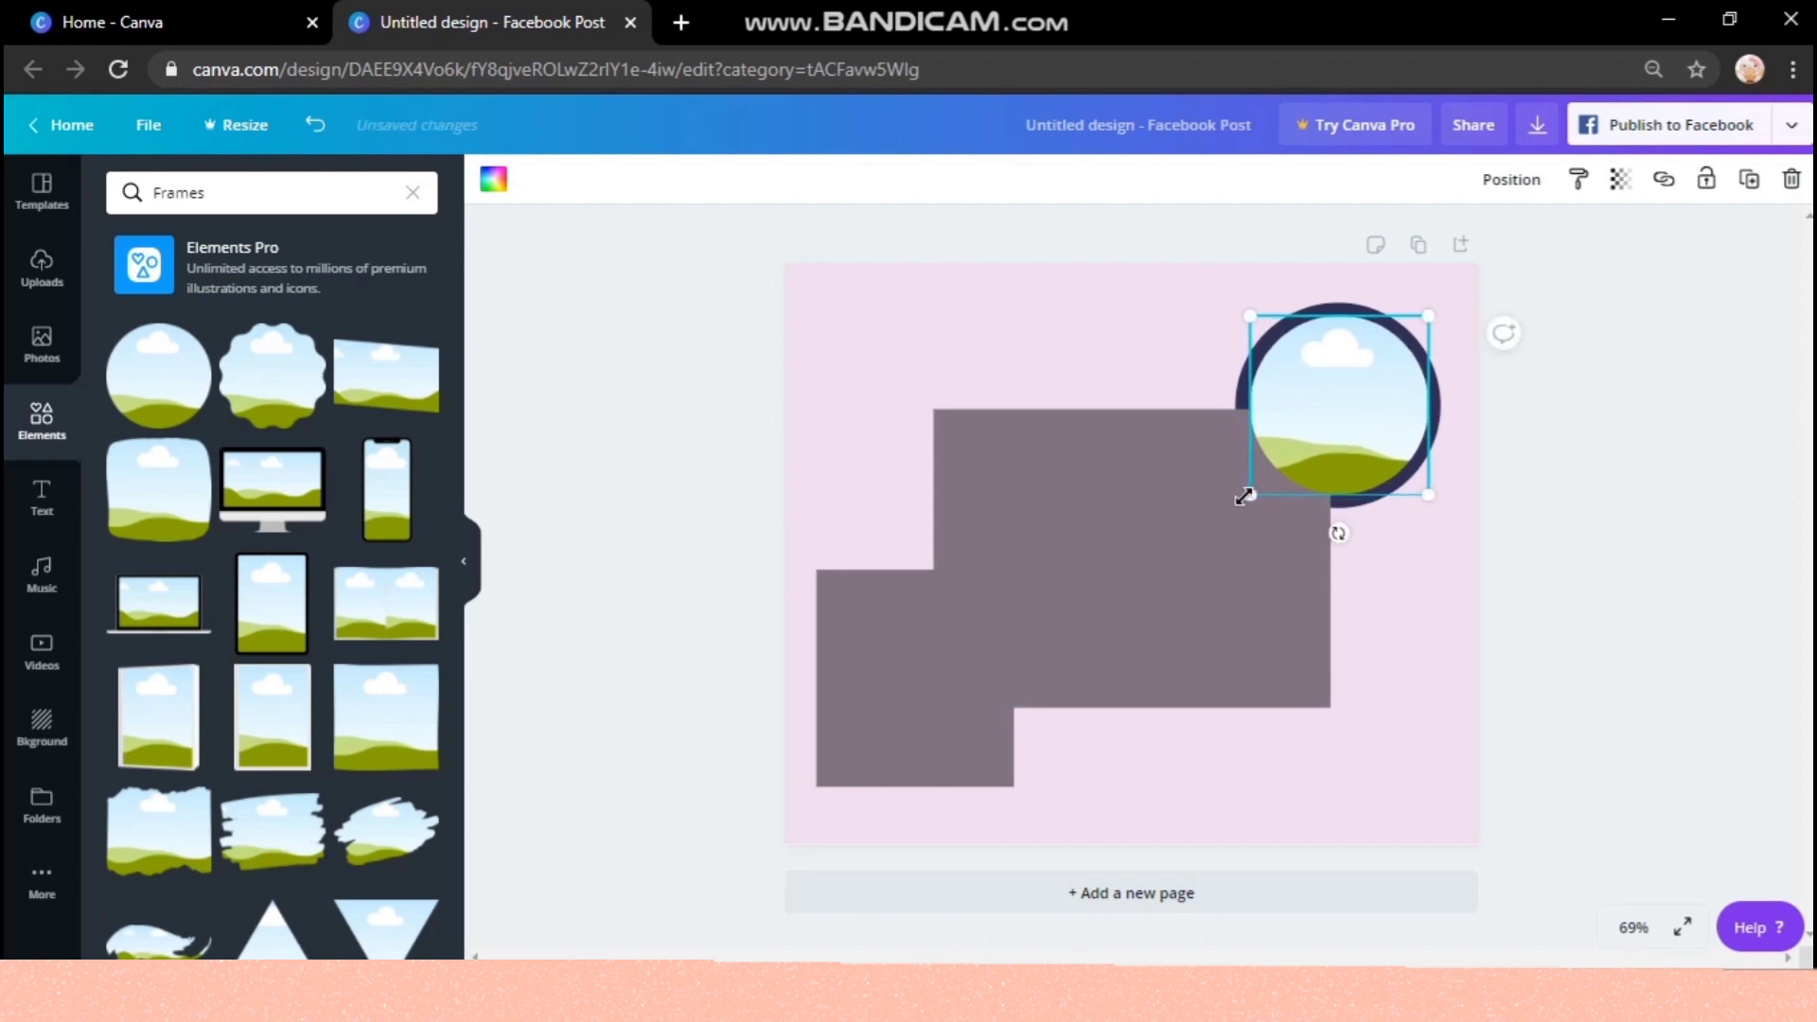
- Group the circular frame with the navy circle, select the frame inside the group and ungroup them
drag(1567, 405, 1392, 401)
click(1472, 179)
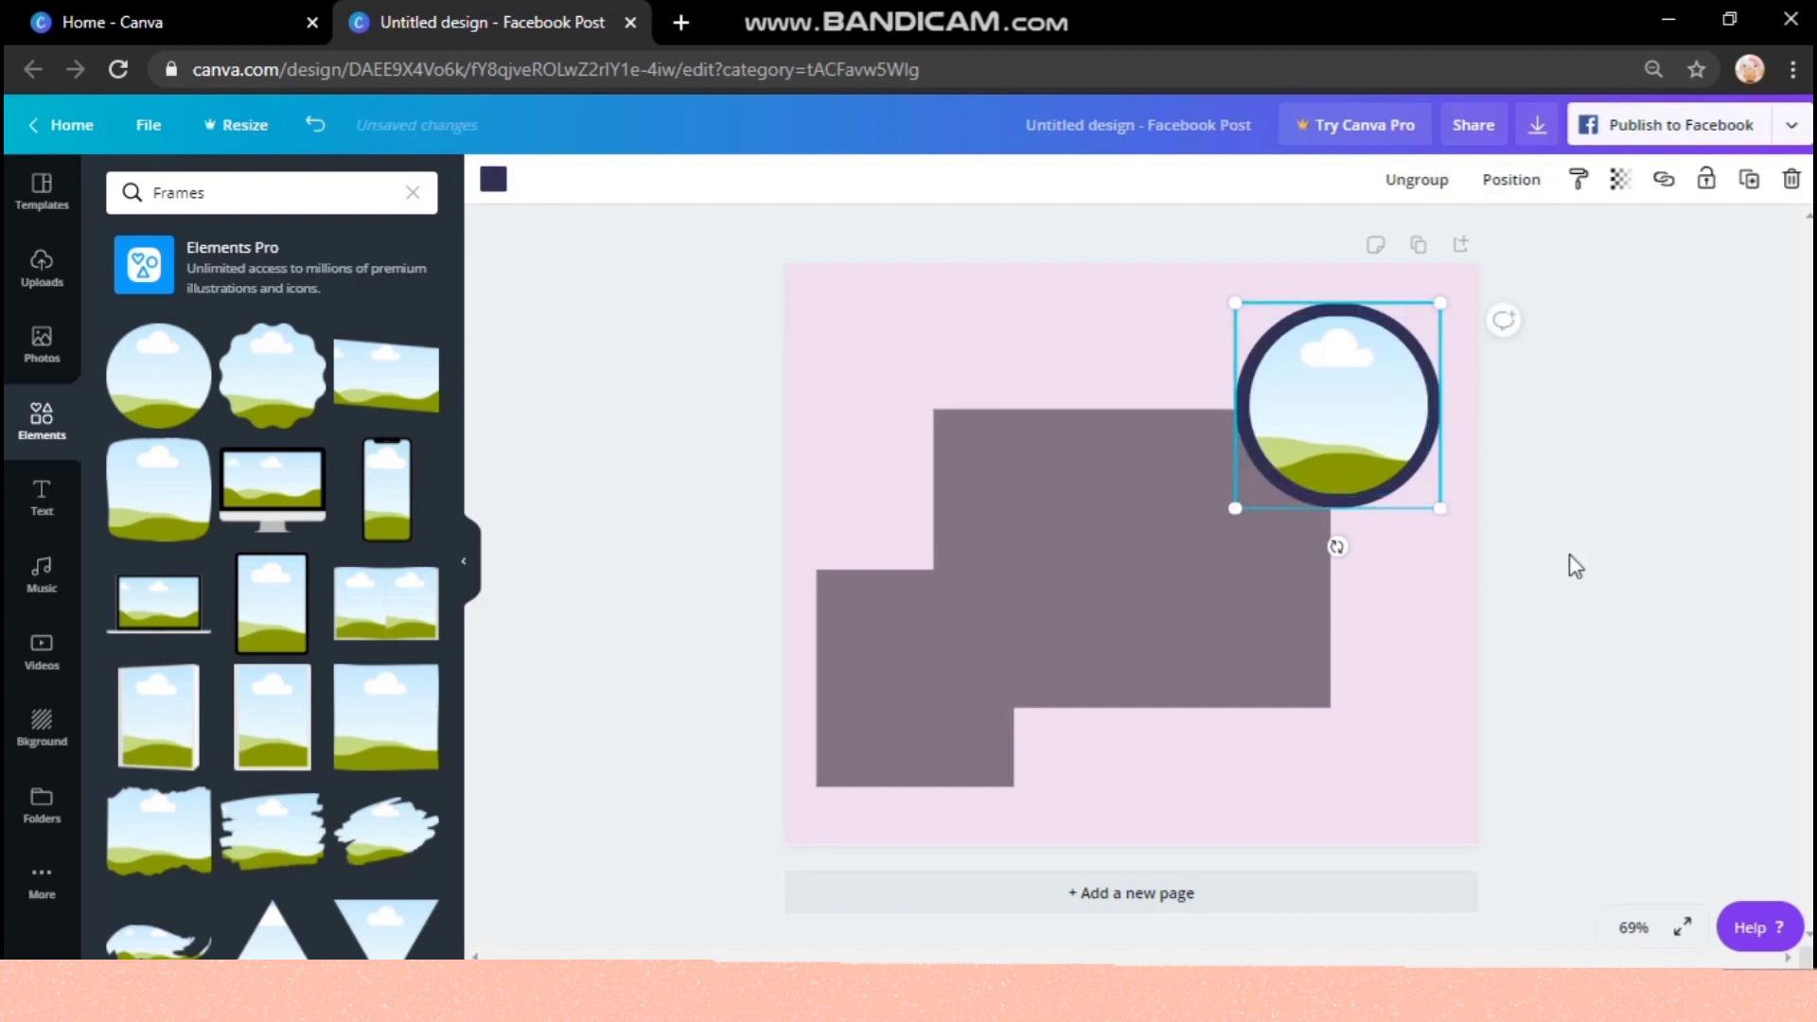
click(1575, 566)
click(1363, 468)
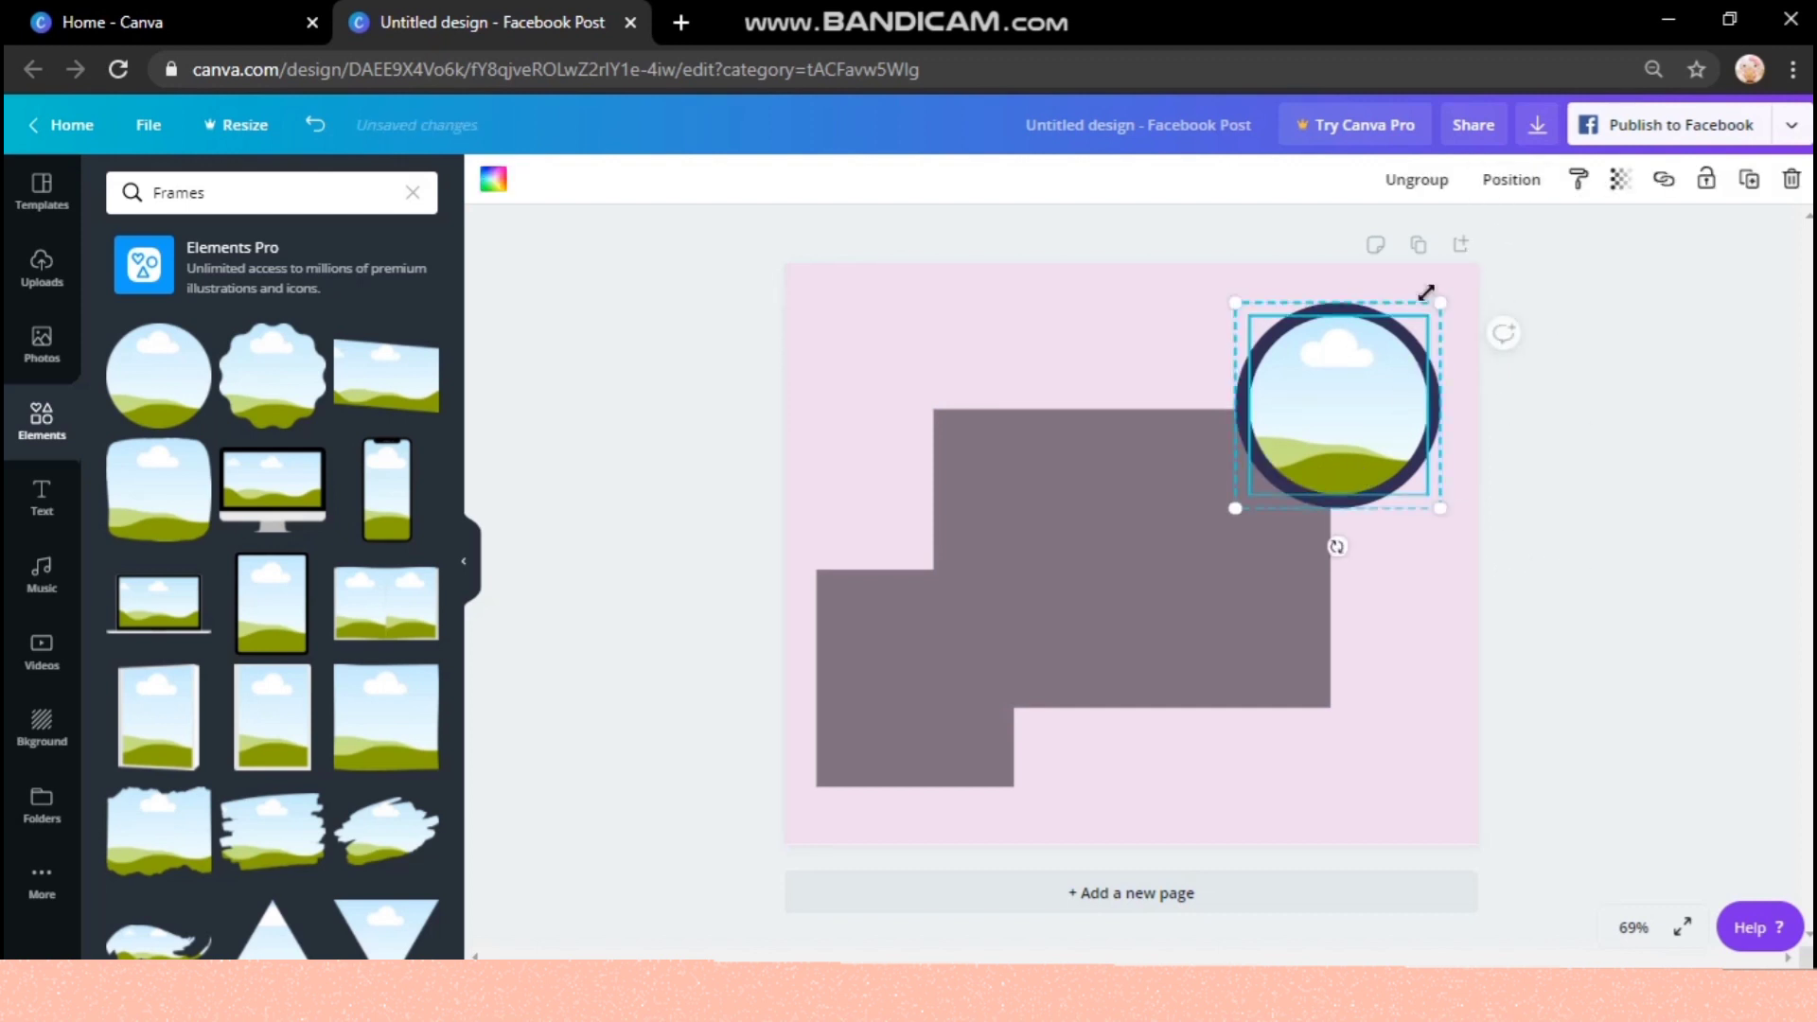
click(1430, 196)
- Group the circular frame and navy circle again and move the group slightly closer to the page's upper-right corner
click(1594, 531)
click(1360, 423)
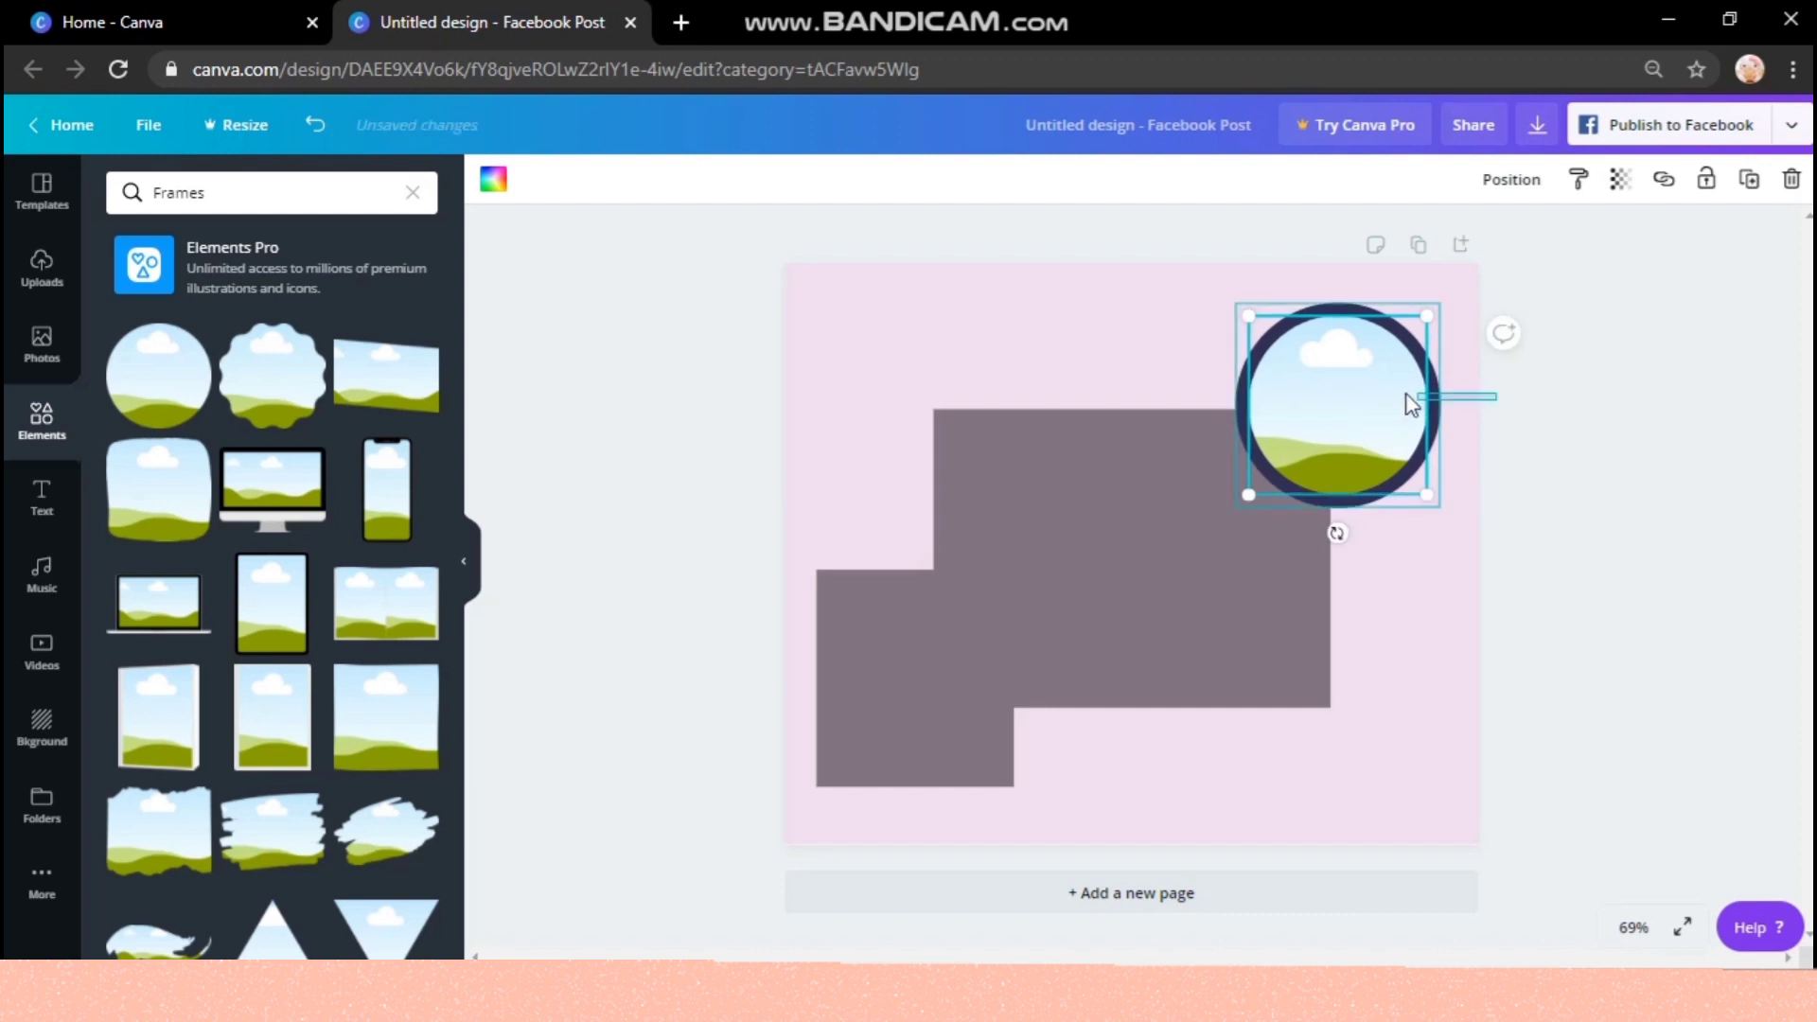
shift+click(1432, 407)
click(1477, 181)
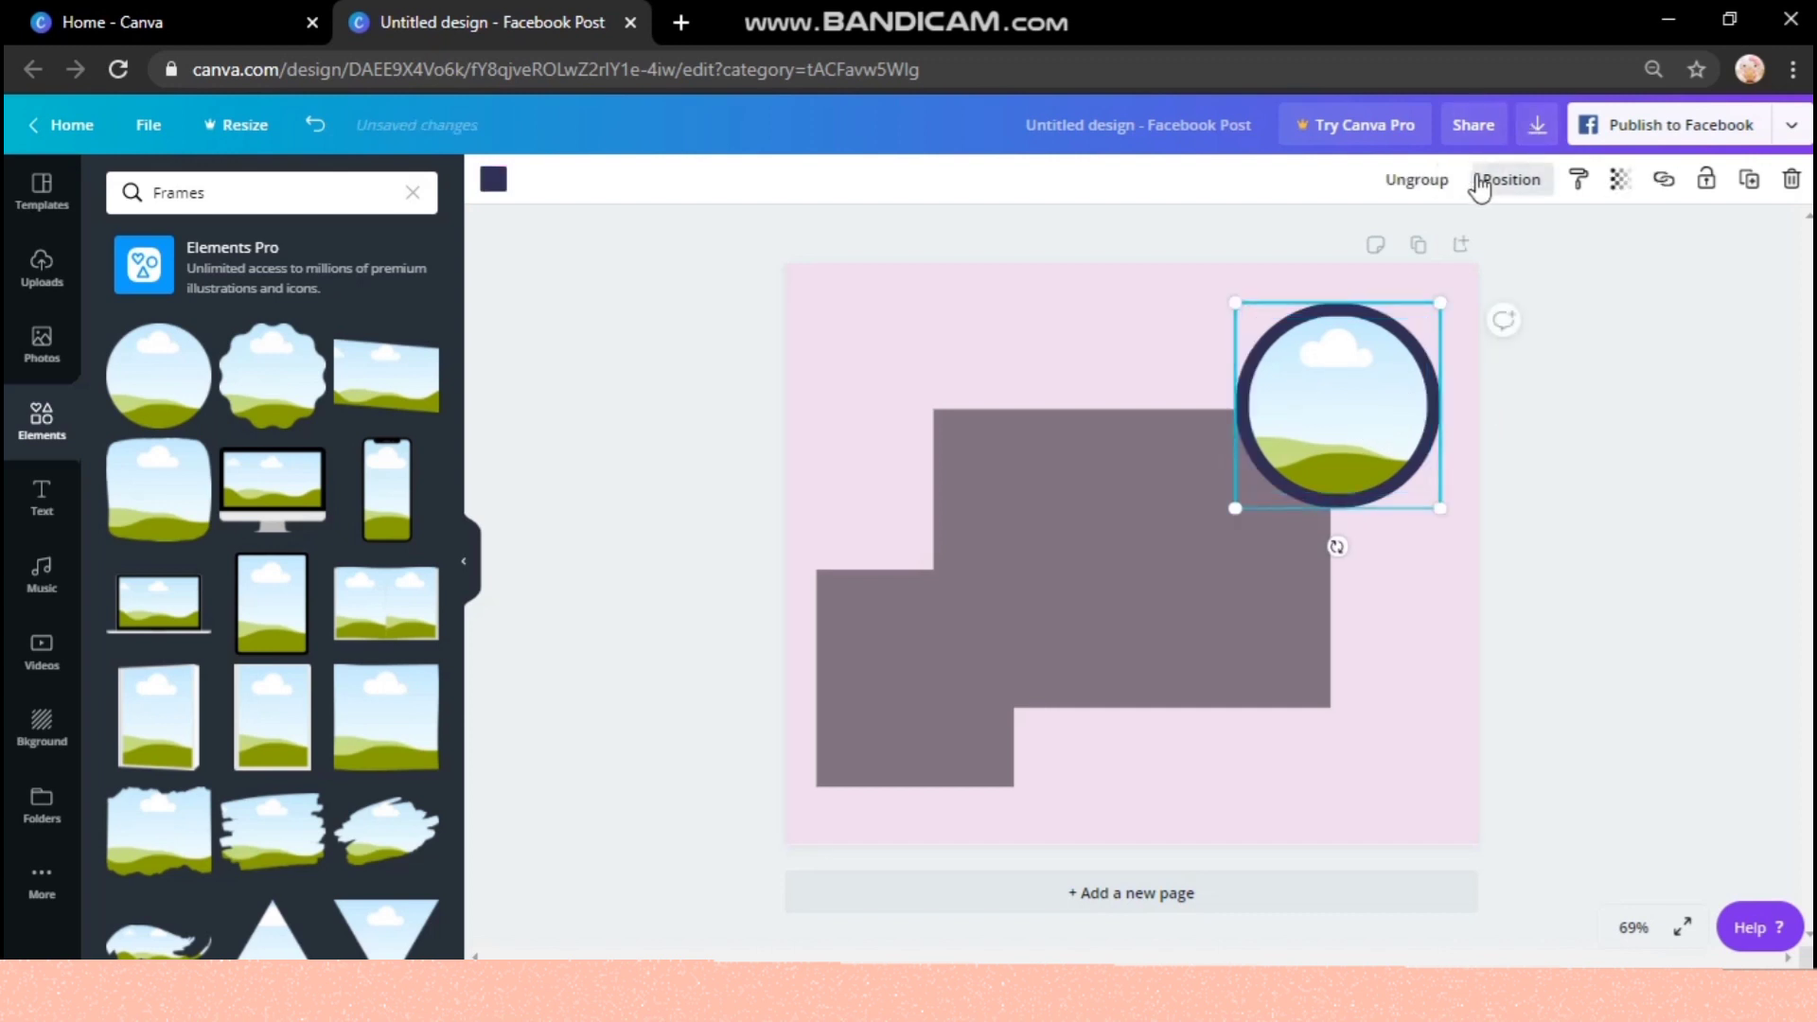
click(1574, 433)
drag(1280, 352, 1304, 408)
- Try a square frame on the page, shrink it over the rectangle's lower part and delete it
click(941, 673)
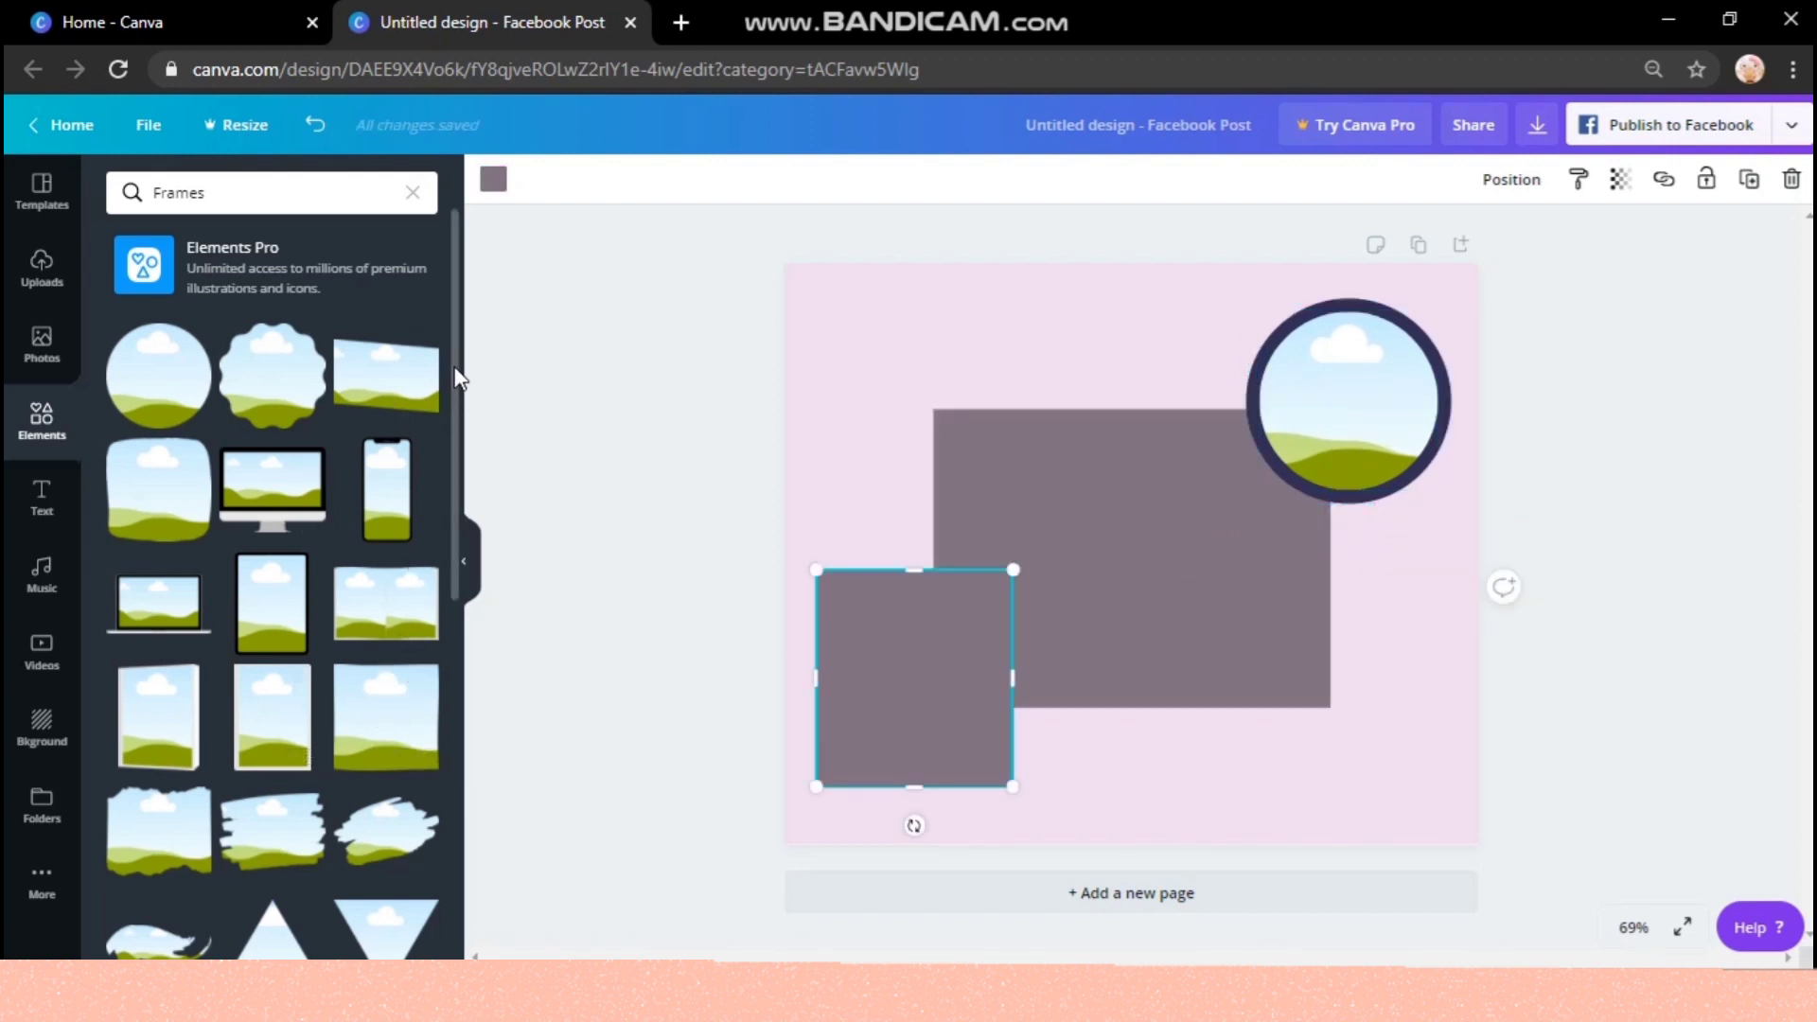
scroll(457, 379, down, 3)
click(357, 844)
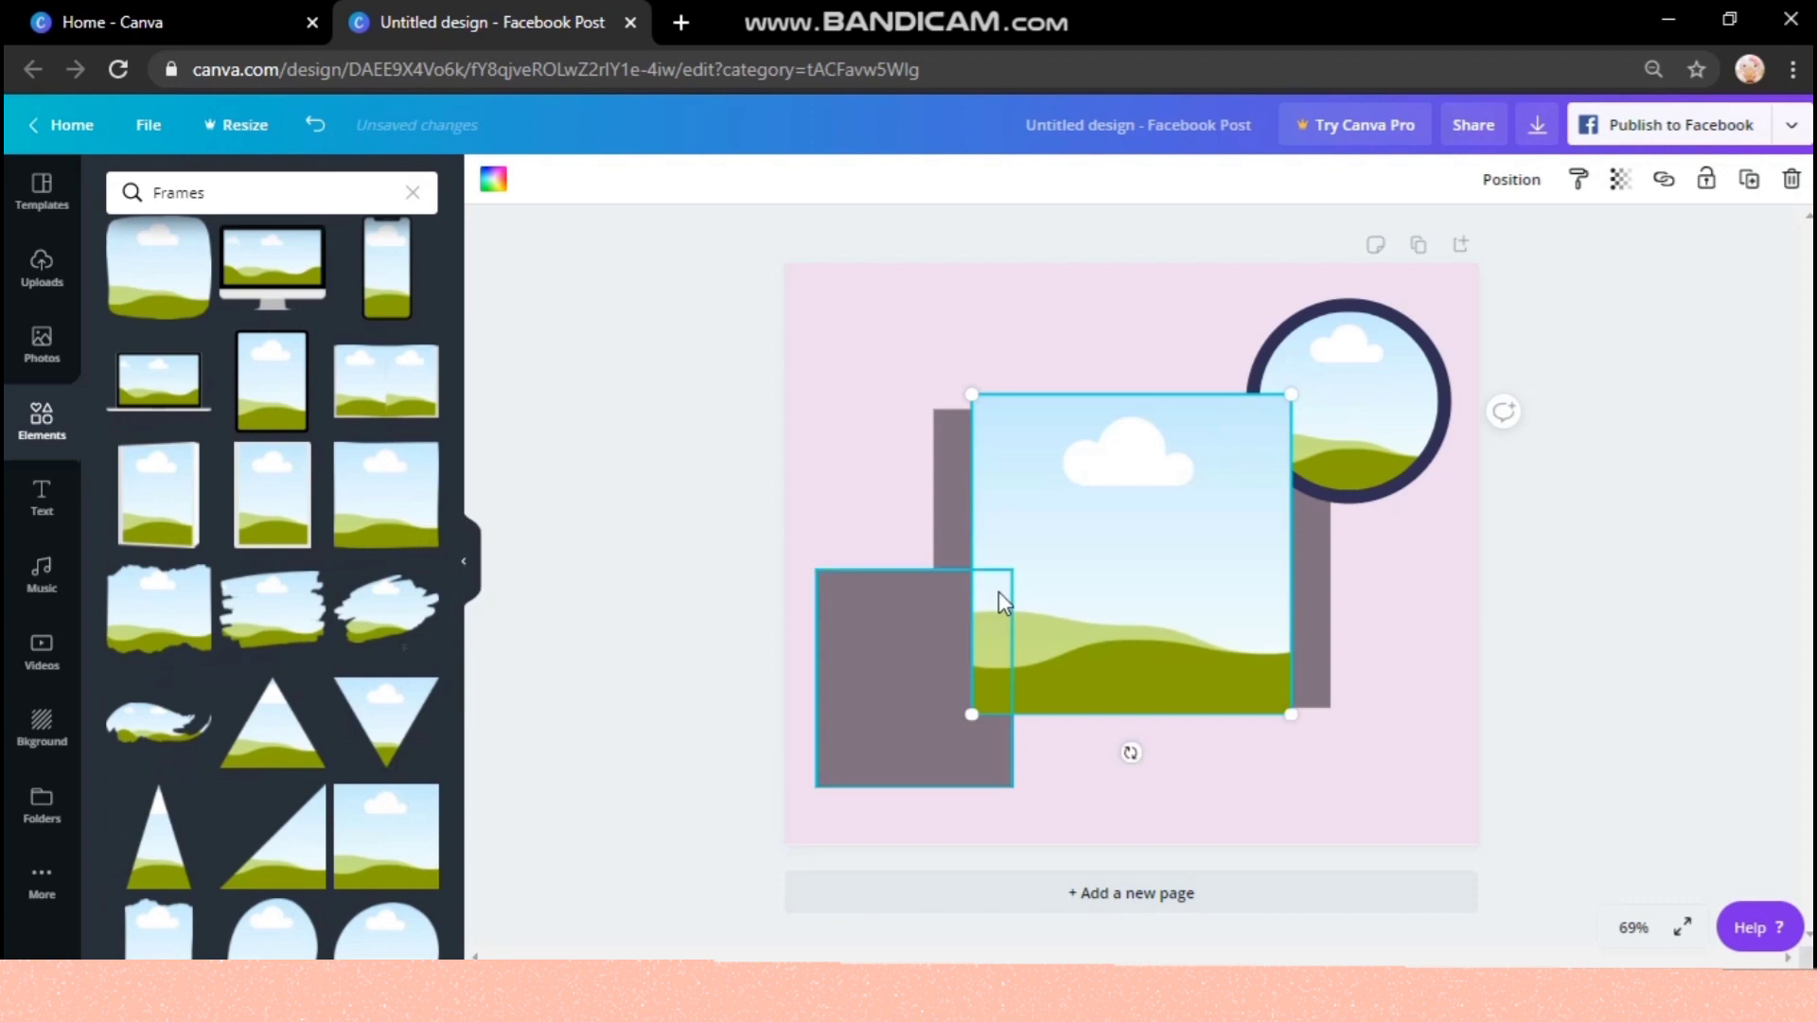
drag(1046, 444, 1058, 524)
drag(1167, 627, 1154, 668)
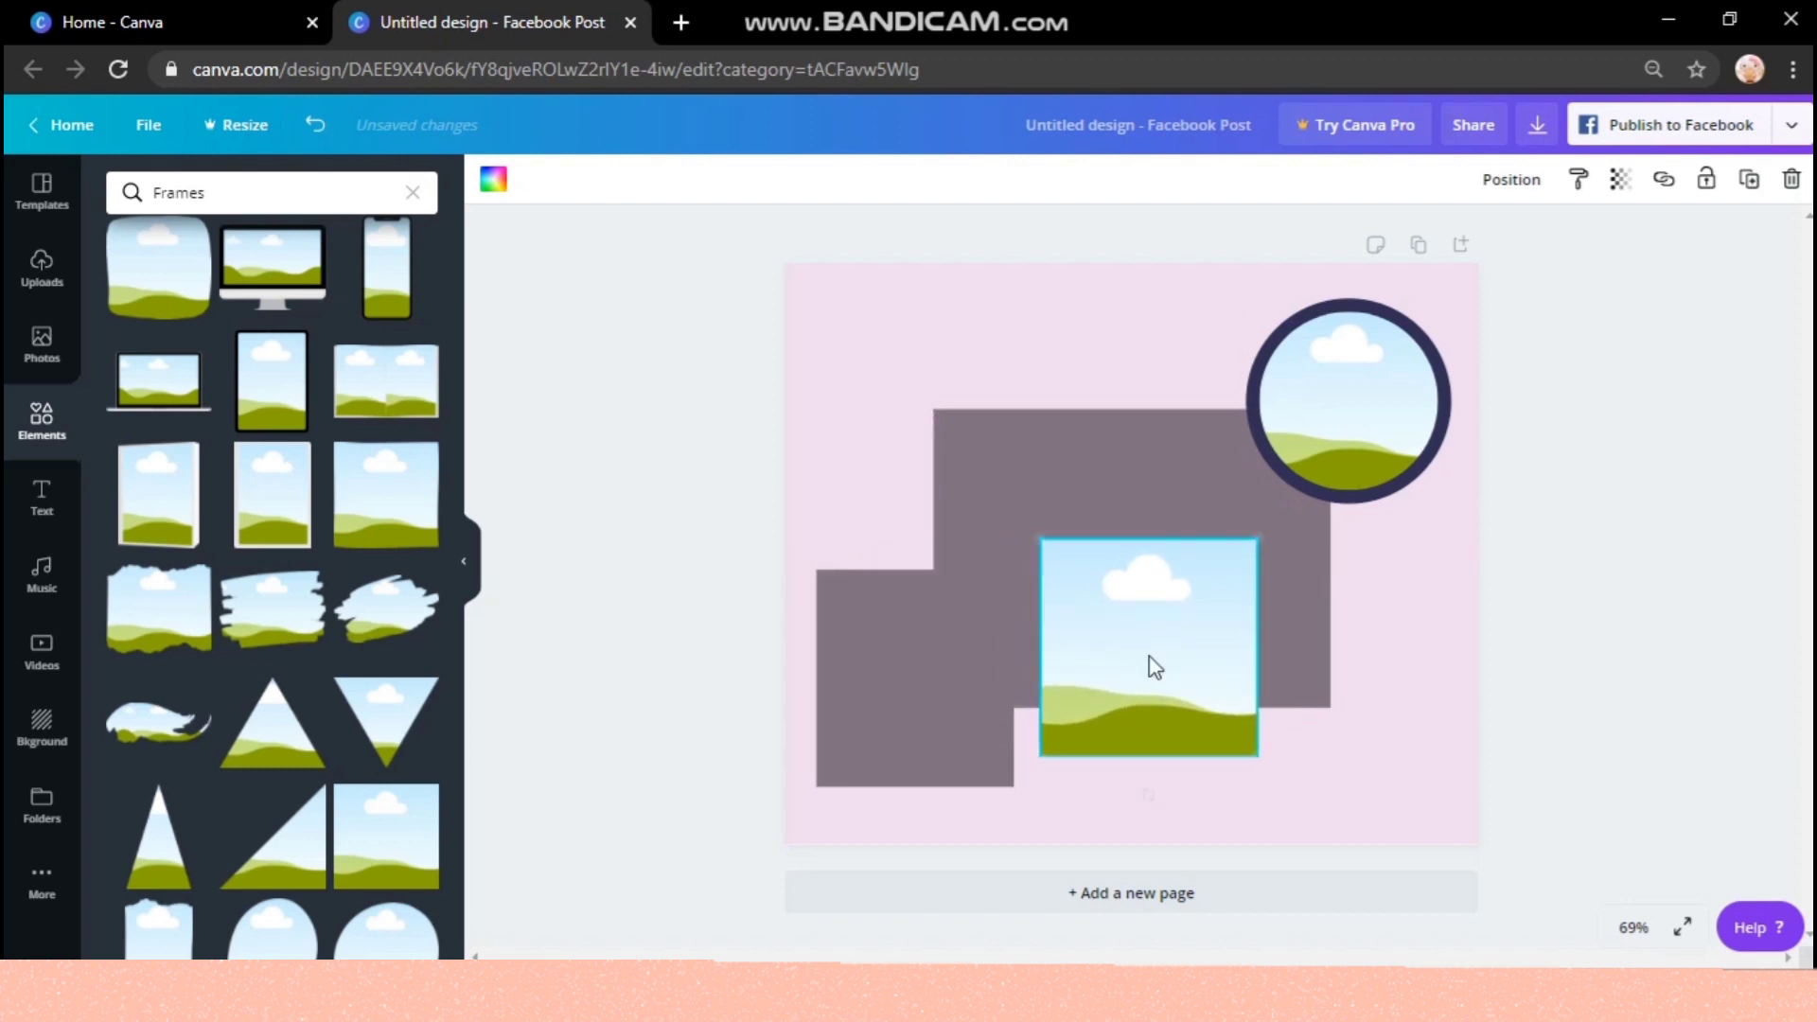
key(Delete)
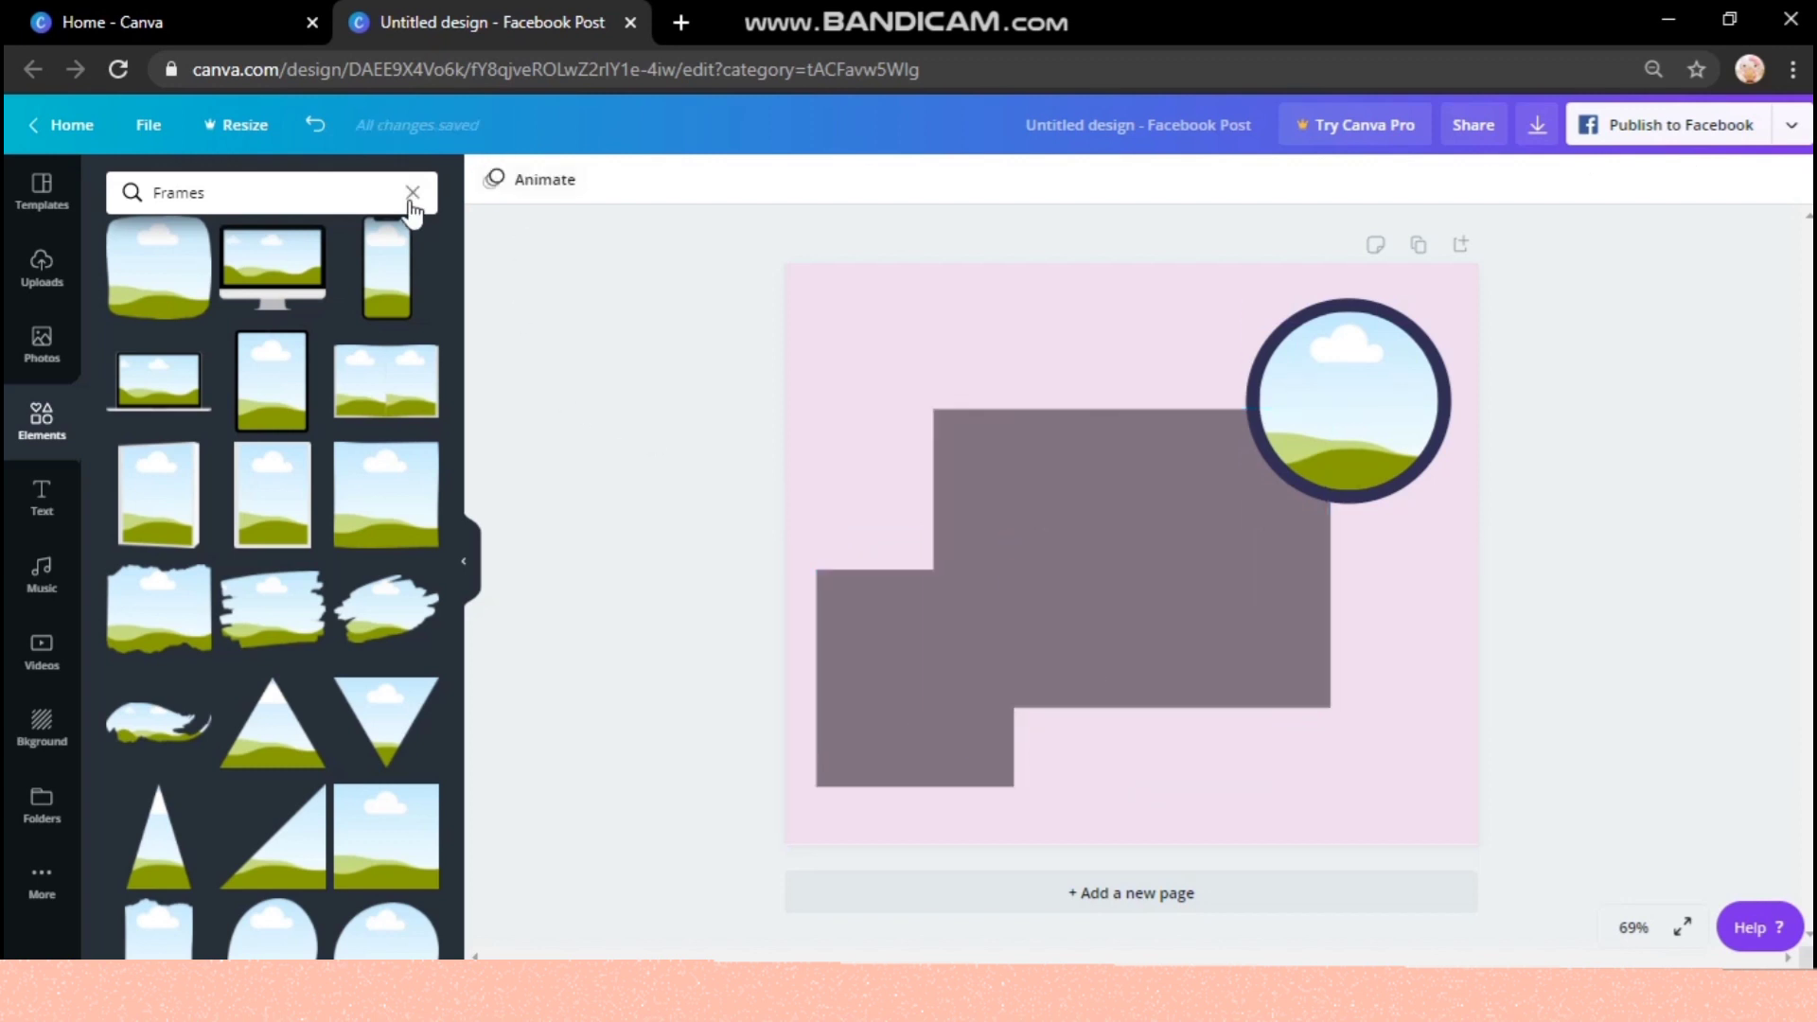
- Clear the Frames search, add a single-image grid and shrink it onto the small square in the page's lower-left area
click(411, 195)
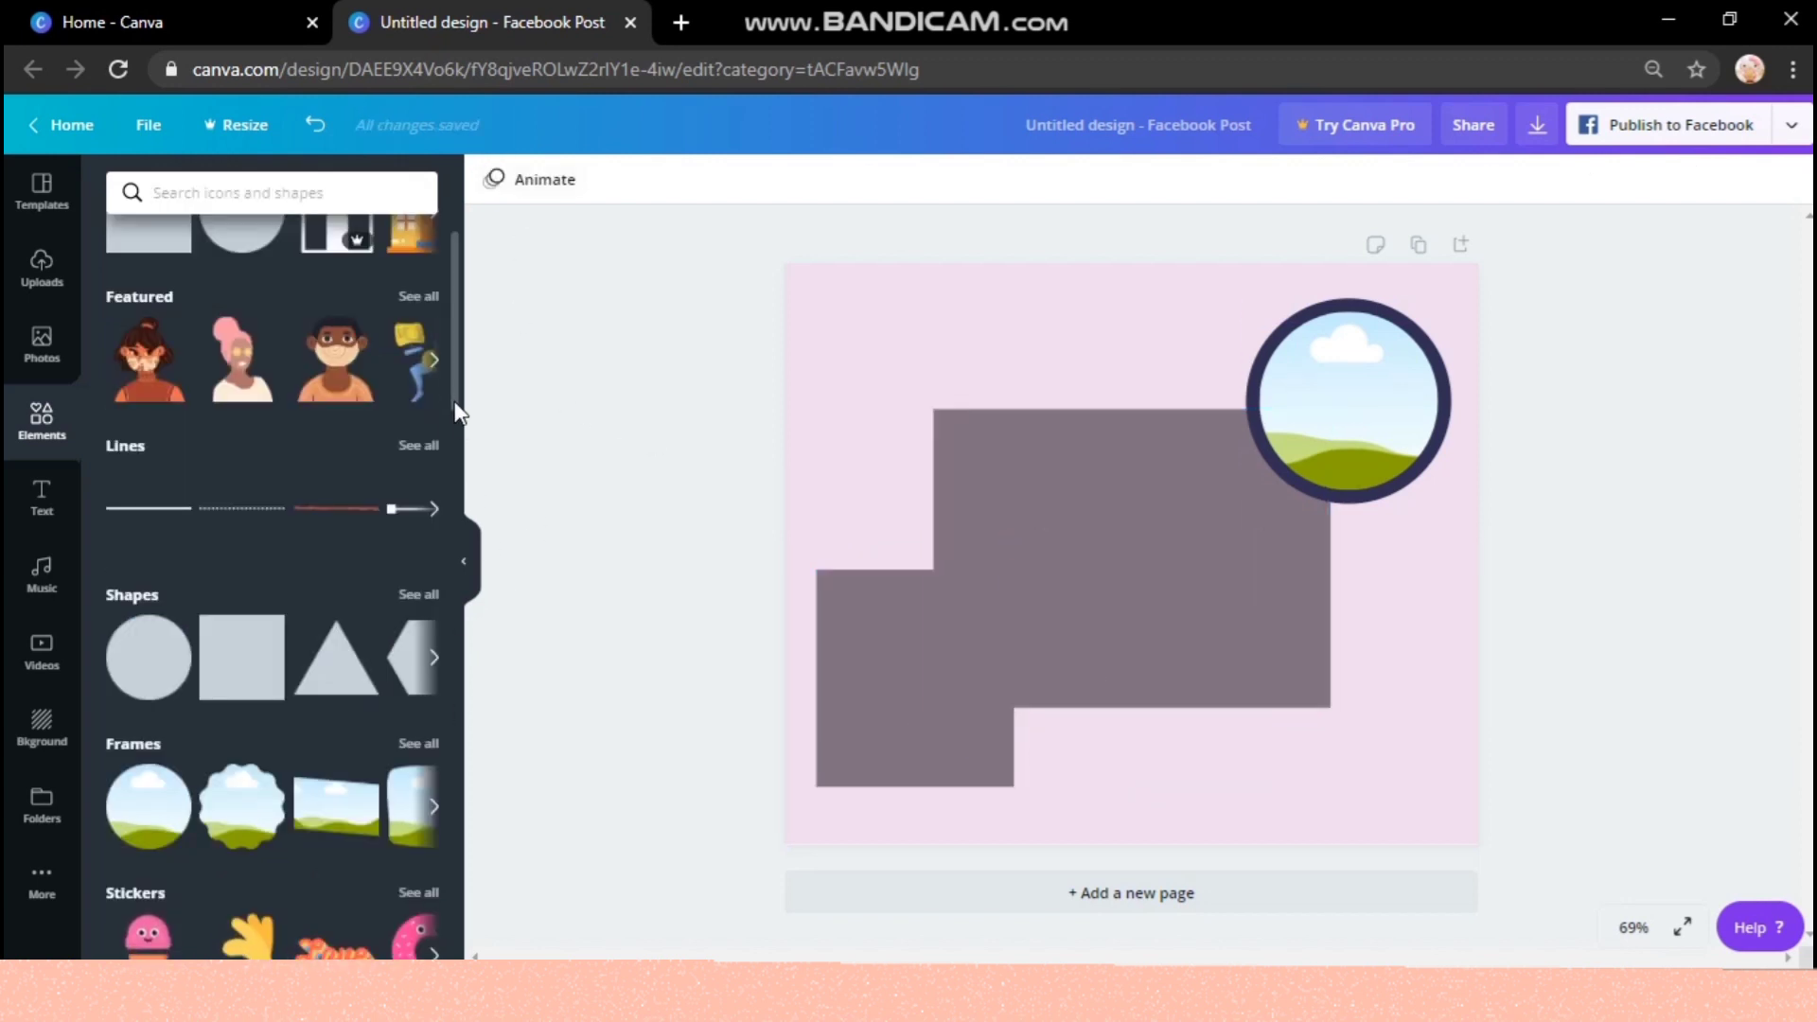
scroll(453, 397, down, 5)
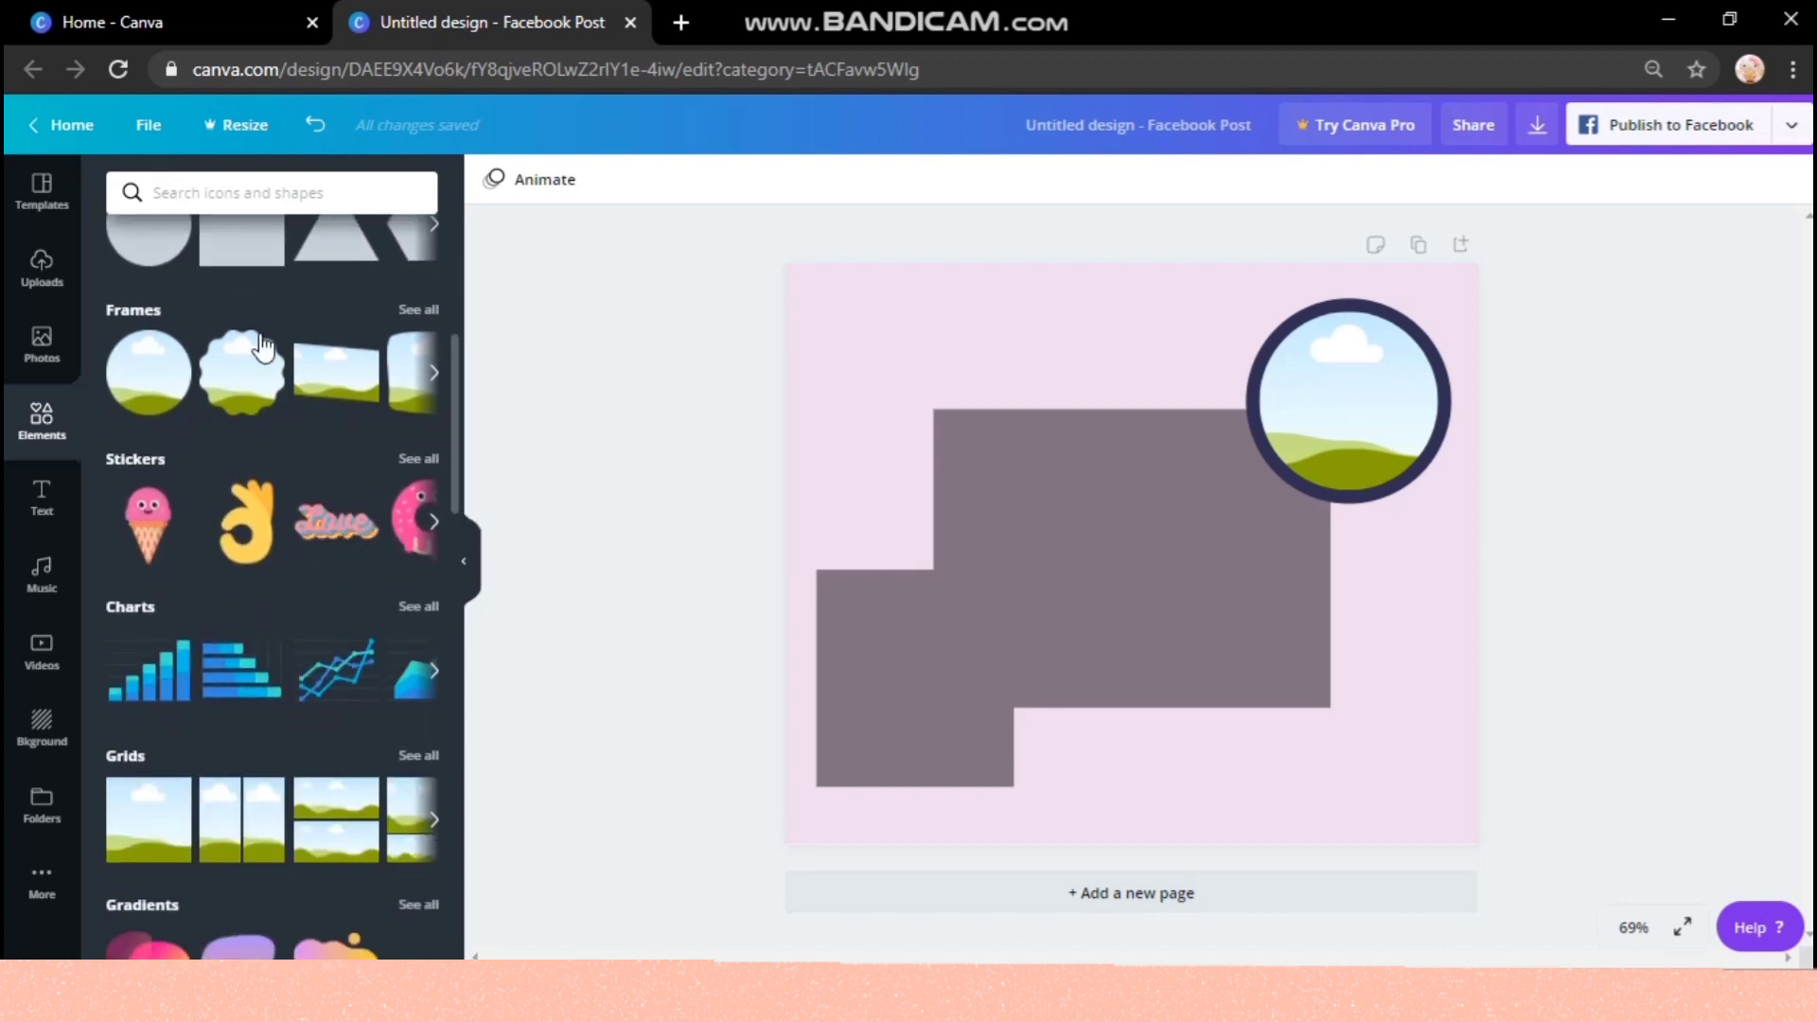
drag(148, 819, 799, 742)
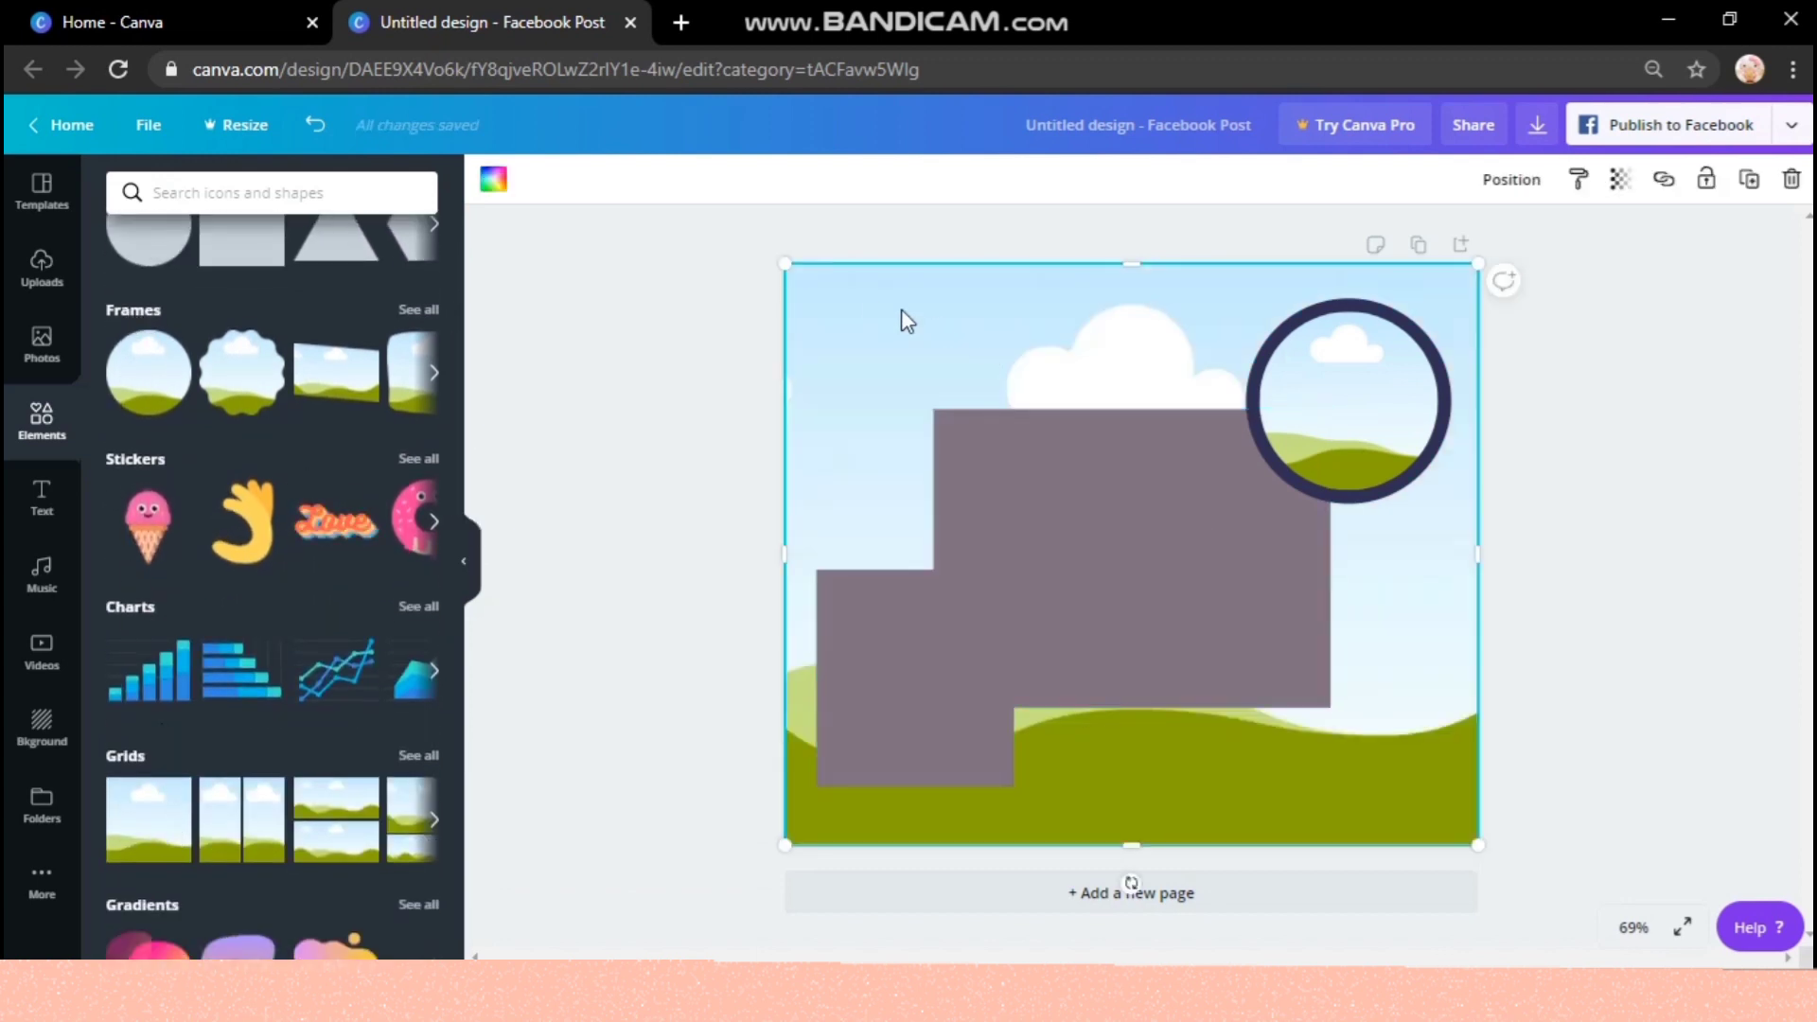
drag(790, 268, 1258, 625)
drag(1244, 731, 927, 698)
- Bring the grid in front of the small square and resize it to leave a narrow border of the square all around
click(1511, 179)
click(1229, 243)
click(1512, 179)
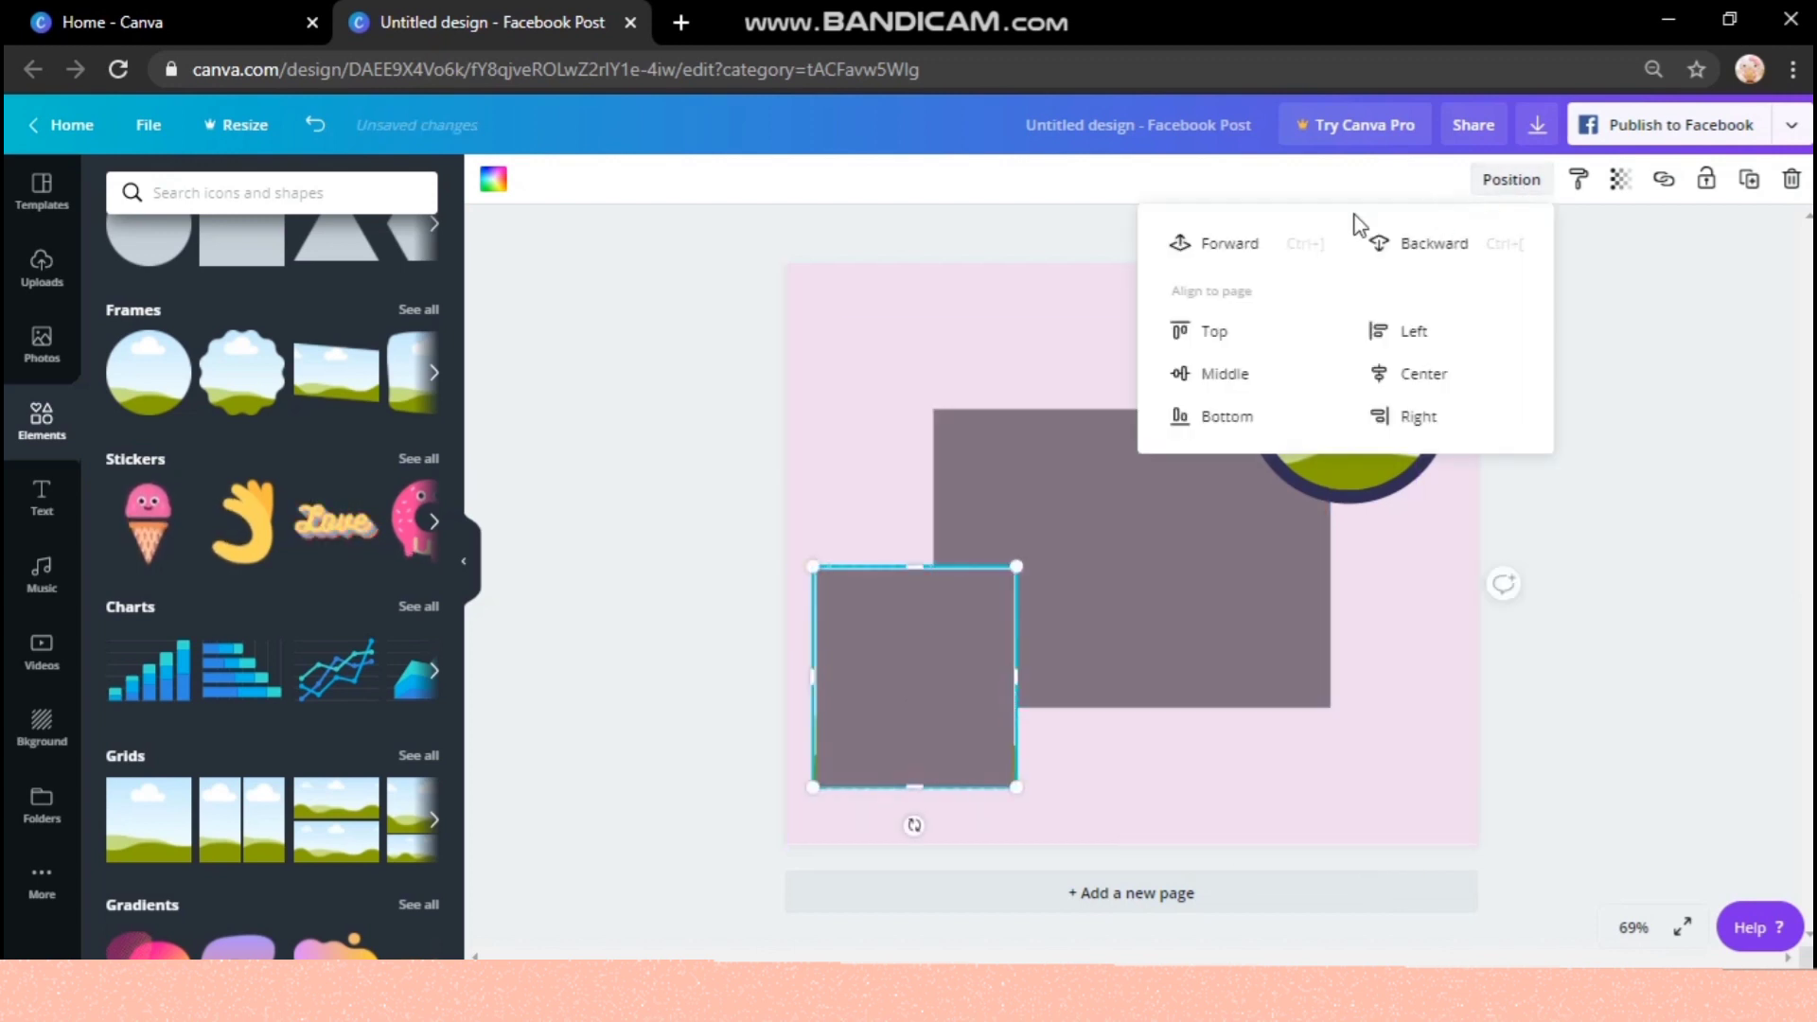
click(1229, 243)
drag(812, 566, 845, 584)
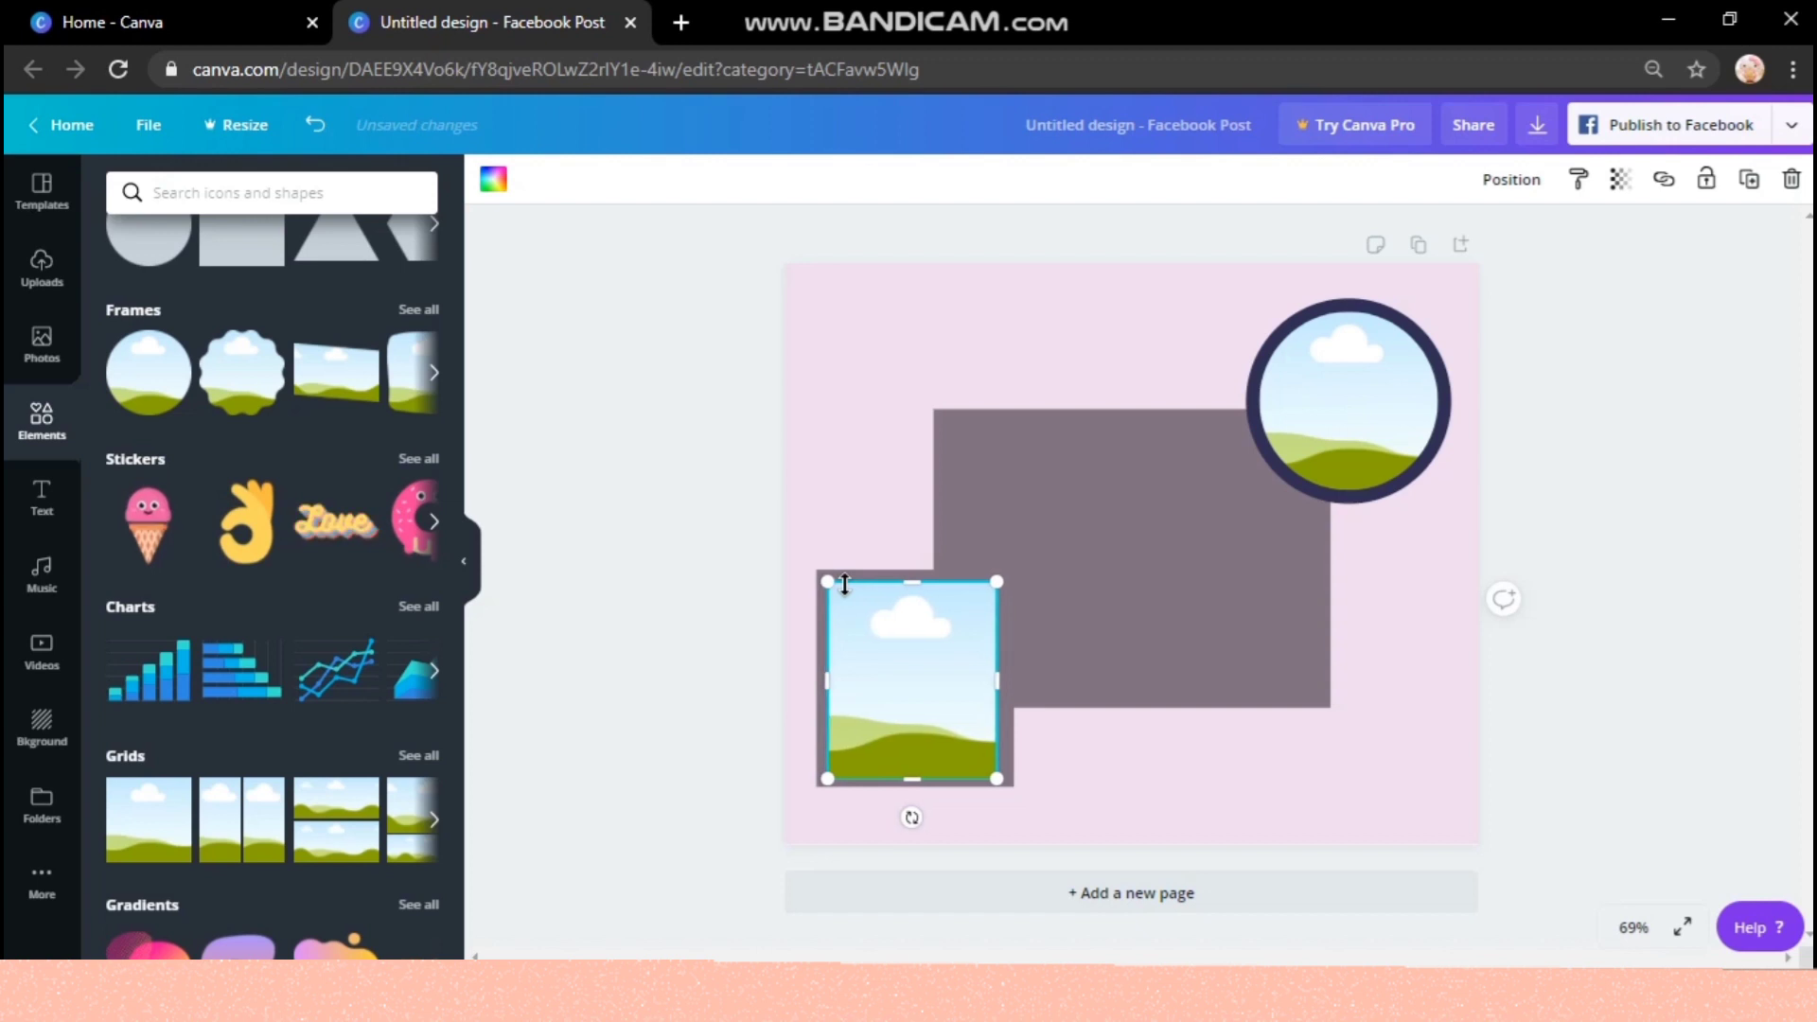
drag(913, 788, 914, 778)
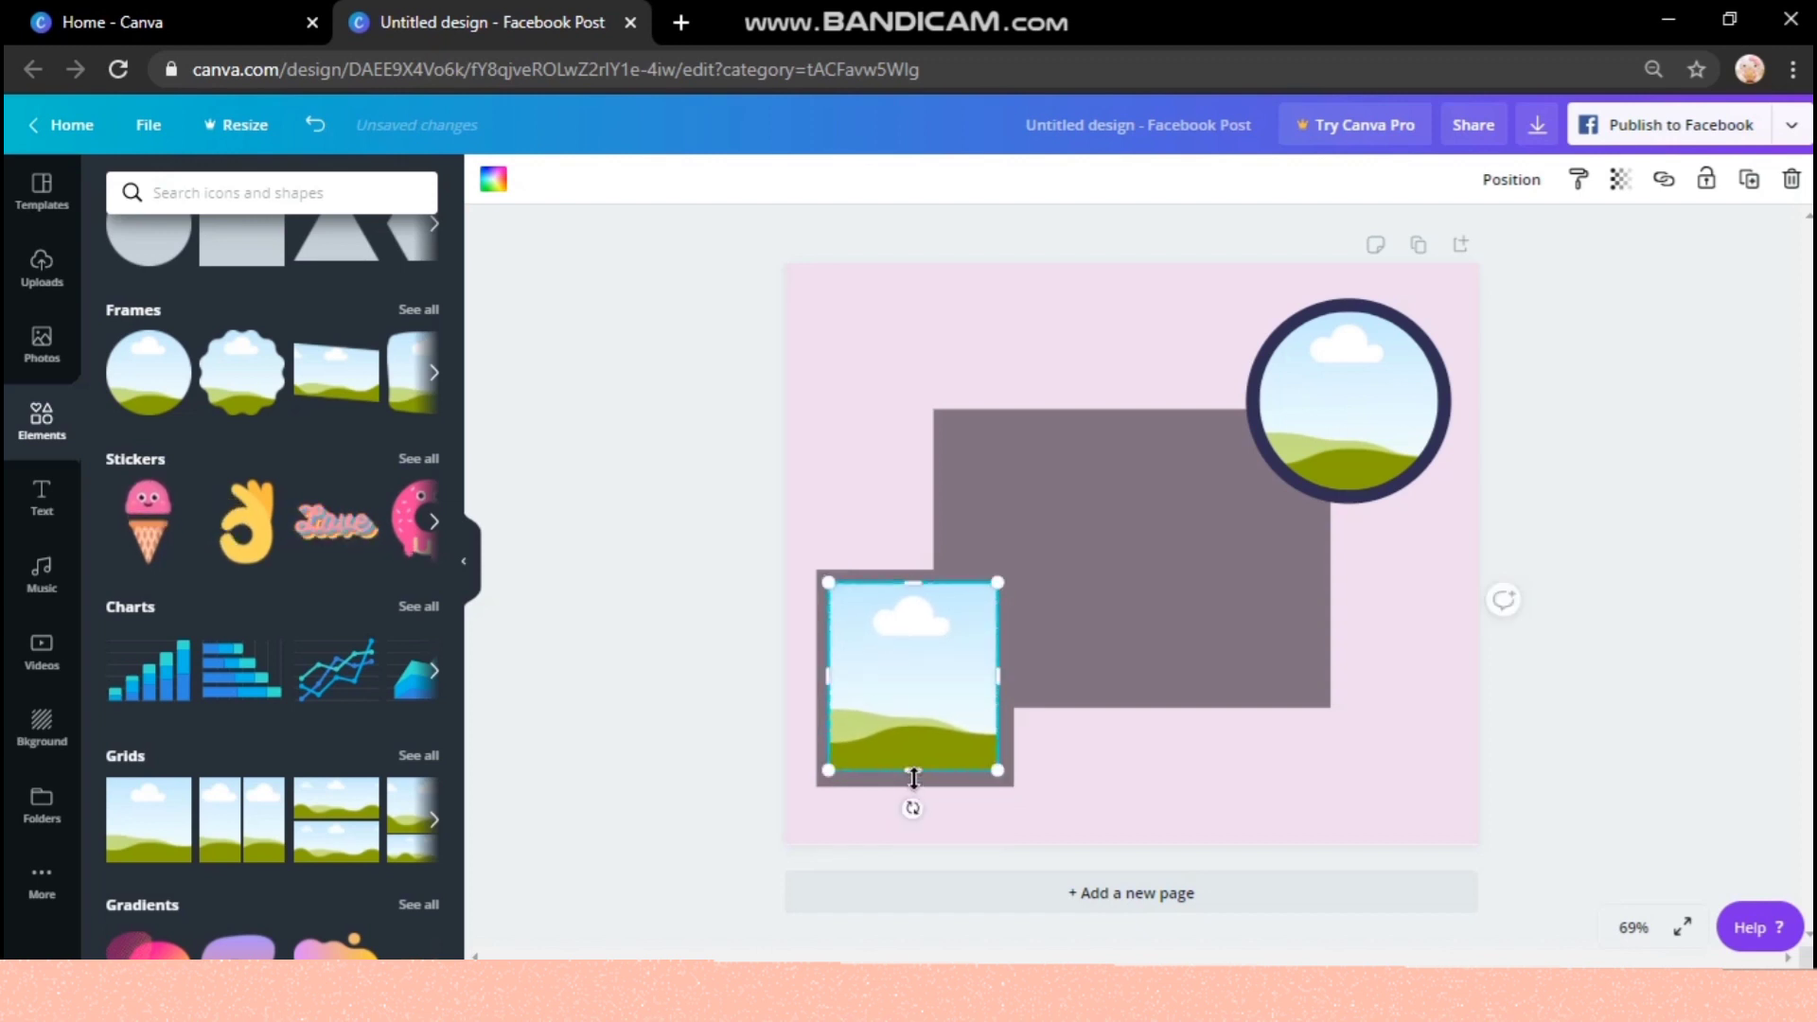
- Recolour the large central rectangle light grey from the default colours
click(1120, 599)
click(495, 182)
click(241, 403)
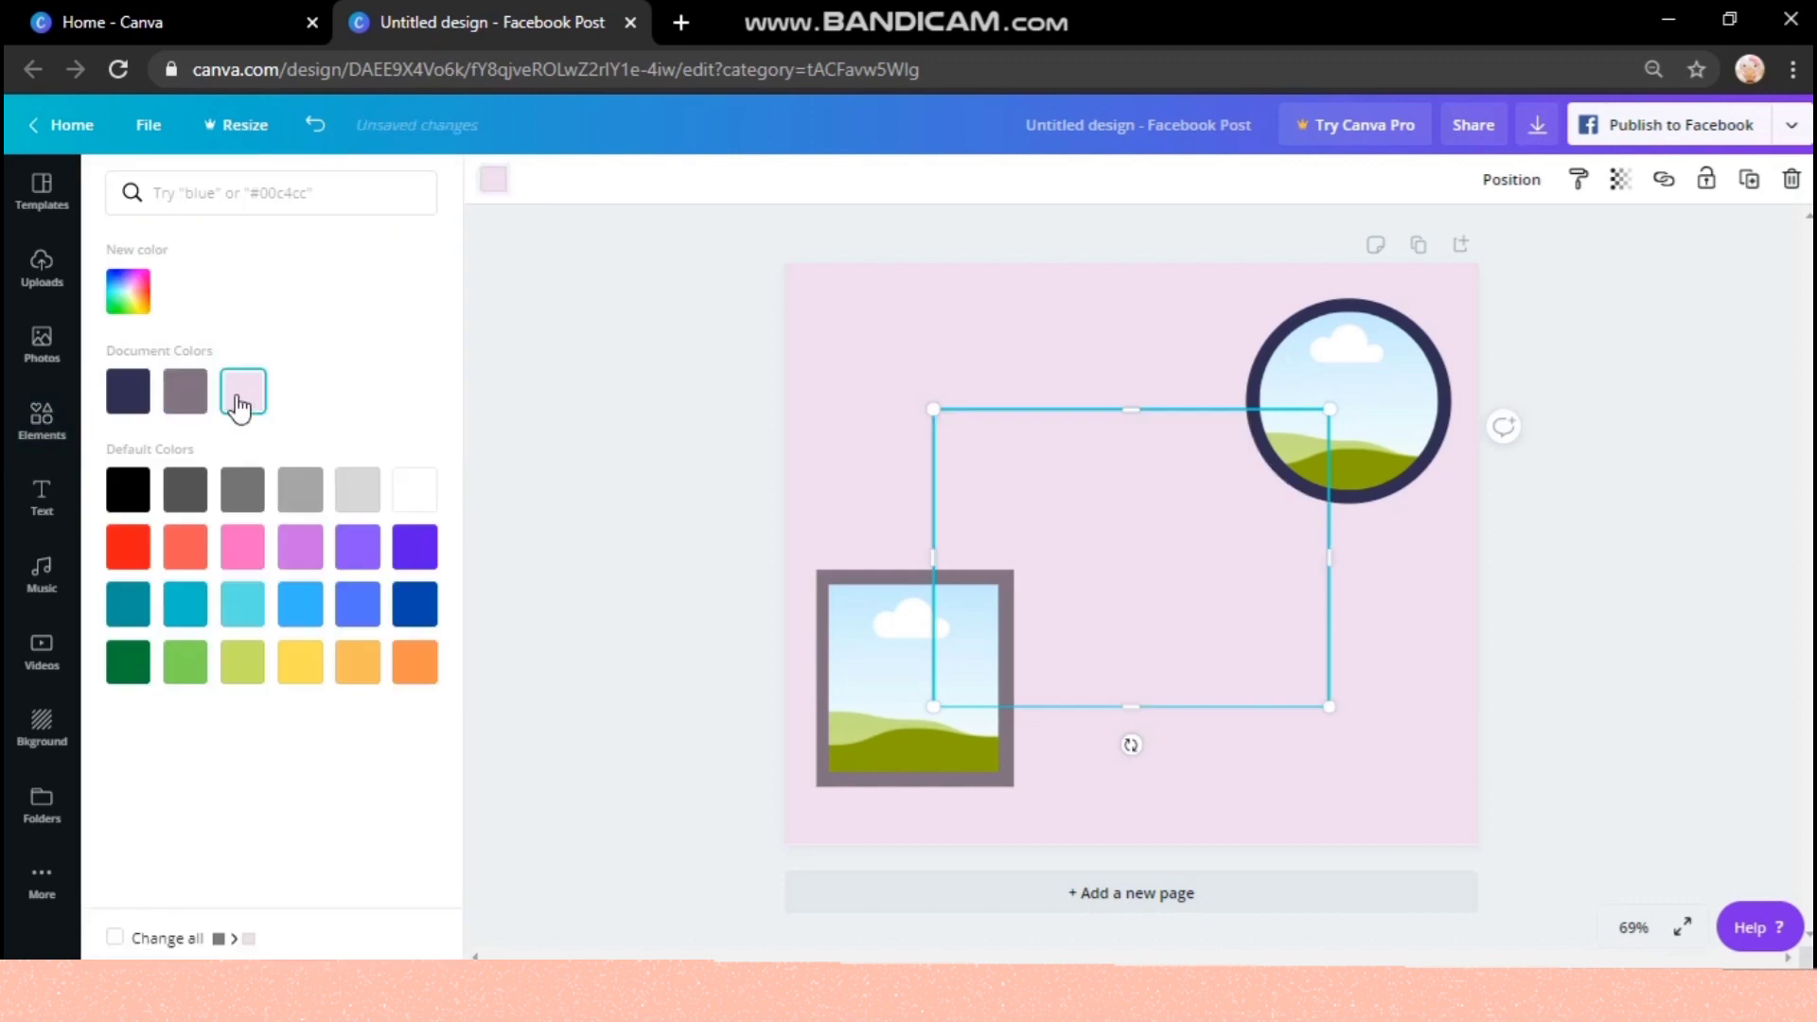
click(356, 490)
click(666, 512)
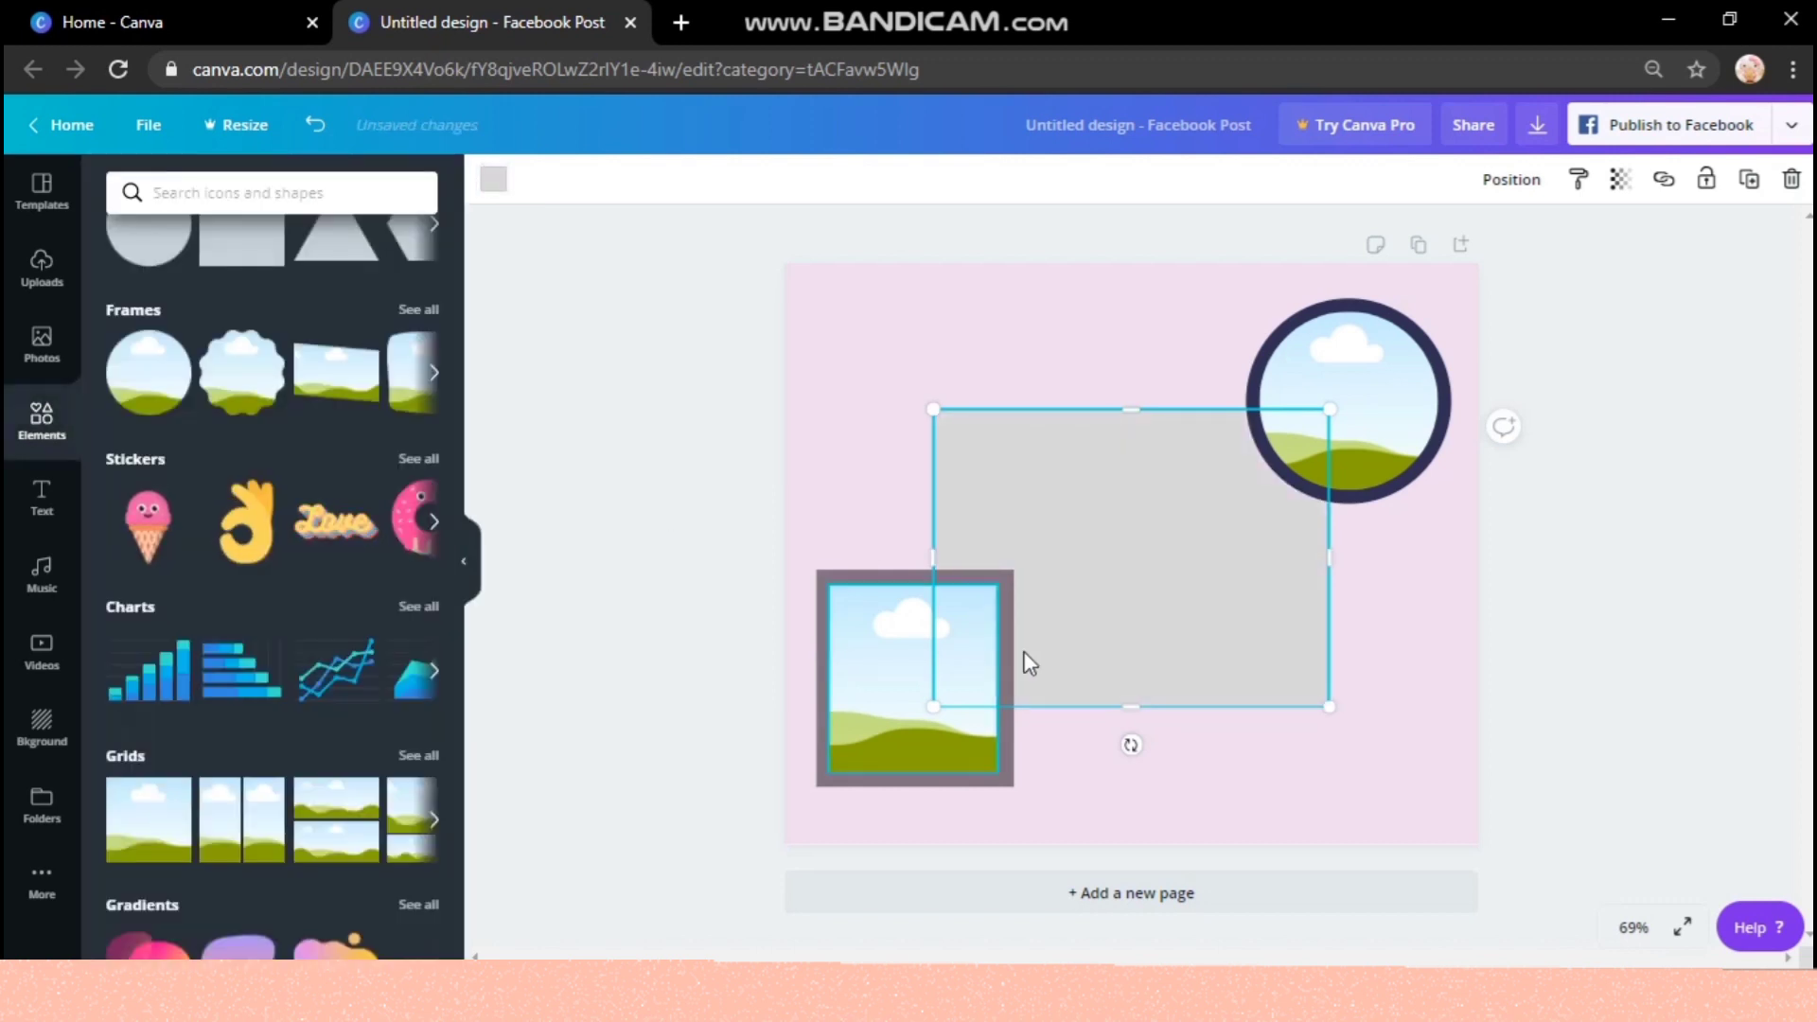
- Add another single-image grid, shrink it over the large grey rectangle and bring it forward in front of the rectangle
click(902, 700)
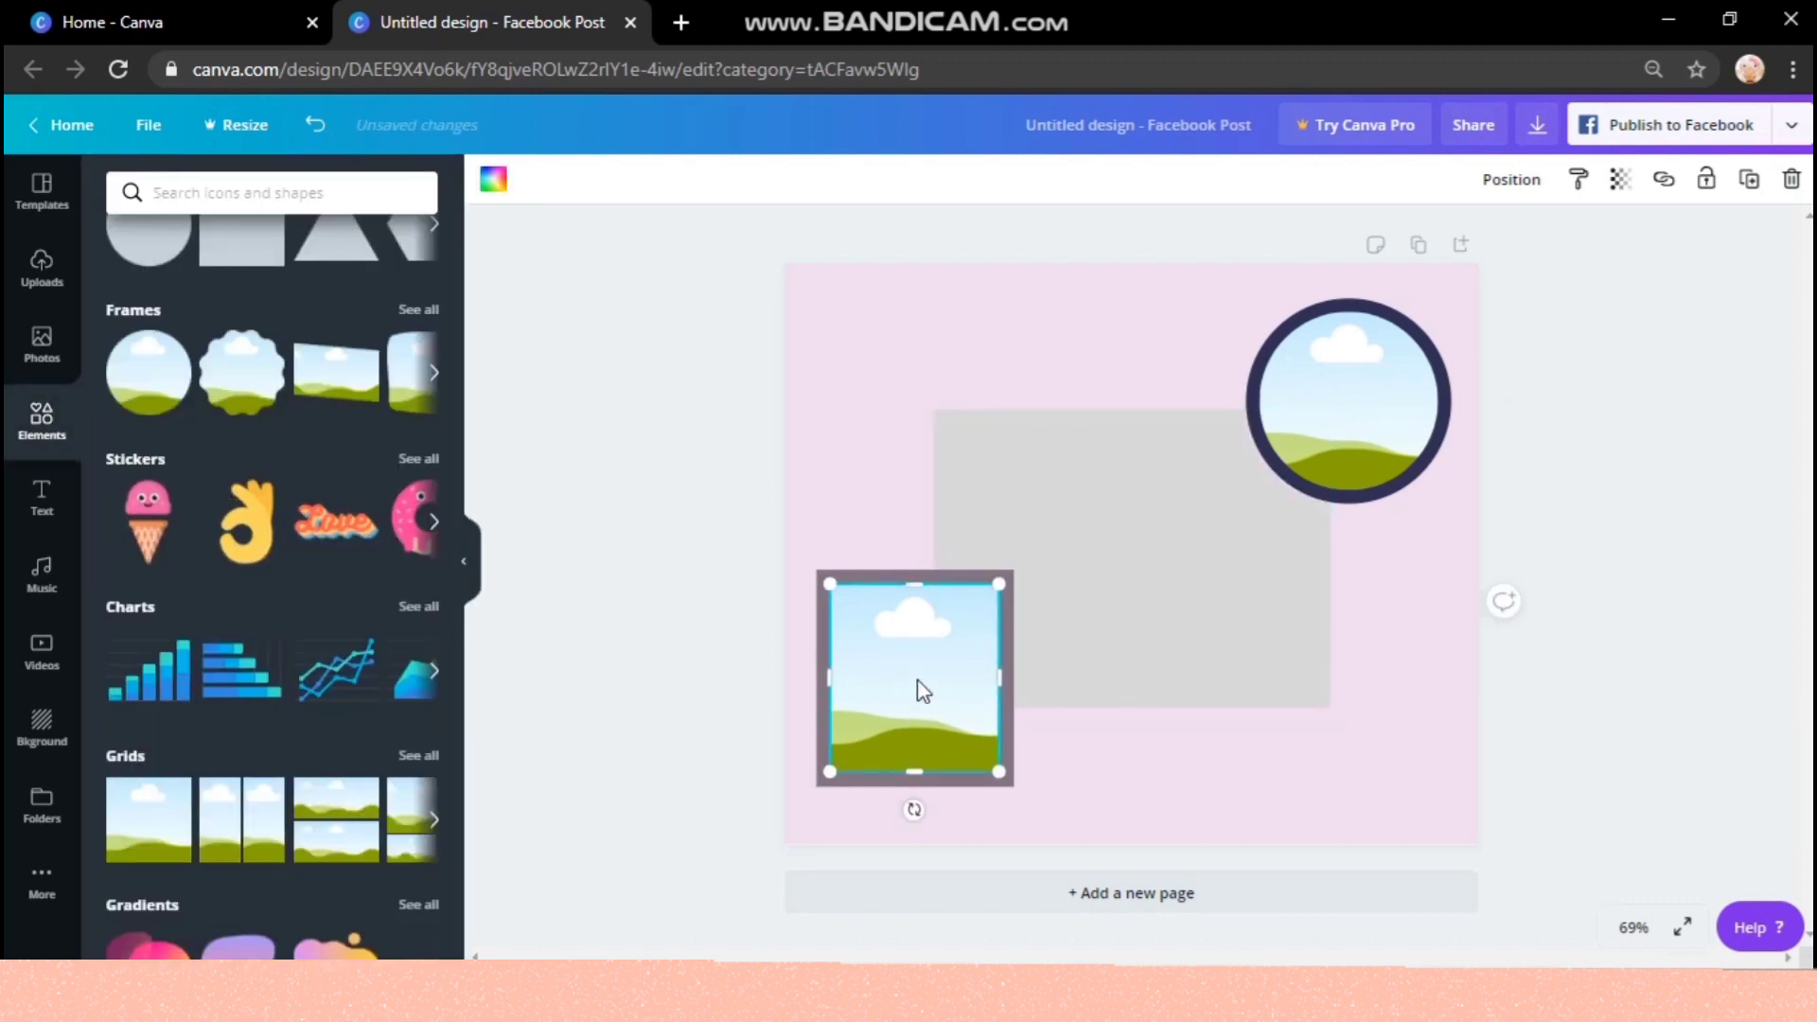
click(1153, 558)
click(166, 837)
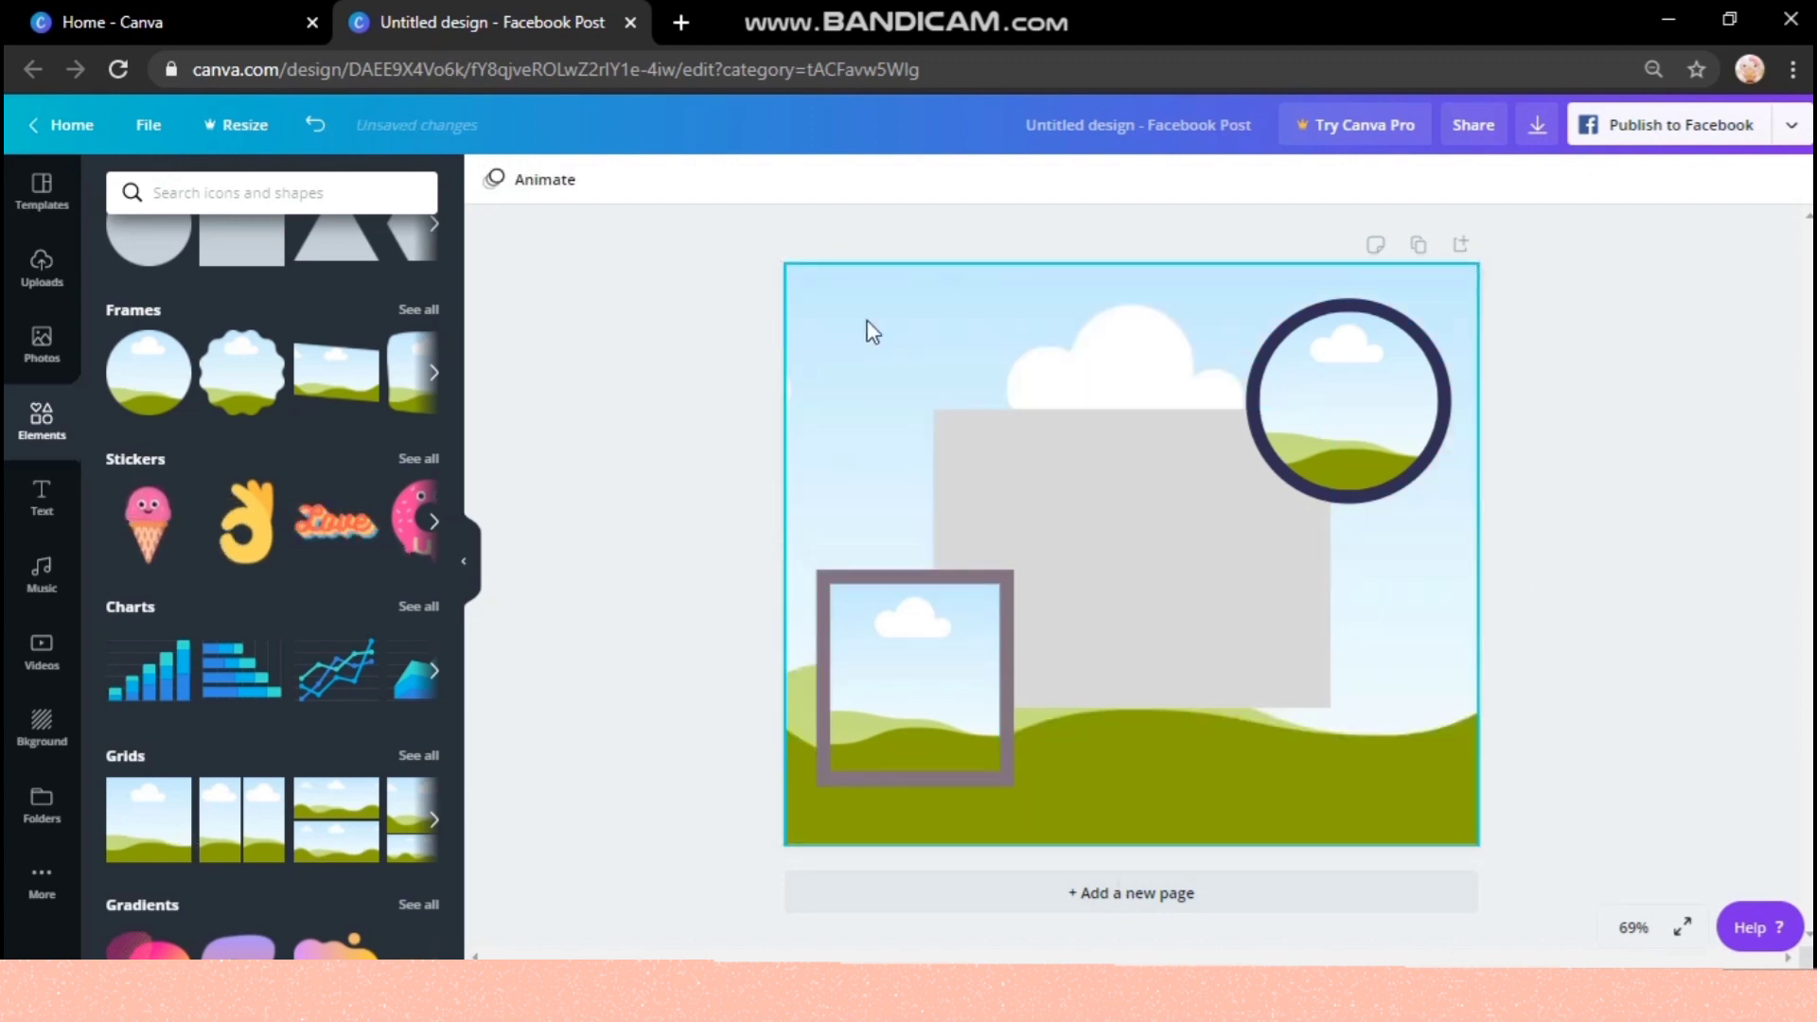
drag(789, 278, 1116, 613)
click(1513, 180)
click(1230, 244)
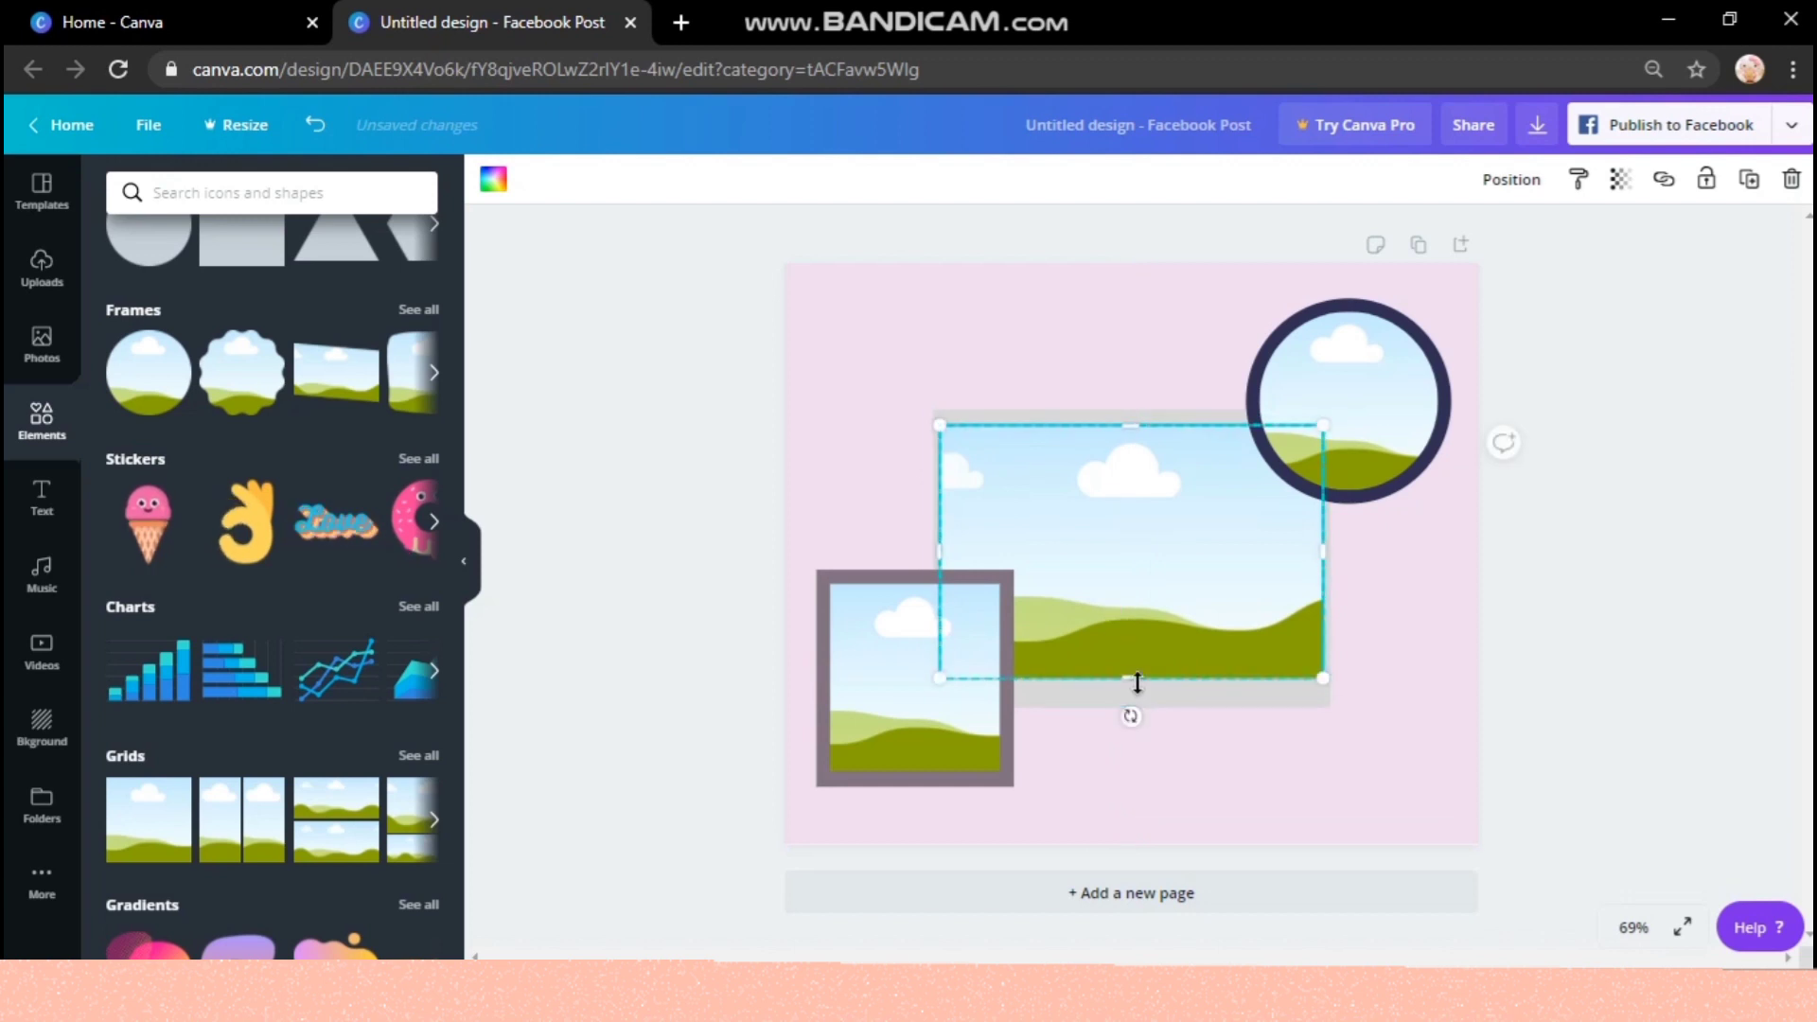
- Adjust the large grid's height and width to leave an even grey border around it
drag(1132, 678, 1133, 694)
drag(1323, 573, 1306, 569)
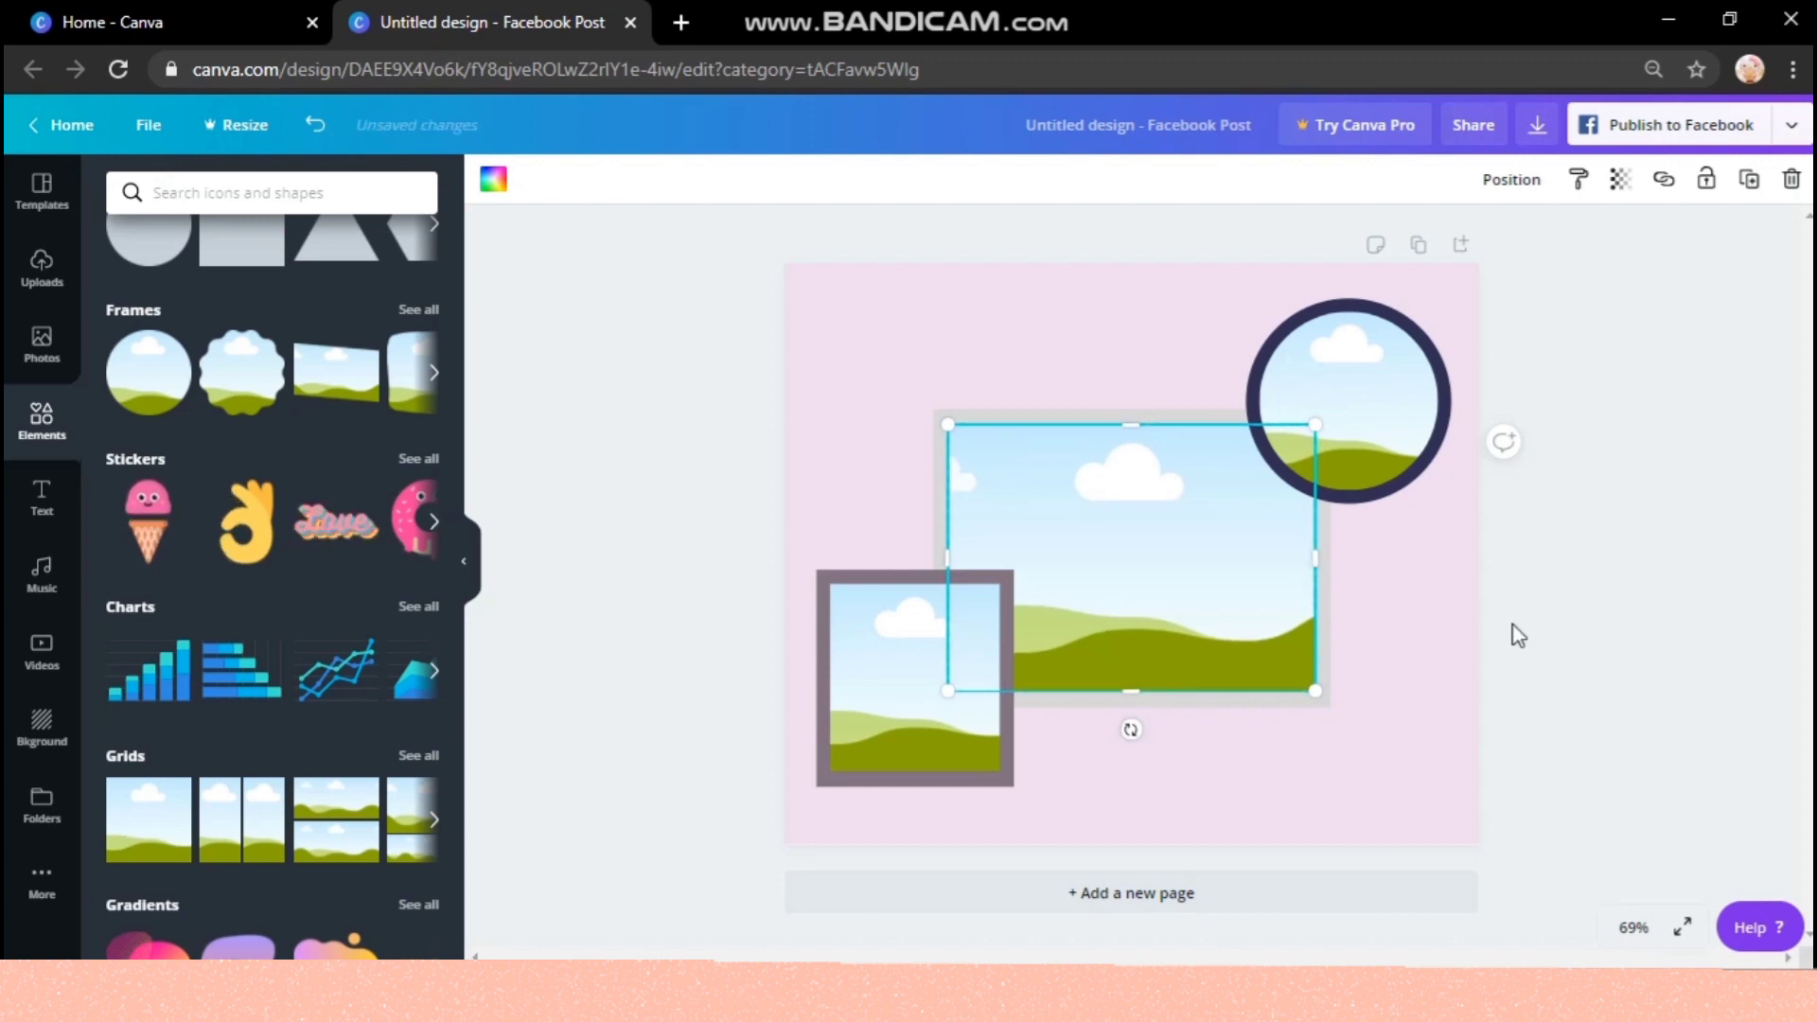
click(1562, 625)
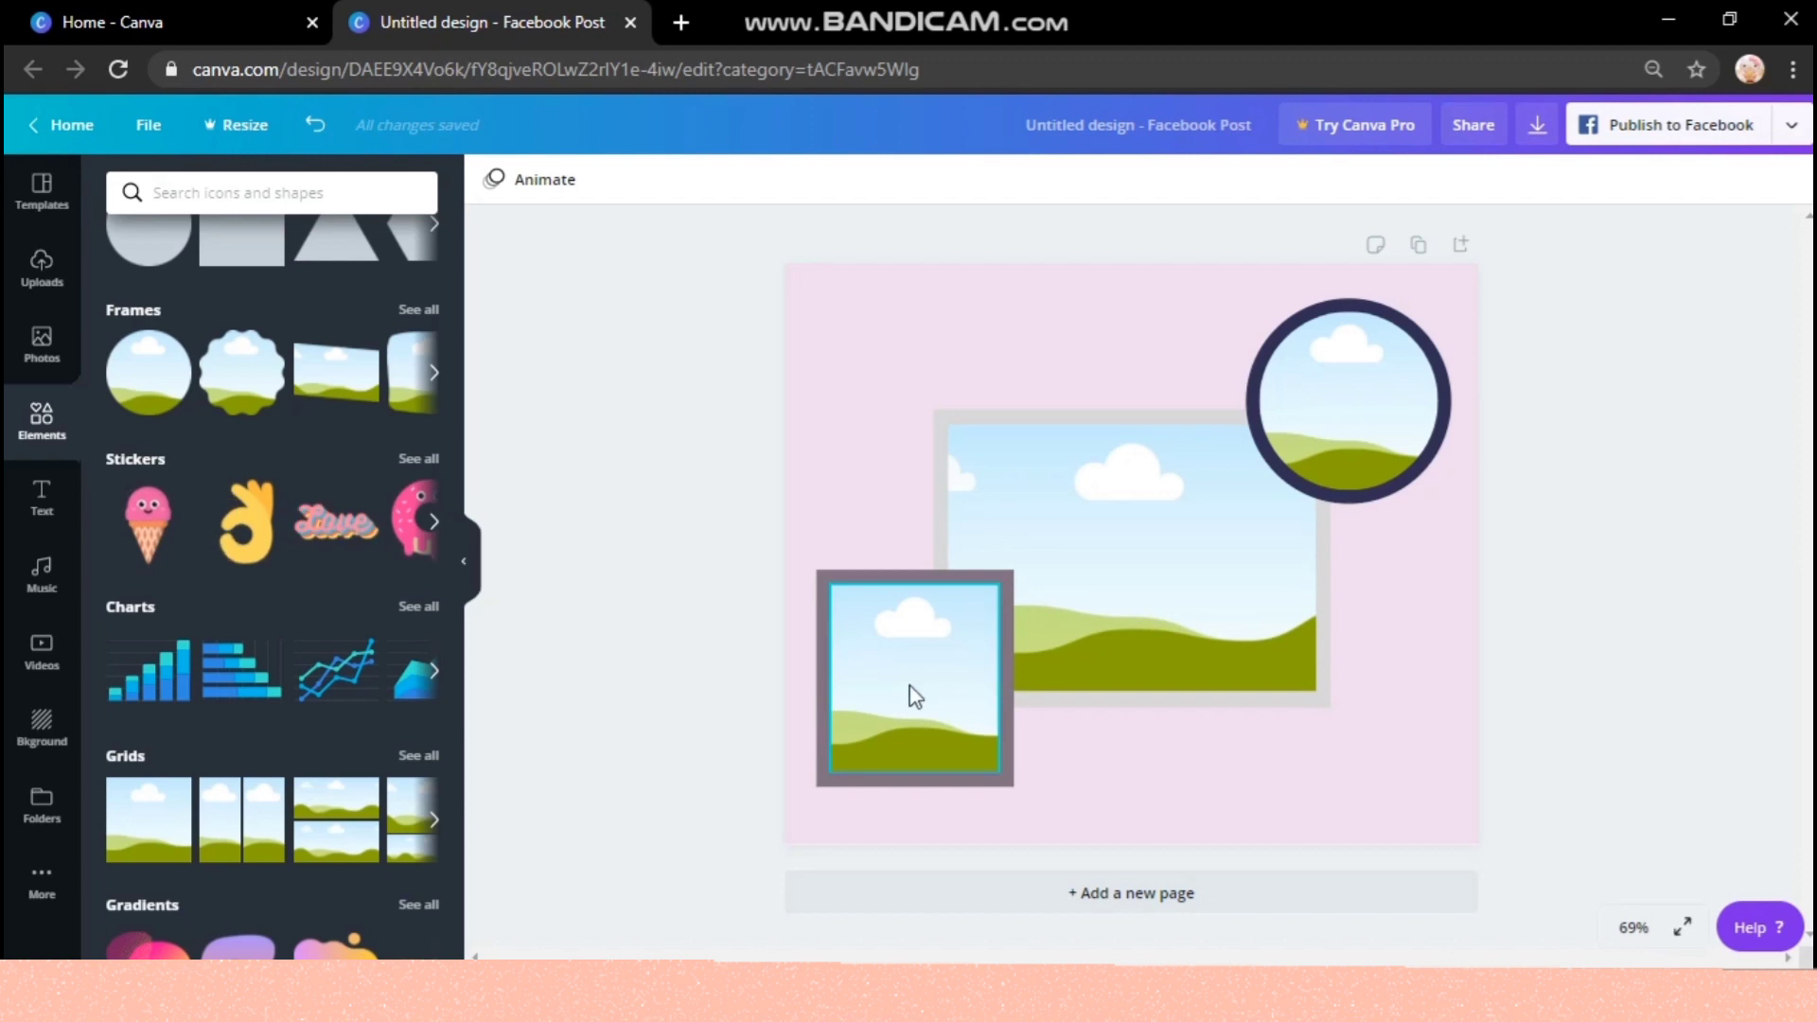
- Upload the three photos listed under Earlier this week in the Downloads folder
click(42, 285)
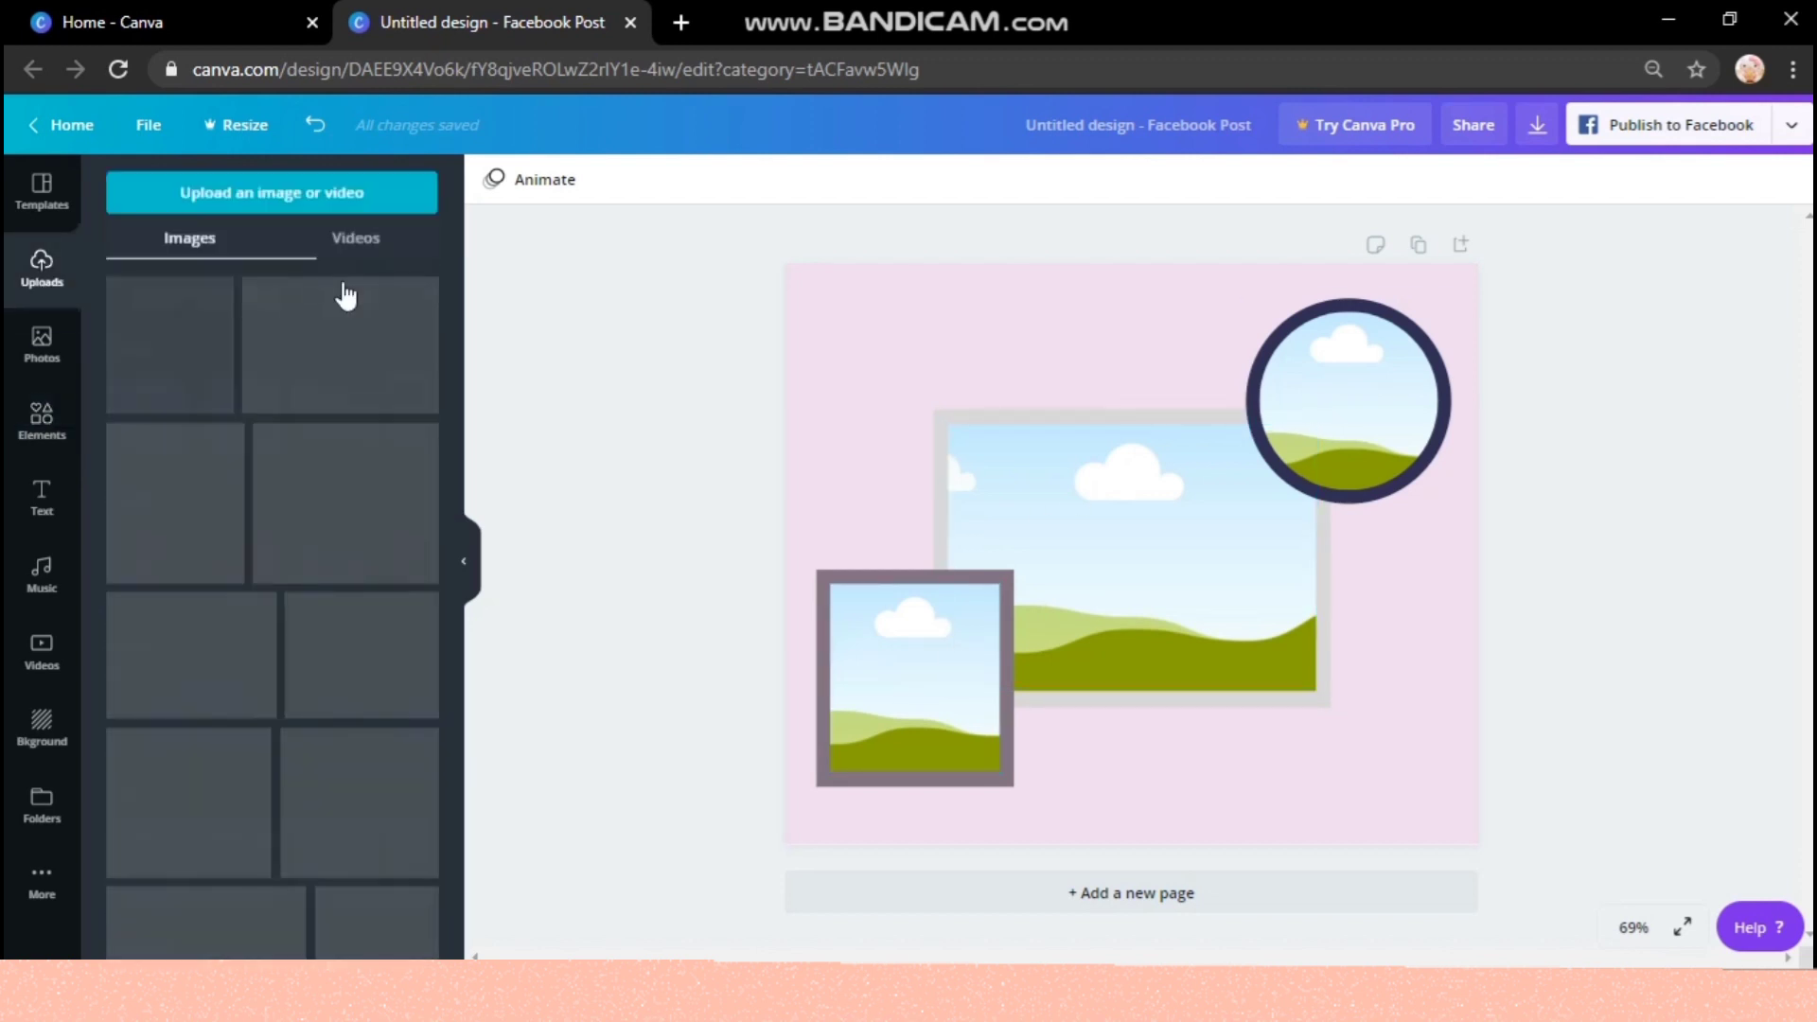
click(34, 358)
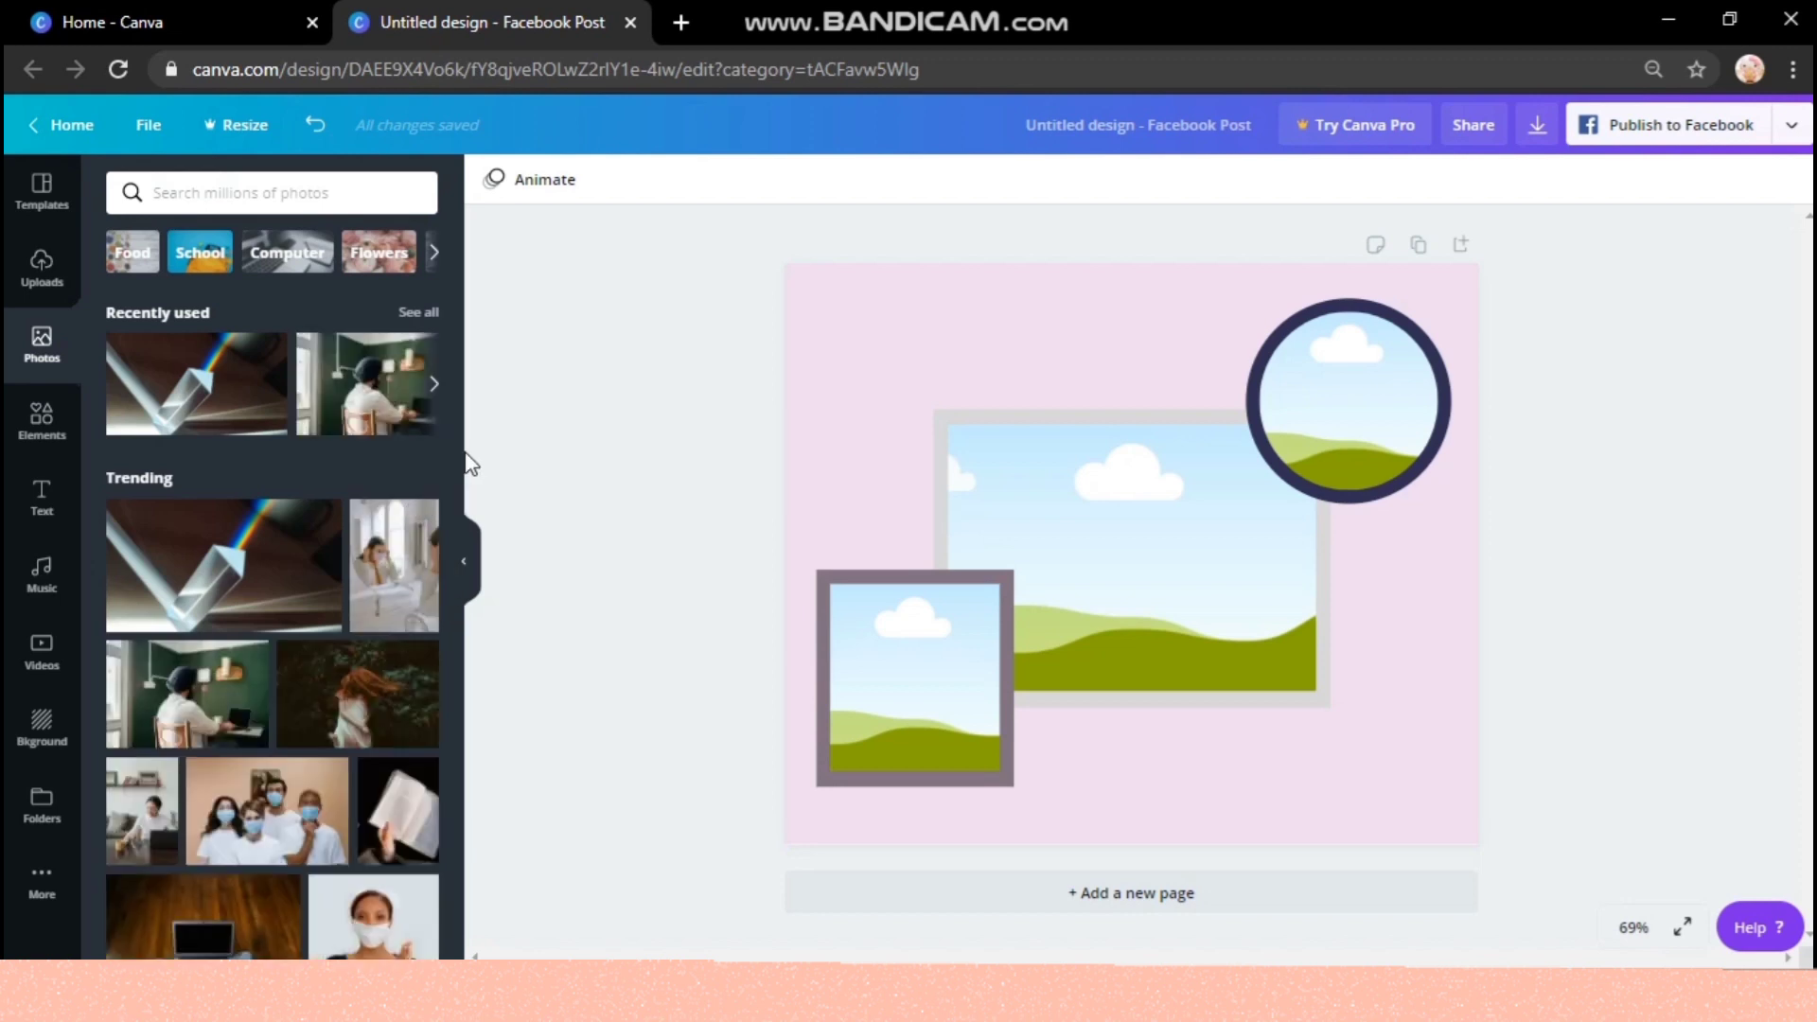
click(42, 272)
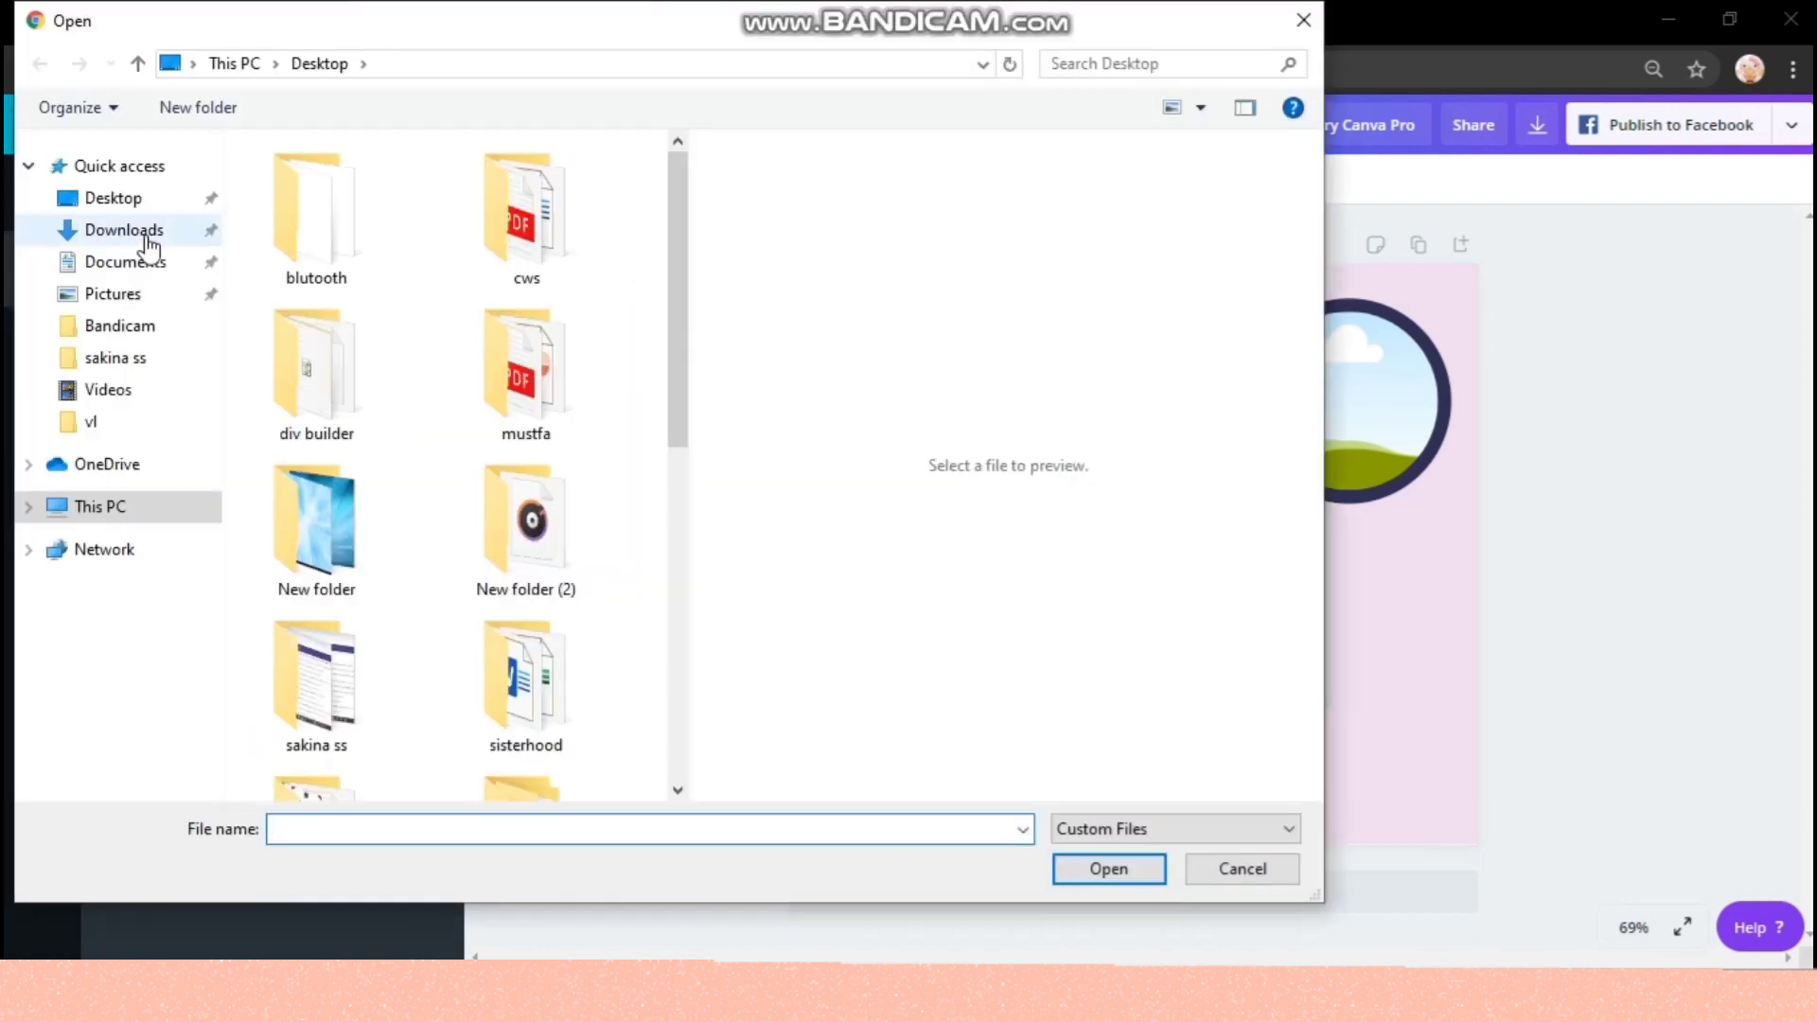
click(146, 236)
drag(626, 435, 312, 617)
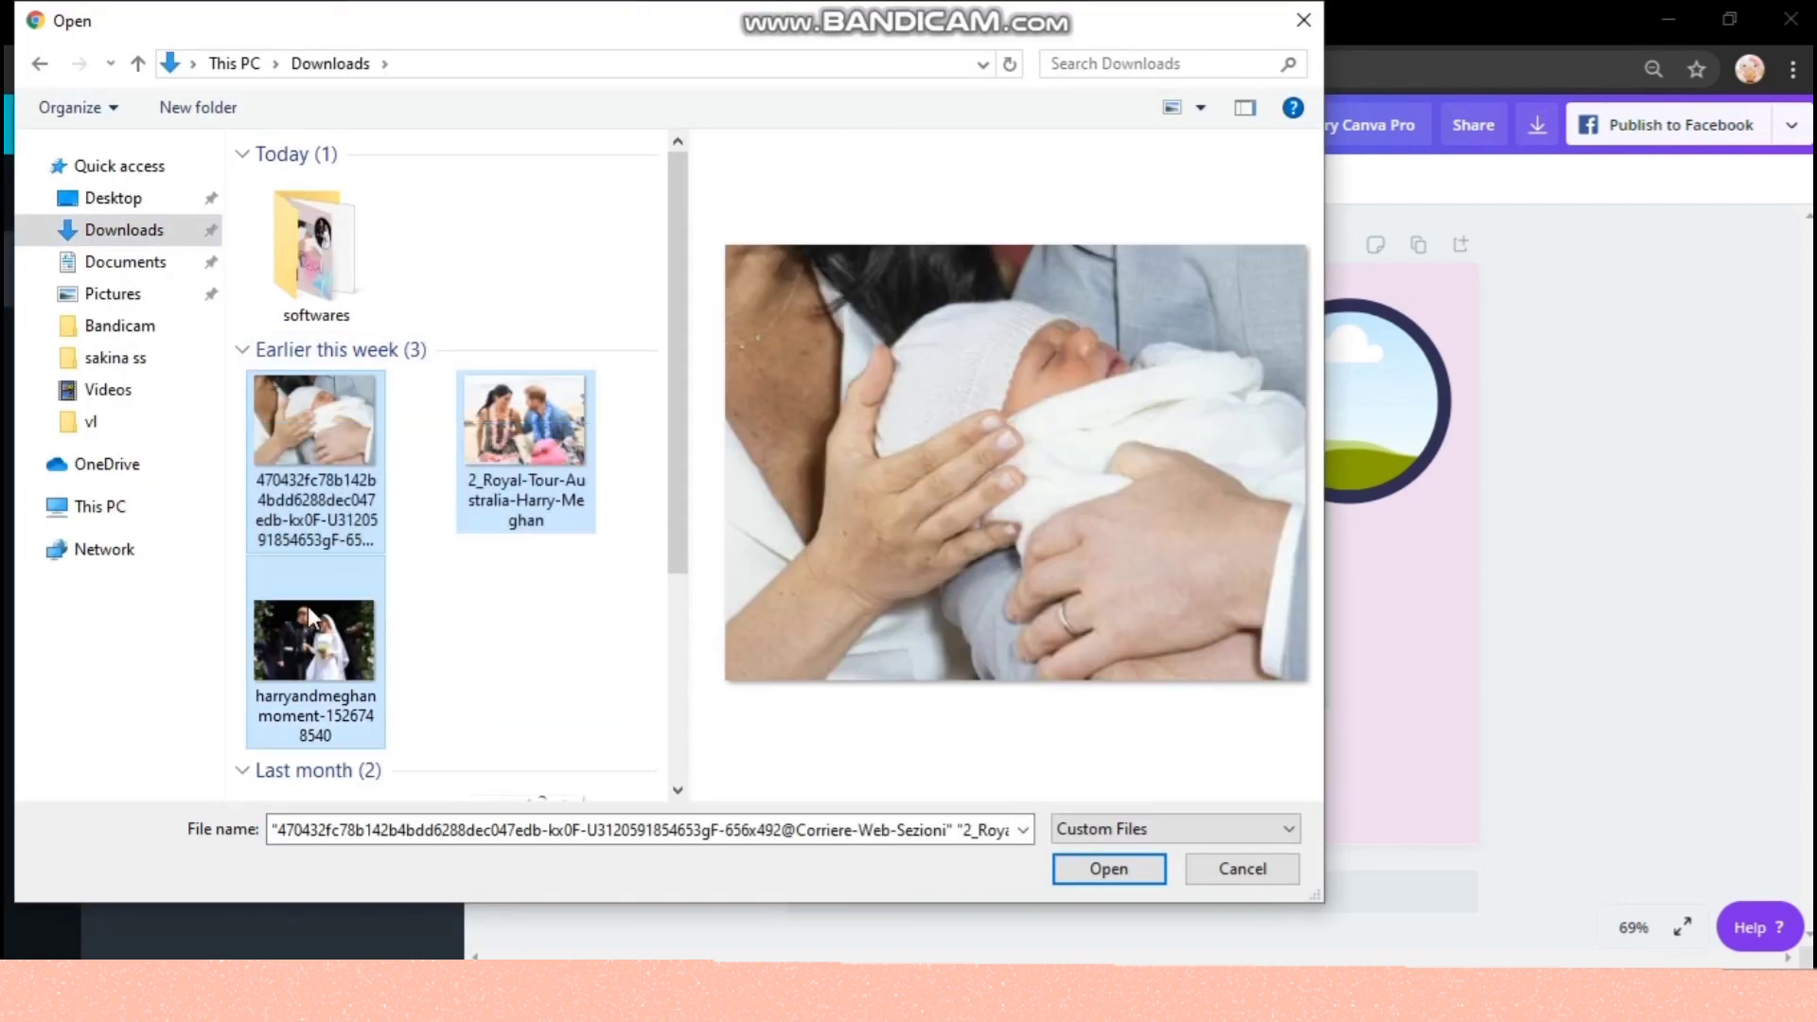
click(1144, 867)
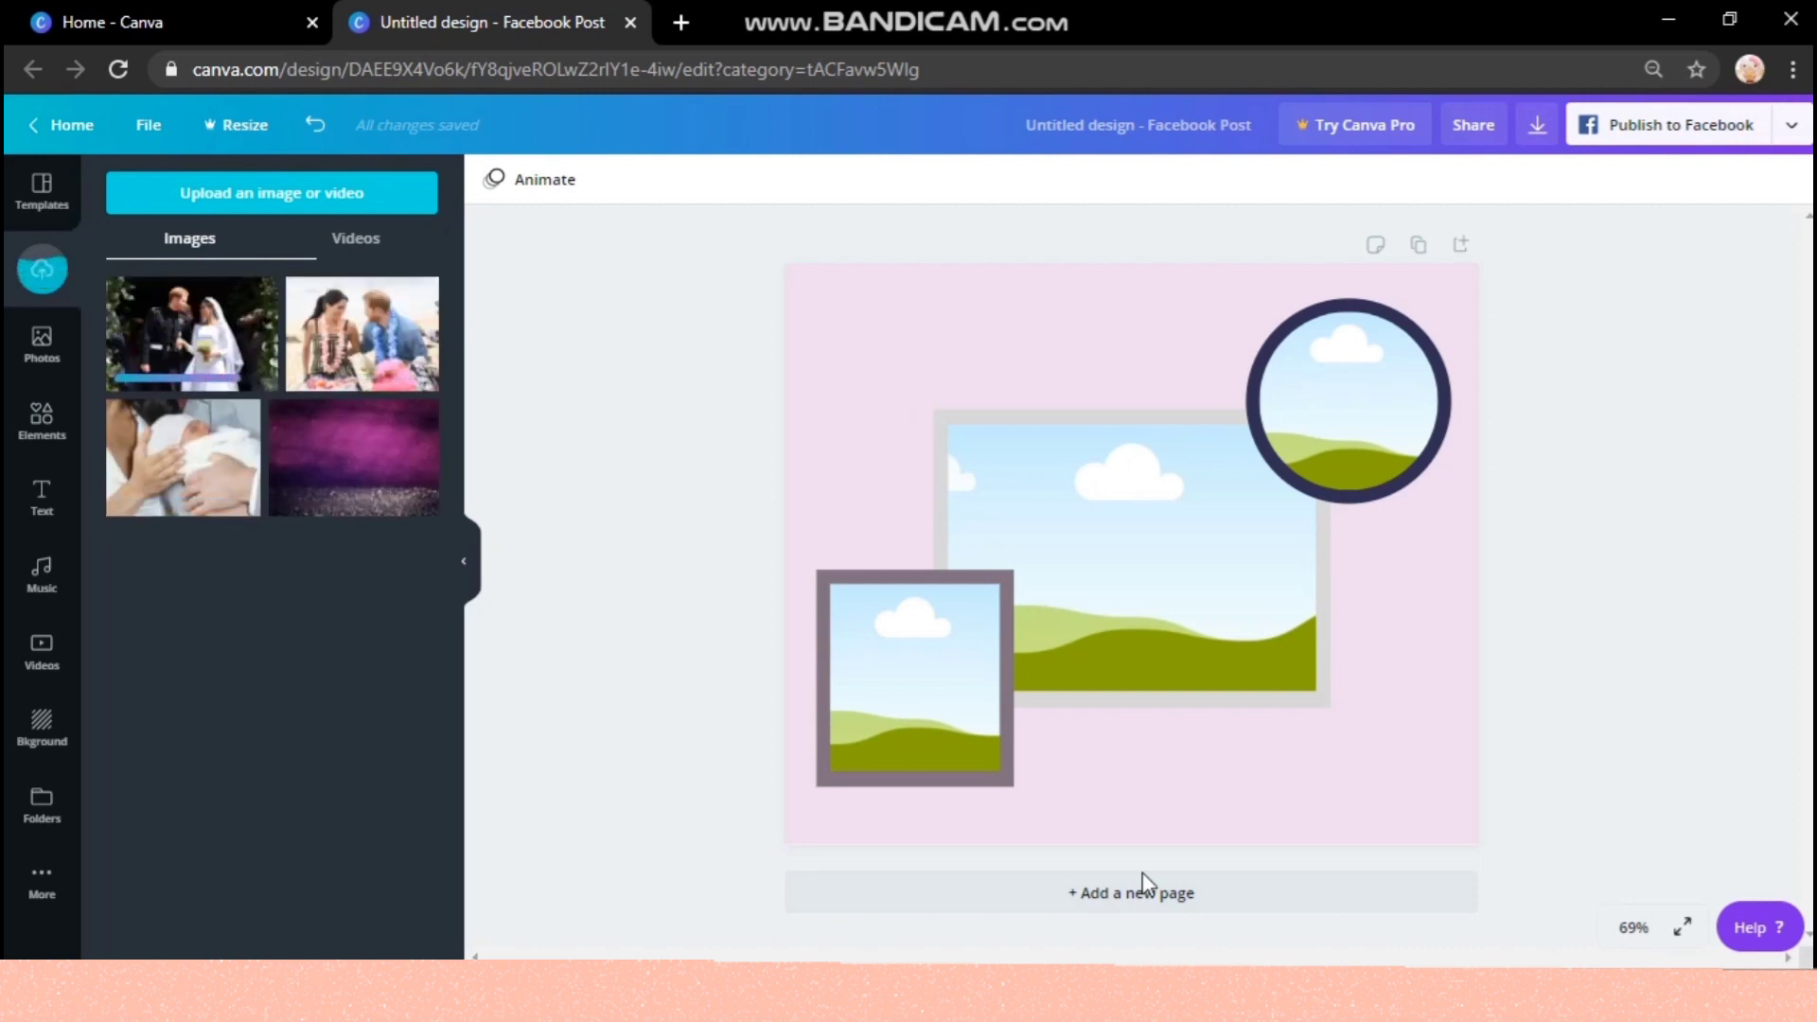
- Fill the frames with the uploads: baby photo in the large grid, seated couple in the small one, wedding photo in the circle
click(233, 468)
drag(1100, 555, 926, 666)
click(317, 331)
double_click(924, 667)
click(709, 640)
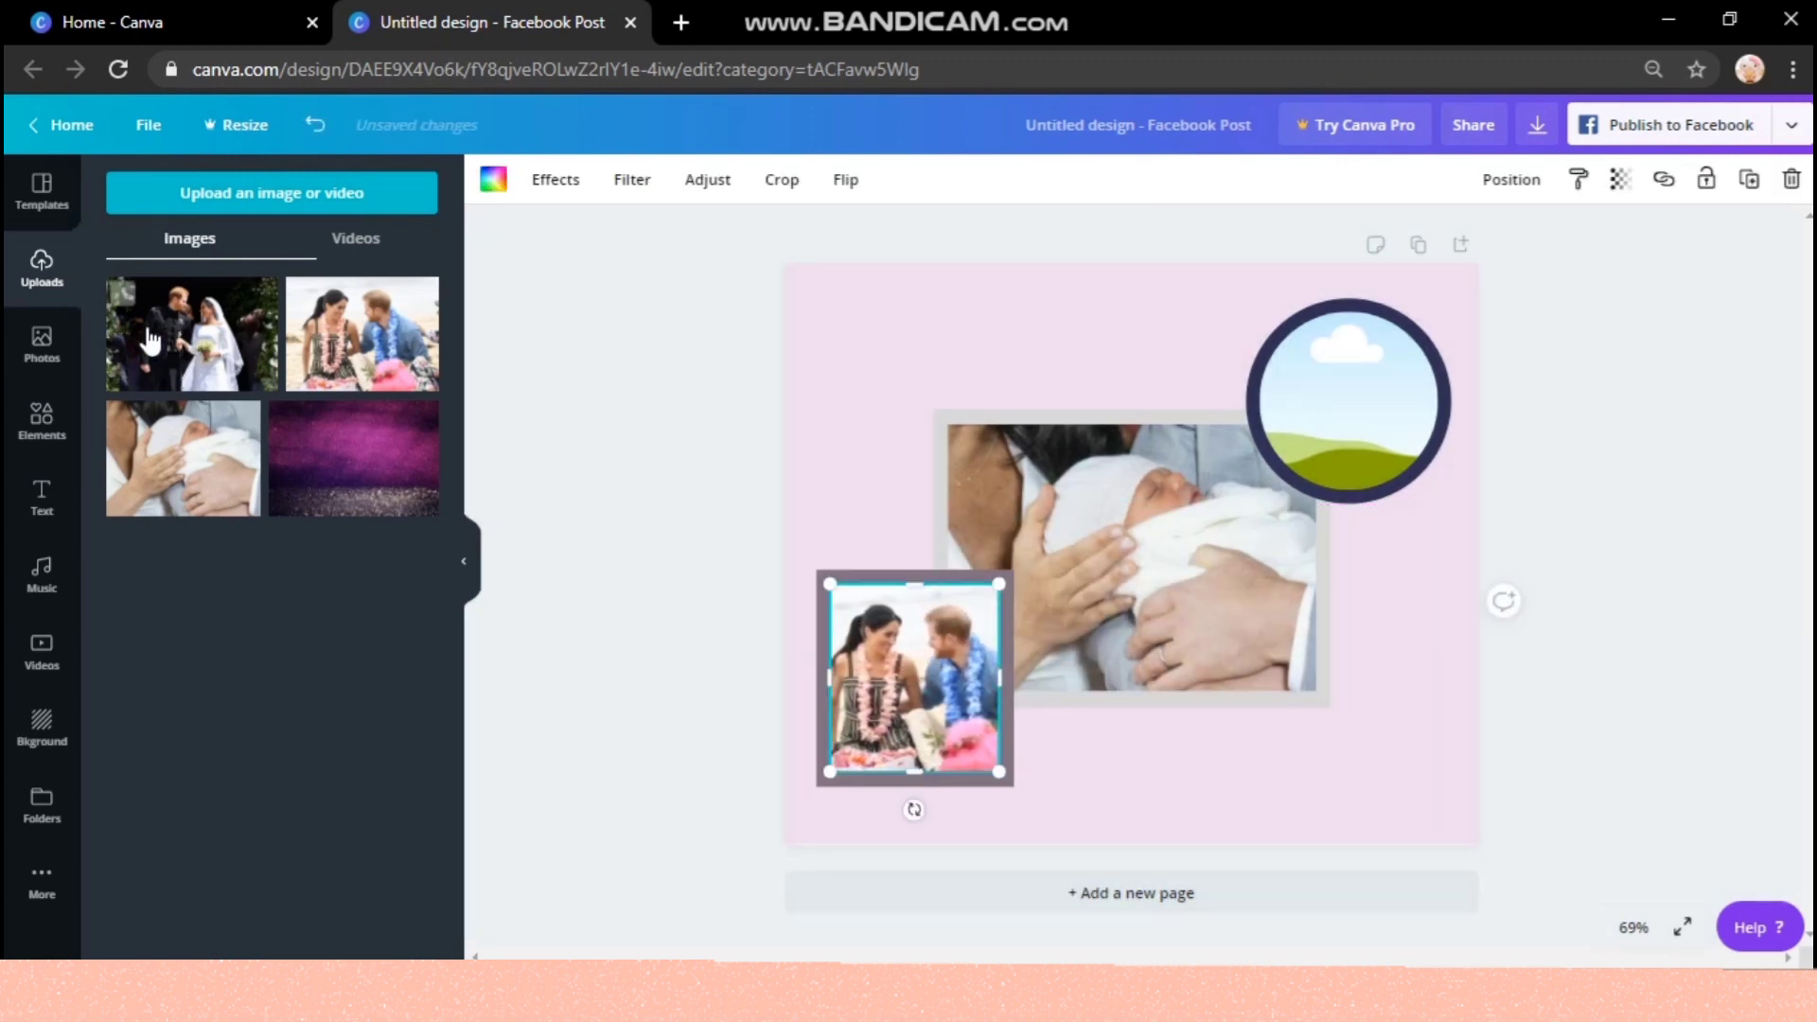
click(180, 355)
drag(1148, 479, 1317, 371)
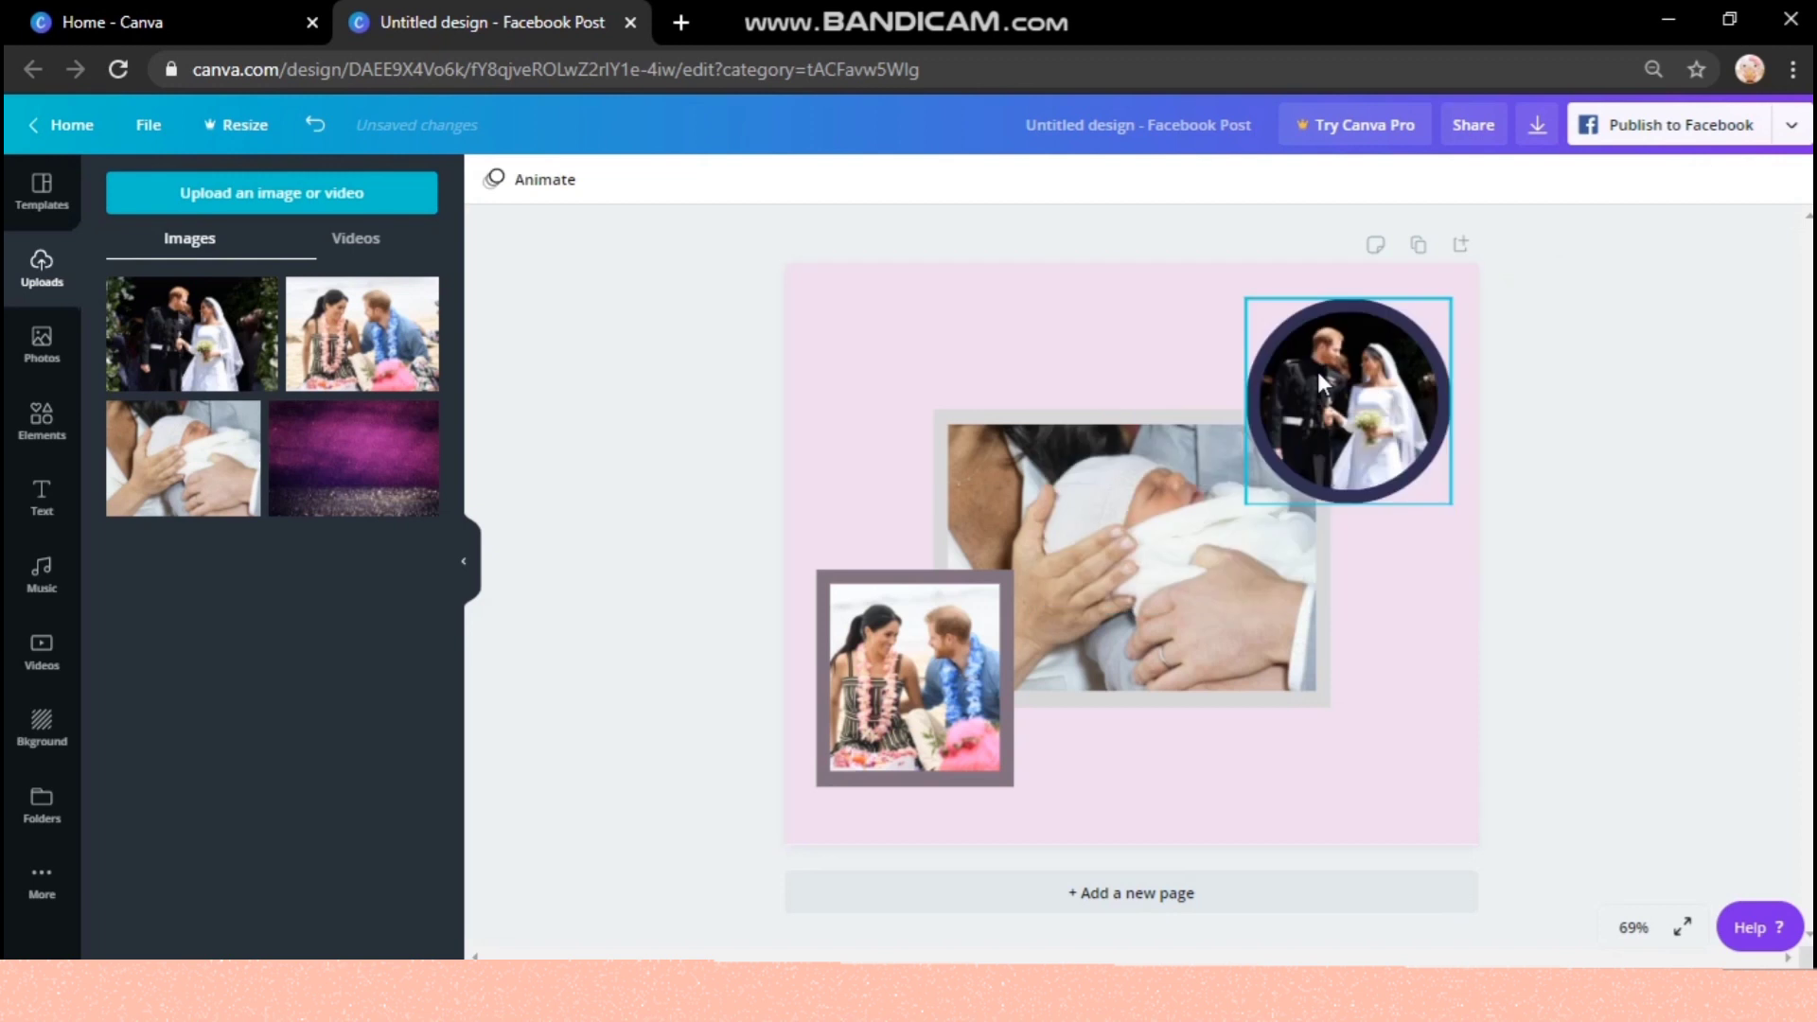
- Recolour the ring around the wedding photo with the light tan from the baby photo's colours
click(1282, 327)
click(493, 179)
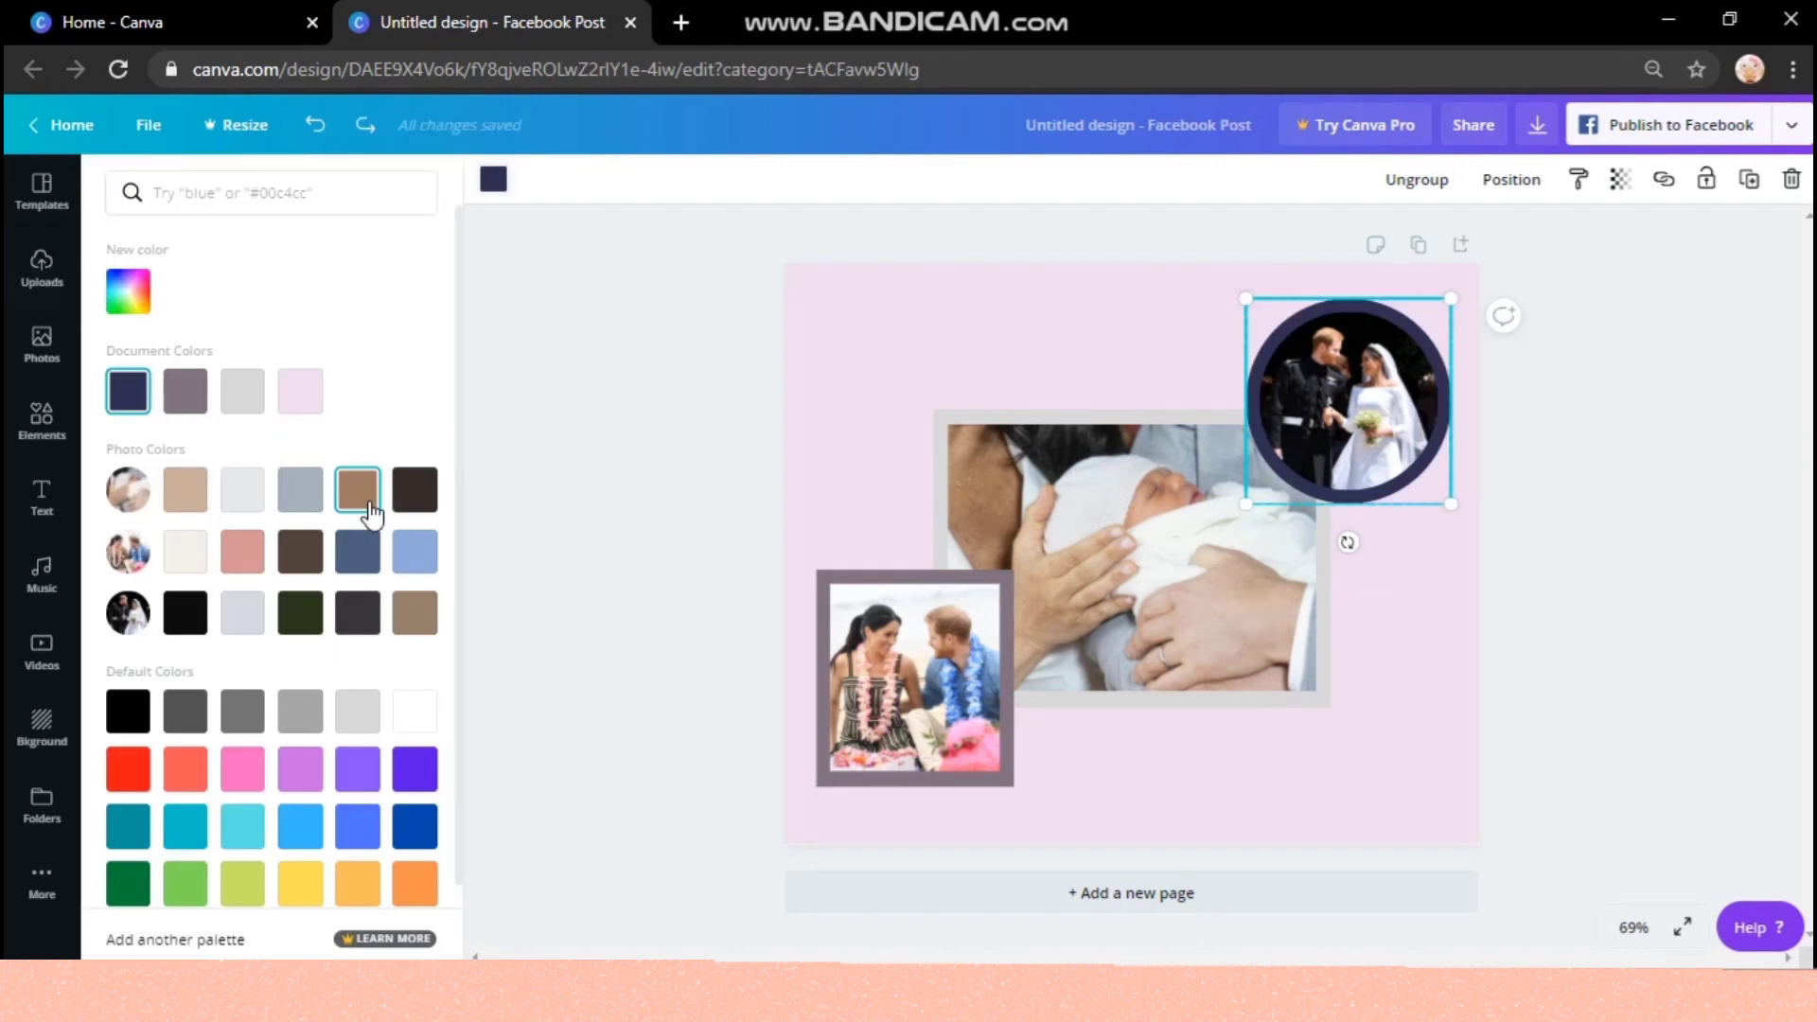
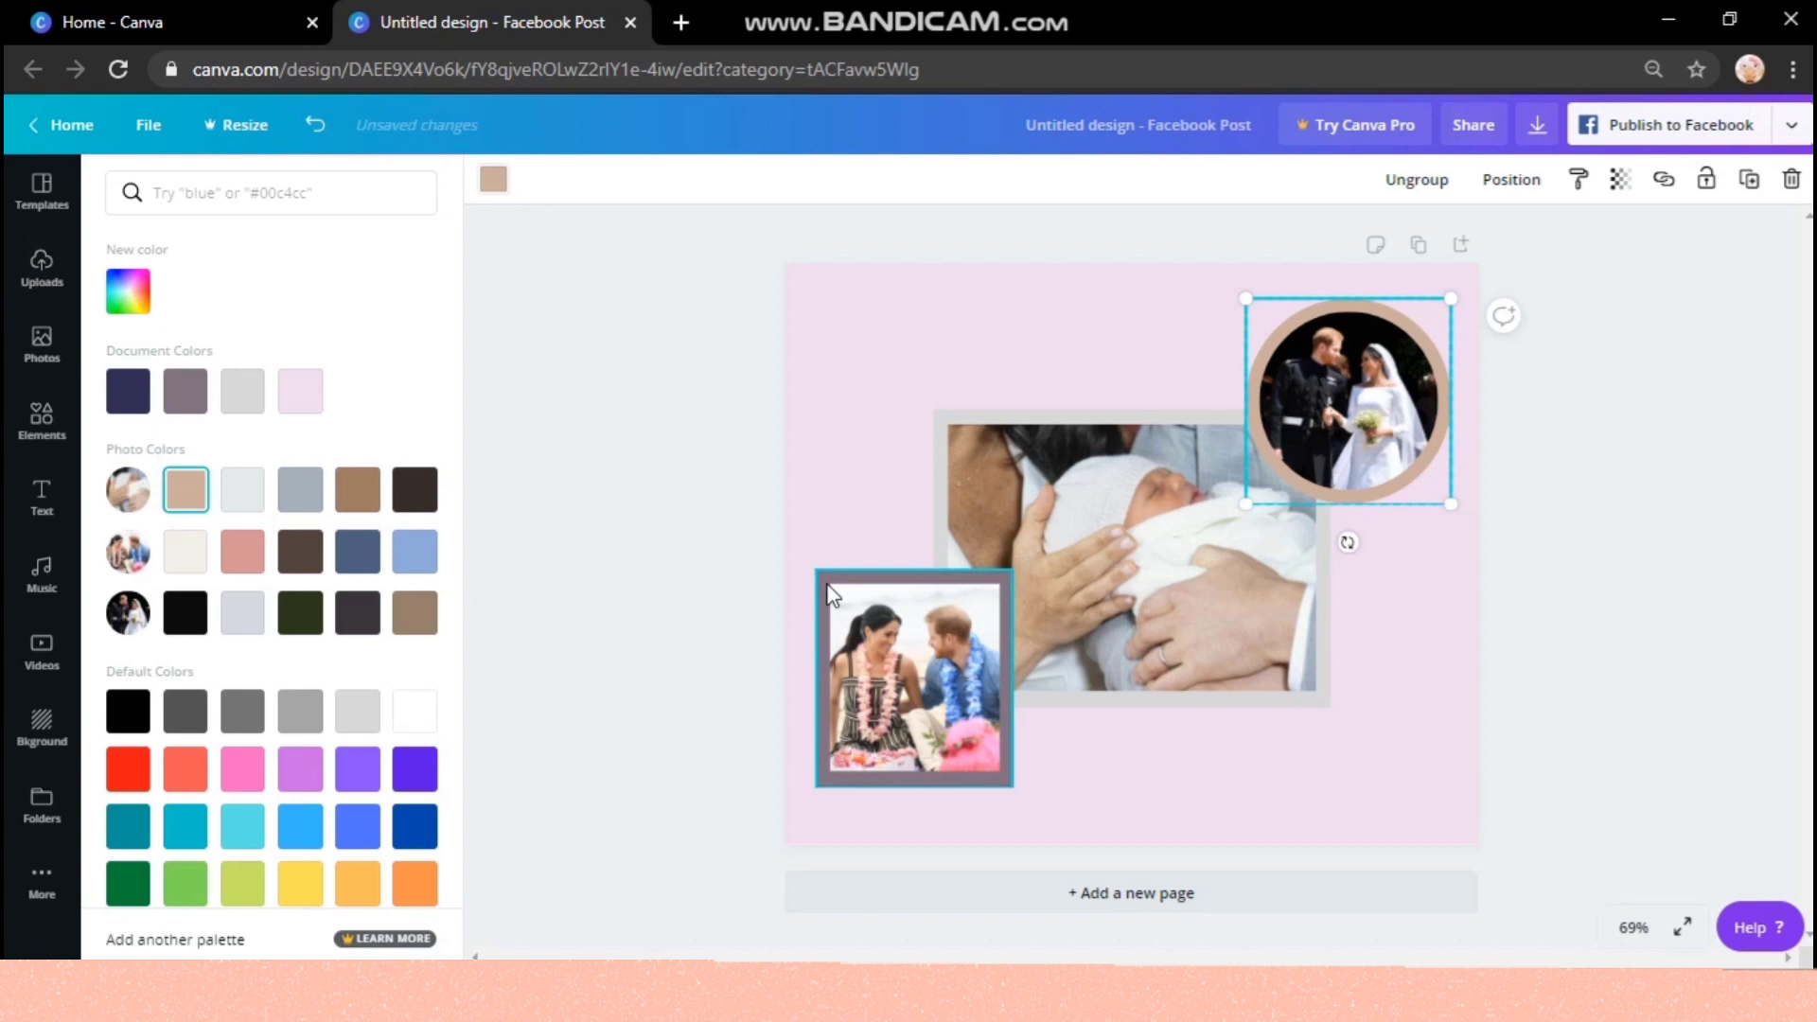
- Recolour the square border around the seated couple's photo to the custom dark teal #163b47
click(831, 594)
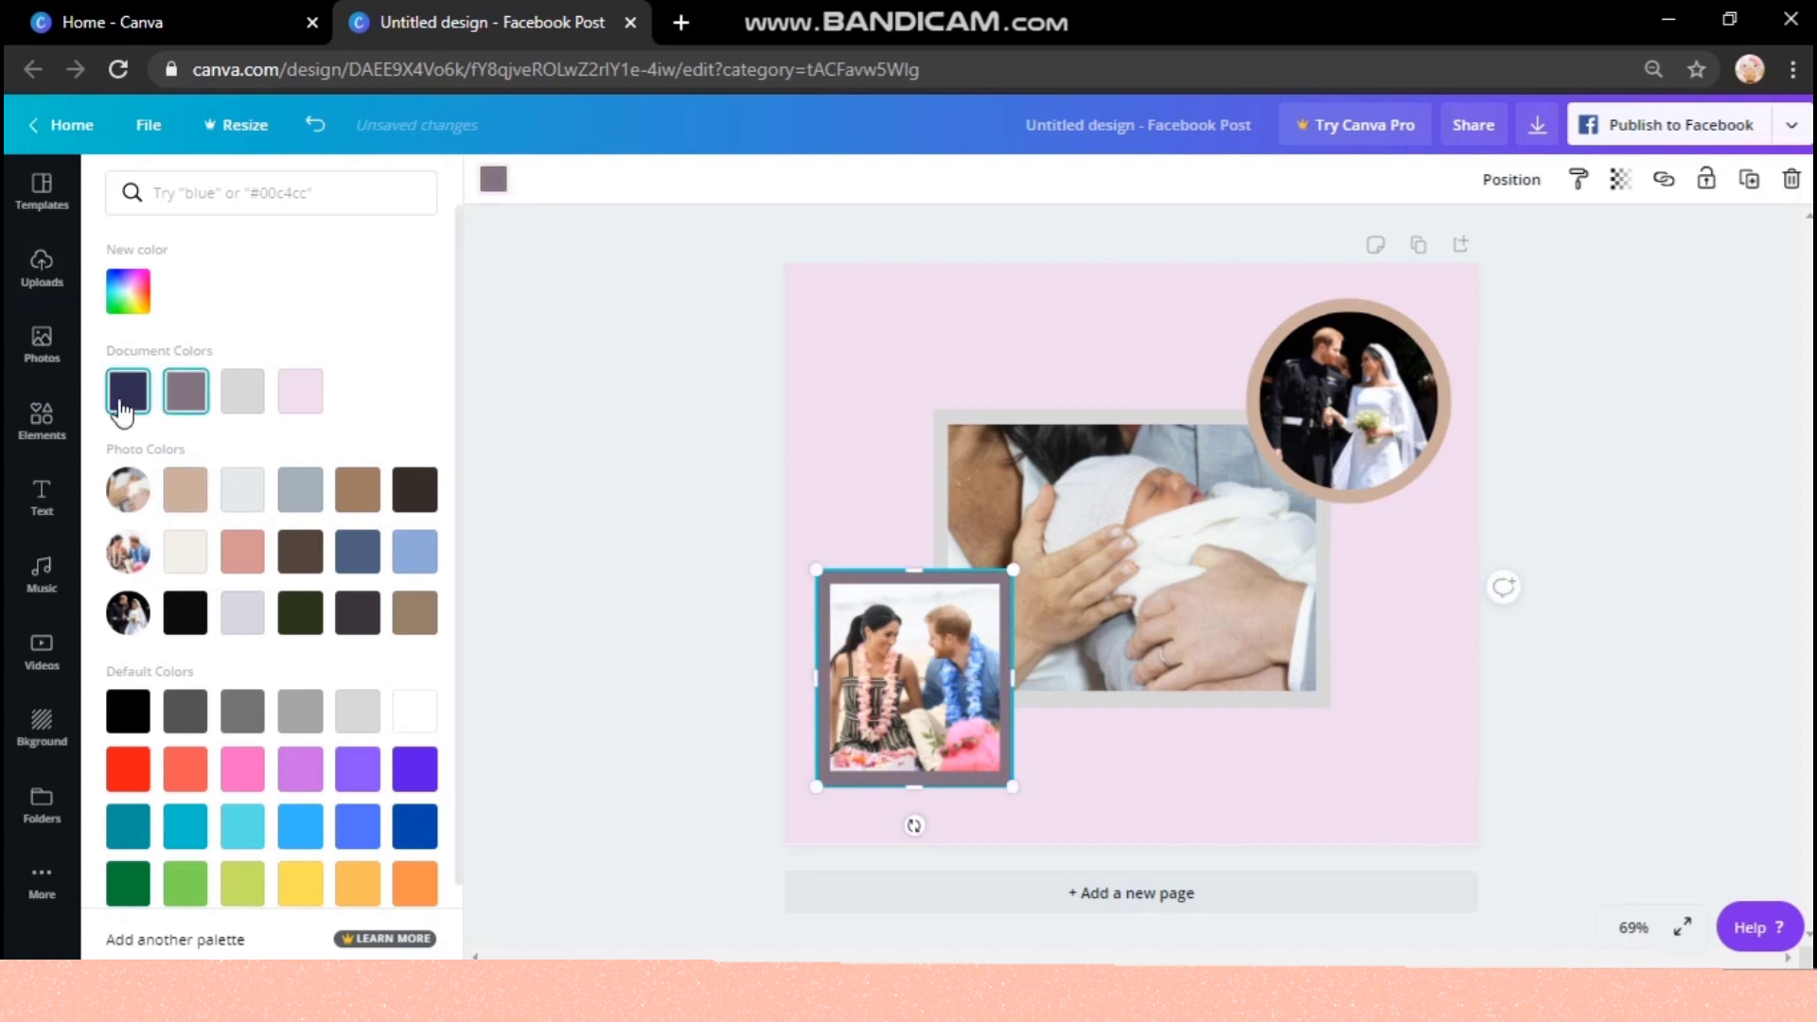
click(126, 395)
click(128, 291)
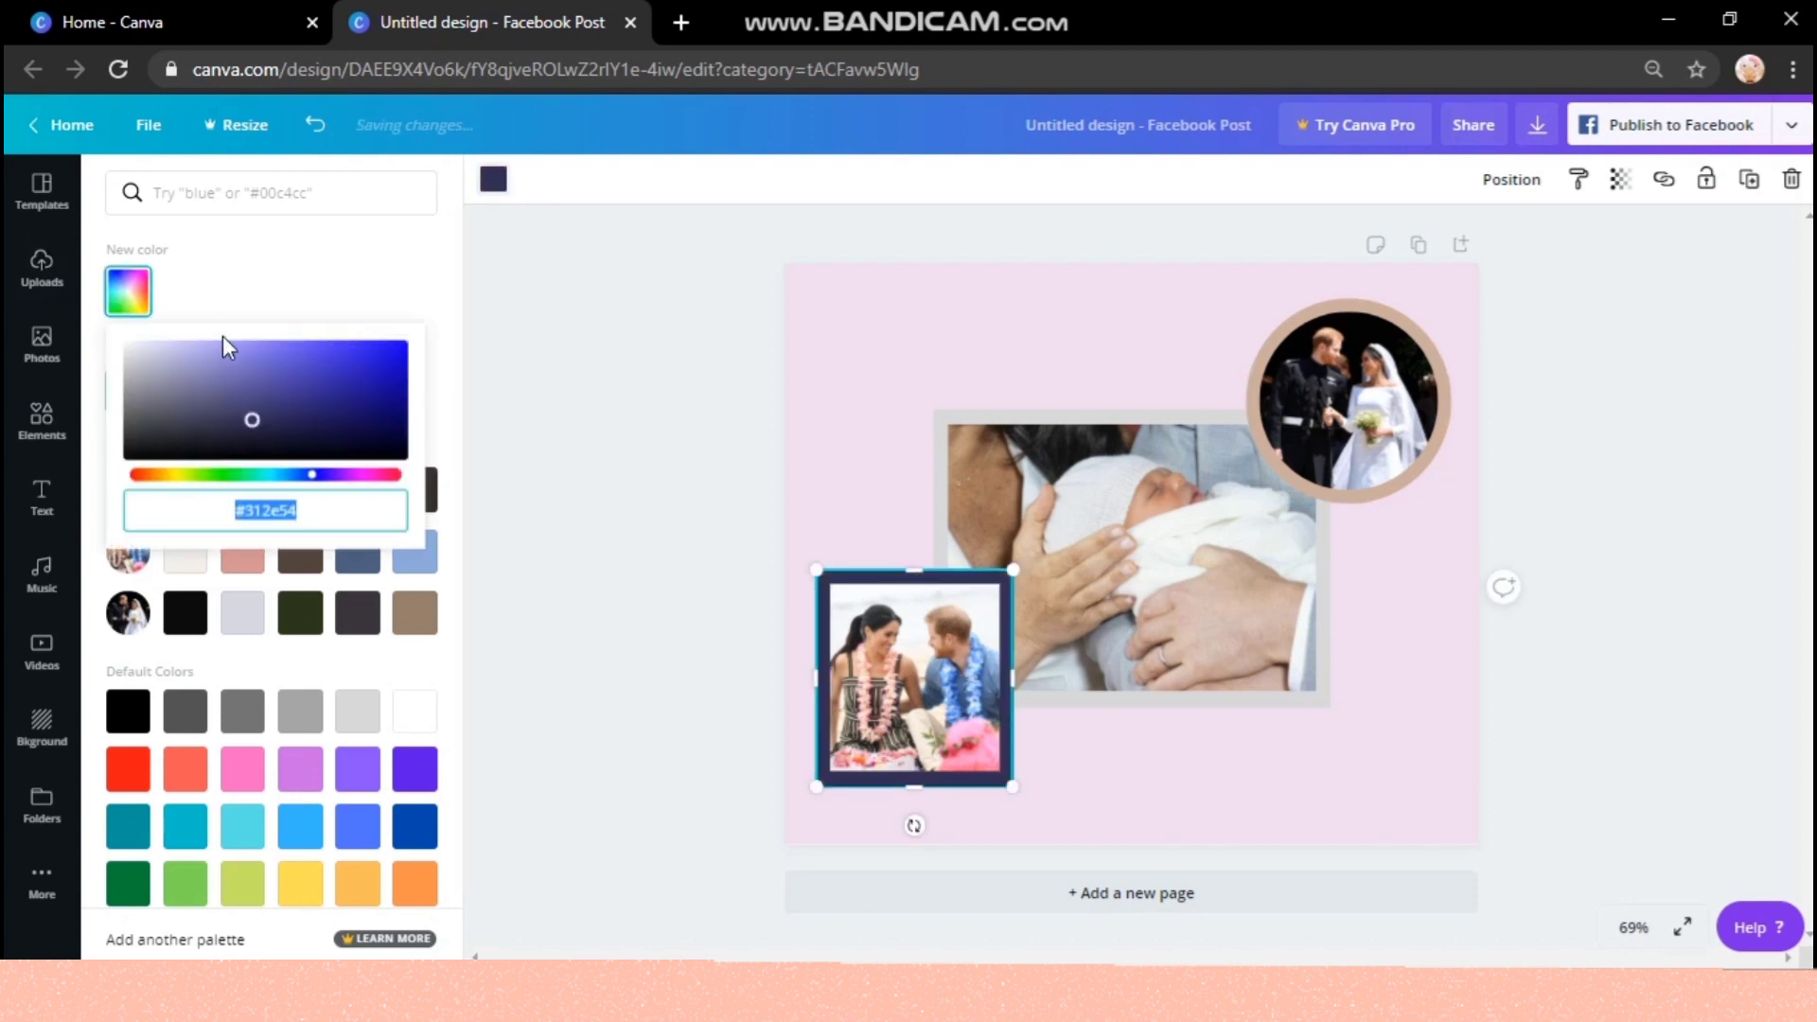
click(279, 474)
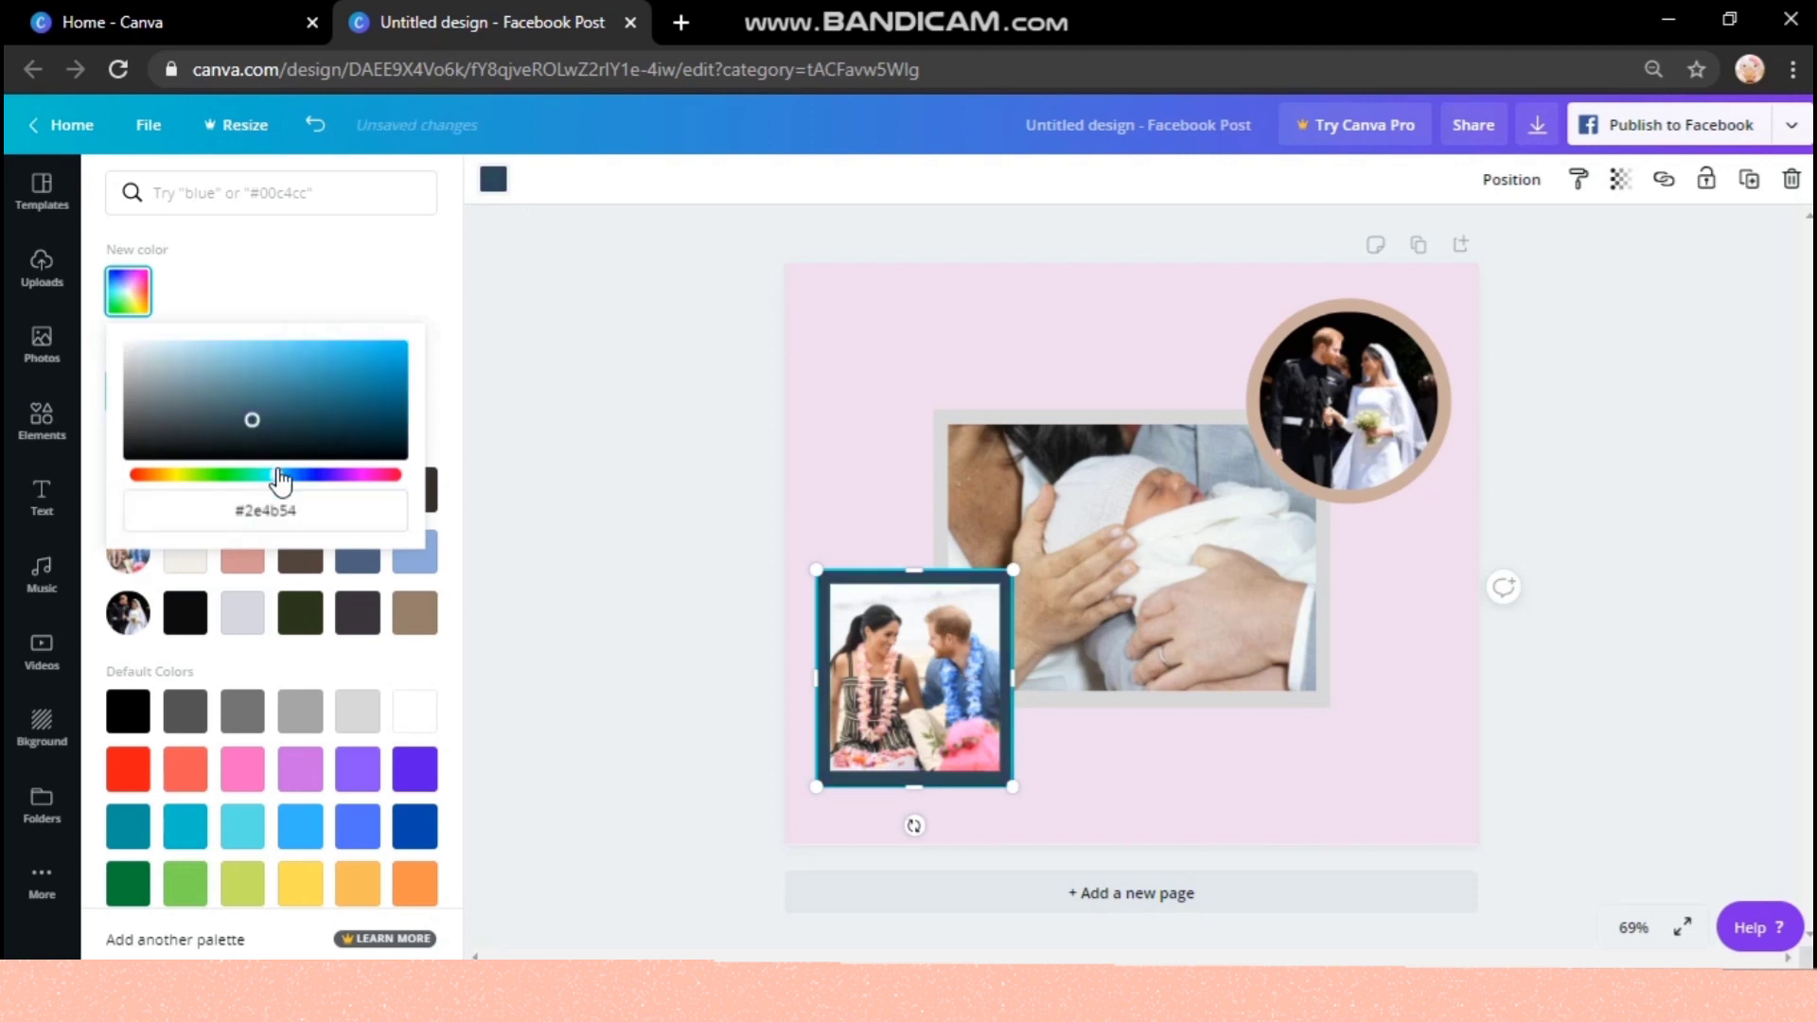
click(299, 417)
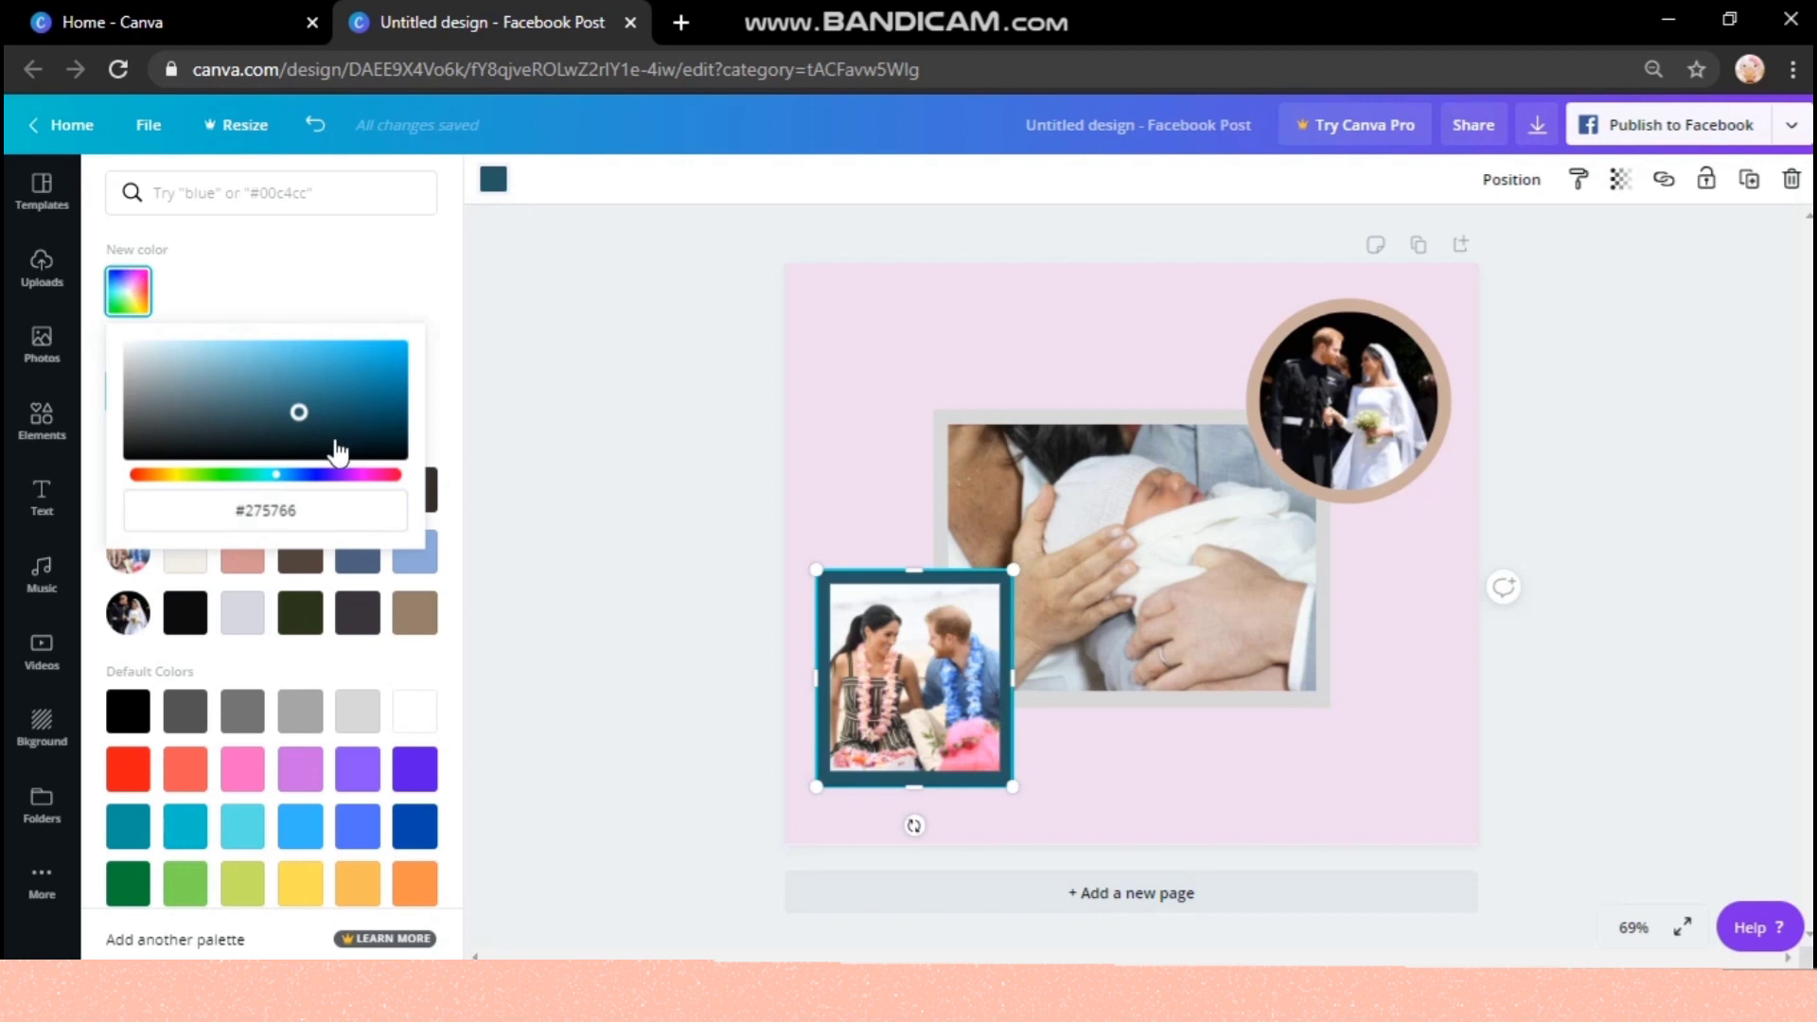
click(320, 426)
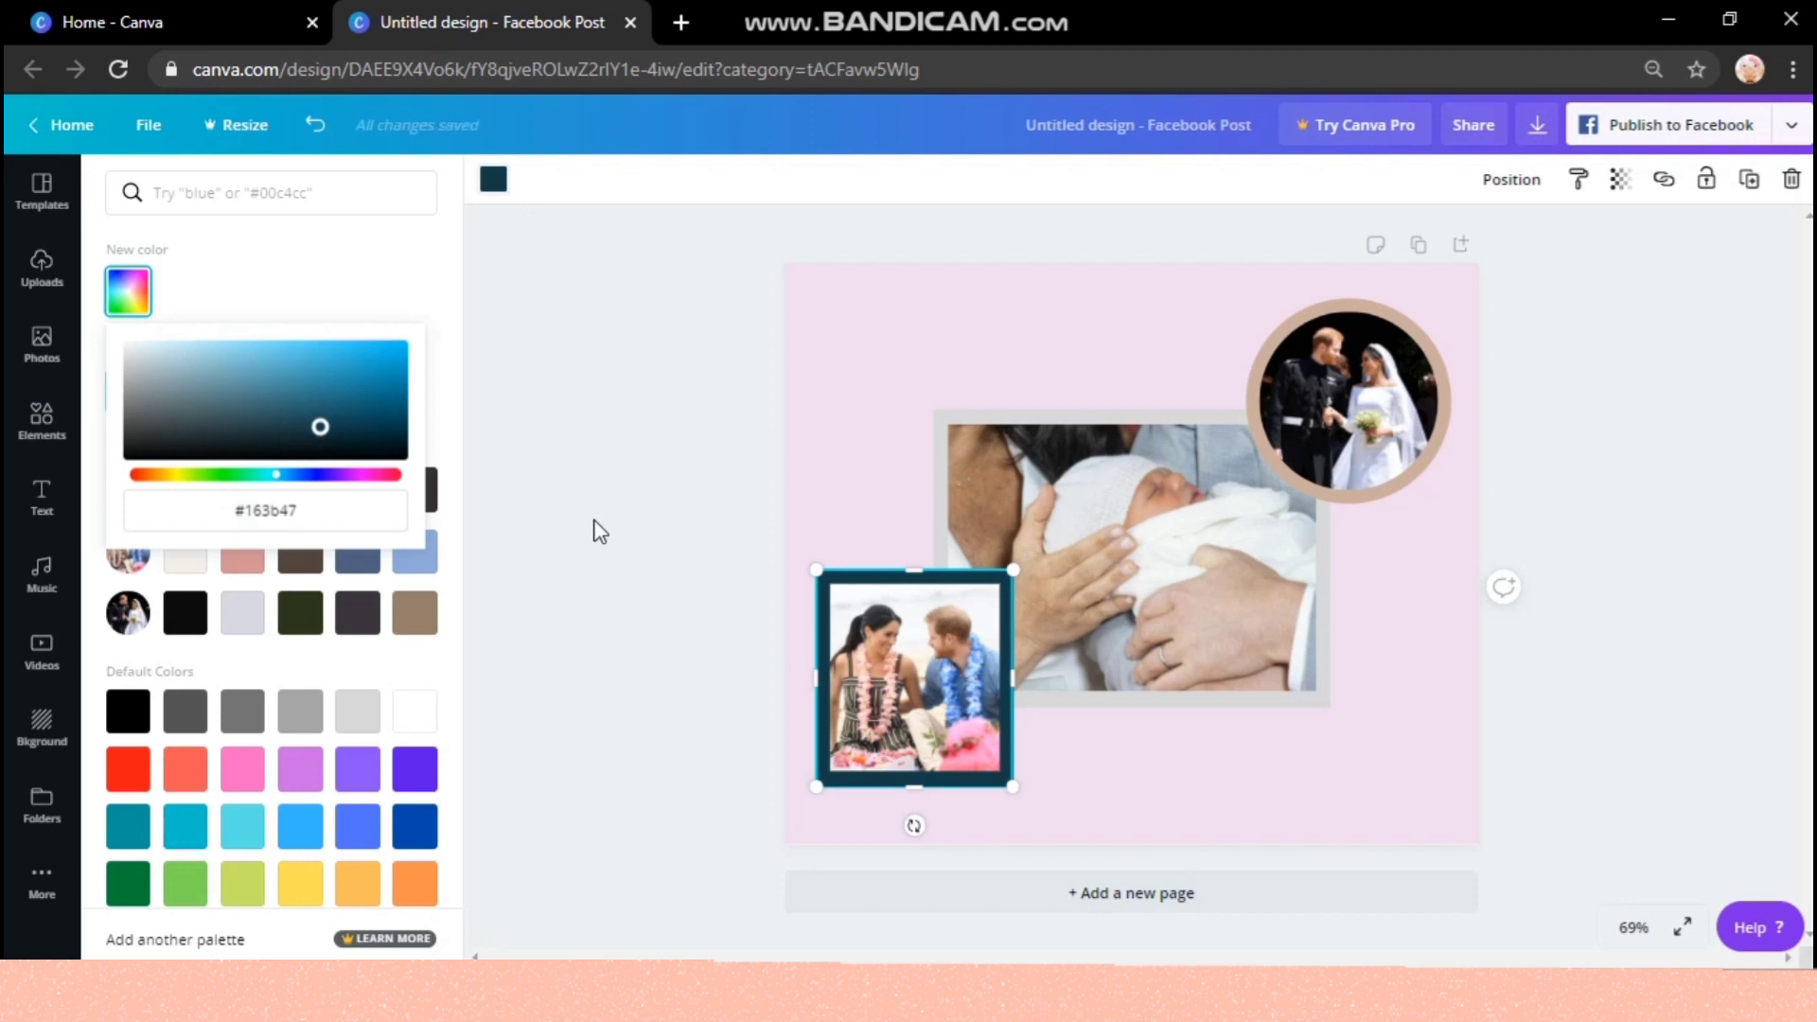
key(Escape)
click(731, 605)
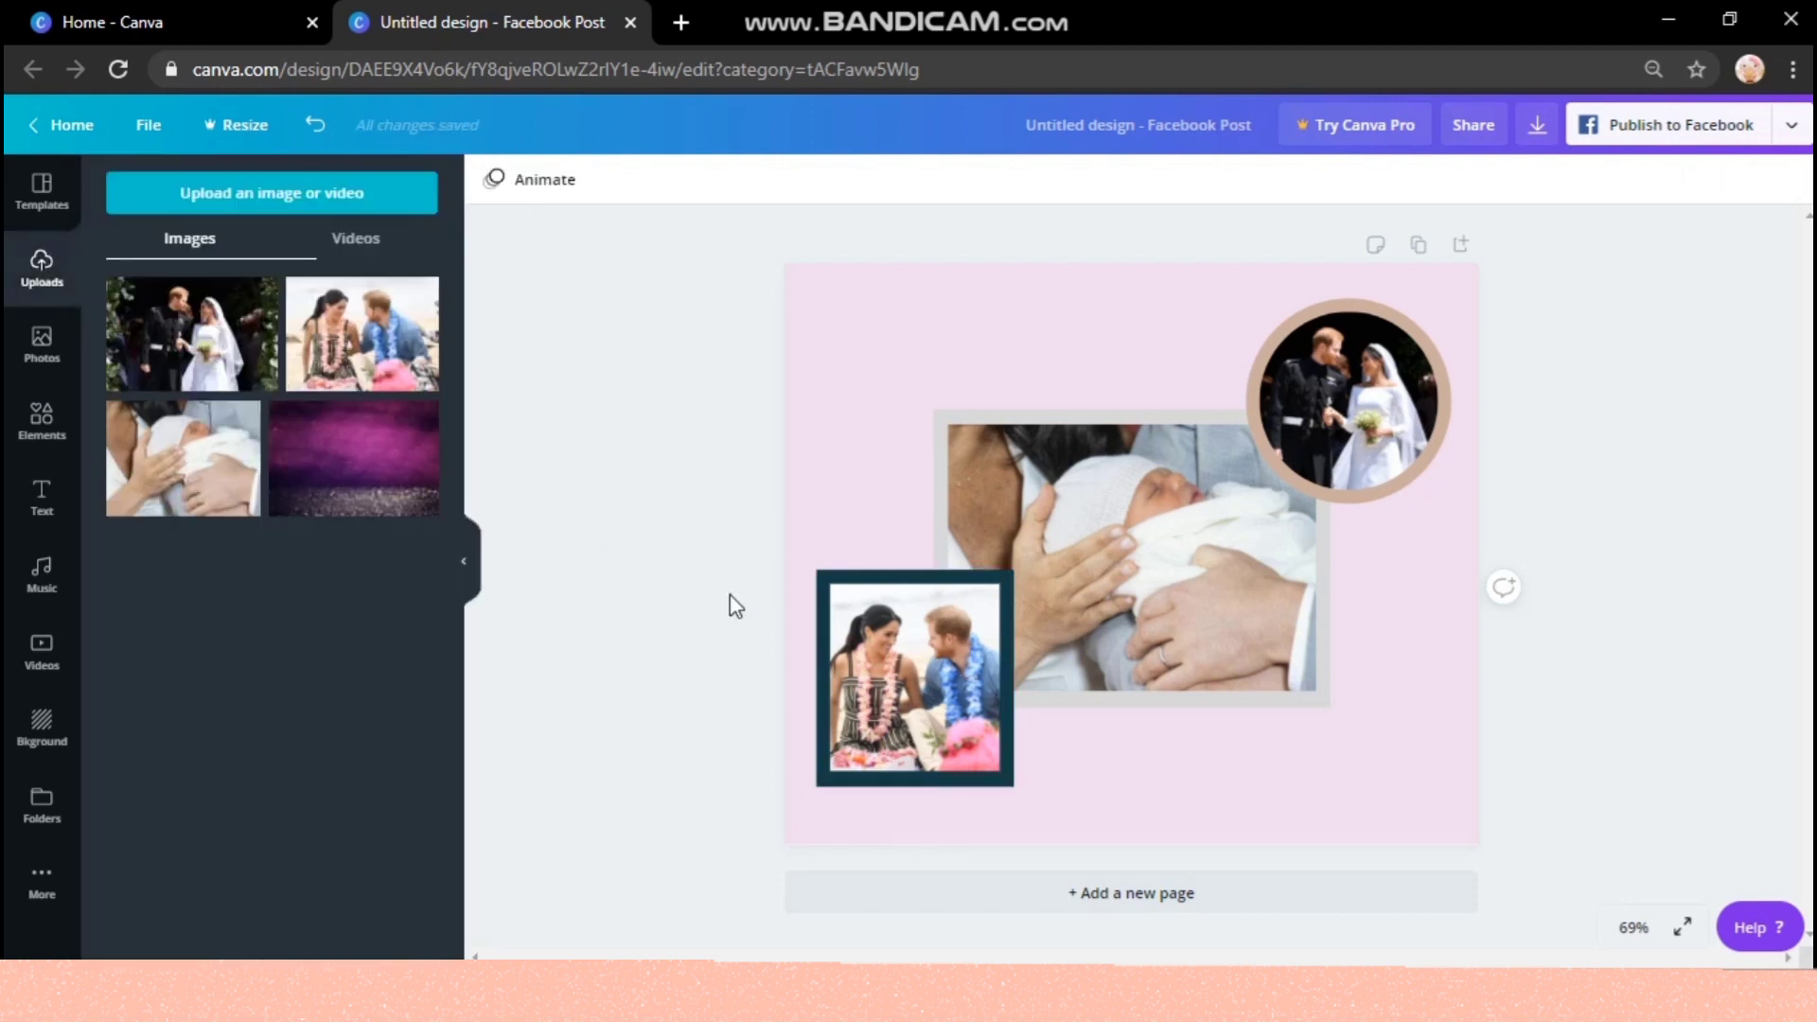
- Recolour the ring around the wedding photo with the salmon pink from the seated couple photo's colours
click(1353, 301)
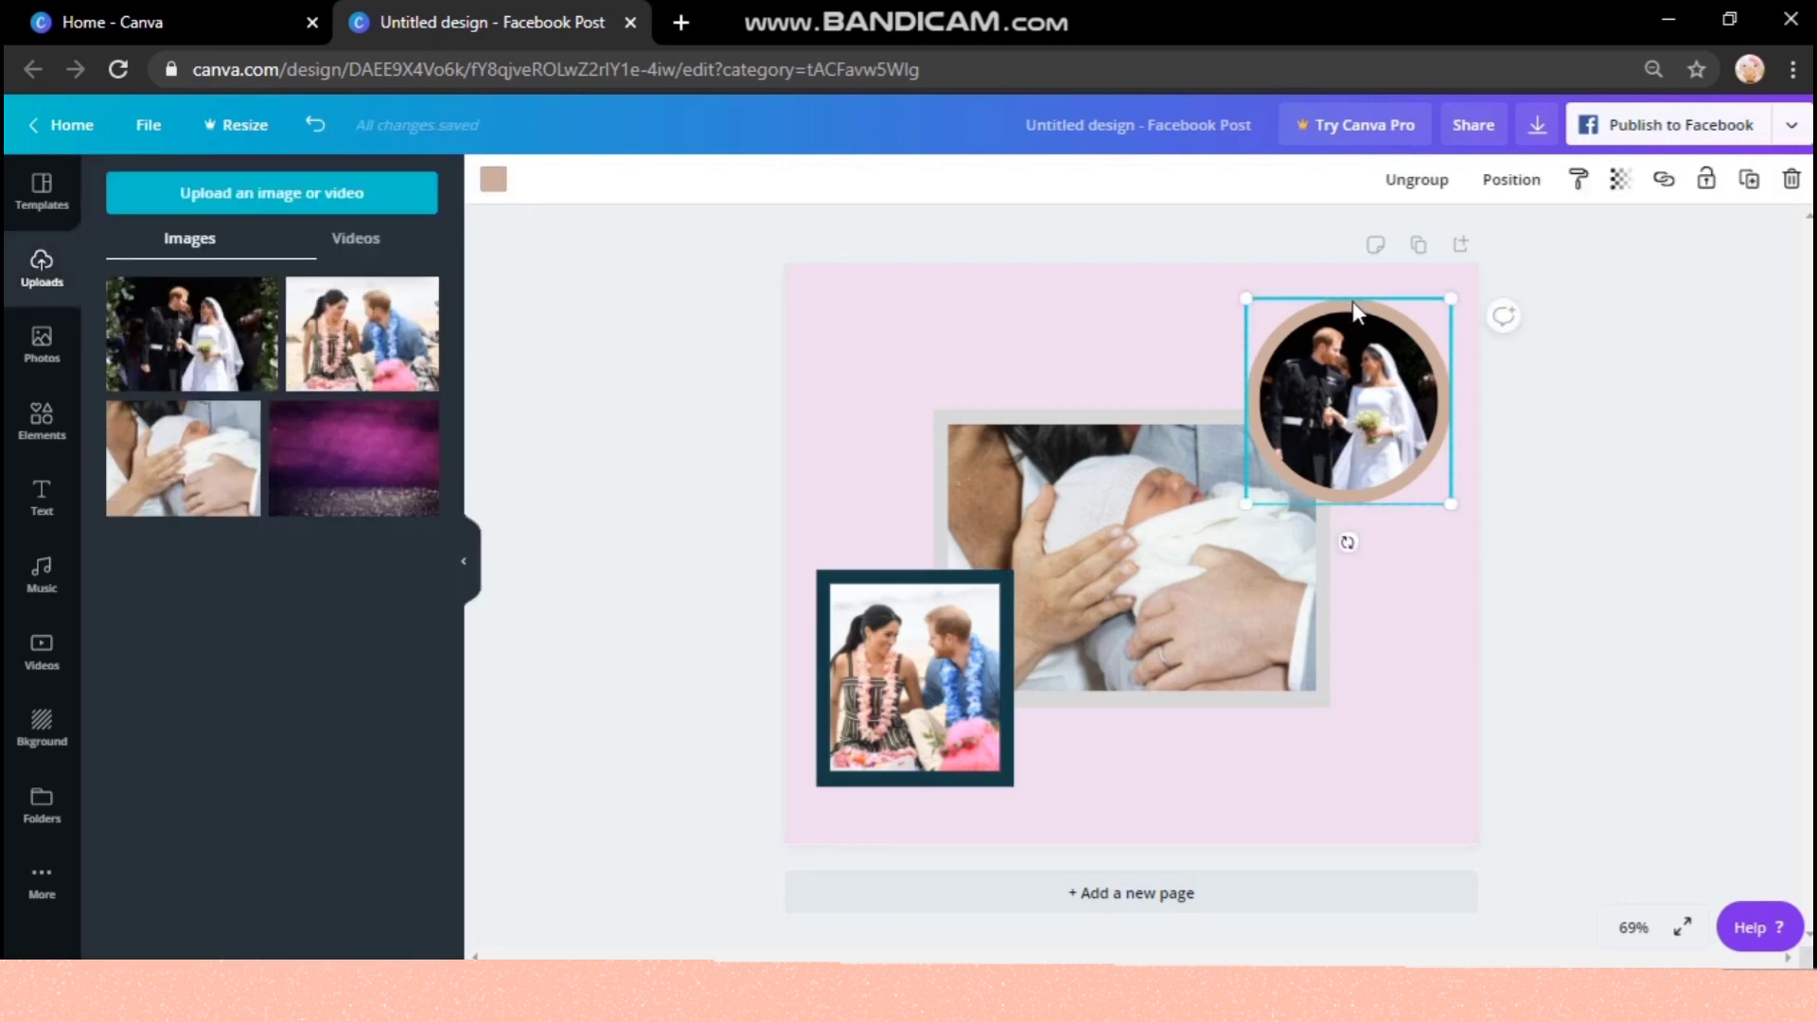
click(494, 180)
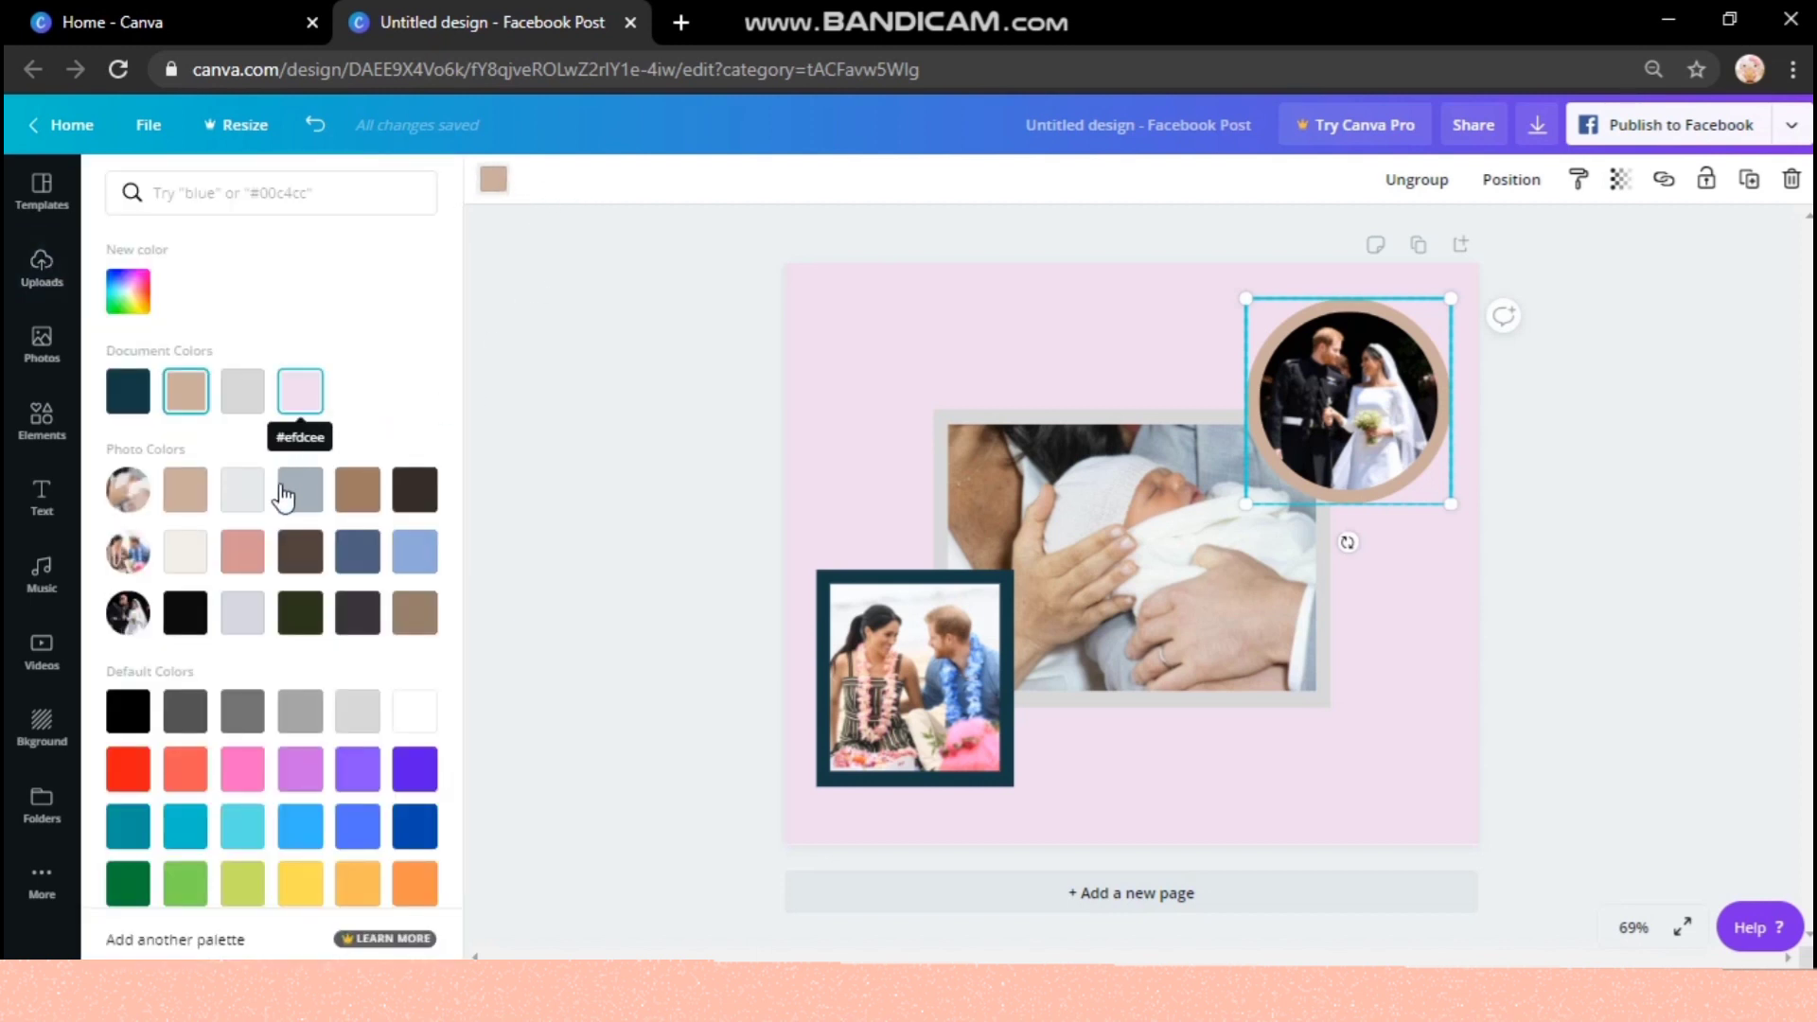
click(241, 566)
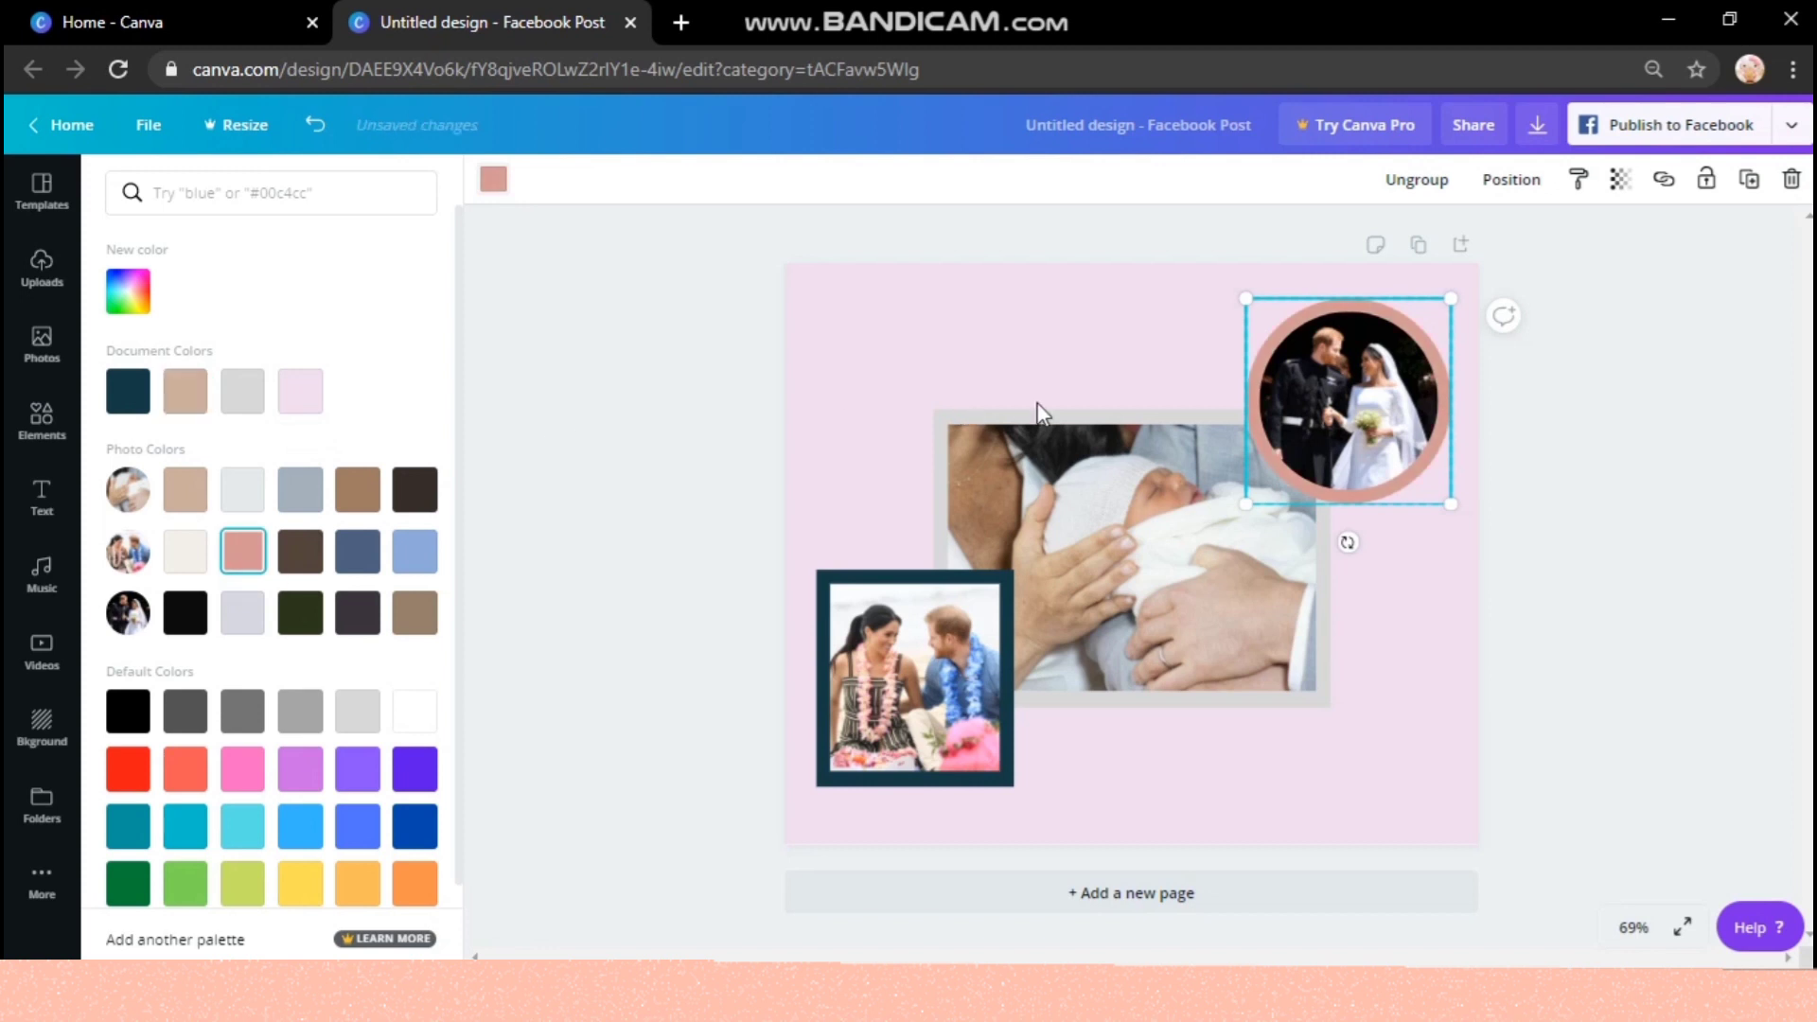
- Ungroup the circular wedding photo from its ring and select the photo on its own
click(1308, 422)
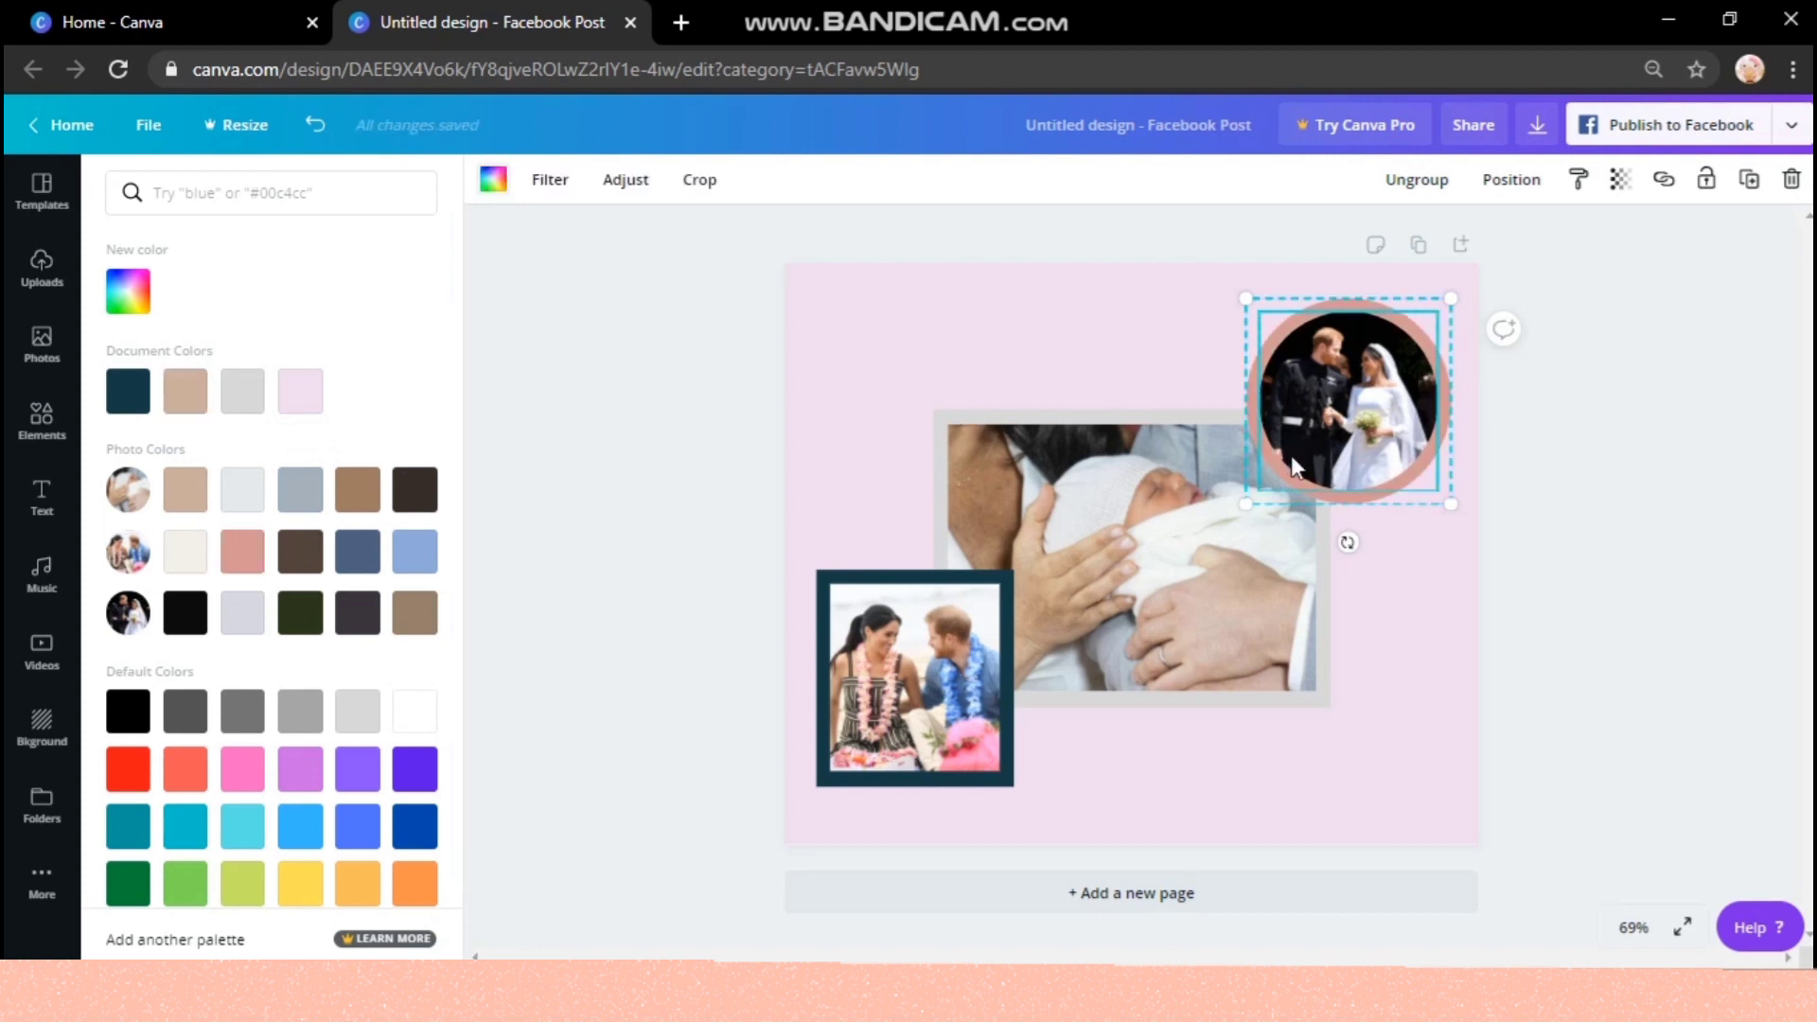
click(1417, 183)
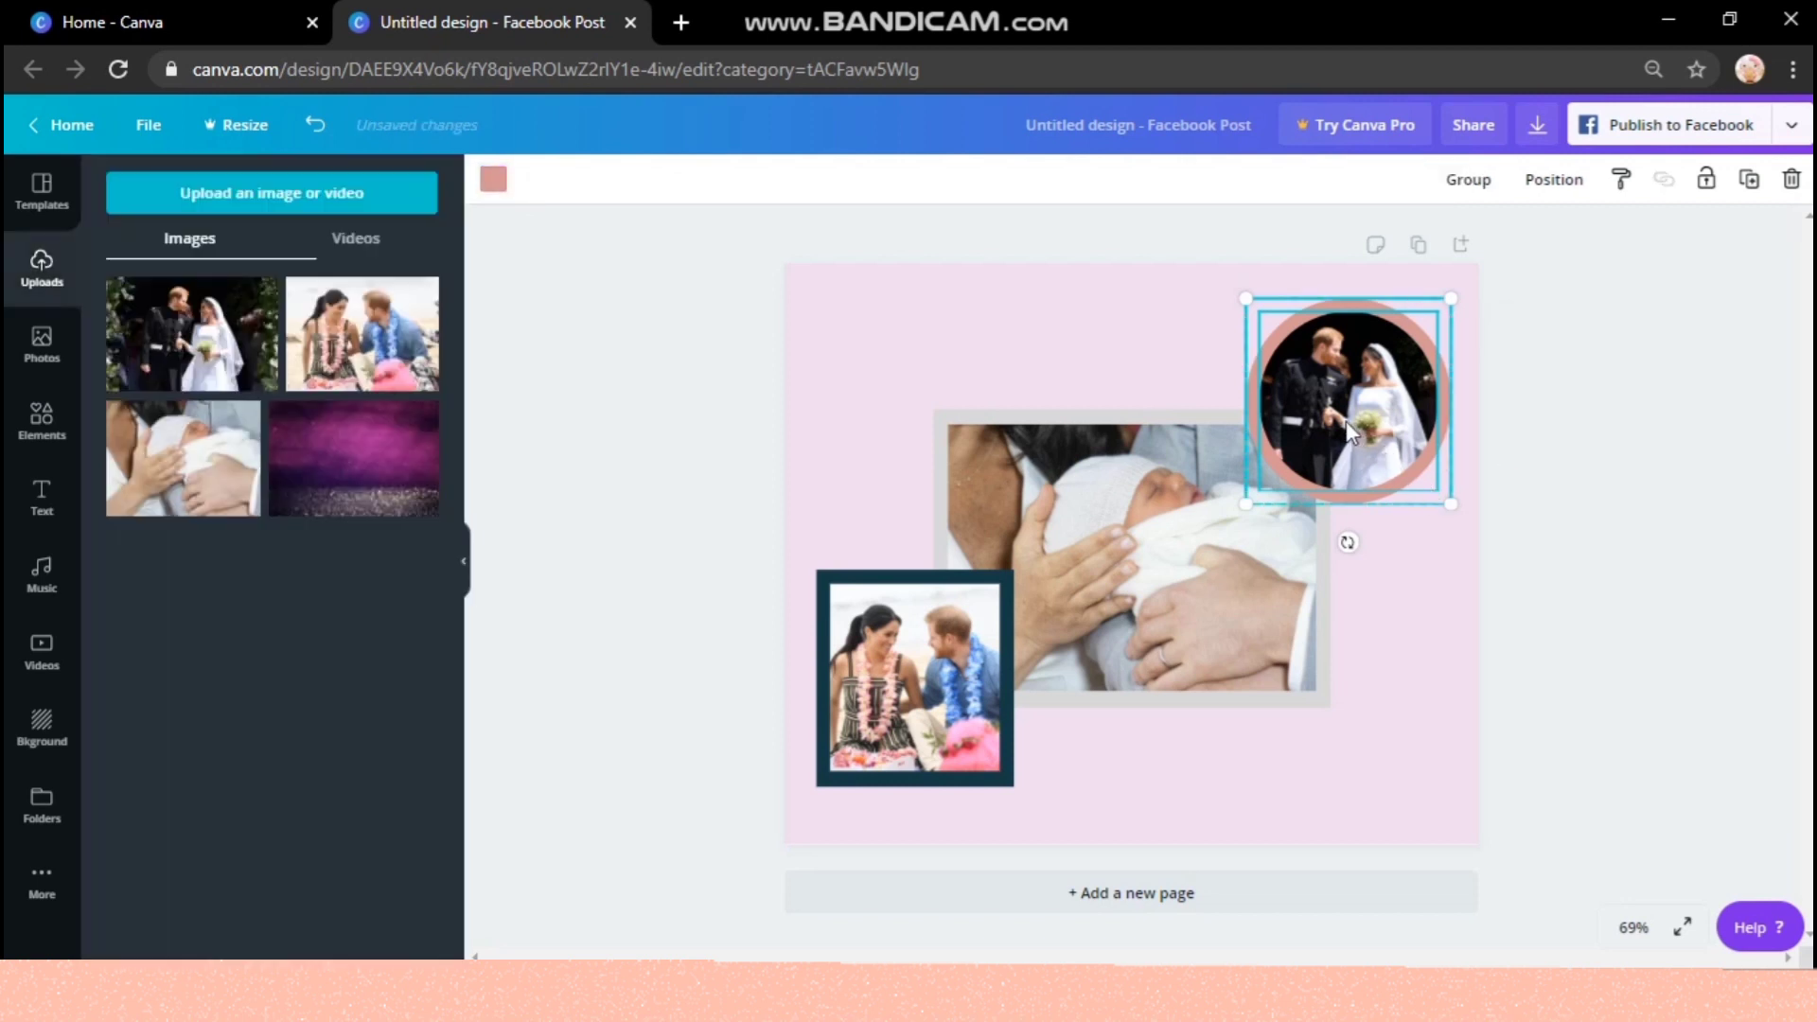
click(1468, 446)
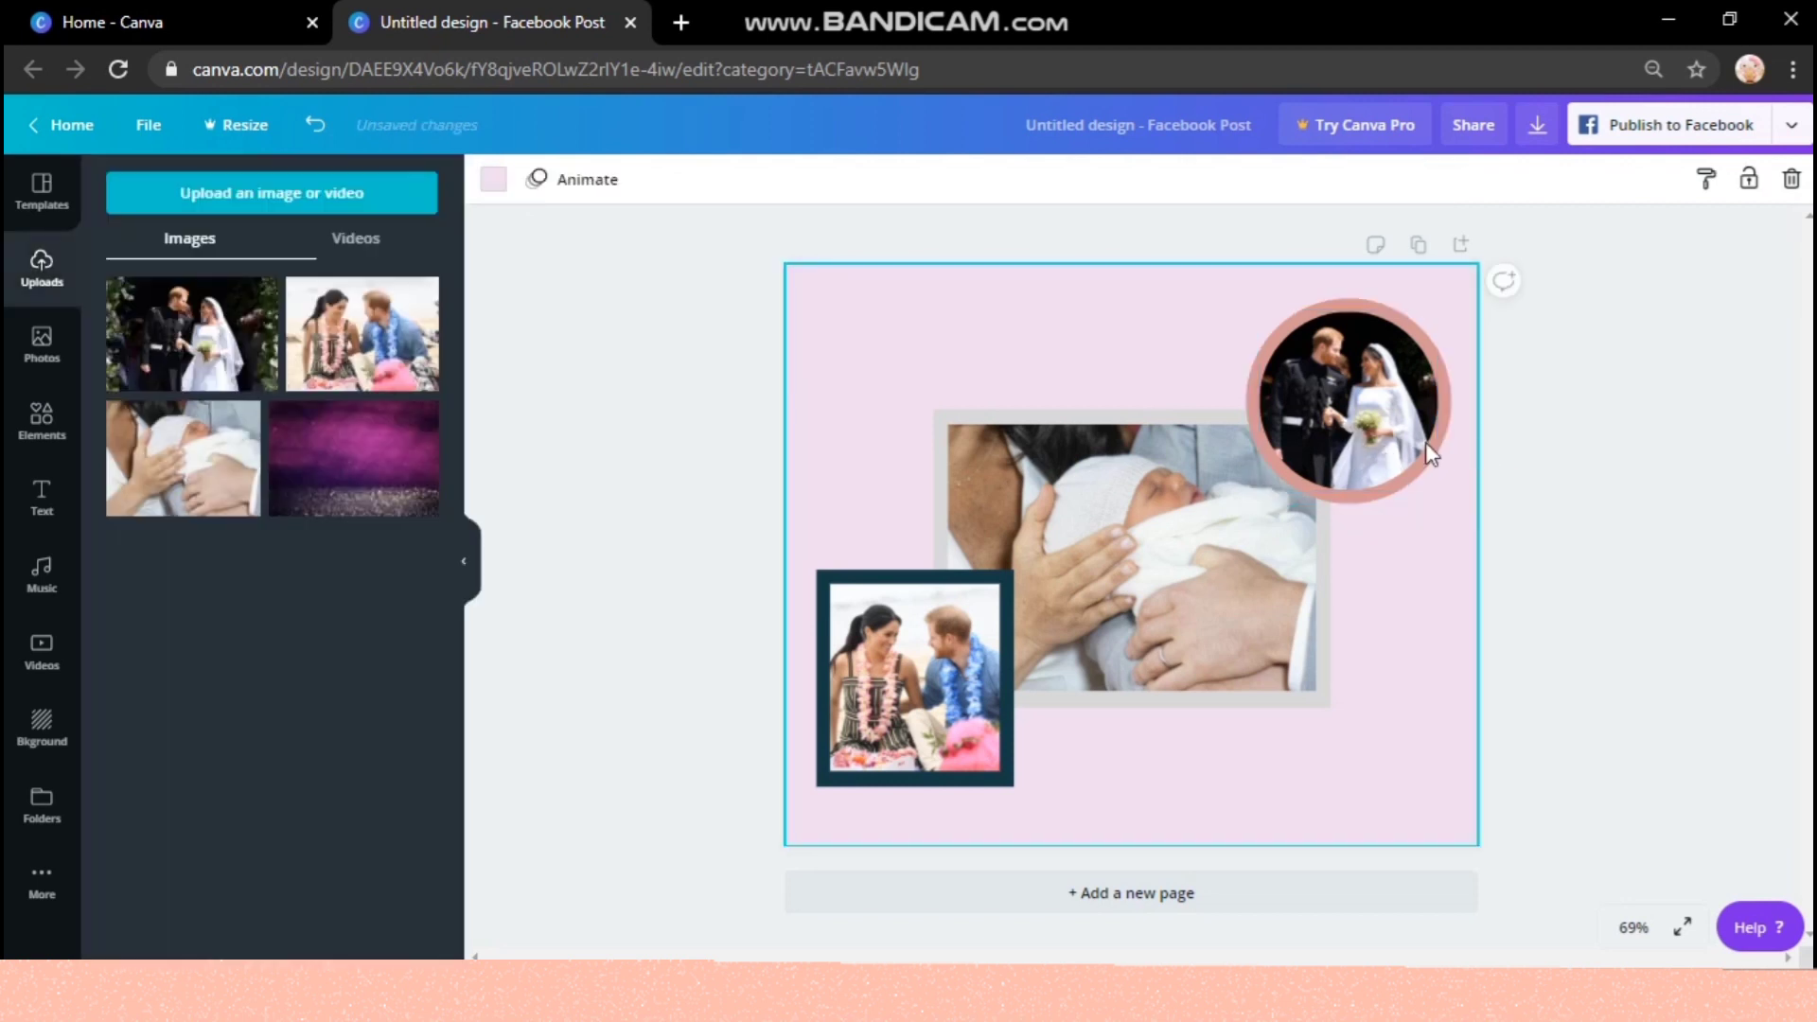
click(1366, 424)
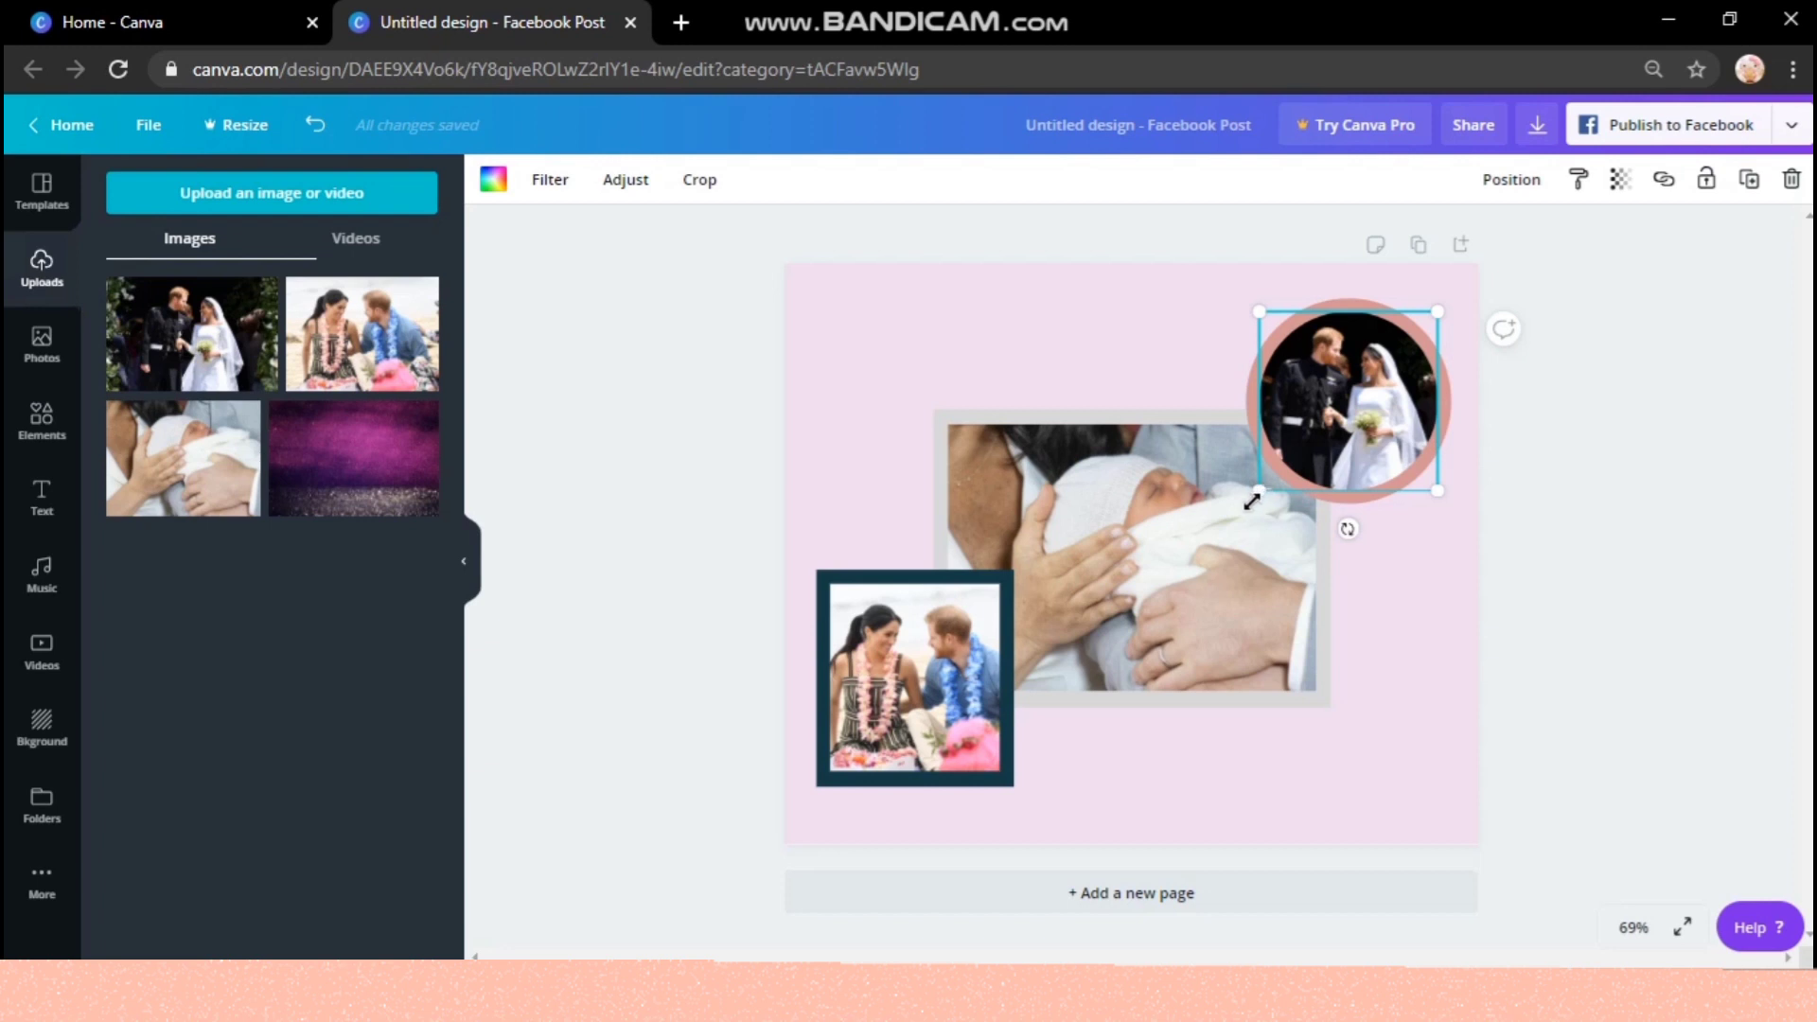
- Slightly enlarge the circular wedding photo and the seated couple's photo so they fit closer to their borders
drag(1252, 502, 1256, 496)
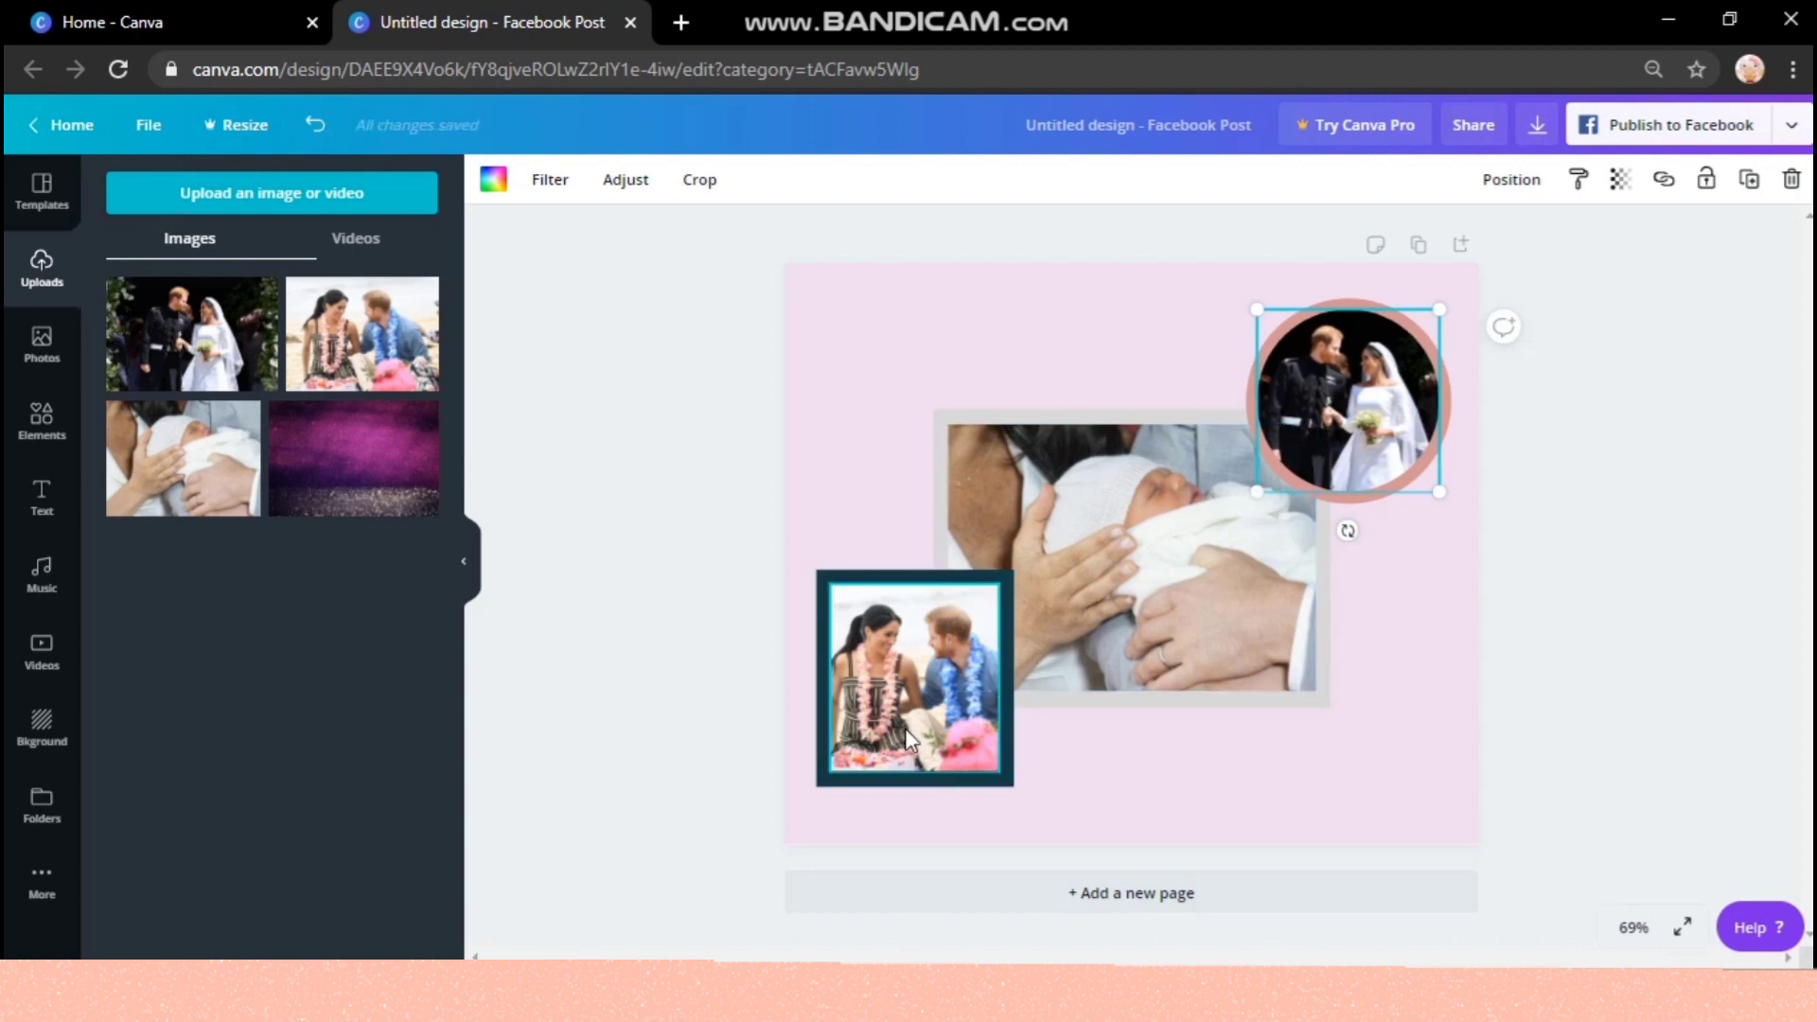
click(888, 697)
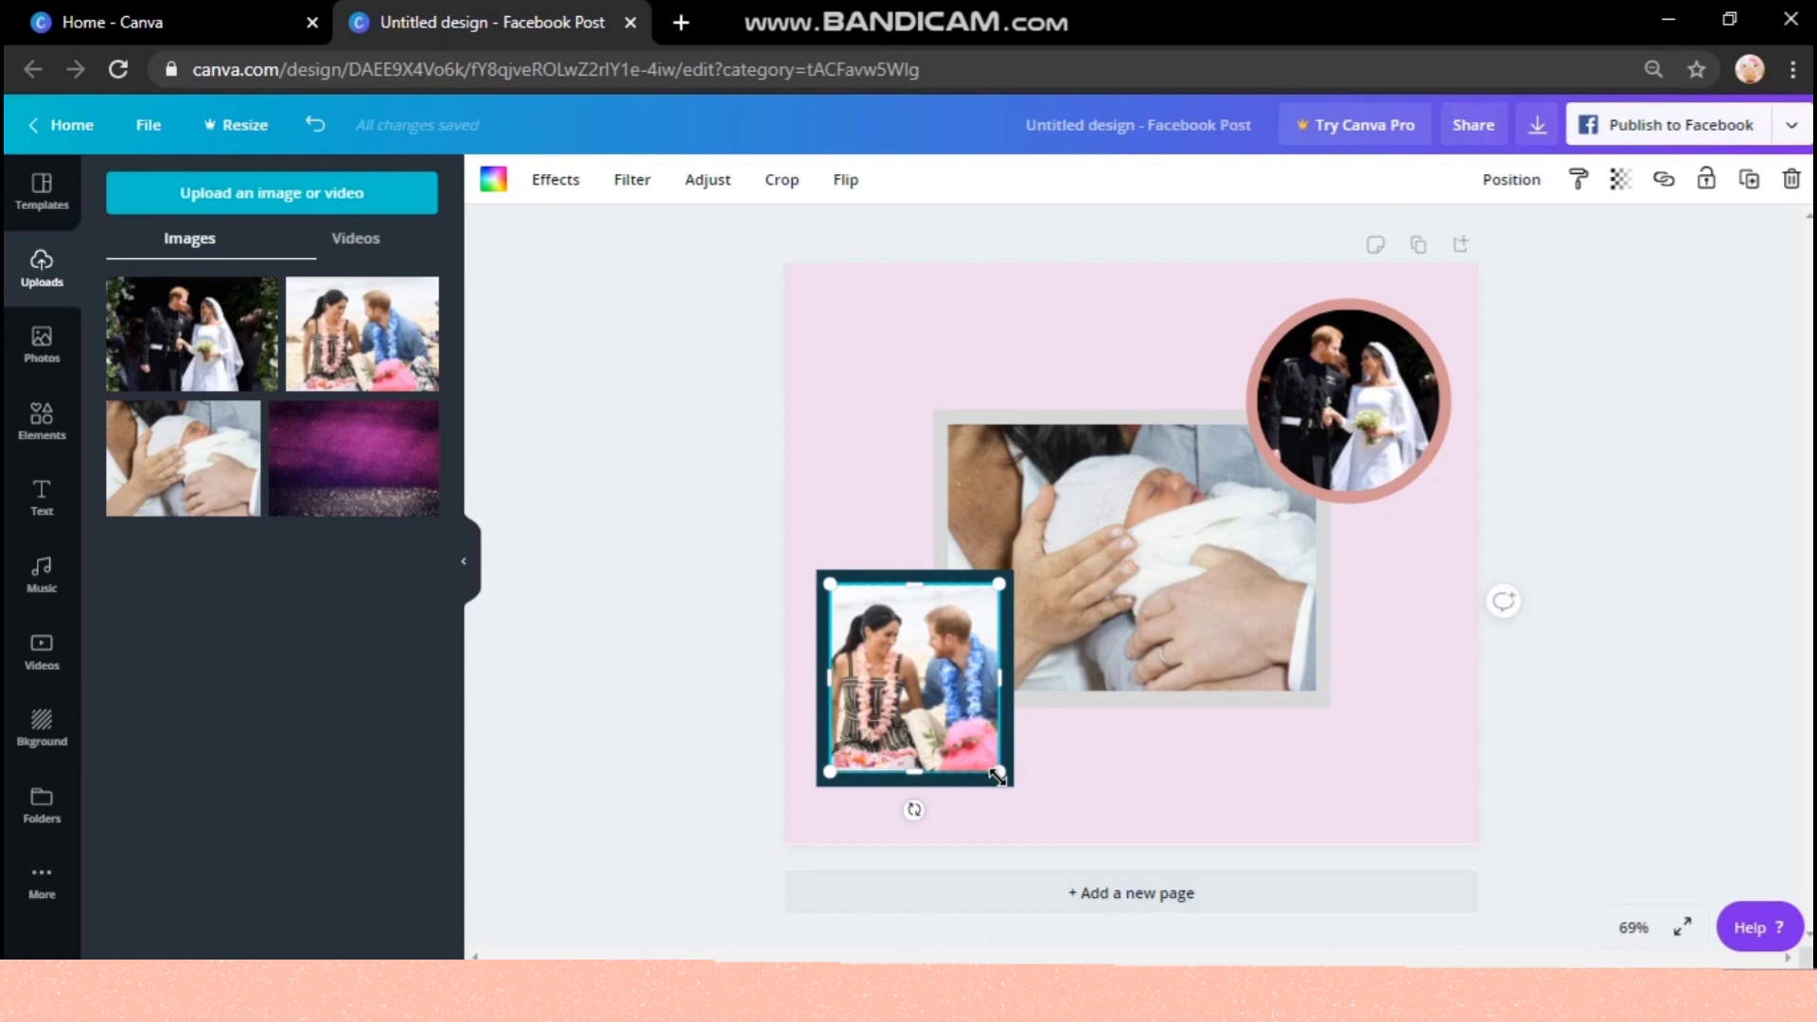
drag(998, 776, 997, 777)
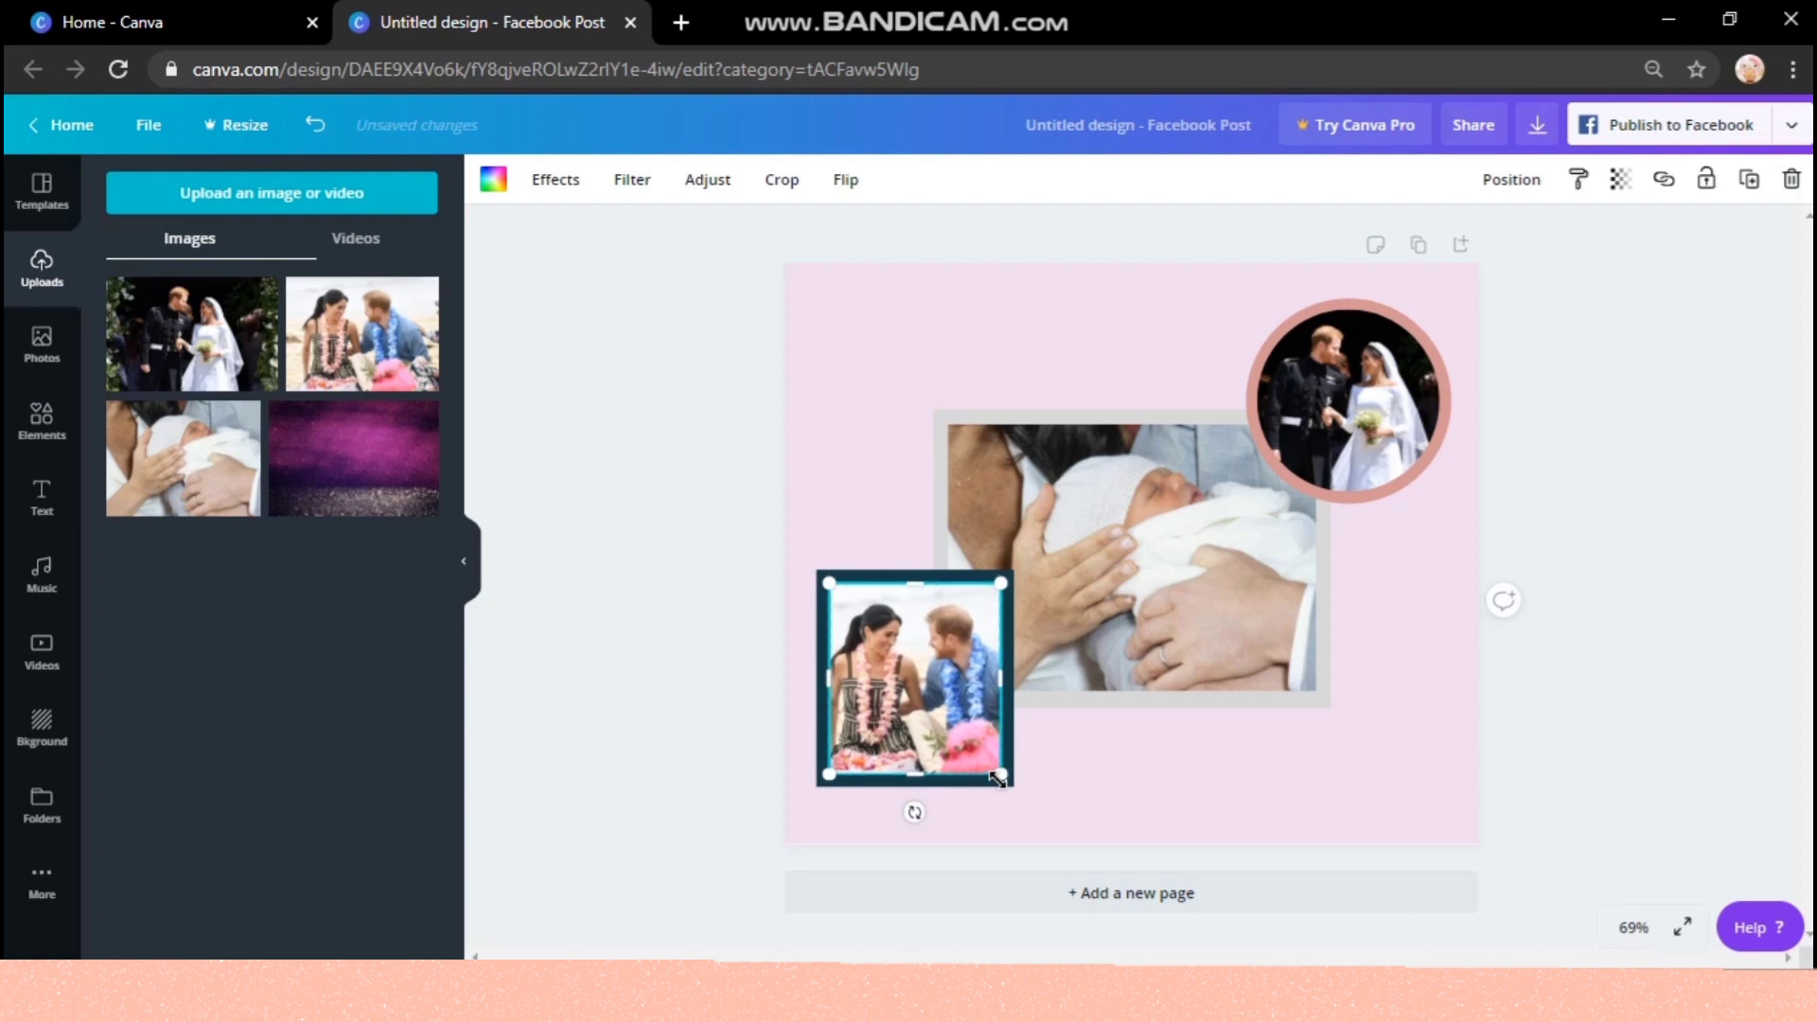
click(778, 718)
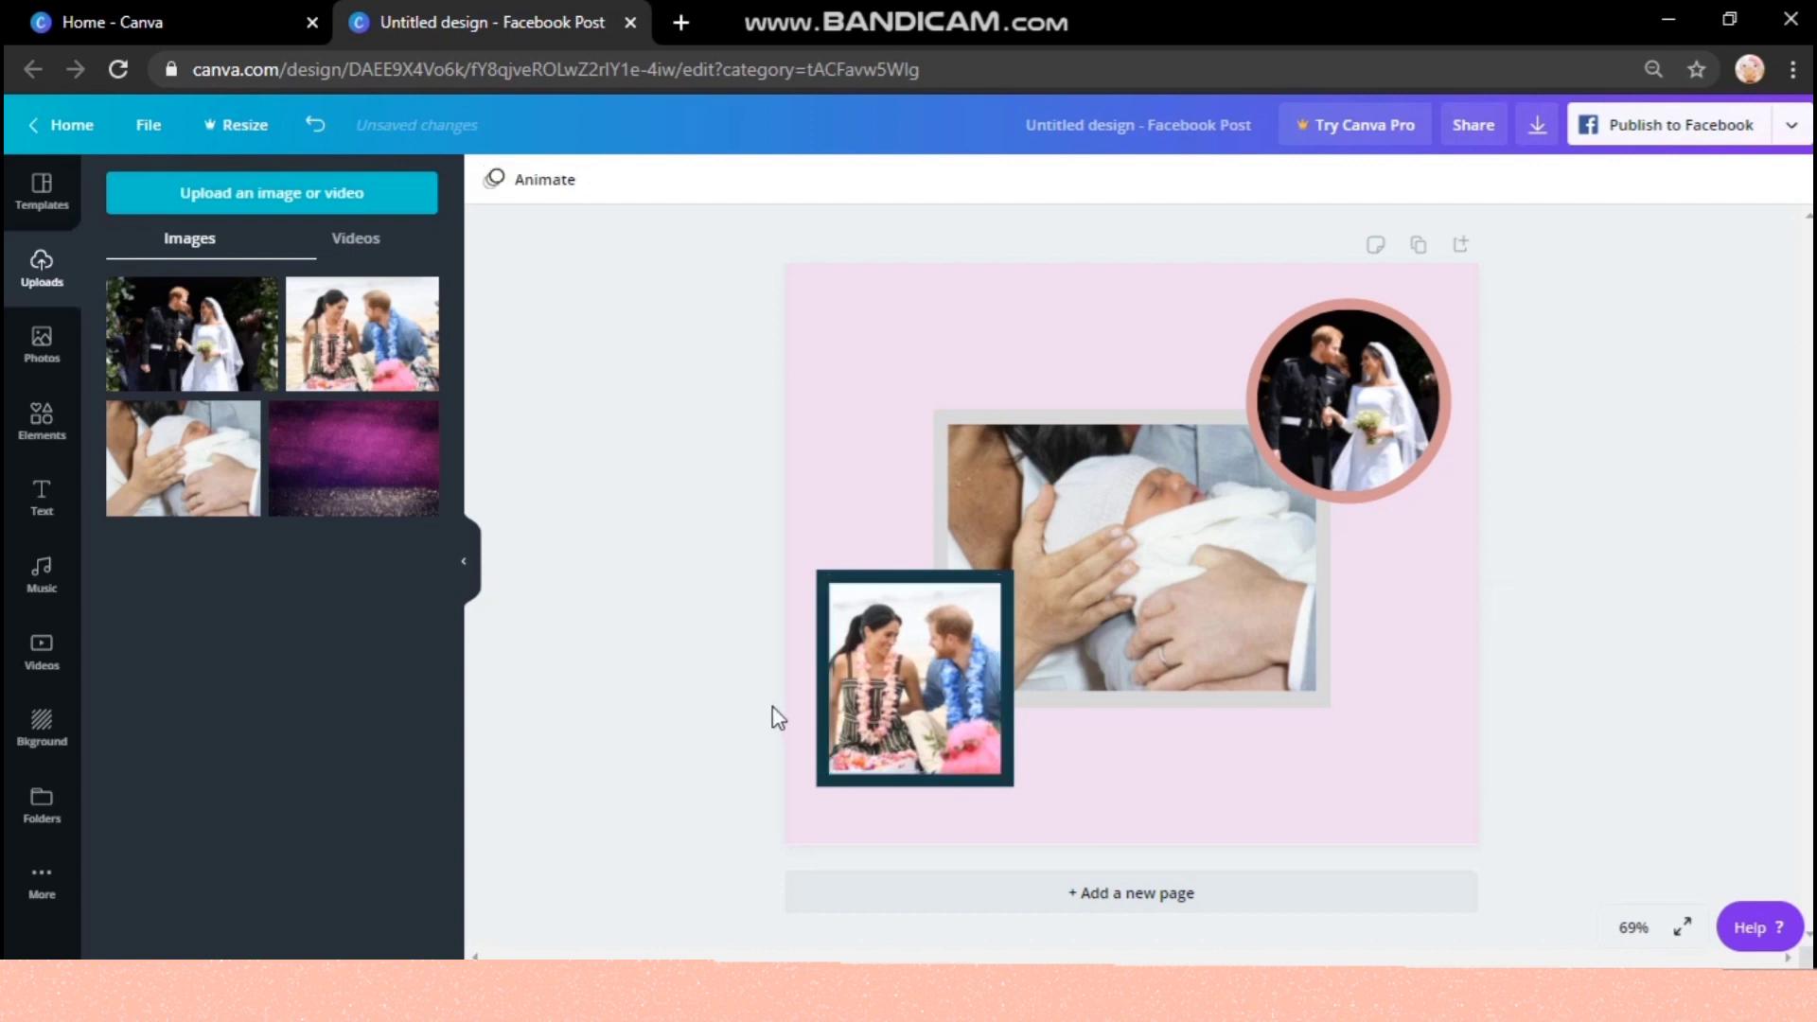
click(885, 688)
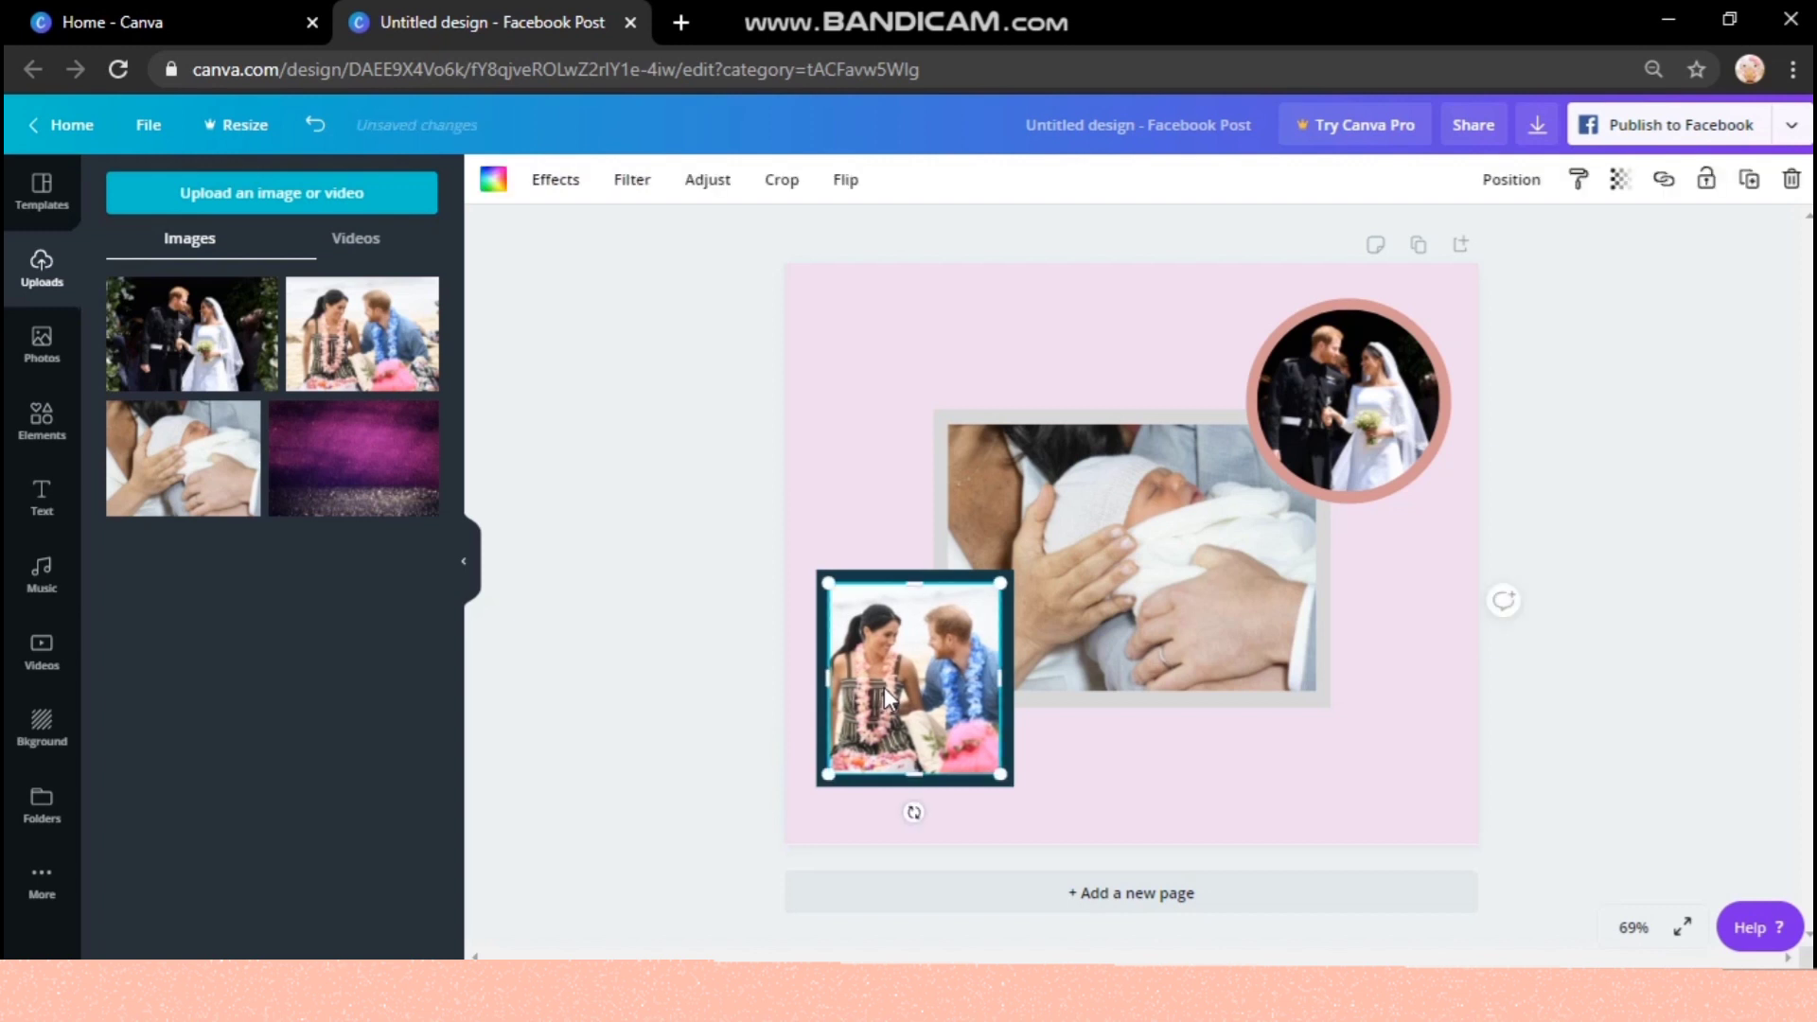
click(1603, 440)
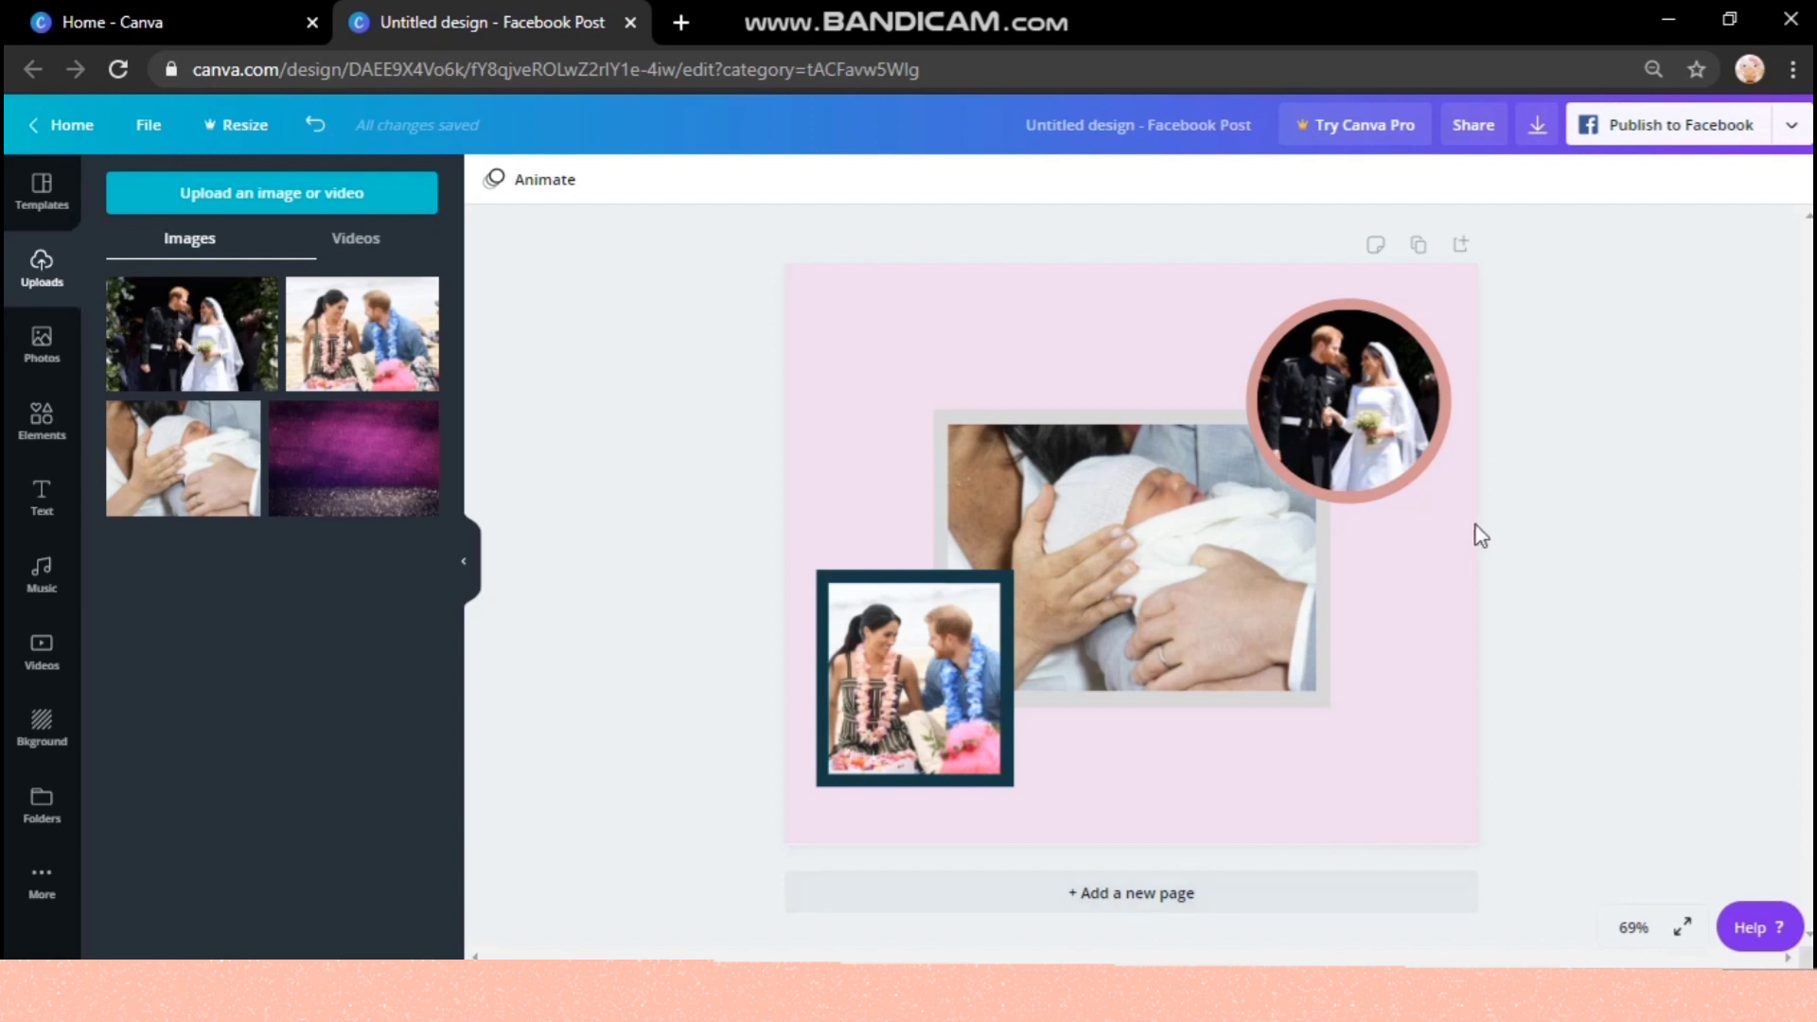
- Search the elements library for "brush stroke"
click(40, 433)
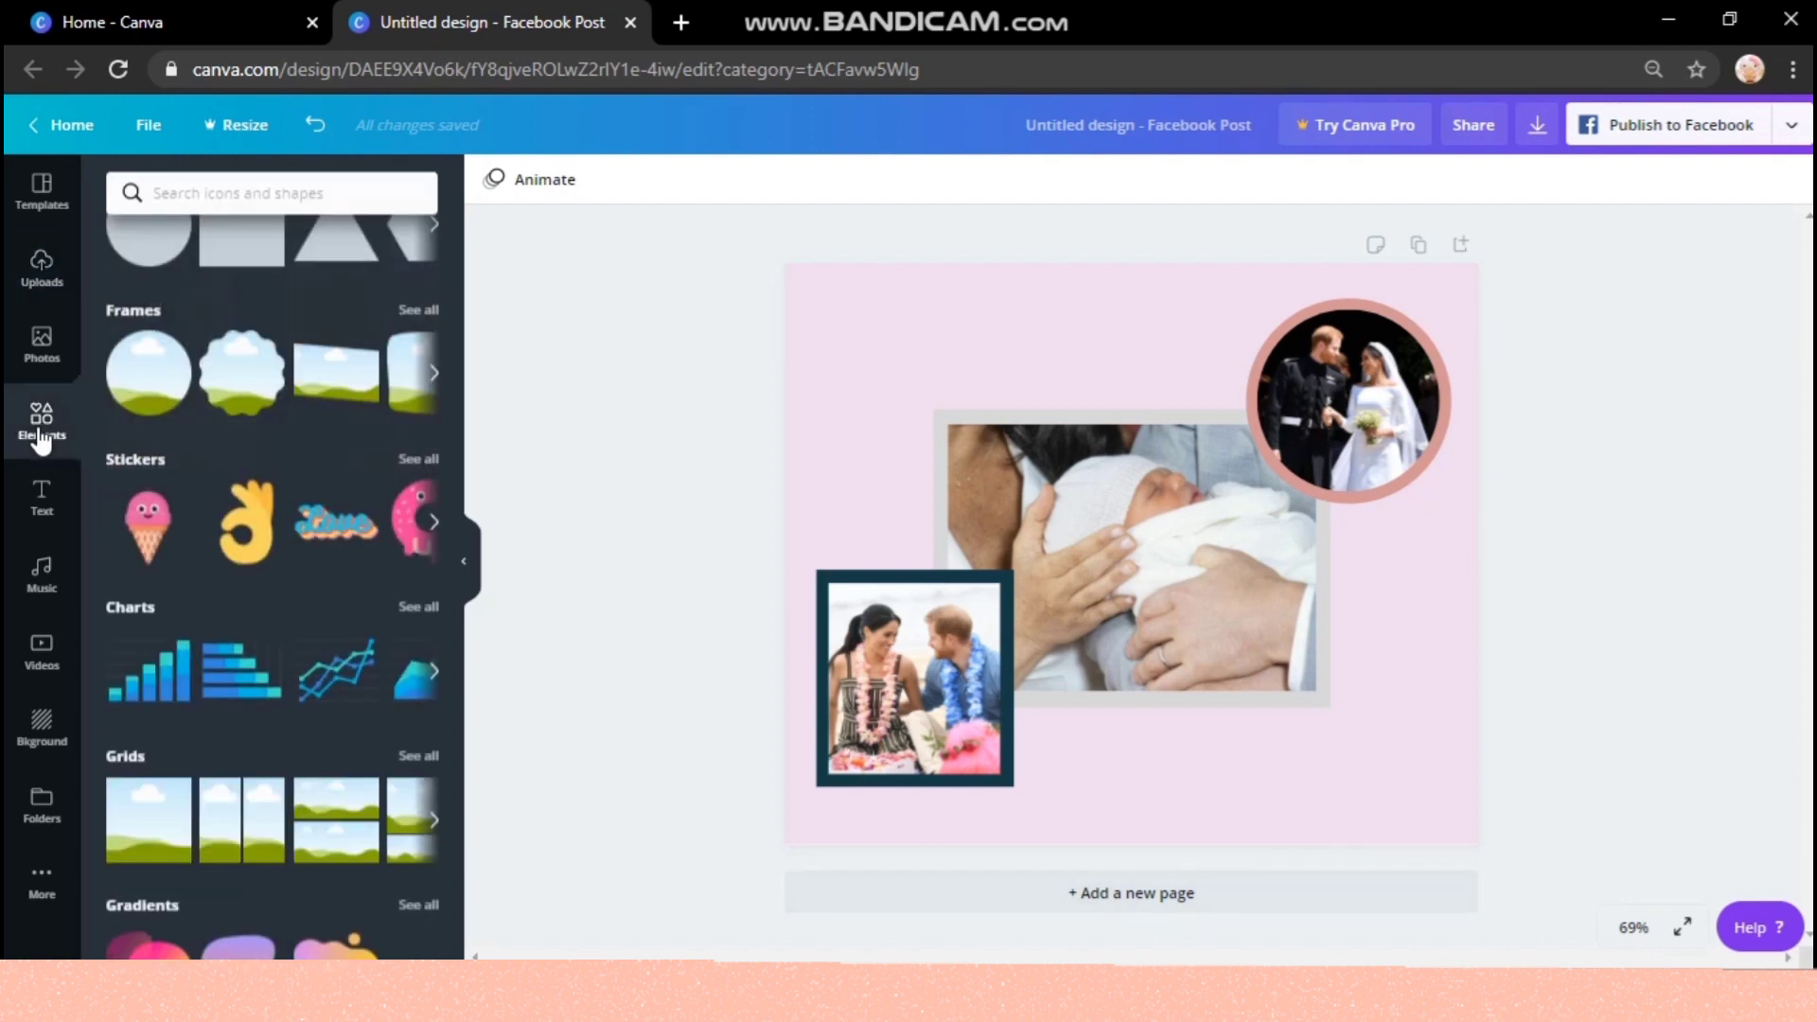
click(280, 190)
text(br)
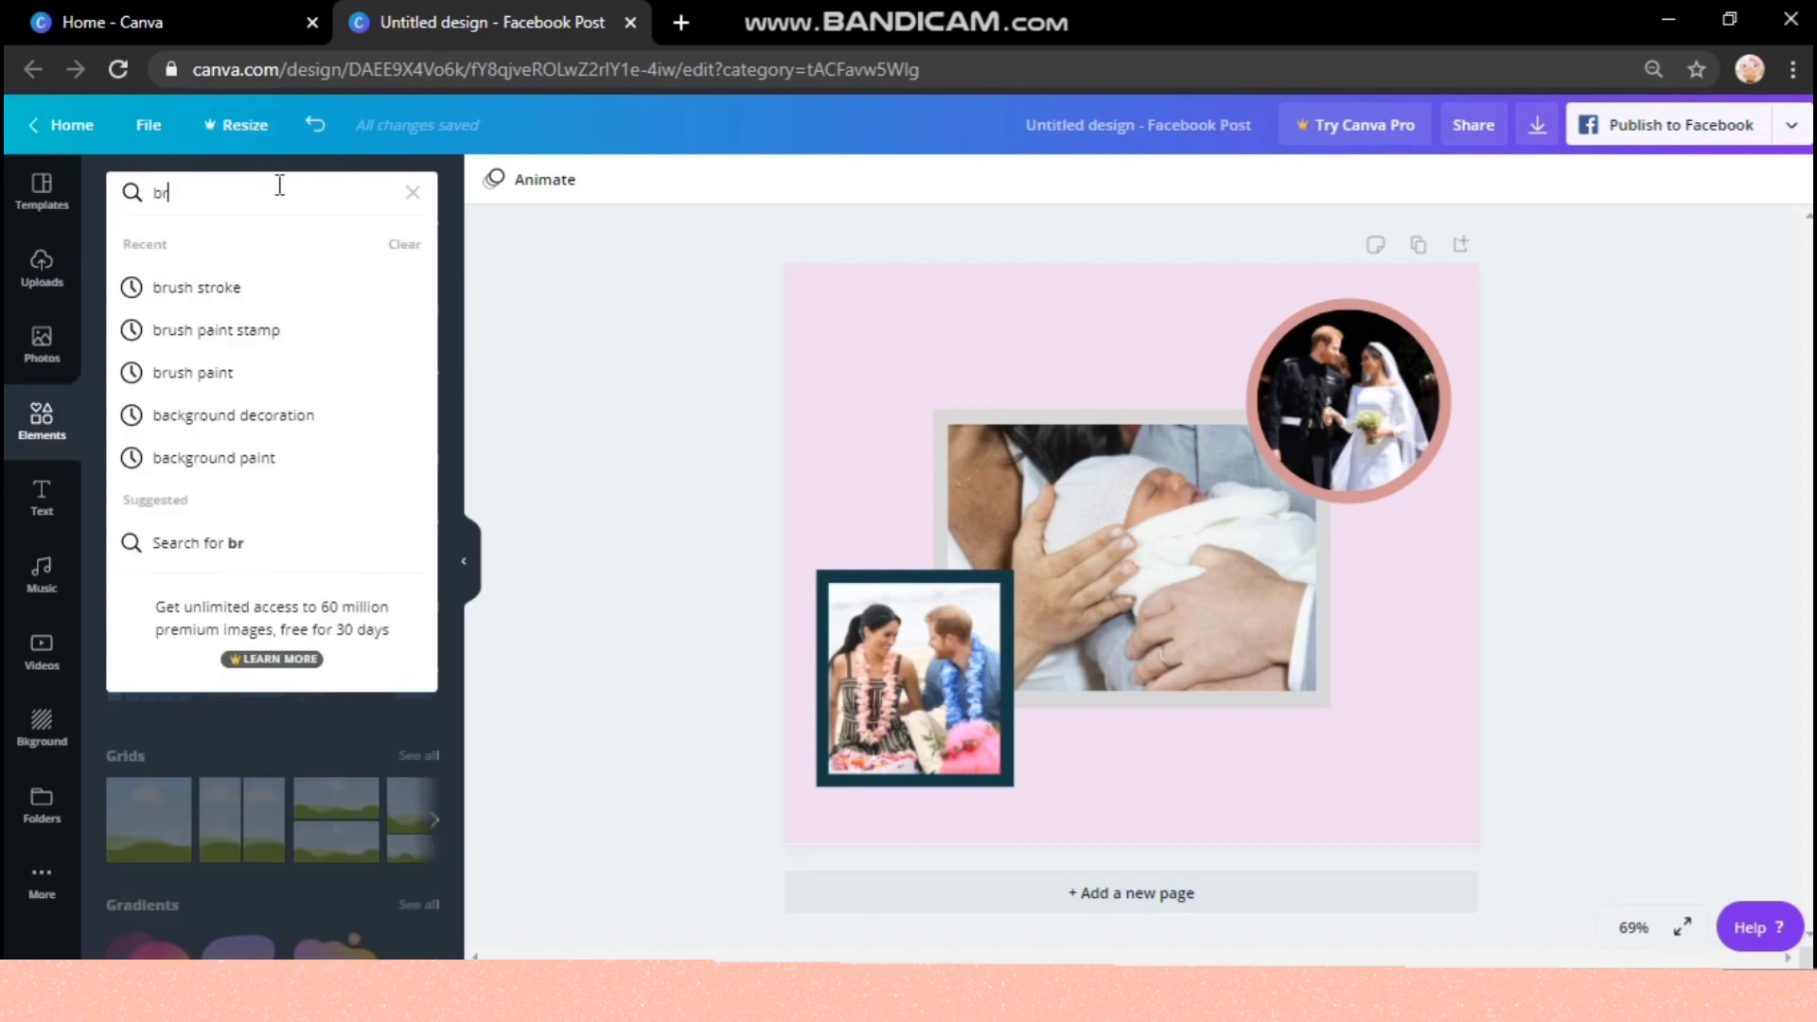
text(ush st)
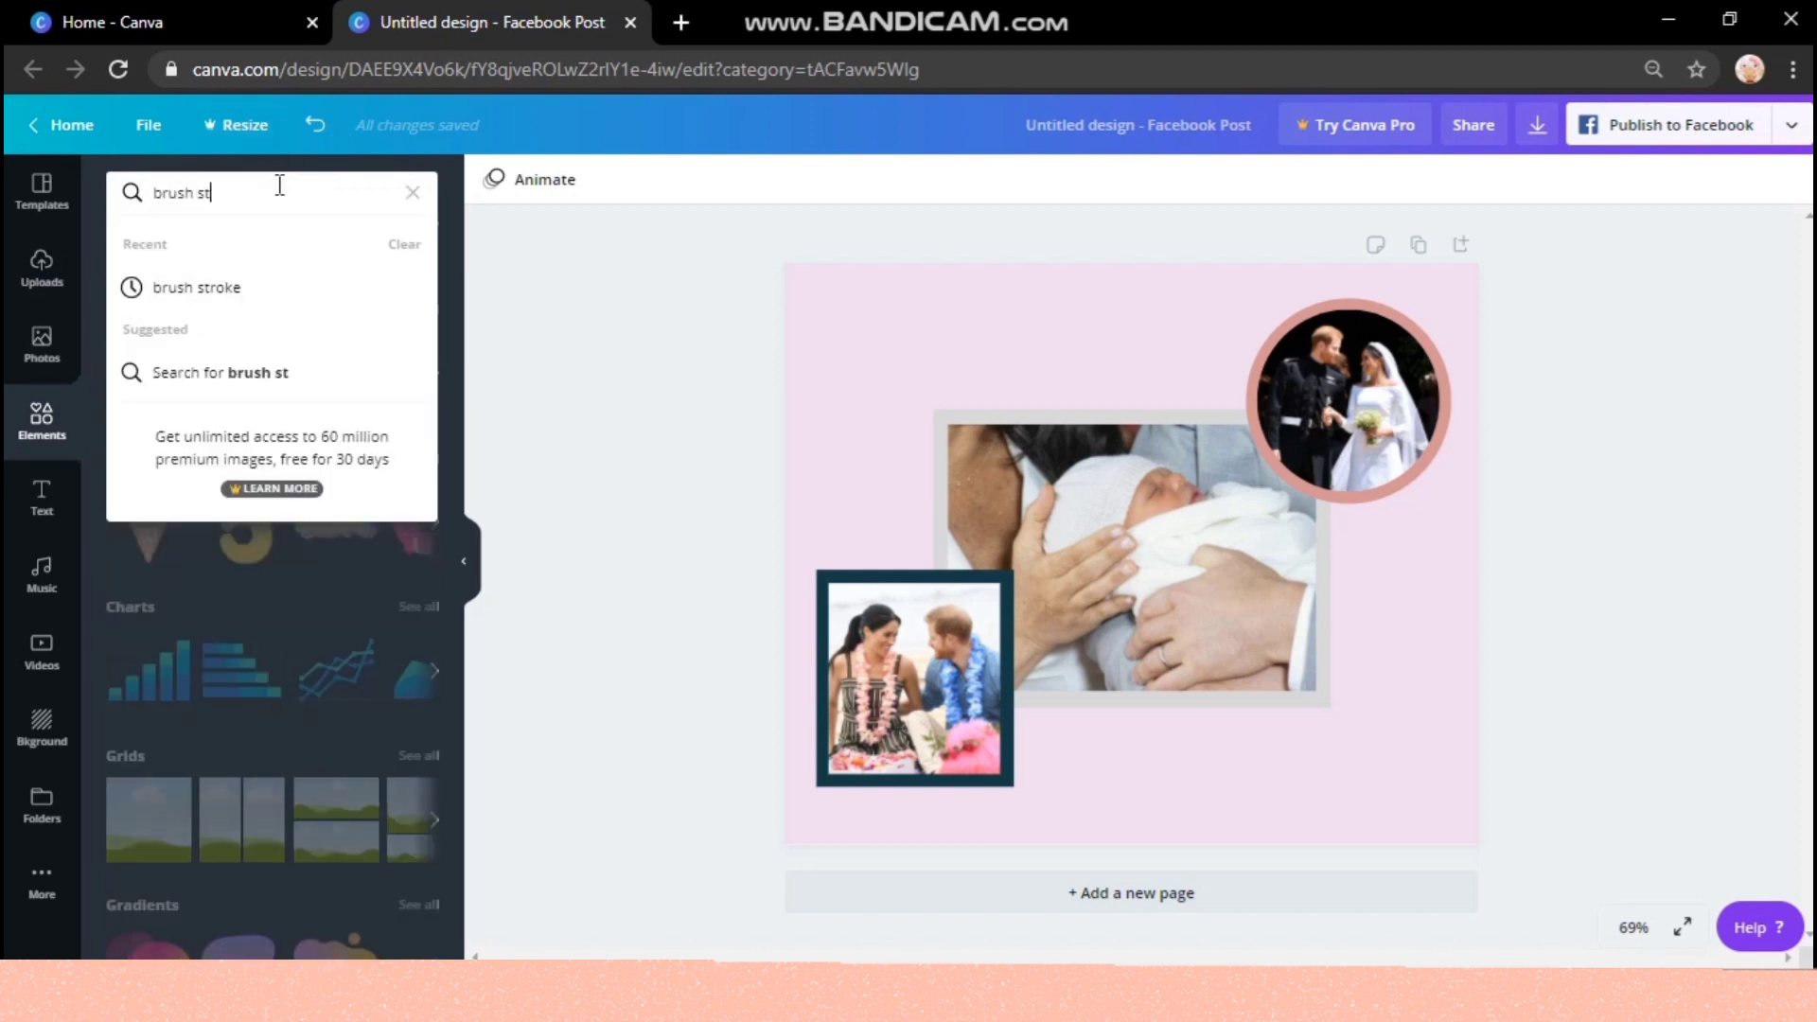
text(roke)
key(Return)
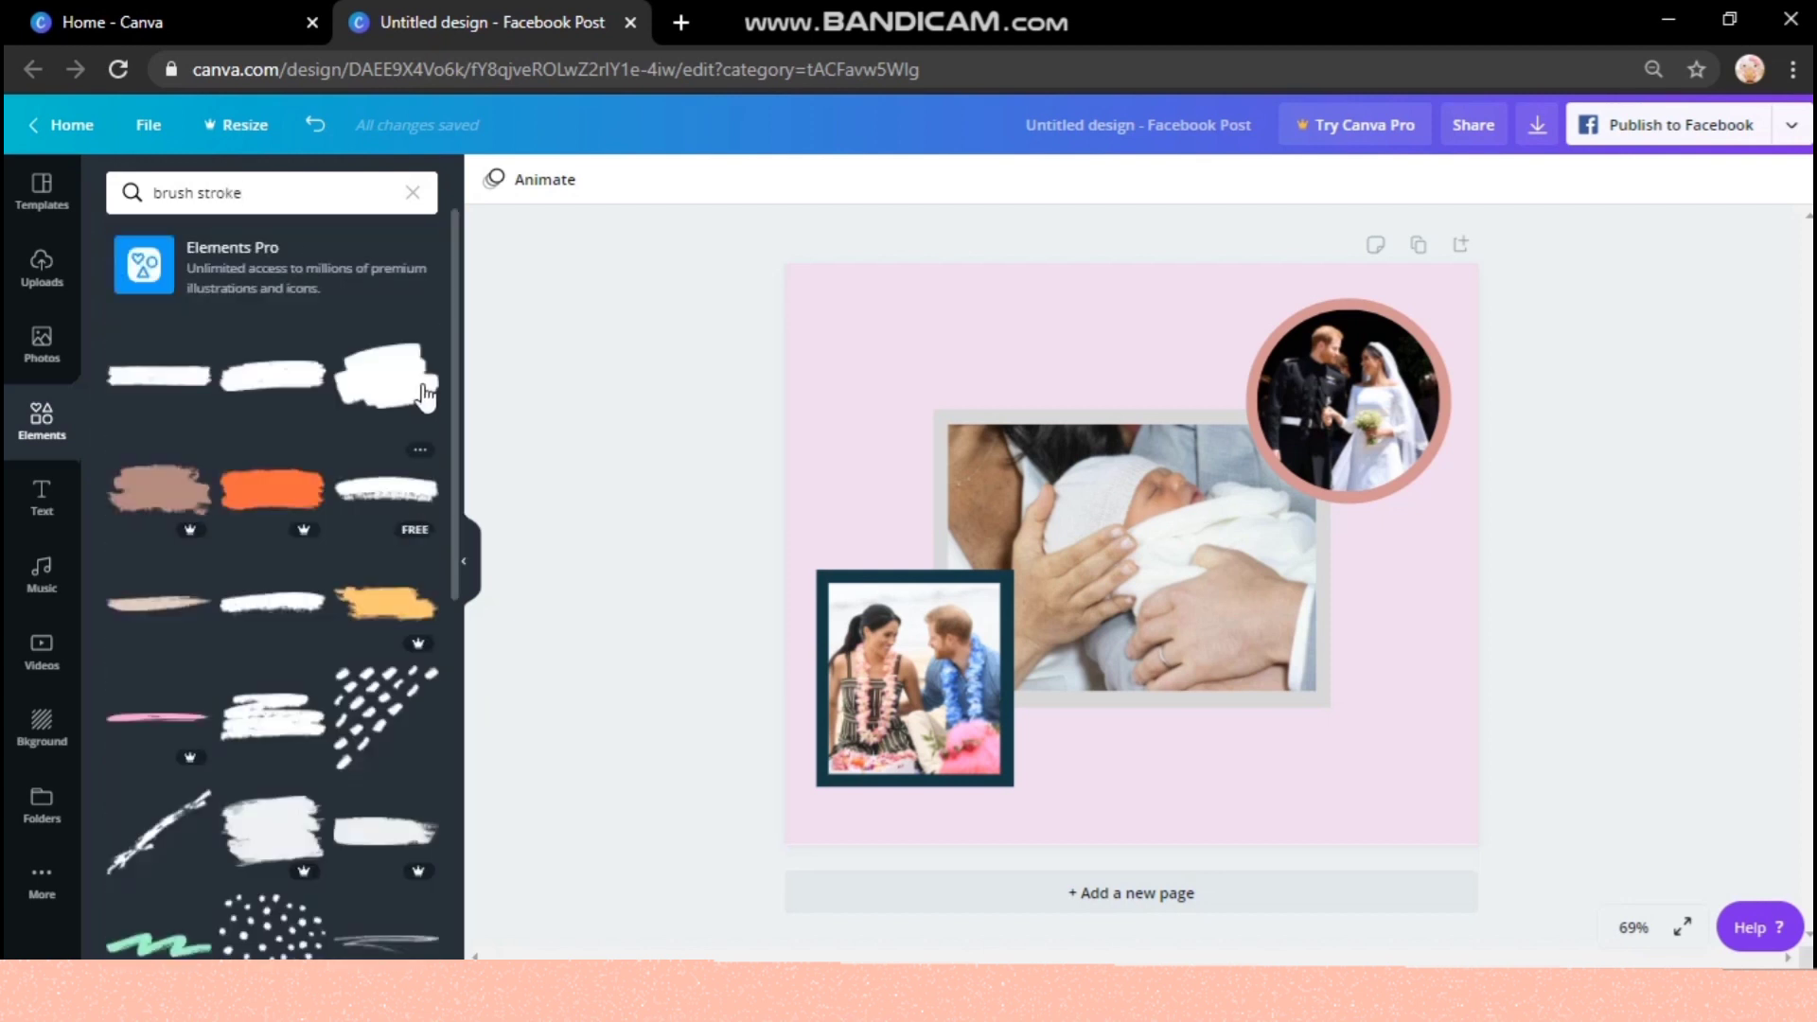
- Add the coral looped brush stroke, rotate it to about -18° and place it in the post's lower-right corner
drag(457, 345, 479, 621)
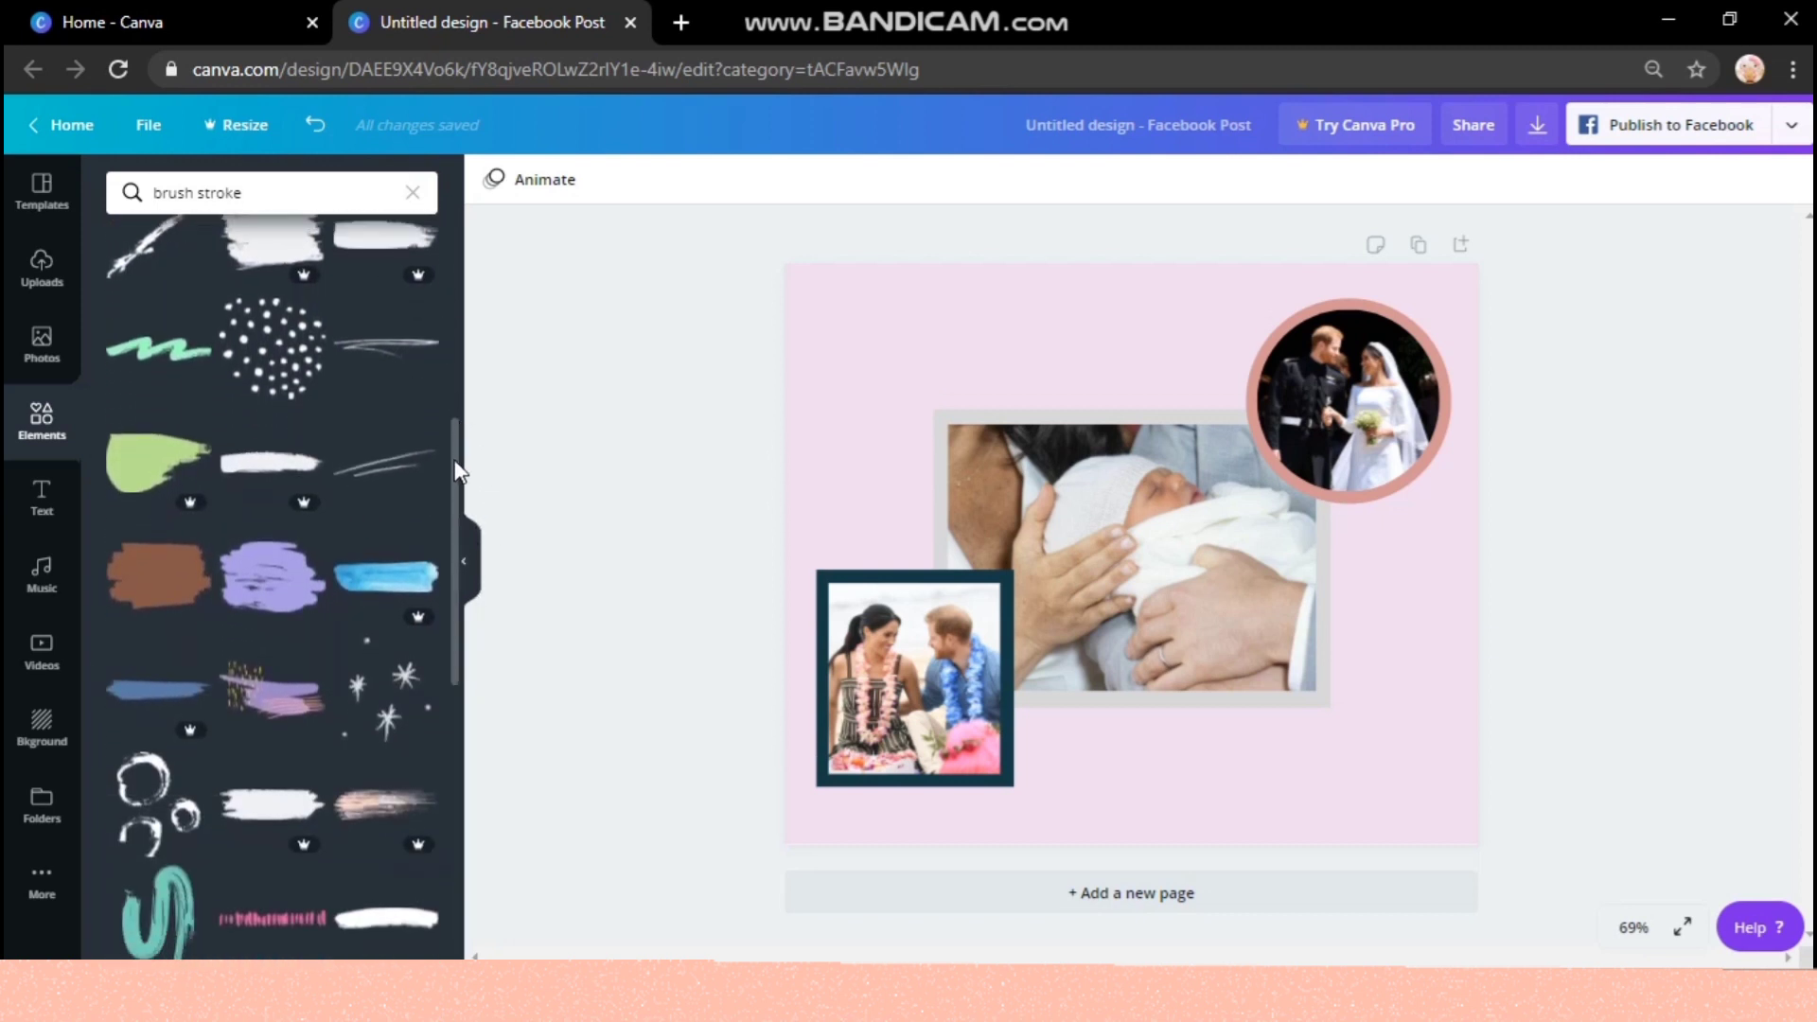
mouse_move(457, 474)
mouse_down()
mouse_move(509, 642)
mouse_move(517, 814)
mouse_up()
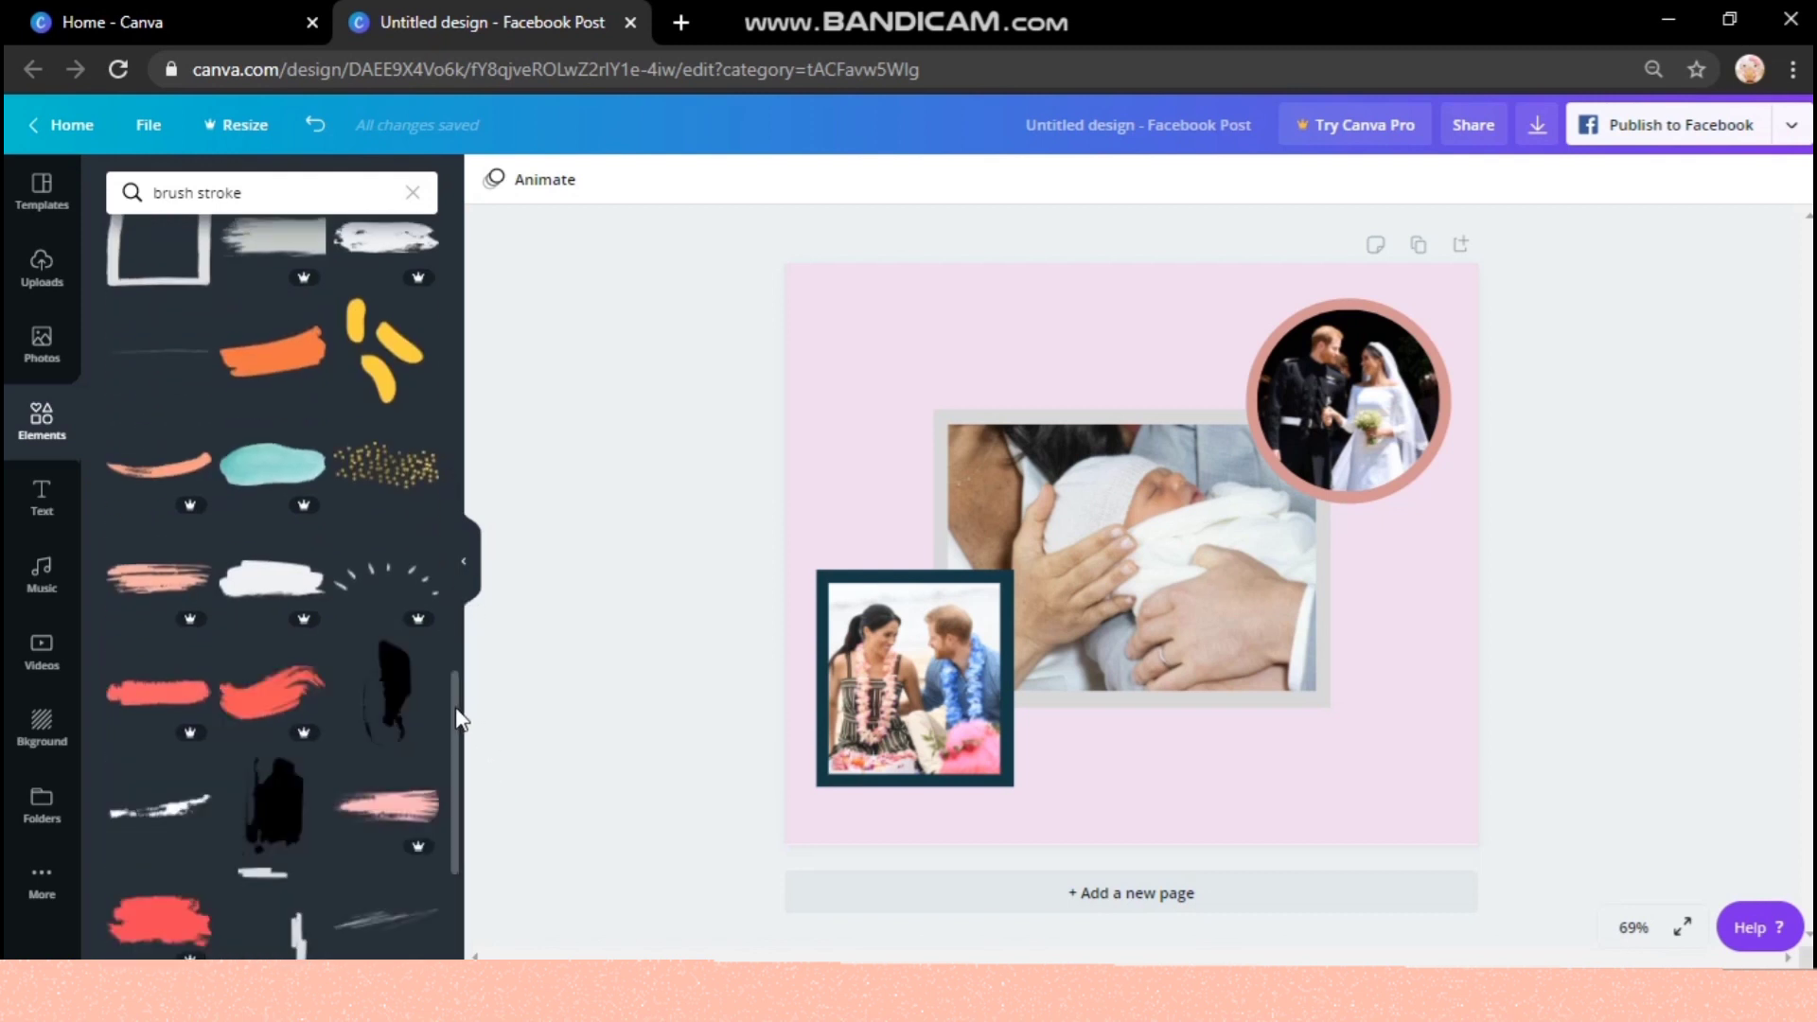
drag(460, 719, 458, 840)
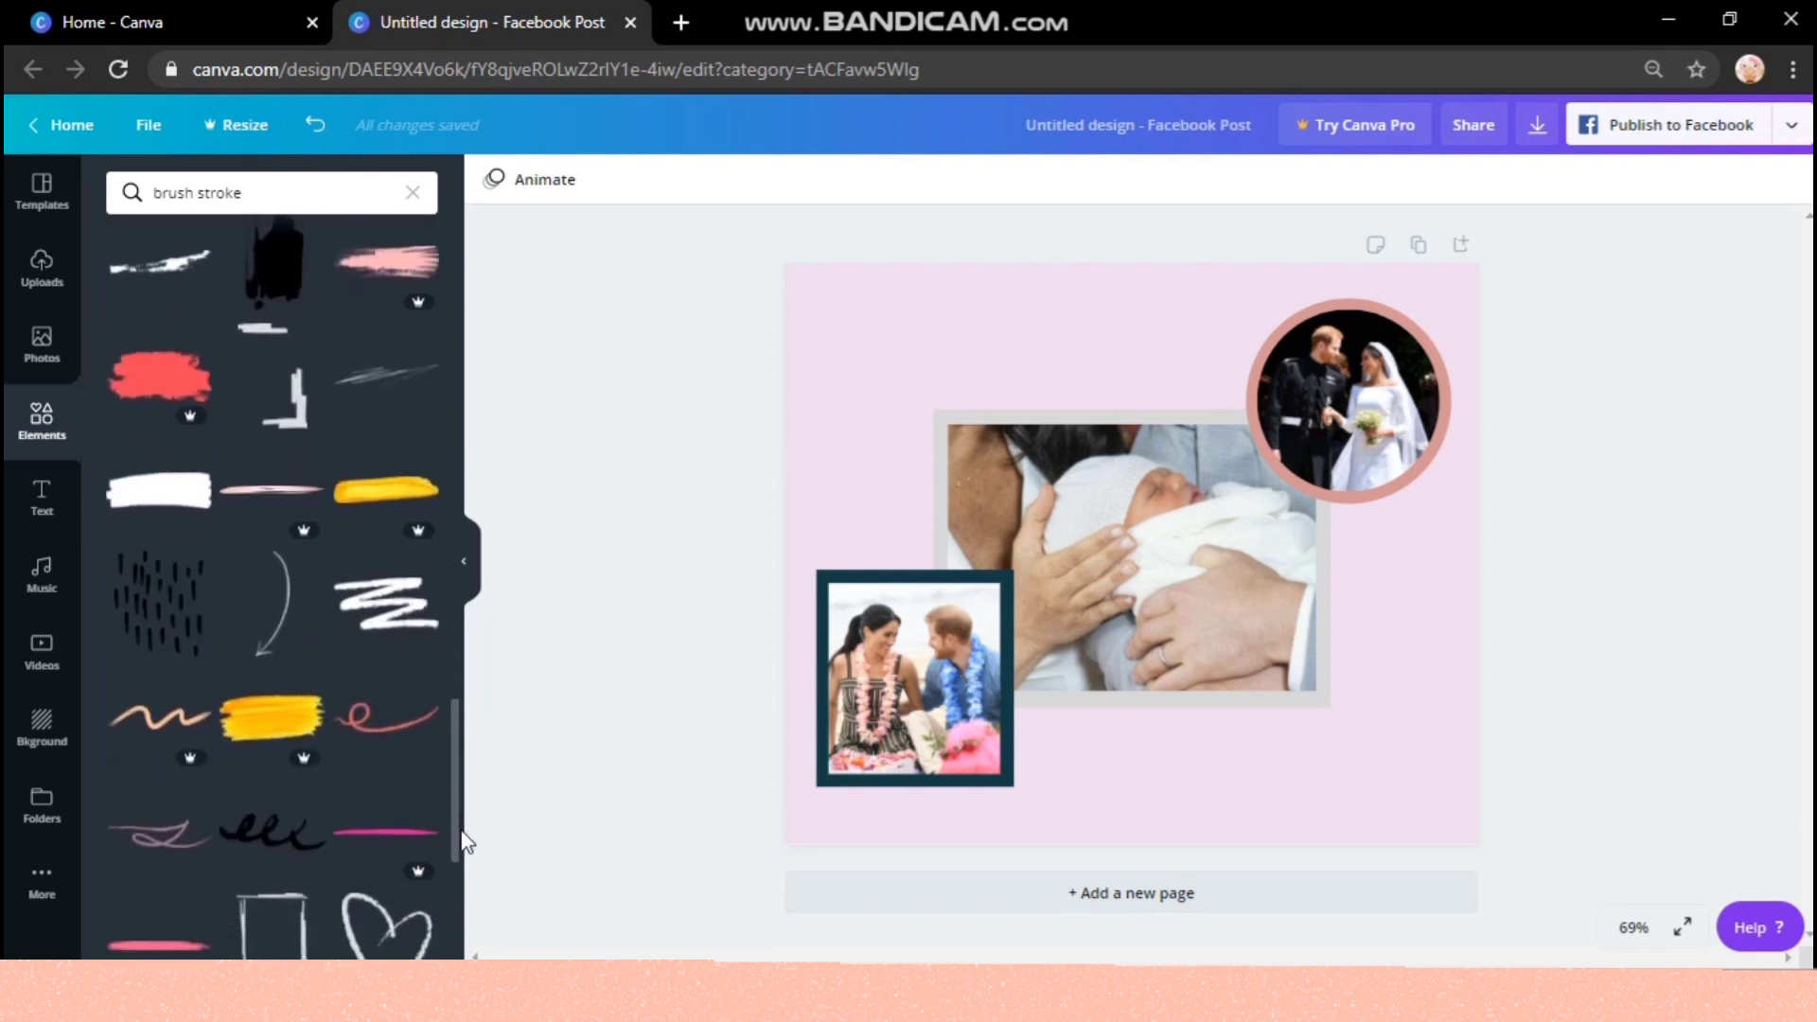
click(364, 712)
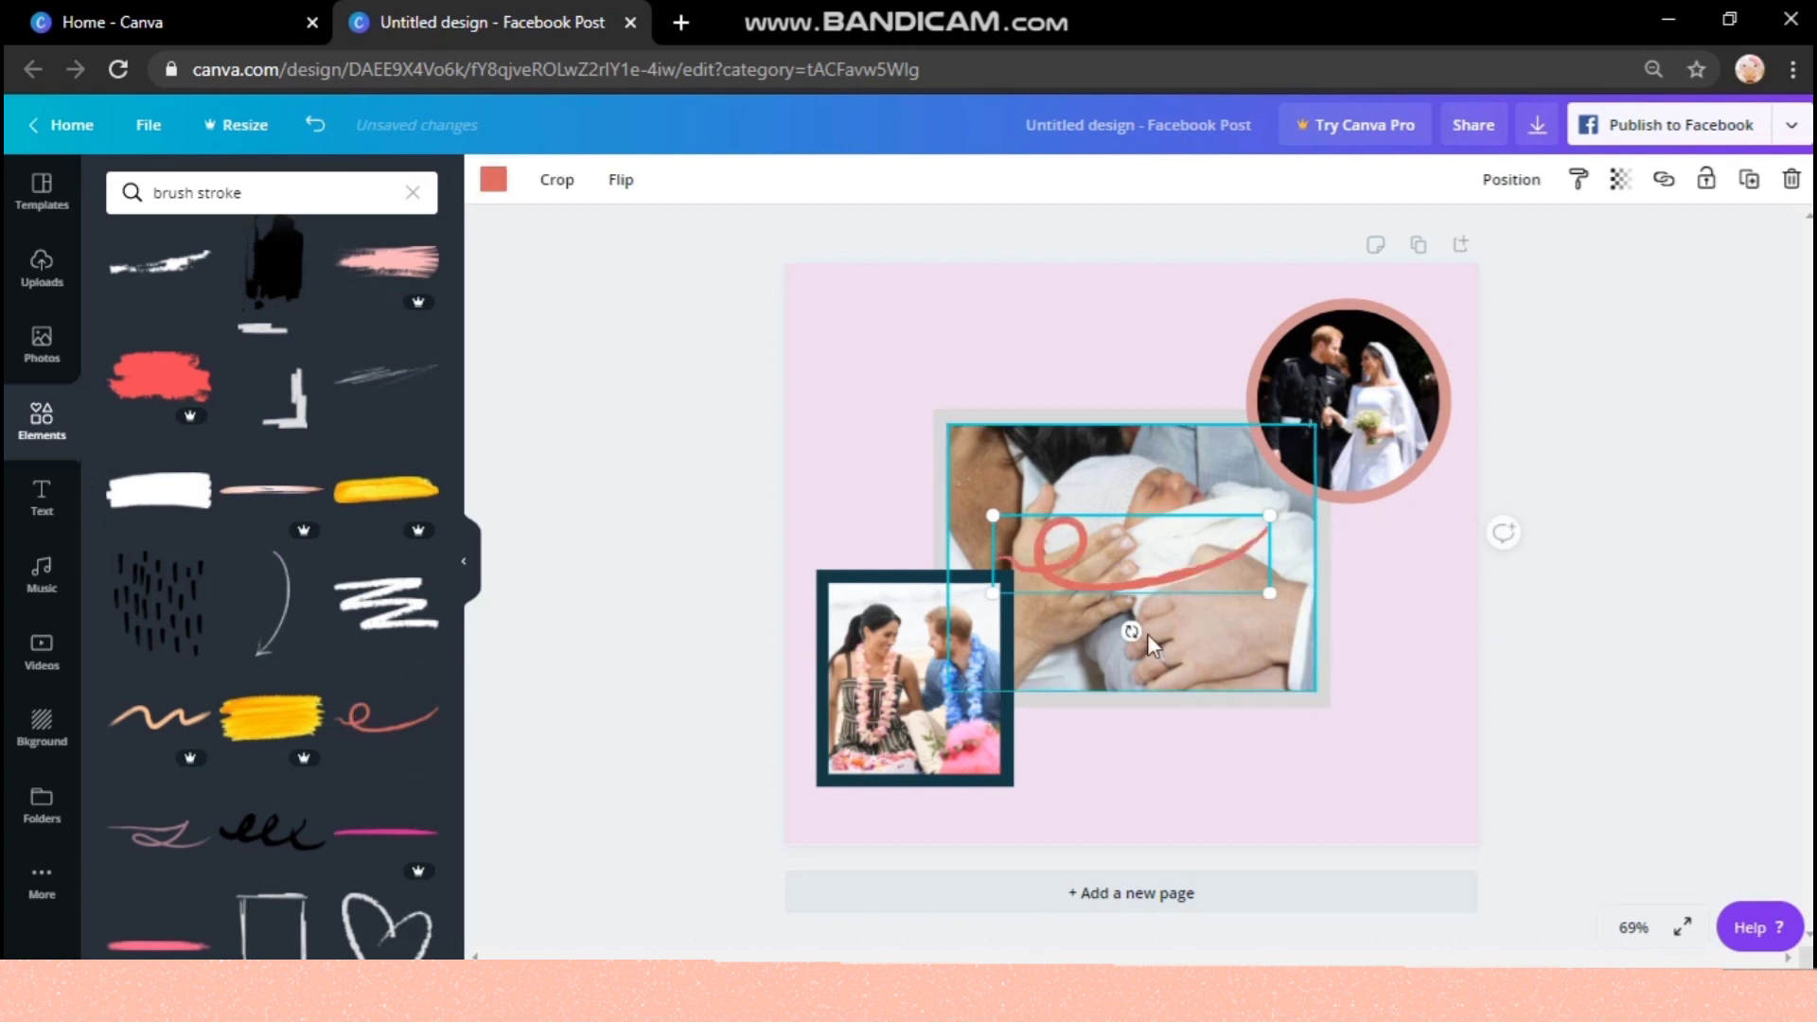
mouse_move(1193, 649)
mouse_down()
mouse_move(1246, 669)
mouse_move(1231, 707)
mouse_up()
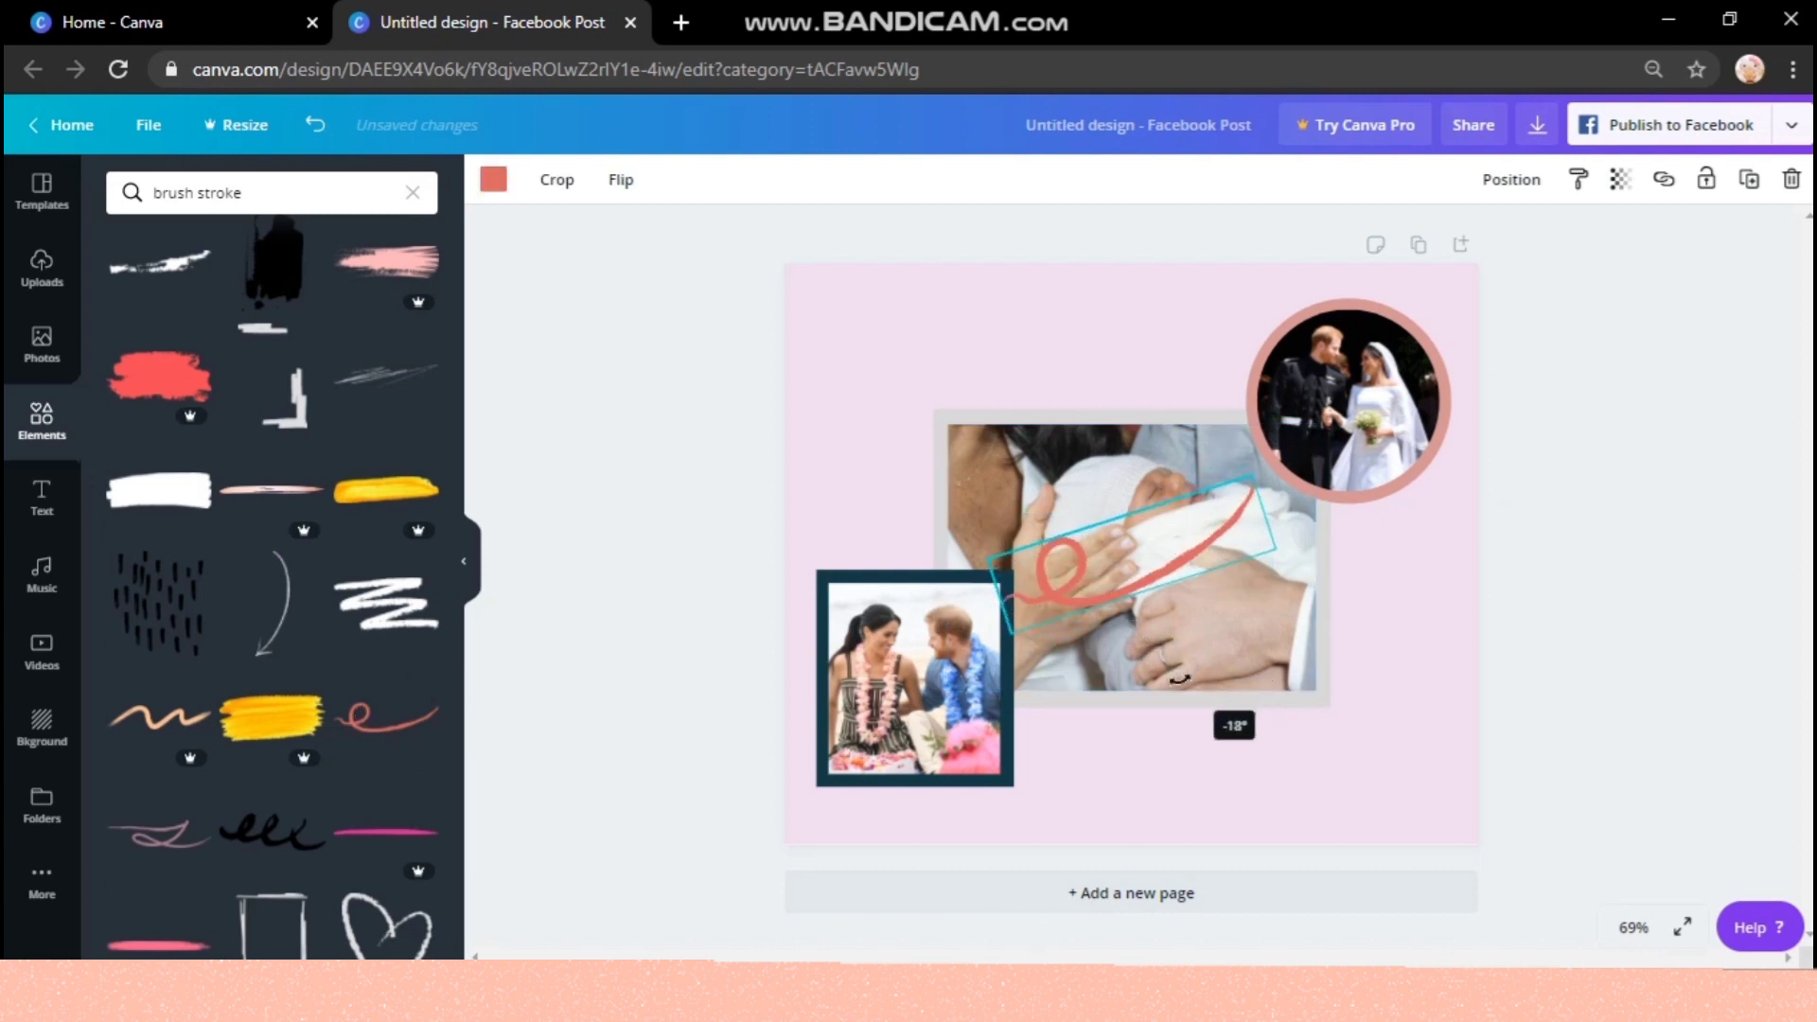
mouse_move(1098, 600)
mouse_down()
mouse_move(973, 507)
mouse_move(833, 341)
mouse_move(1159, 365)
mouse_move(1230, 397)
mouse_move(1367, 734)
mouse_move(1347, 834)
mouse_up()
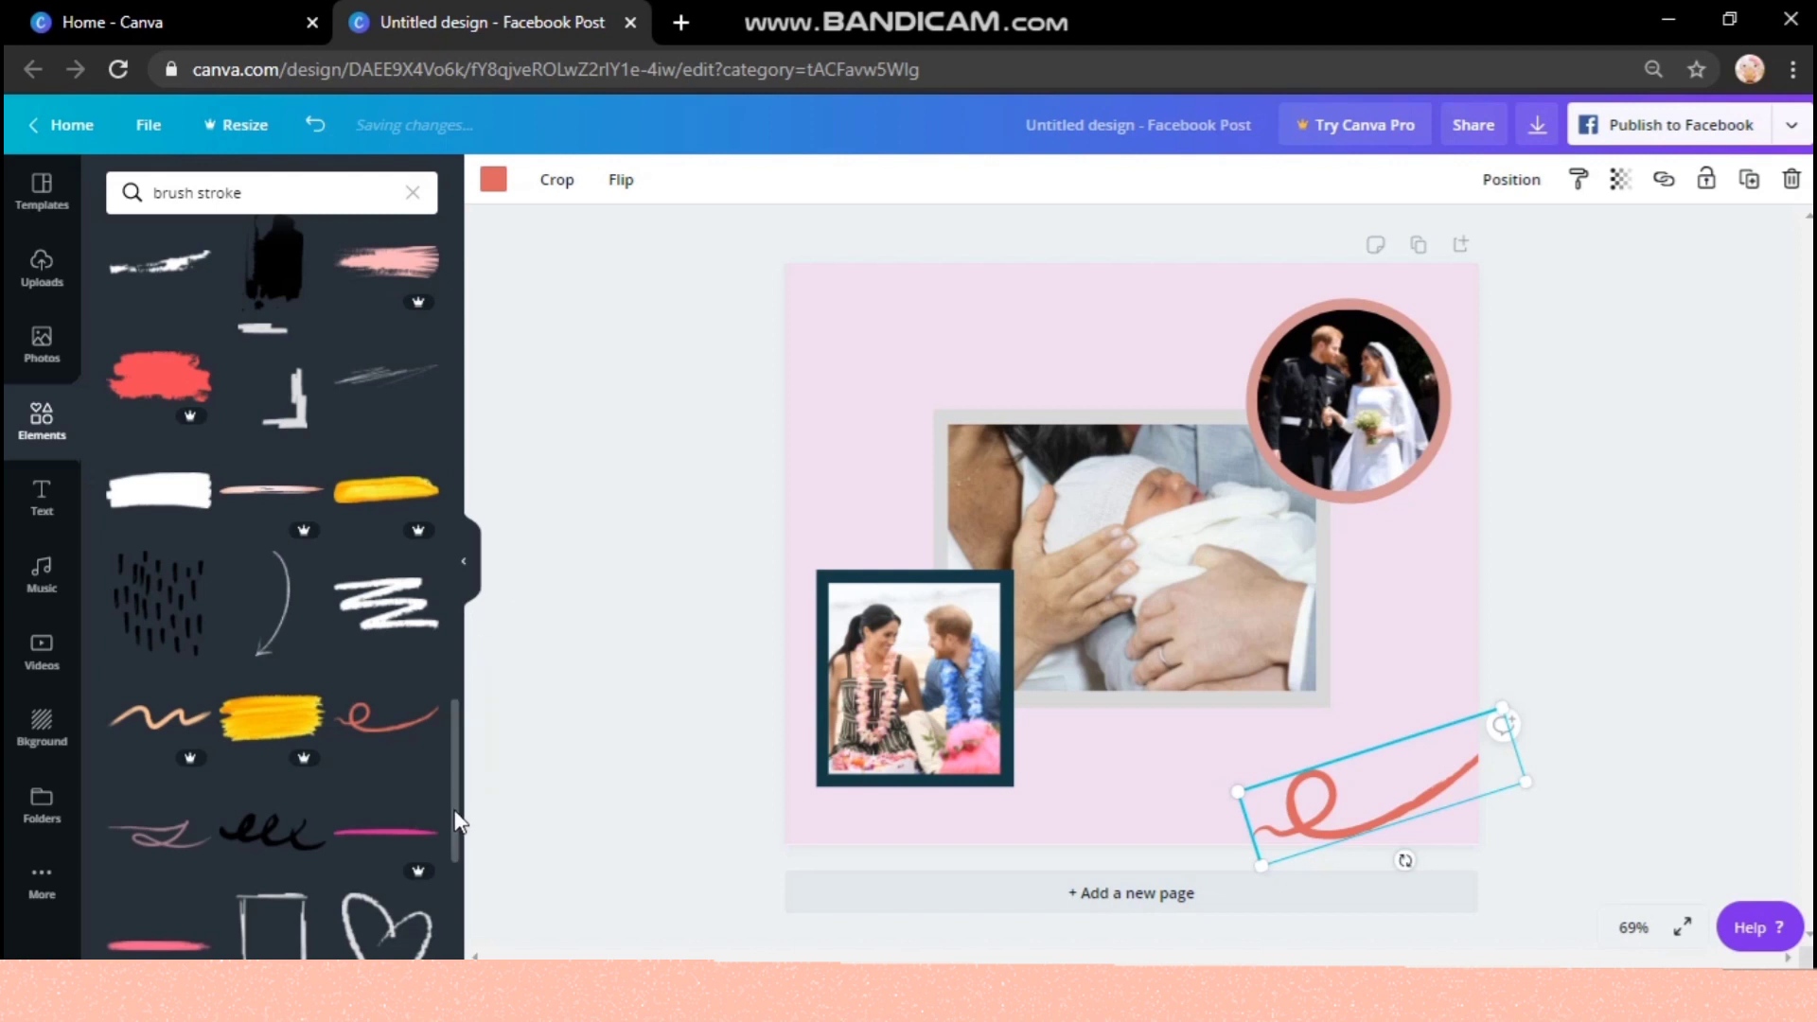
- Add the hand-drawn heart, make it small and tilted in the post's upper-left corner, and duplicate it as an overlapping second heart
scroll(452, 821, down, 2)
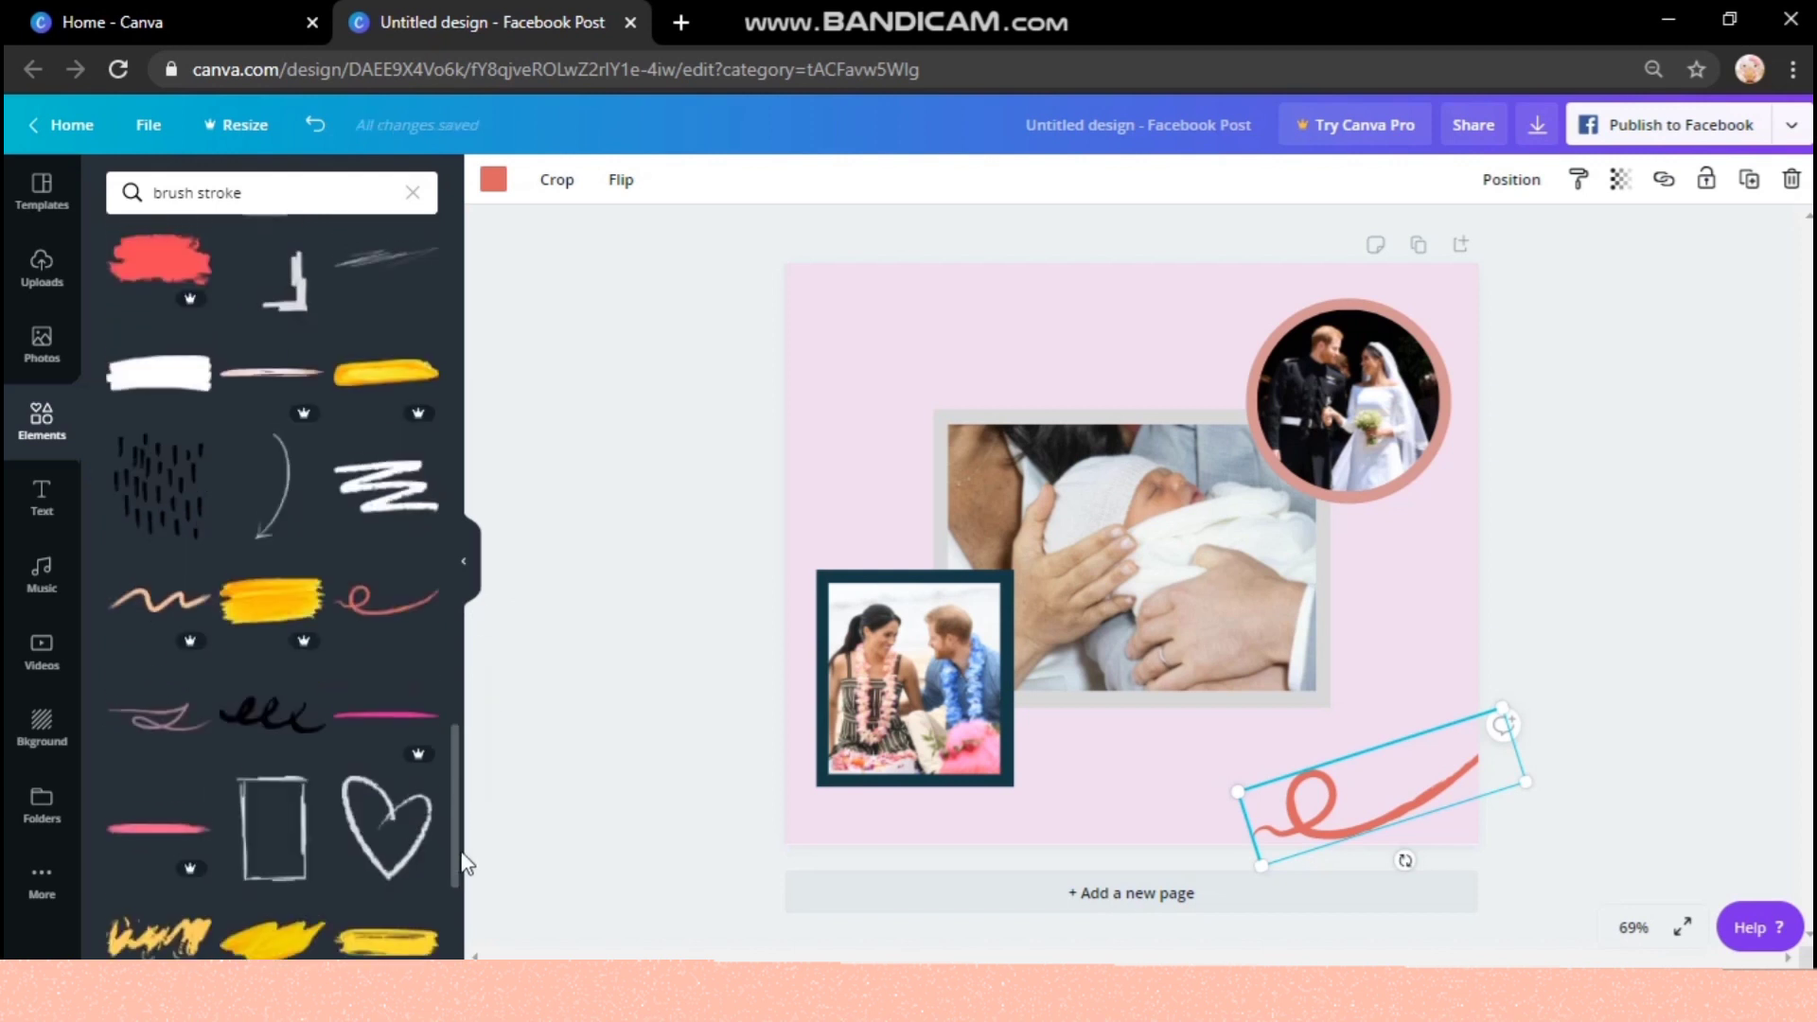
click(383, 863)
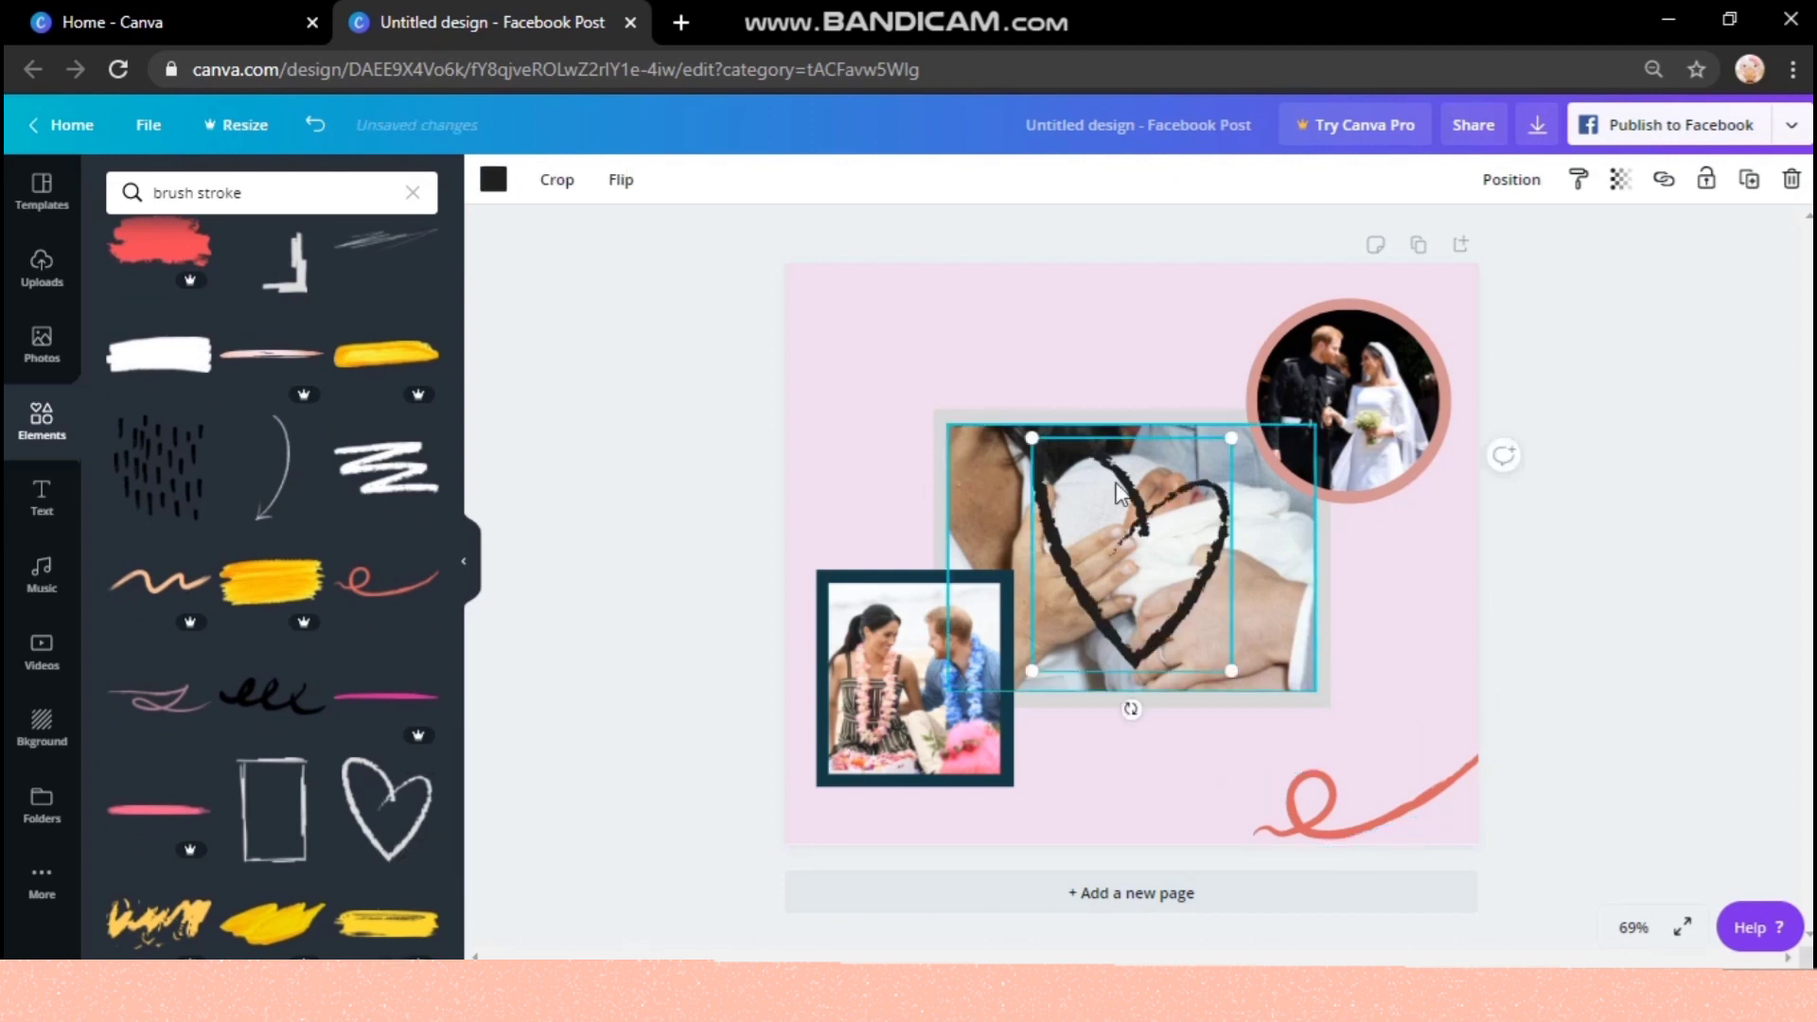
mouse_move(1073, 537)
mouse_down()
mouse_move(934, 434)
mouse_move(905, 394)
mouse_move(921, 385)
mouse_move(954, 423)
mouse_move(918, 430)
mouse_move(890, 405)
mouse_move(809, 437)
mouse_move(914, 397)
mouse_move(848, 471)
mouse_move(800, 462)
mouse_up()
drag(873, 410, 839, 333)
key(ctrl+d)
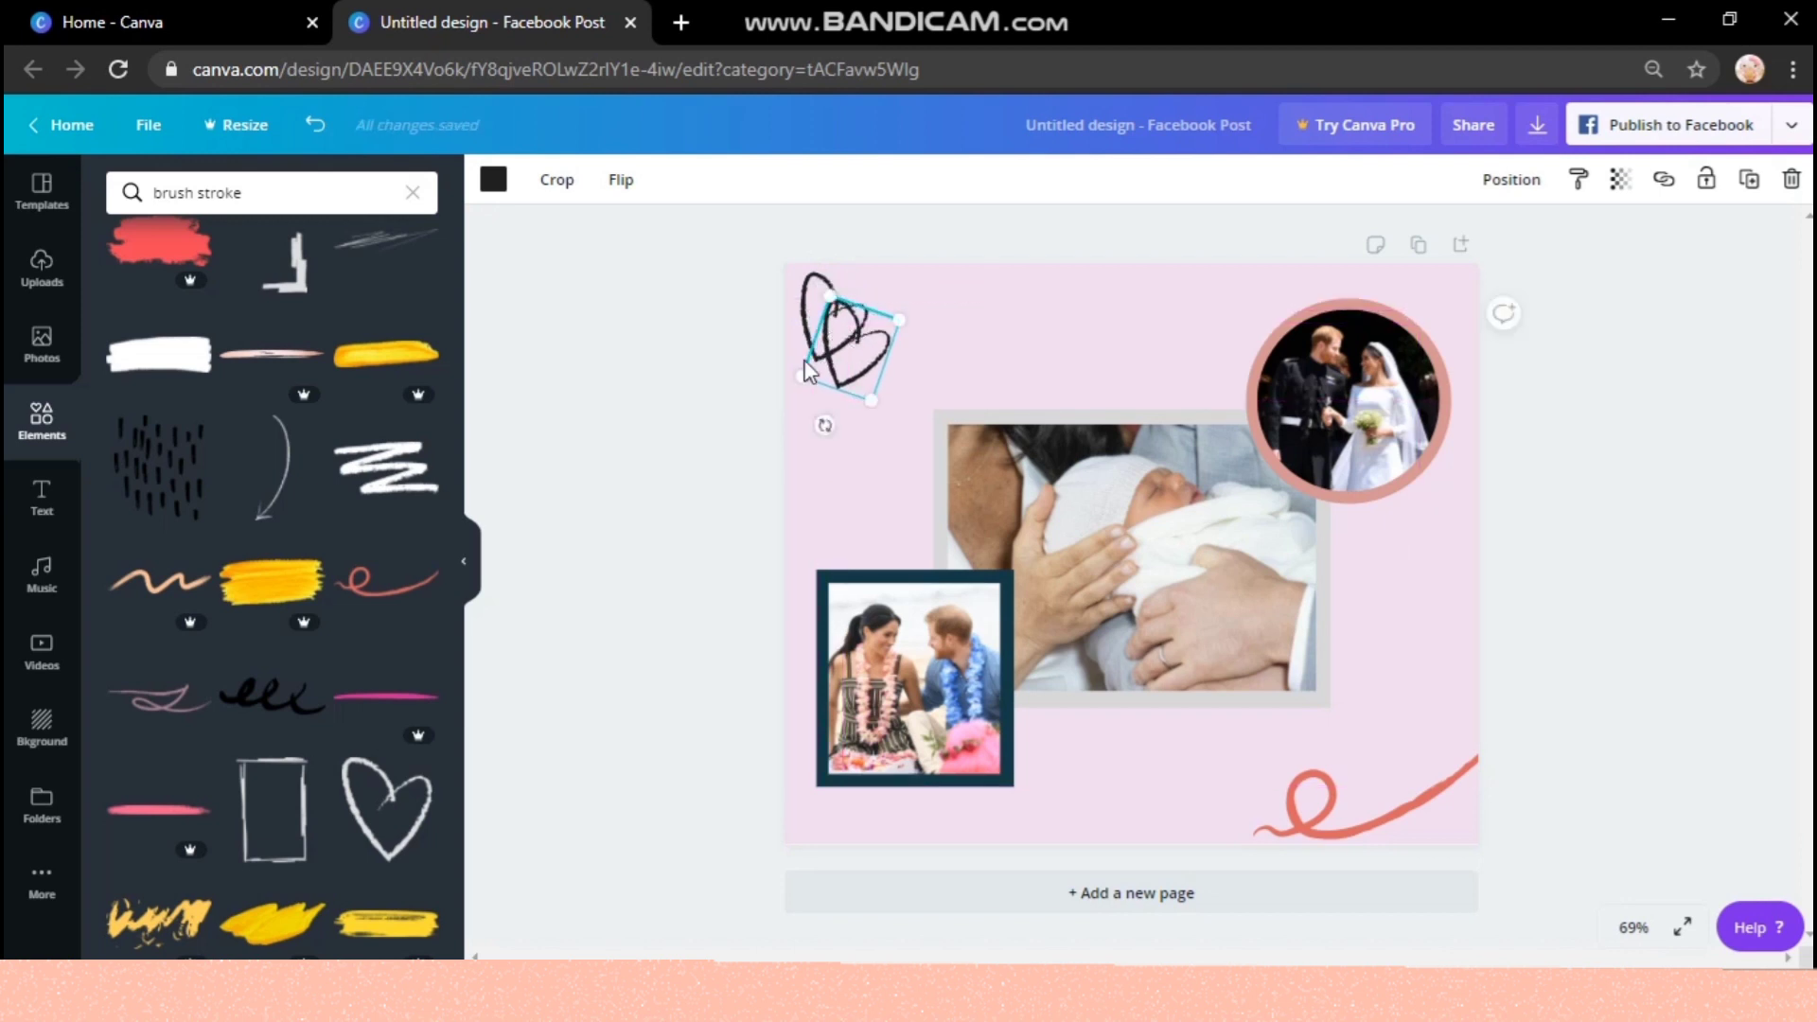
click(717, 389)
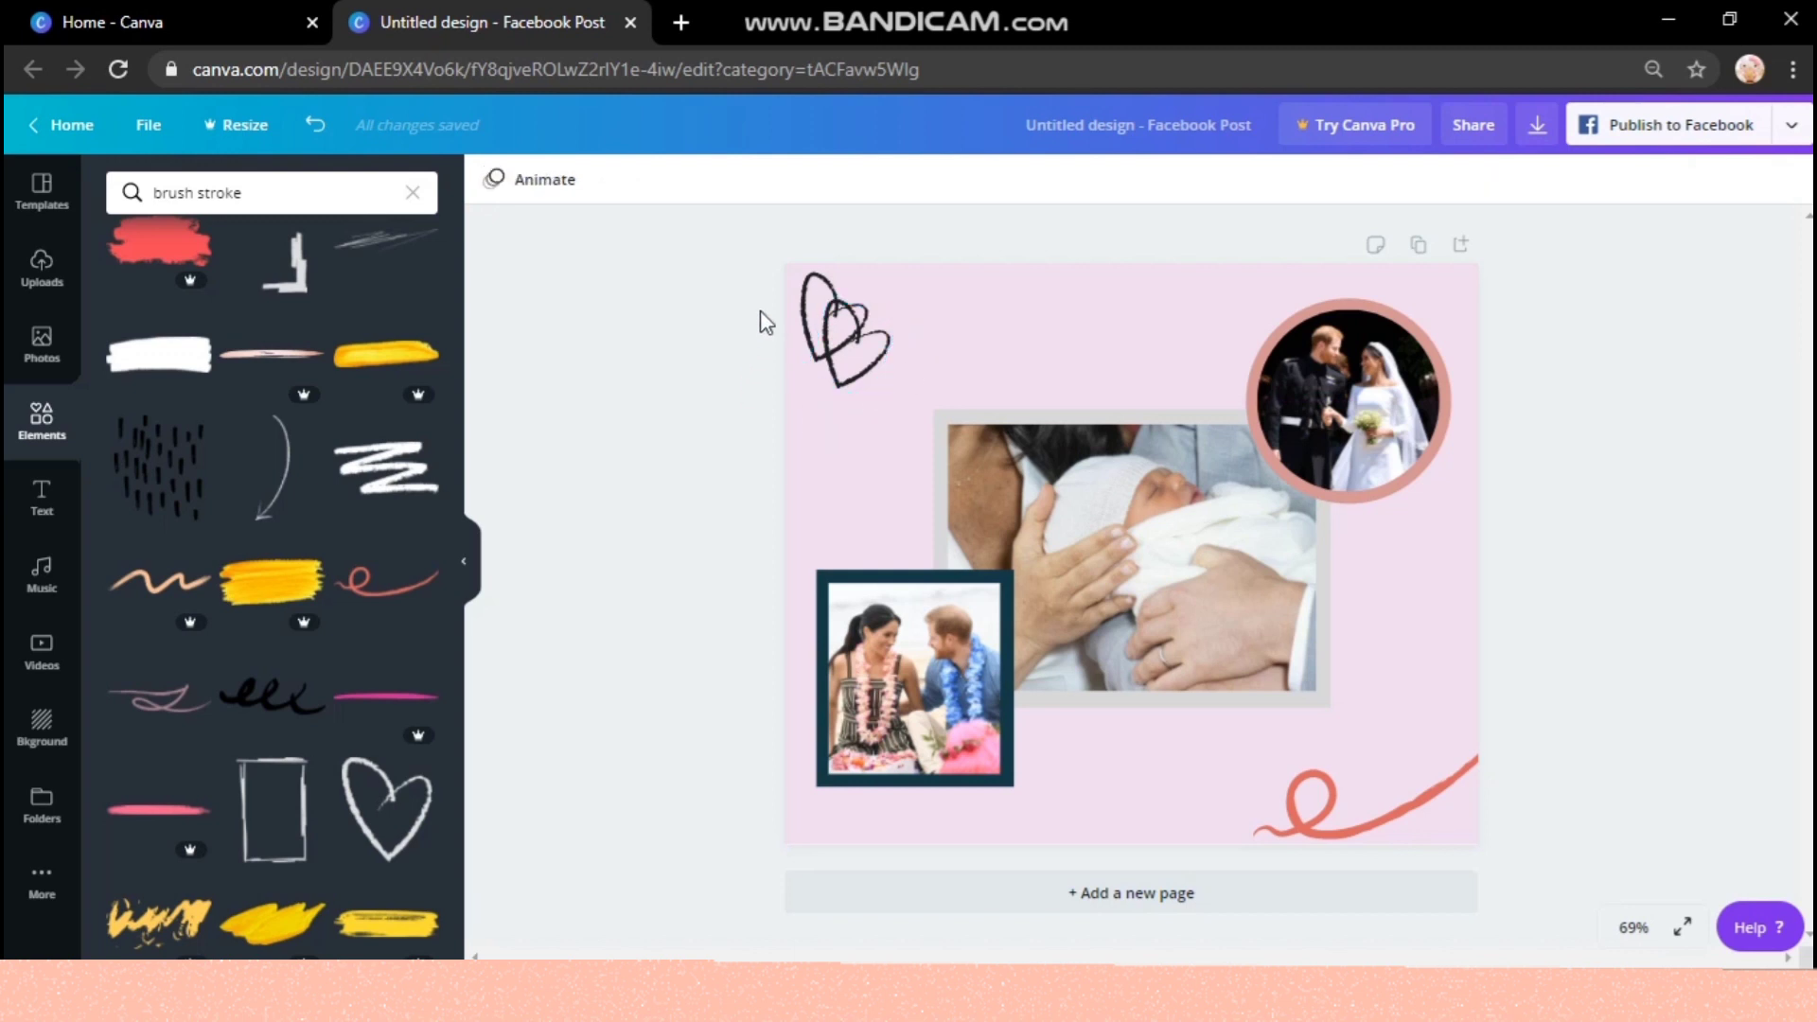
- Recolour the upper of the two overlapping hearts with the dark teal from the document colours
drag(758, 294, 852, 364)
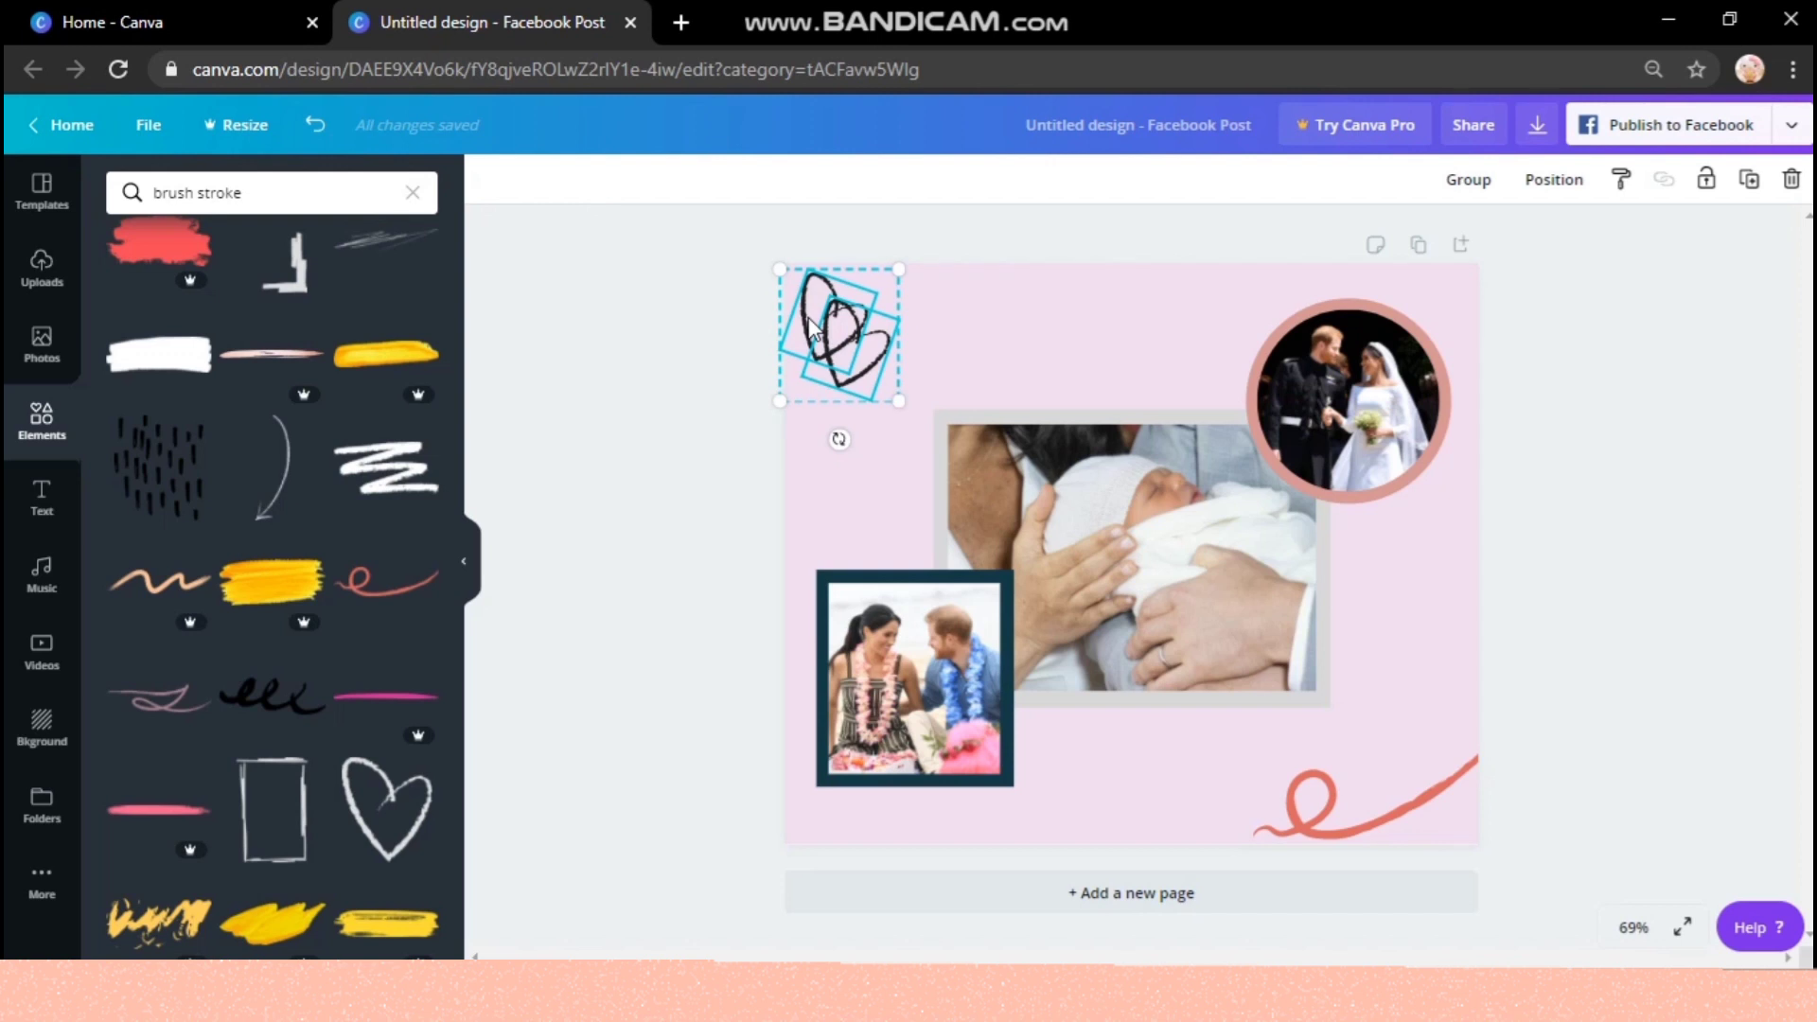
click(735, 337)
click(818, 331)
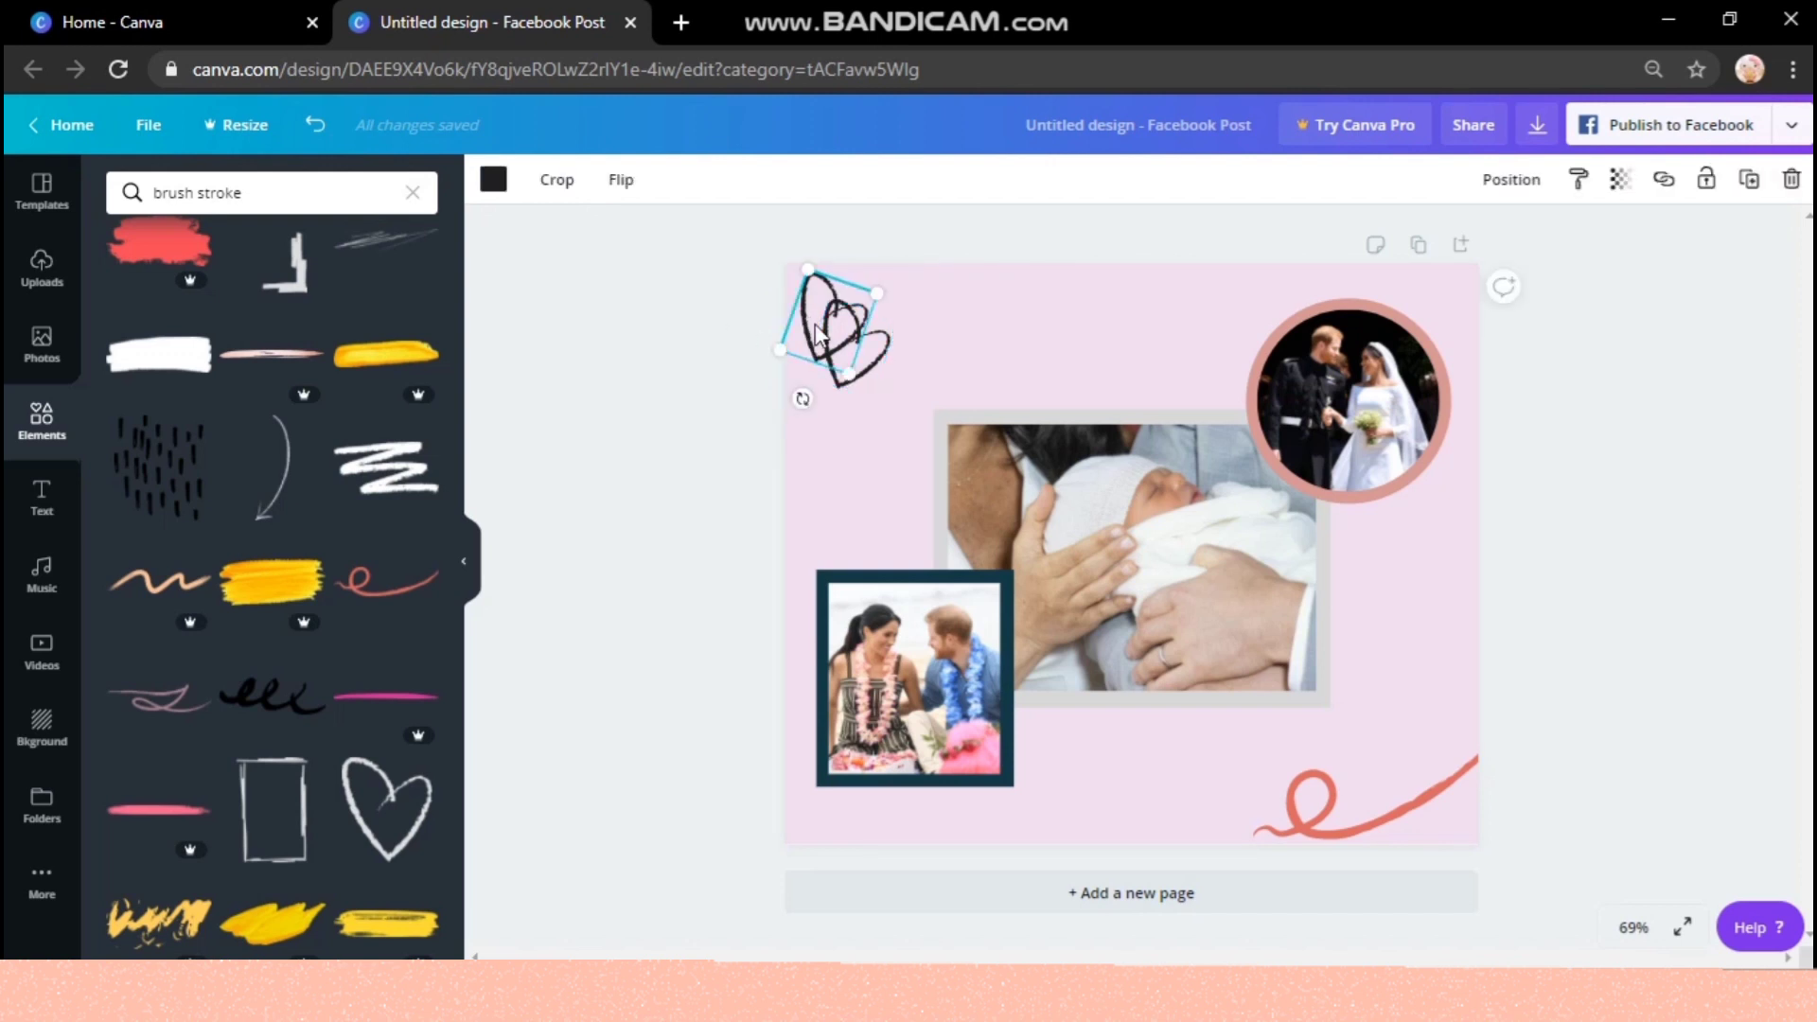
click(492, 181)
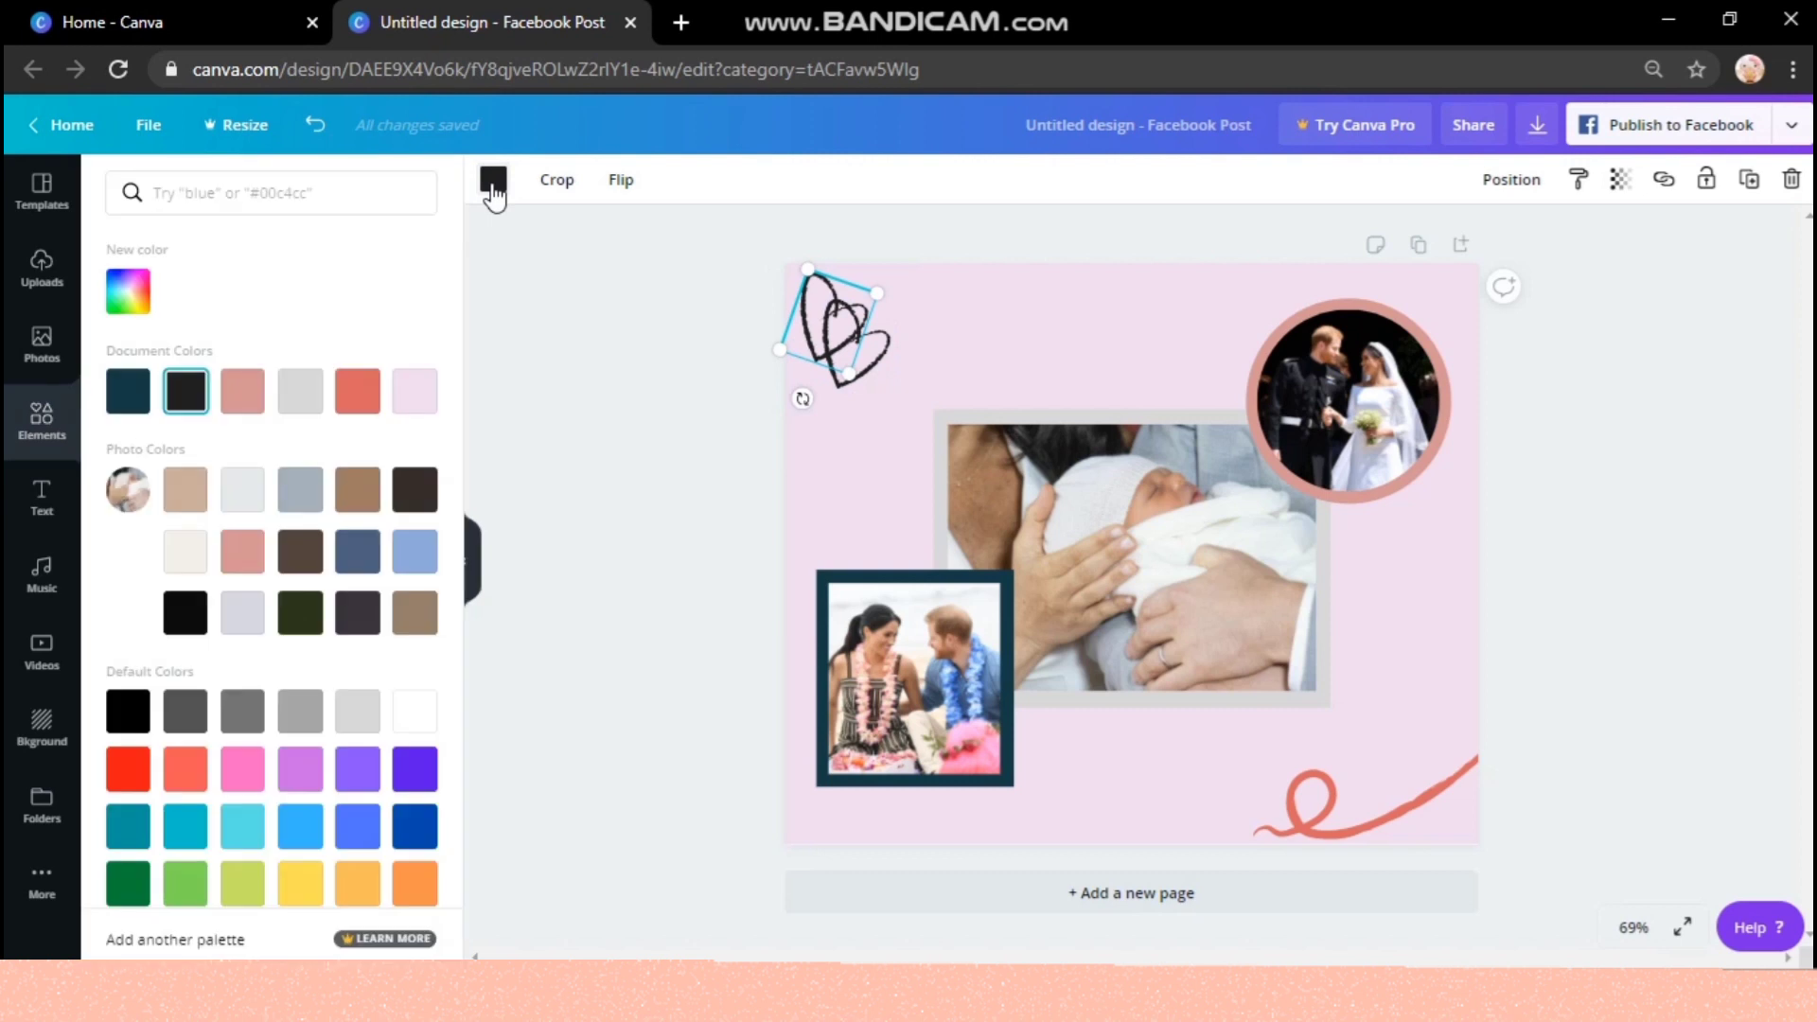
click(148, 398)
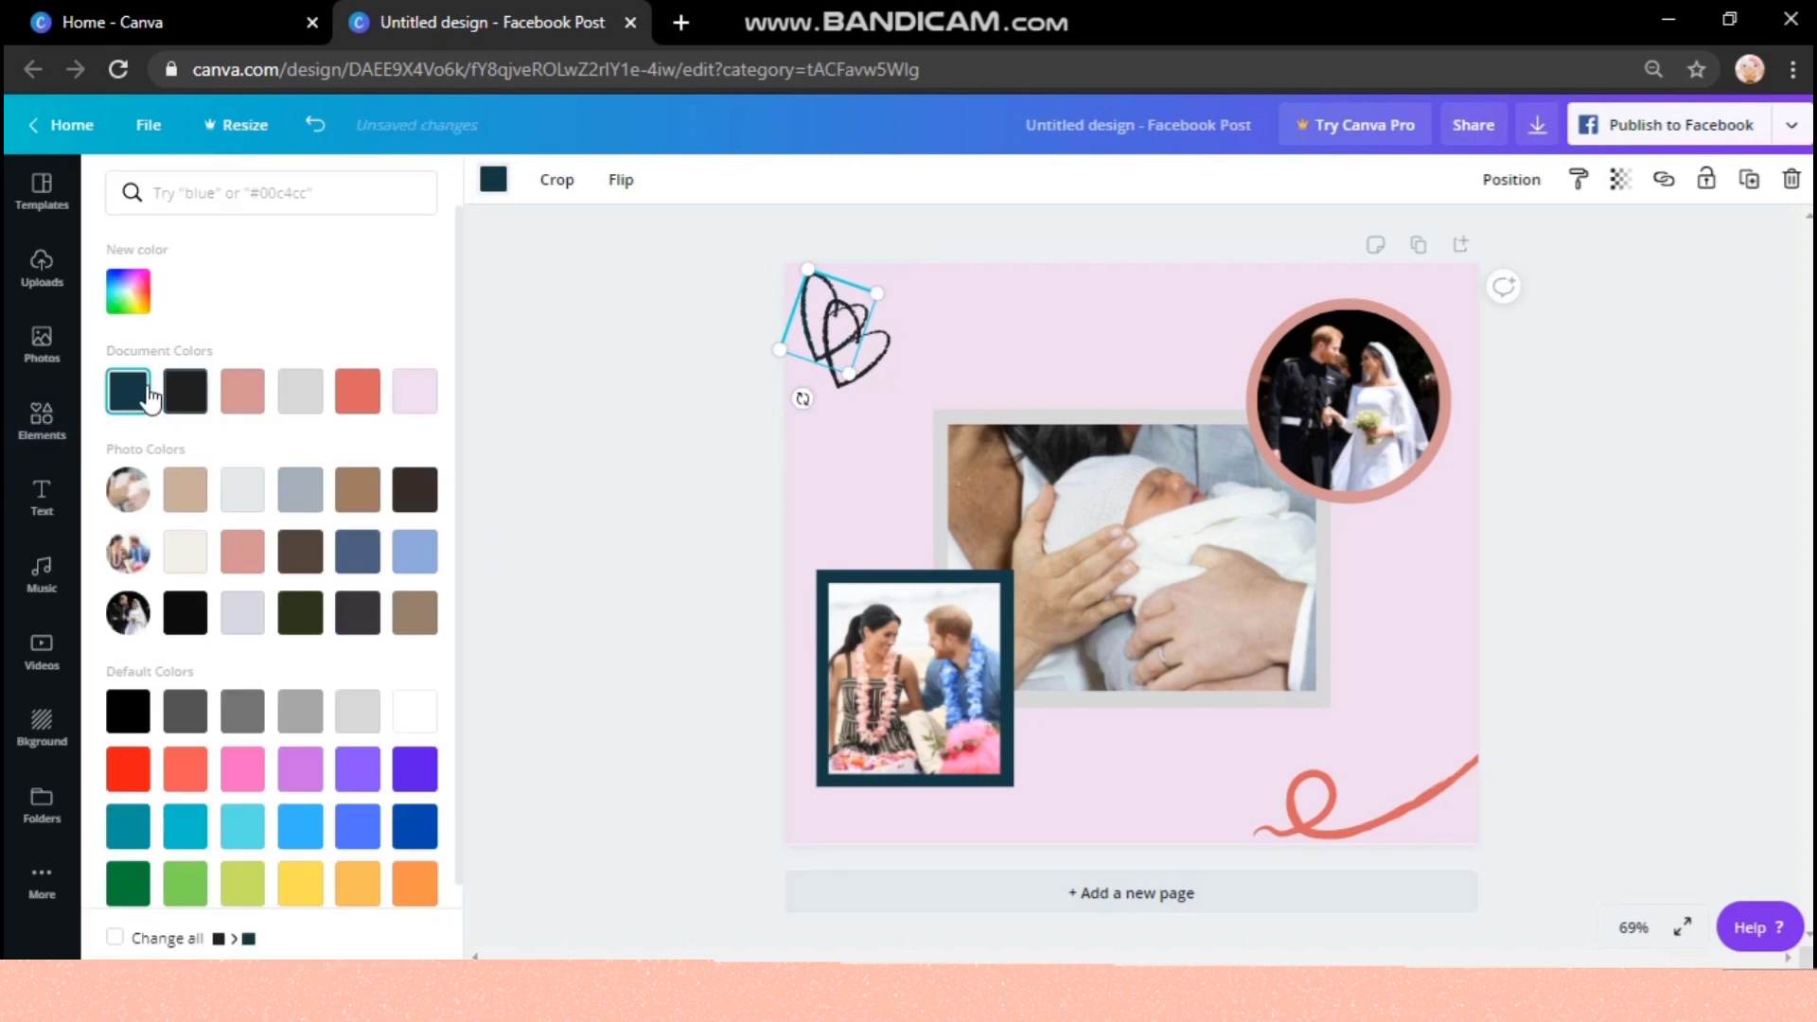
- Recolour the lower overlapping heart with the salmon pink from the document colours
click(846, 394)
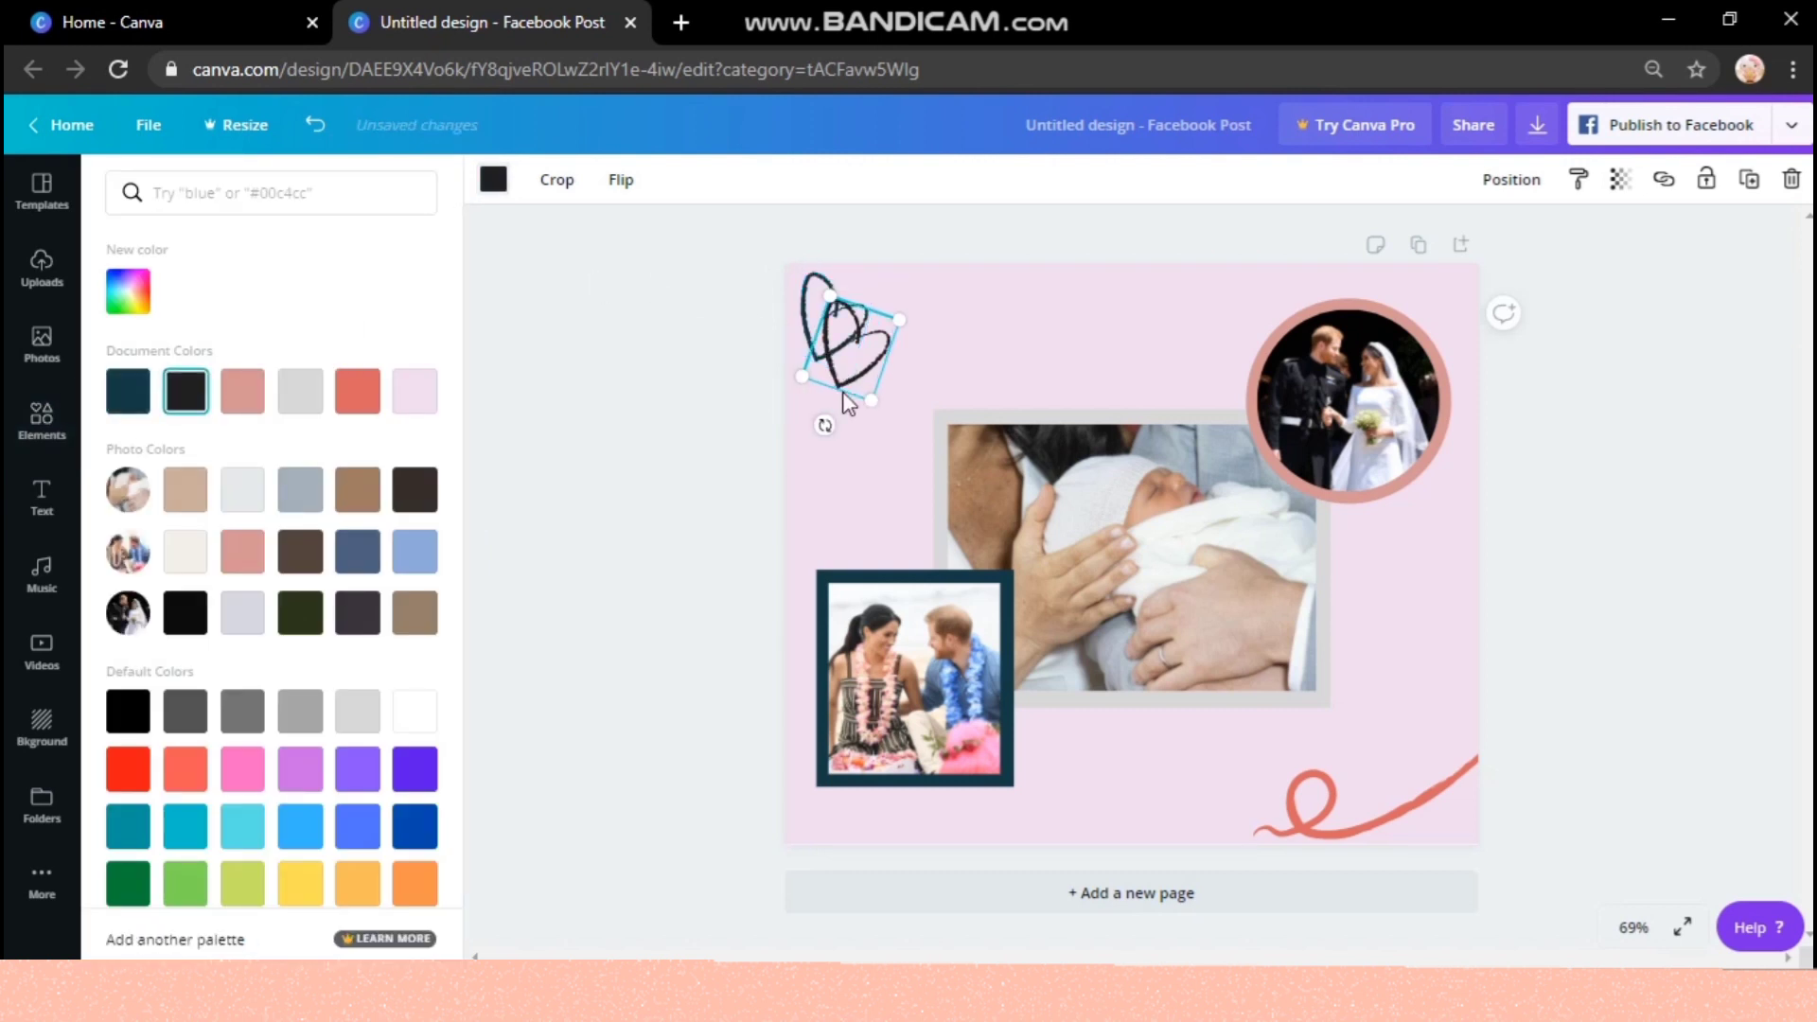
click(236, 887)
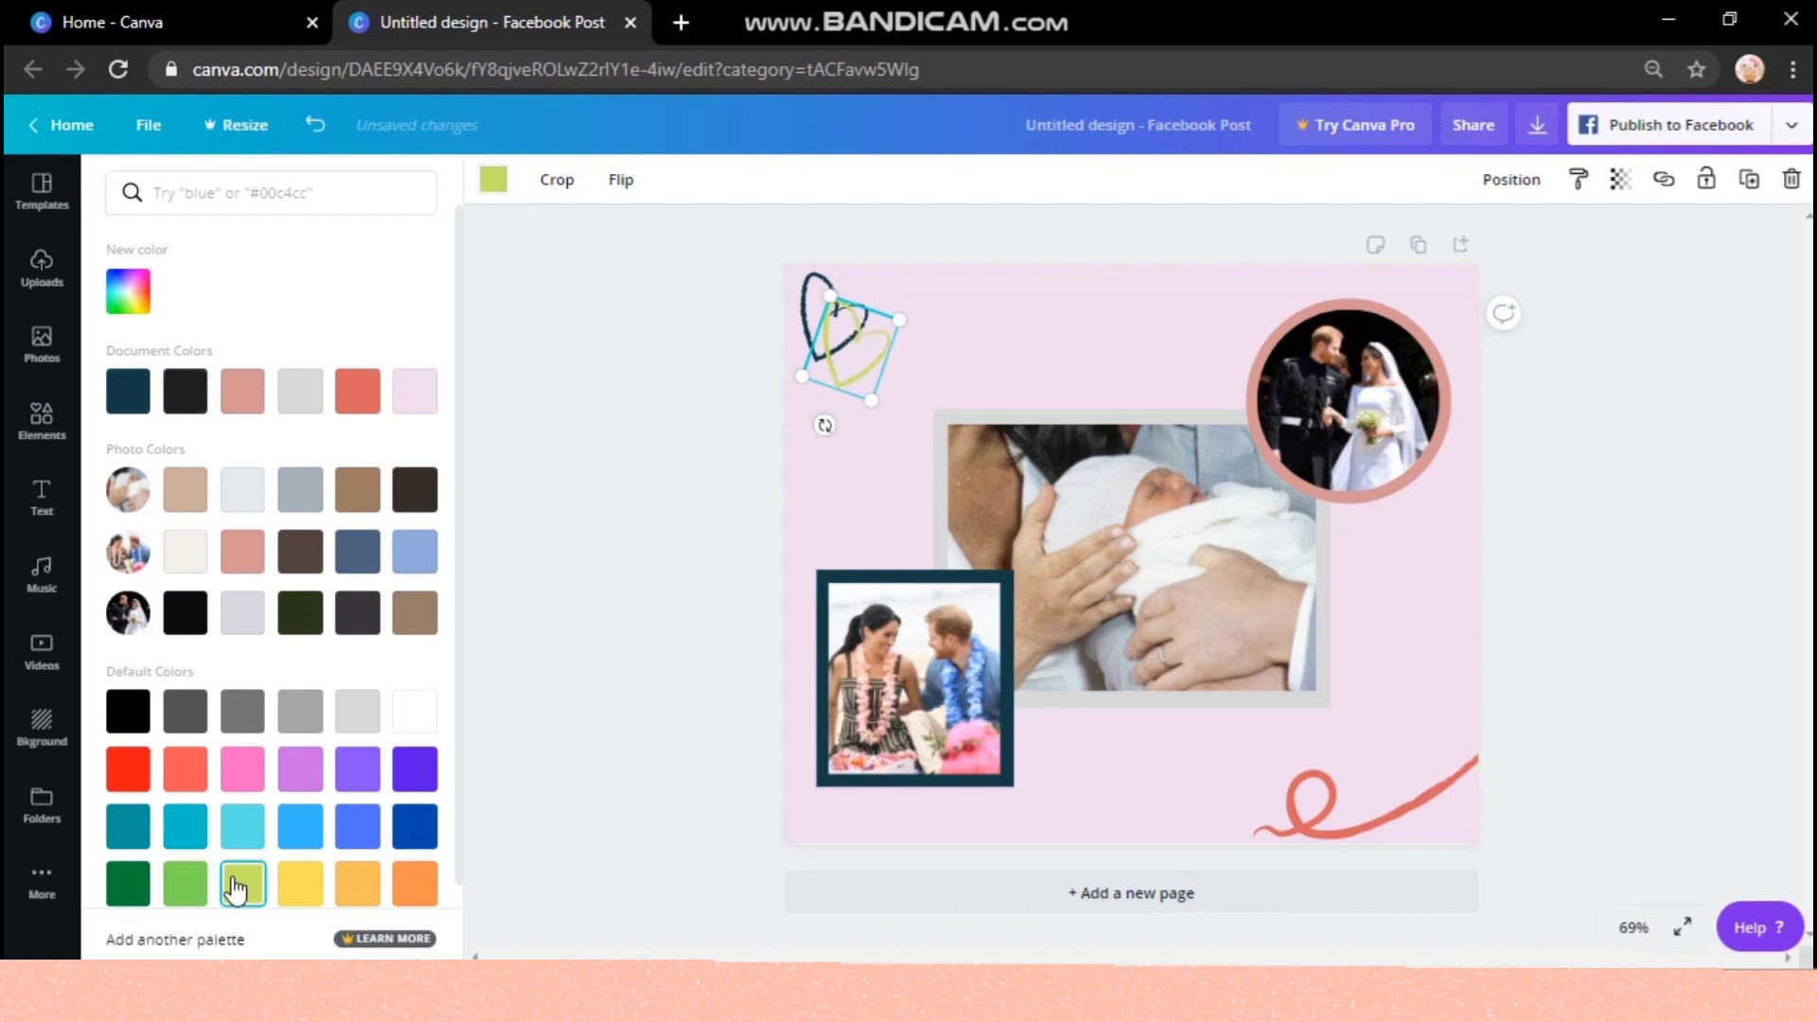
click(243, 391)
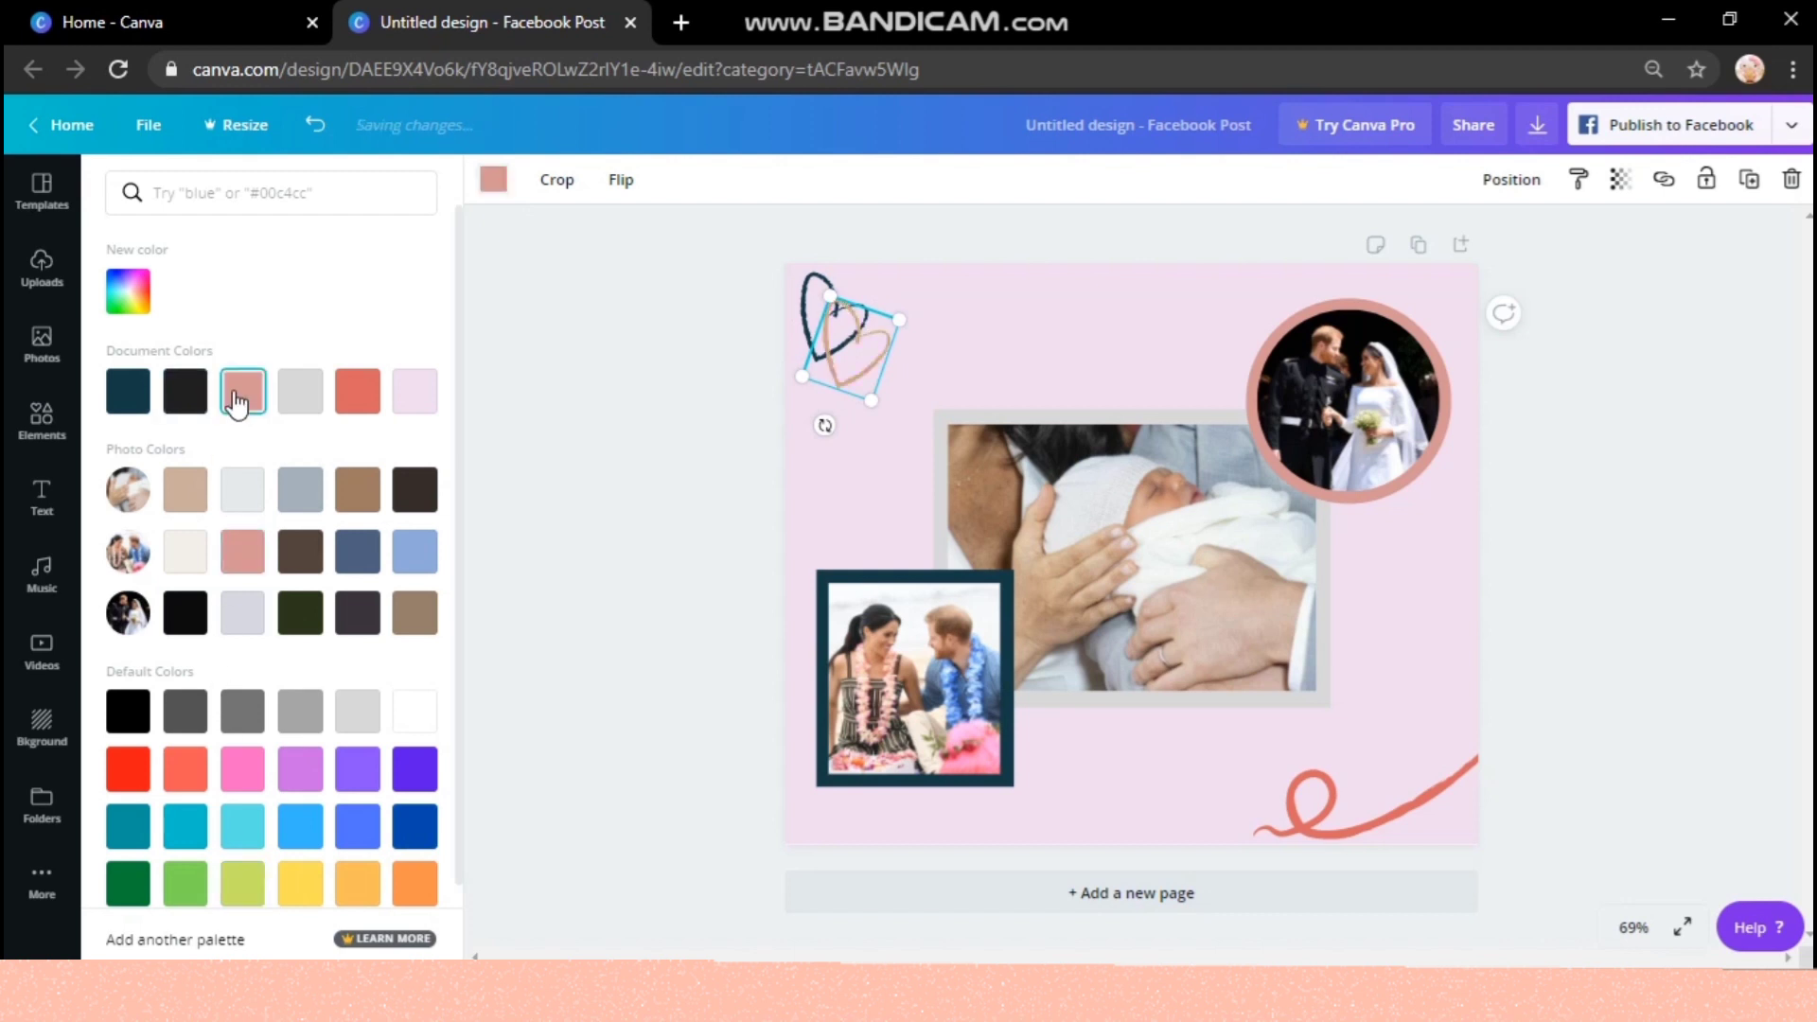
click(723, 347)
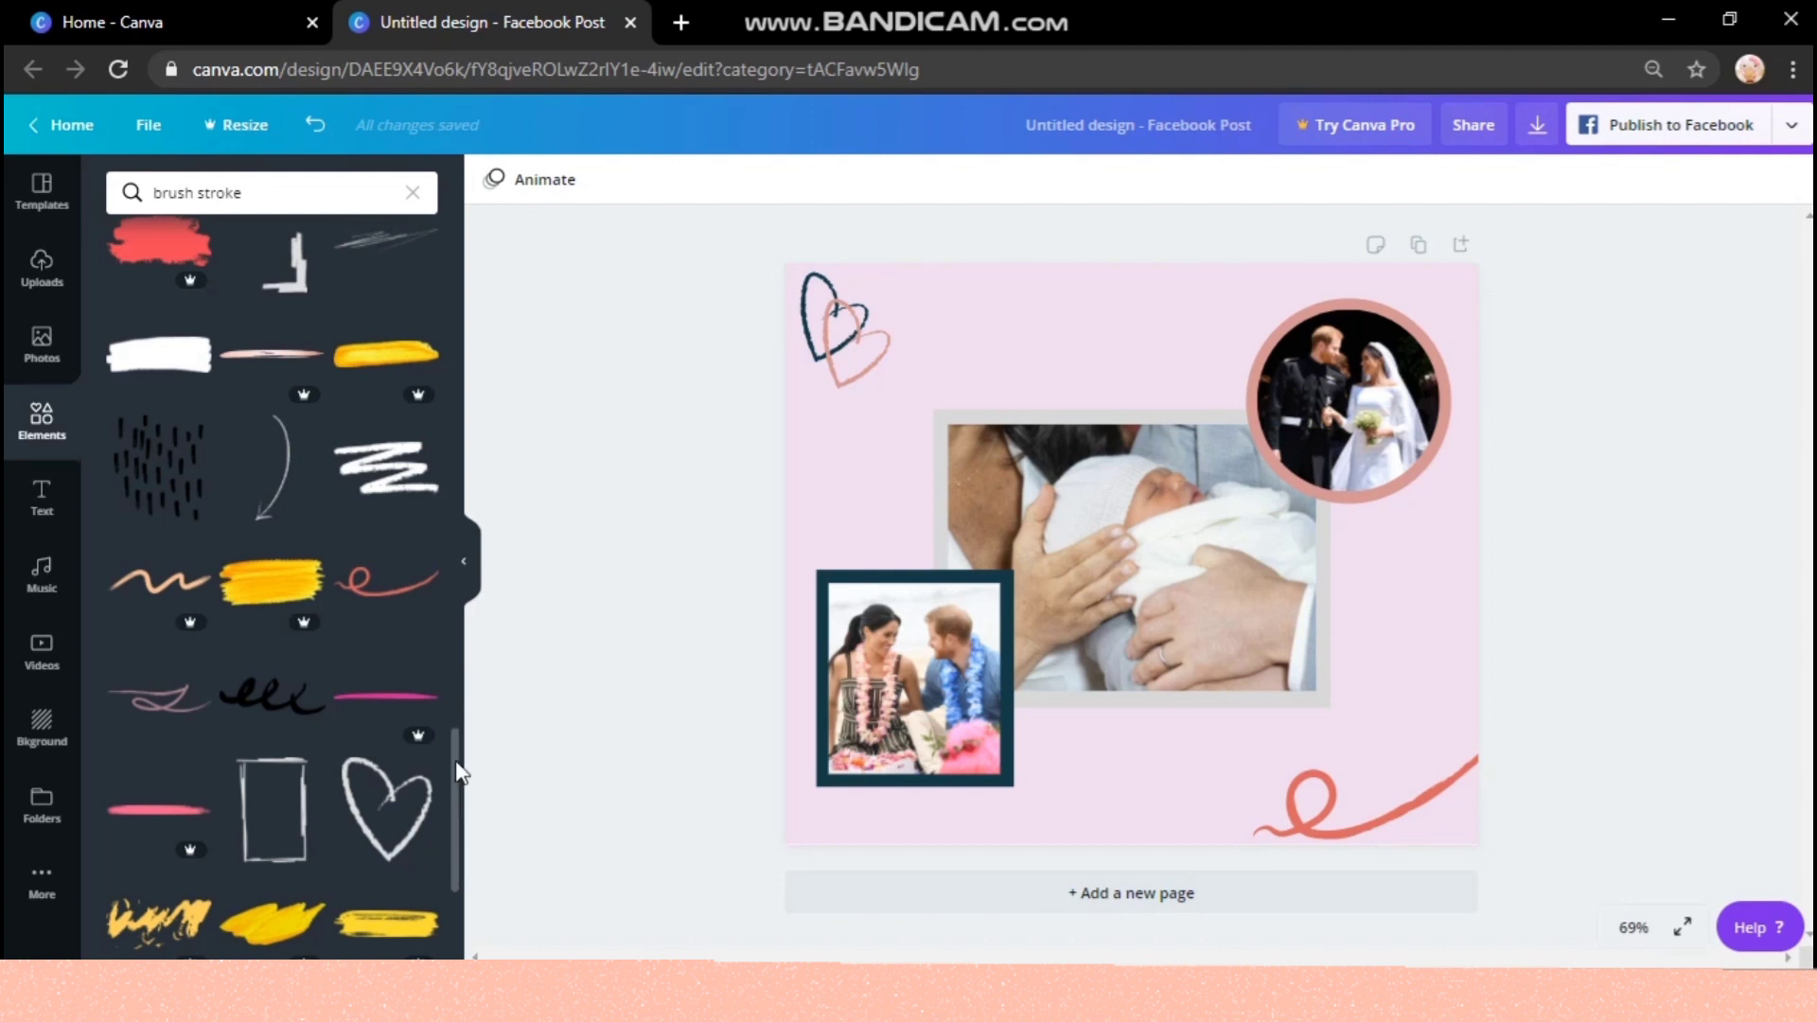
- Browse the brush stroke elements, then delete the coral looped stroke from the post's lower-right corner
scroll(459, 771, down, 5)
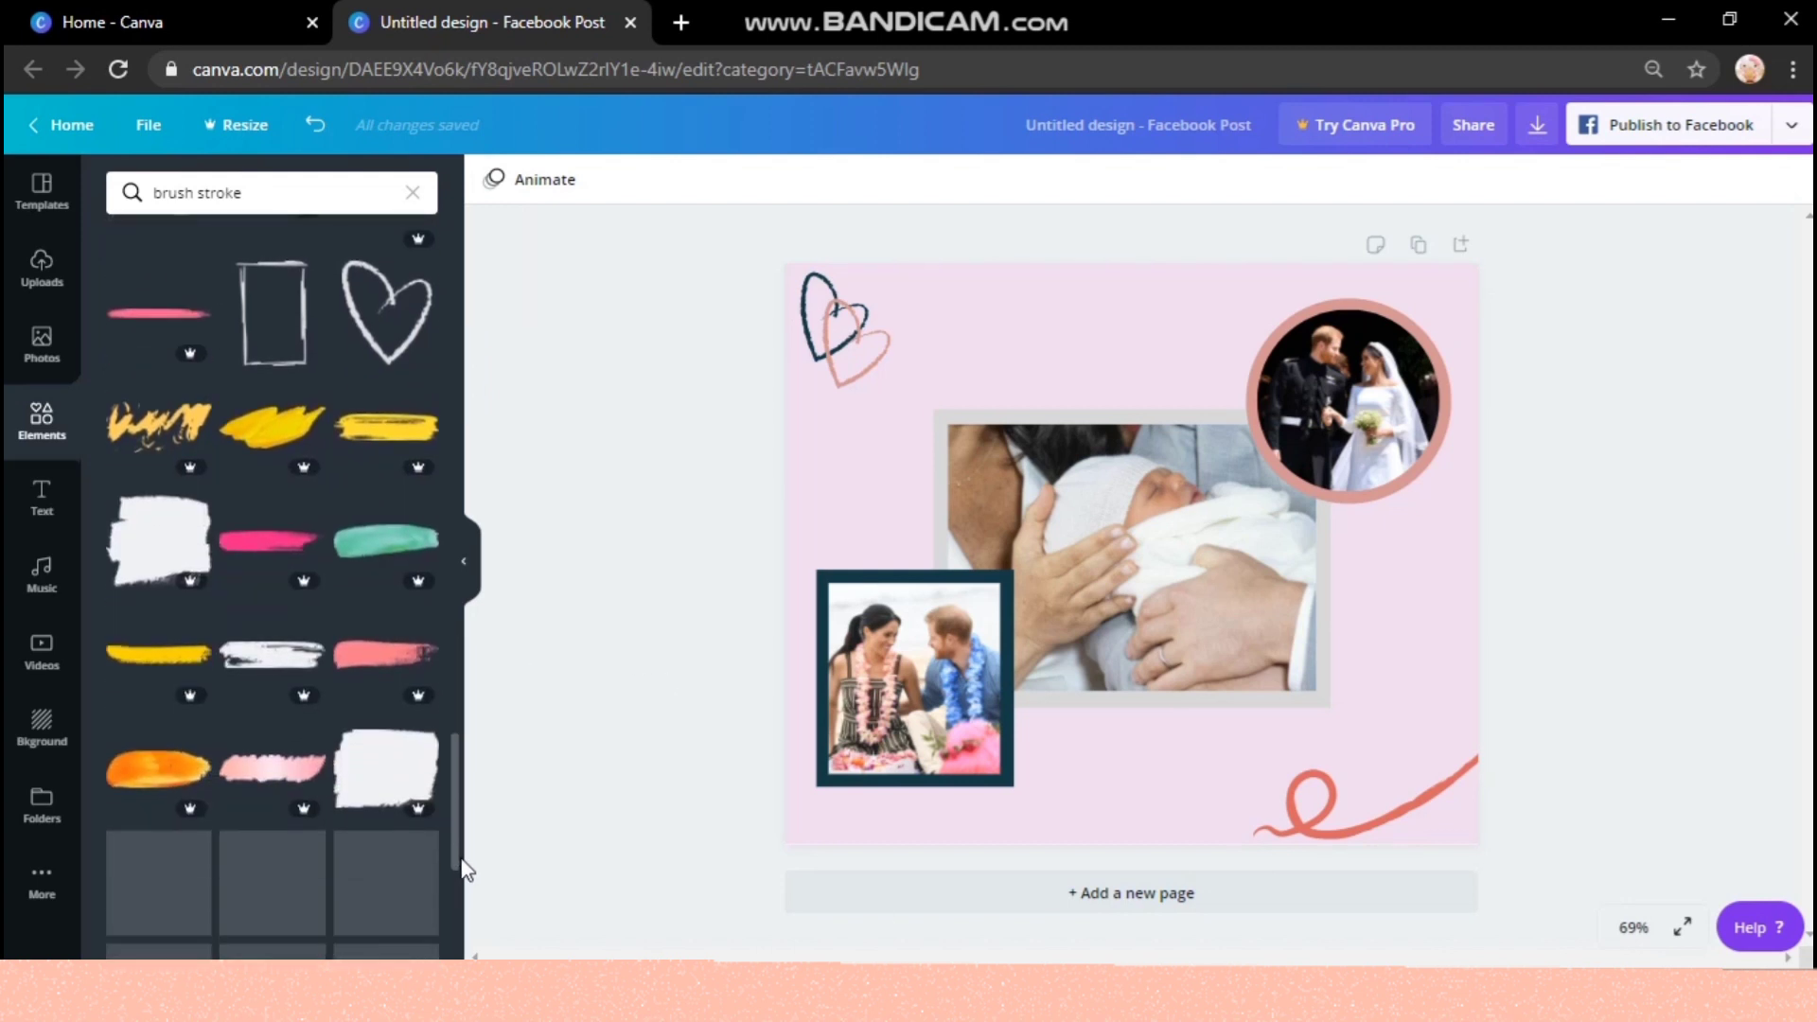
scroll(468, 864, up, 3)
scroll(474, 863, down, 3)
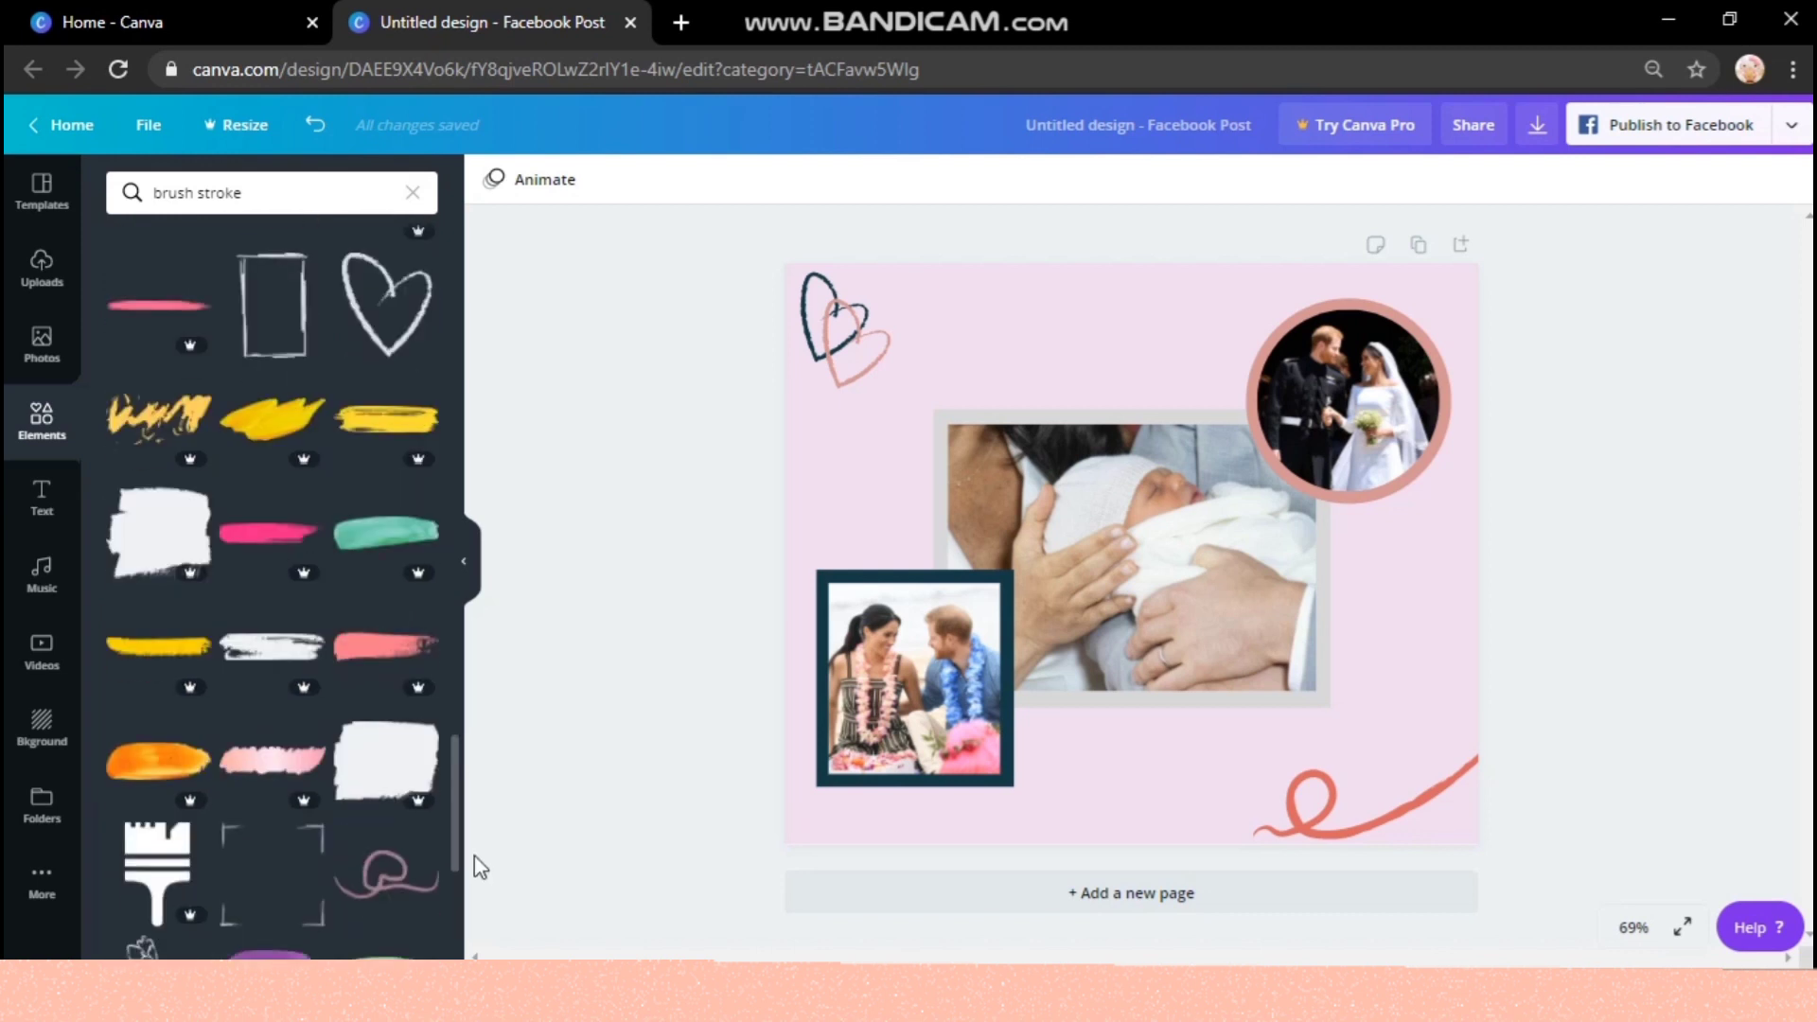
scroll(474, 843, up, 5)
drag(493, 669, 475, 491)
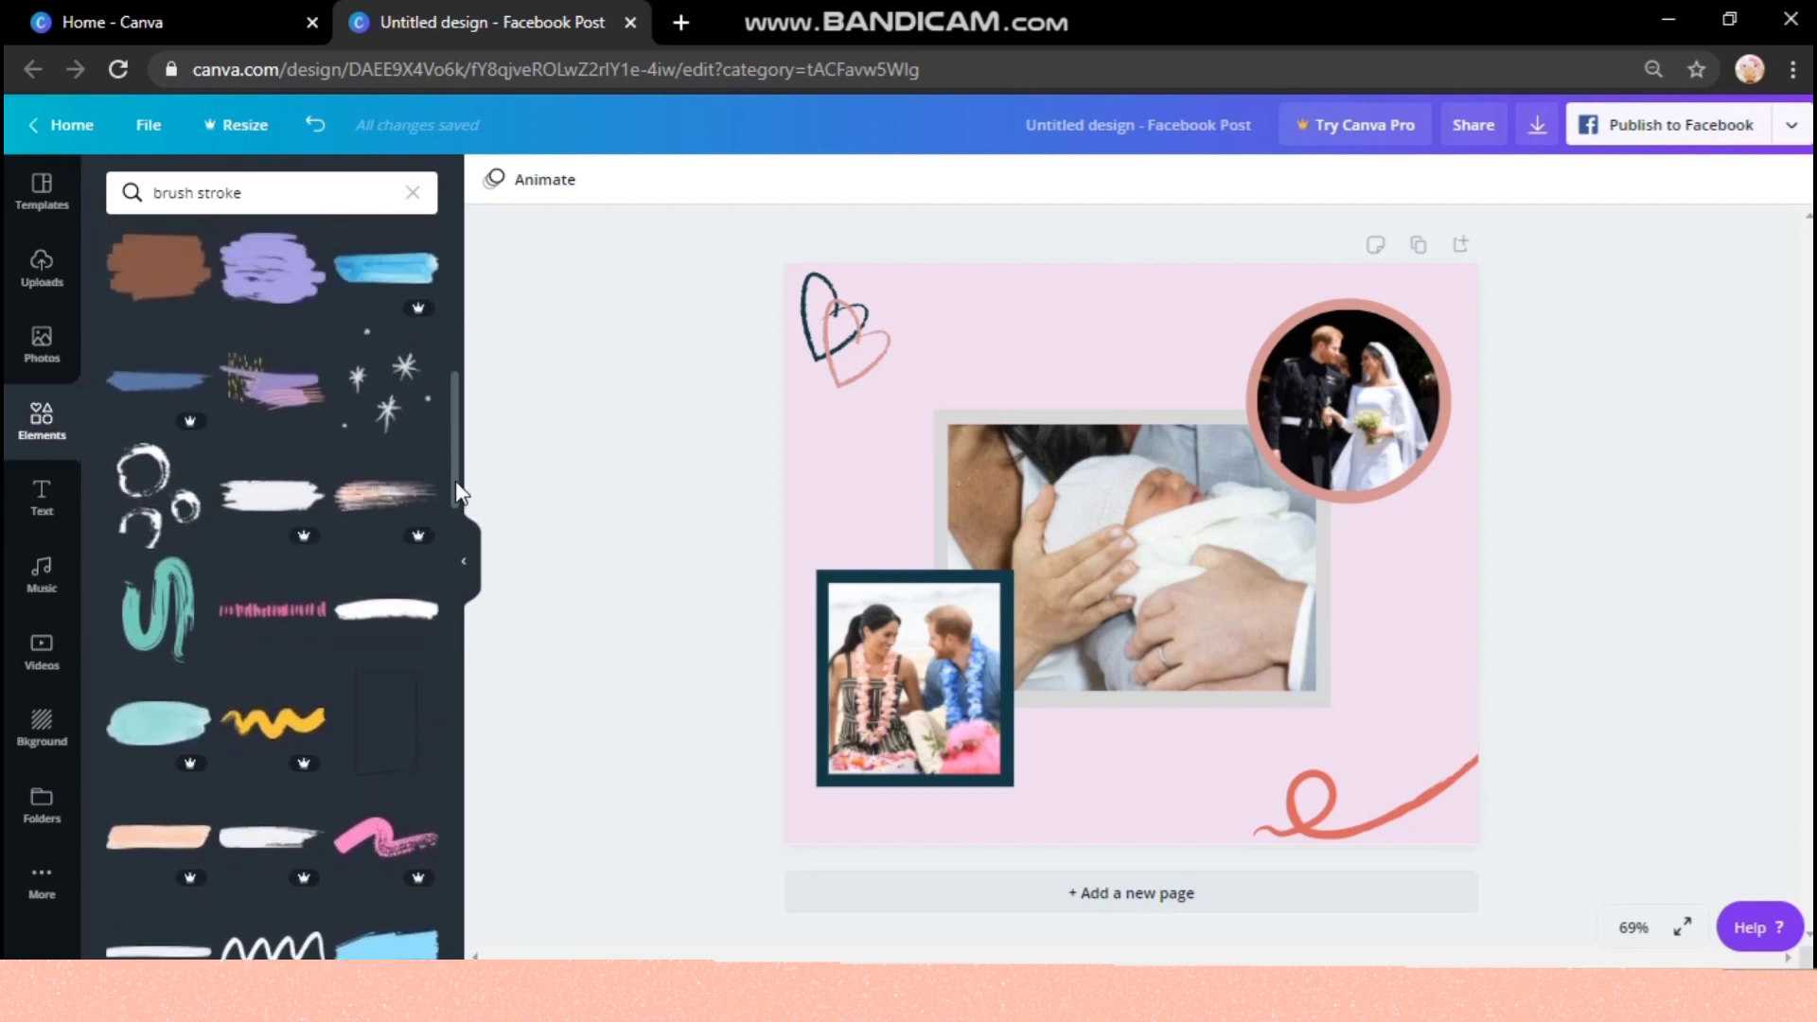
drag(456, 483, 457, 307)
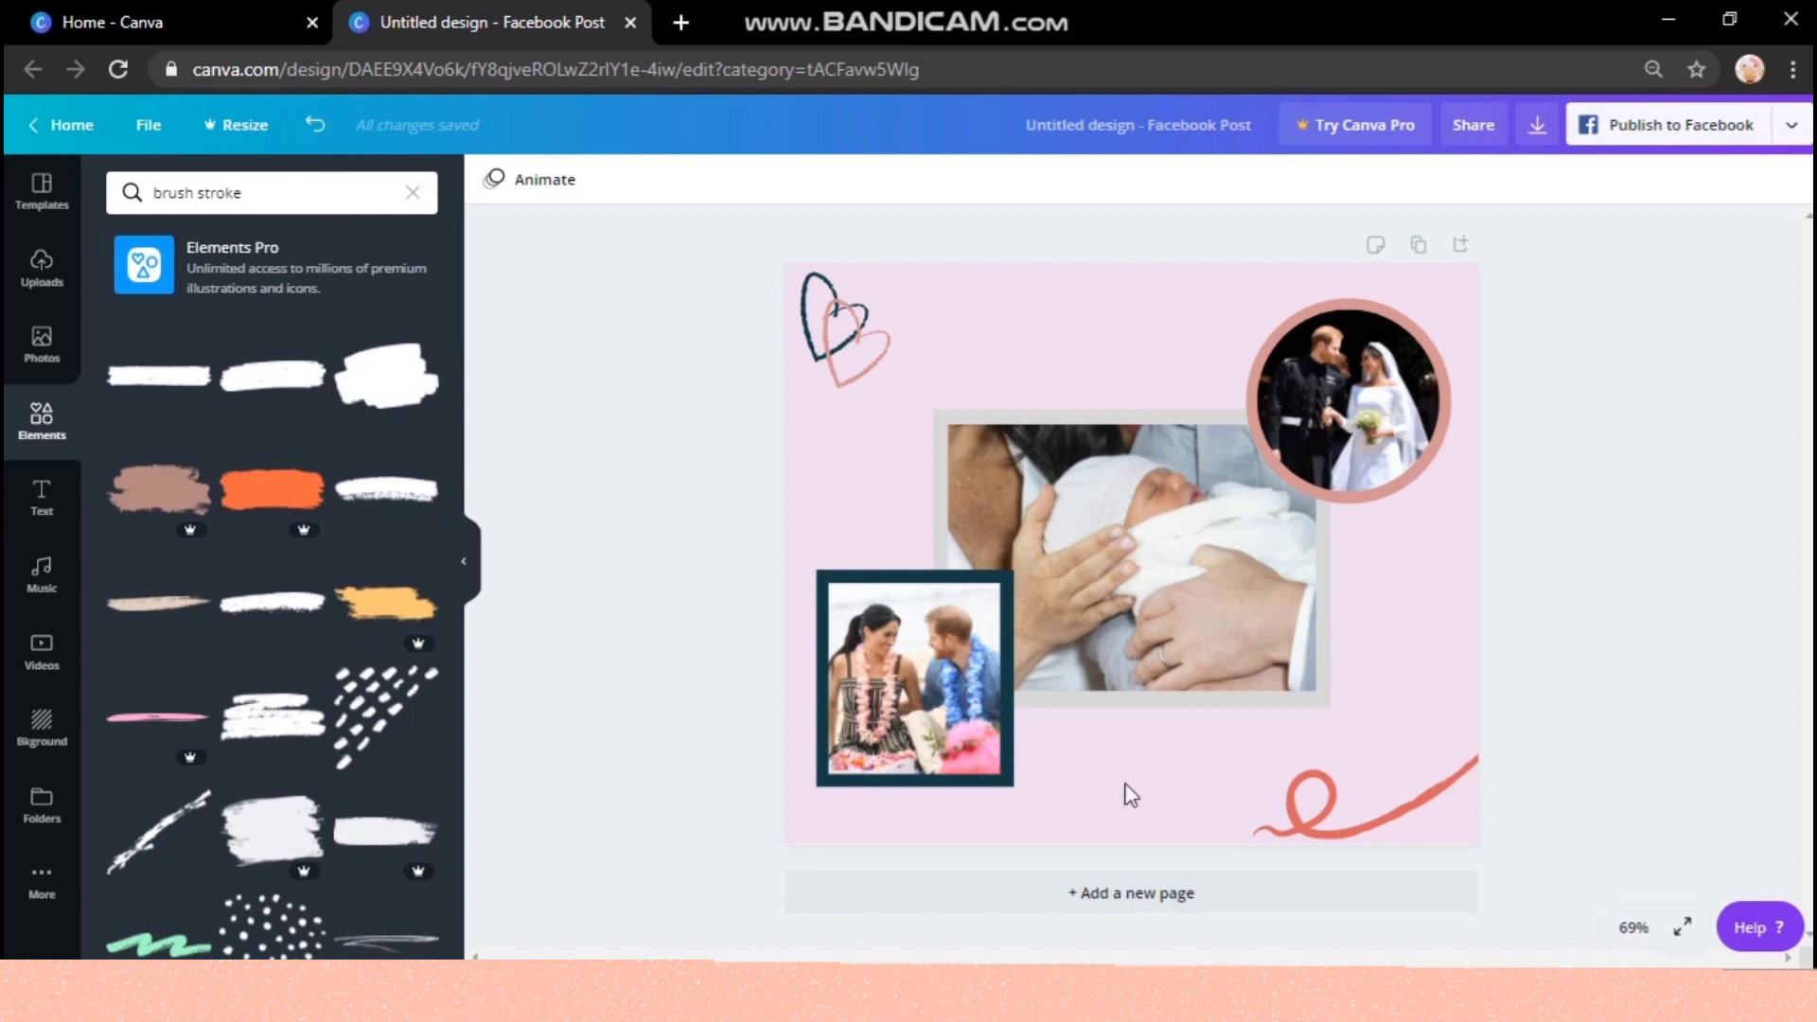
click(1300, 831)
key(Delete)
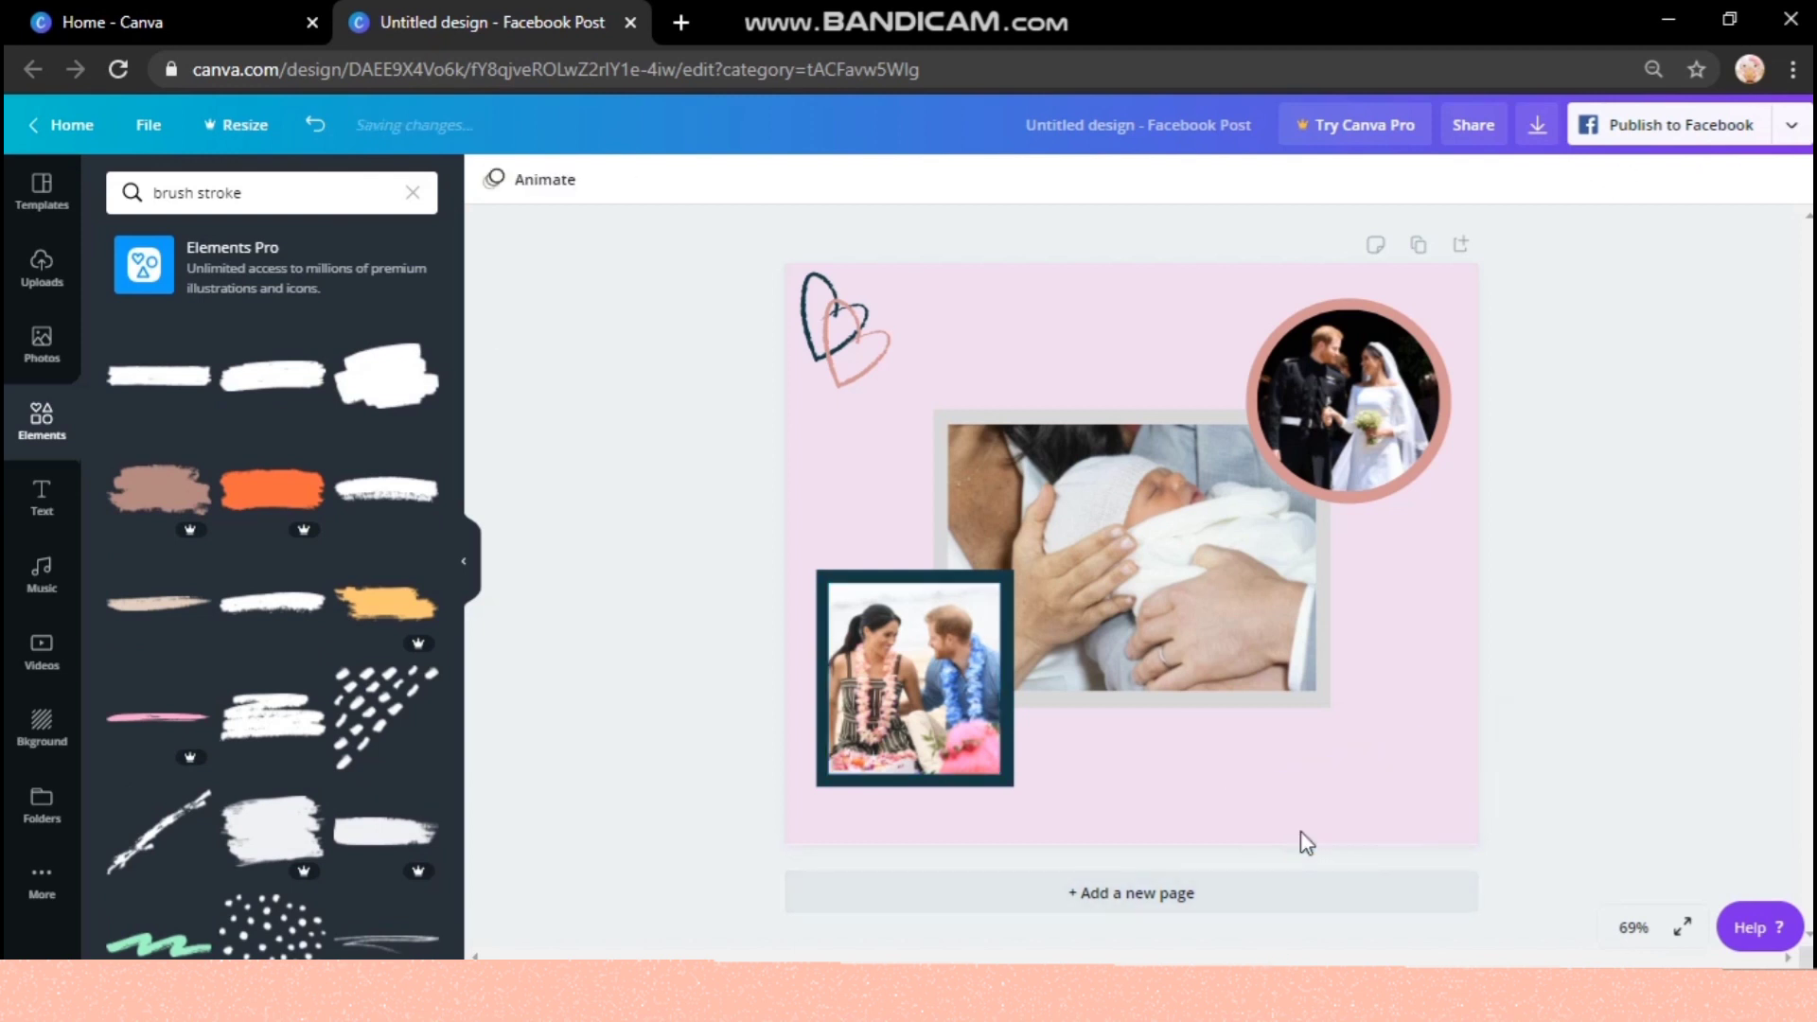
- Add the rough diagonal brush stroke to the post and recolour it light turquoise from the default colours
click(152, 833)
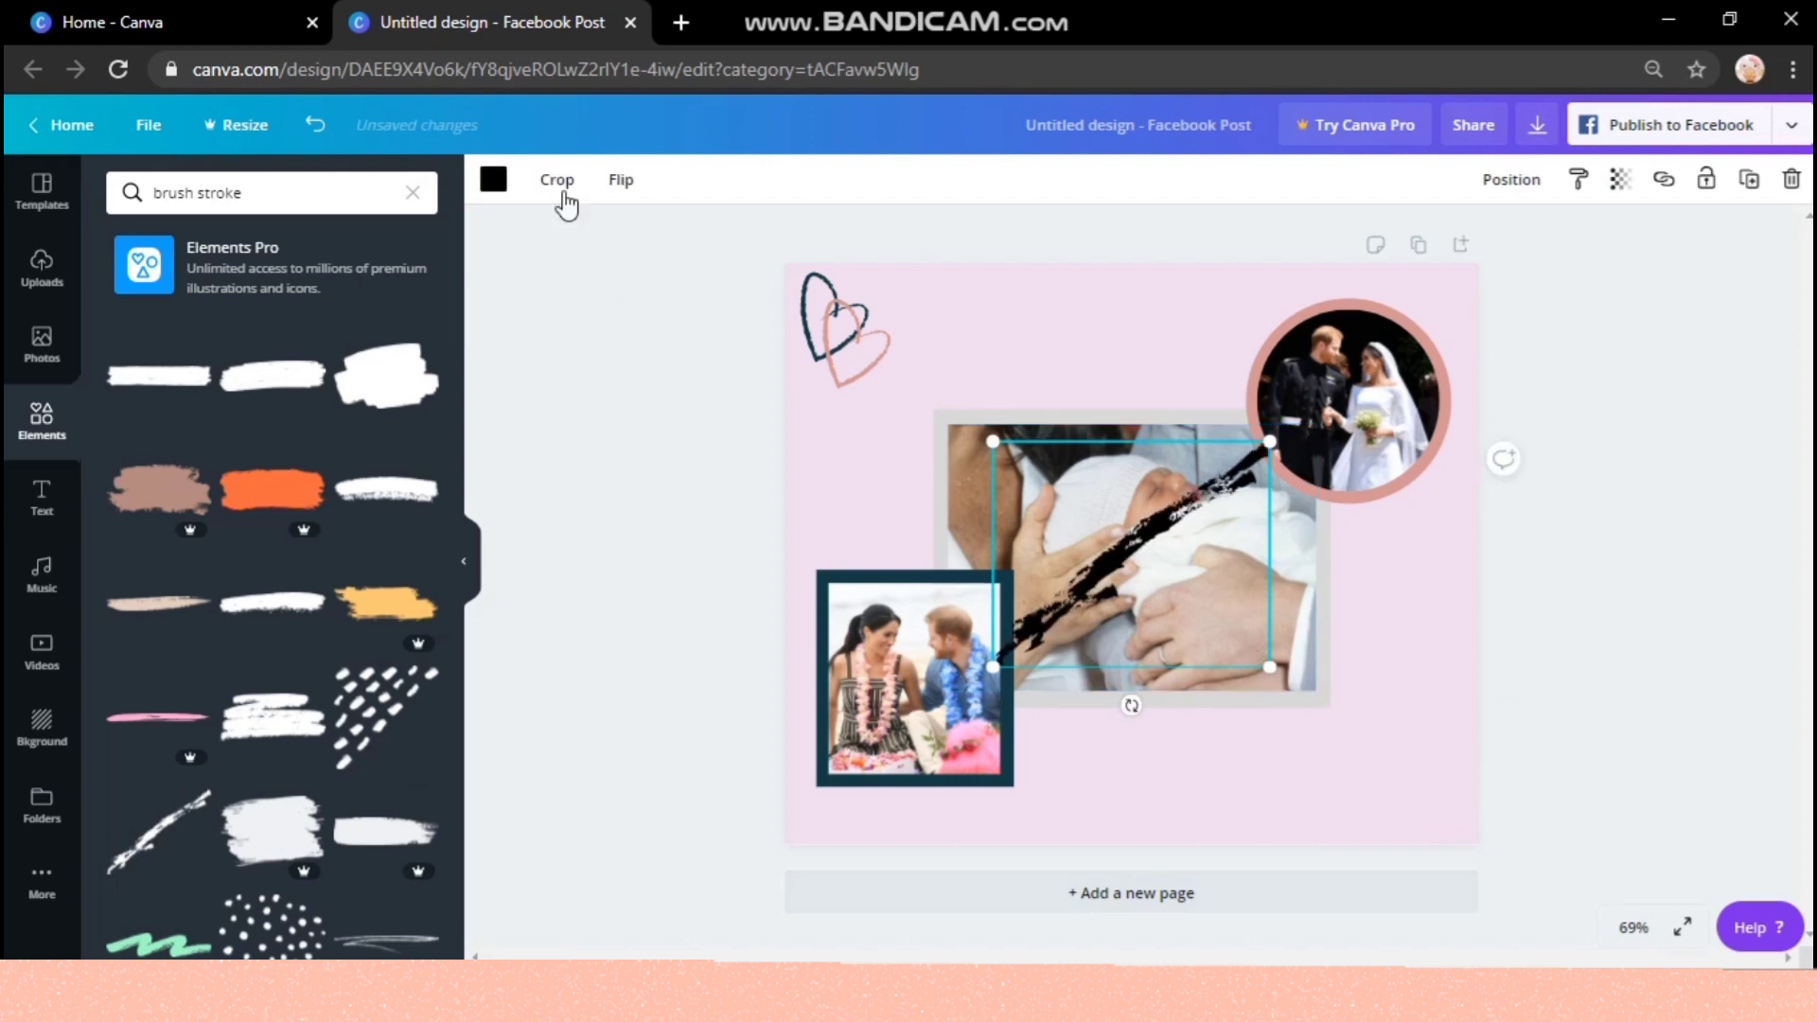
click(493, 180)
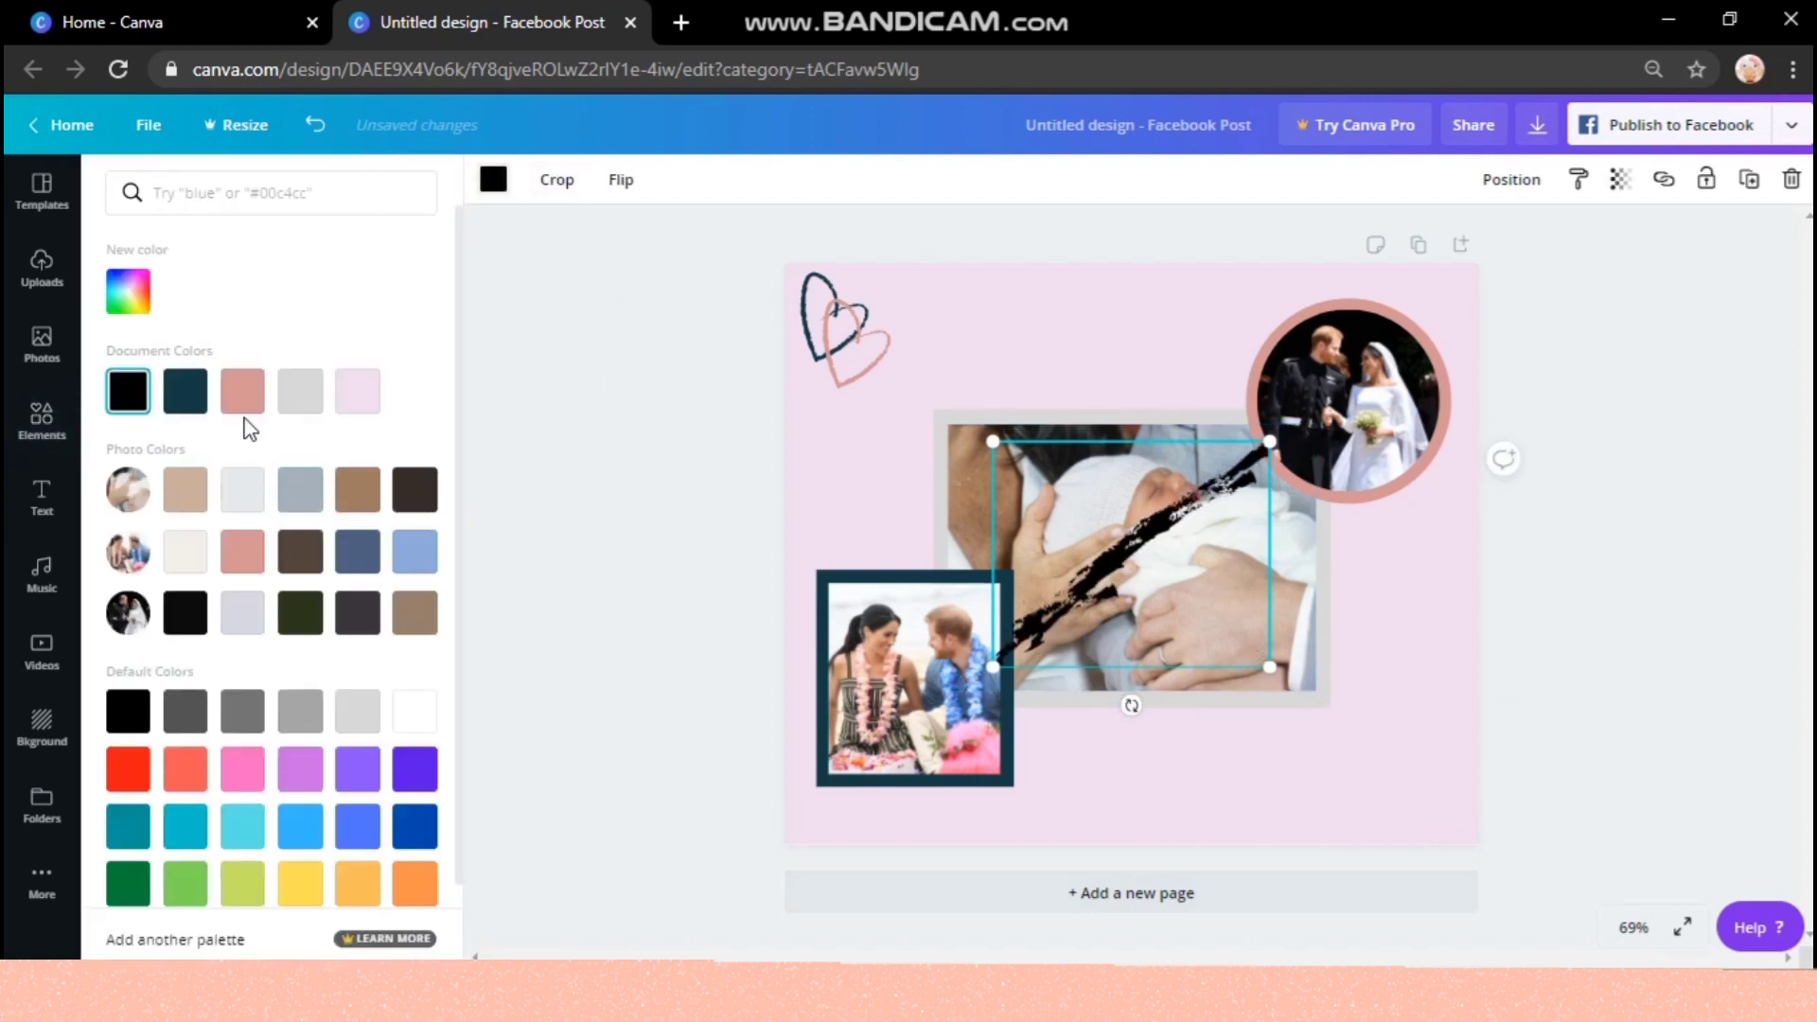
click(244, 831)
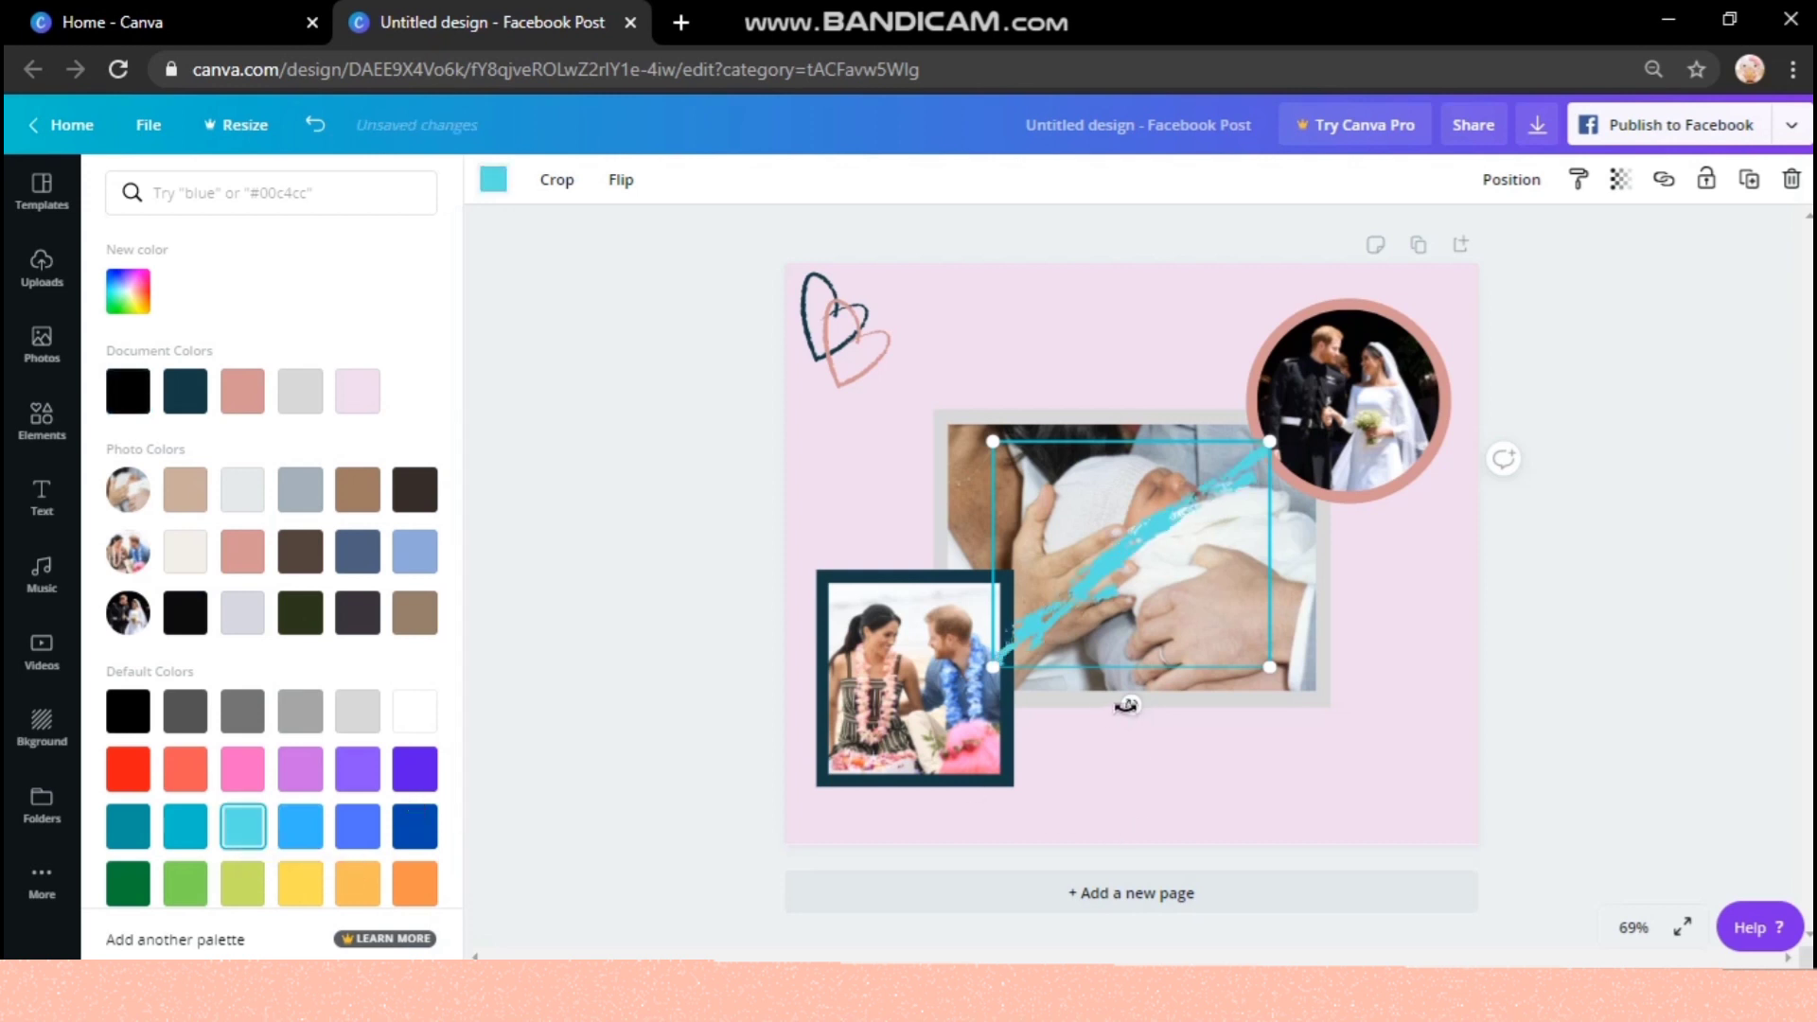
- Rotate the turquoise brush stroke to about 58° and place it across the post's upper-right corner, above the round wedding photo
mouse_move(1131, 705)
mouse_down()
mouse_move(1164, 750)
mouse_move(974, 776)
mouse_move(869, 642)
mouse_up()
mouse_move(1094, 657)
mouse_down()
mouse_move(951, 810)
mouse_move(795, 928)
mouse_move(1183, 454)
mouse_move(1469, 416)
mouse_move(1103, 394)
mouse_move(848, 457)
mouse_move(1464, 503)
mouse_move(1429, 419)
mouse_up()
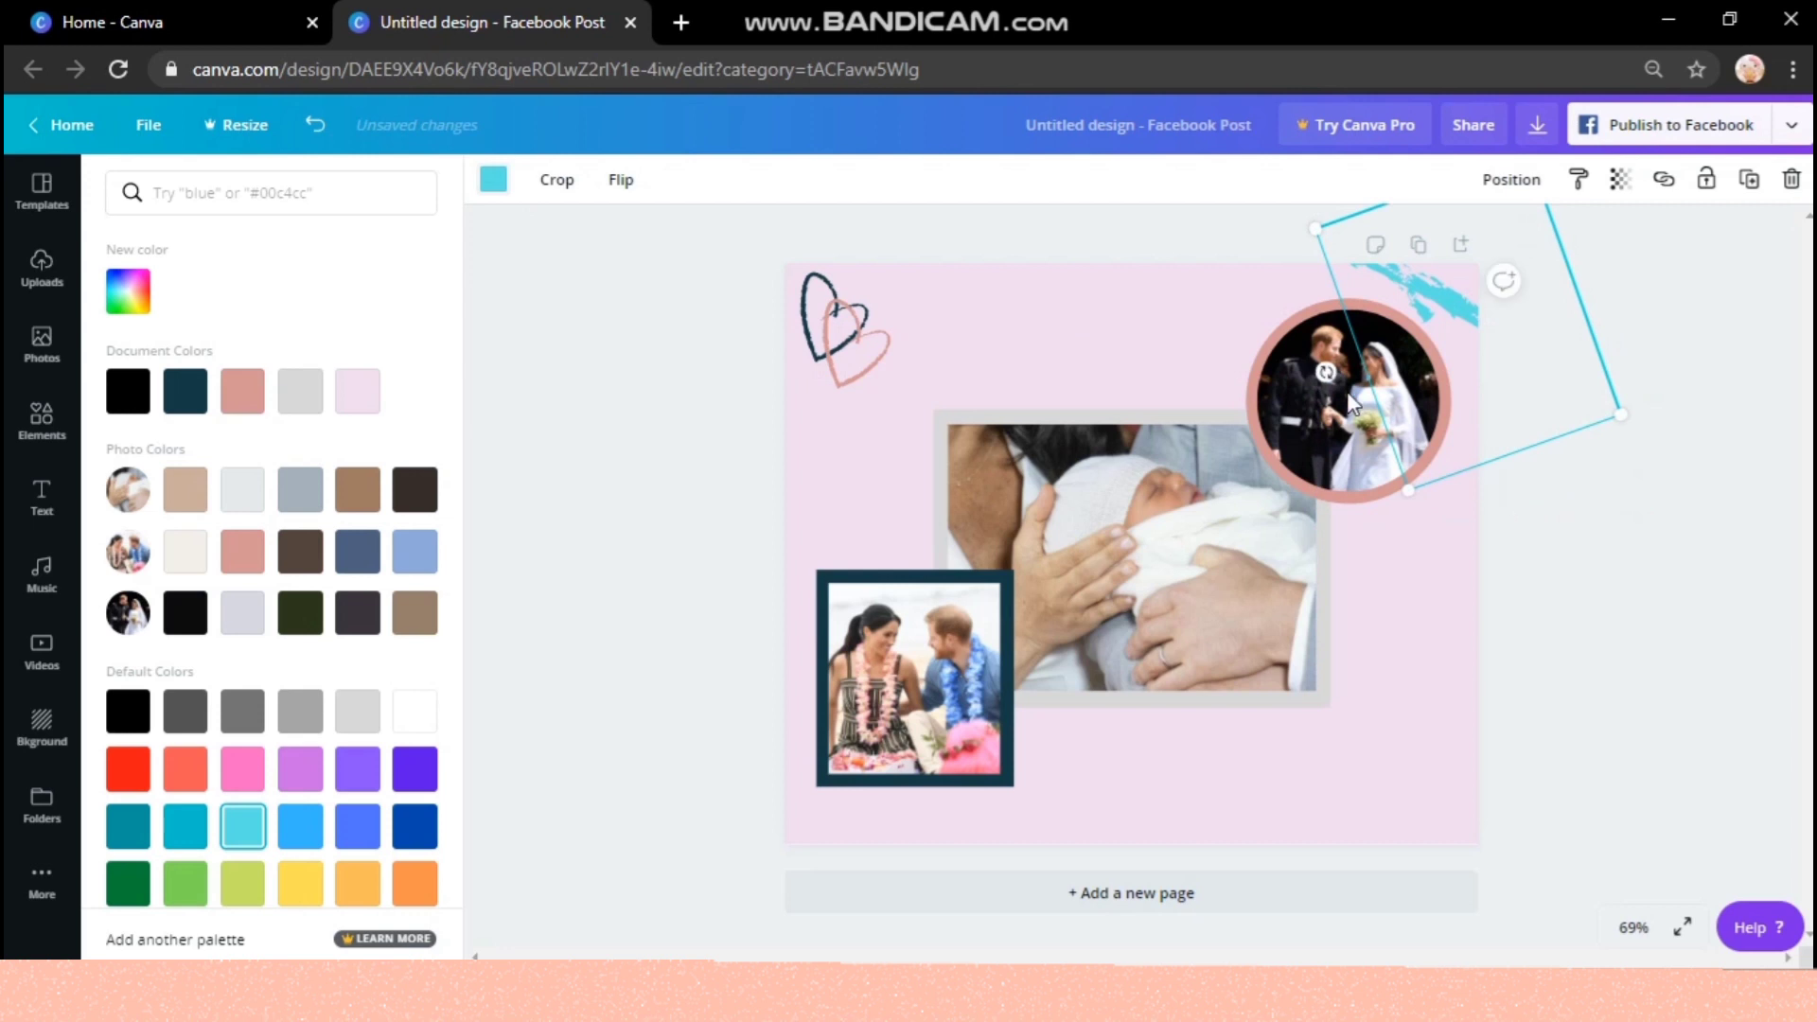
drag(1326, 372, 1339, 409)
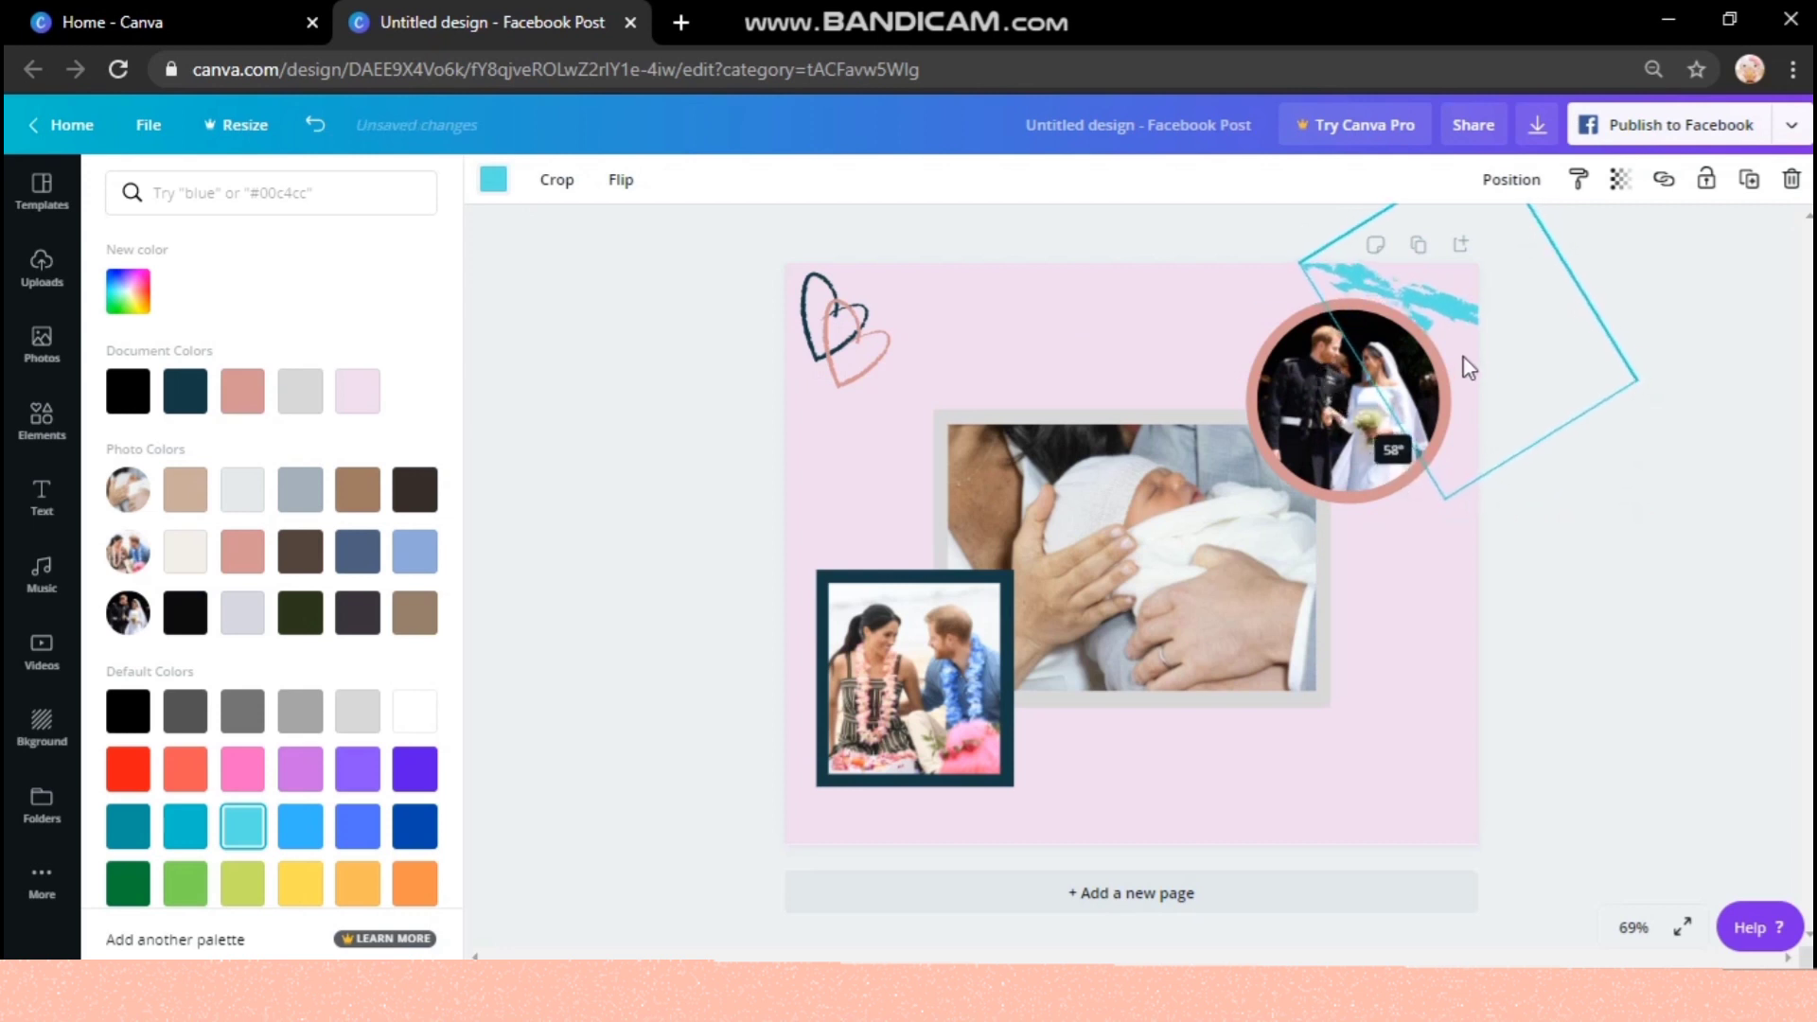
drag(1493, 341, 1493, 338)
key(Escape)
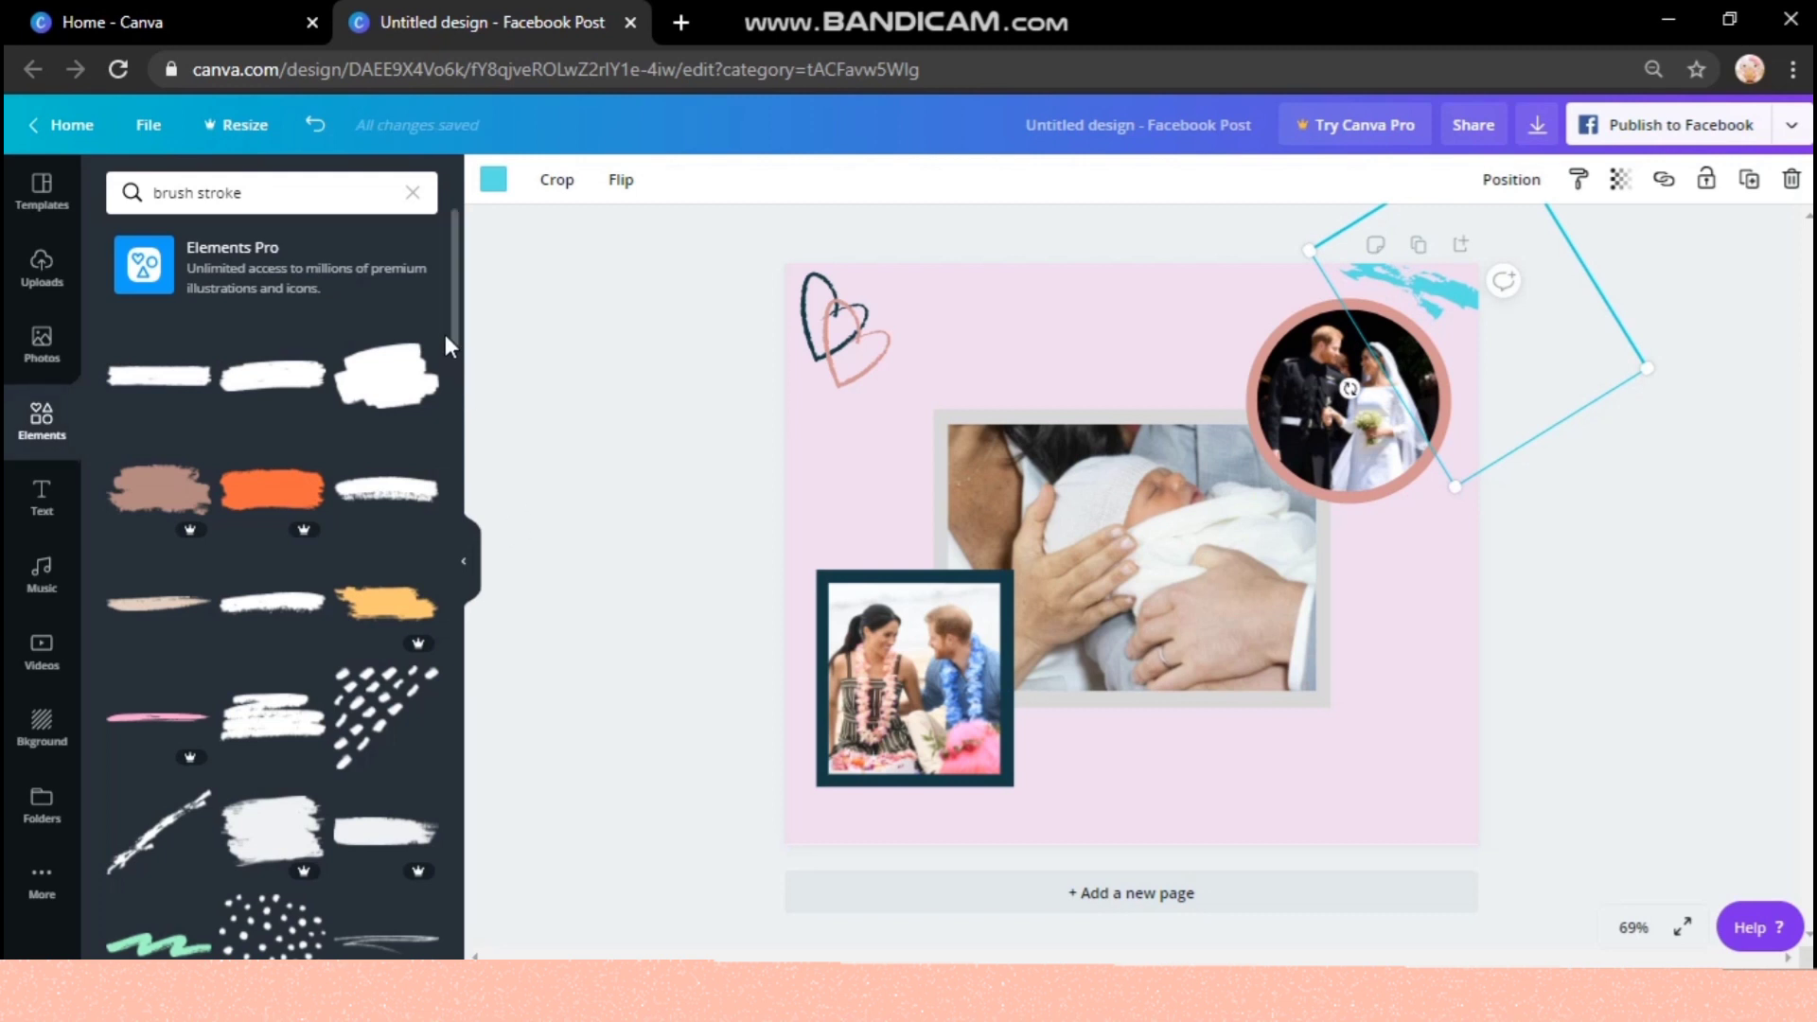
- Examine the remaining brush stroke elements for another decoration suited to the post
drag(453, 320, 471, 596)
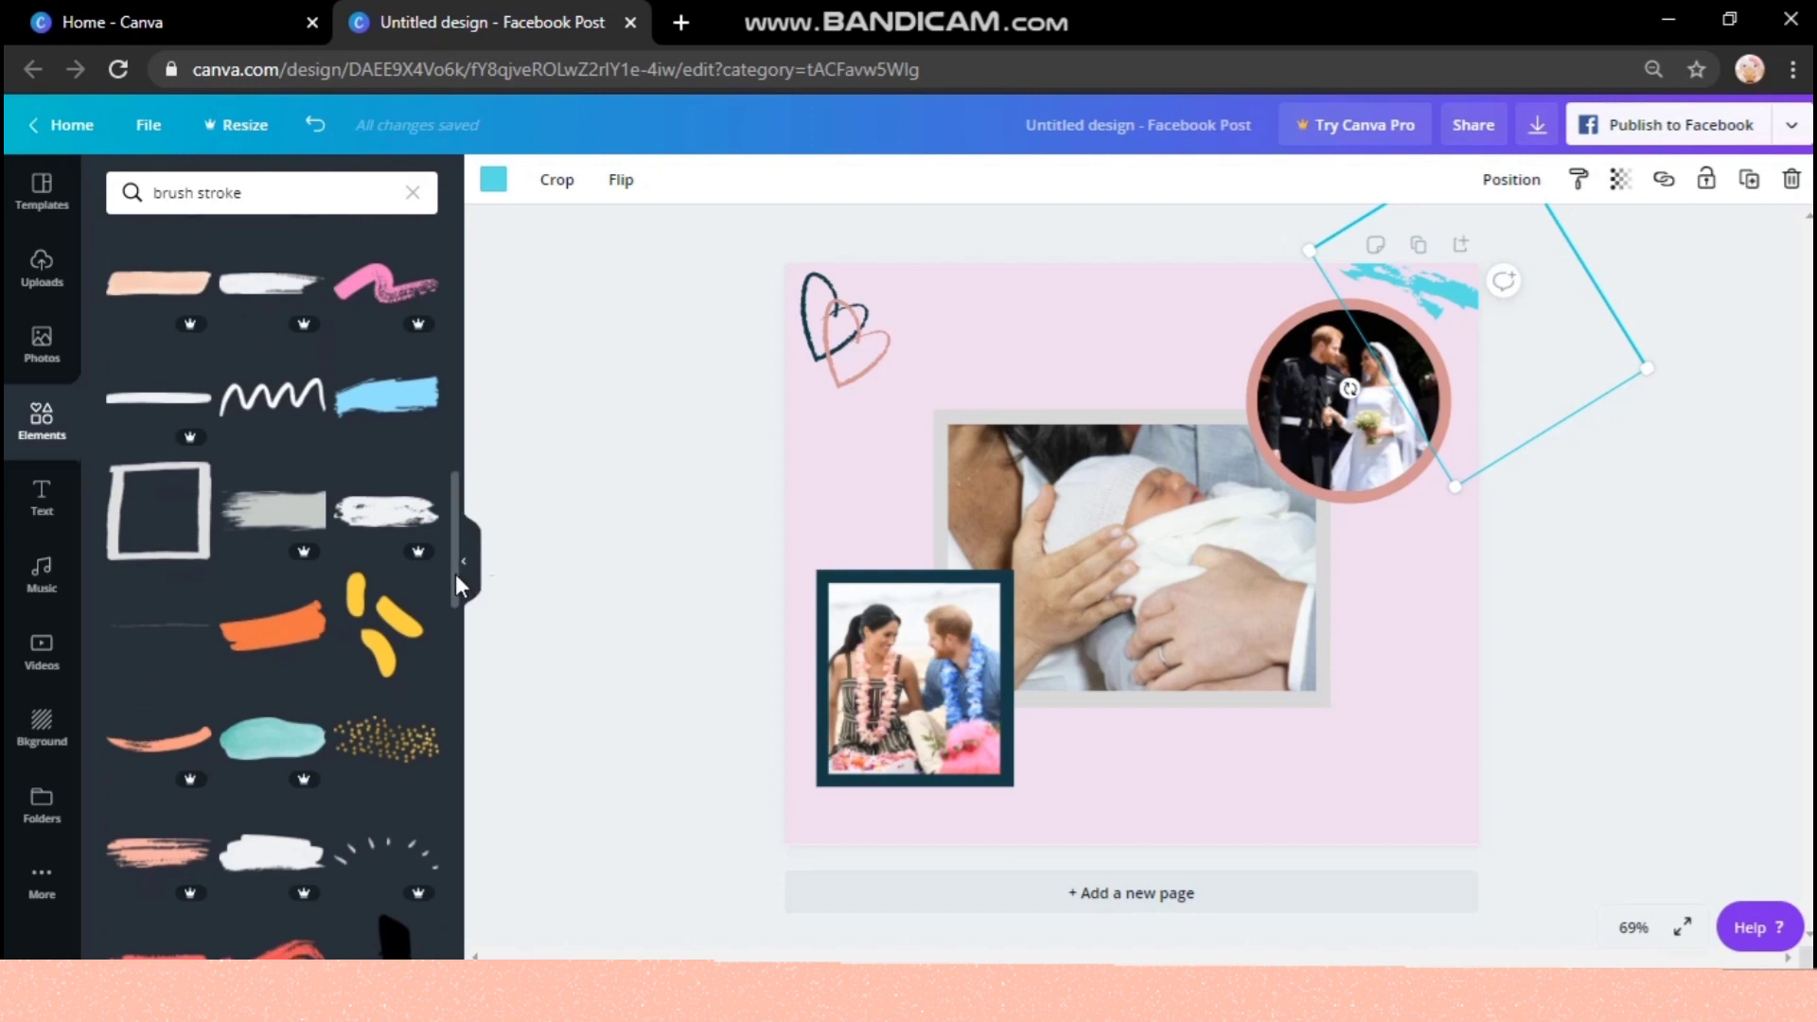
scroll(458, 611, down, 4)
scroll(462, 653, down, 4)
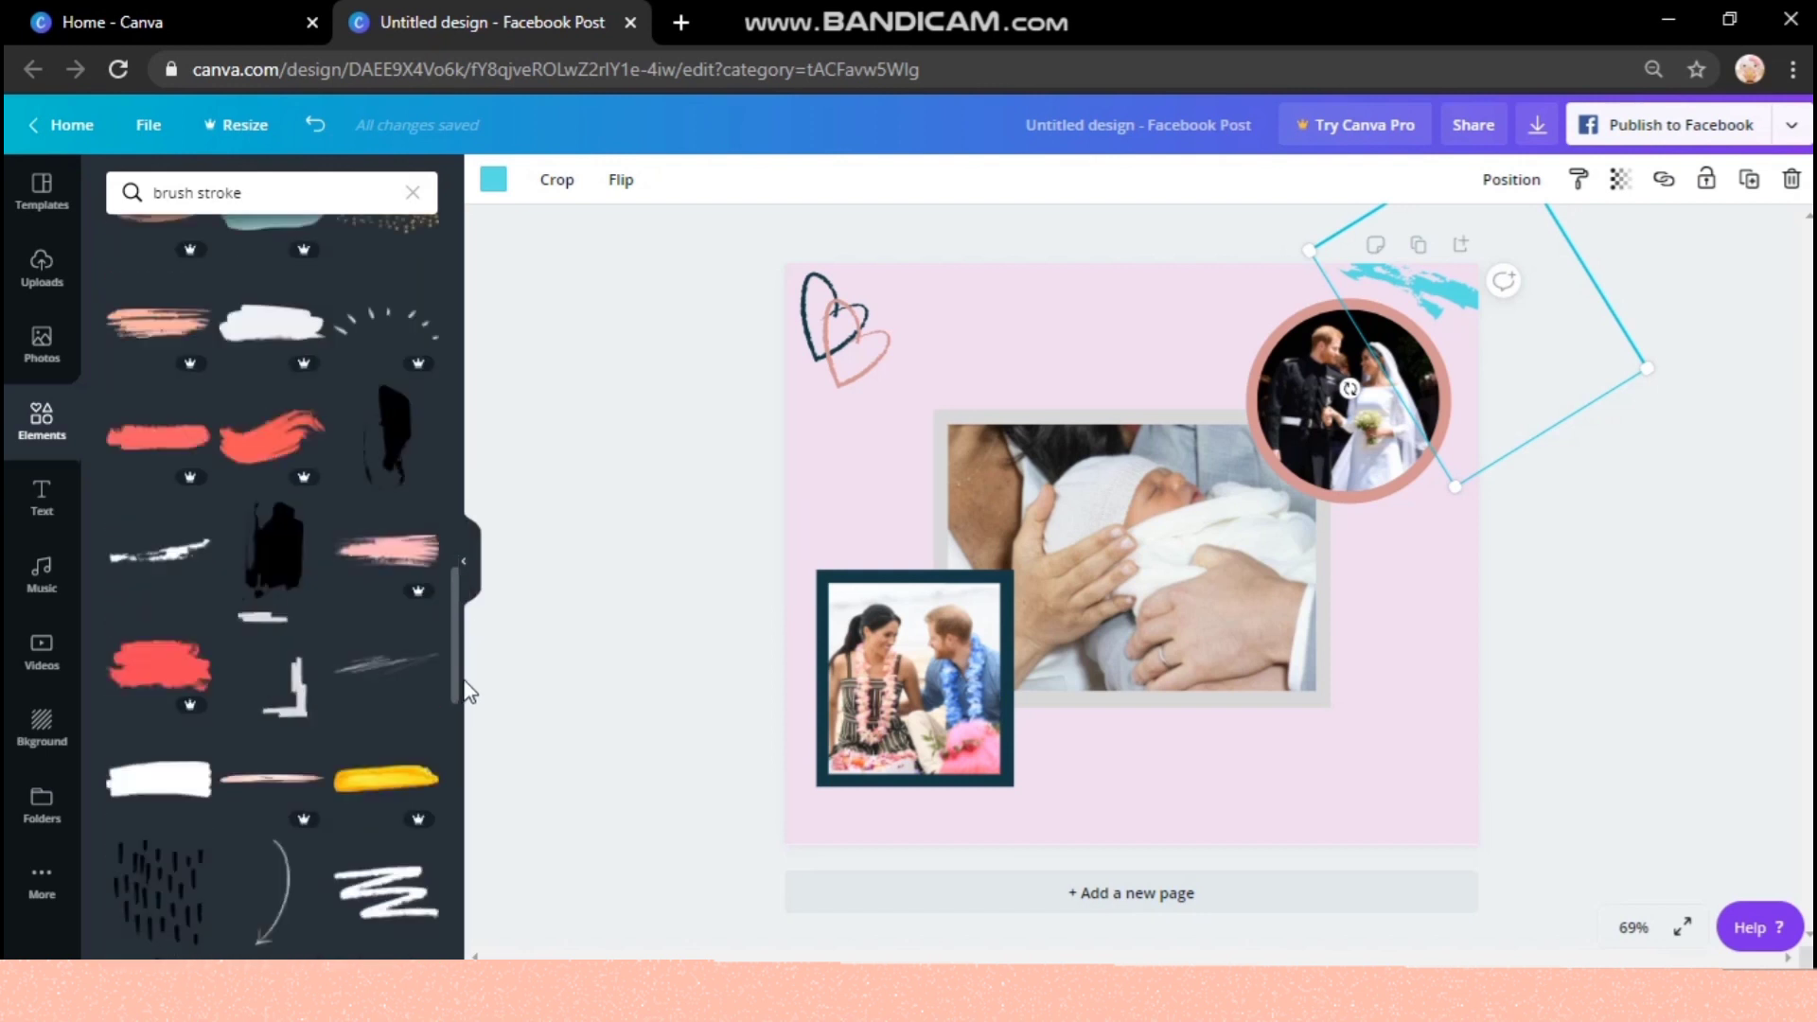
scroll(478, 717, down, 5)
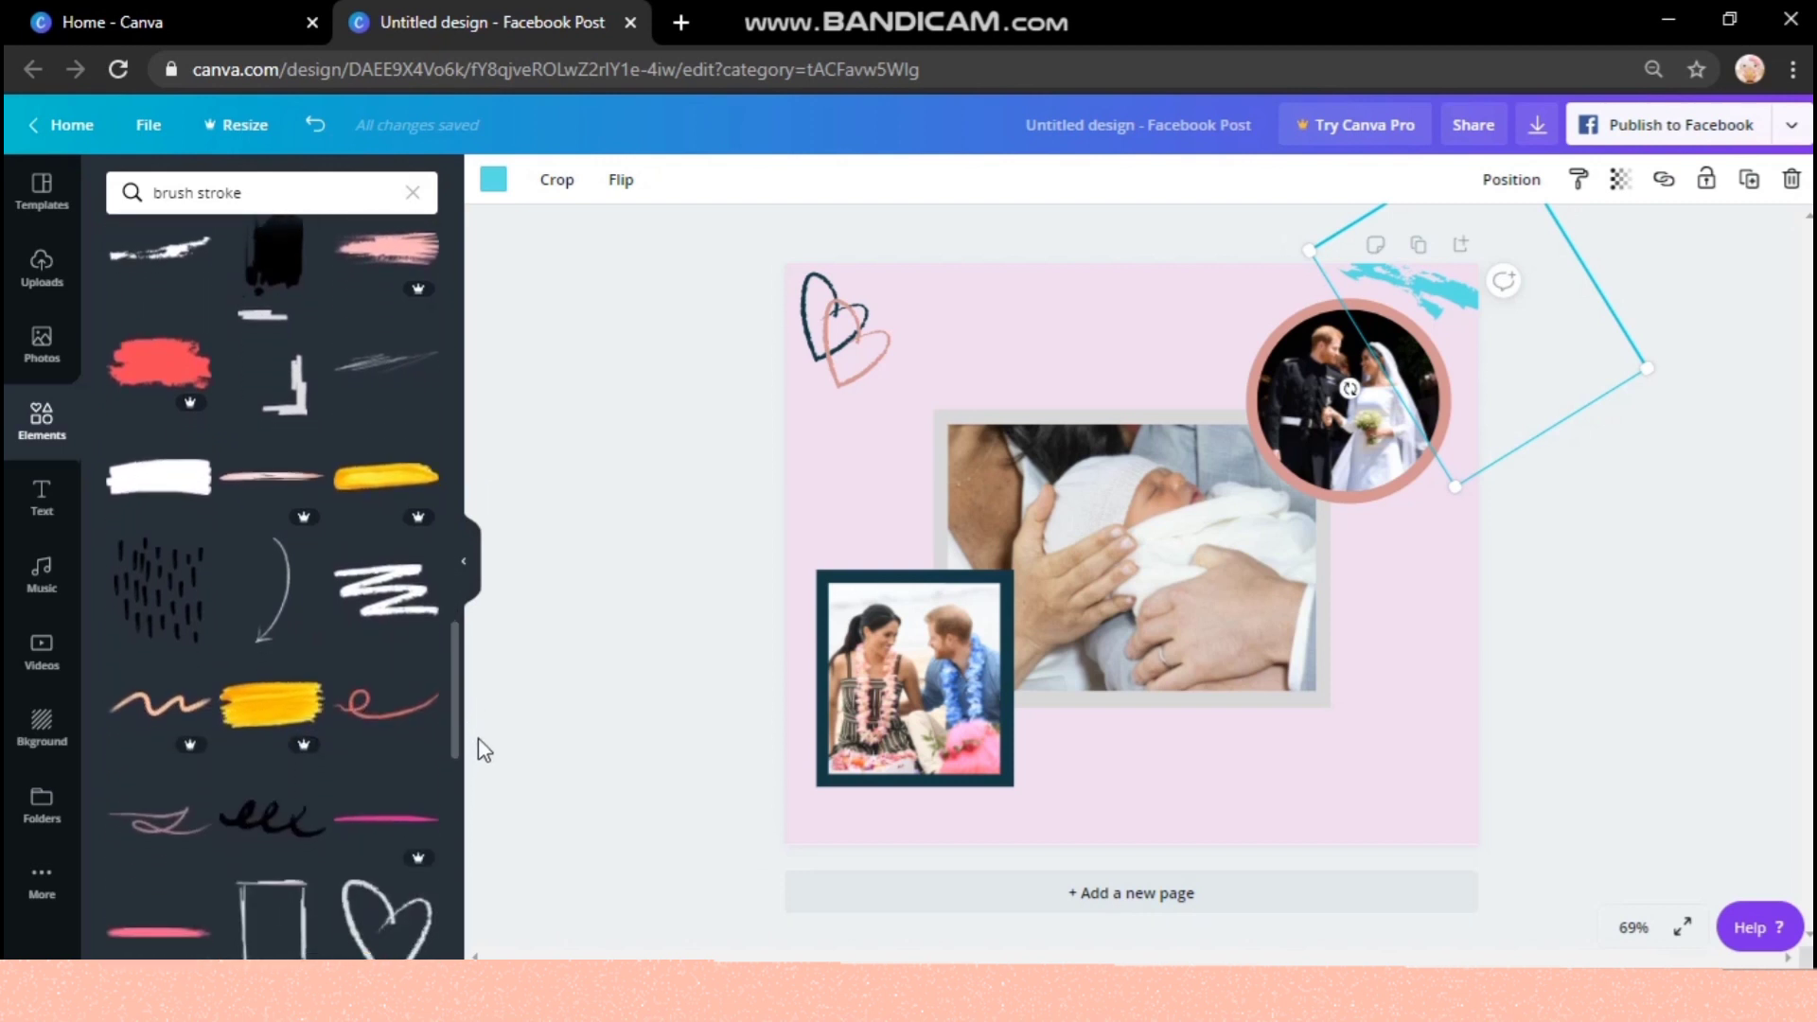
scroll(494, 800, down, 4)
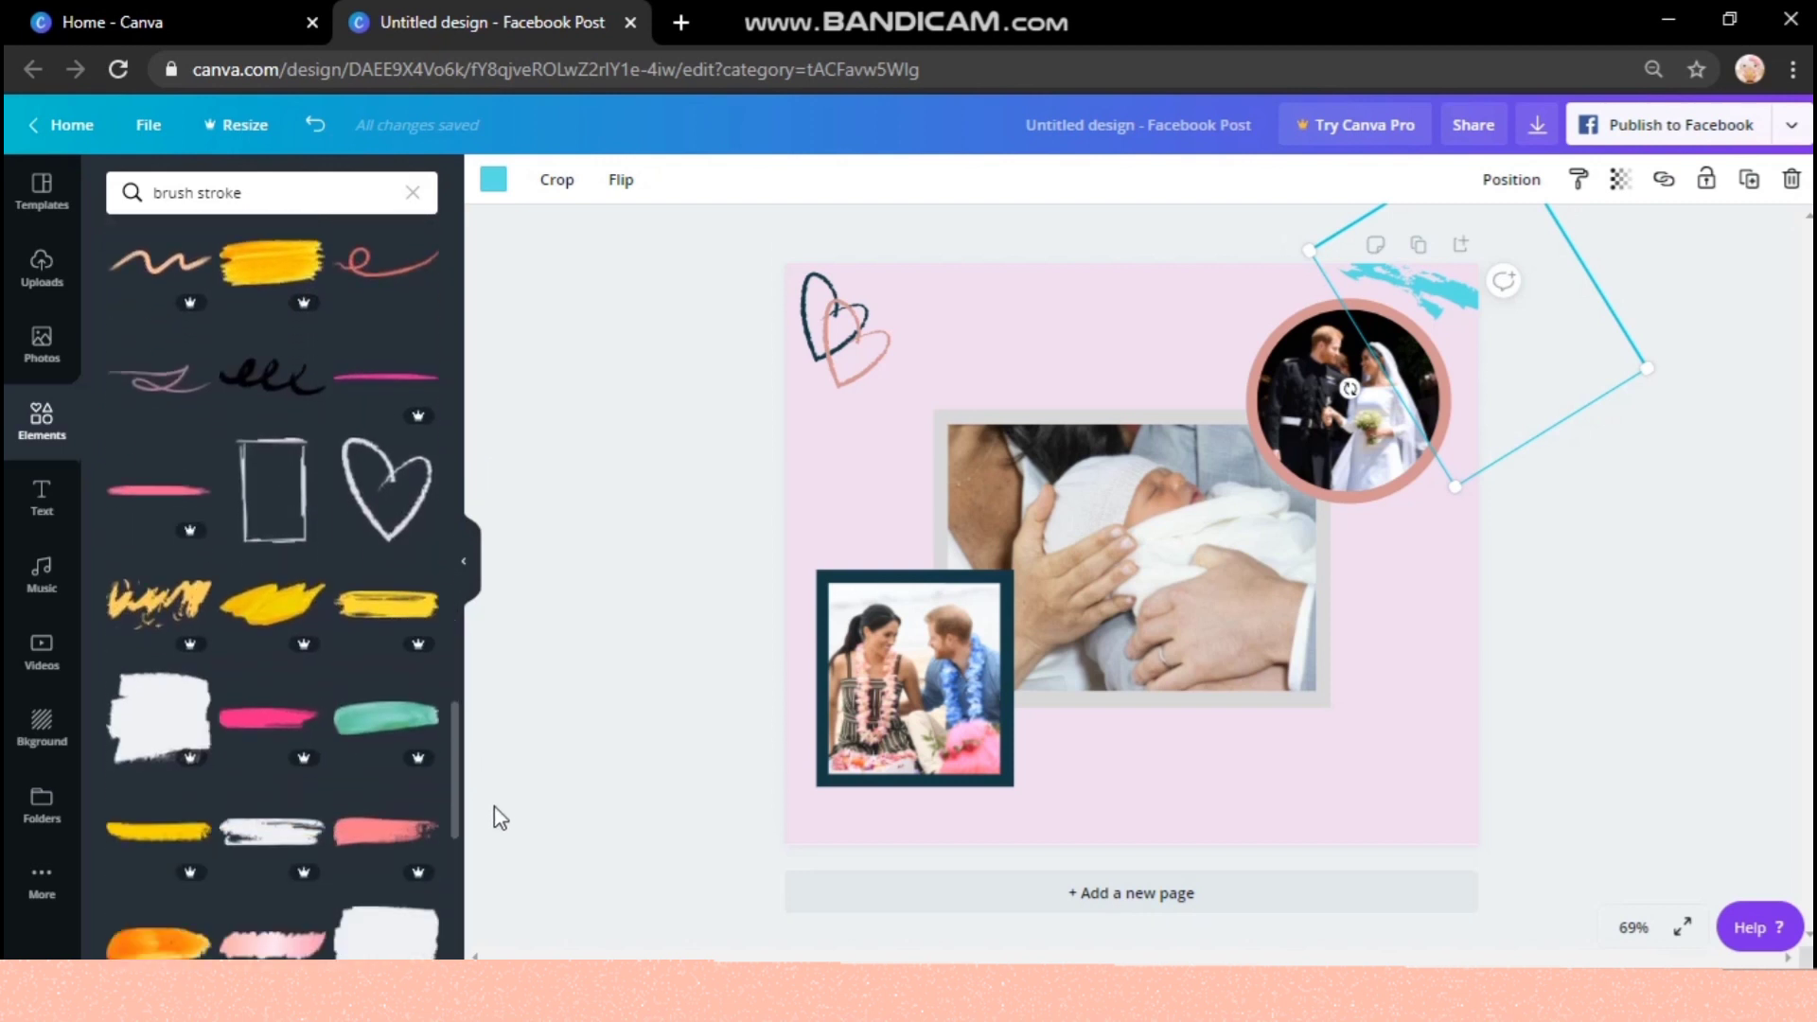
scroll(498, 849, down, 1)
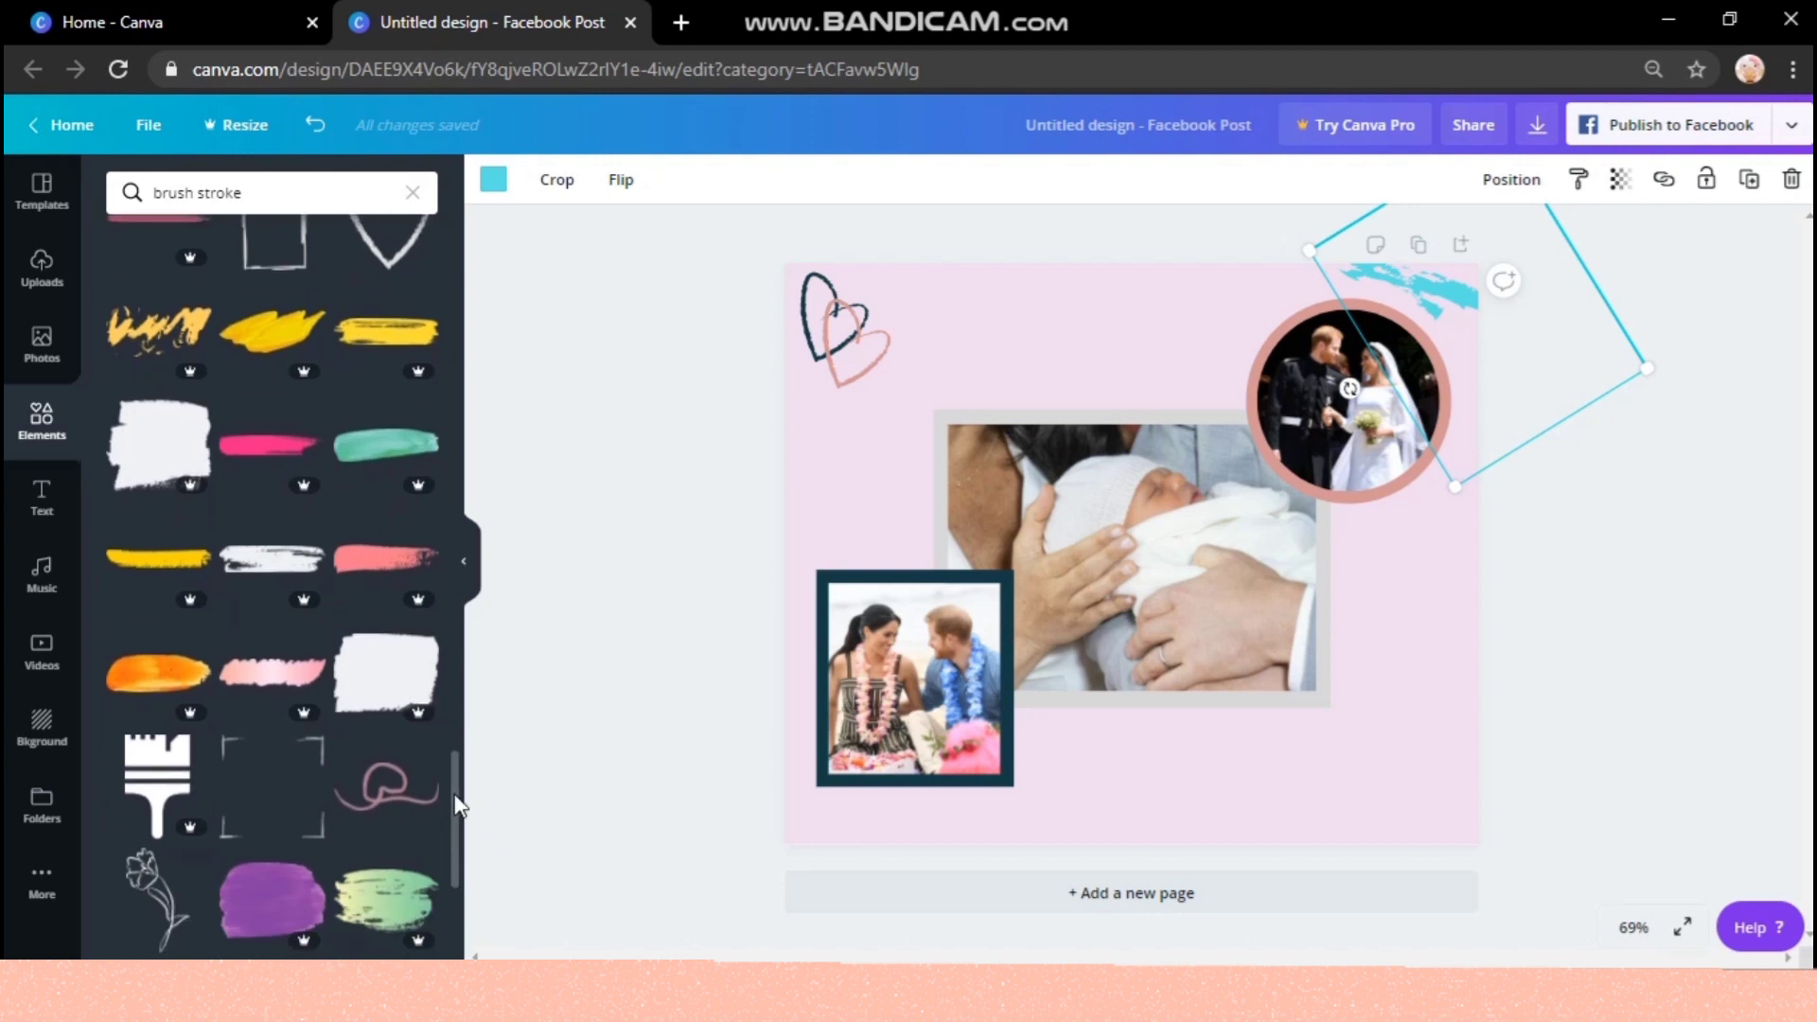
scroll(457, 805, down, 5)
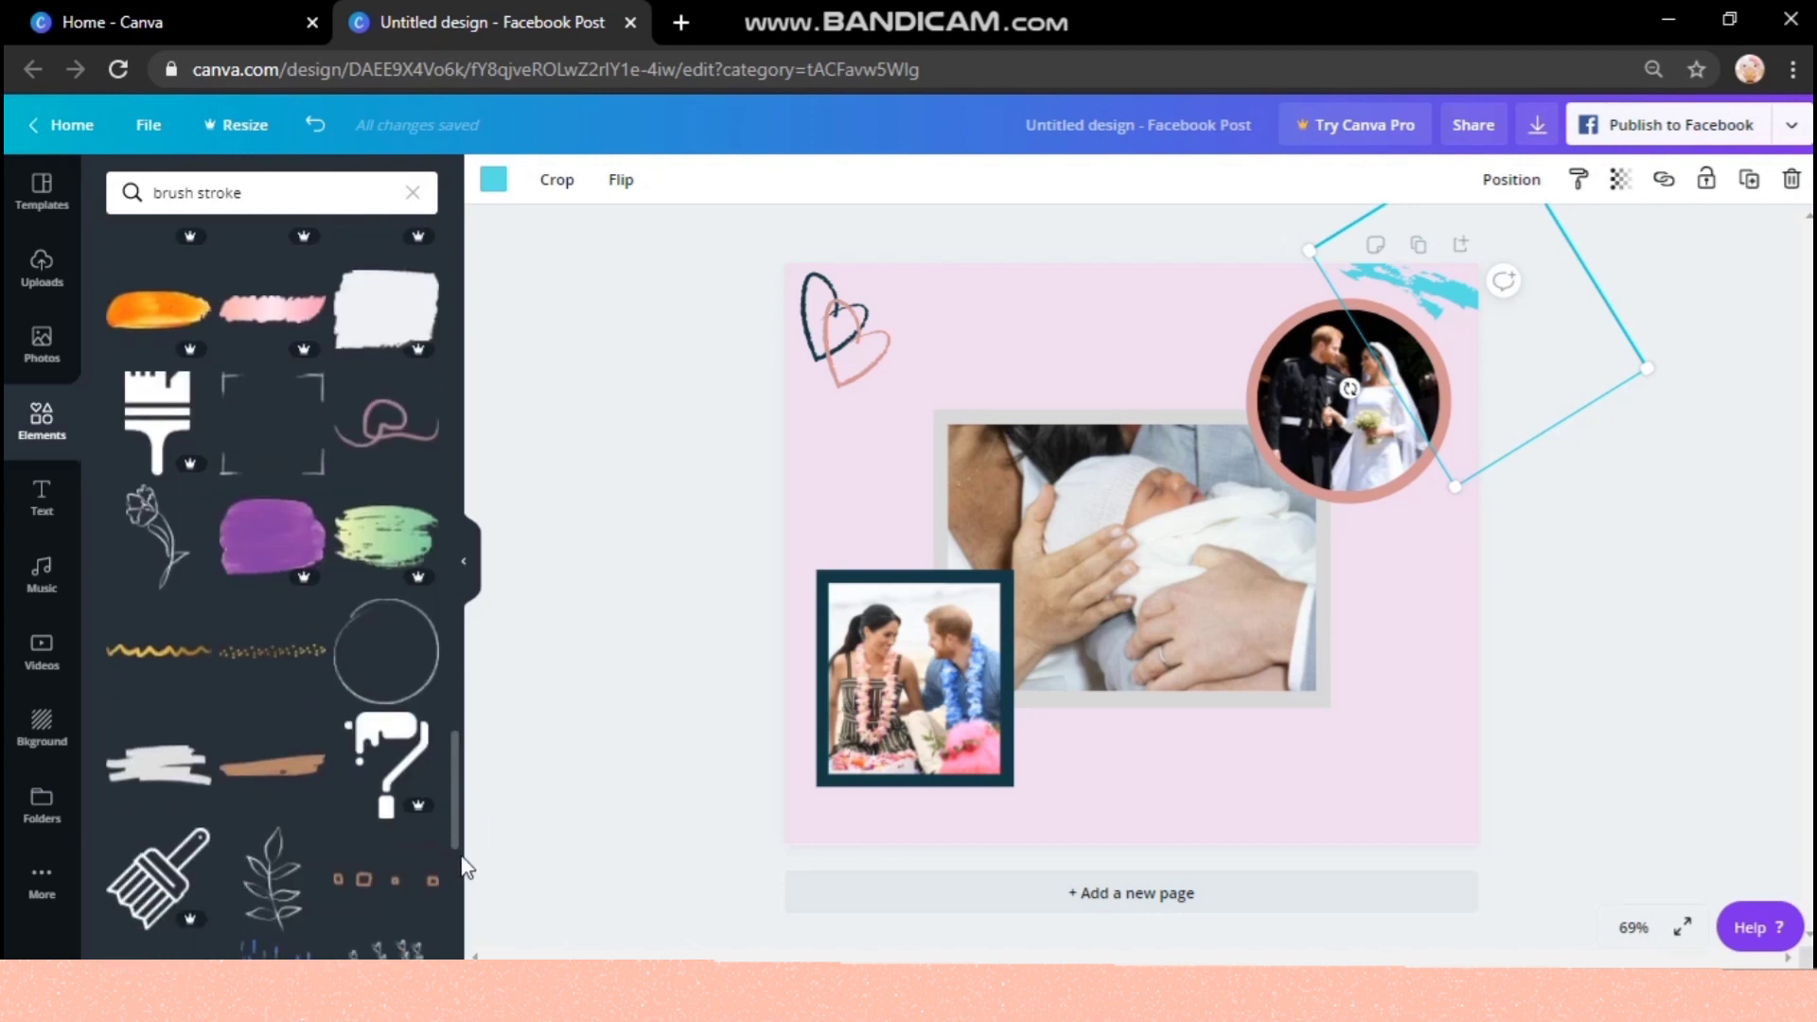
scroll(466, 883, down, 1)
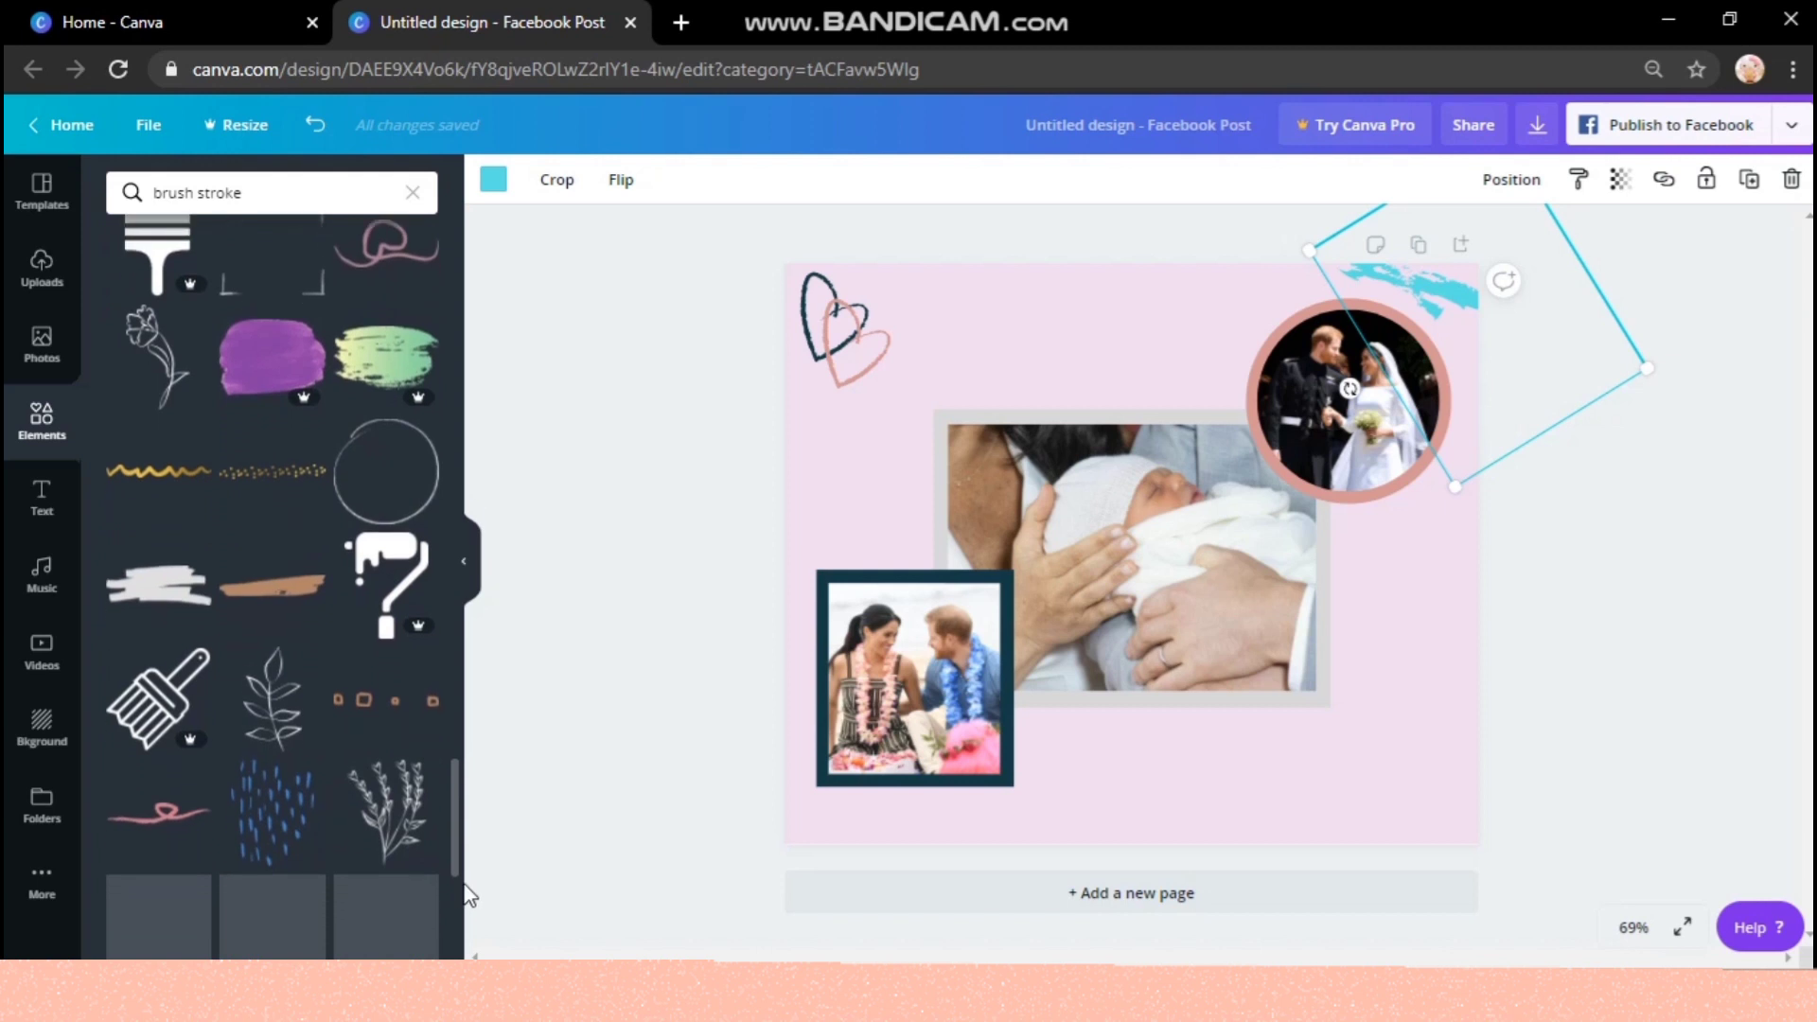
scroll(467, 894, down, 2)
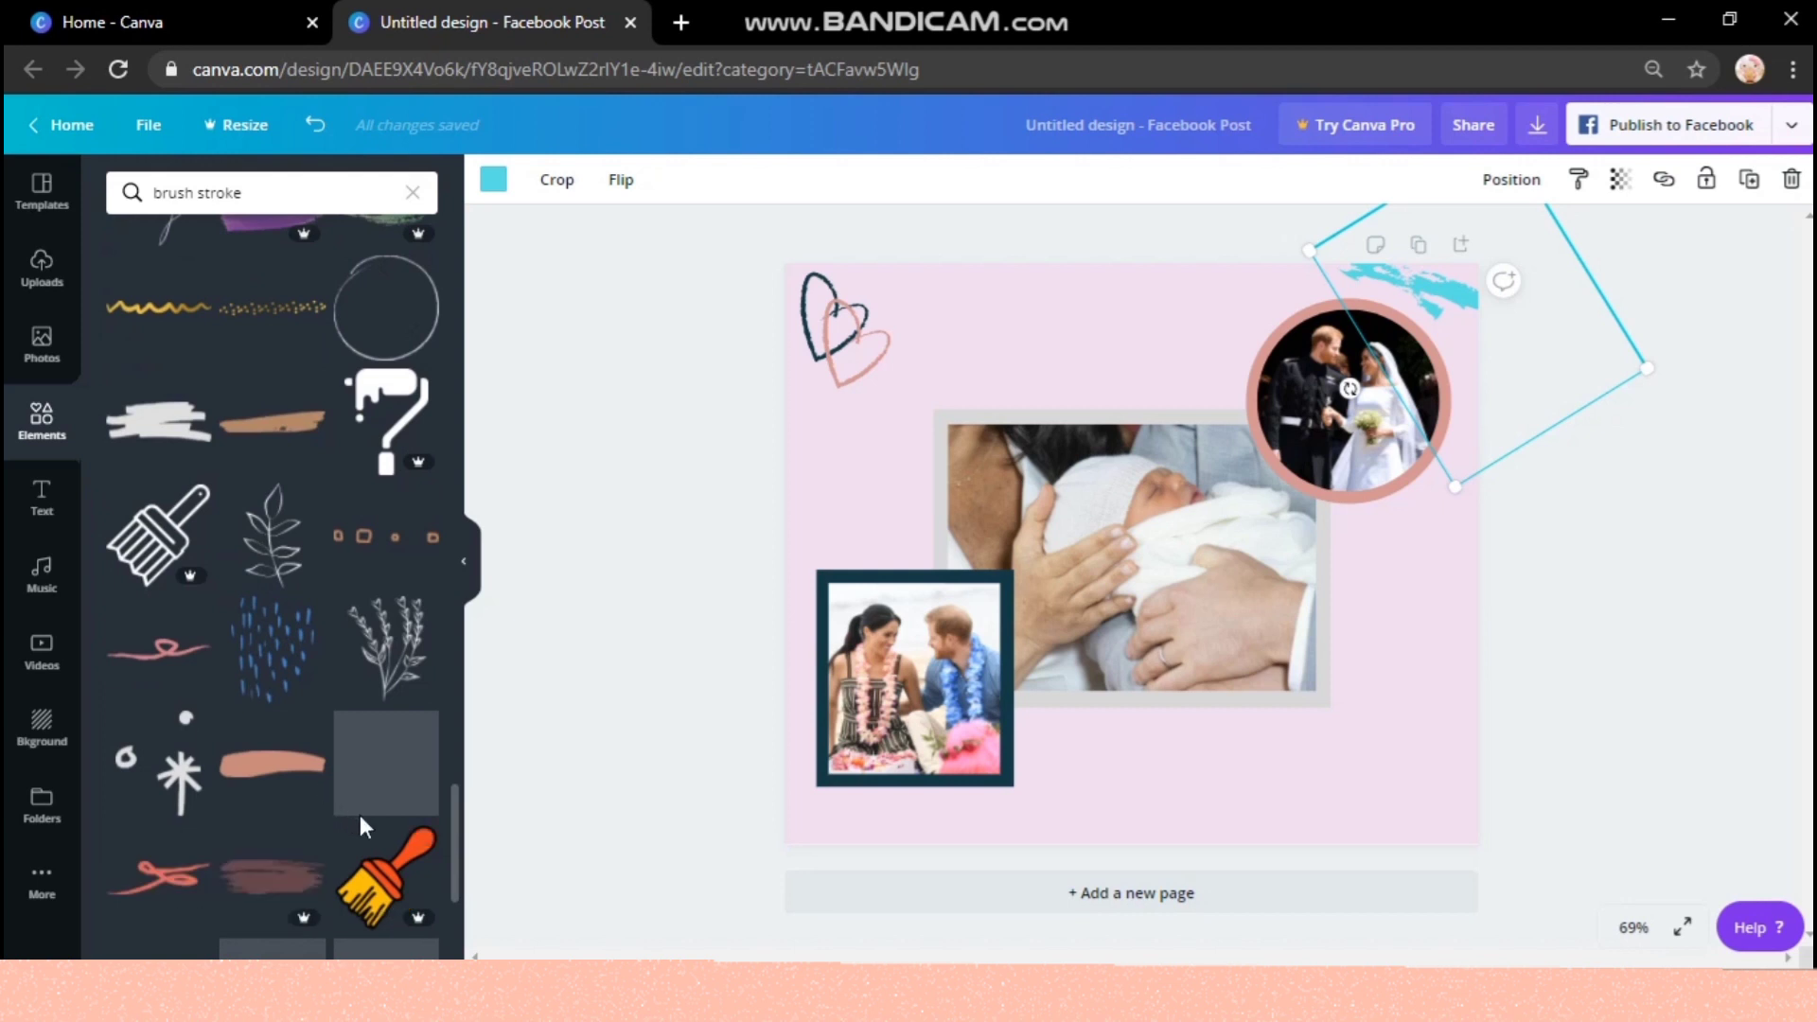
- Clear the brush stroke search, show all Gradients elements, and add the wavy mint-to-pink gradient brush stroke to the post
click(413, 192)
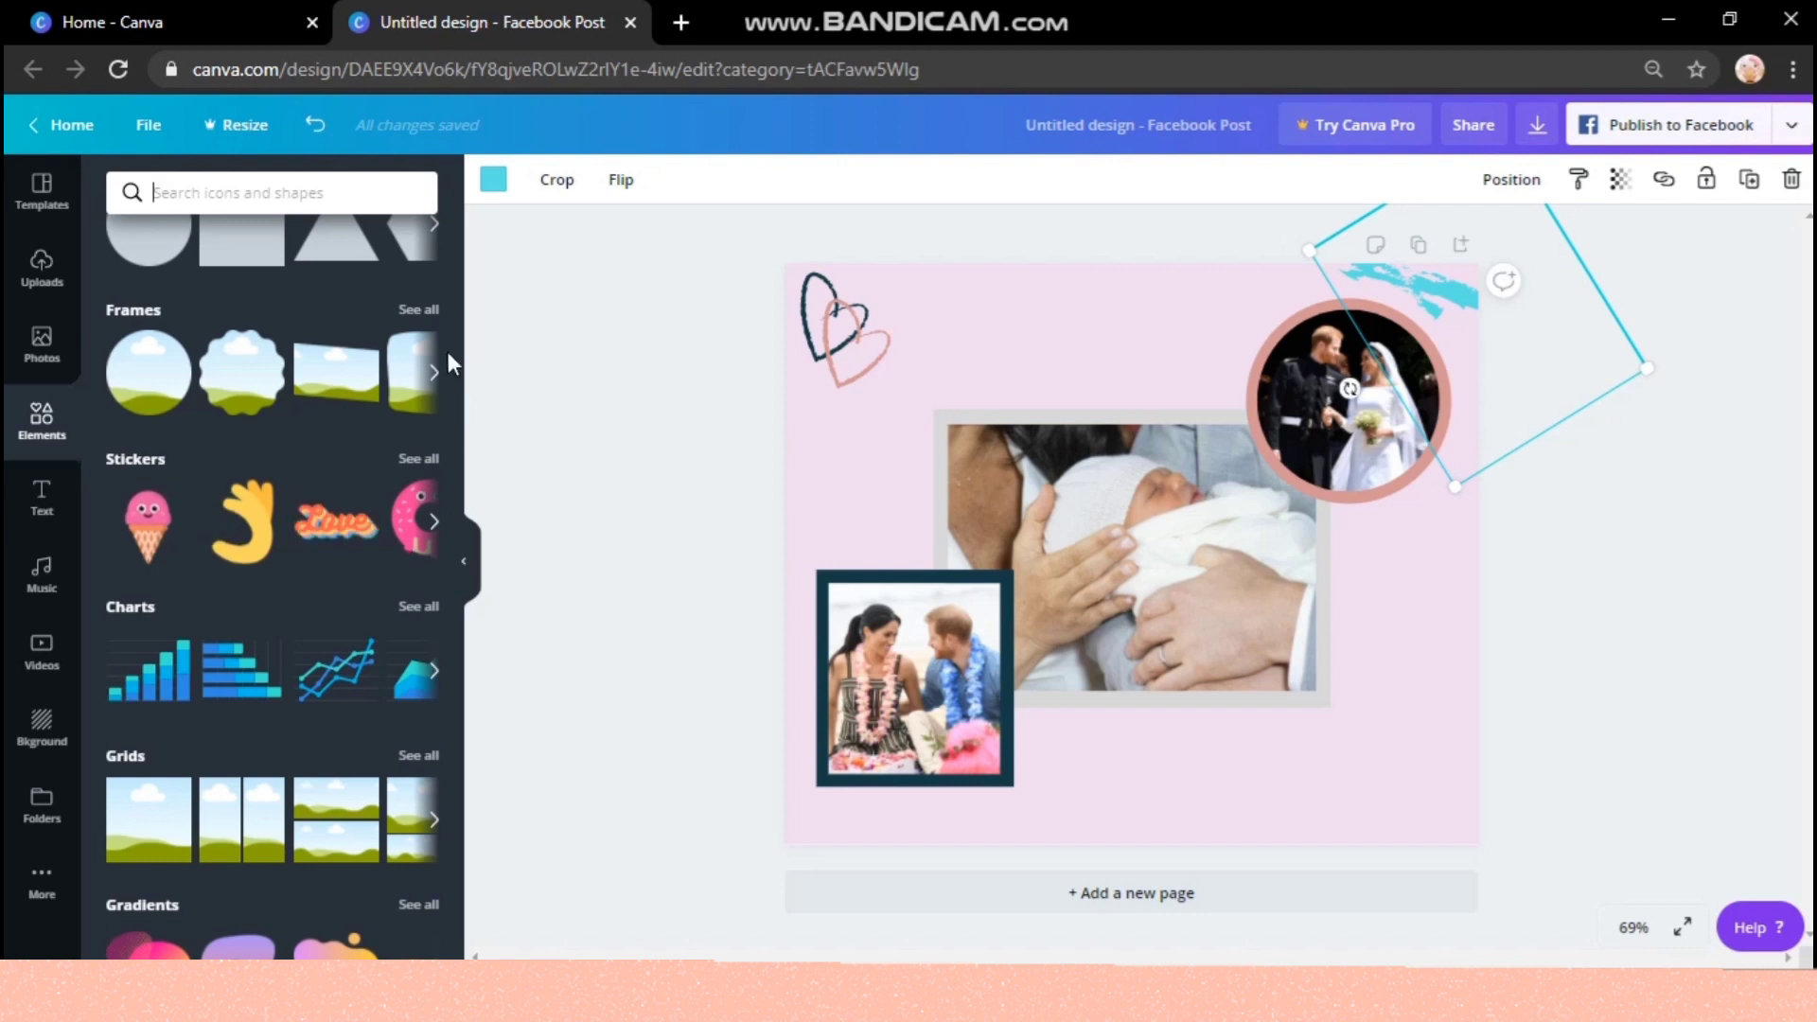
scroll(412, 592, down, 3)
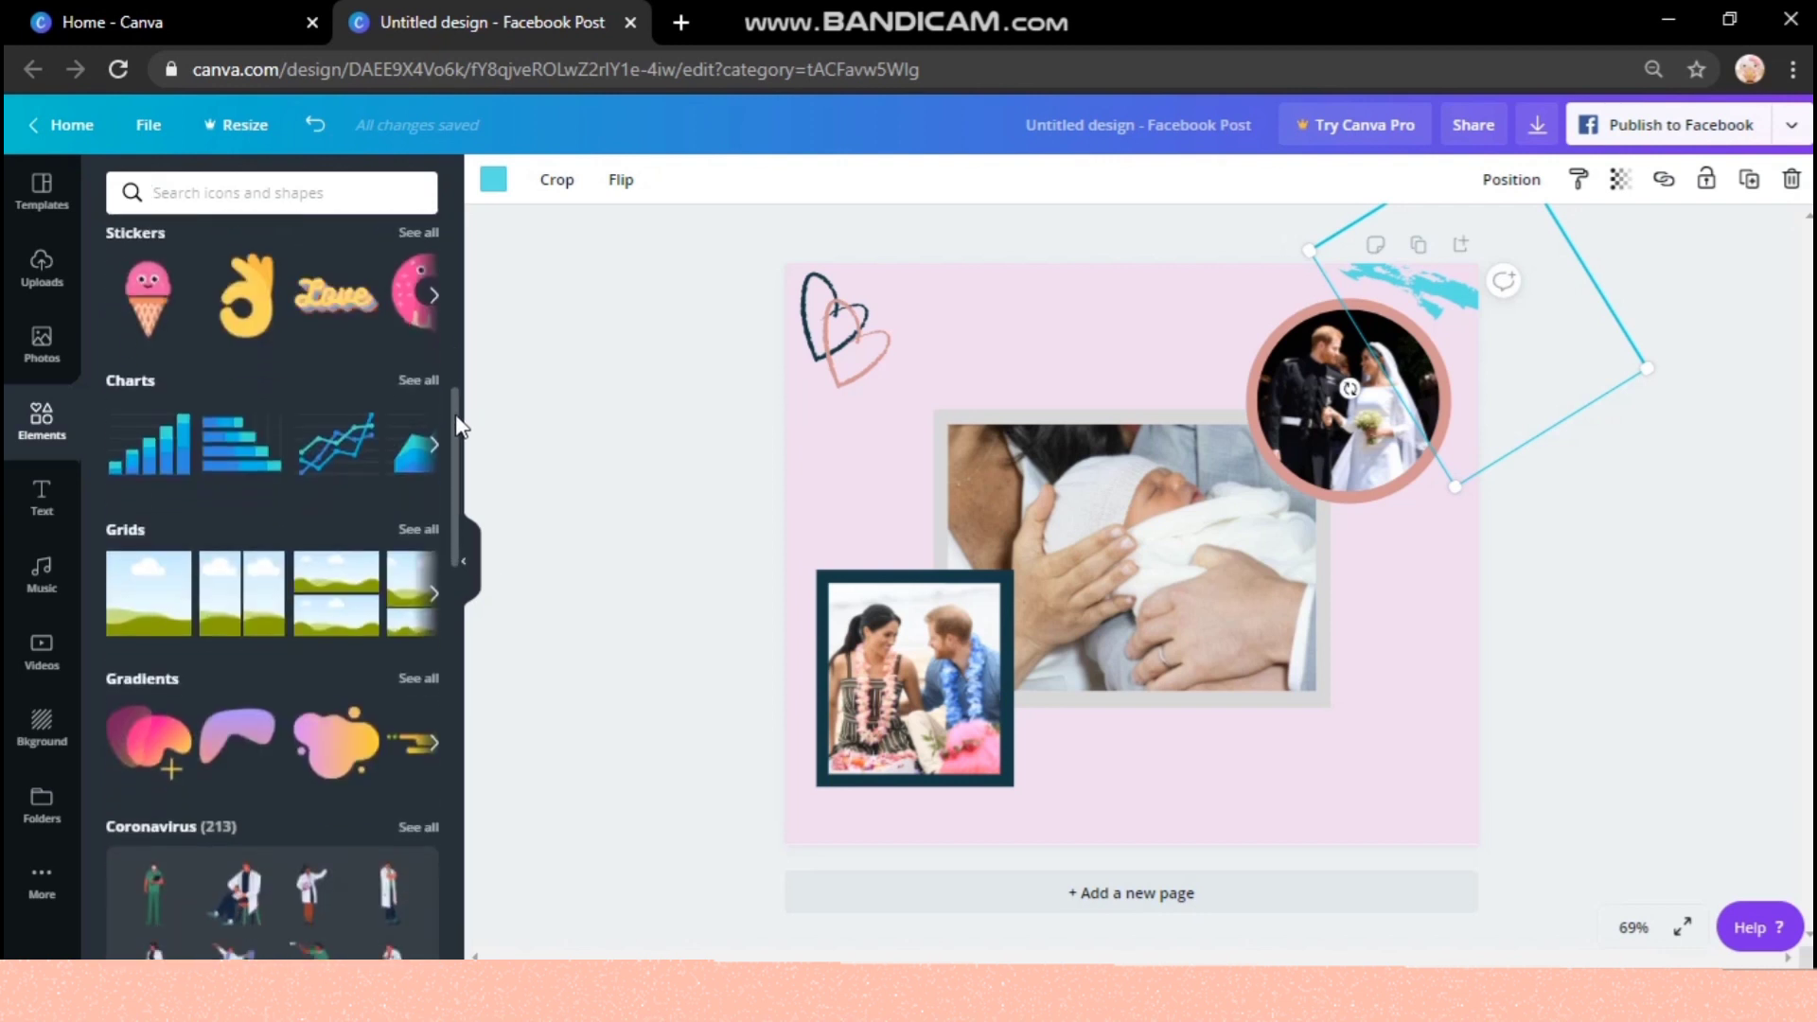
click(417, 668)
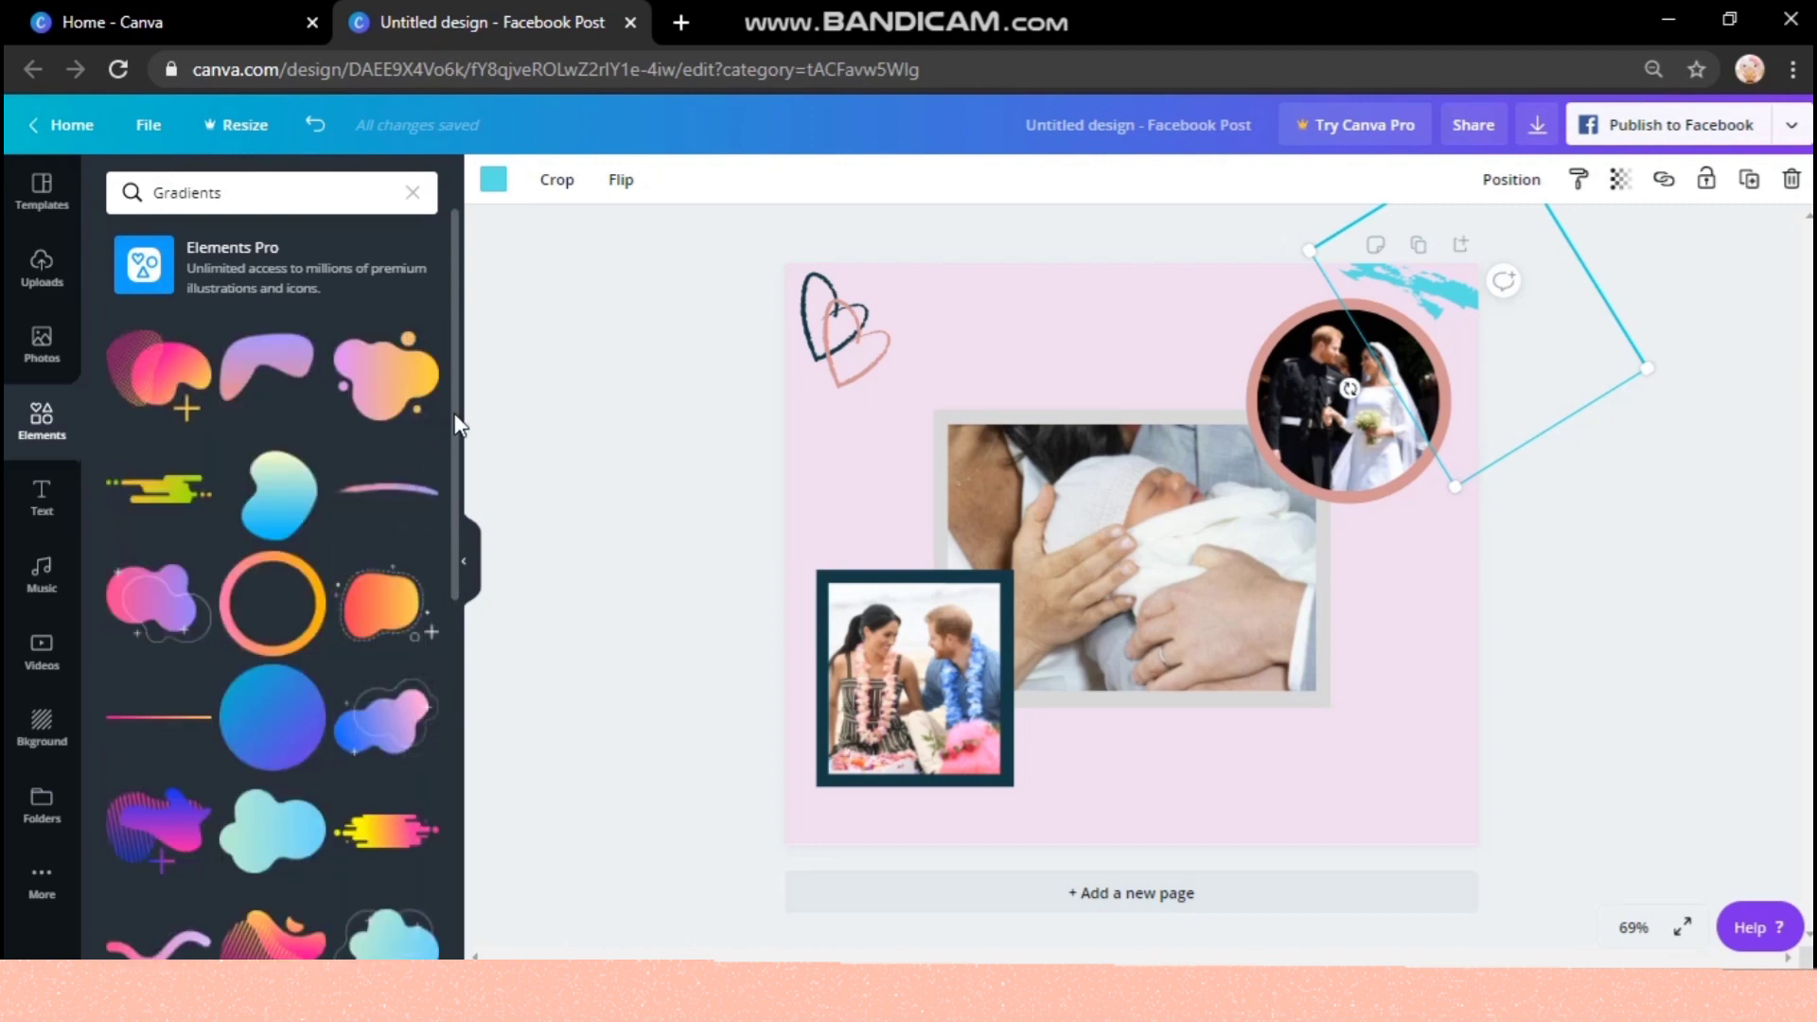
scroll(462, 572, down, 4)
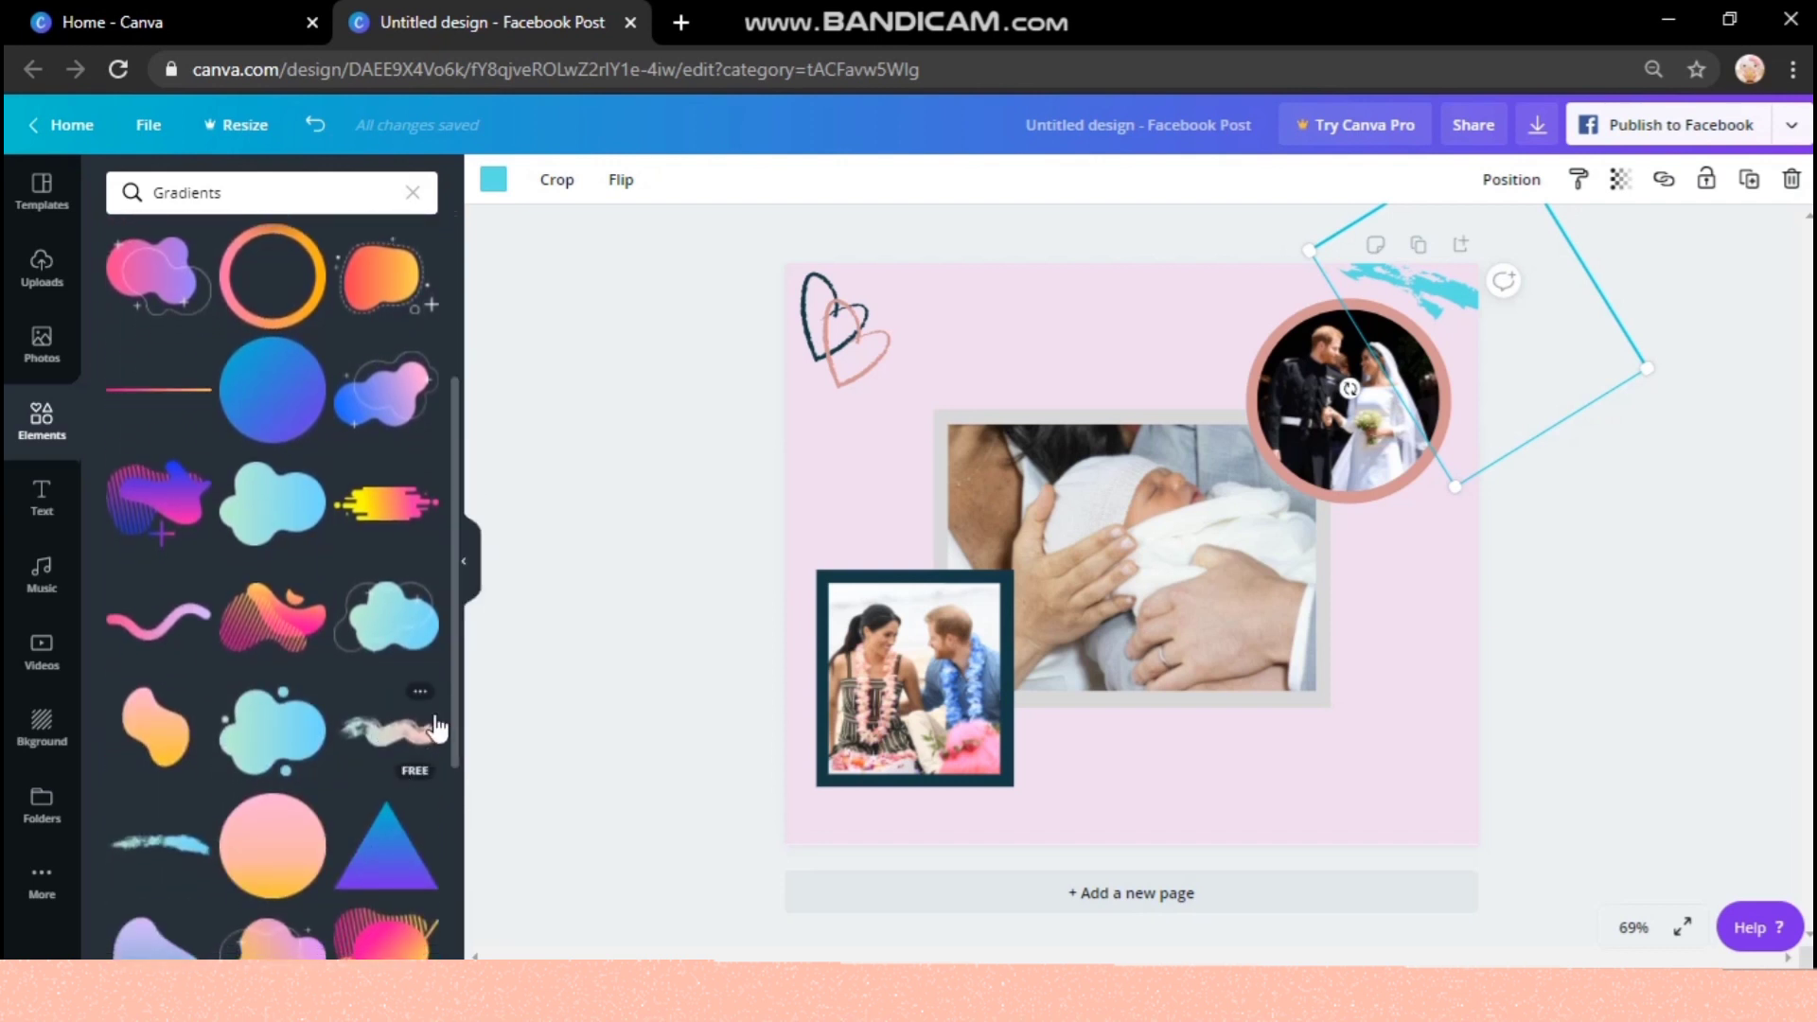
click(388, 734)
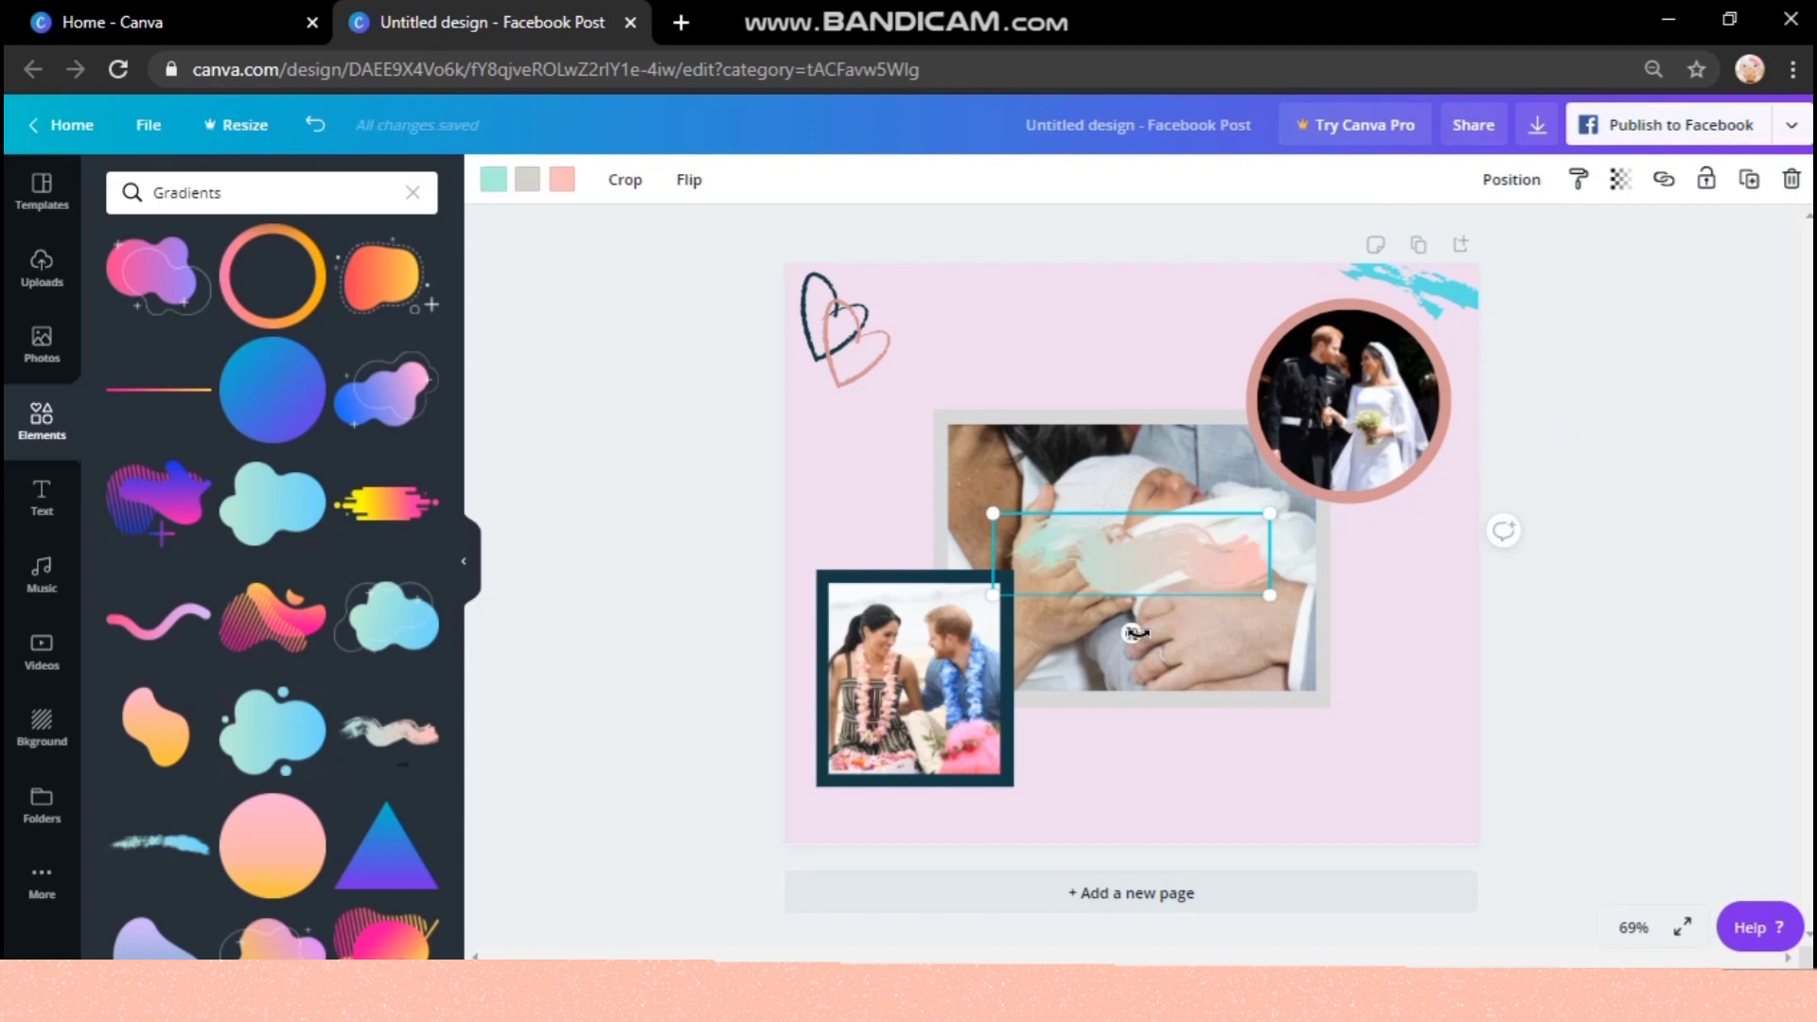
- Move the gradient brush stroke to the post's lower-right corner and level it at 0° rotation
drag(1131, 633, 1201, 673)
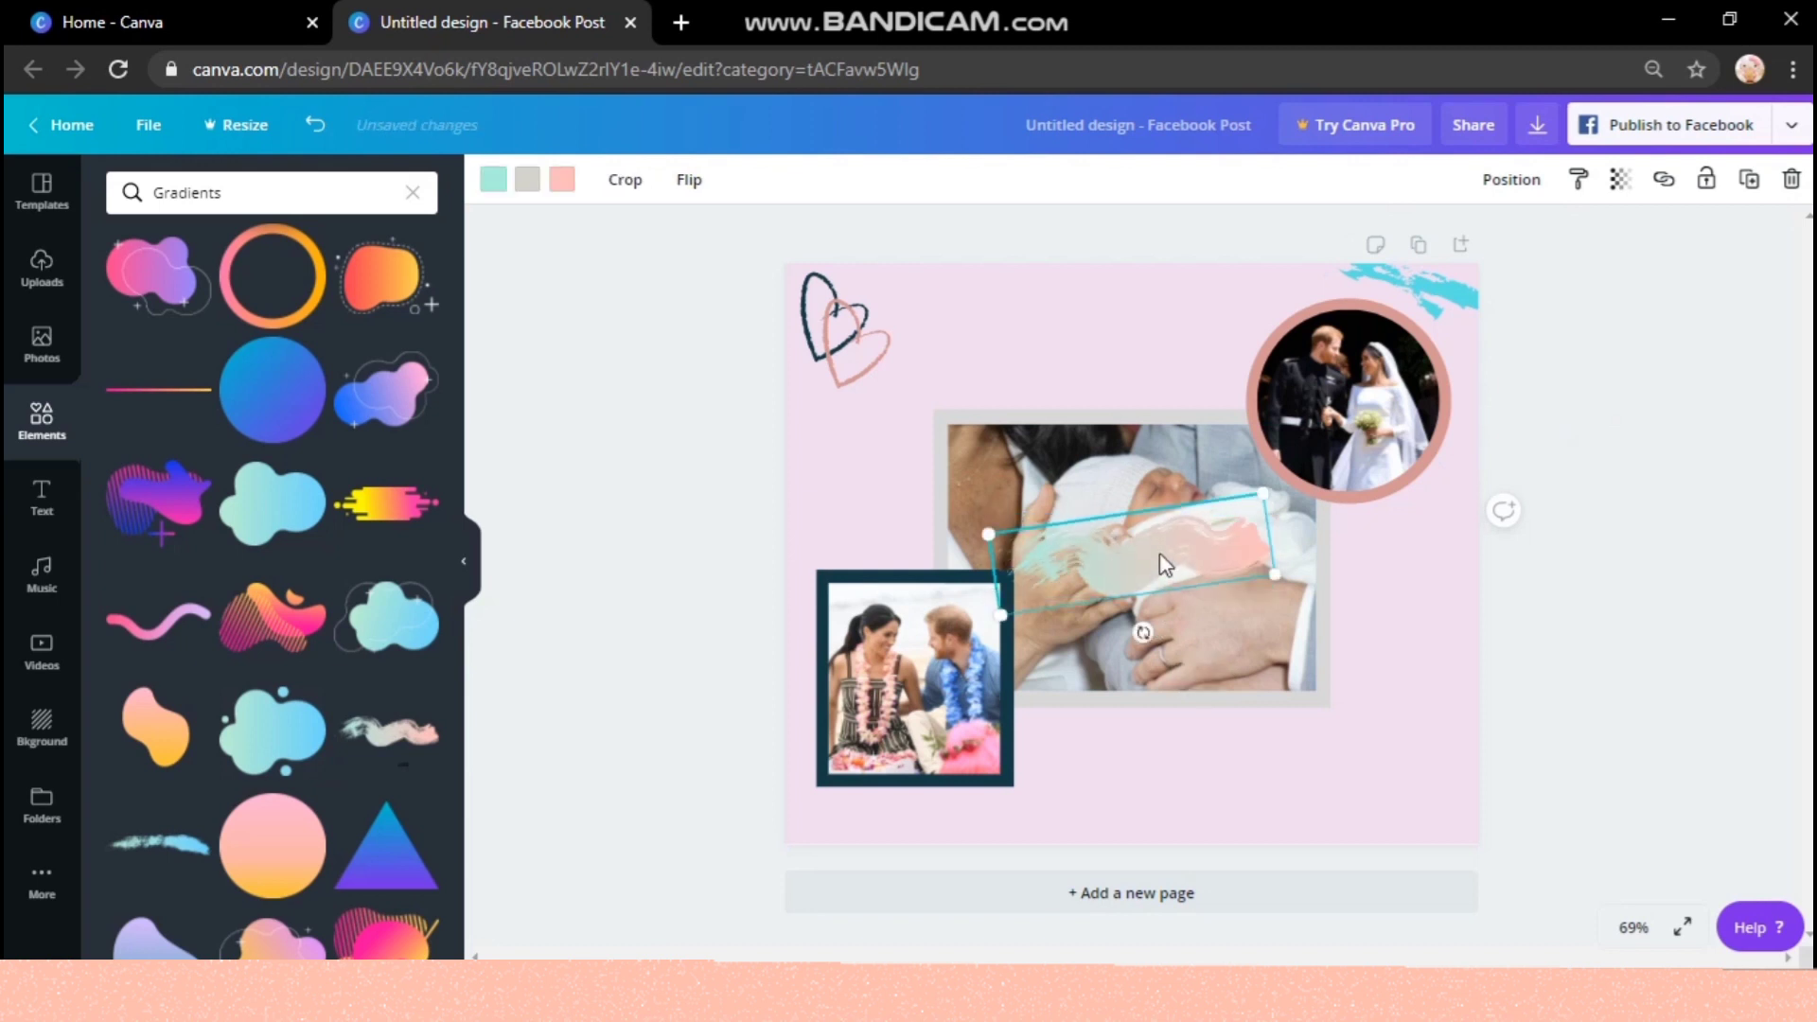
mouse_move(1363, 748)
mouse_down()
mouse_move(1388, 807)
mouse_move(1379, 768)
mouse_up()
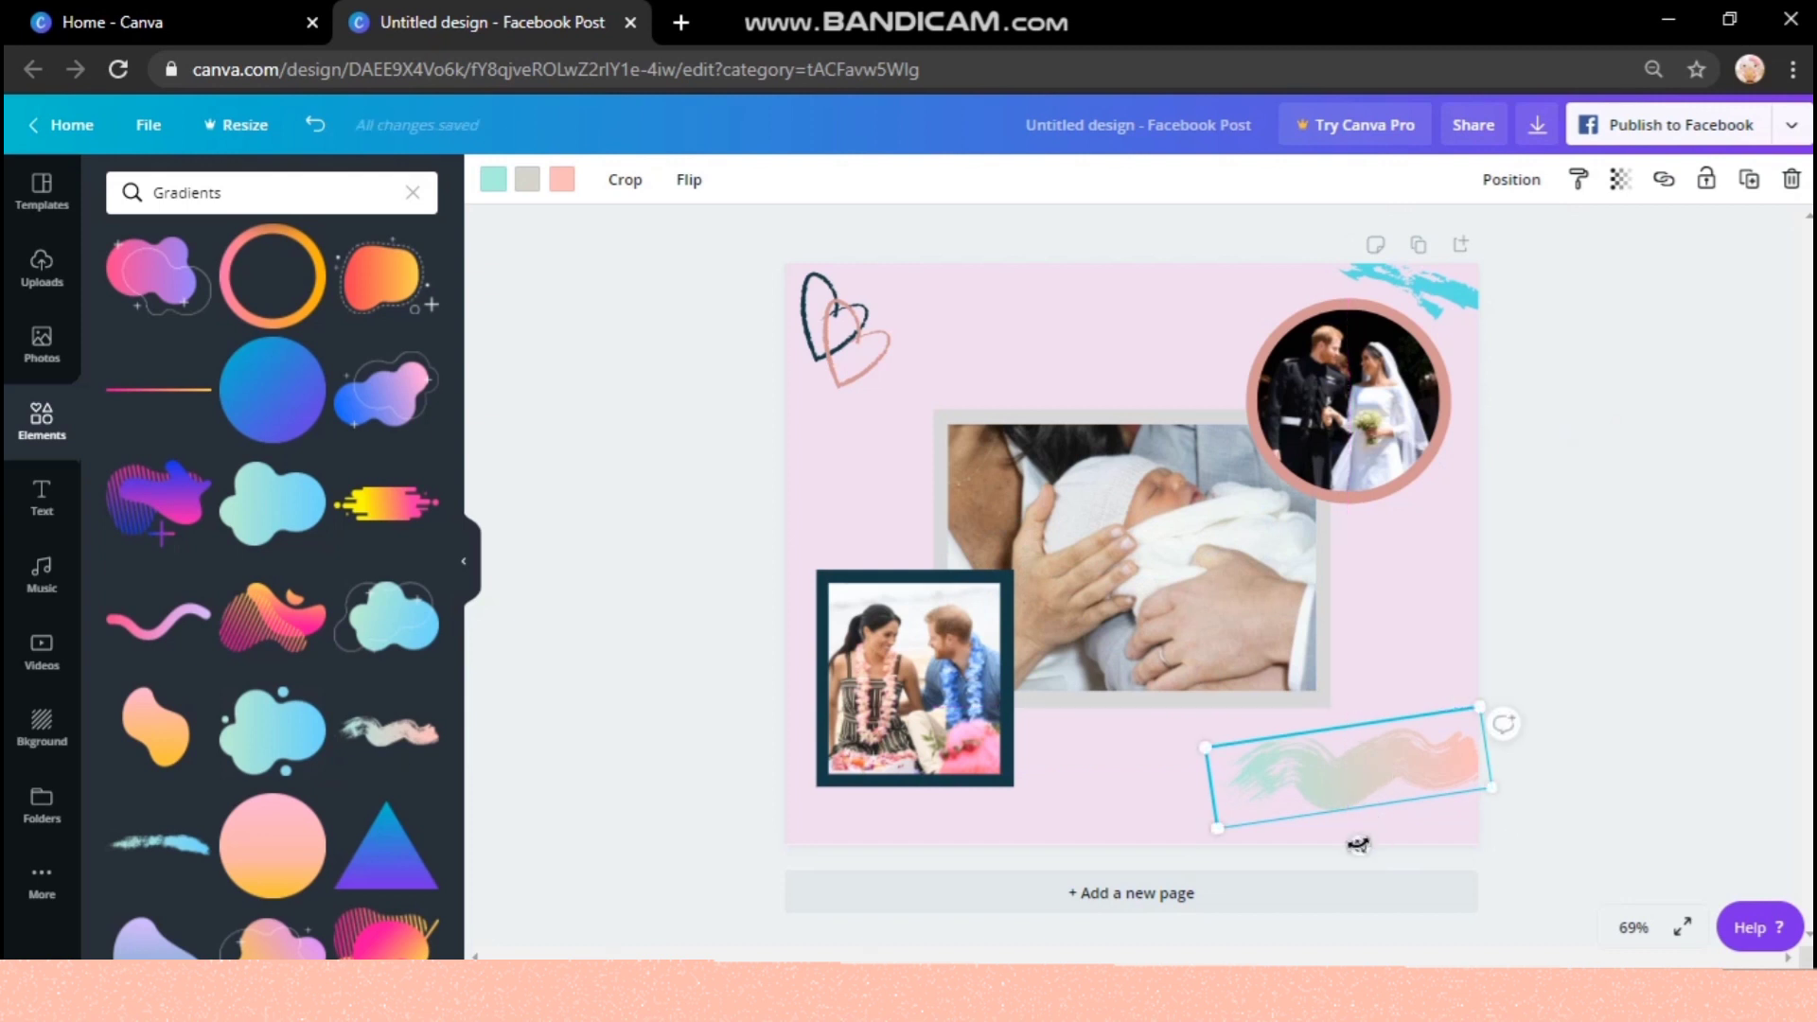
drag(1350, 843, 1348, 842)
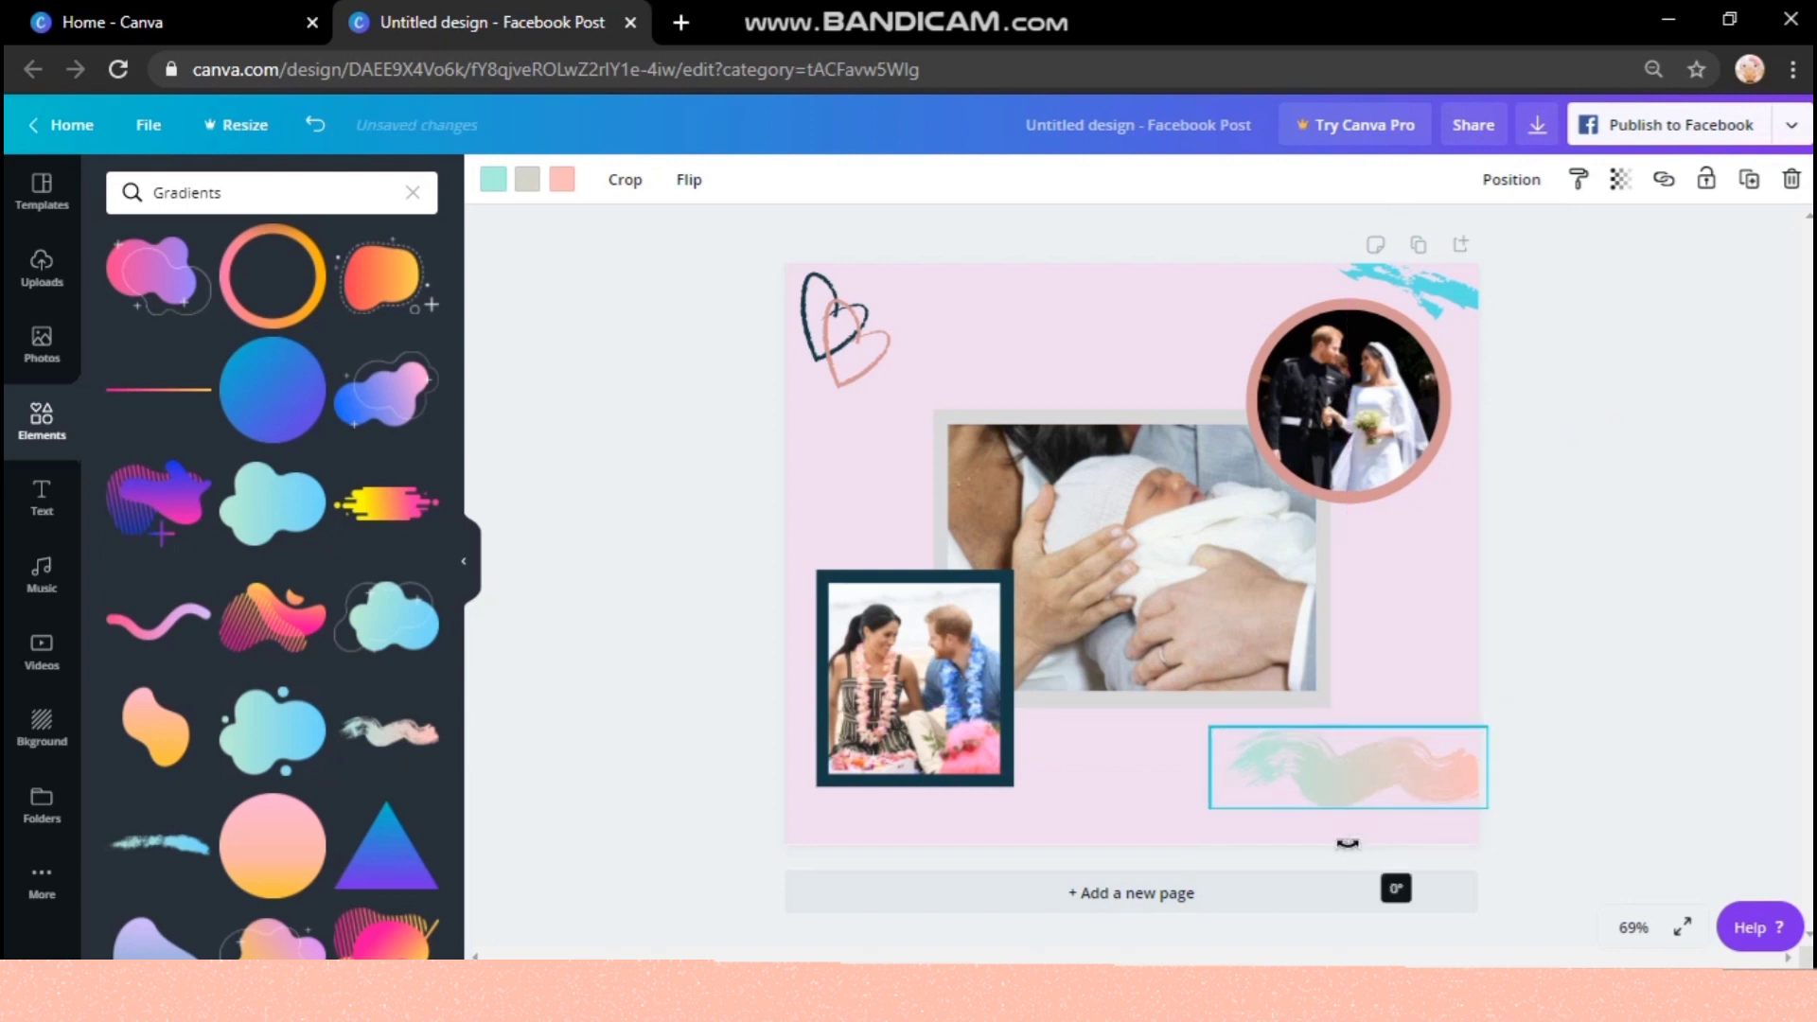
mouse_move(1370, 774)
mouse_down()
mouse_move(1379, 791)
mouse_move(1359, 788)
mouse_up()
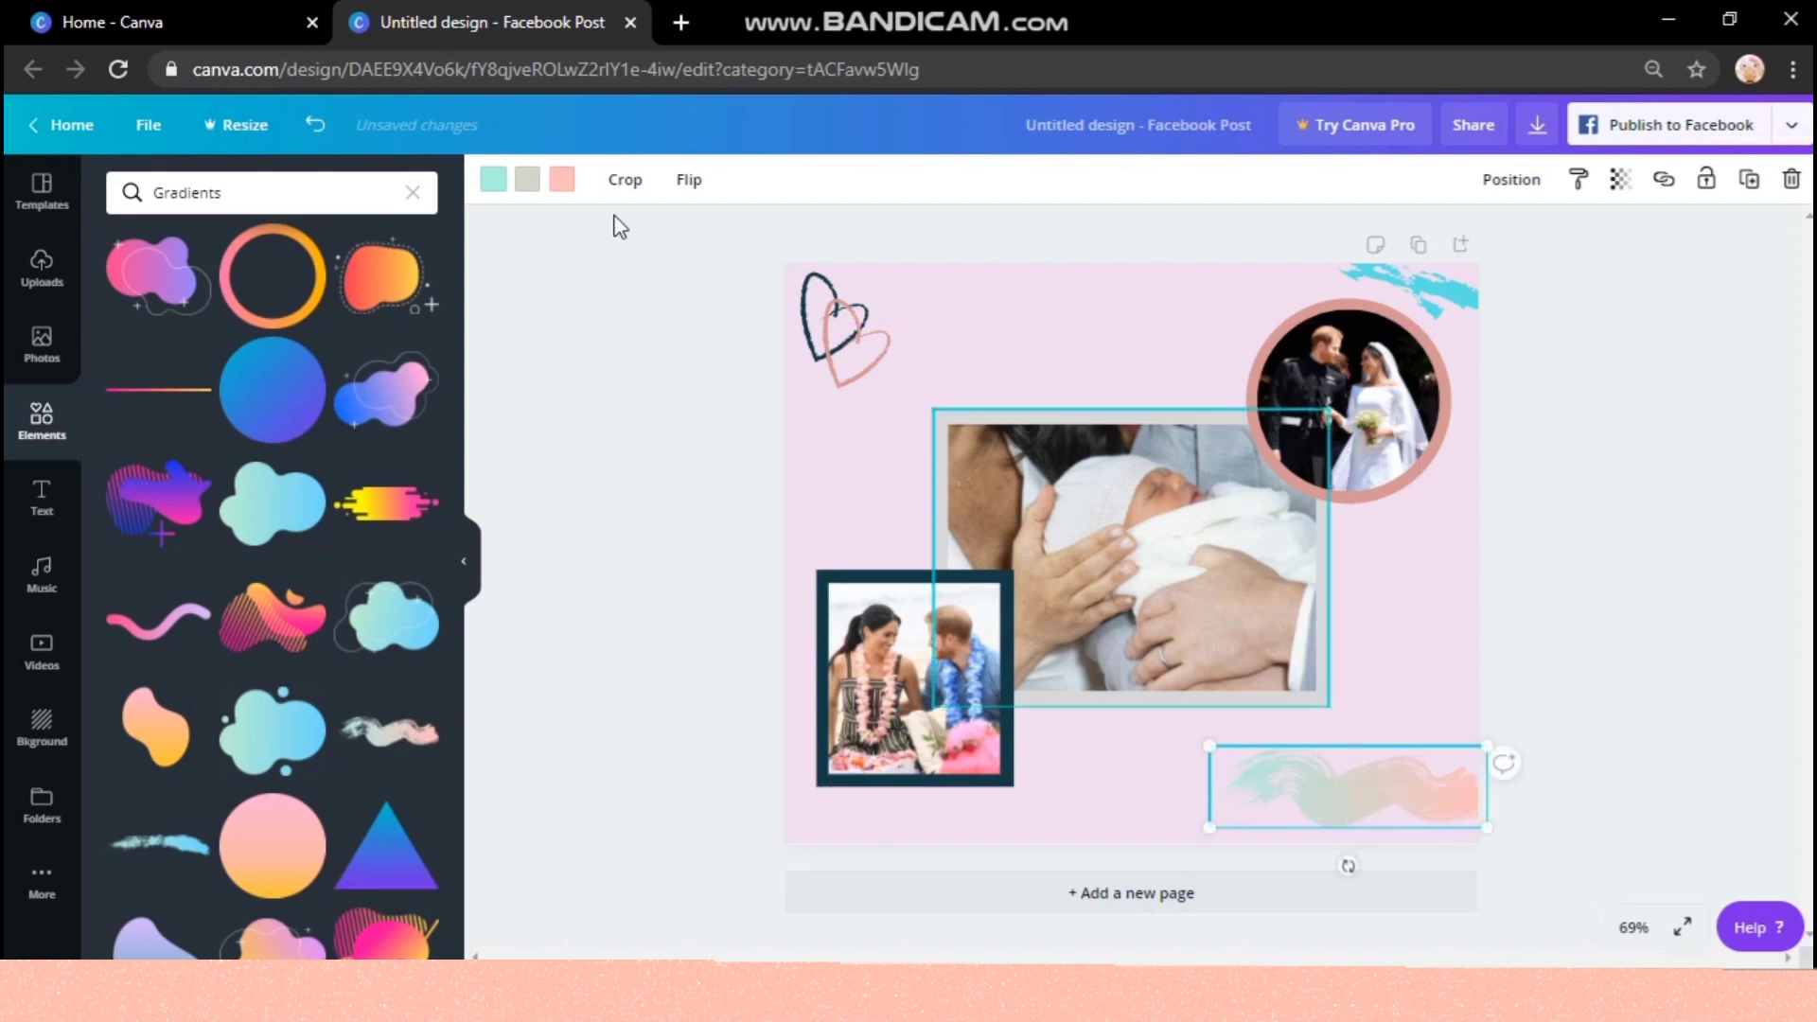
- Recolour the mint part of the gradient stroke with the turquoise from the document colours and nudge the stroke slightly right
click(495, 182)
click(186, 392)
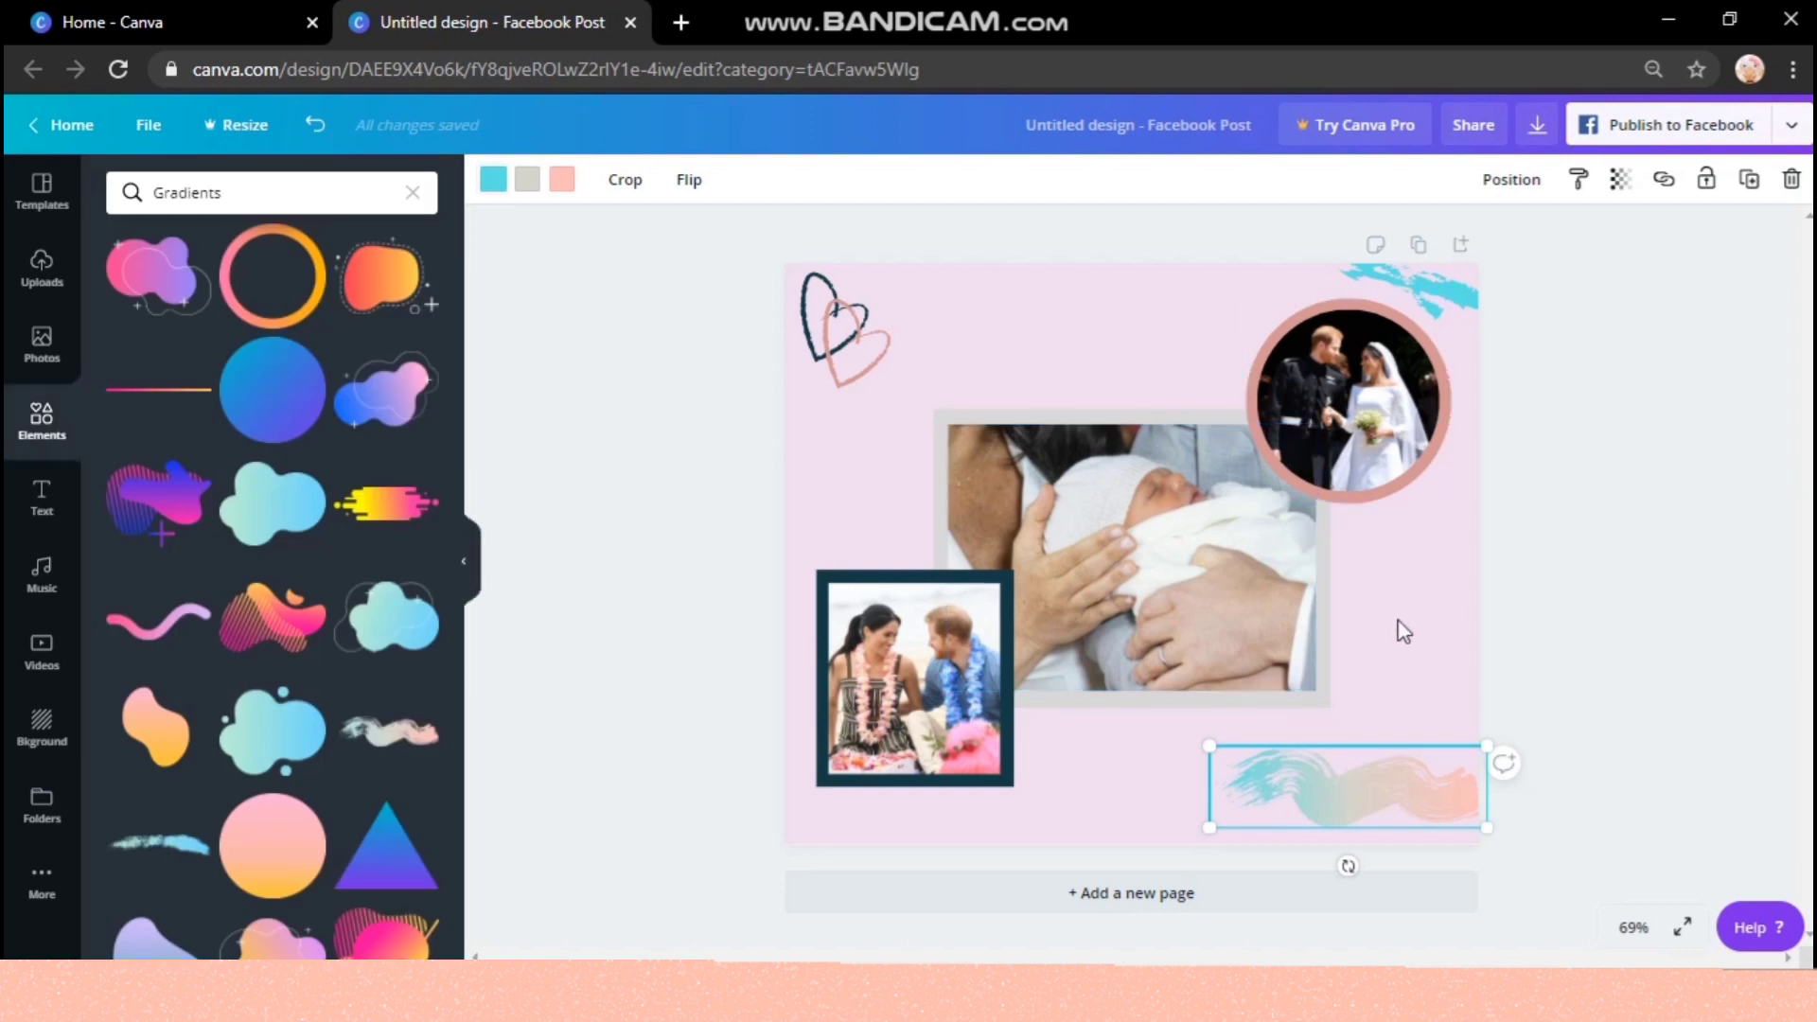
key(Right)
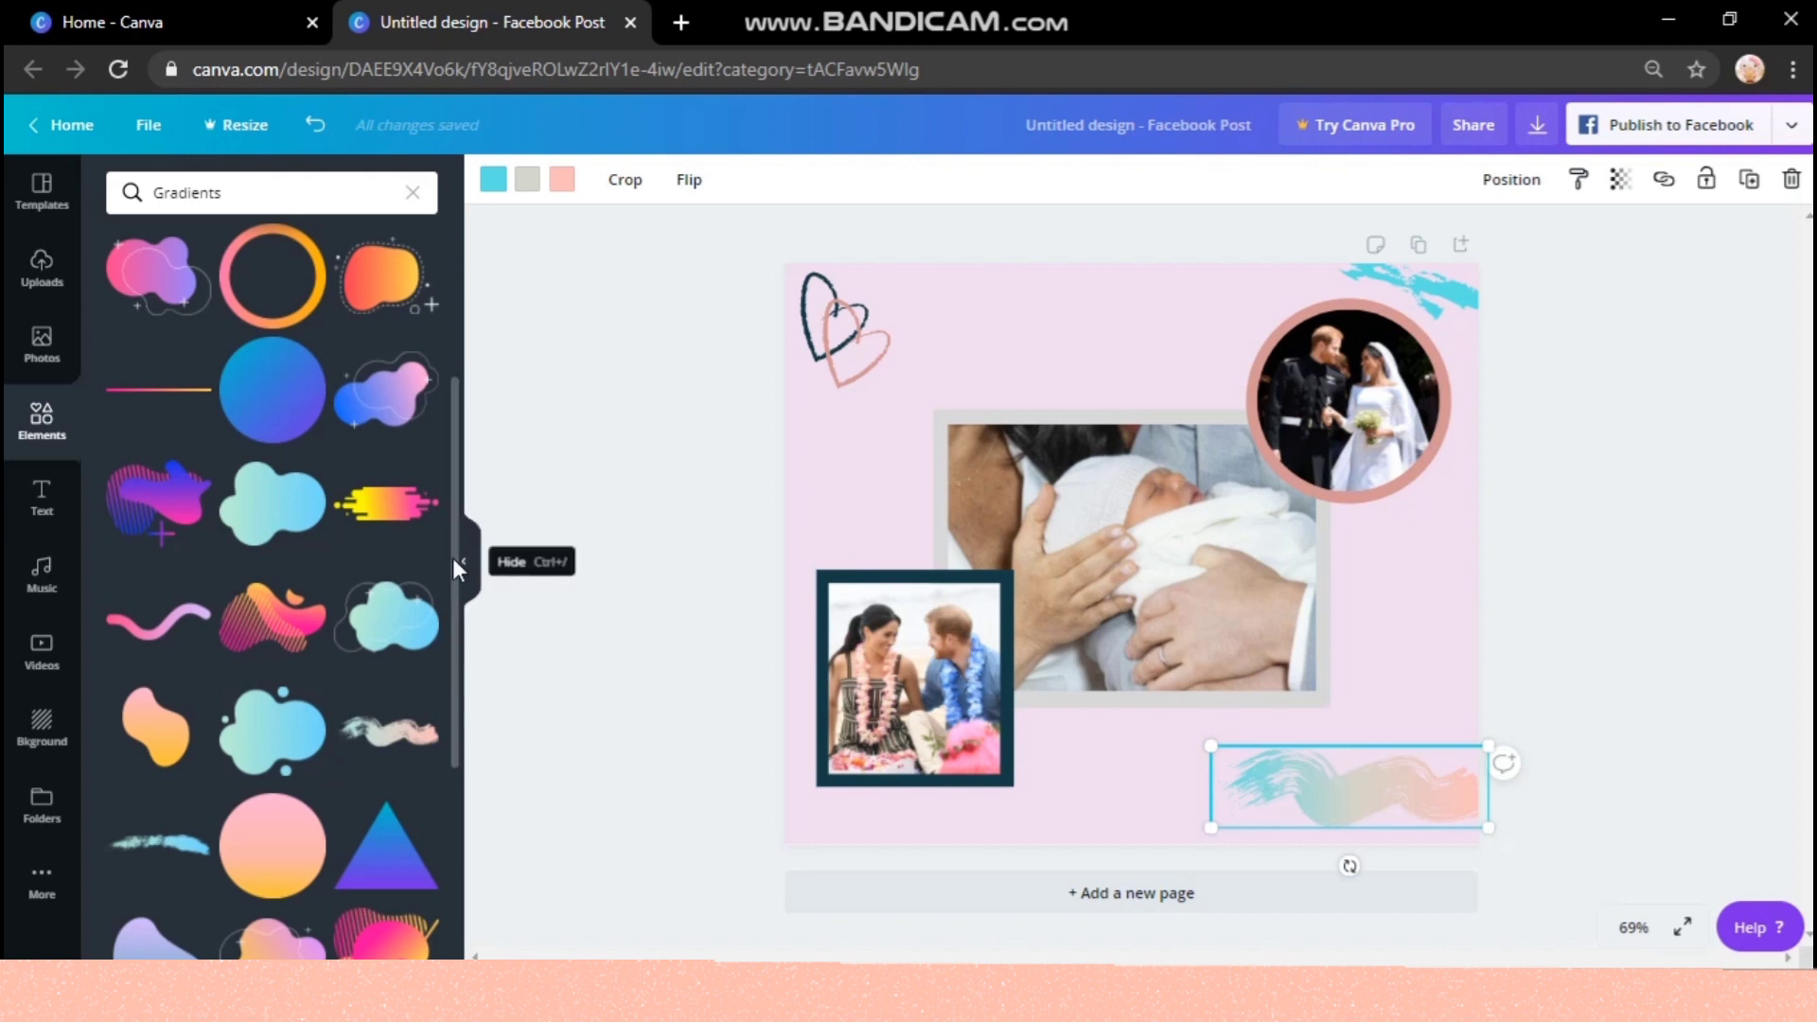
scroll(458, 570, down, 4)
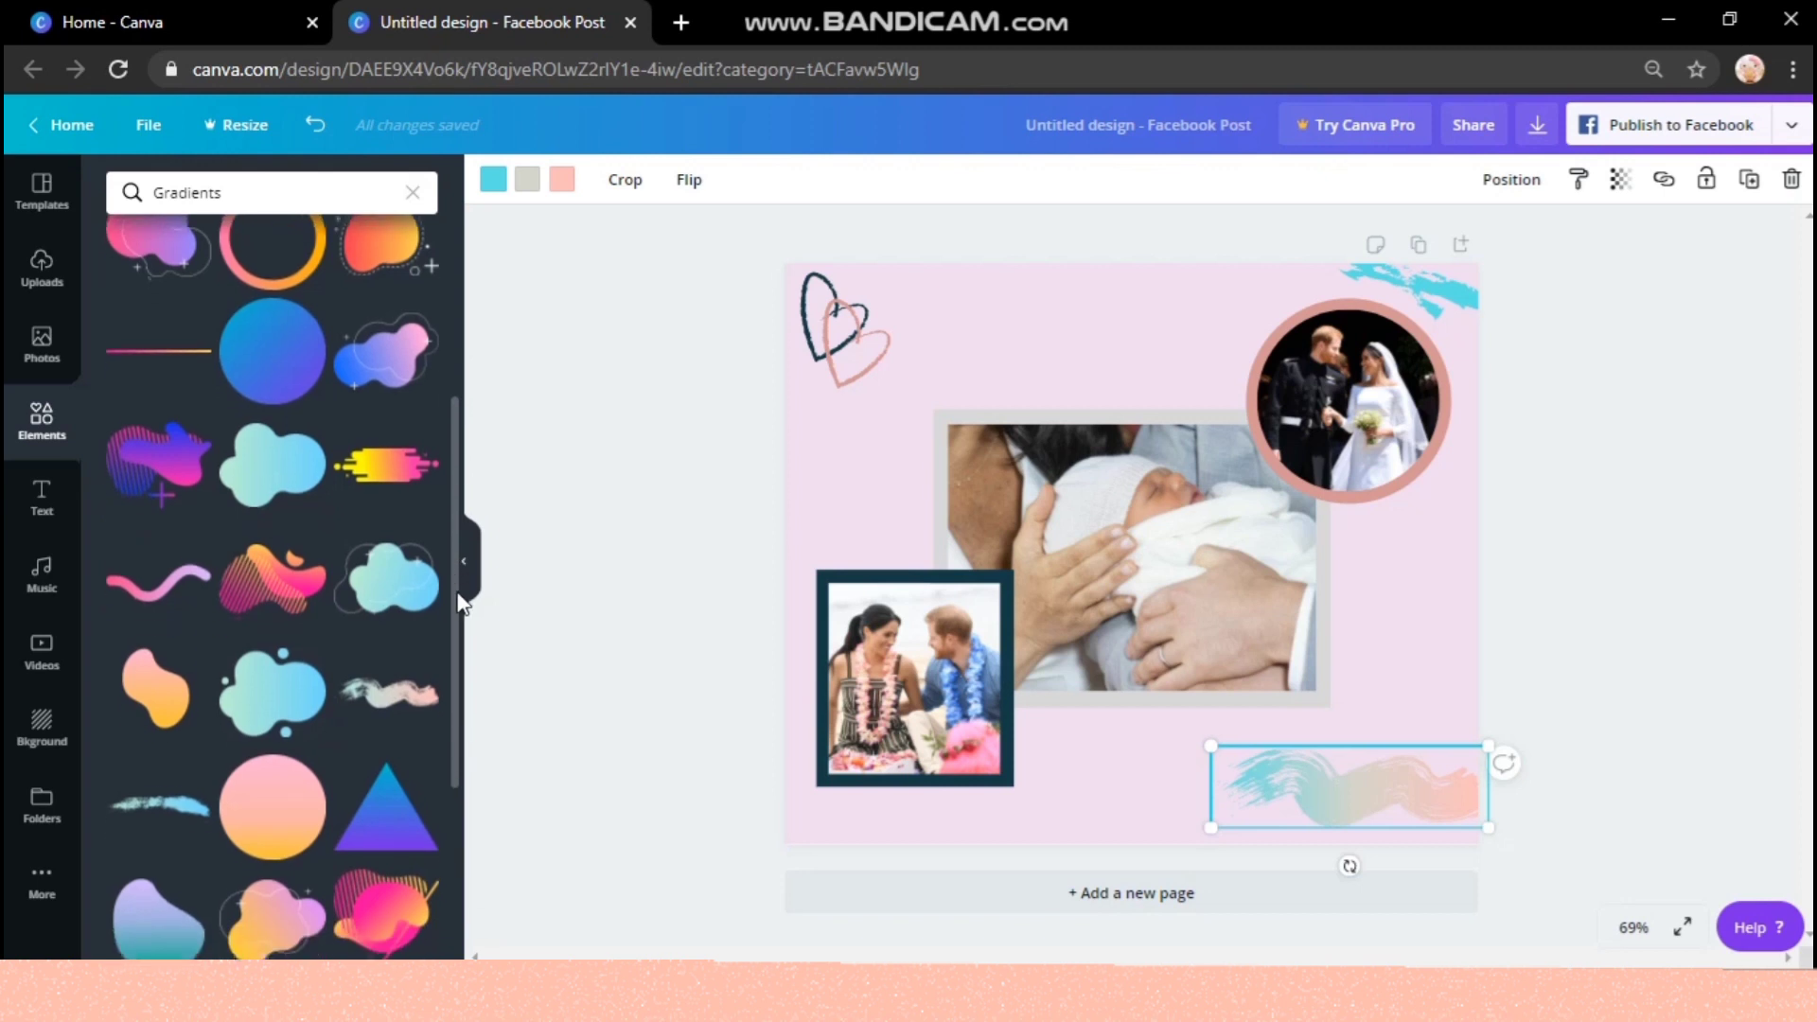
drag(473, 725, 478, 457)
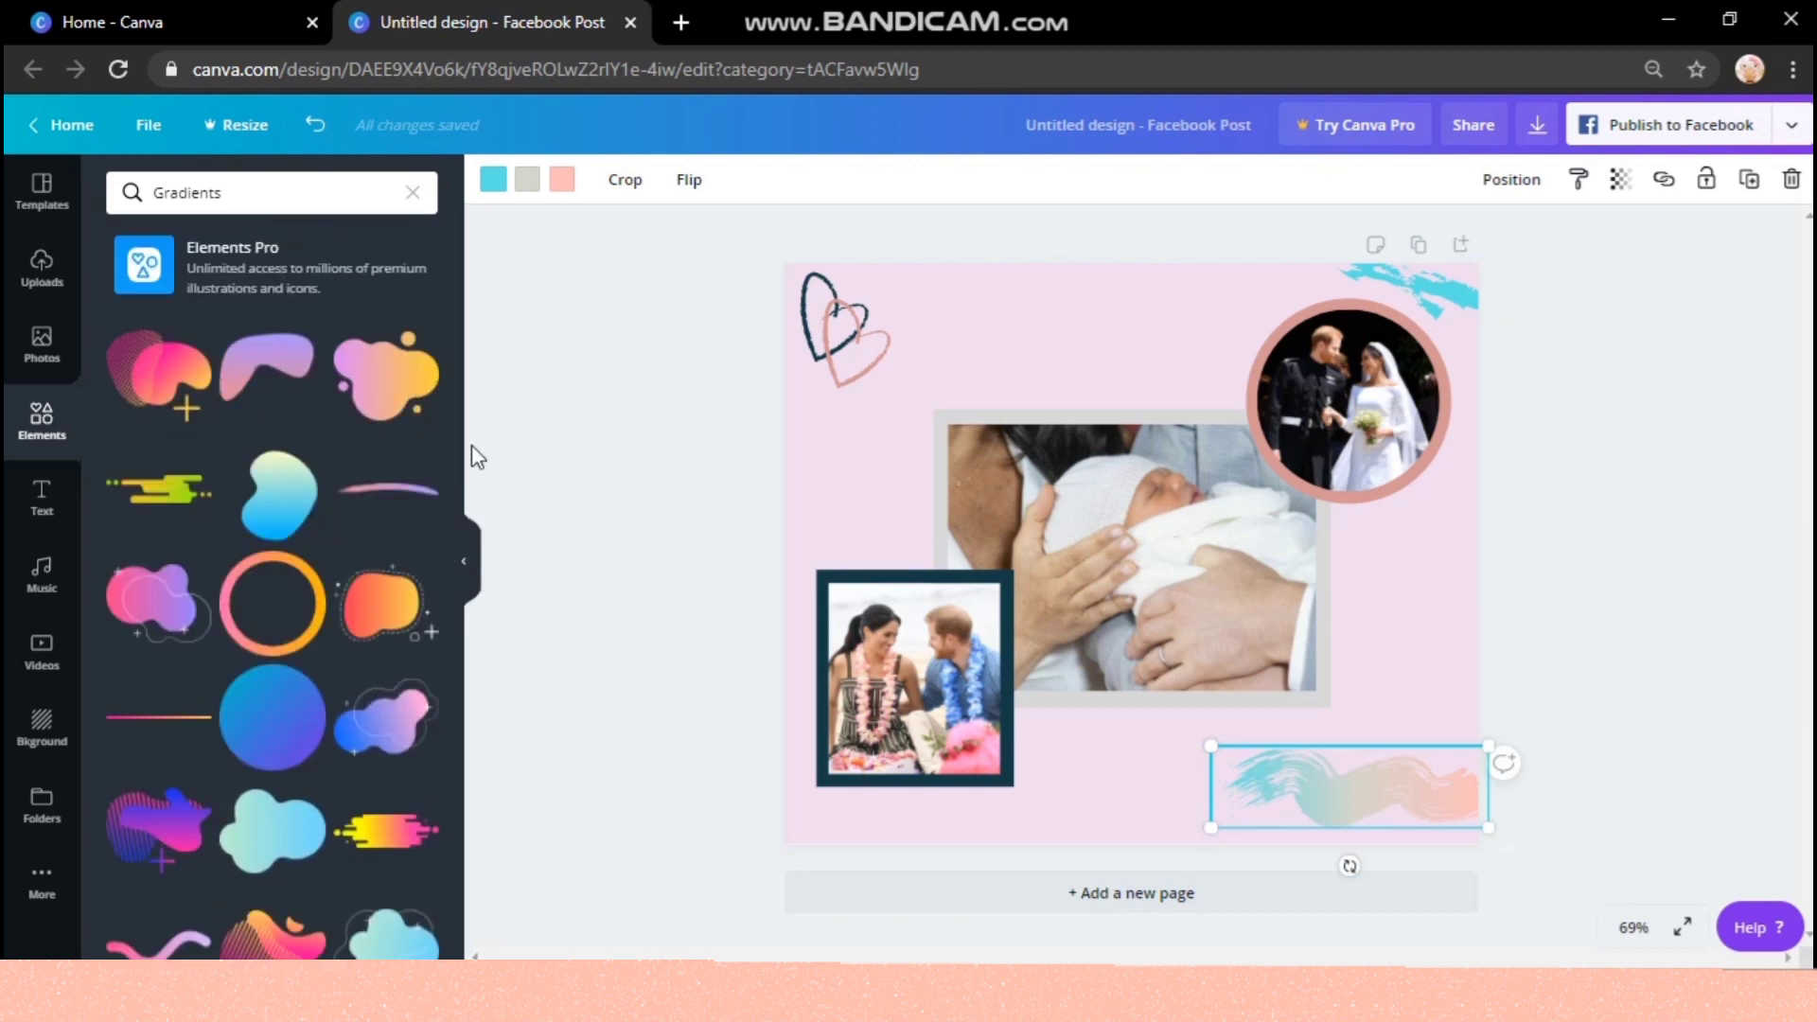
- Shift the turquoise brush stroke further into the post's upper-right corner so that less of it shows
click(674, 631)
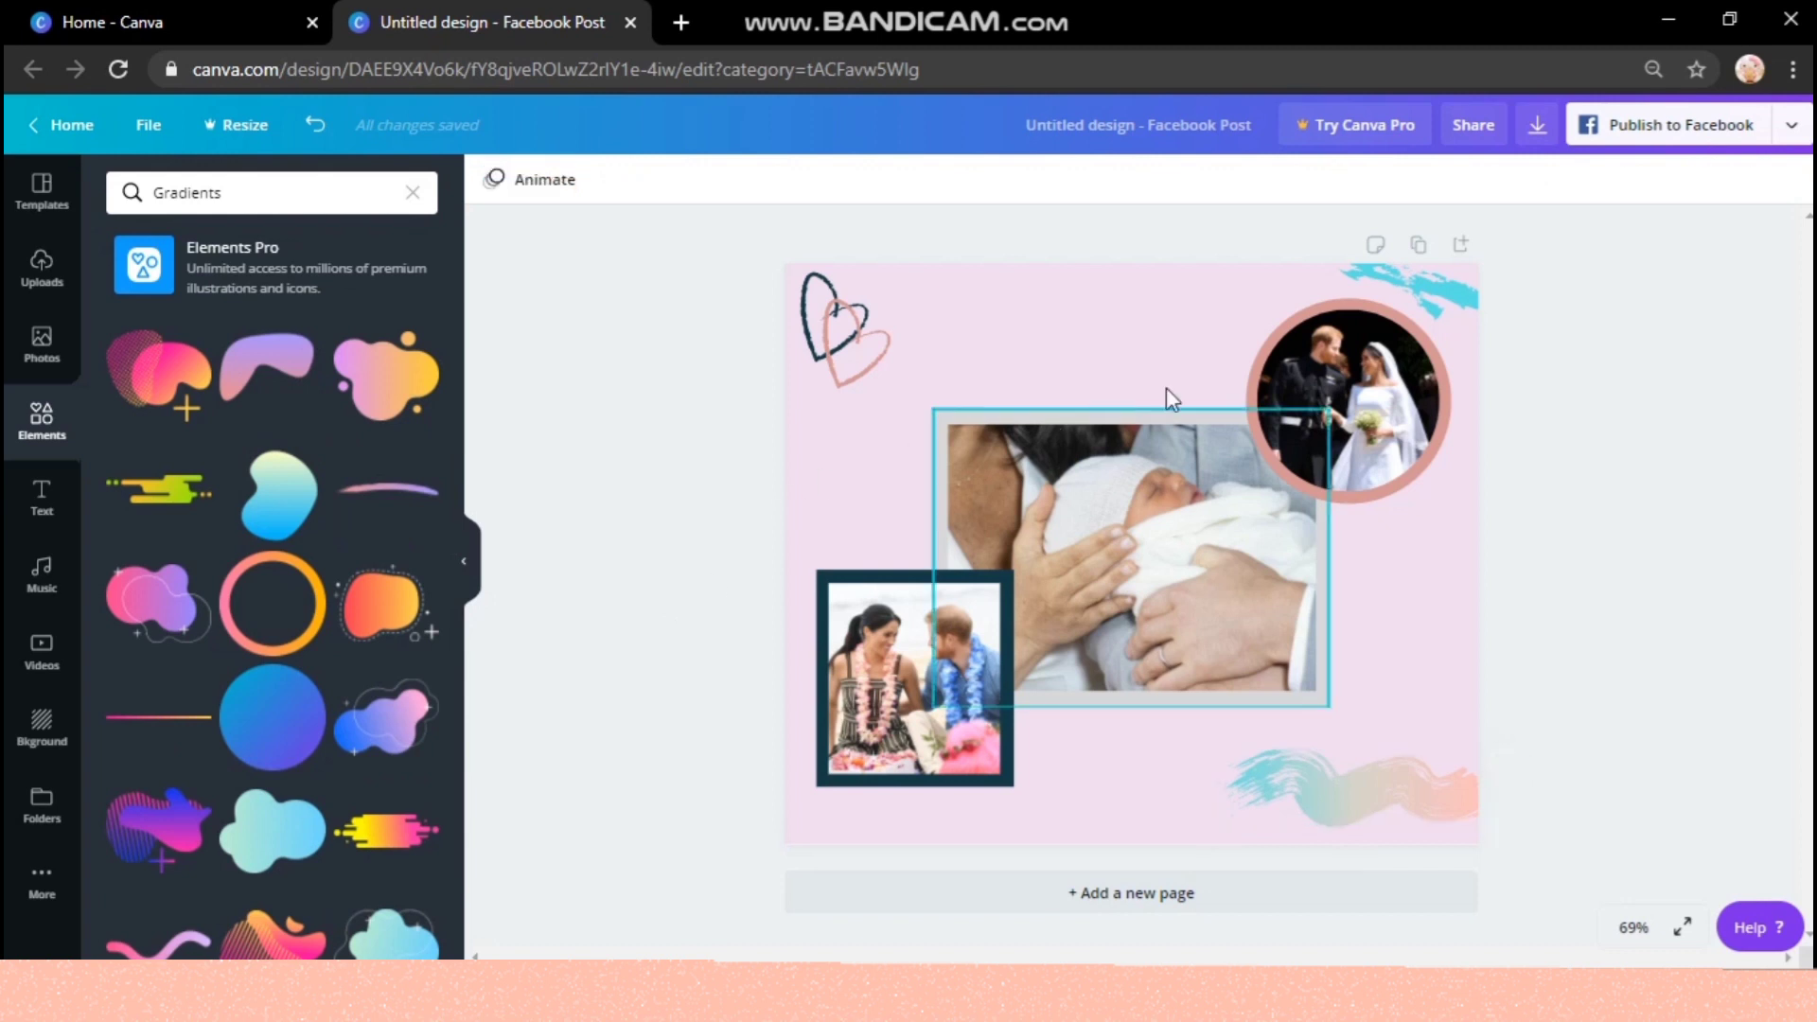
click(1416, 275)
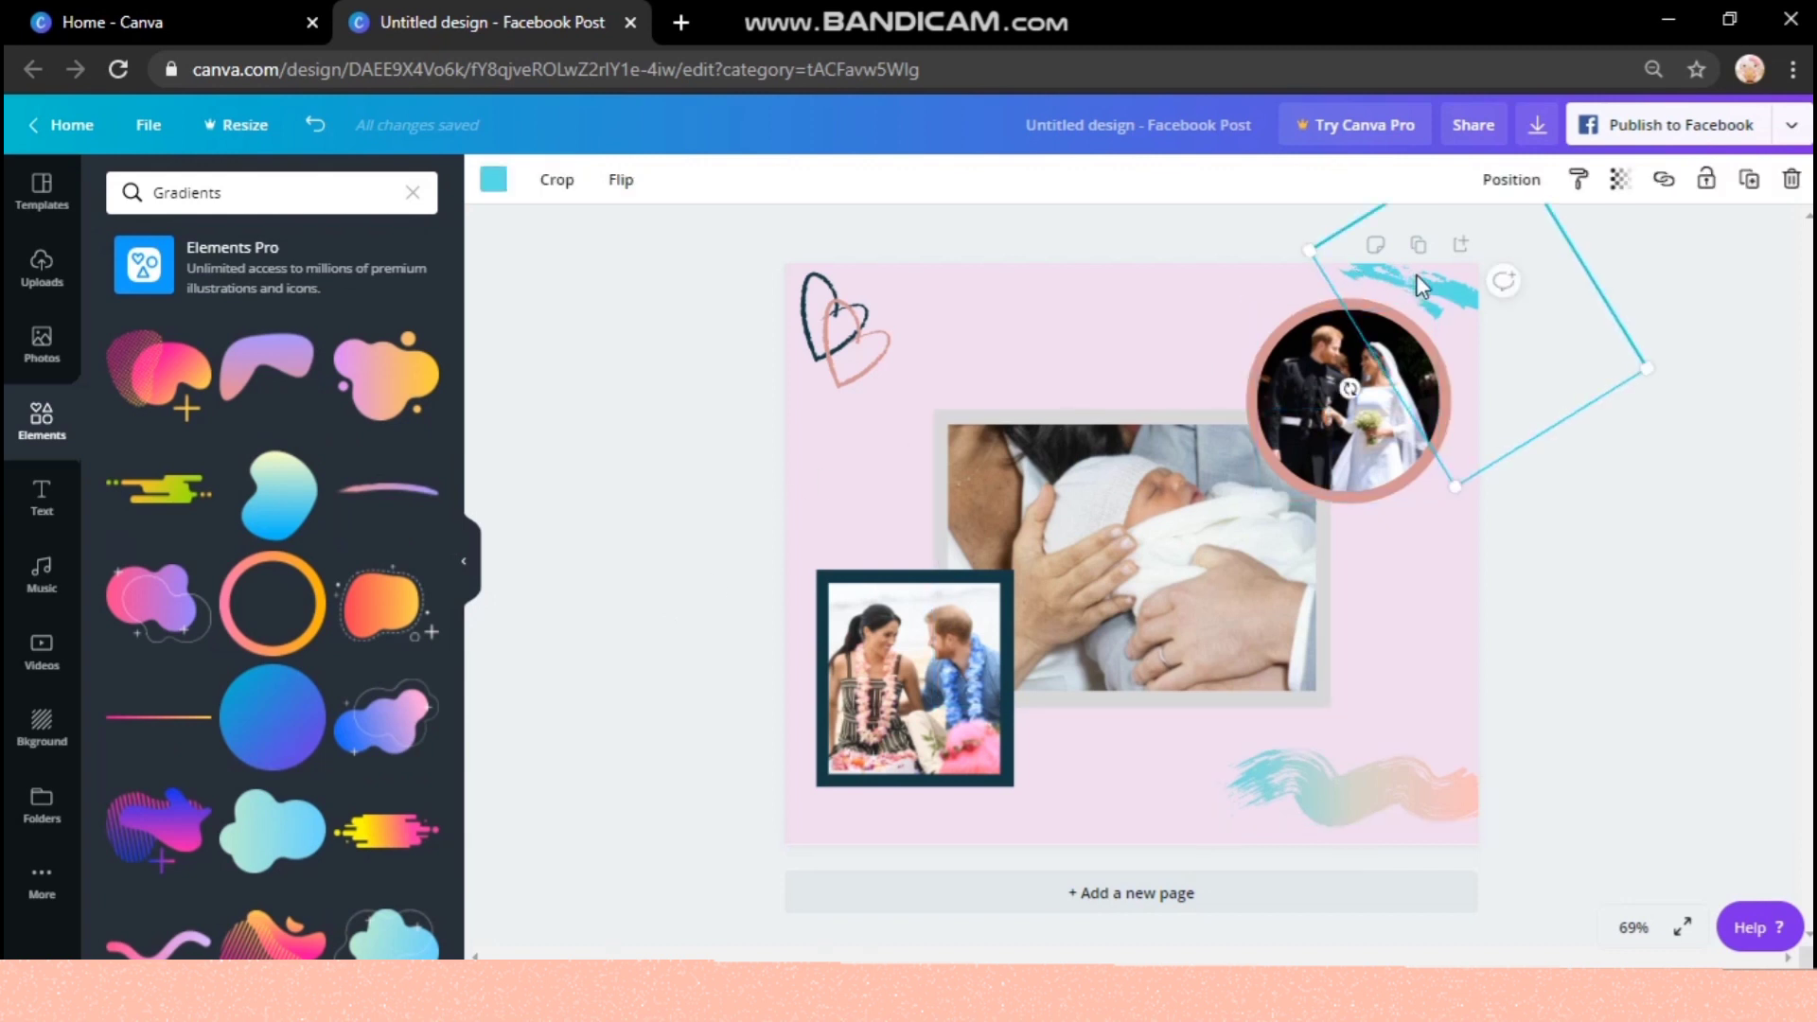
drag(1426, 278, 1485, 309)
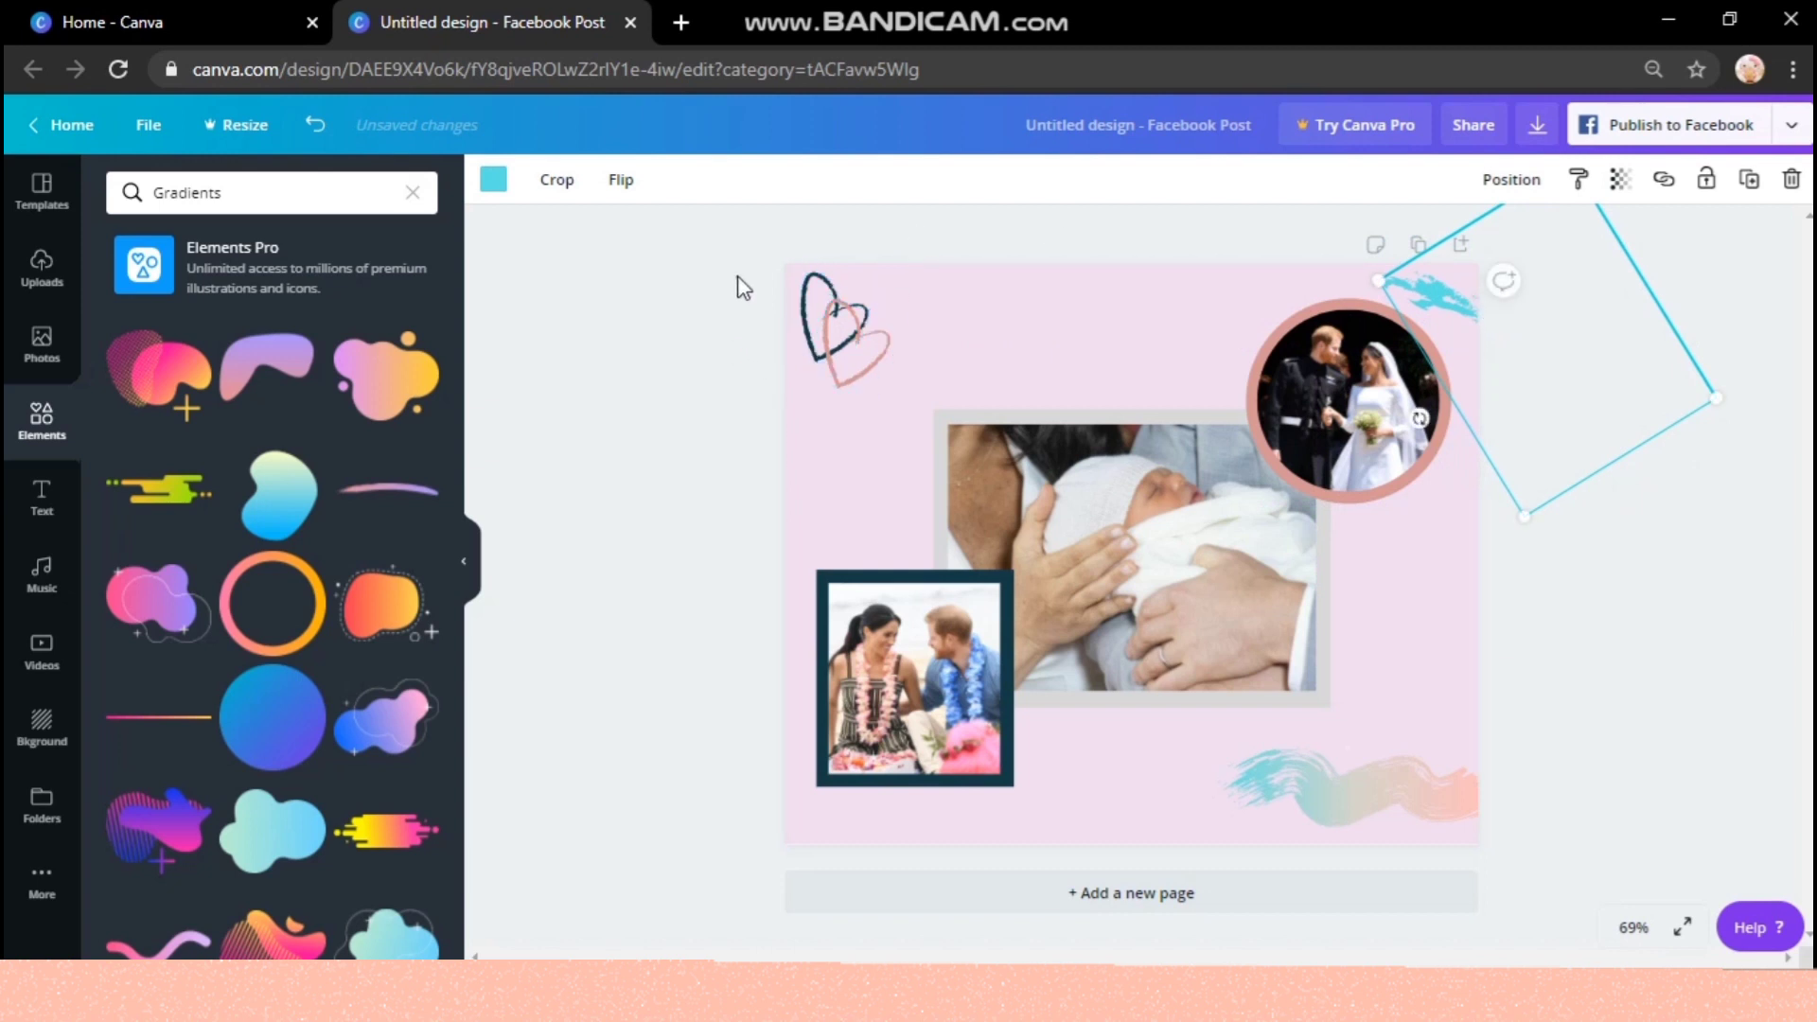
- Move both overlapping hearts slightly right, and duplicate the salmon heart with the copy overlapping the pair at its lower left
drag(737, 275, 925, 358)
click(612, 324)
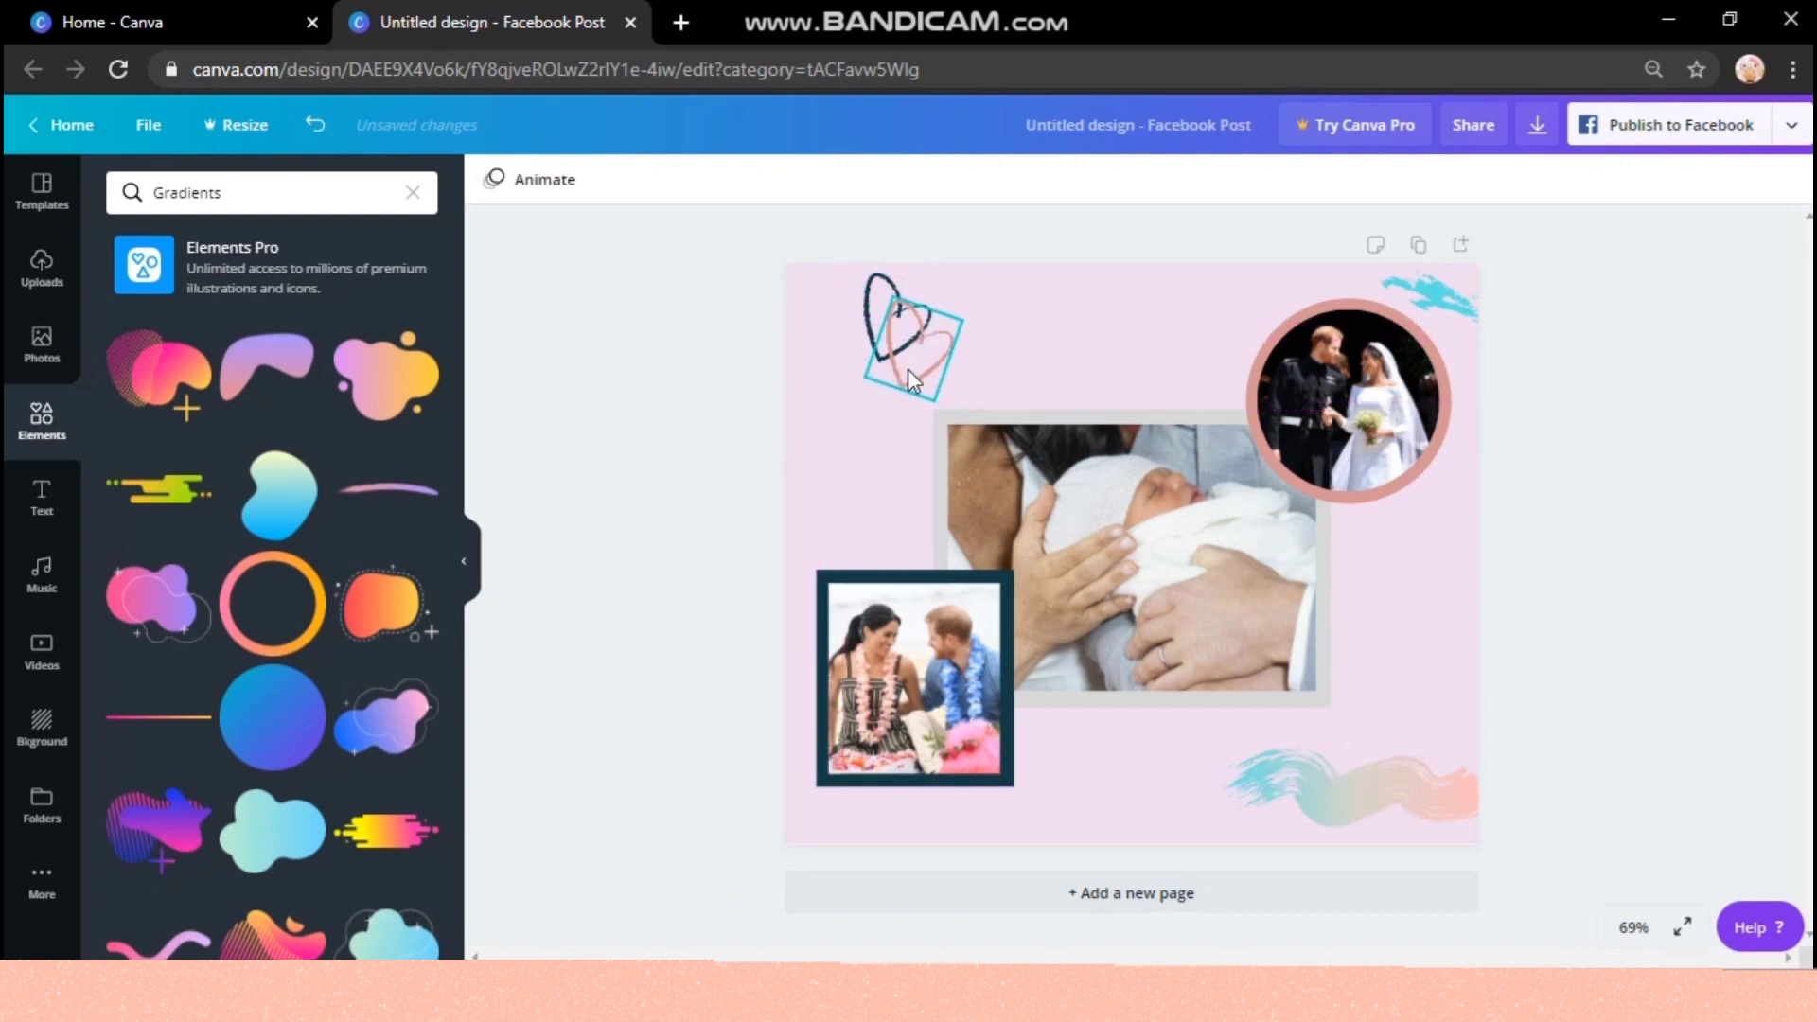
click(908, 371)
key(ctrl+d)
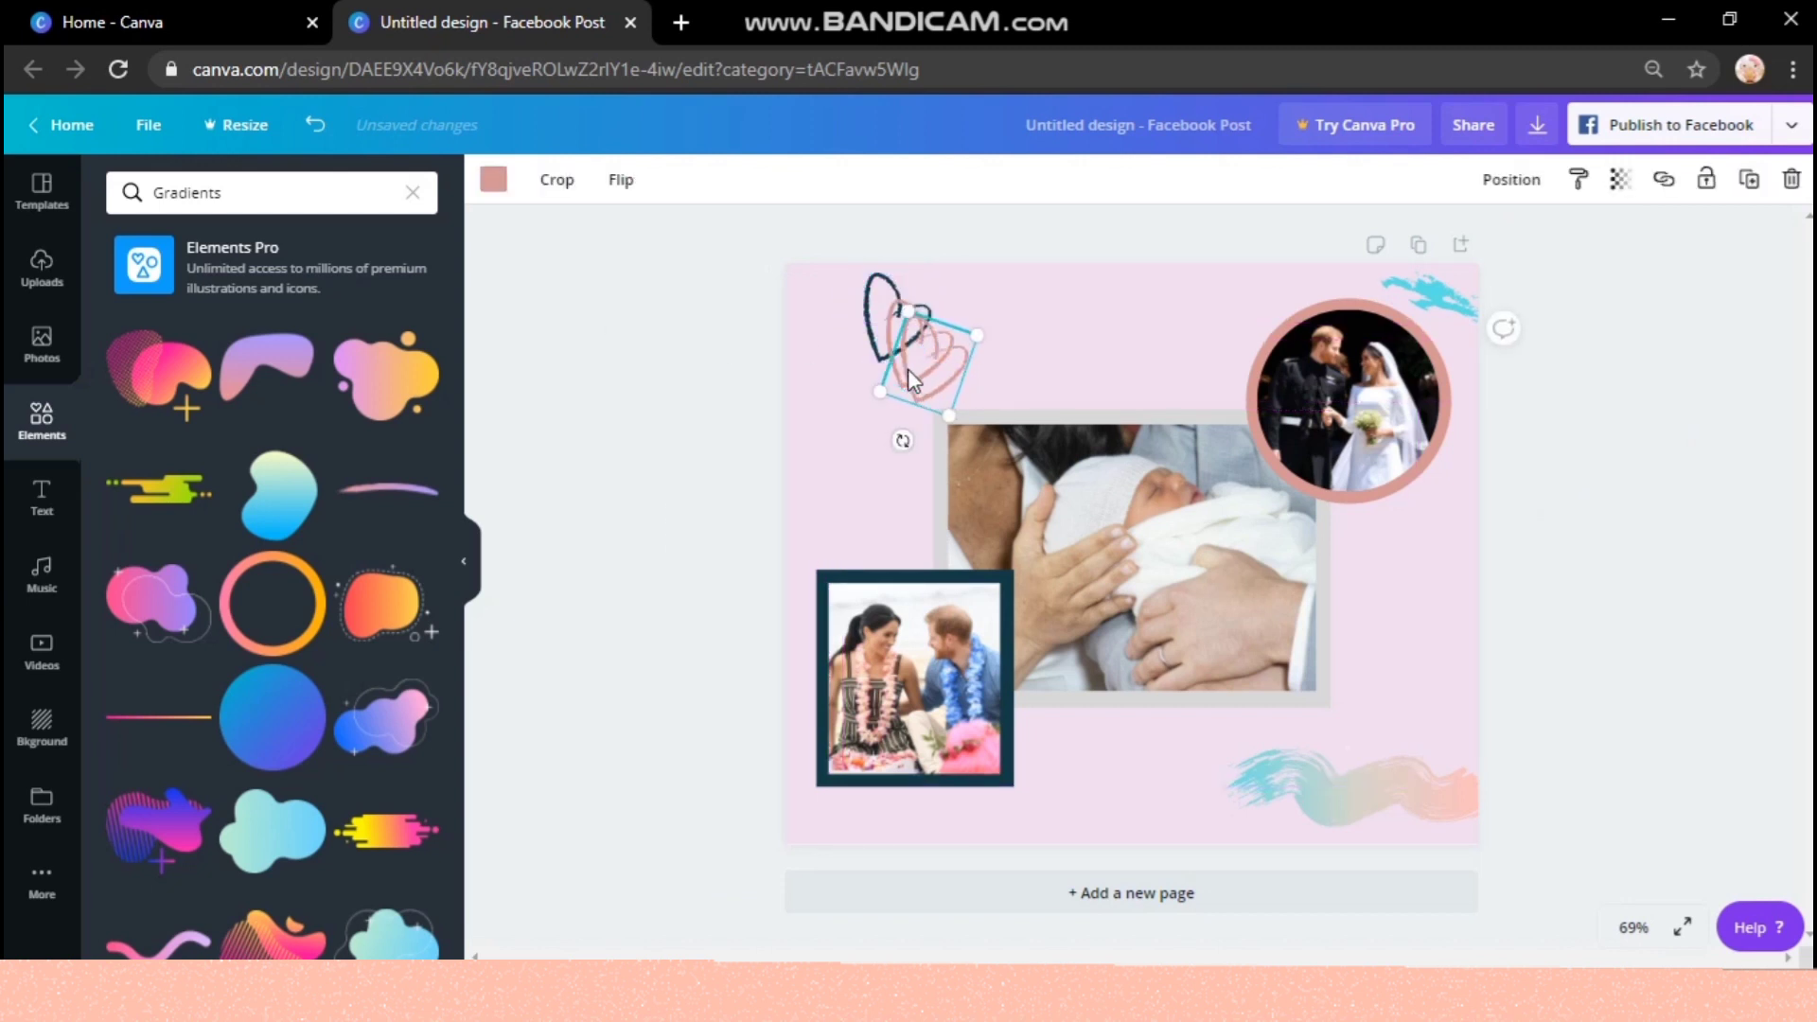
drag(872, 374, 838, 359)
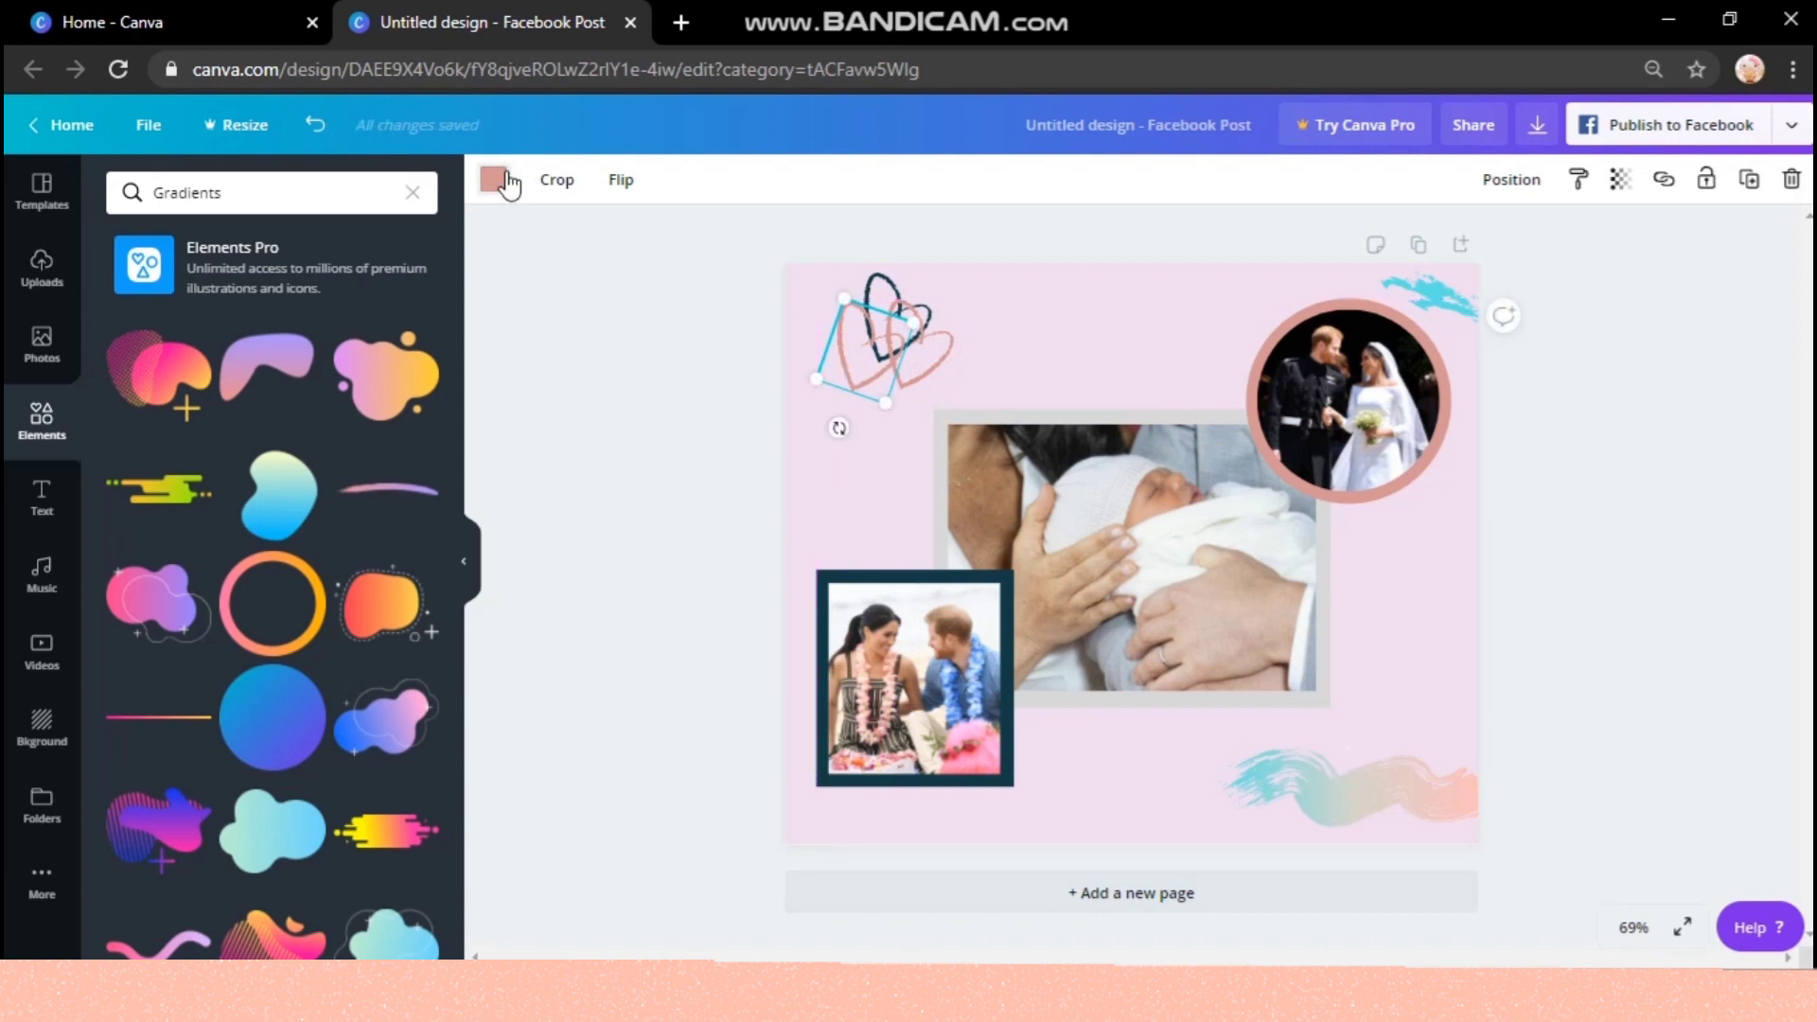
- Recolour the duplicated heart with the turquoise from the document colours and tighten the turquoise and salmon hearts around the dark teal one
click(494, 179)
click(185, 390)
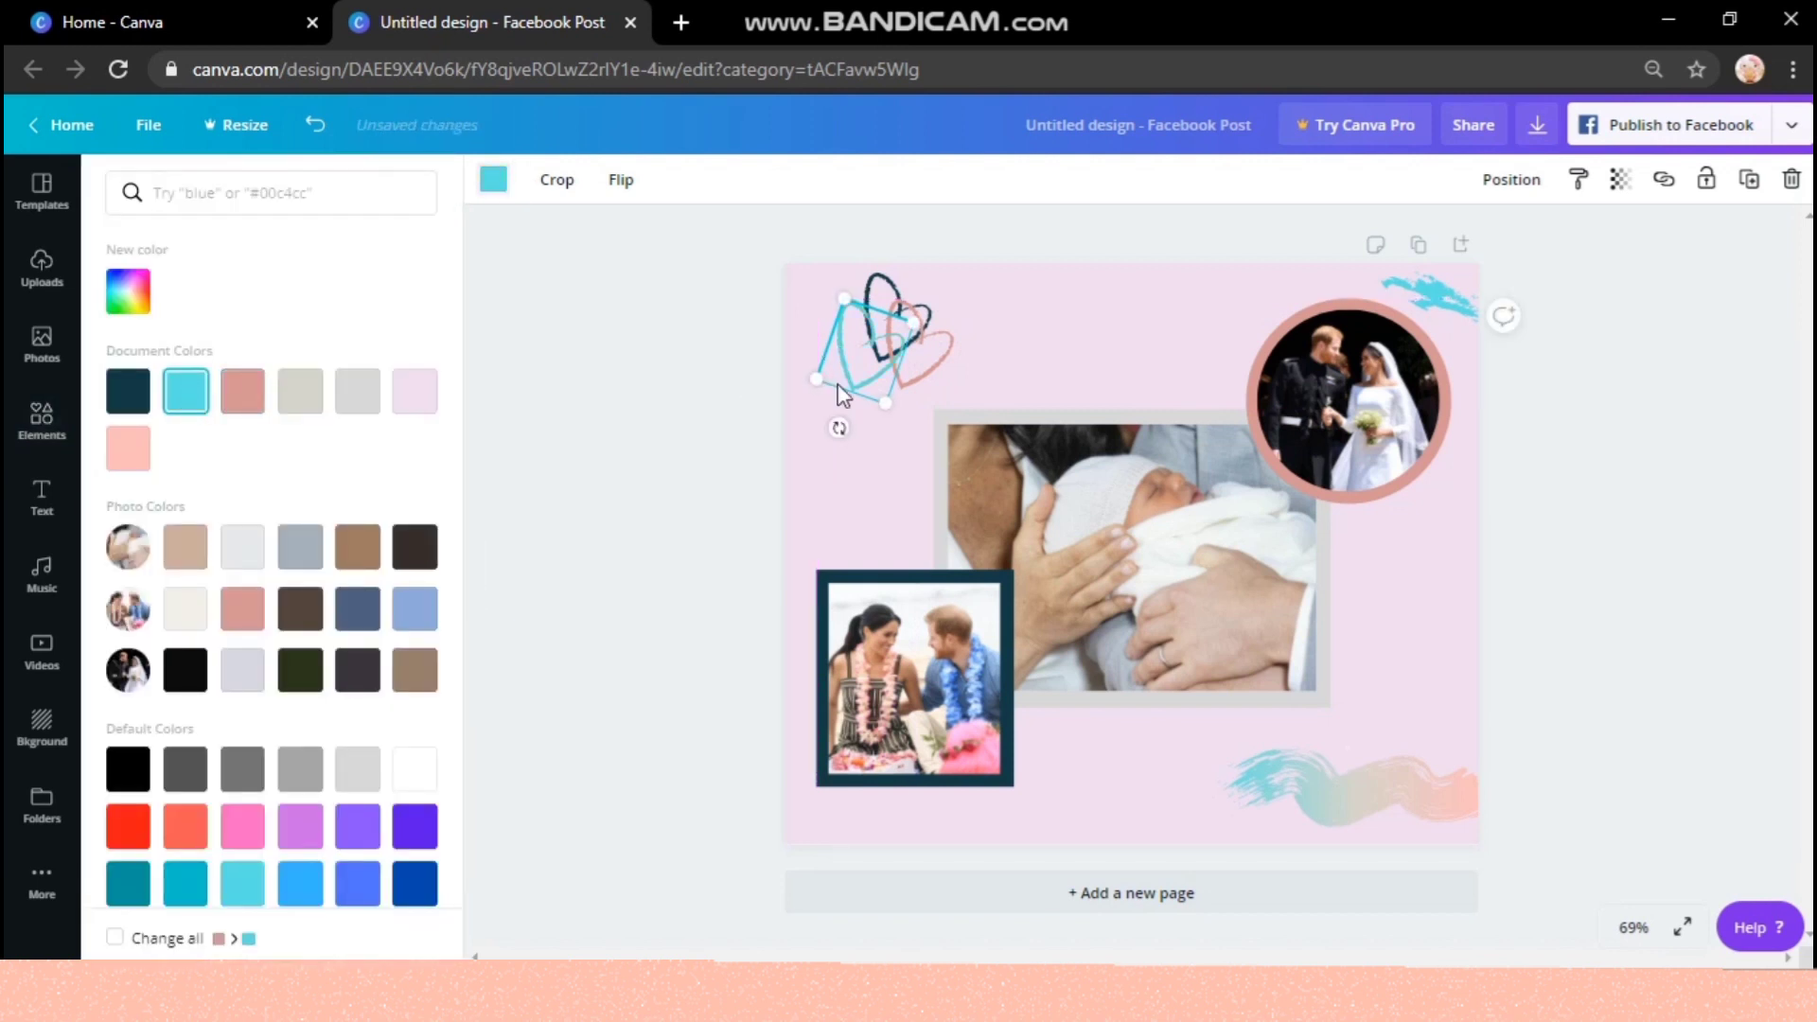
drag(864, 393, 959, 349)
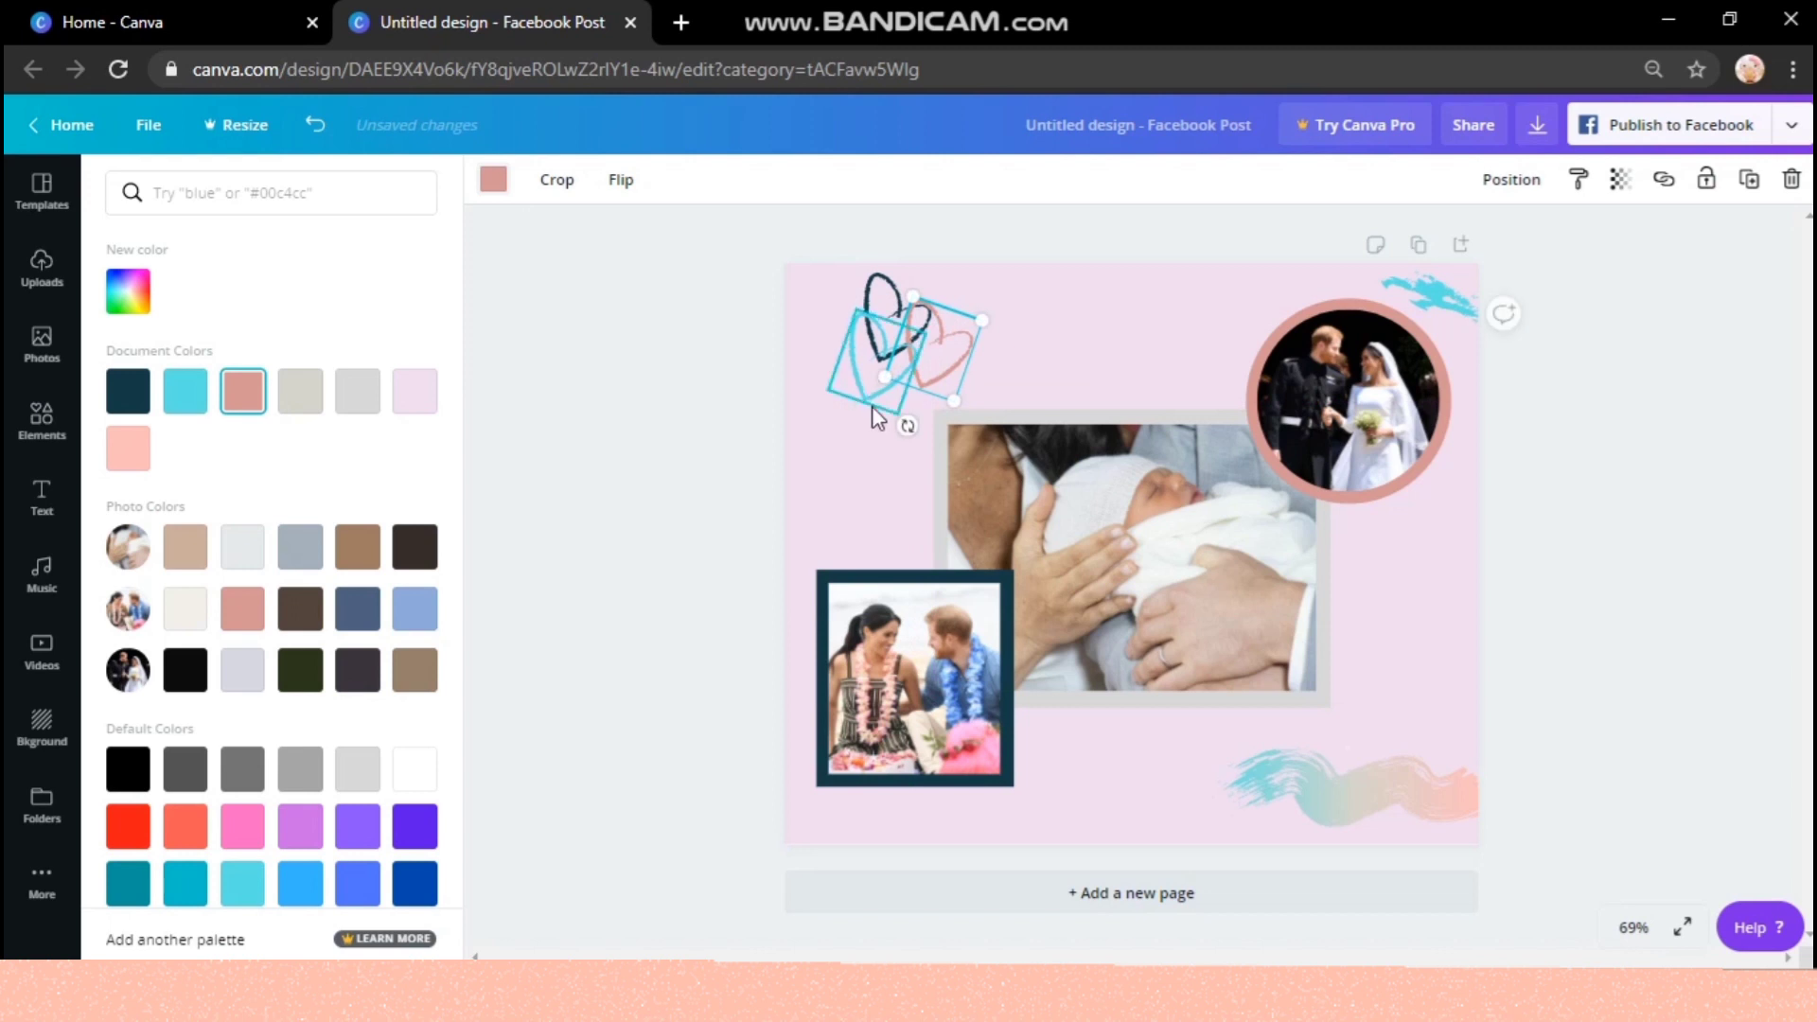
- Nudge the turquoise heart slightly left, and move all three hearts together closer to the post's upper-left corner
drag(878, 405, 868, 405)
click(651, 321)
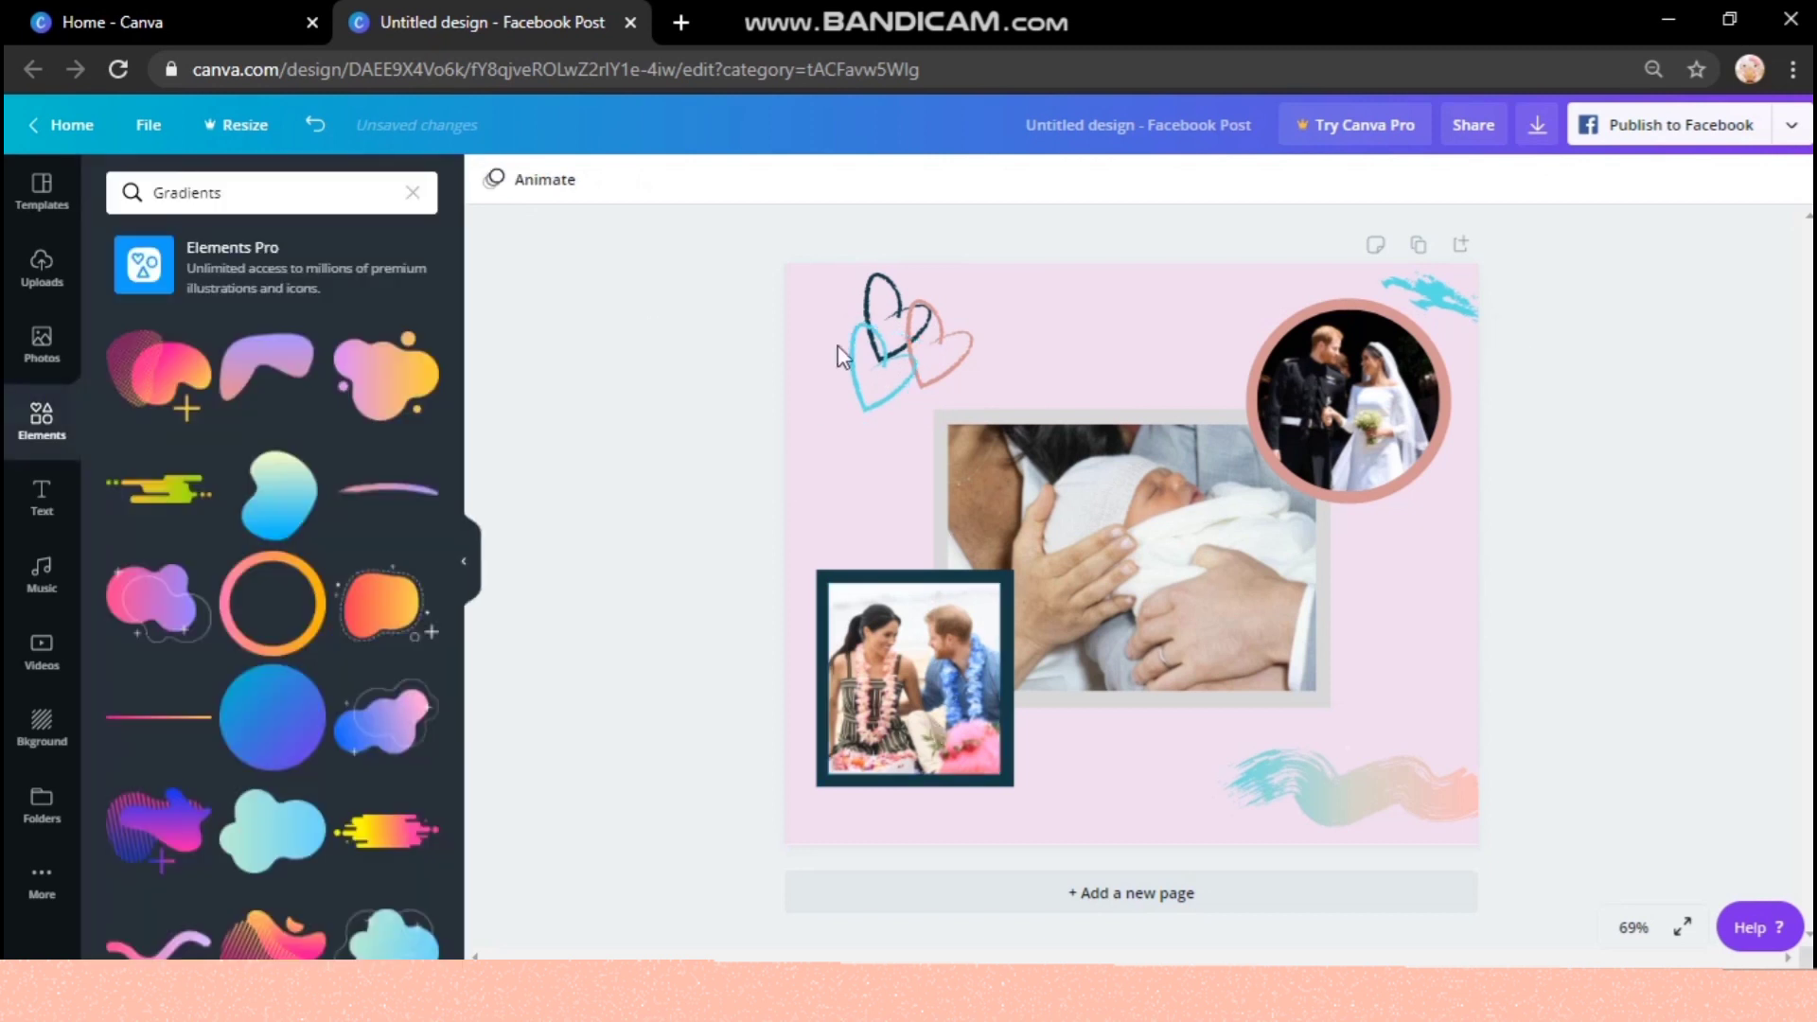
drag(741, 273, 907, 344)
click(634, 395)
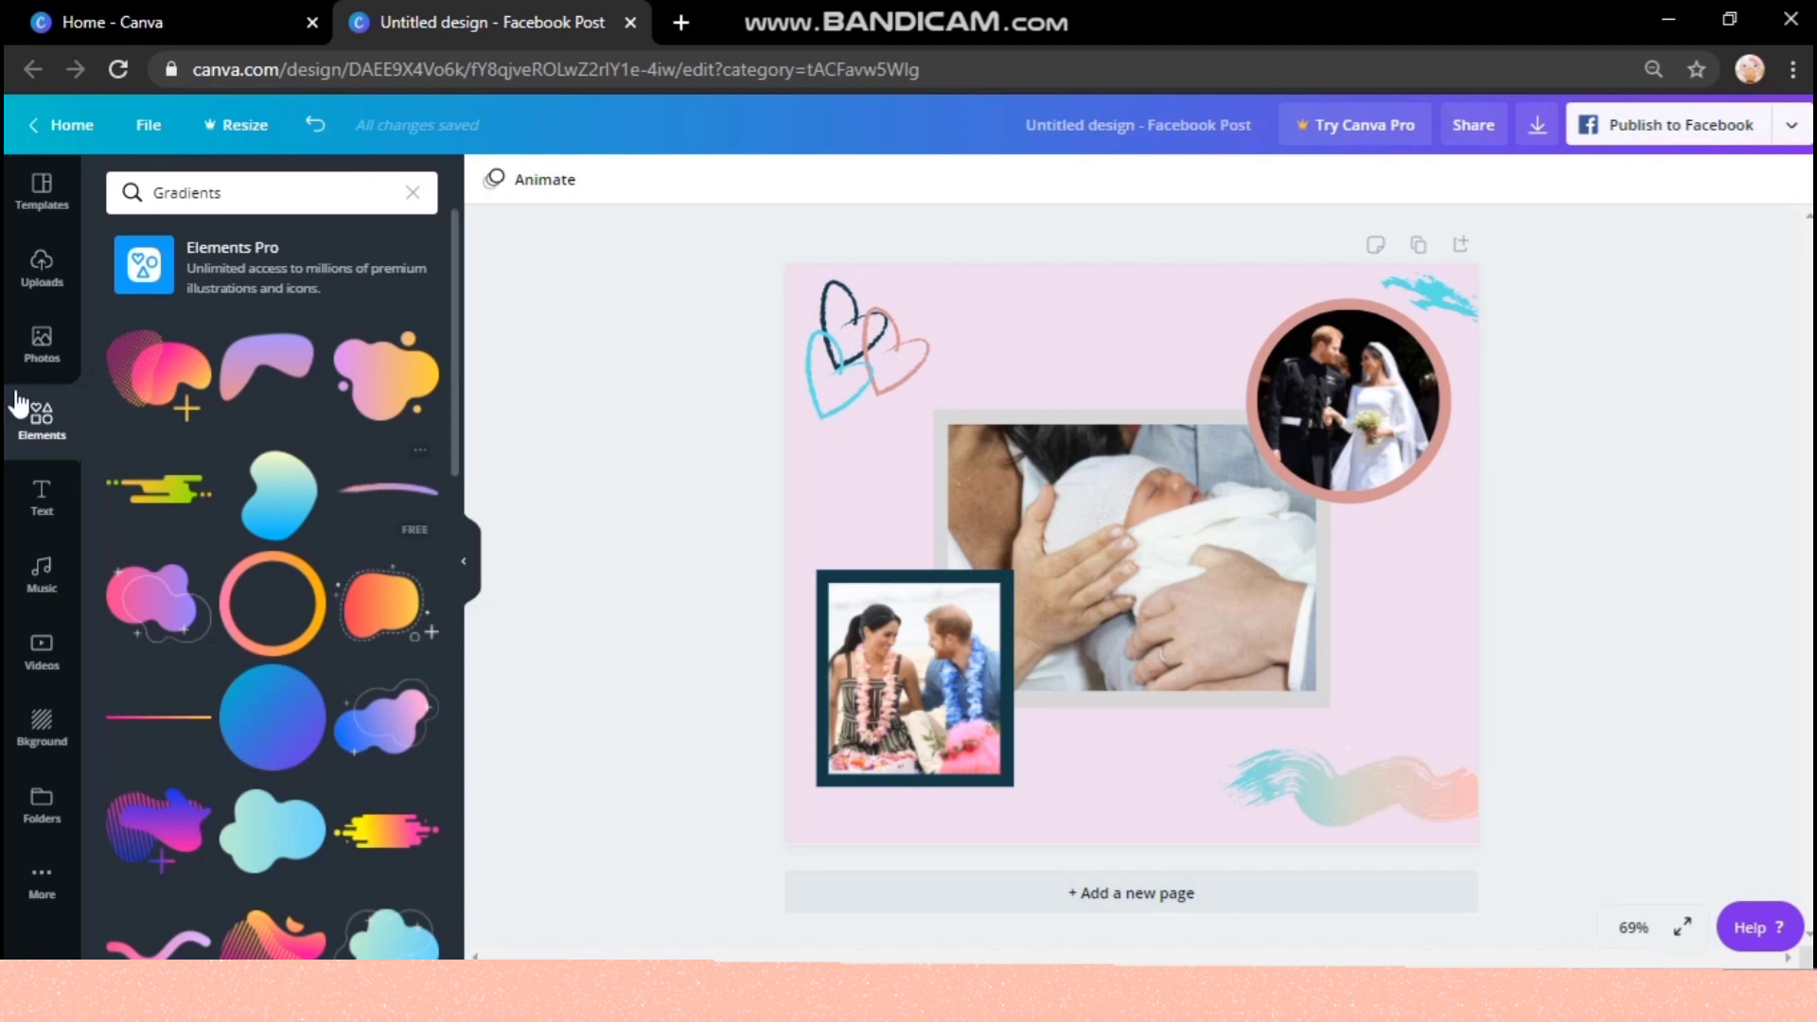
- Try a subheading text box with random sample letters over the baby photo, and clear the typed text
click(46, 499)
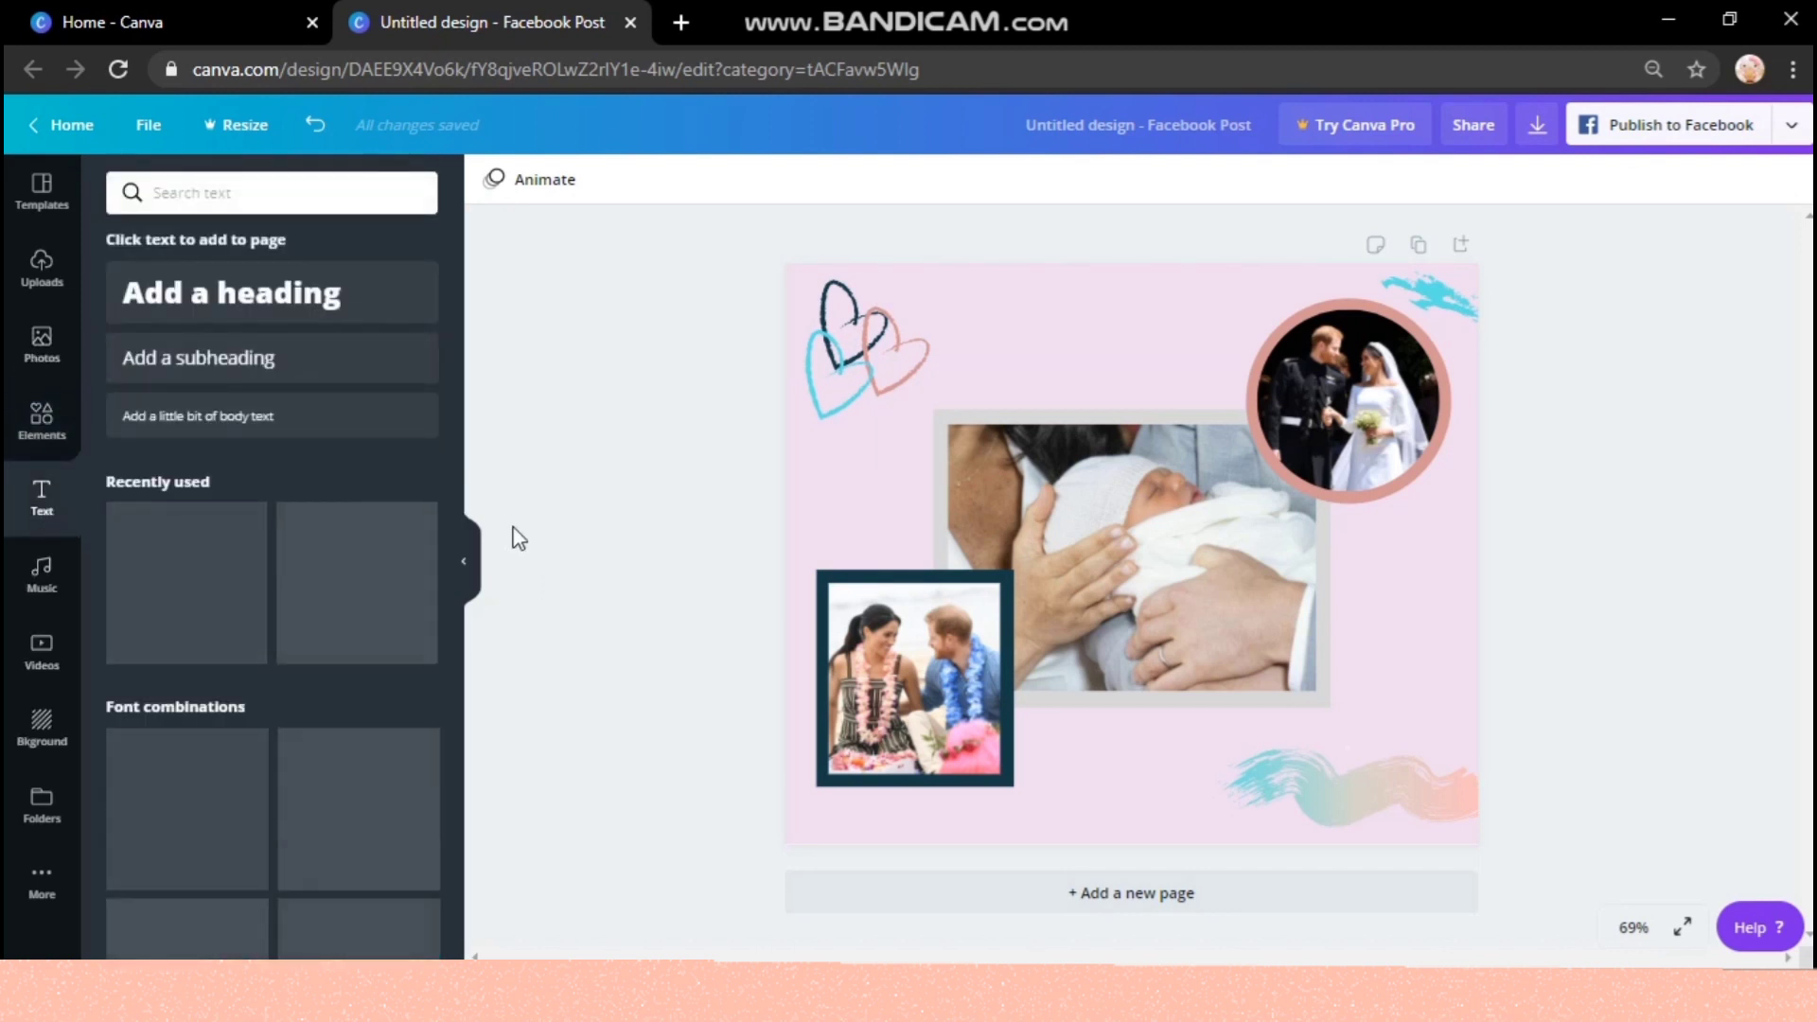
click(345, 372)
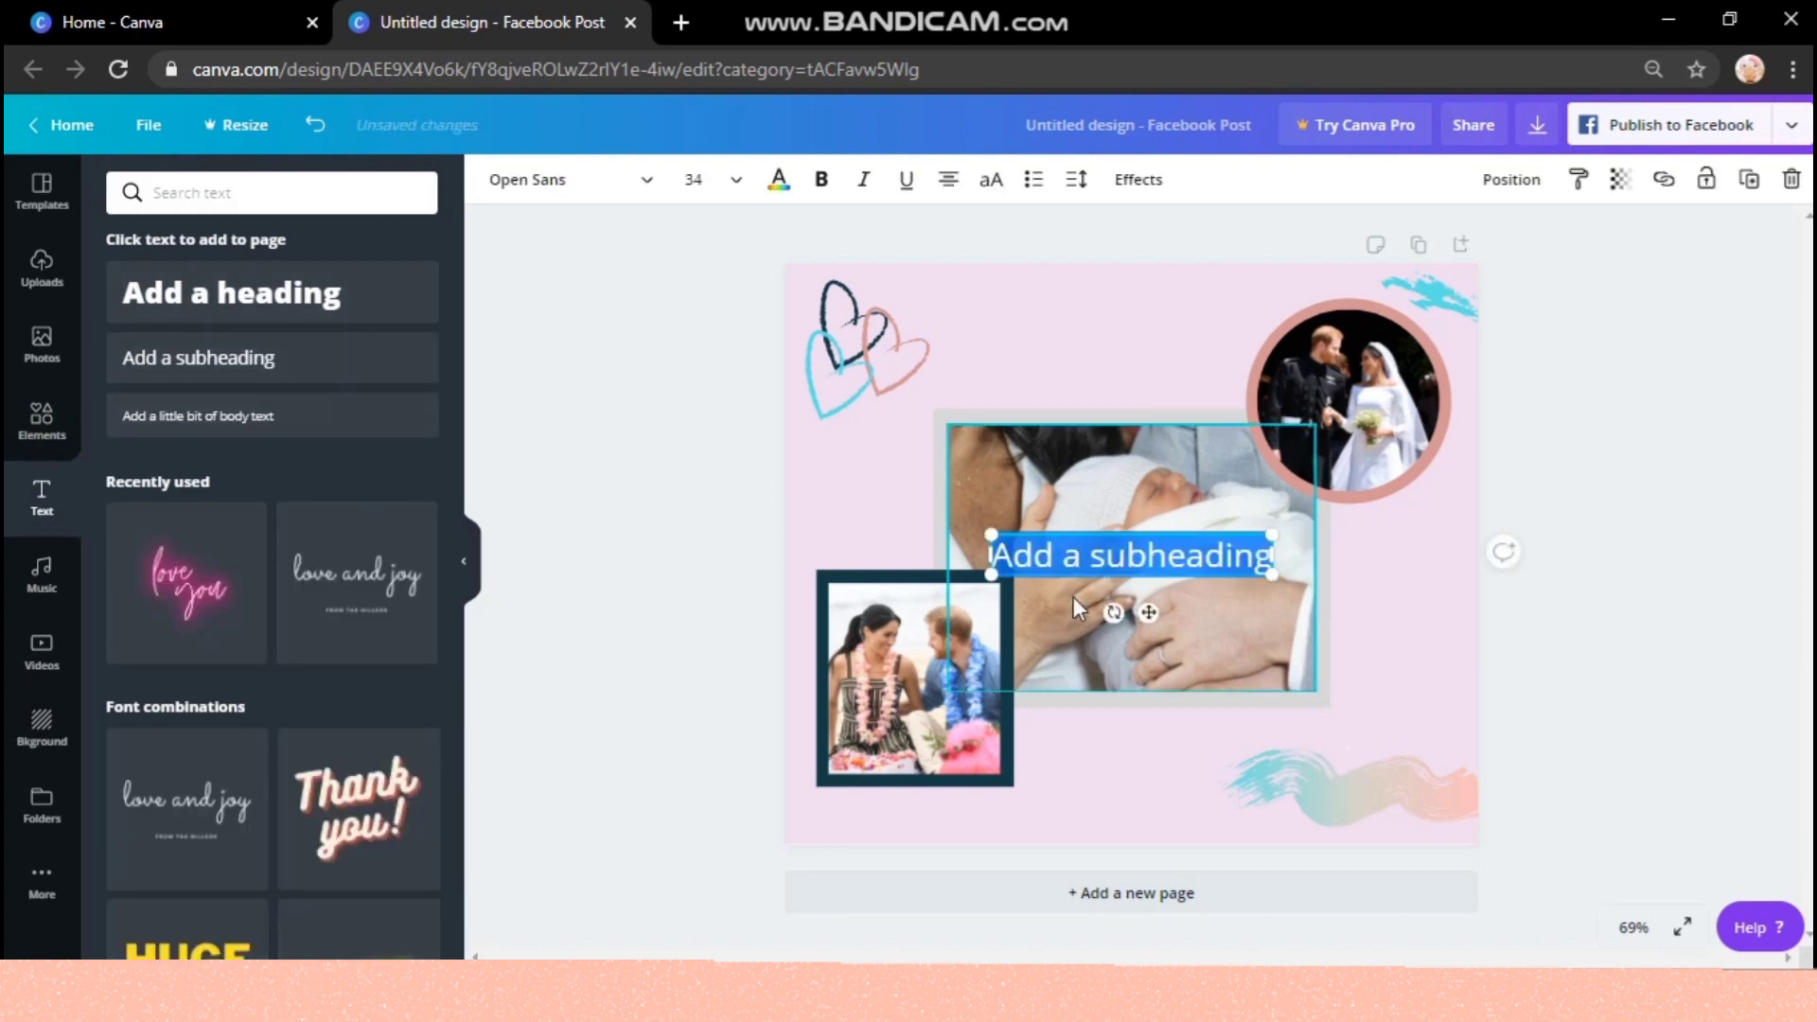
text(hdjsdhj)
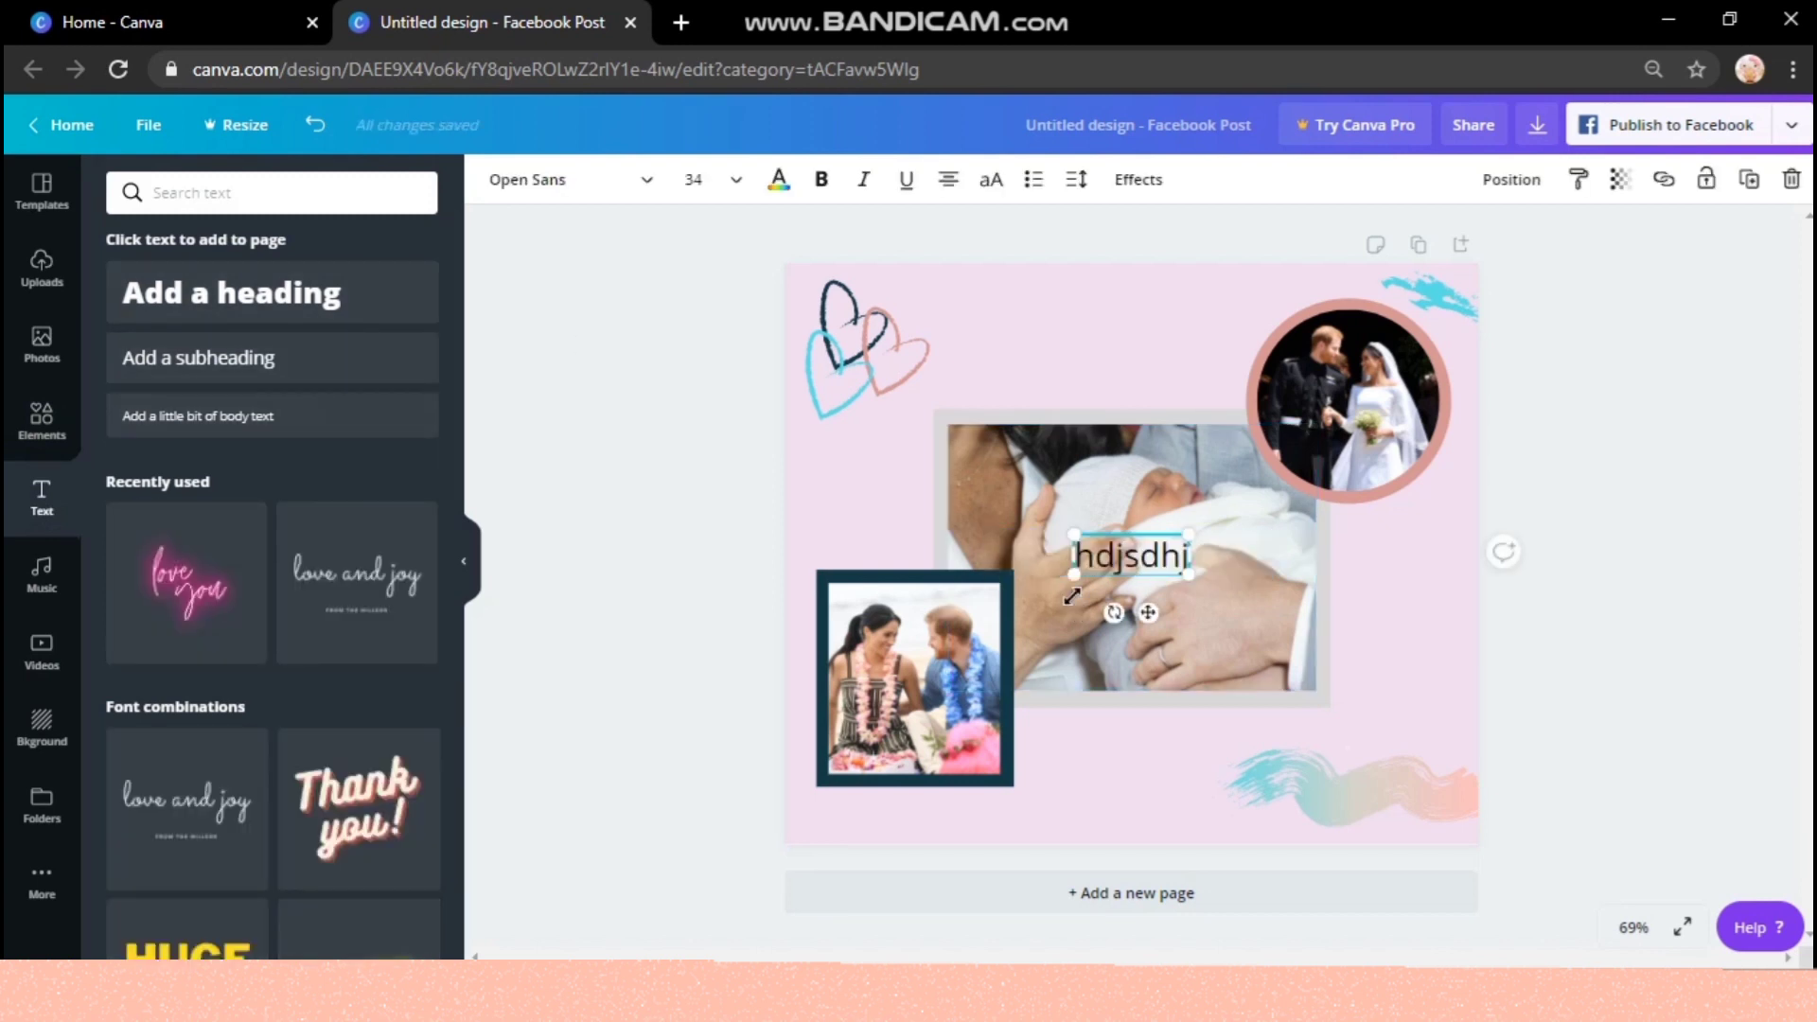
text(ds)
key(BackSpace)
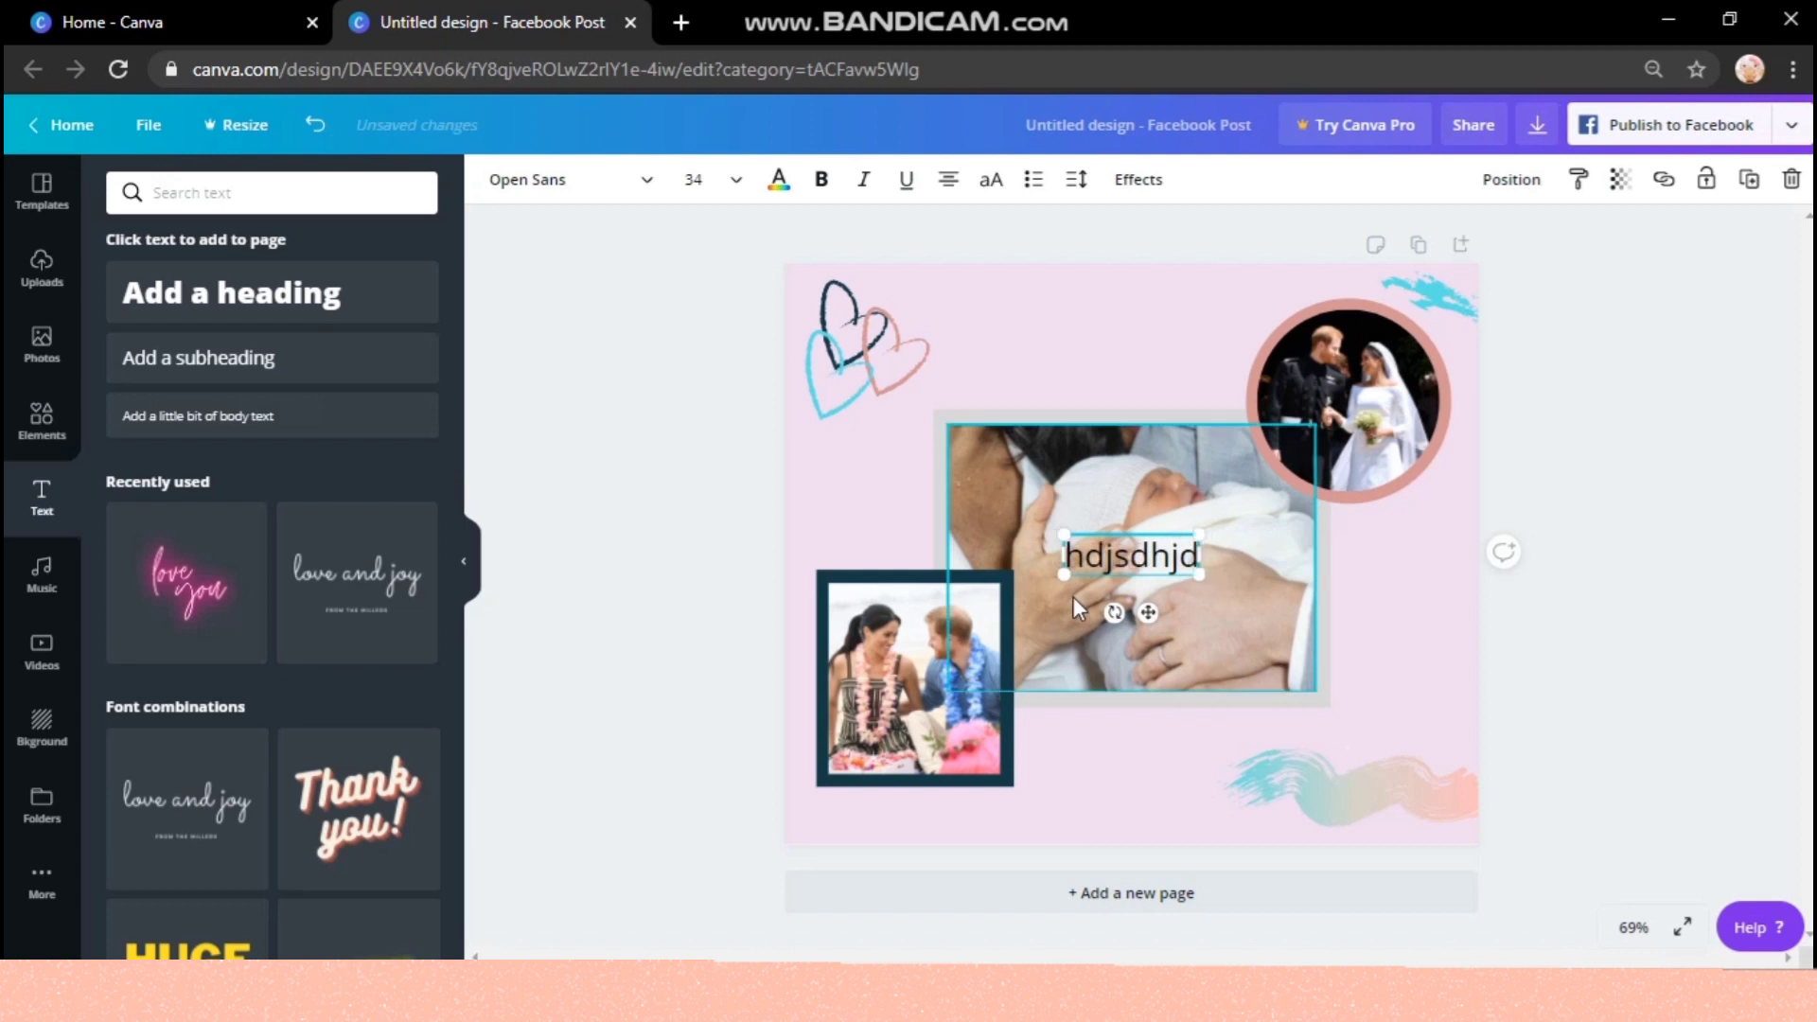
key(ctrl+a)
key(BackSpace)
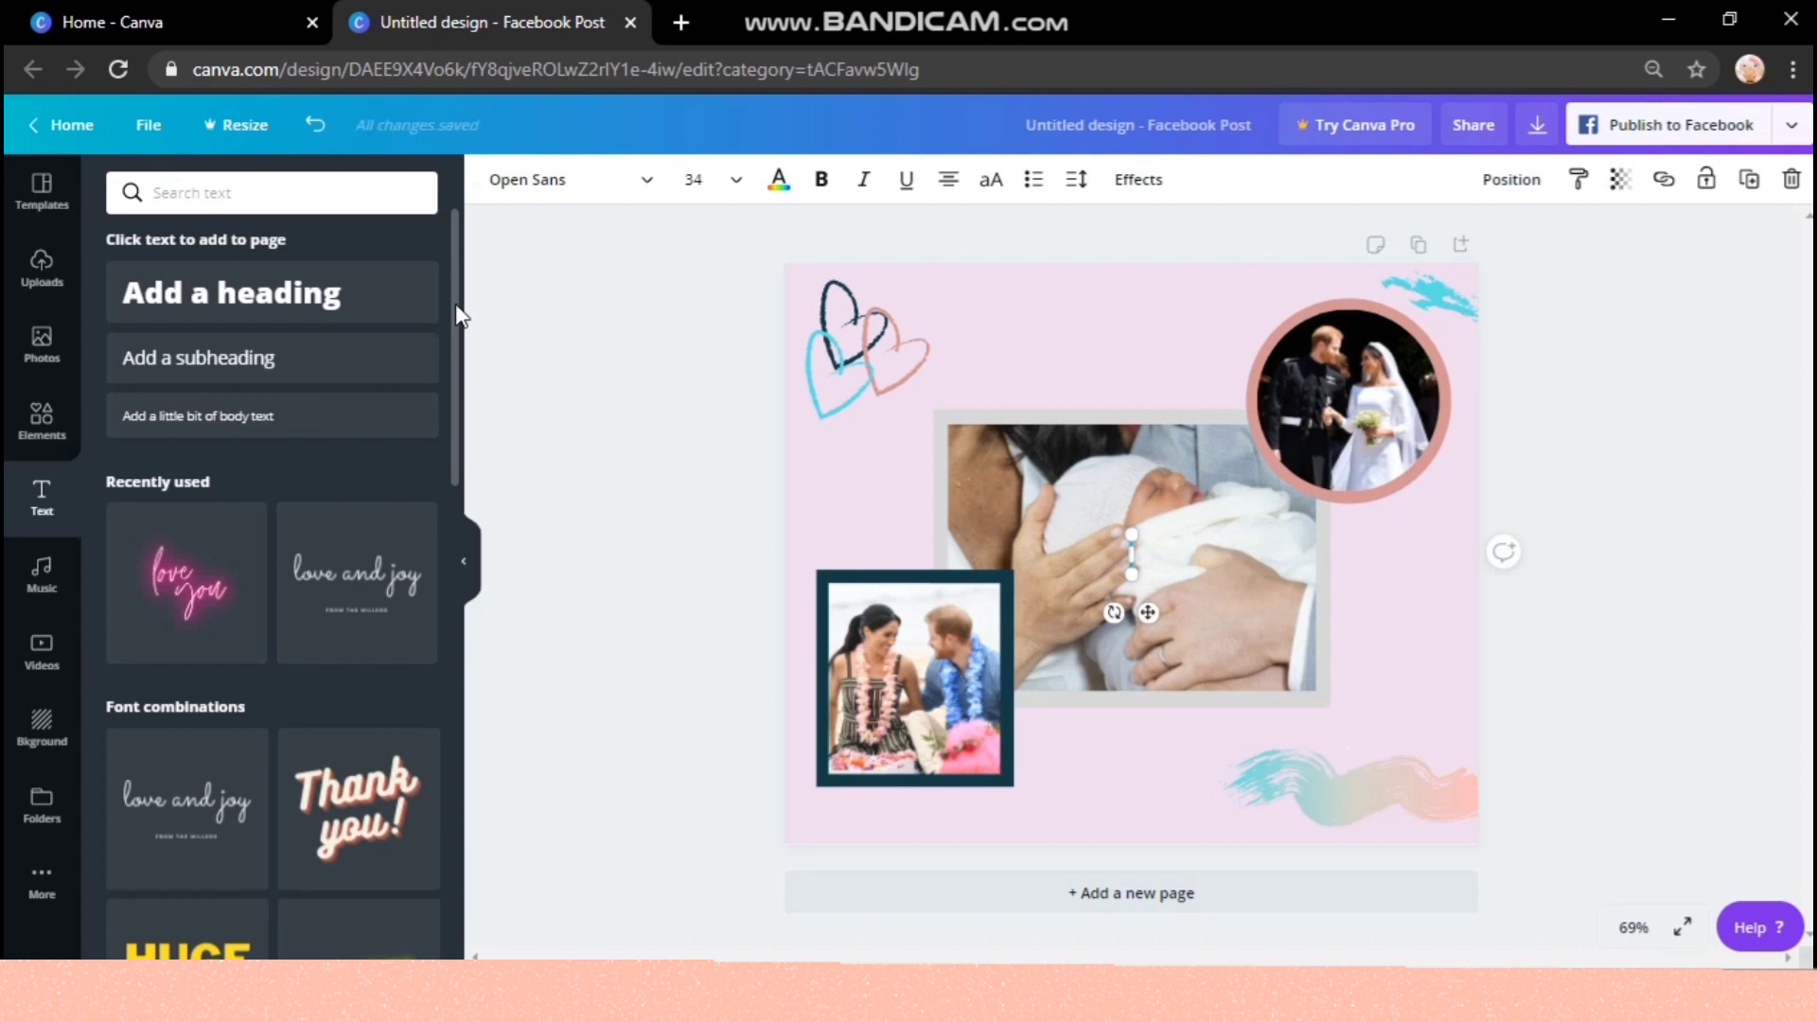
- Add the pink neon "love you" font combination to the lower-right part of the post
scroll(461, 381, down, 3)
drag(461, 381, 484, 571)
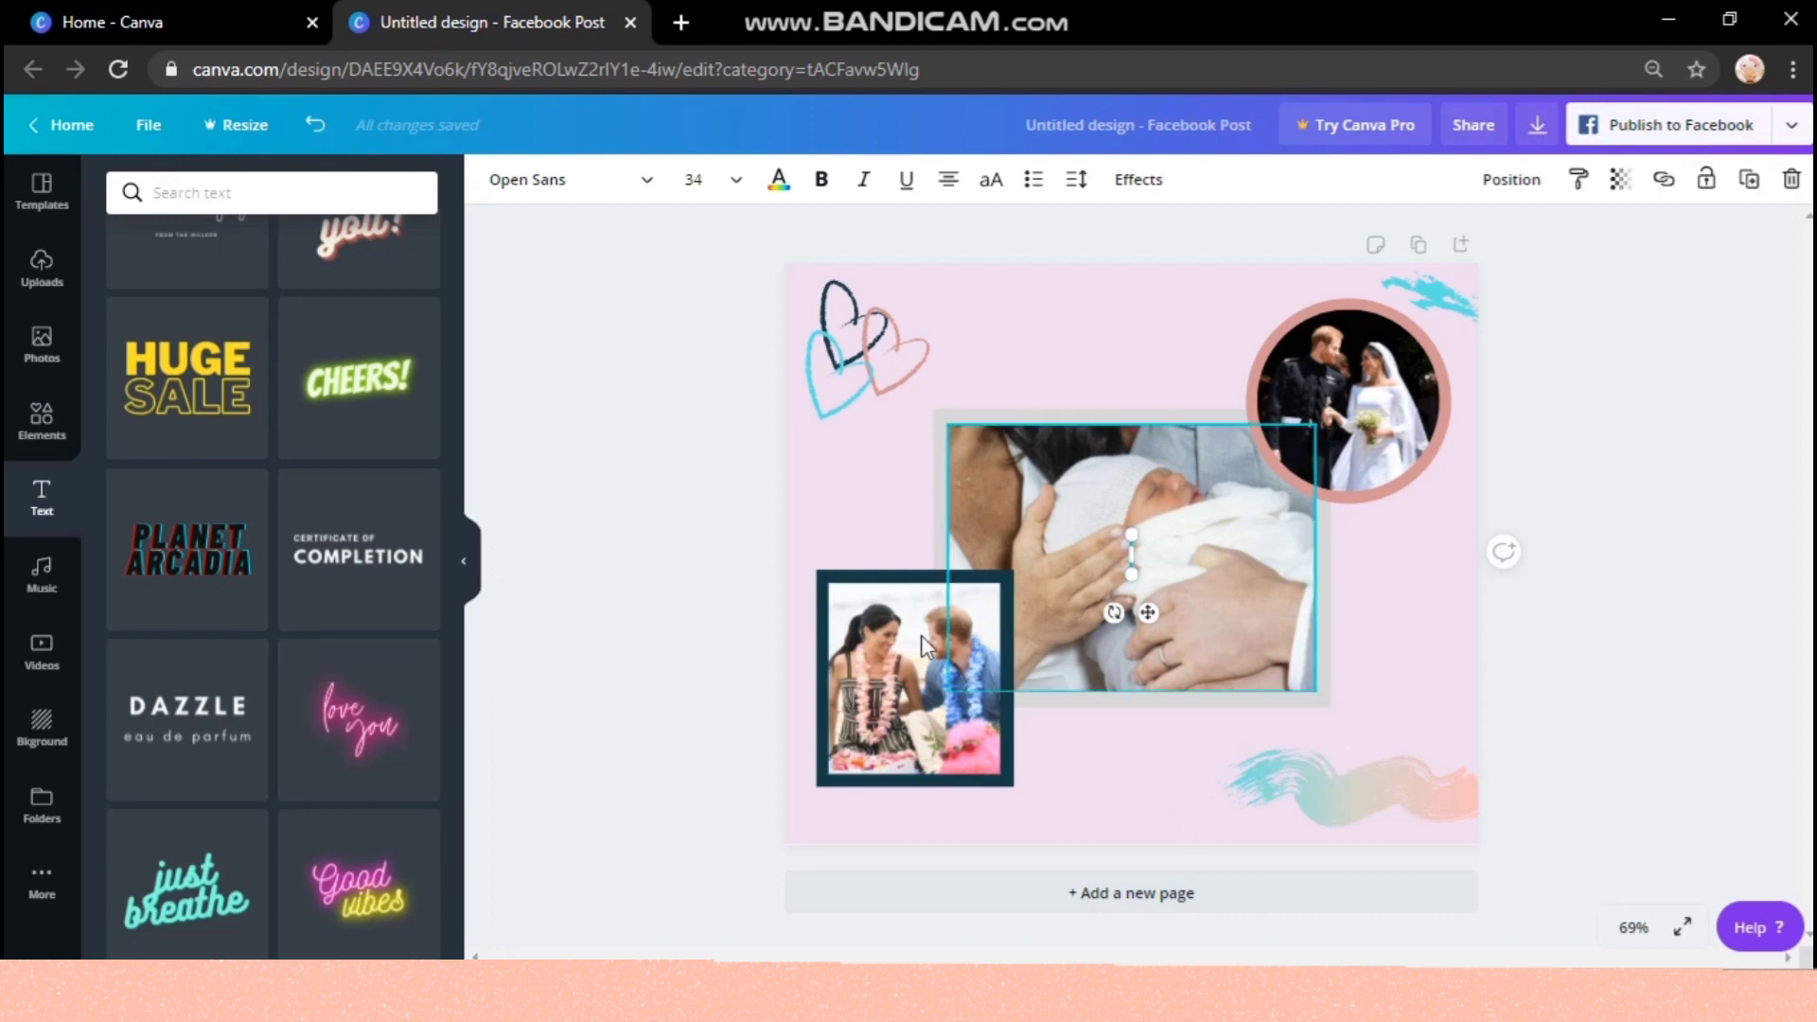
drag(1161, 622, 1318, 744)
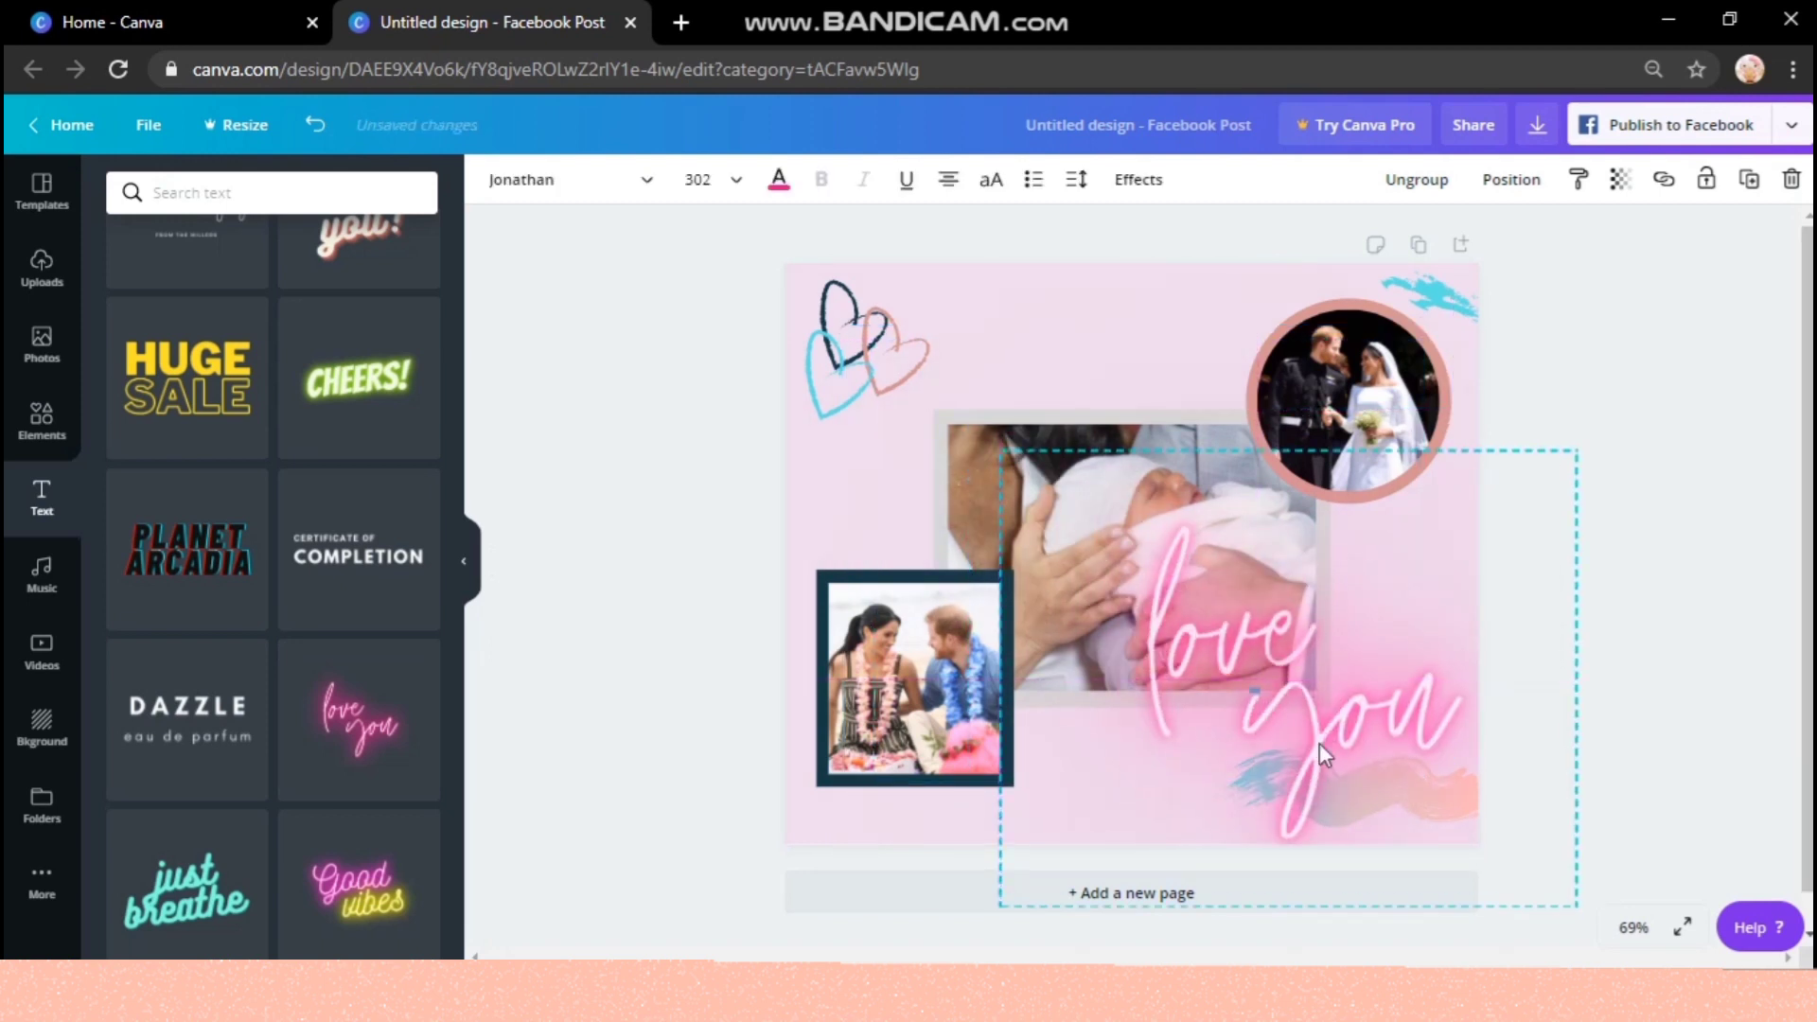
- Shrink the "love you" text to size 214, tilt it counterclockwise and place it over the gradient stroke in the lower-right corner
drag(1578, 912, 1422, 758)
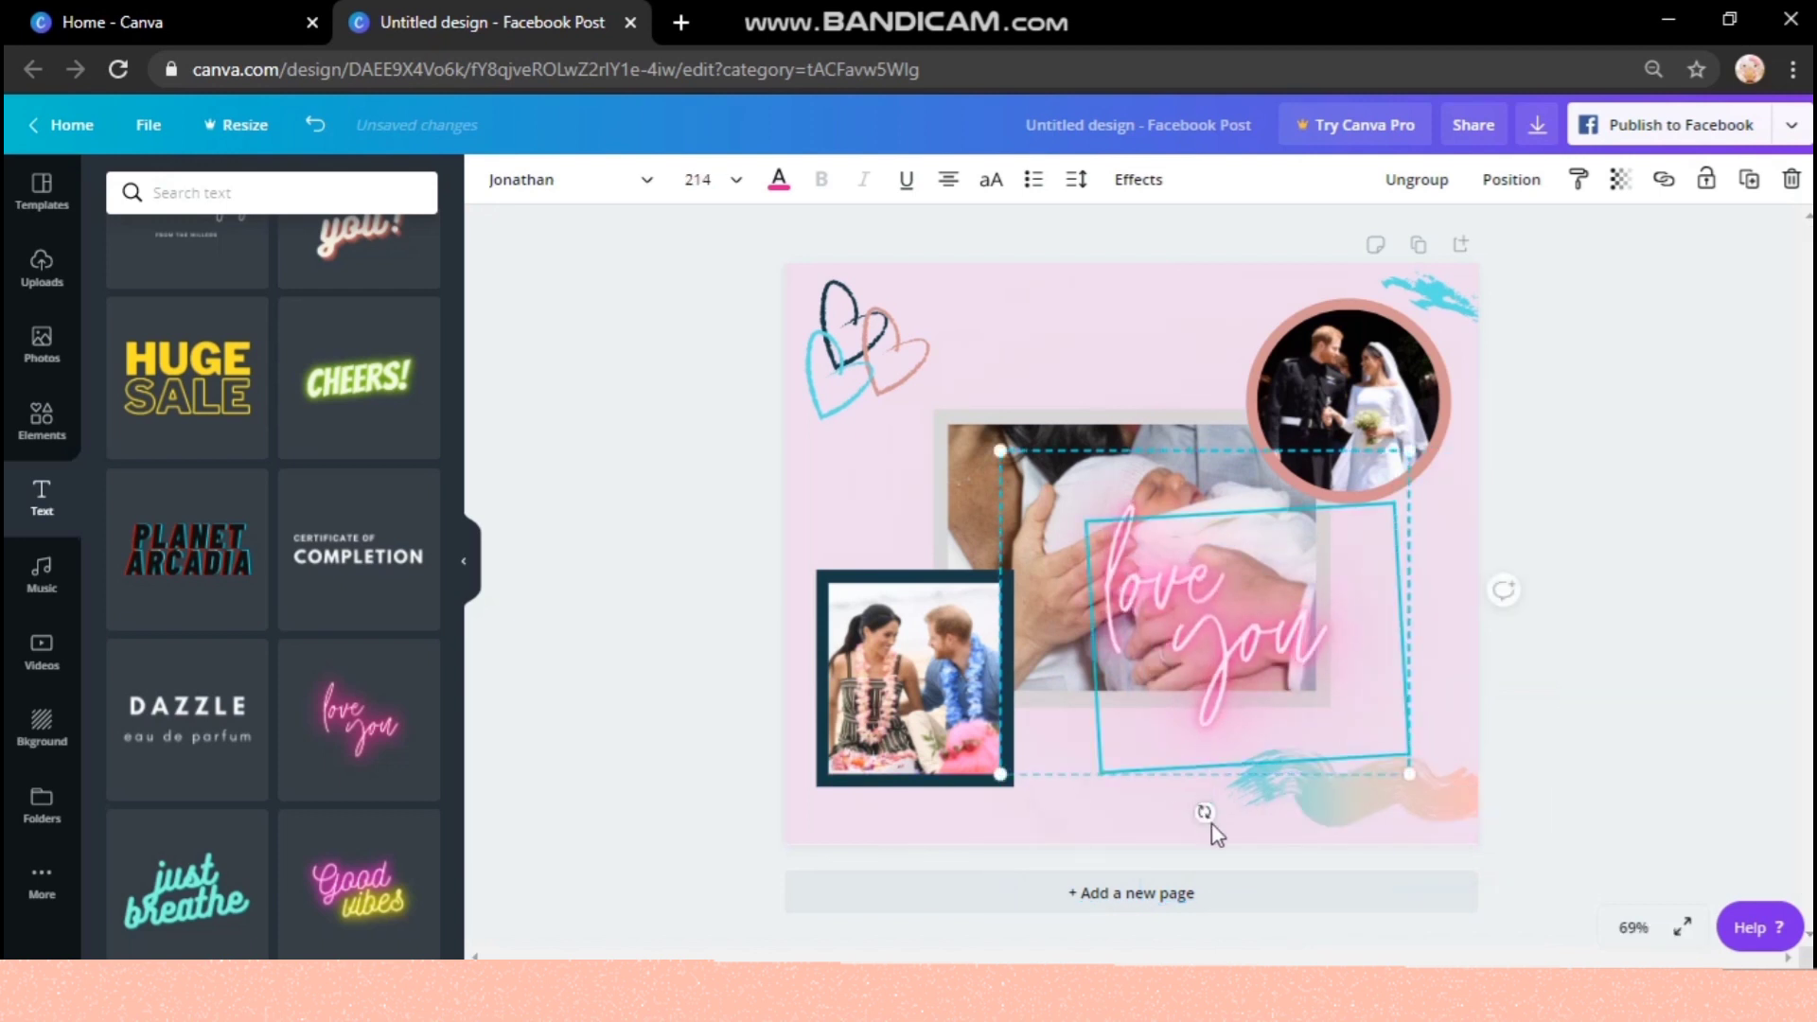
drag(1235, 828, 1249, 823)
drag(1240, 686, 1338, 786)
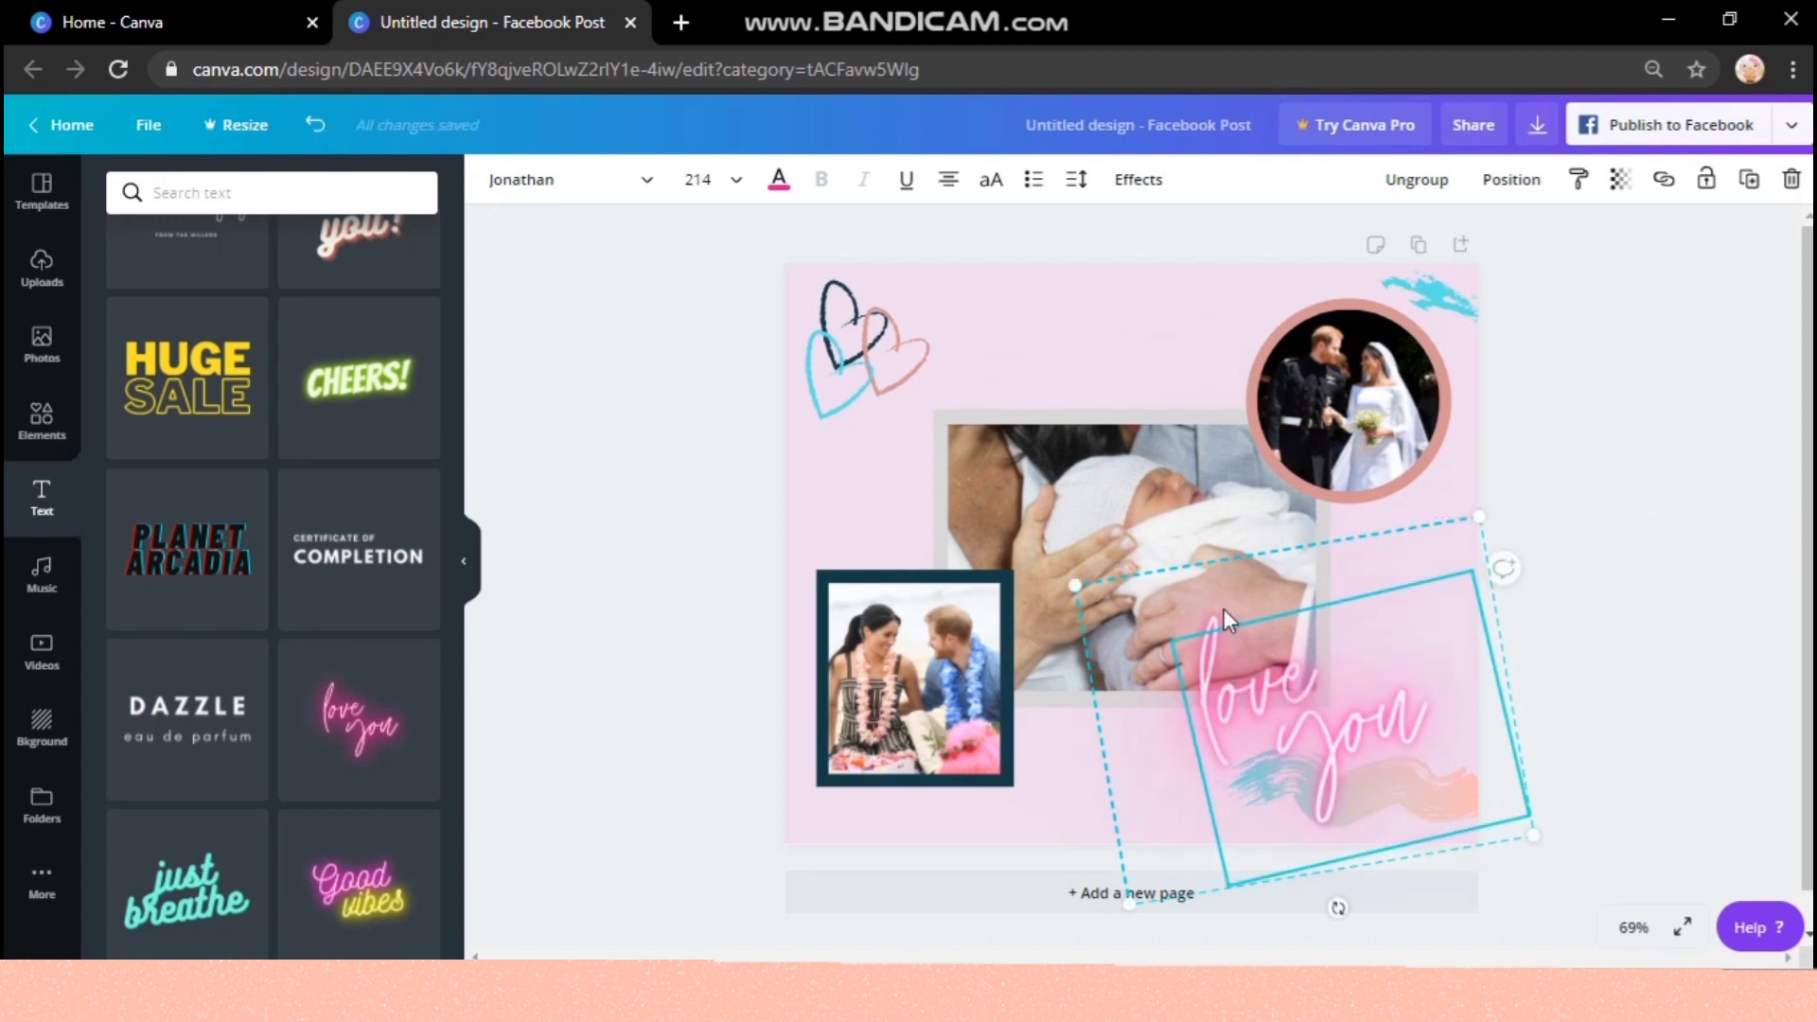
- Test light blue on the word "love", restore its pink, and recolour the word "you" with the dark teal default colour
click(779, 180)
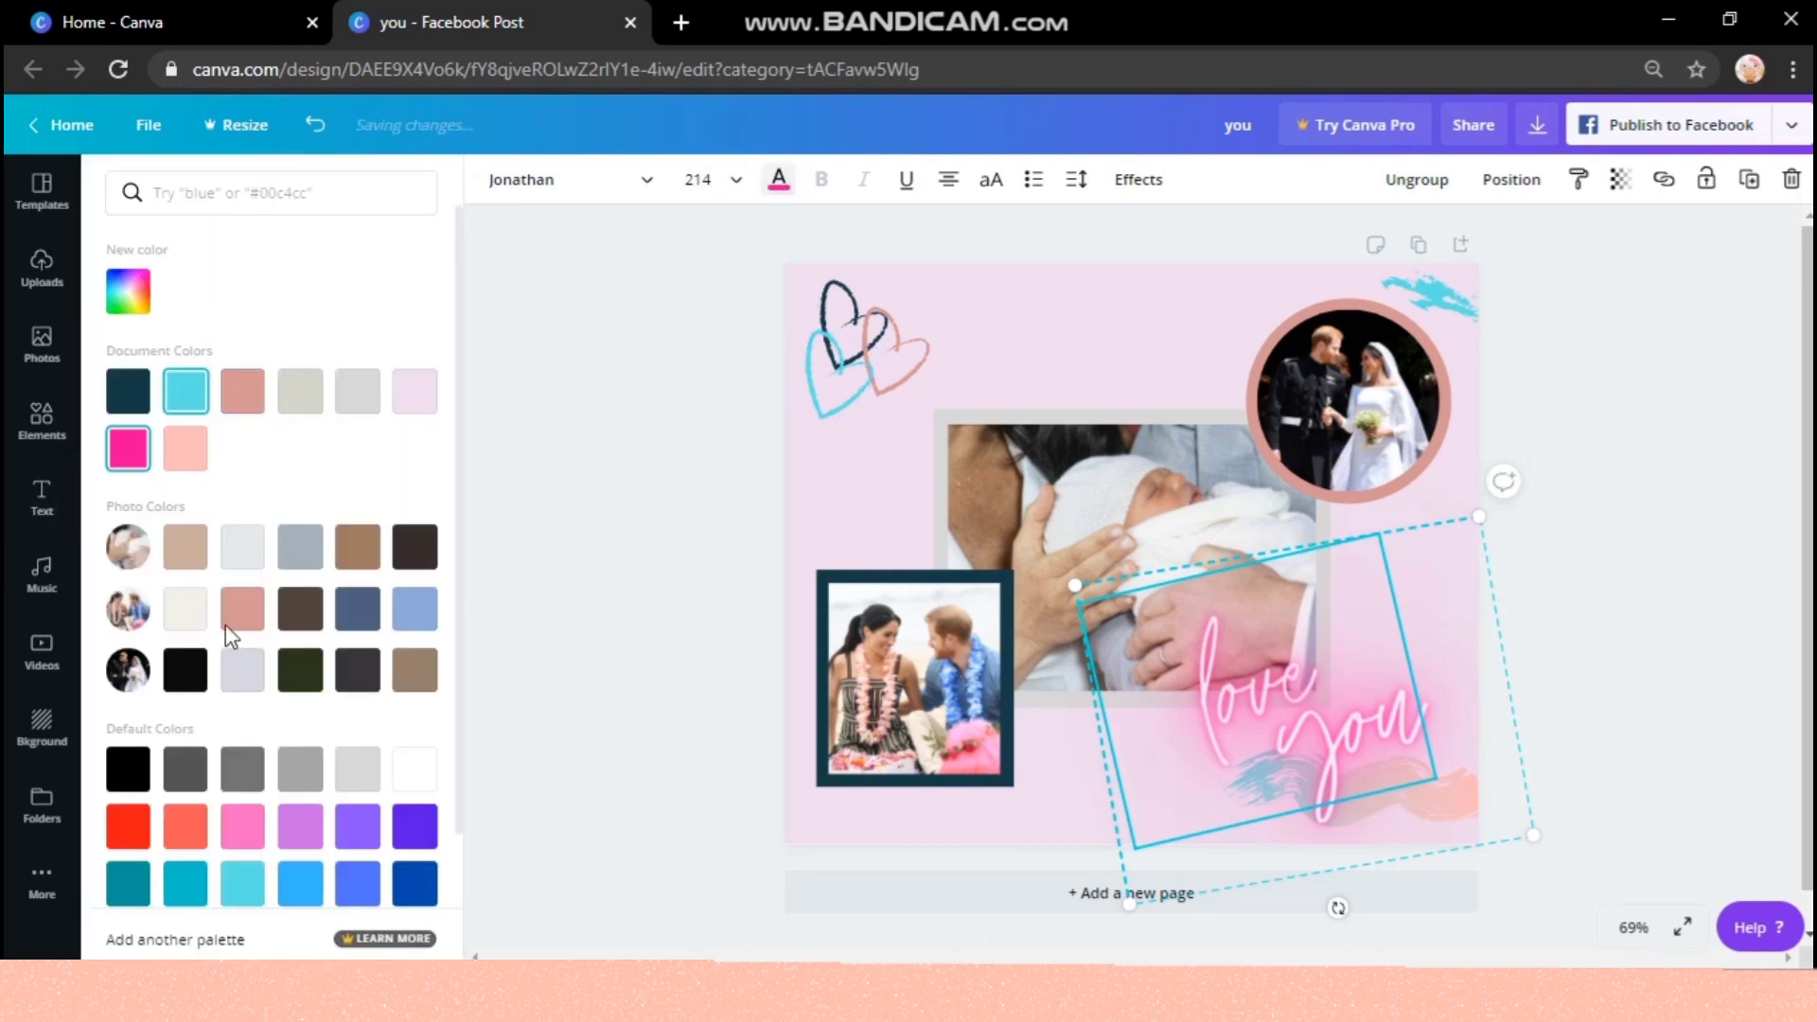
click(301, 889)
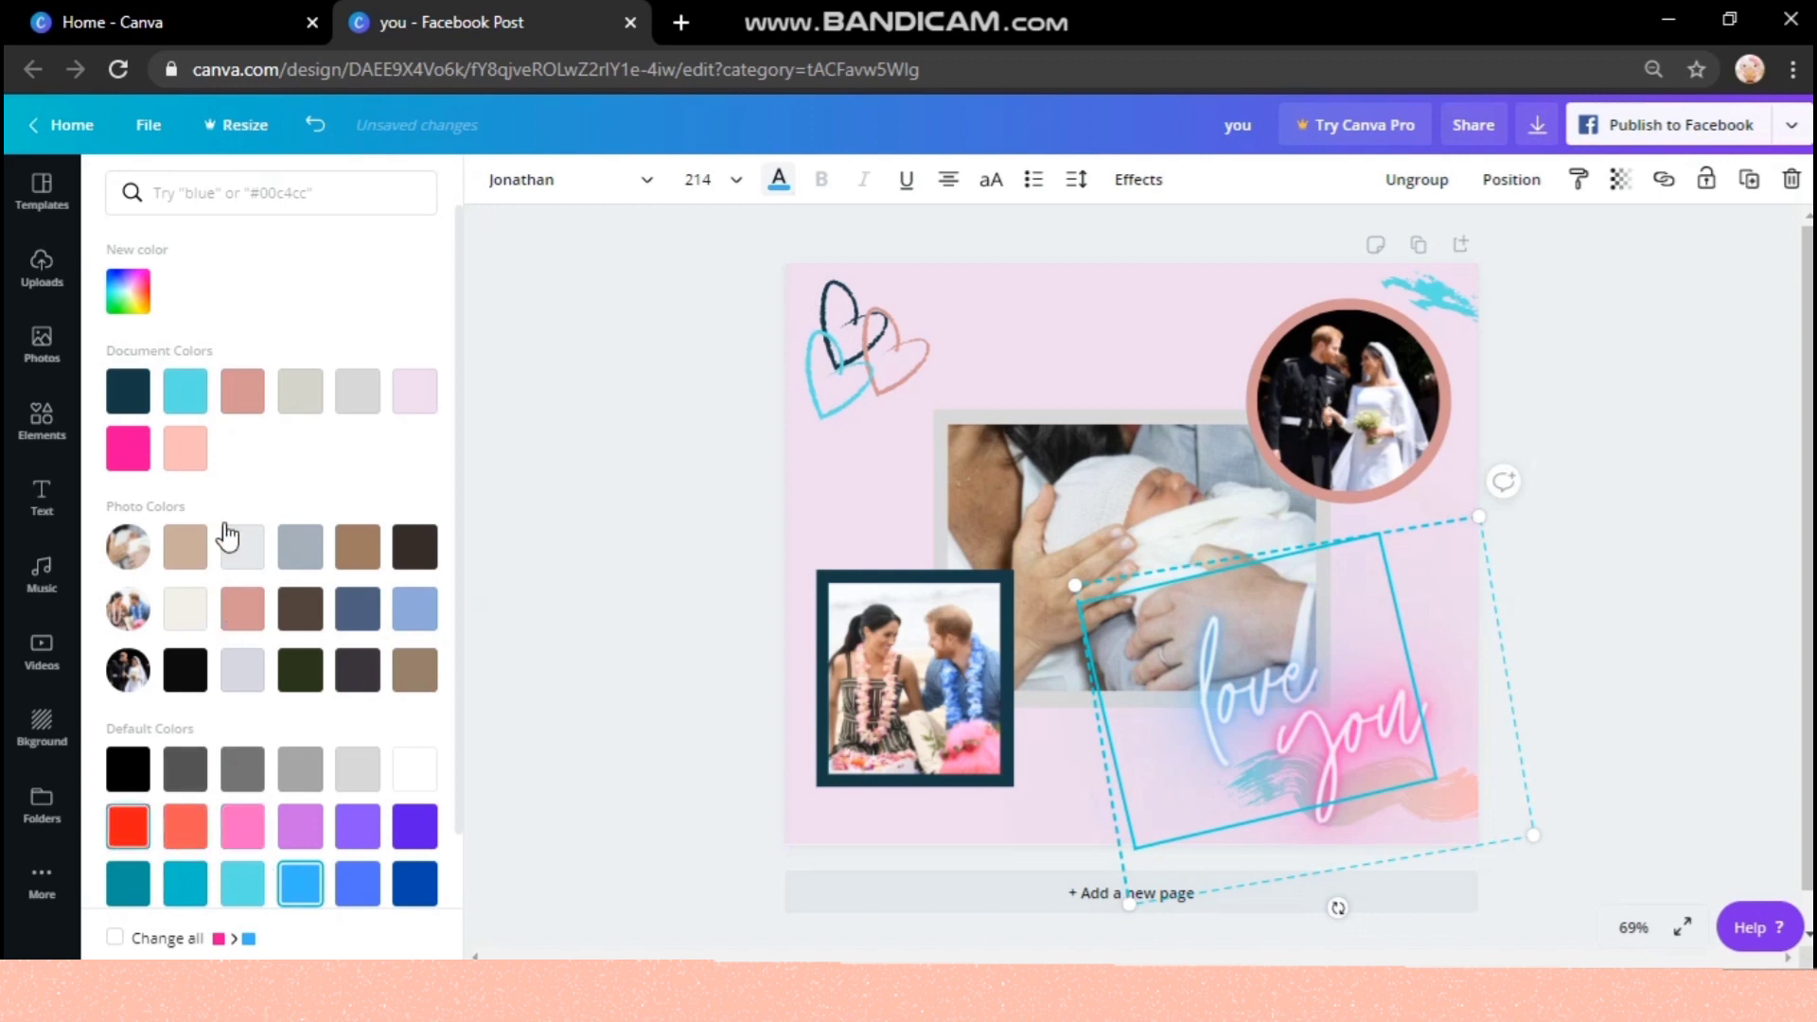
click(118, 459)
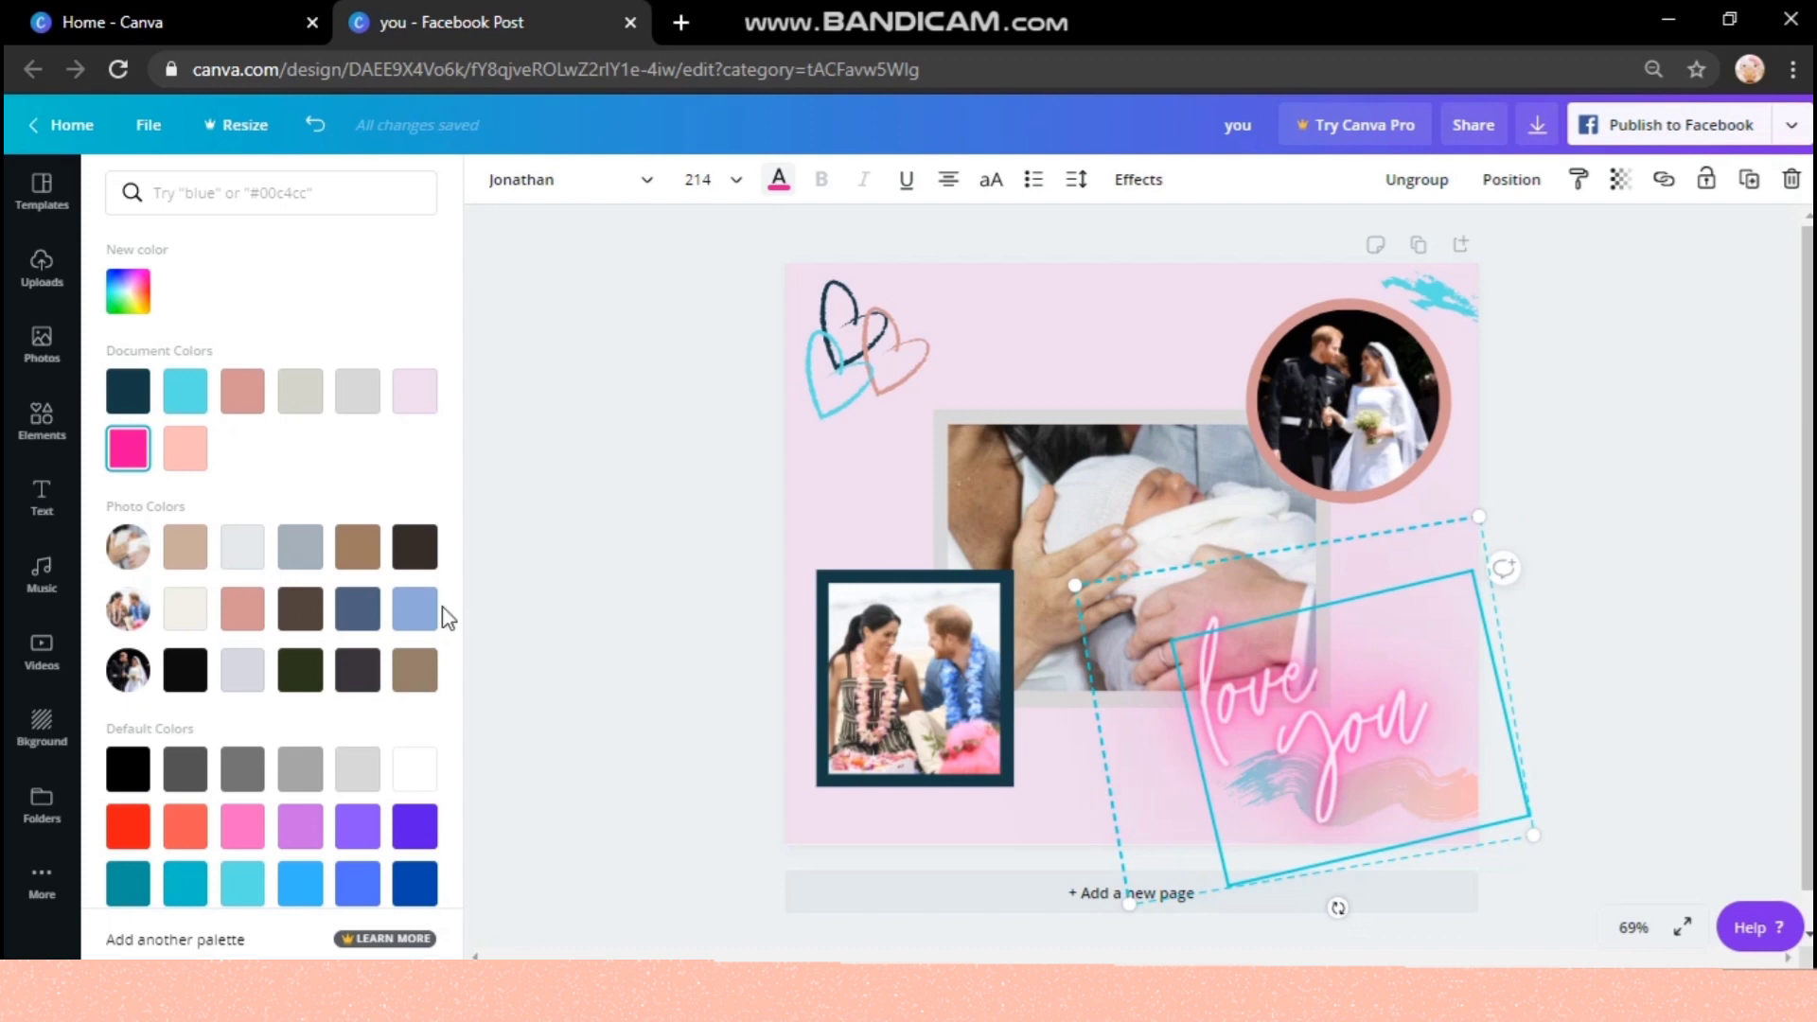
click(304, 884)
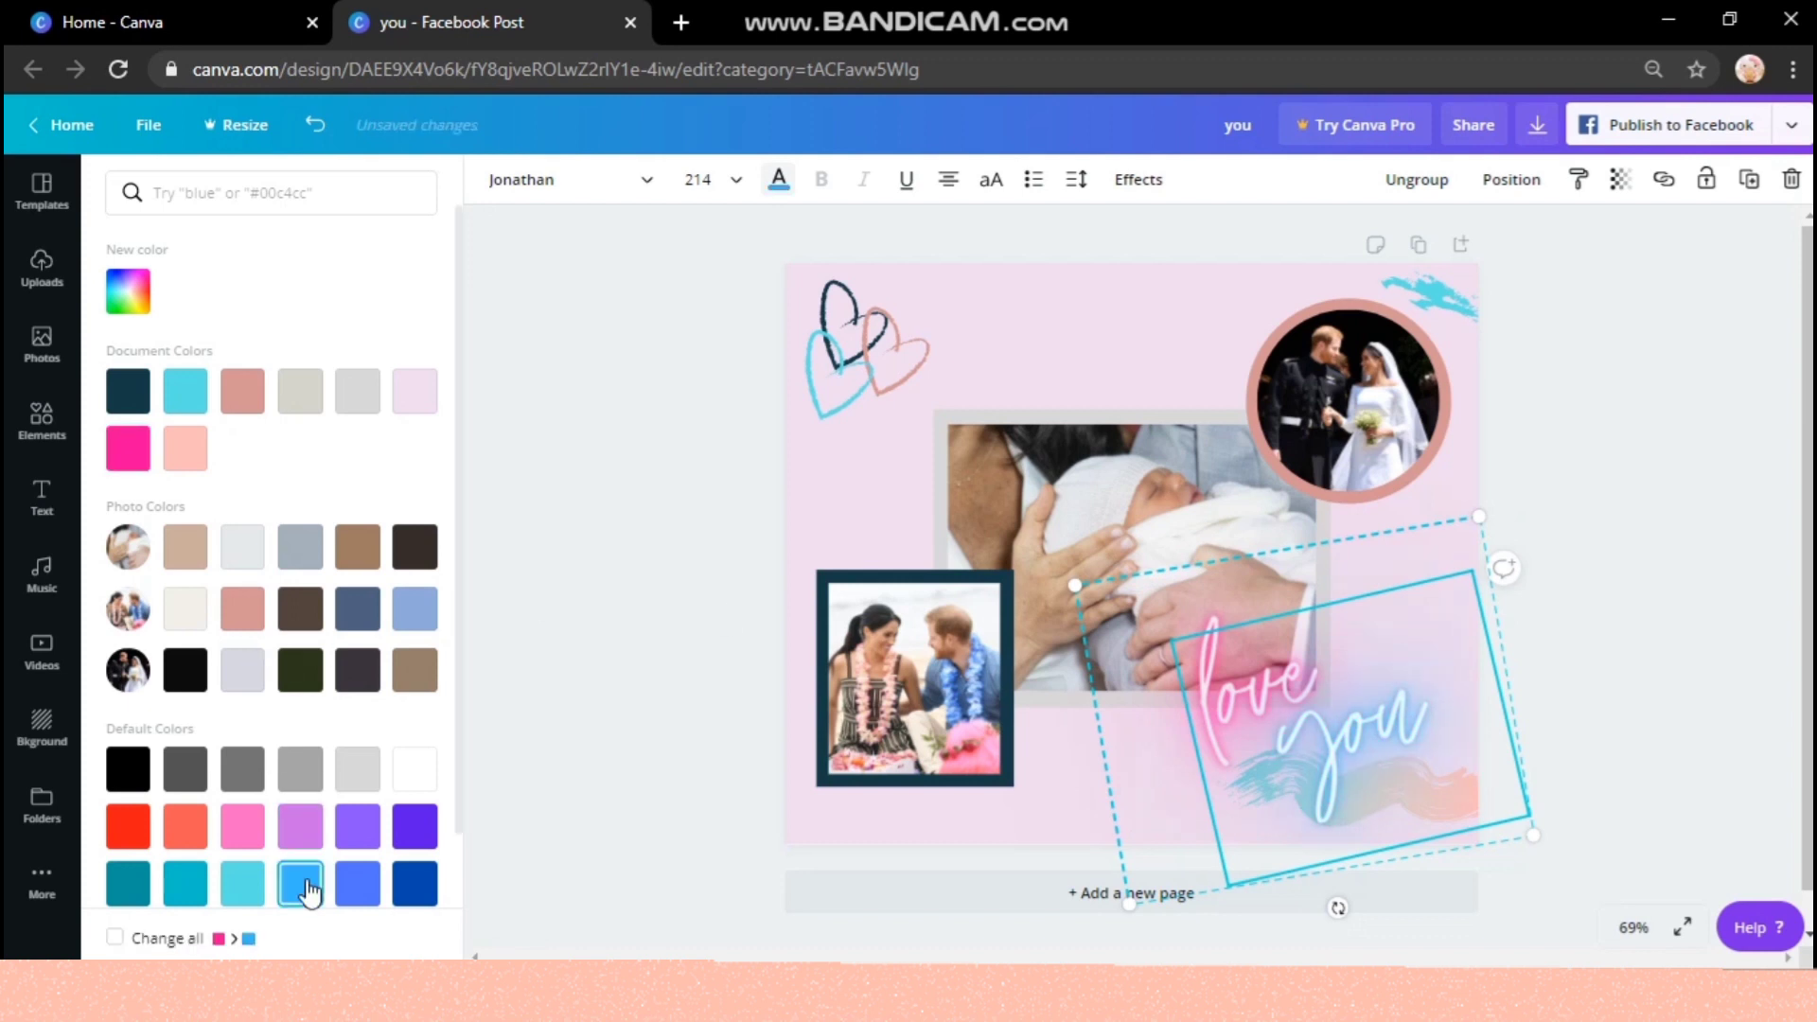
click(127, 883)
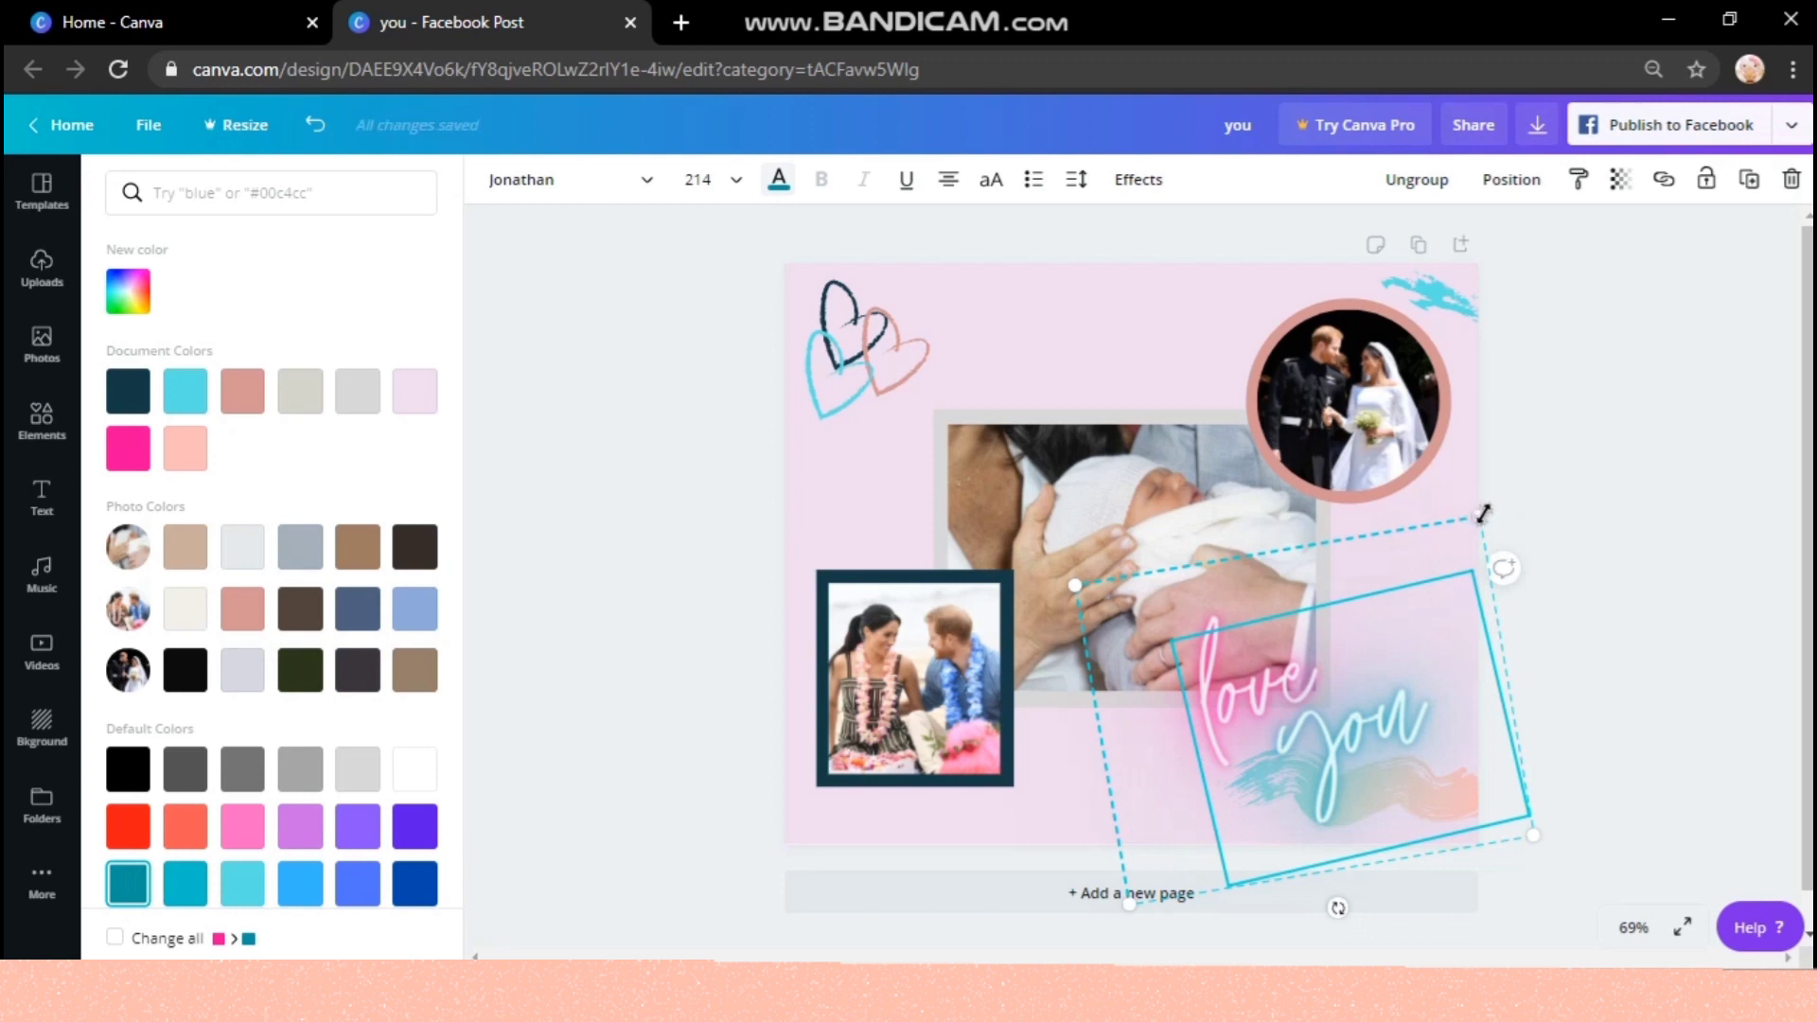
- Enlarge the neon "love you" text to size 225 and shift it slightly left and down
drag(1497, 491, 1514, 473)
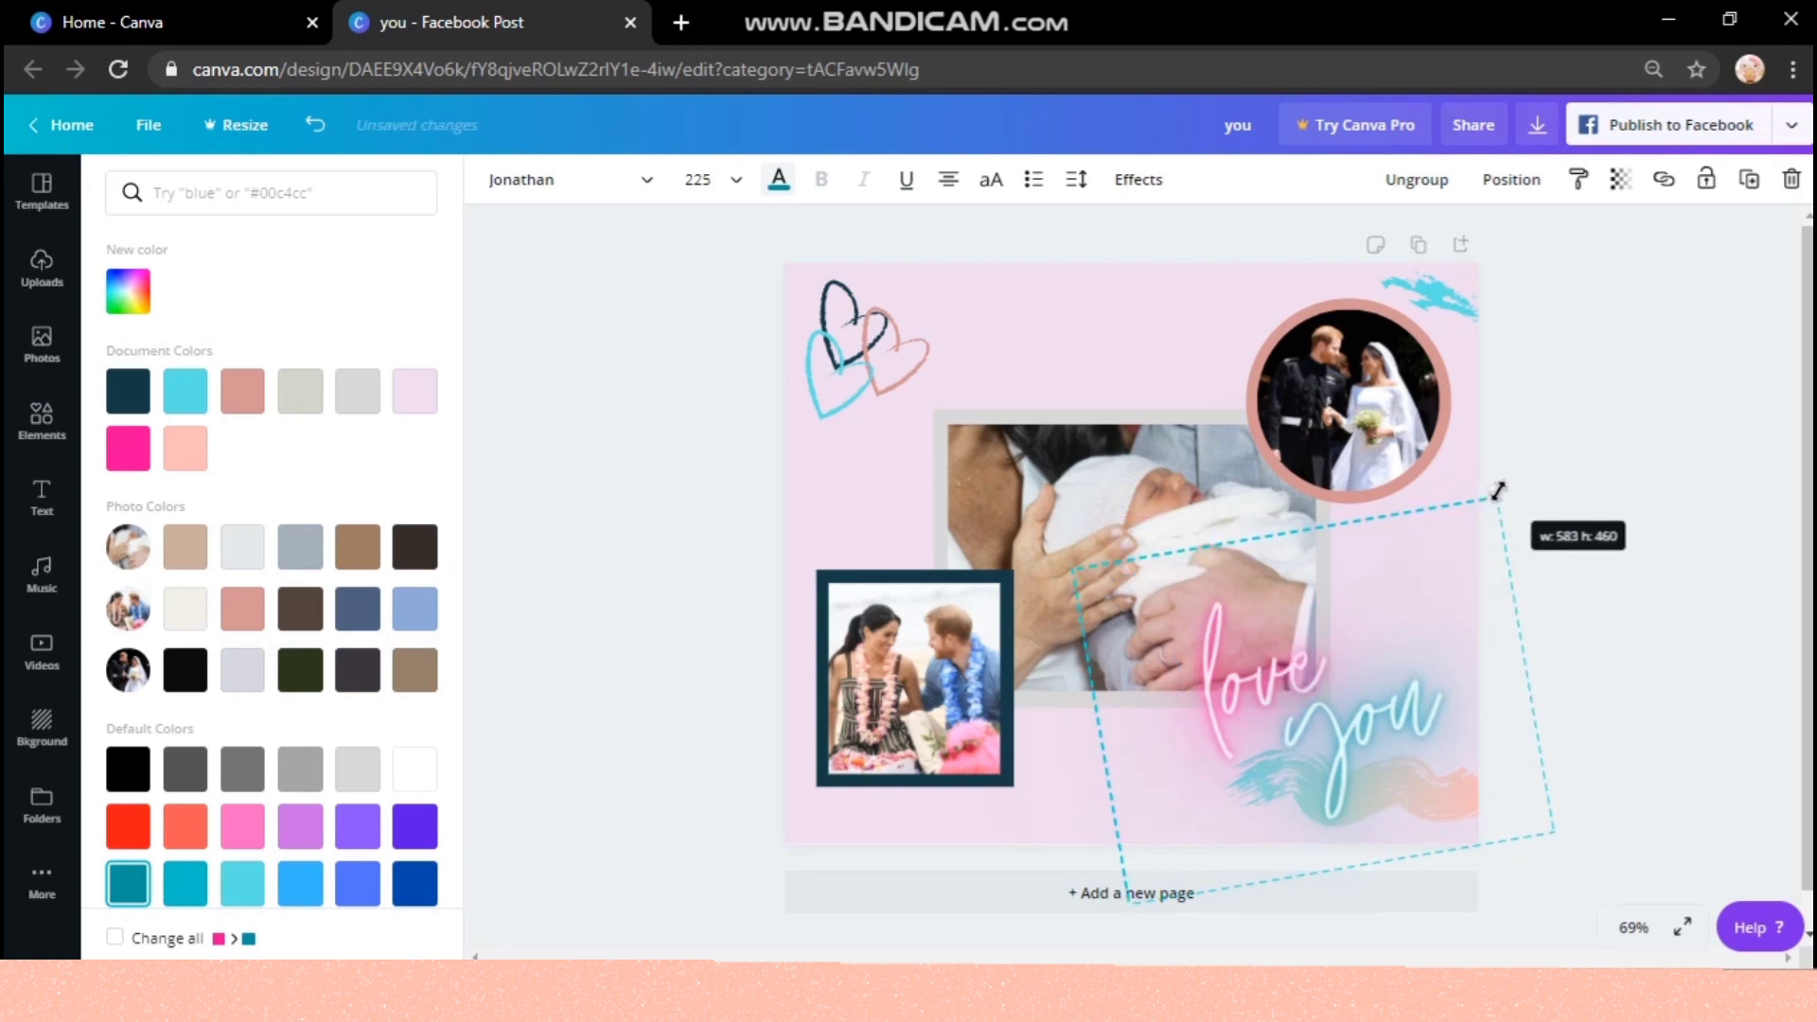
drag(1387, 725, 1375, 730)
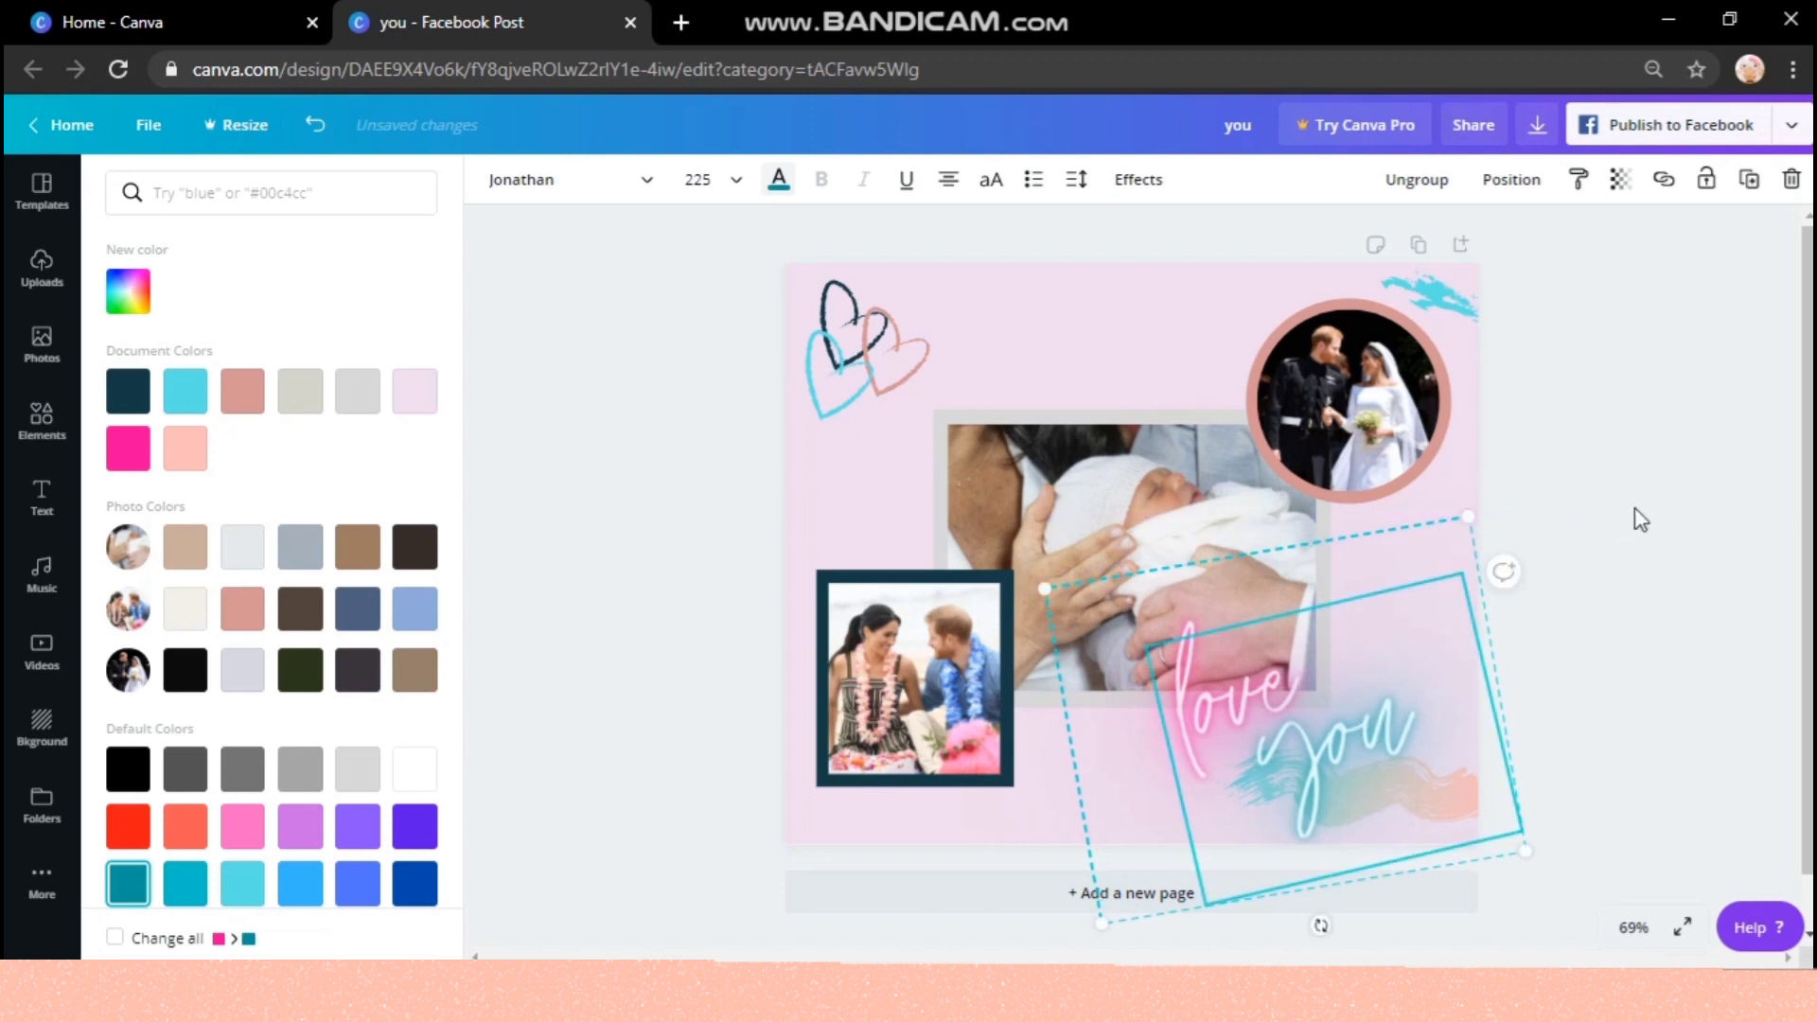
click(1640, 518)
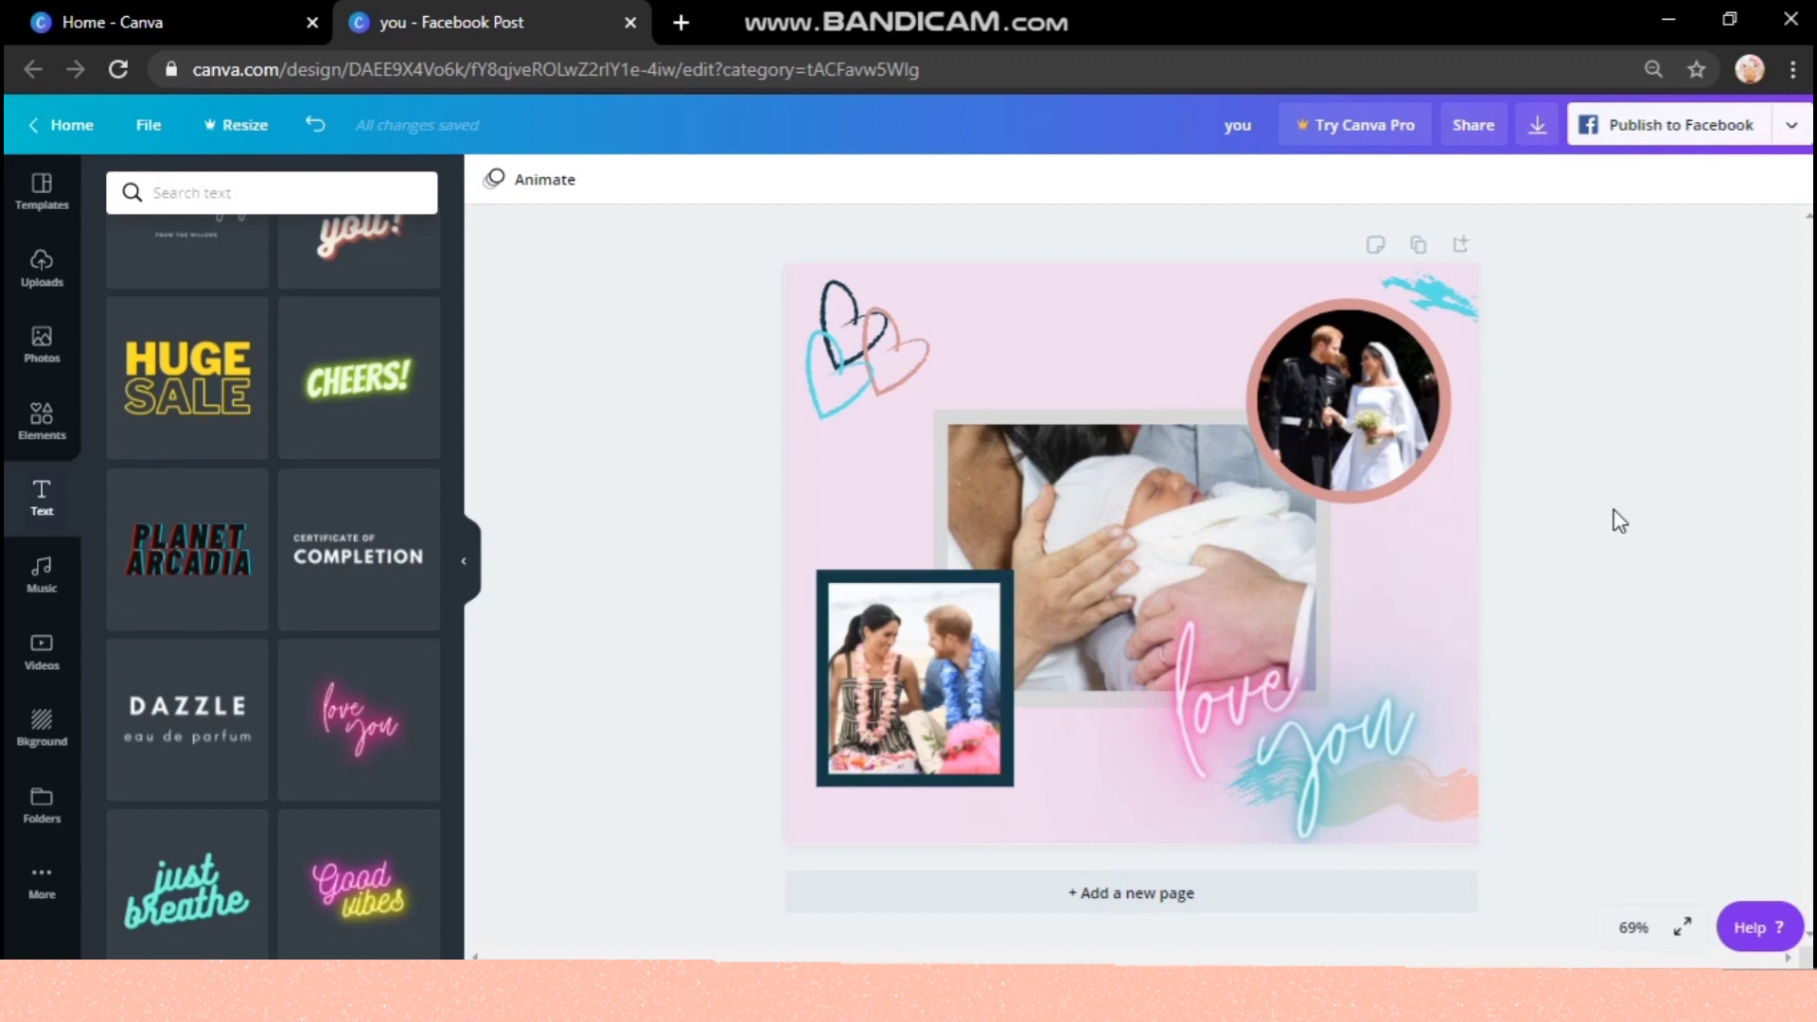
- Send the "love you" text one layer backward, behind the gradient brush stroke
click(1474, 803)
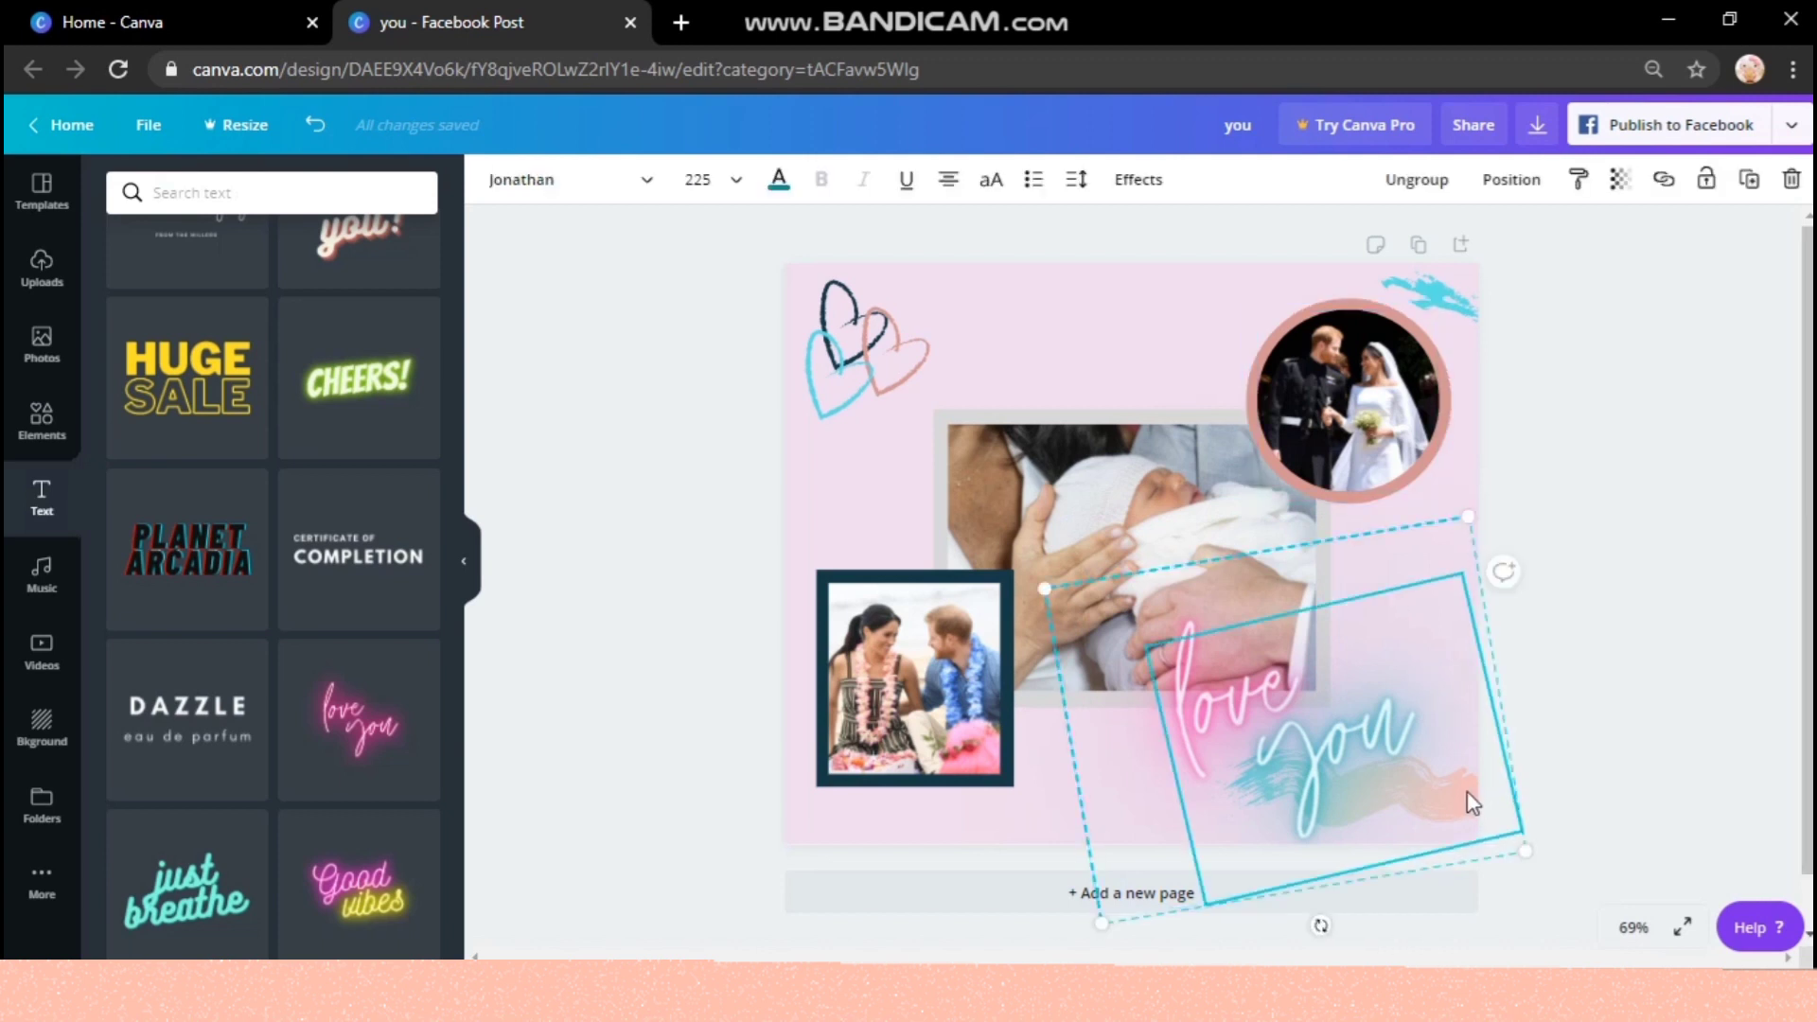
click(1510, 179)
click(1423, 248)
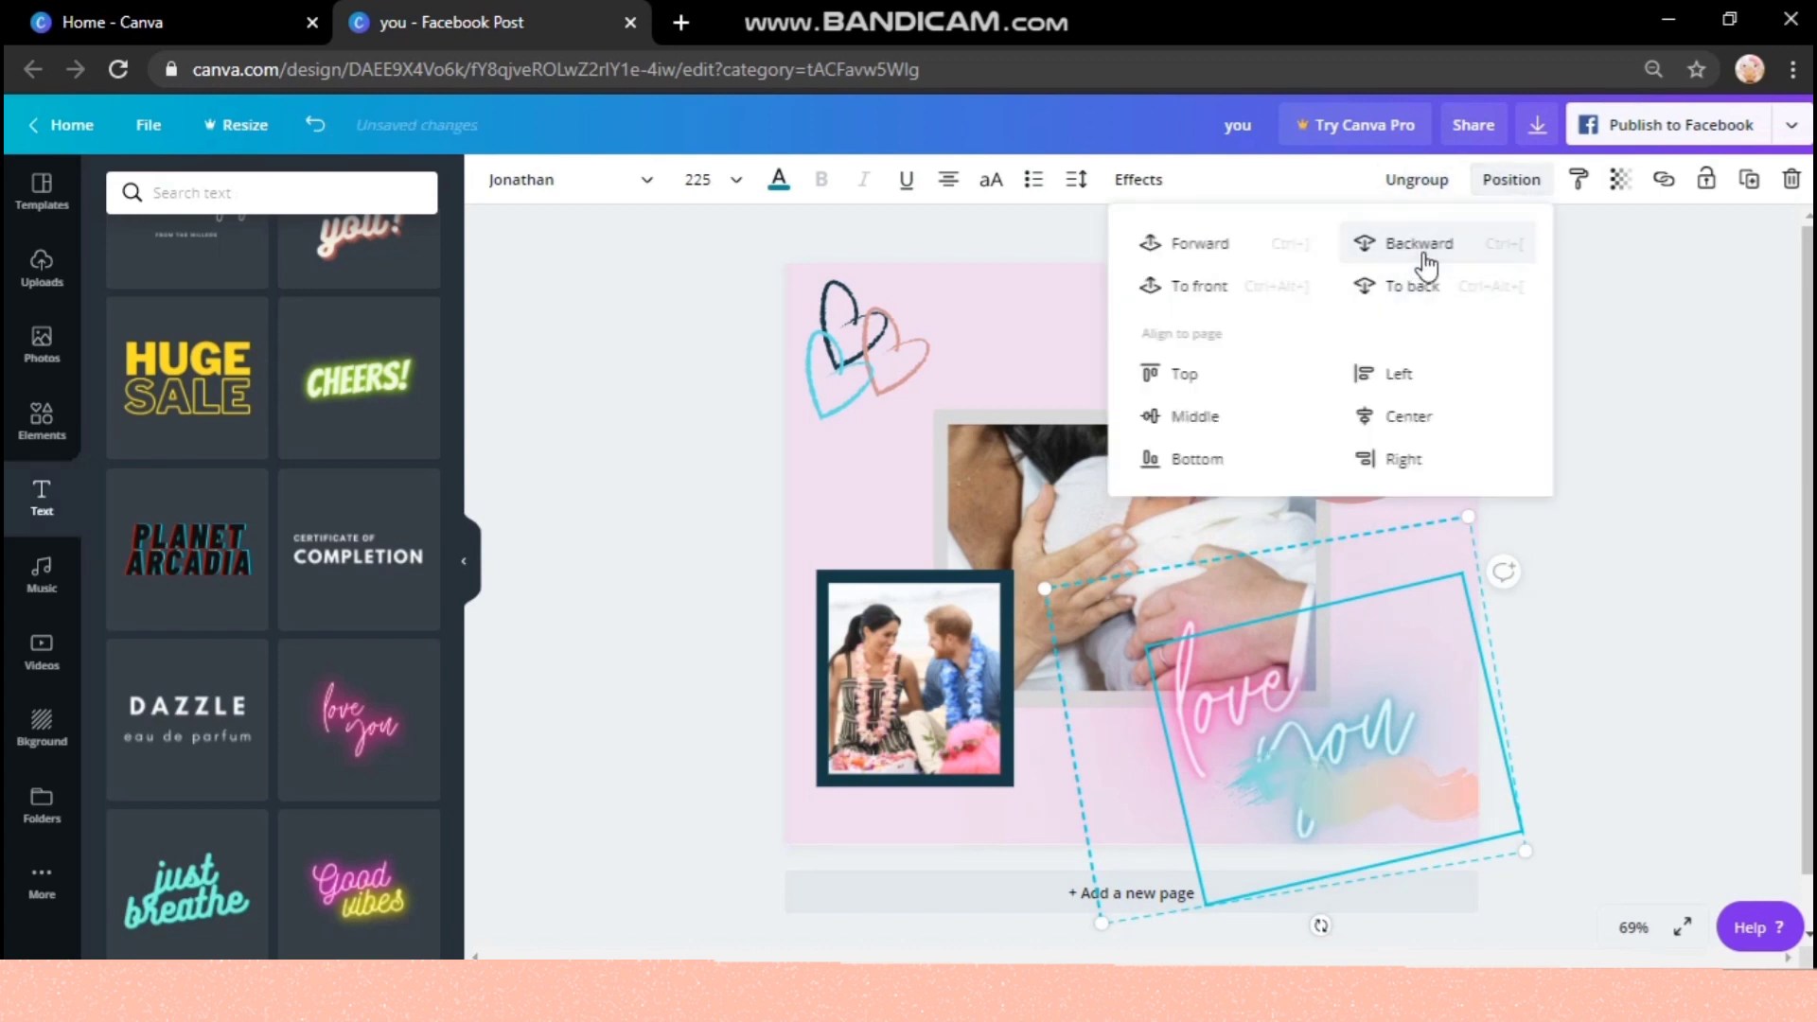
click(1495, 809)
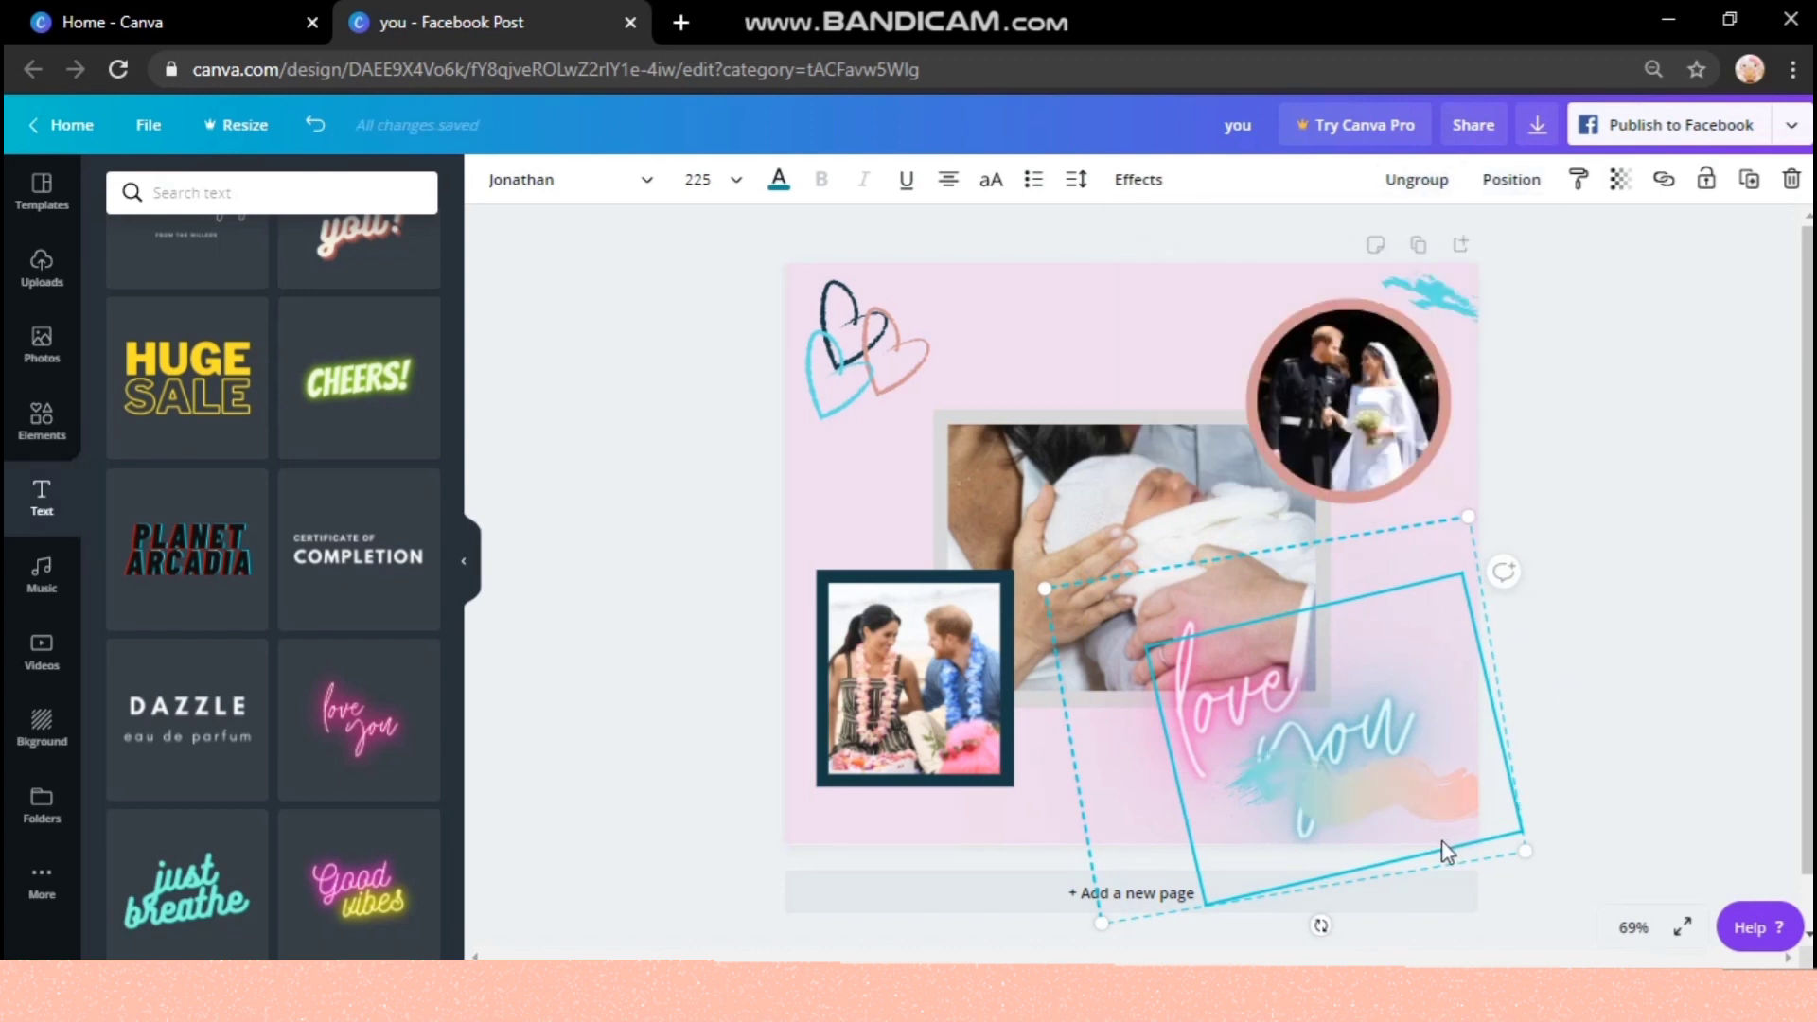
- Flip the gradient brush stroke horizontally and move it to the post's lower-left corner, beneath the couple's framed photo
click(1456, 819)
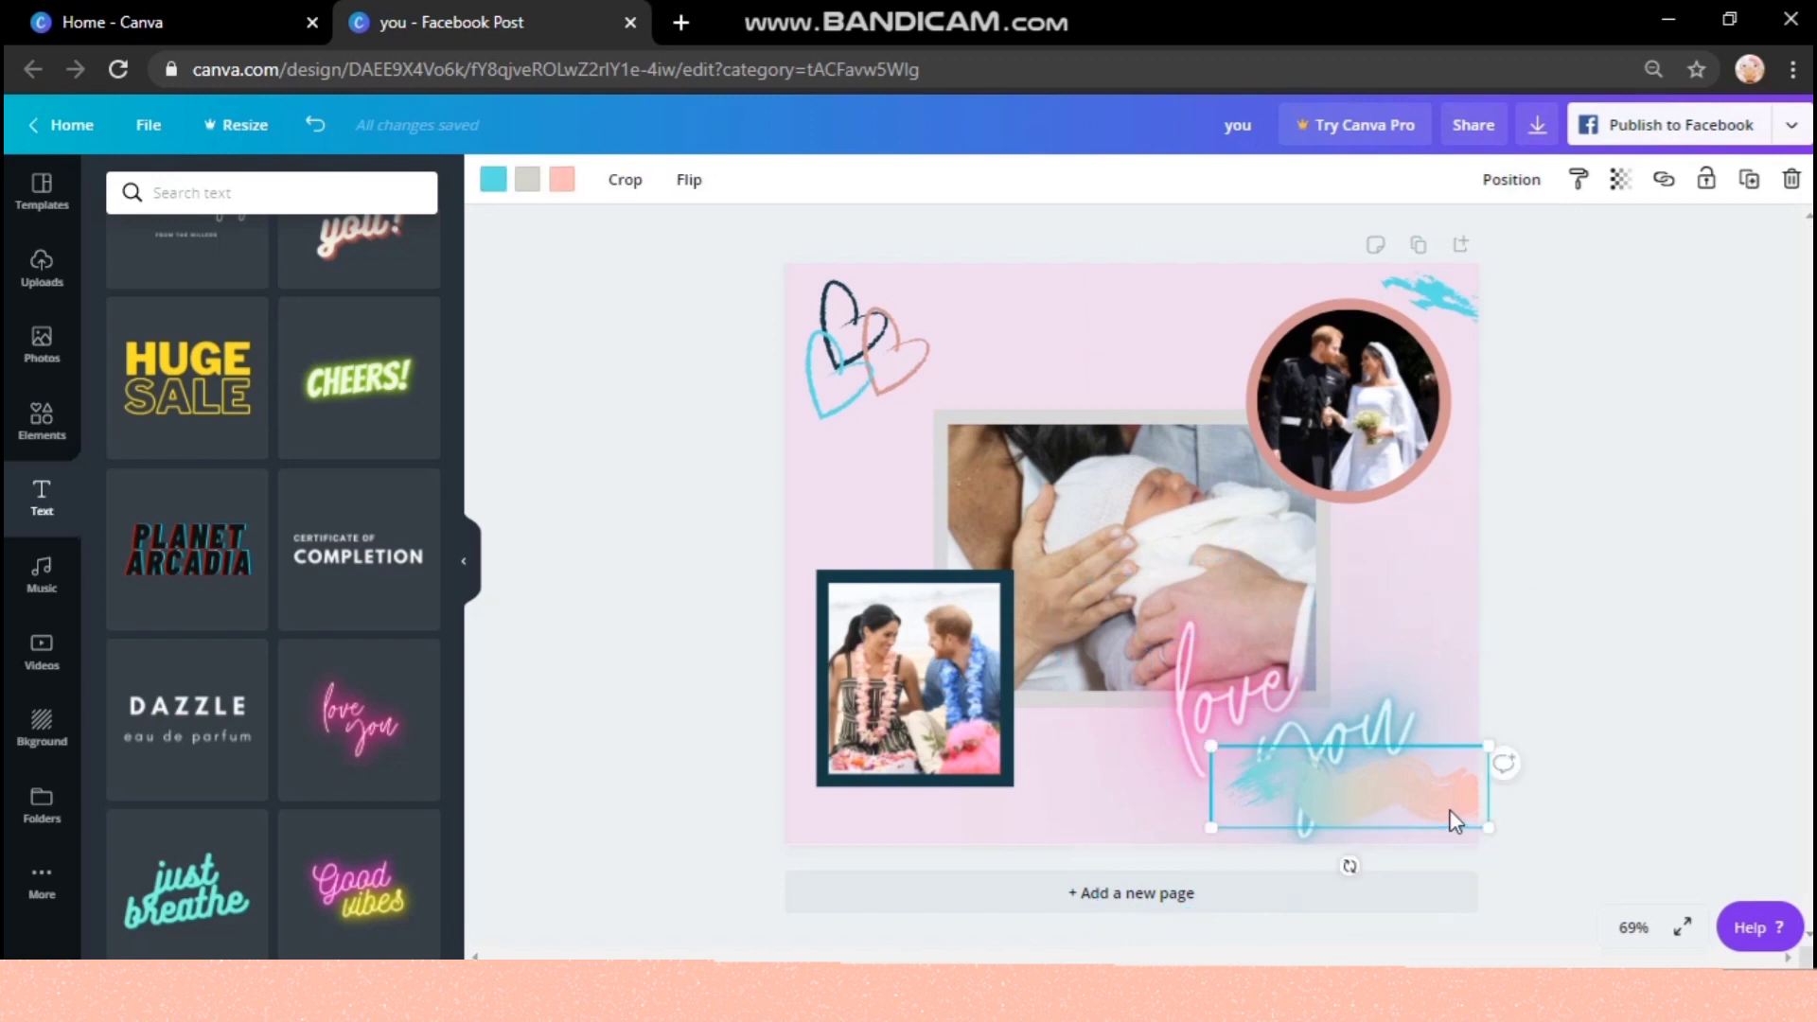
click(691, 184)
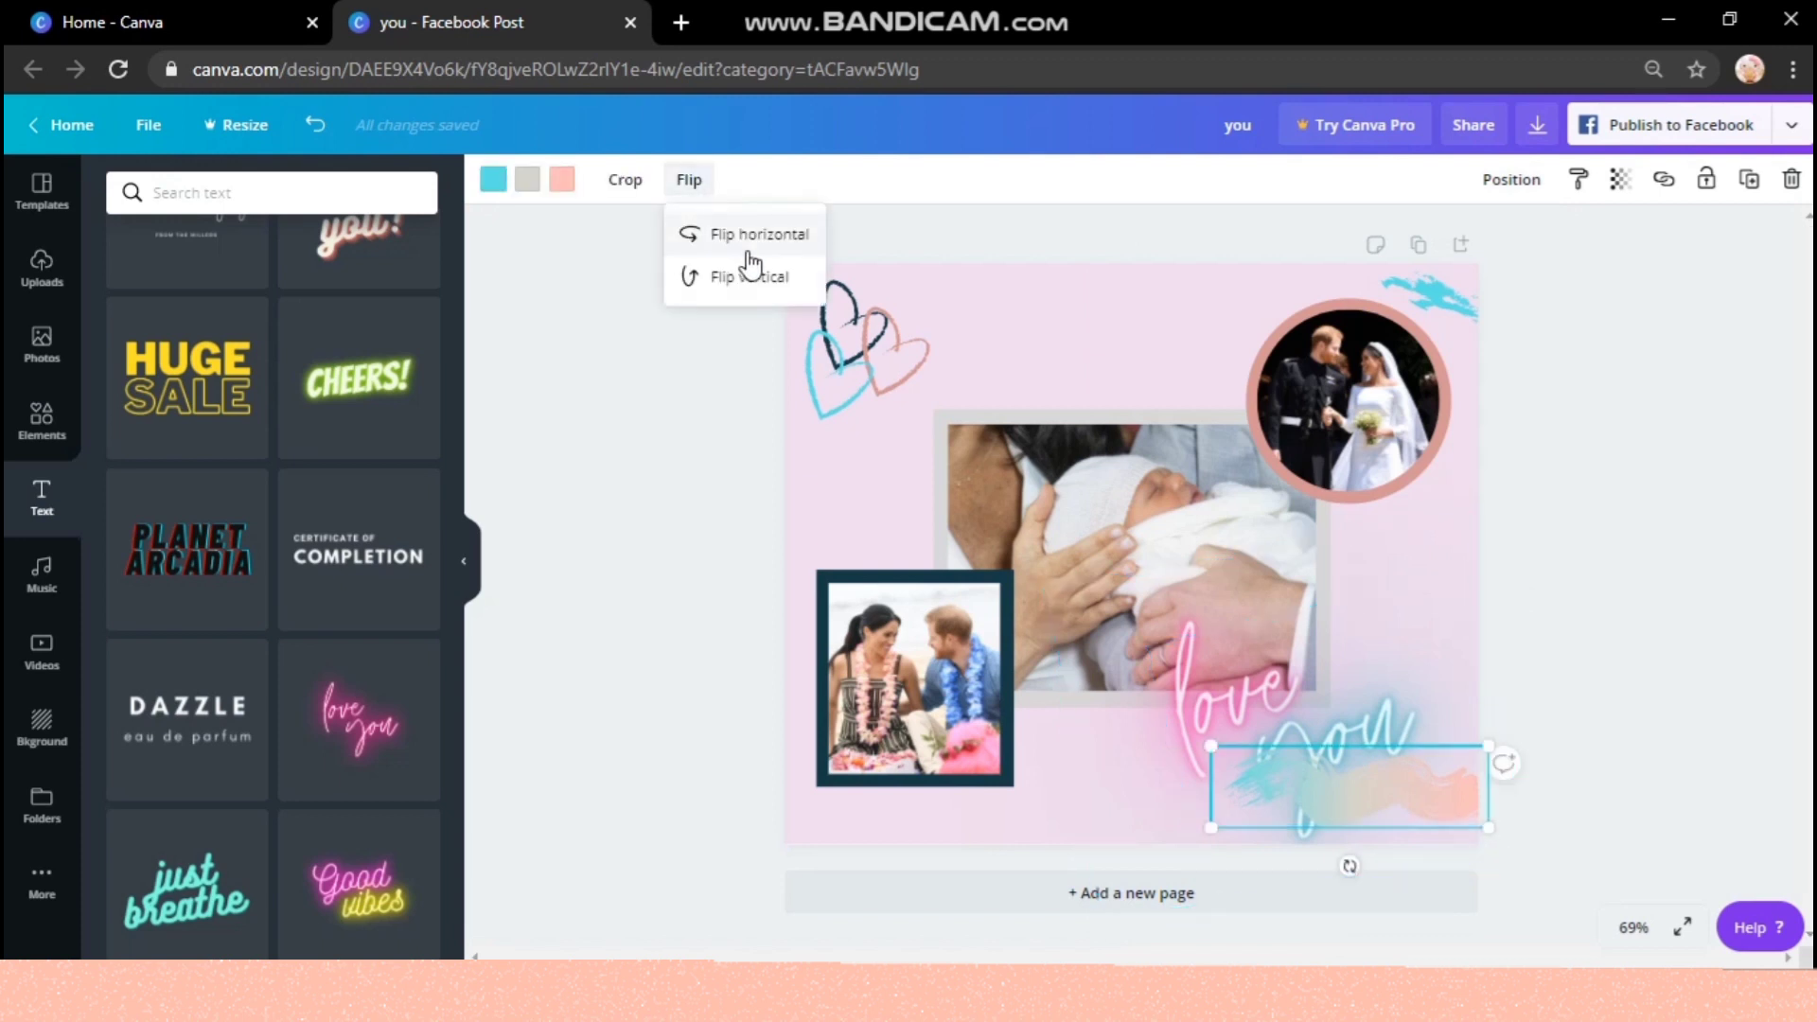
click(748, 243)
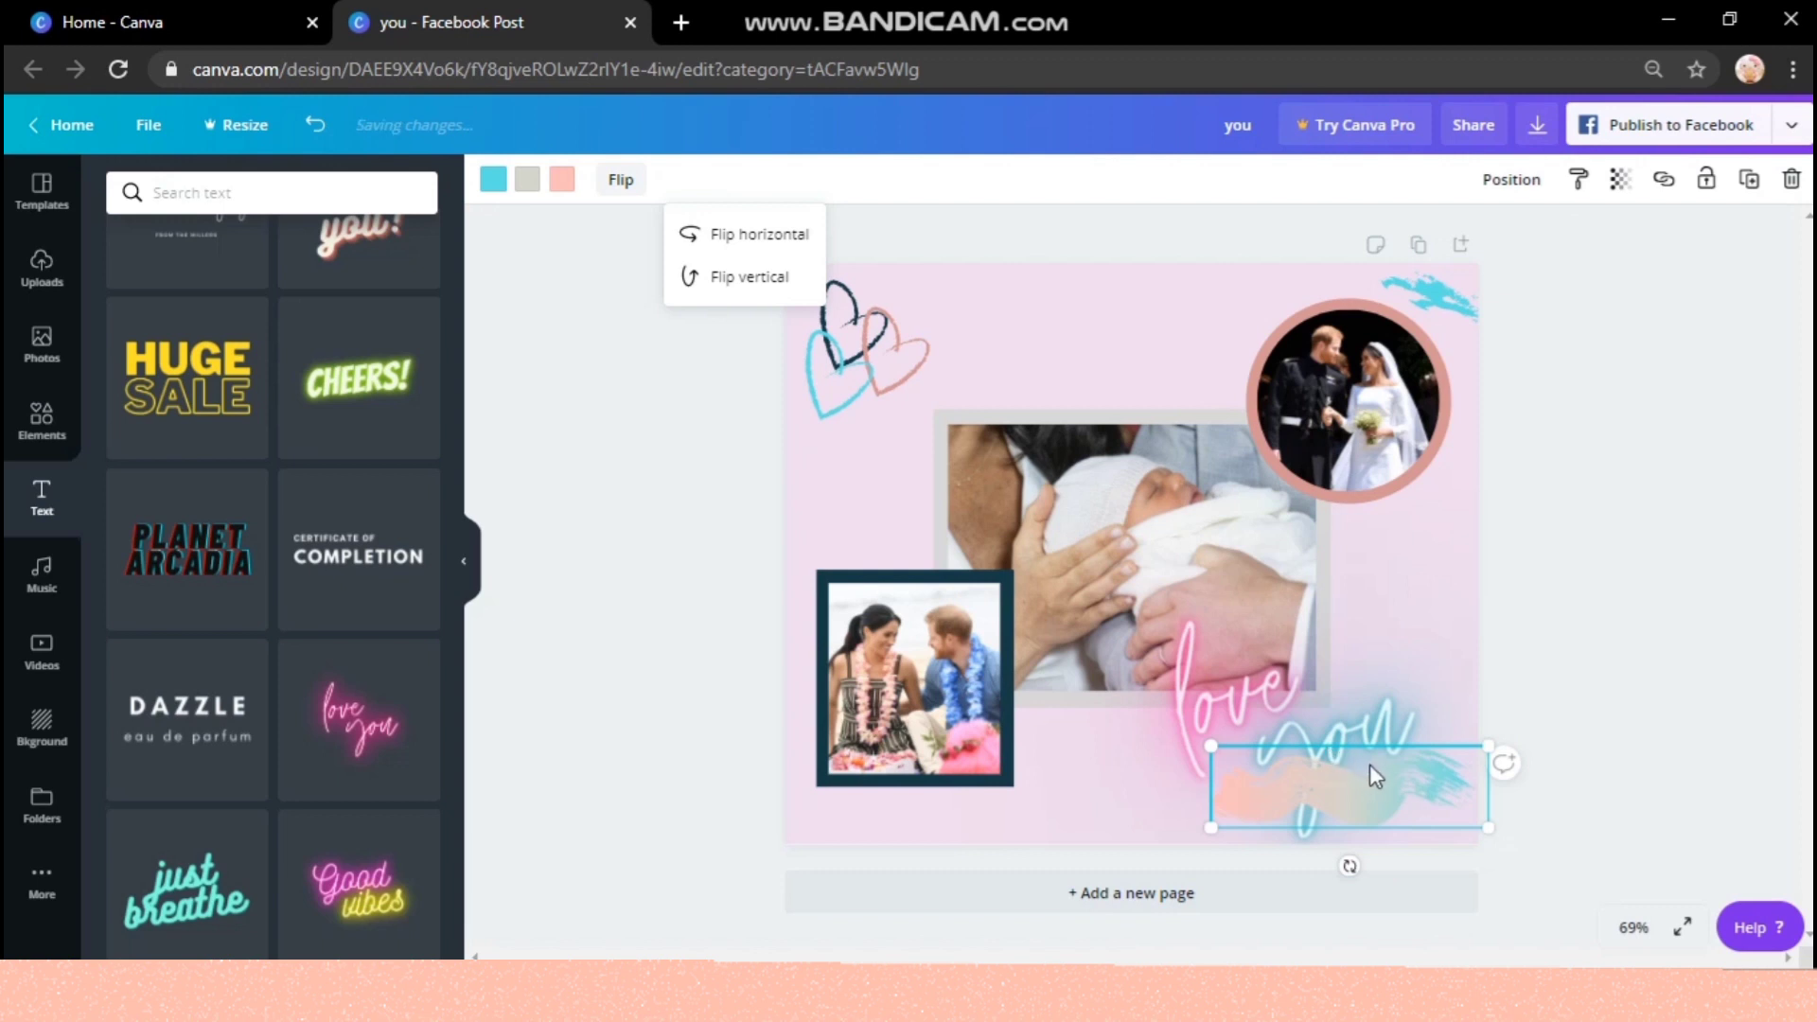
mouse_move(1373, 783)
mouse_down()
mouse_move(1205, 830)
mouse_move(1075, 799)
mouse_move(934, 800)
mouse_move(924, 832)
mouse_up()
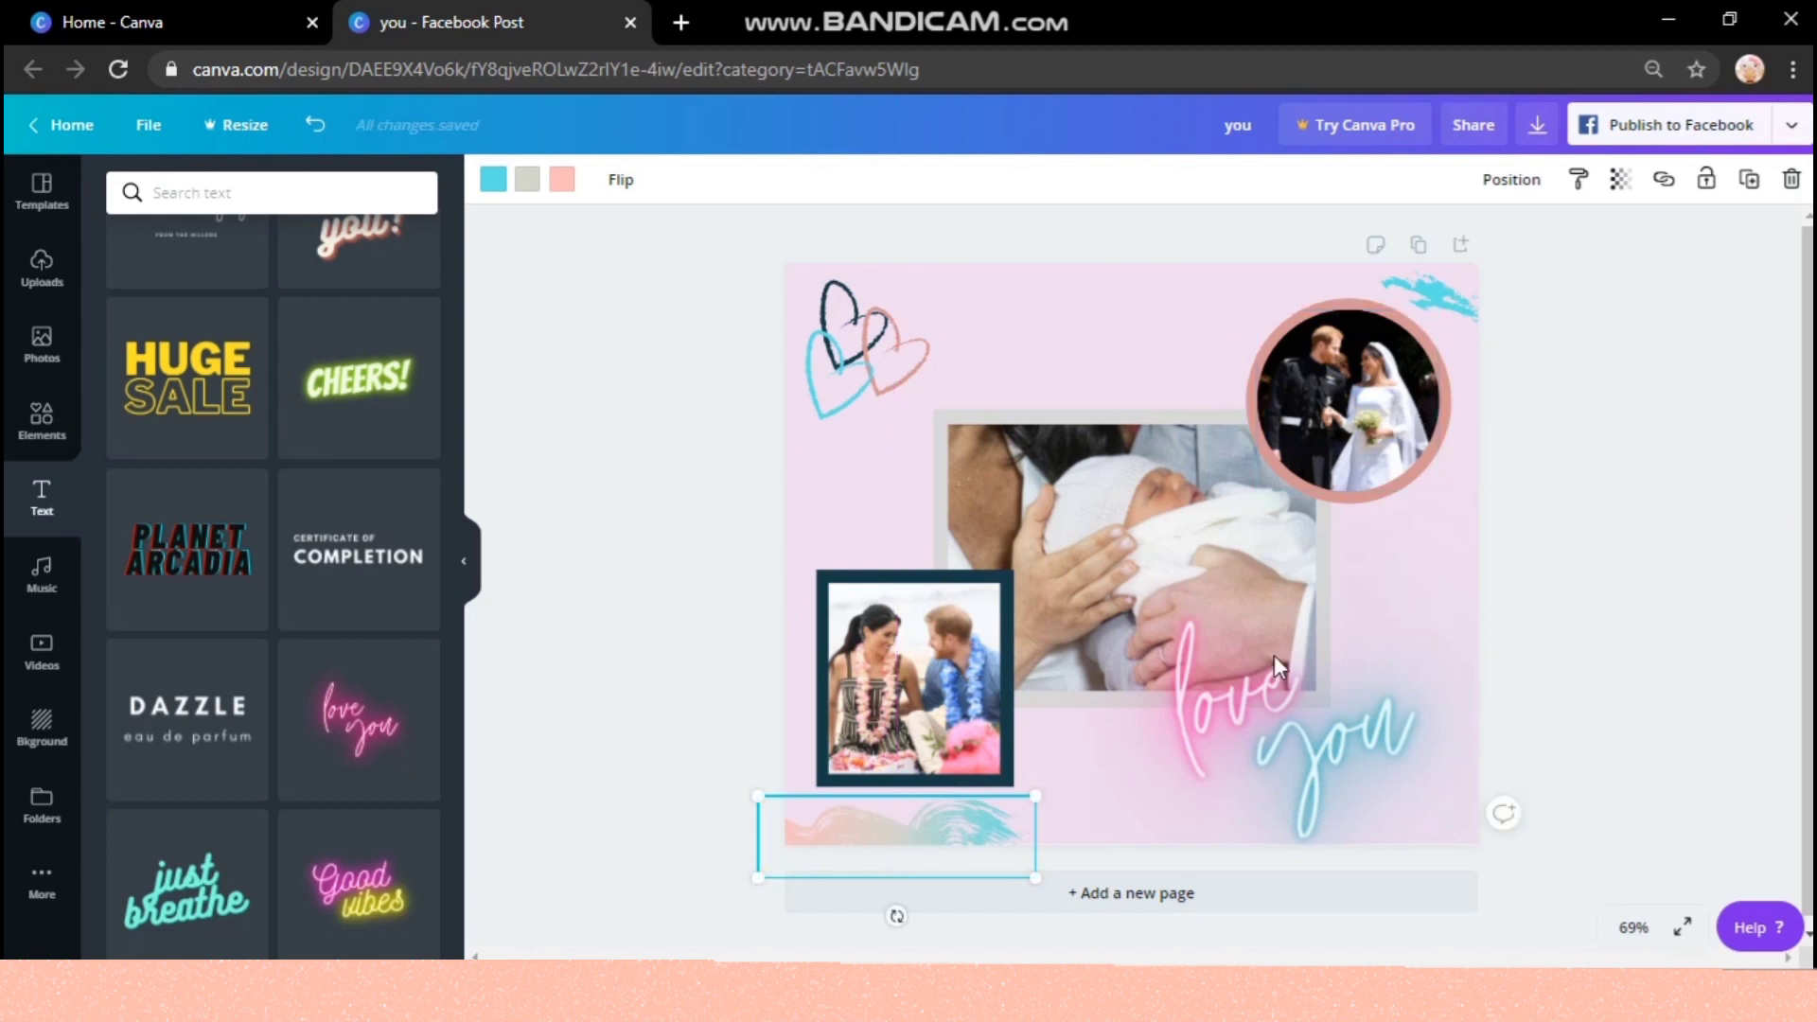
click(1694, 555)
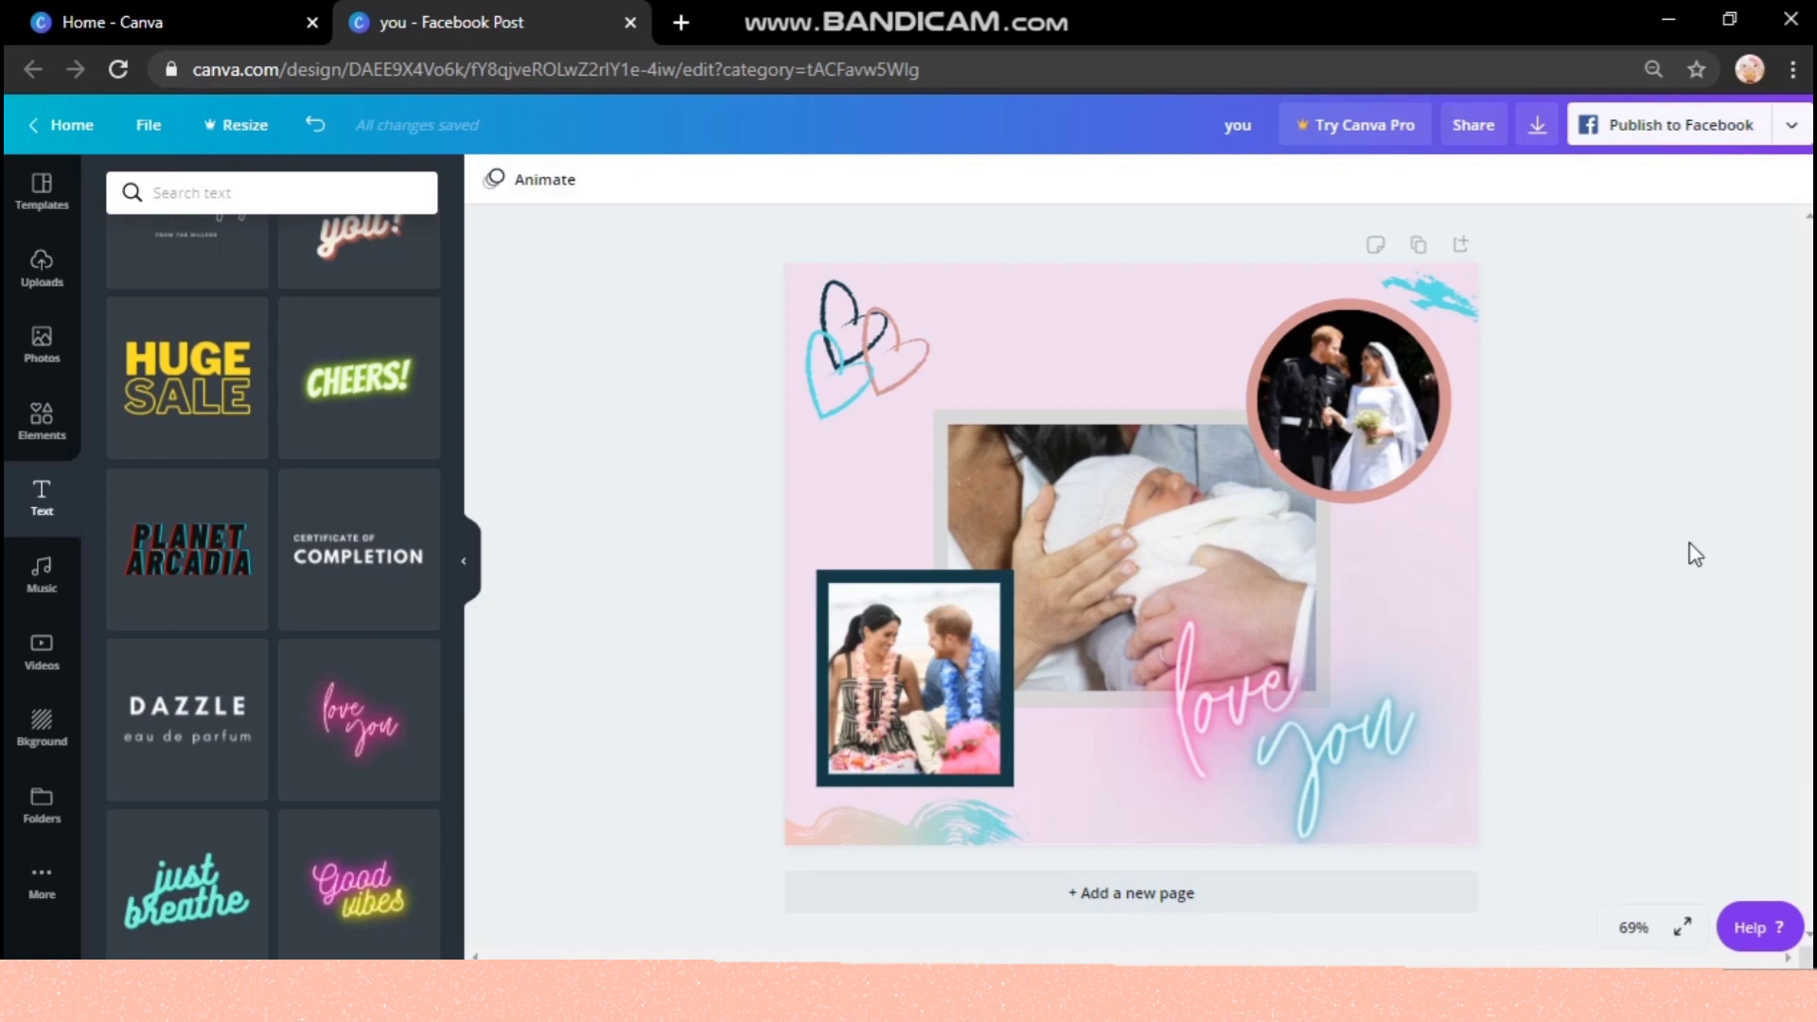
- Adjust the upper-right turquoise stroke's position slightly, and shift the three hearts together a little right and up
click(1440, 320)
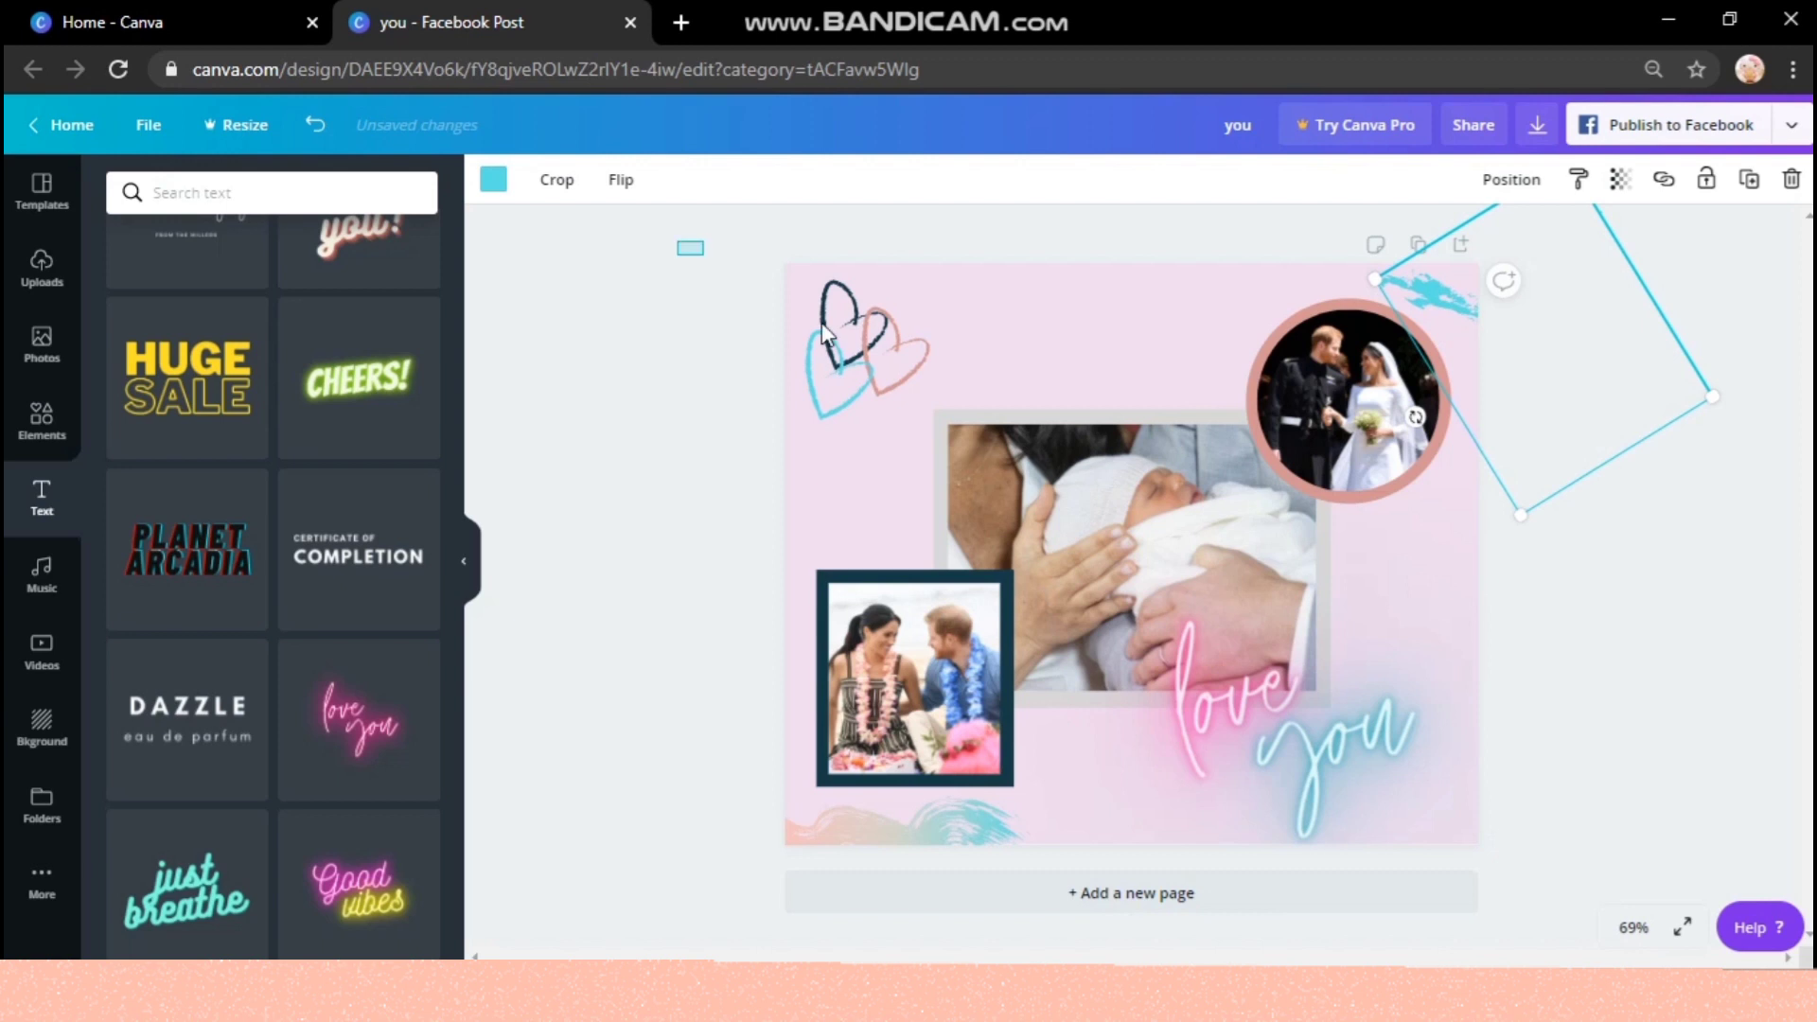
drag(678, 241, 891, 357)
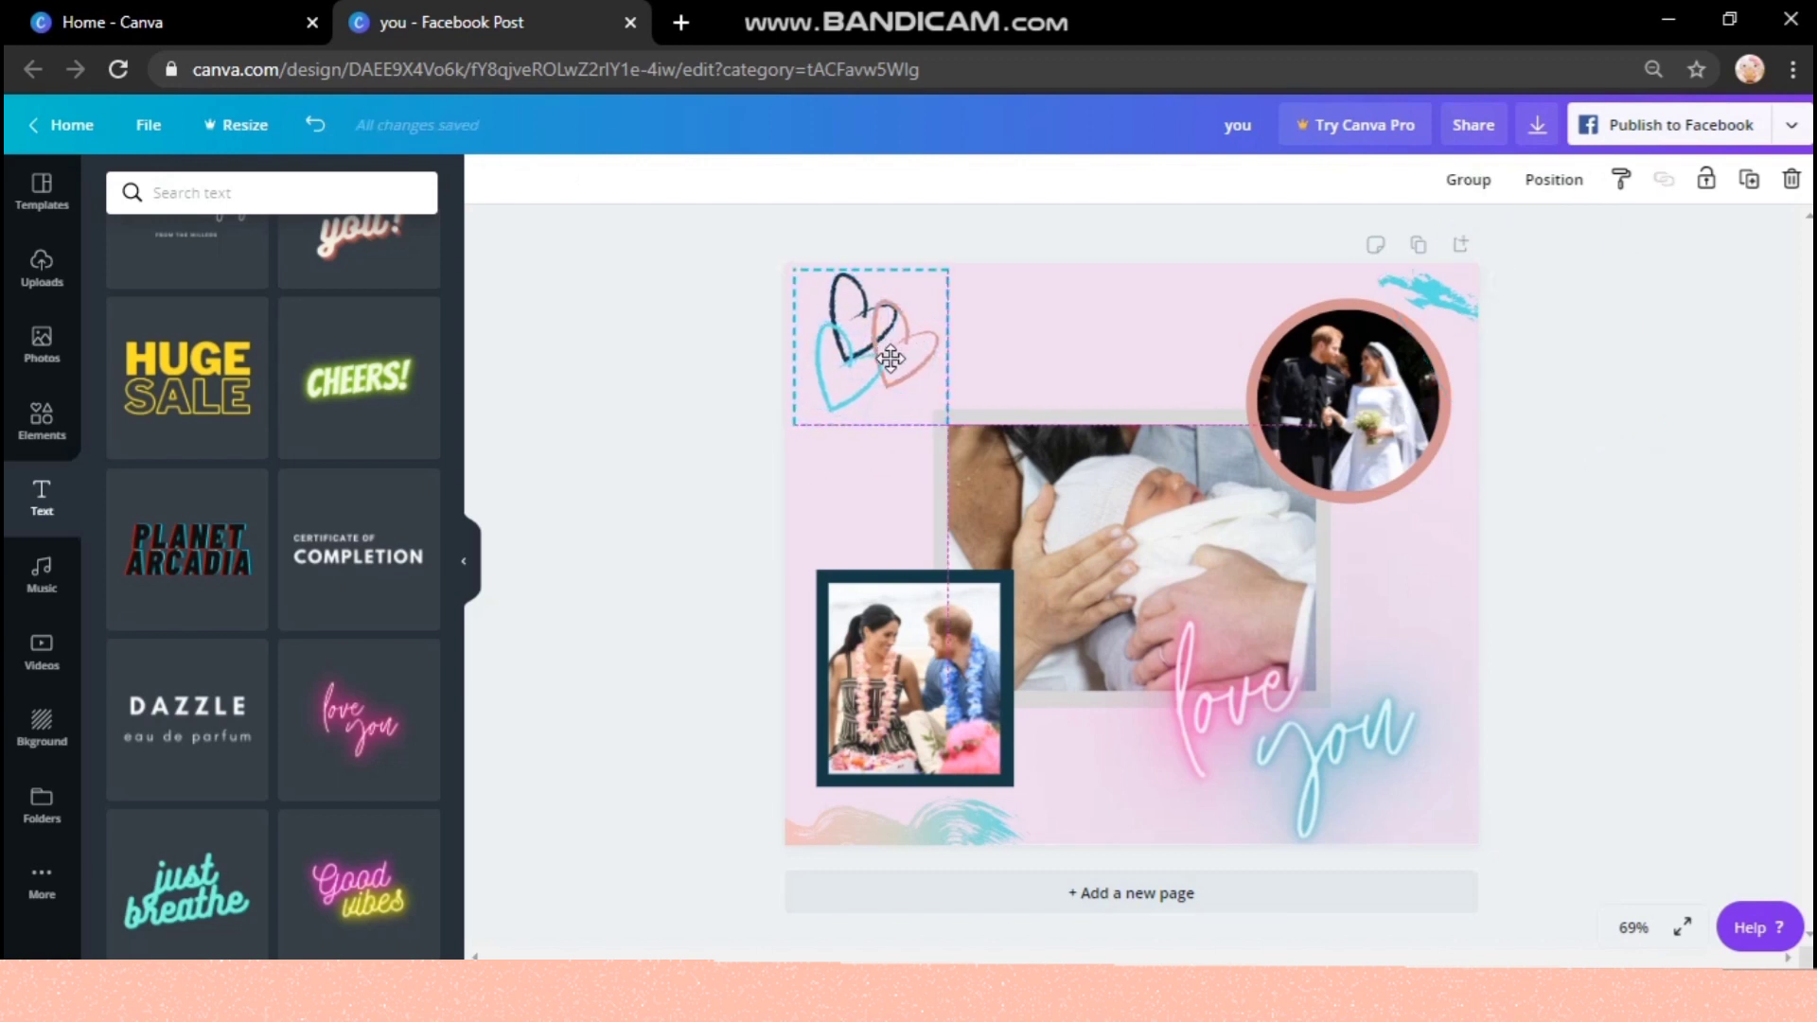
click(668, 503)
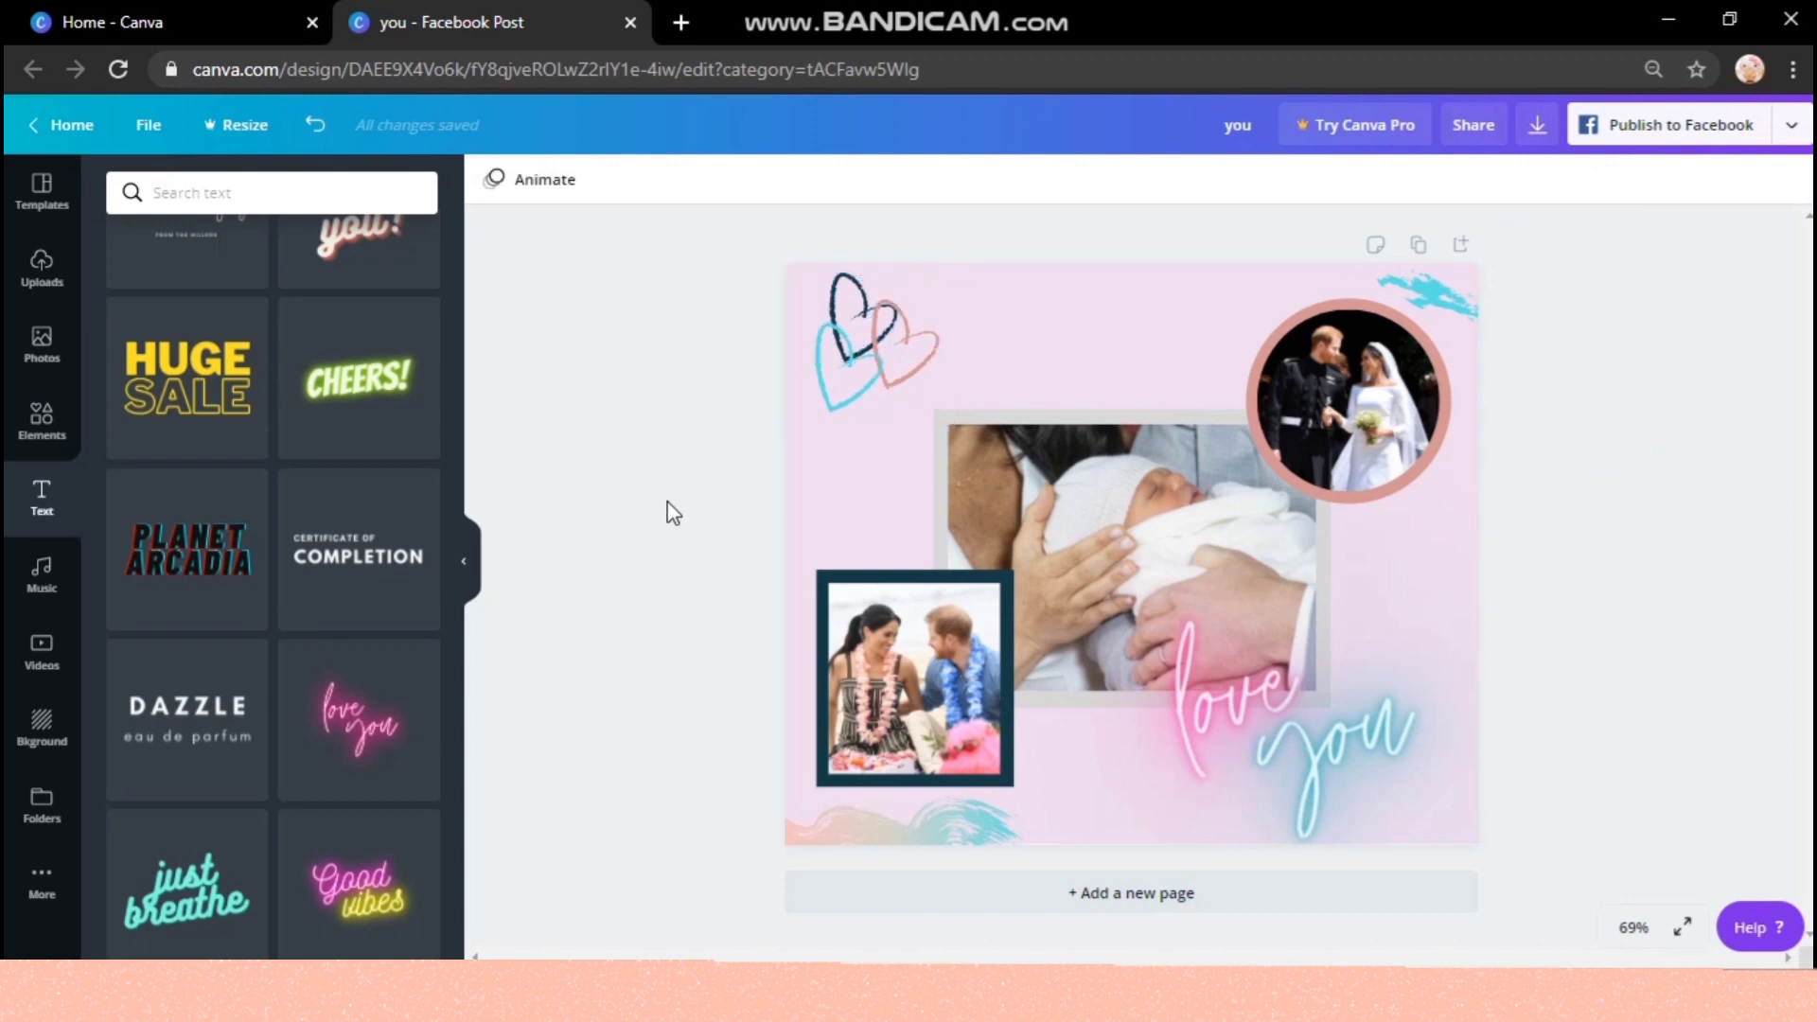
- Nudge the lower-left couple photo and its dark teal border slightly up, away from the gradient stroke
drag(749, 623, 855, 650)
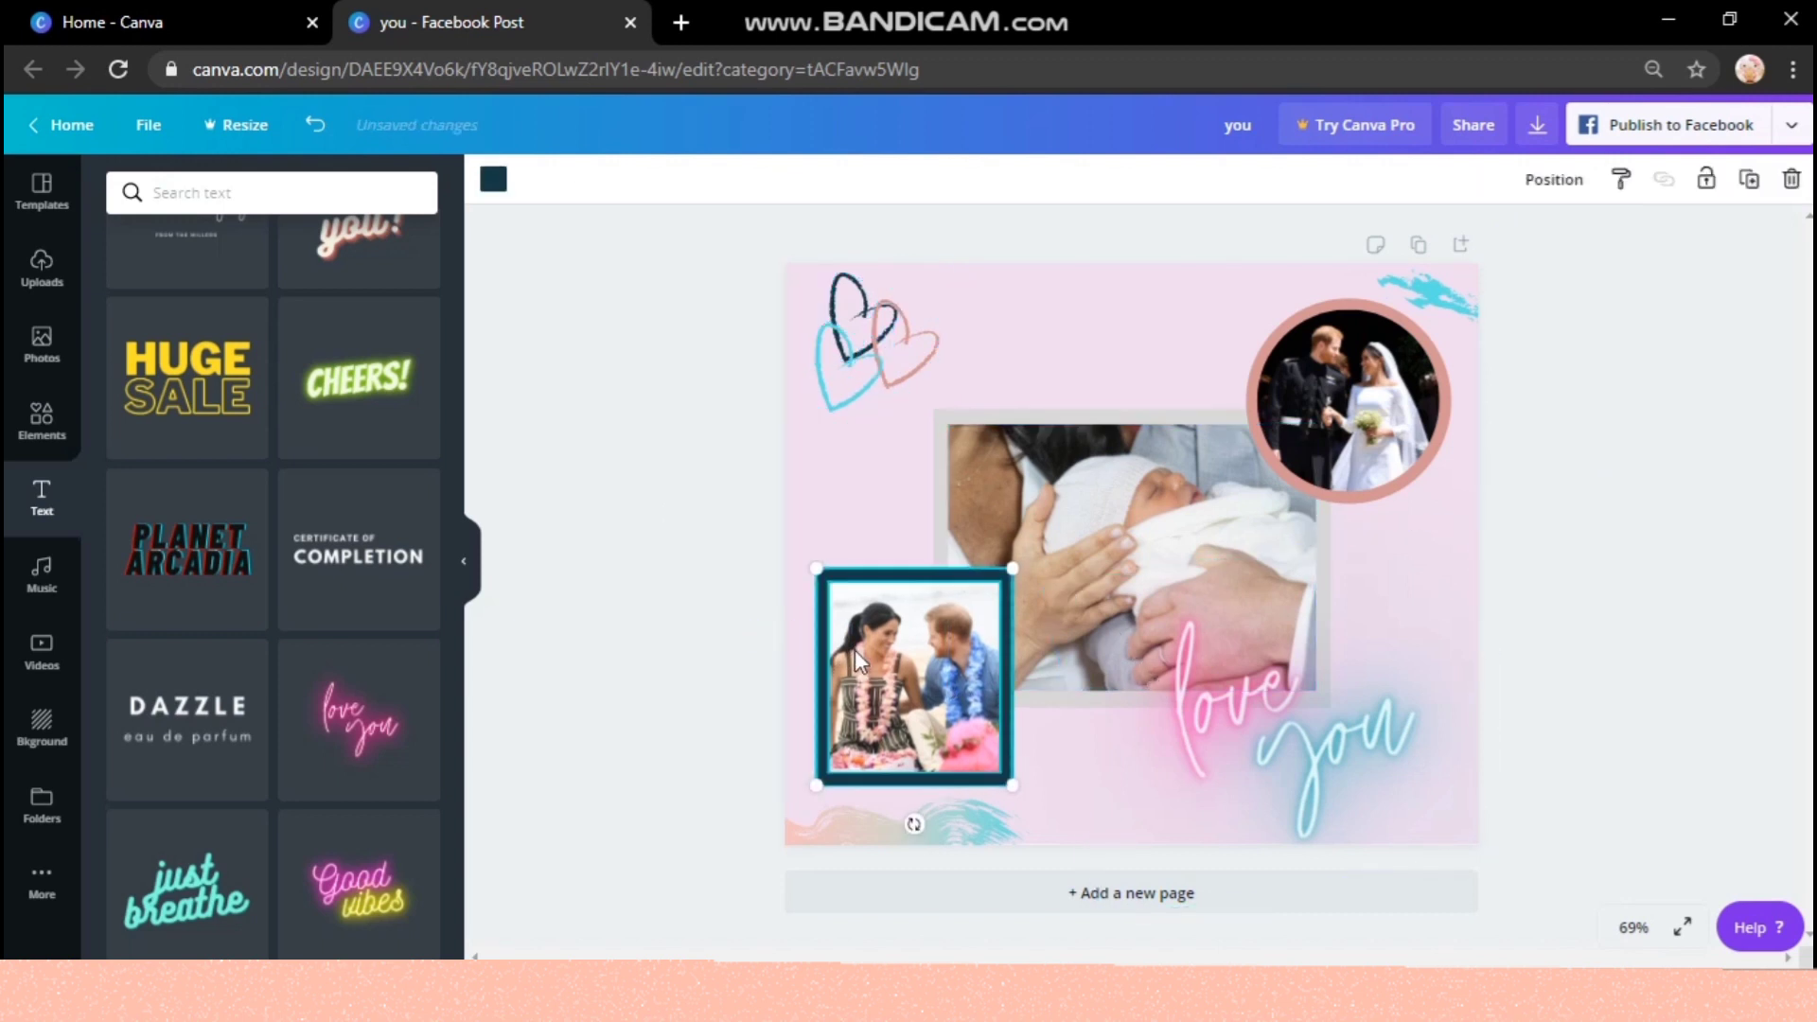
key(Up)
key(Up)
key(Up)
key(Up)
key(Up)
key(Up)
key(Up)
key(Up)
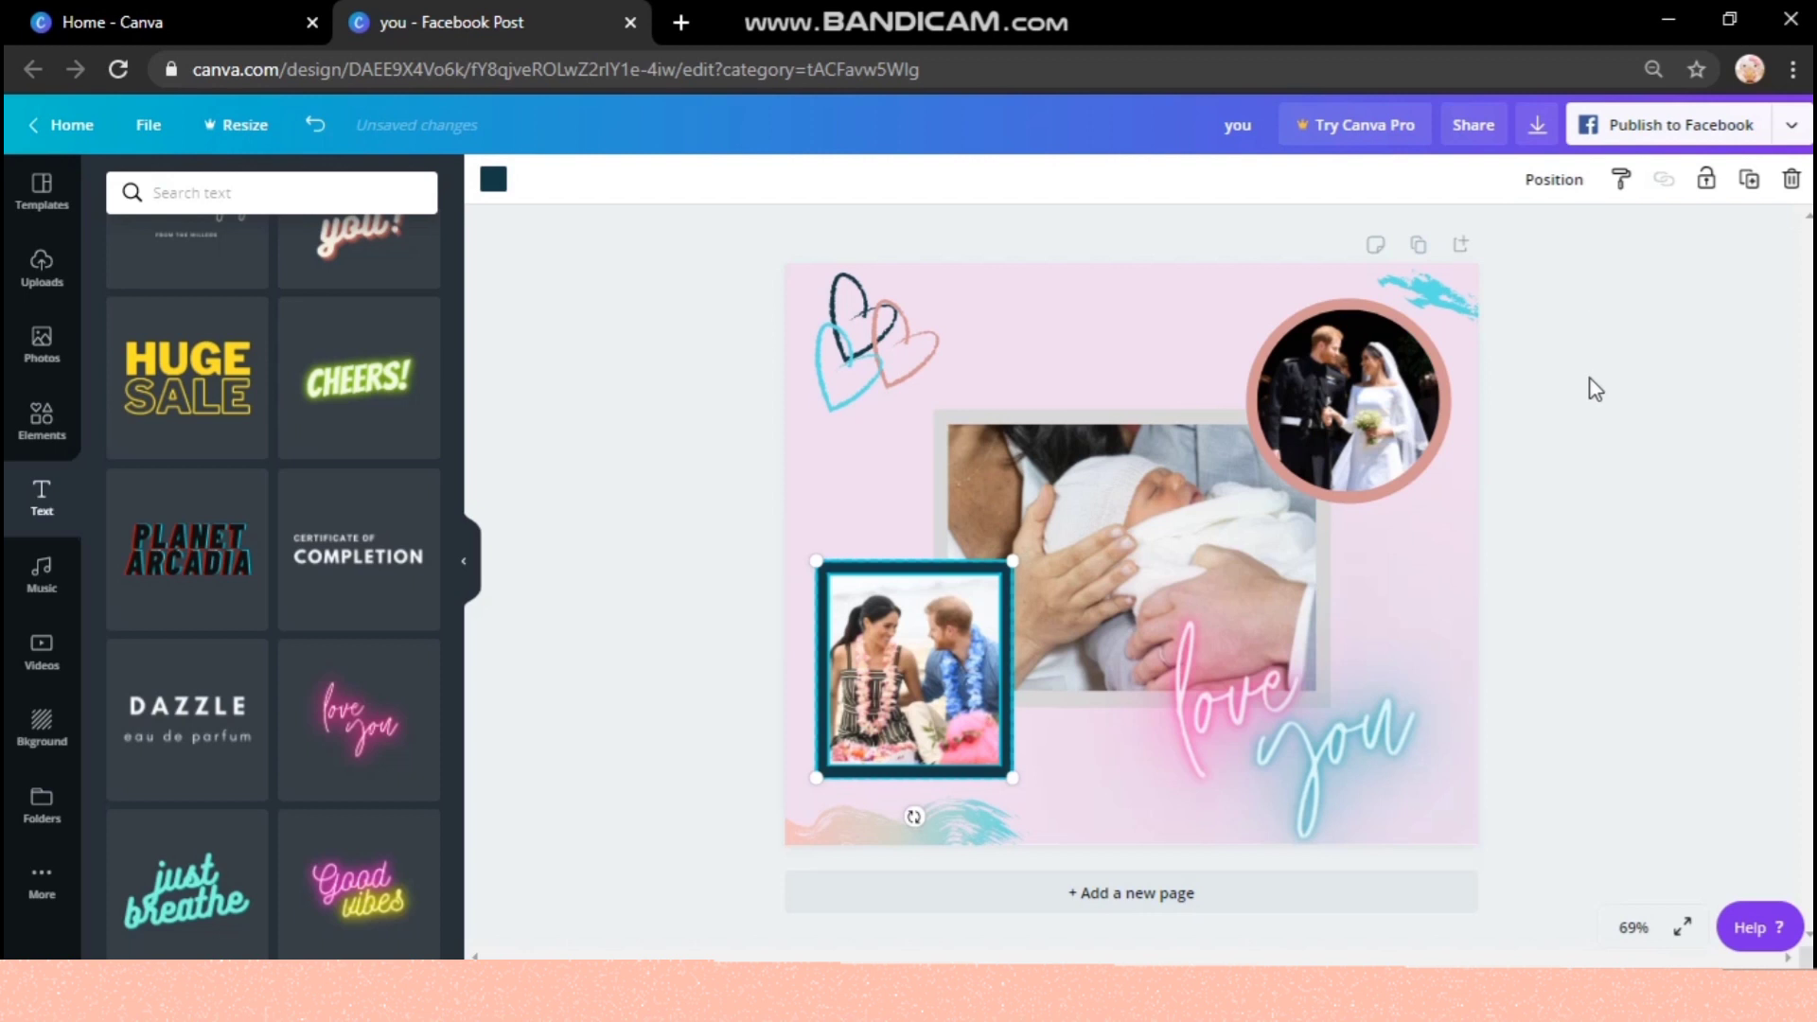
drag(1590, 377, 1514, 445)
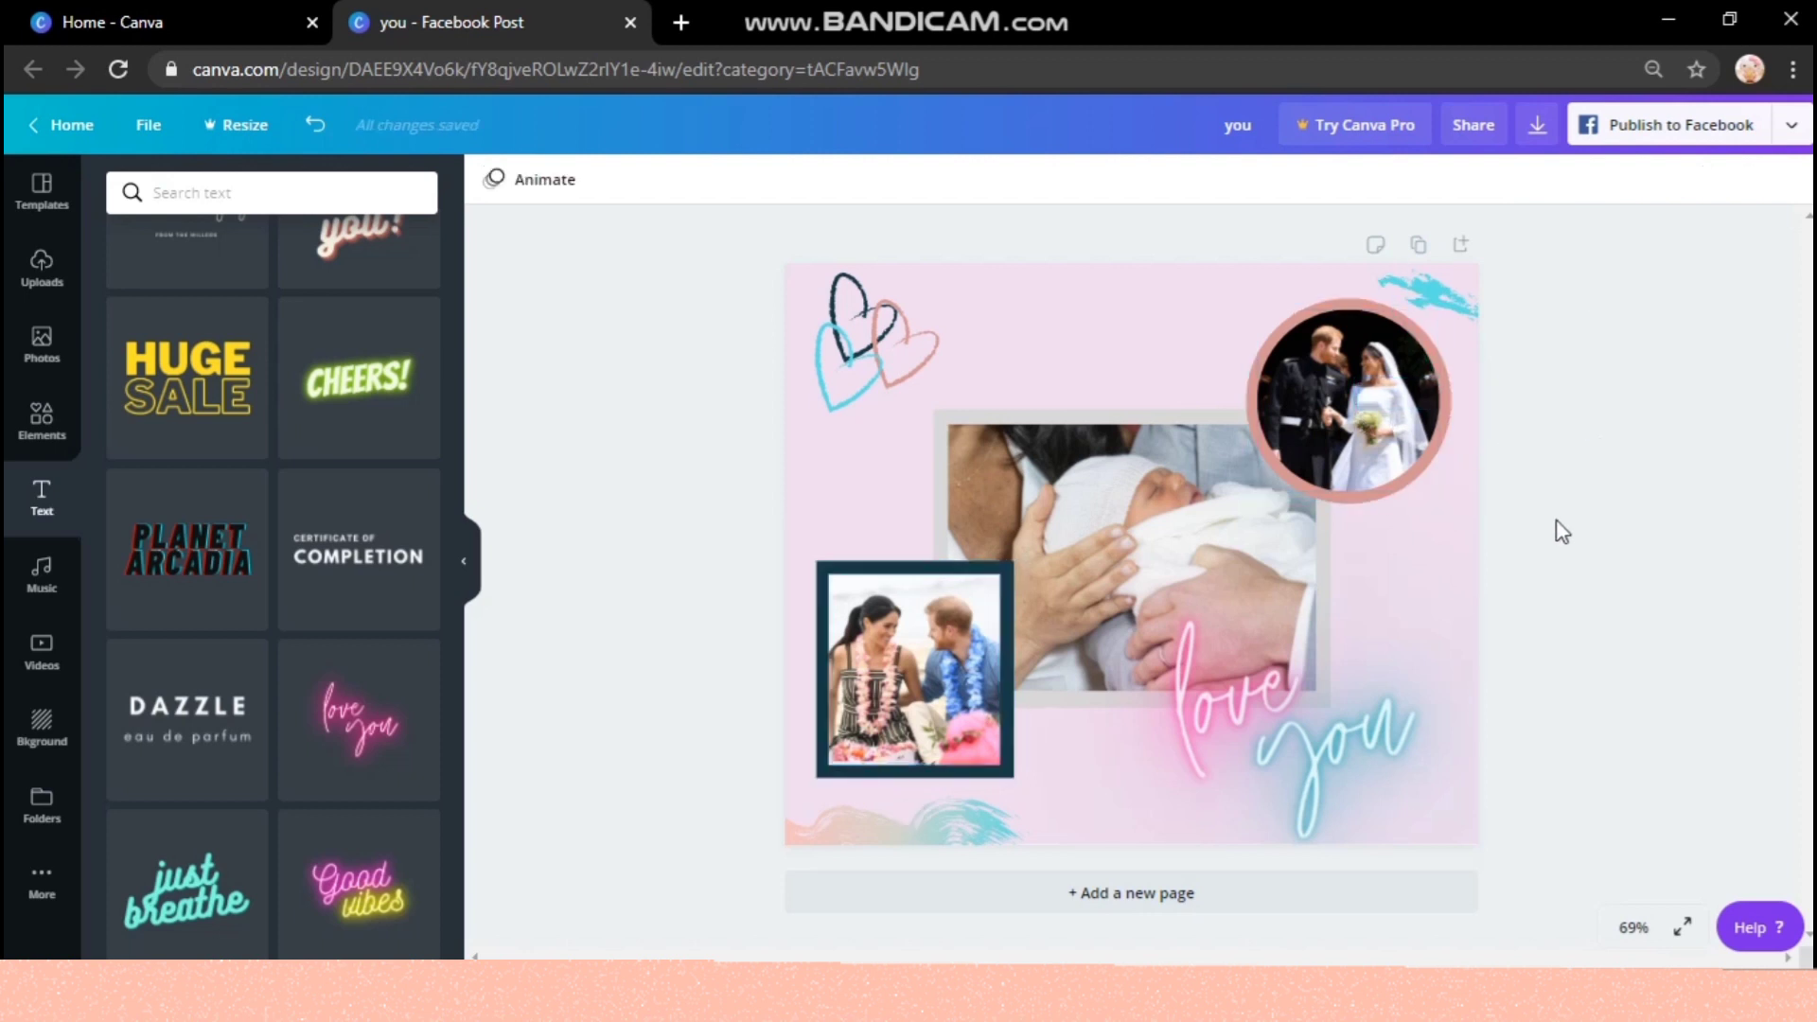
drag(1526, 553, 1567, 514)
- Nudge the circular wedding photo together with its salmon border slightly left and down
drag(1293, 321, 1297, 328)
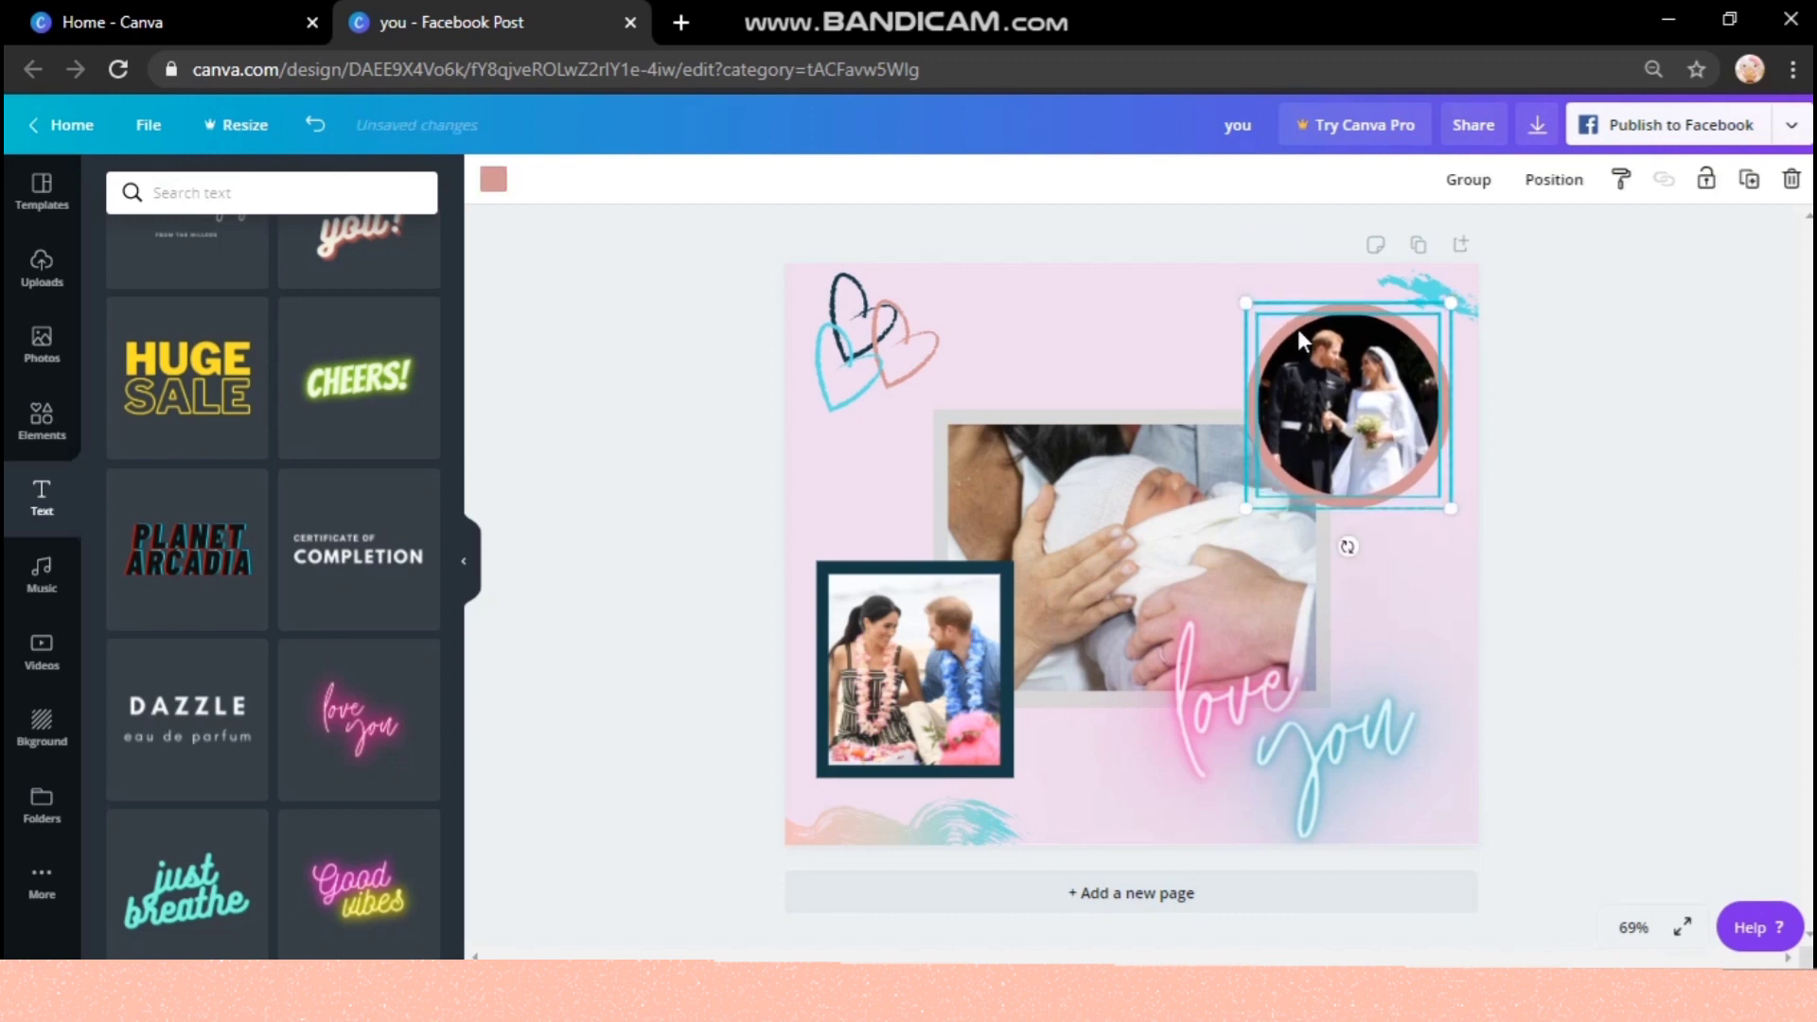
key(Left)
key(Left)
key(Left)
key(Left)
key(Down)
key(Down)
key(Down)
key(Left)
key(Left)
key(Left)
key(Left)
key(Left)
key(Left)
key(Left)
key(Left)
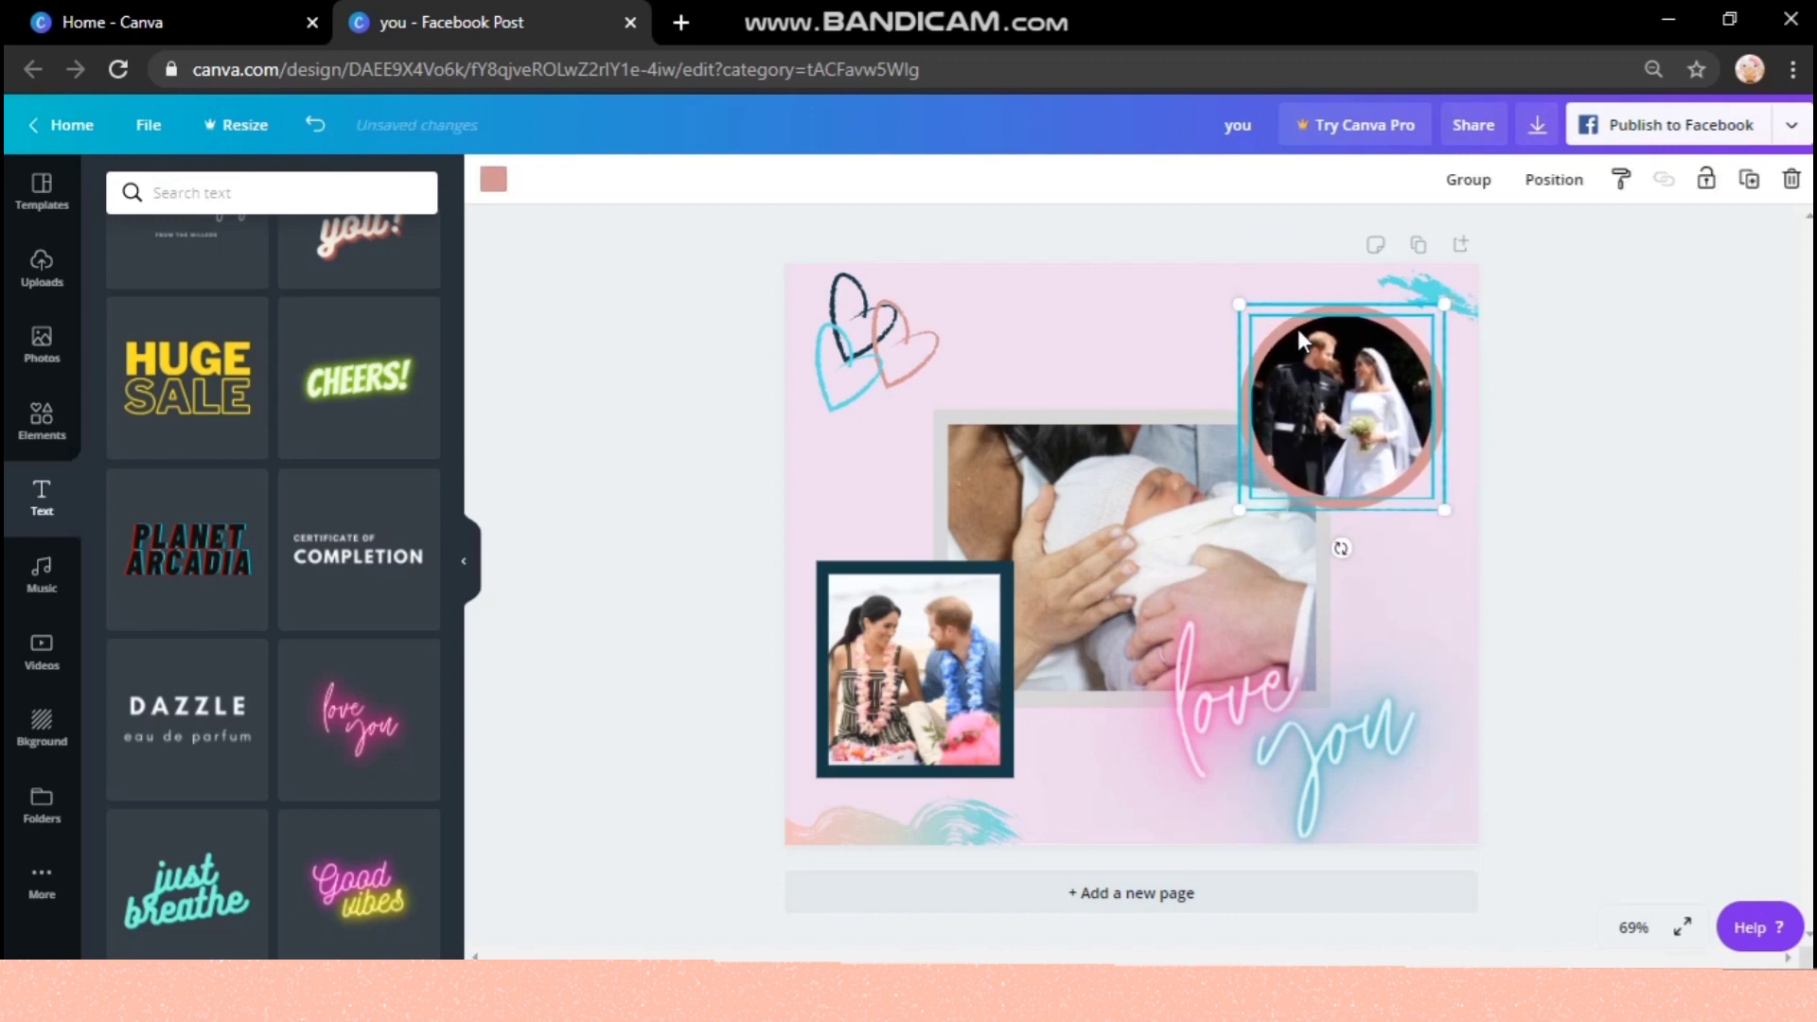
- Nudge the circular wedding photo with its border a touch further left, and shift the central baby photo with its grey border slightly up
key(Left)
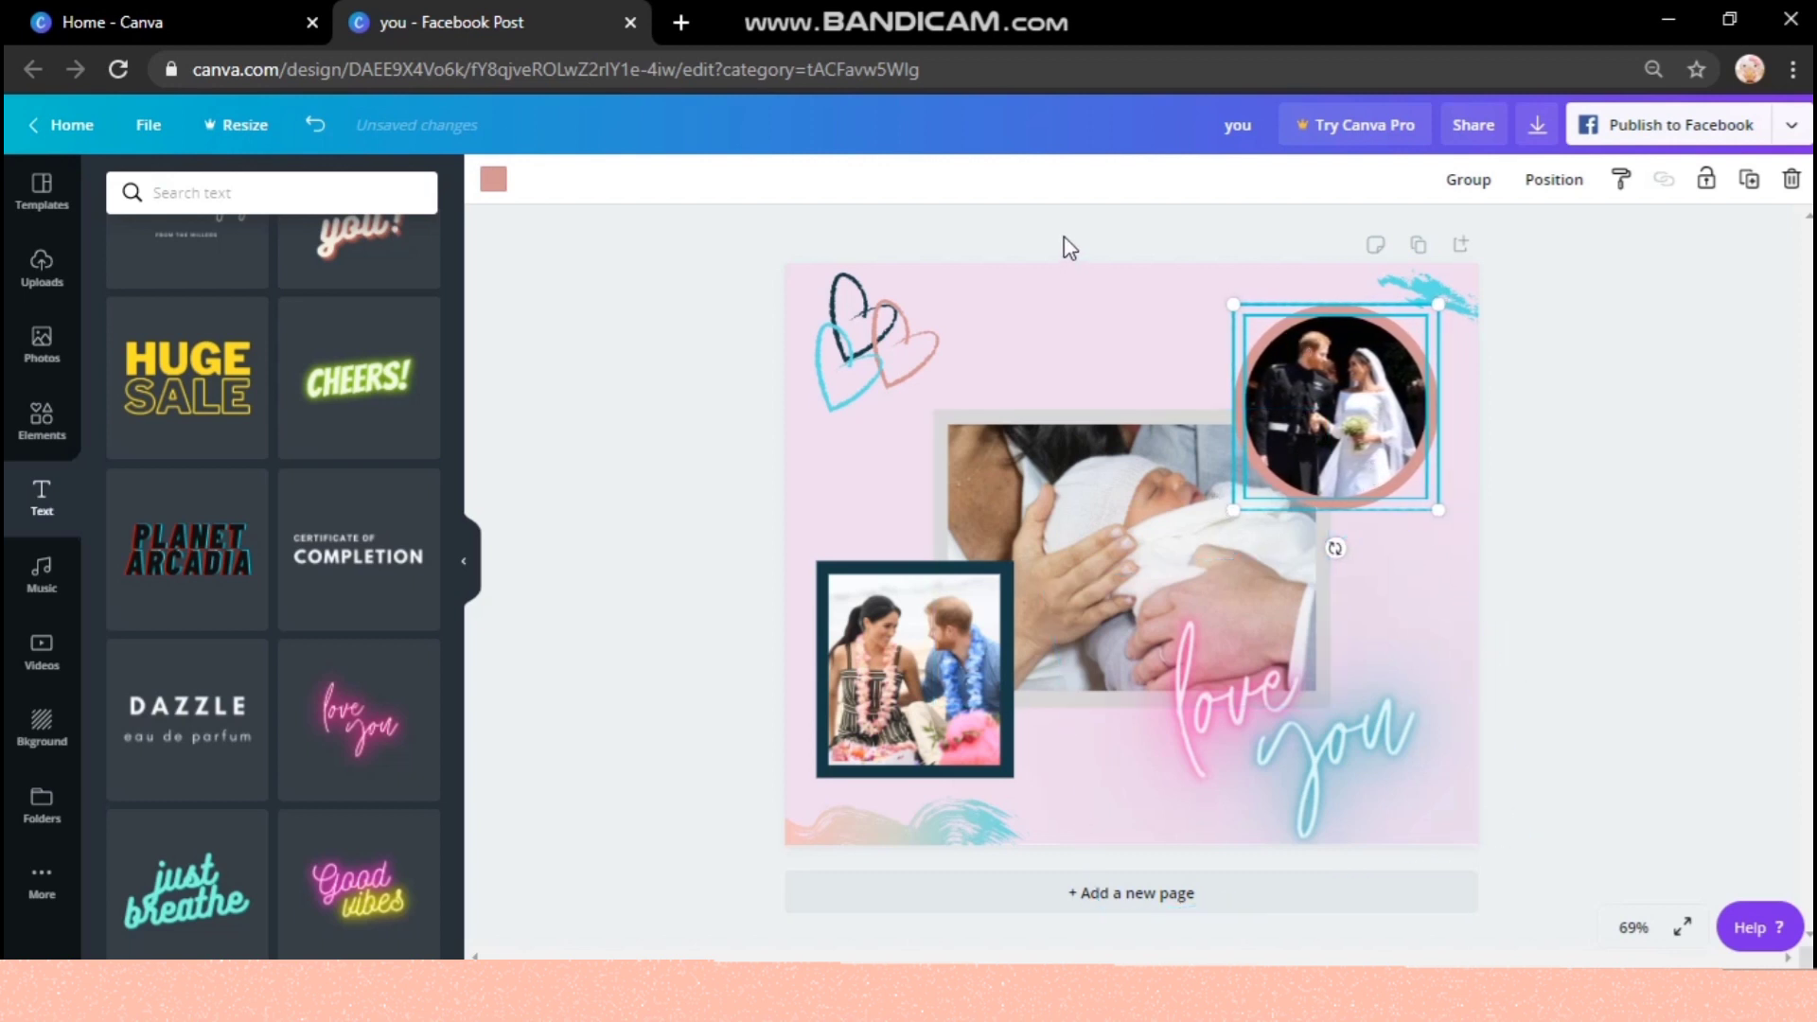
drag(1064, 237, 1092, 471)
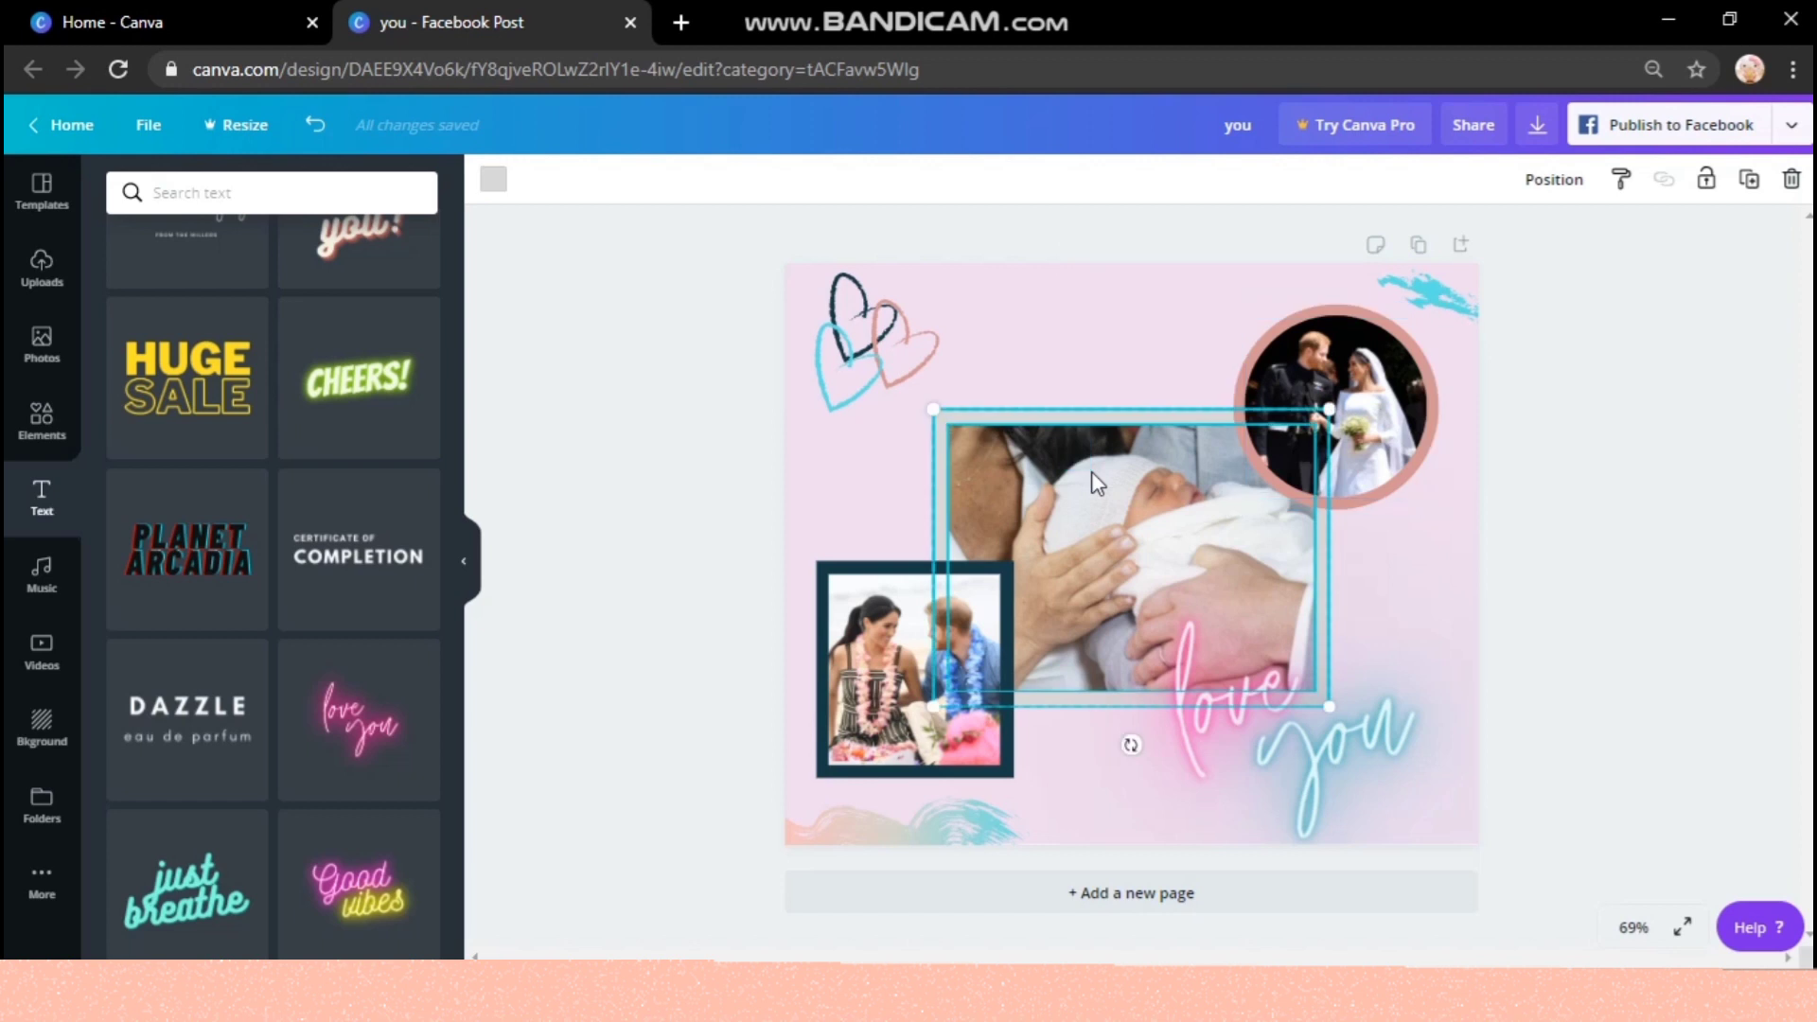
key(shift+Up)
key(shift+Up)
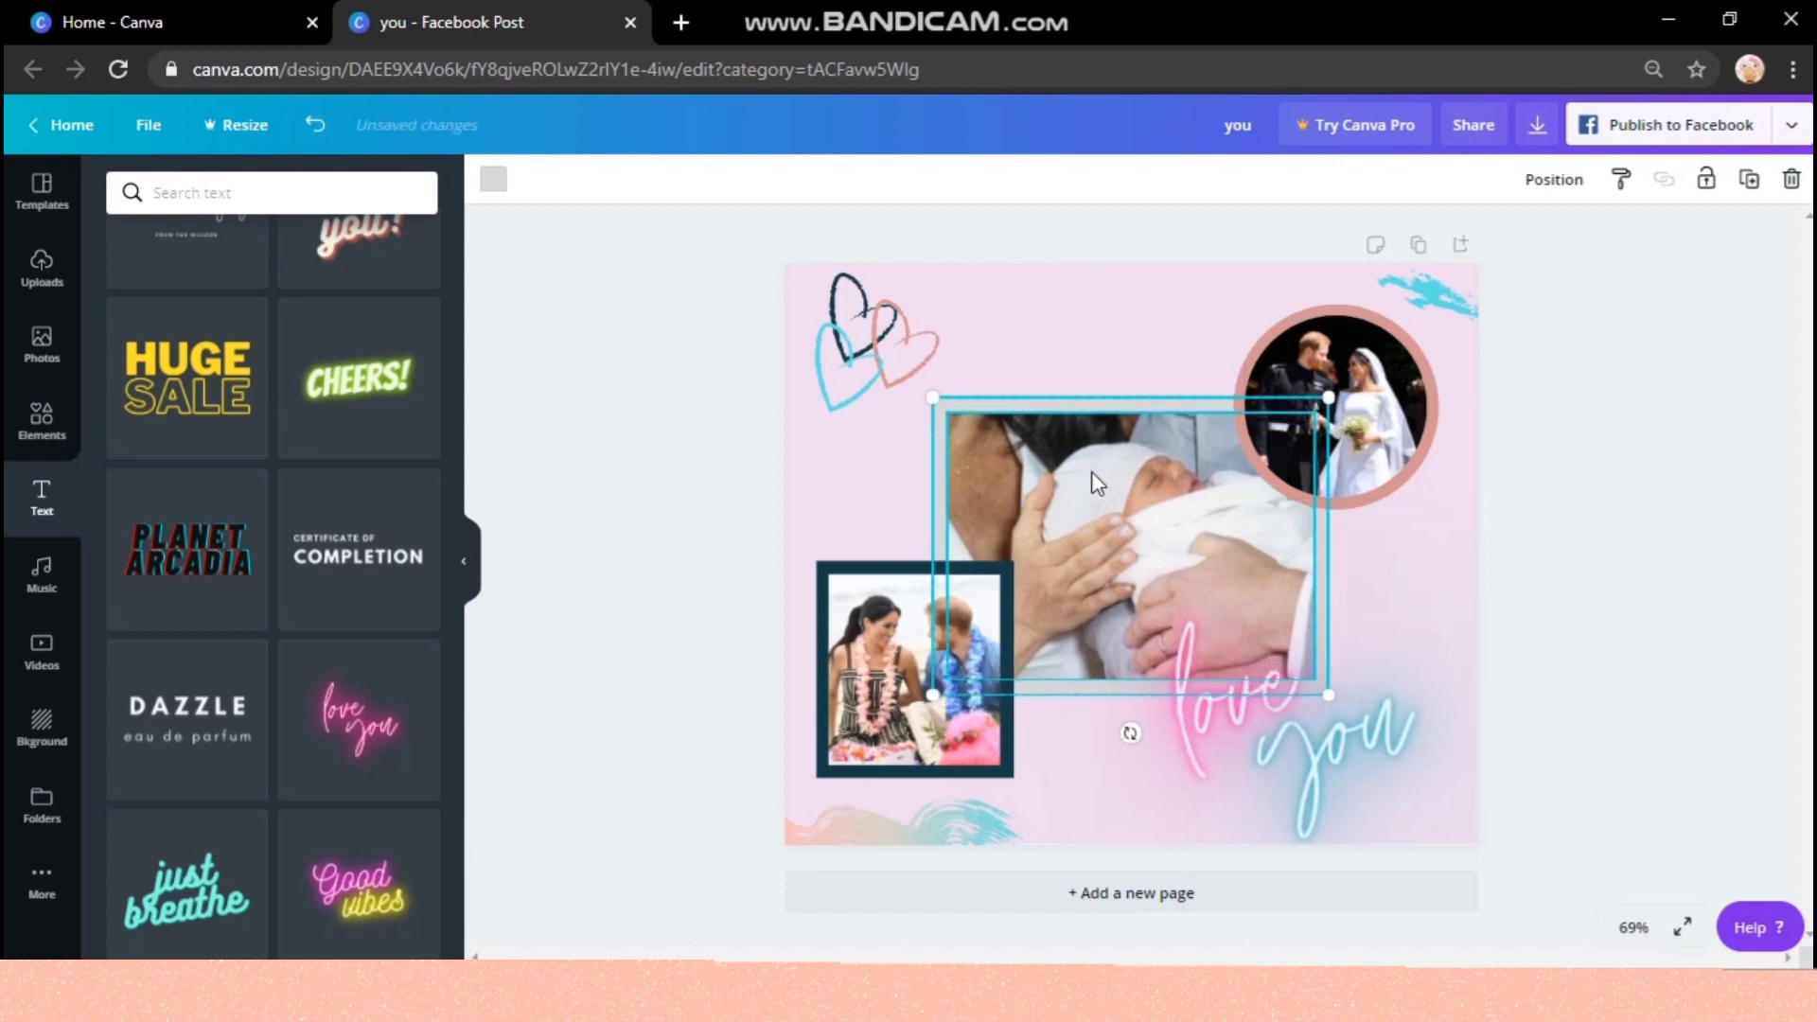
- Shift the neon "love you" text slightly right and up, and show the finished post in full screen
click(1590, 734)
drag(1304, 759, 1320, 752)
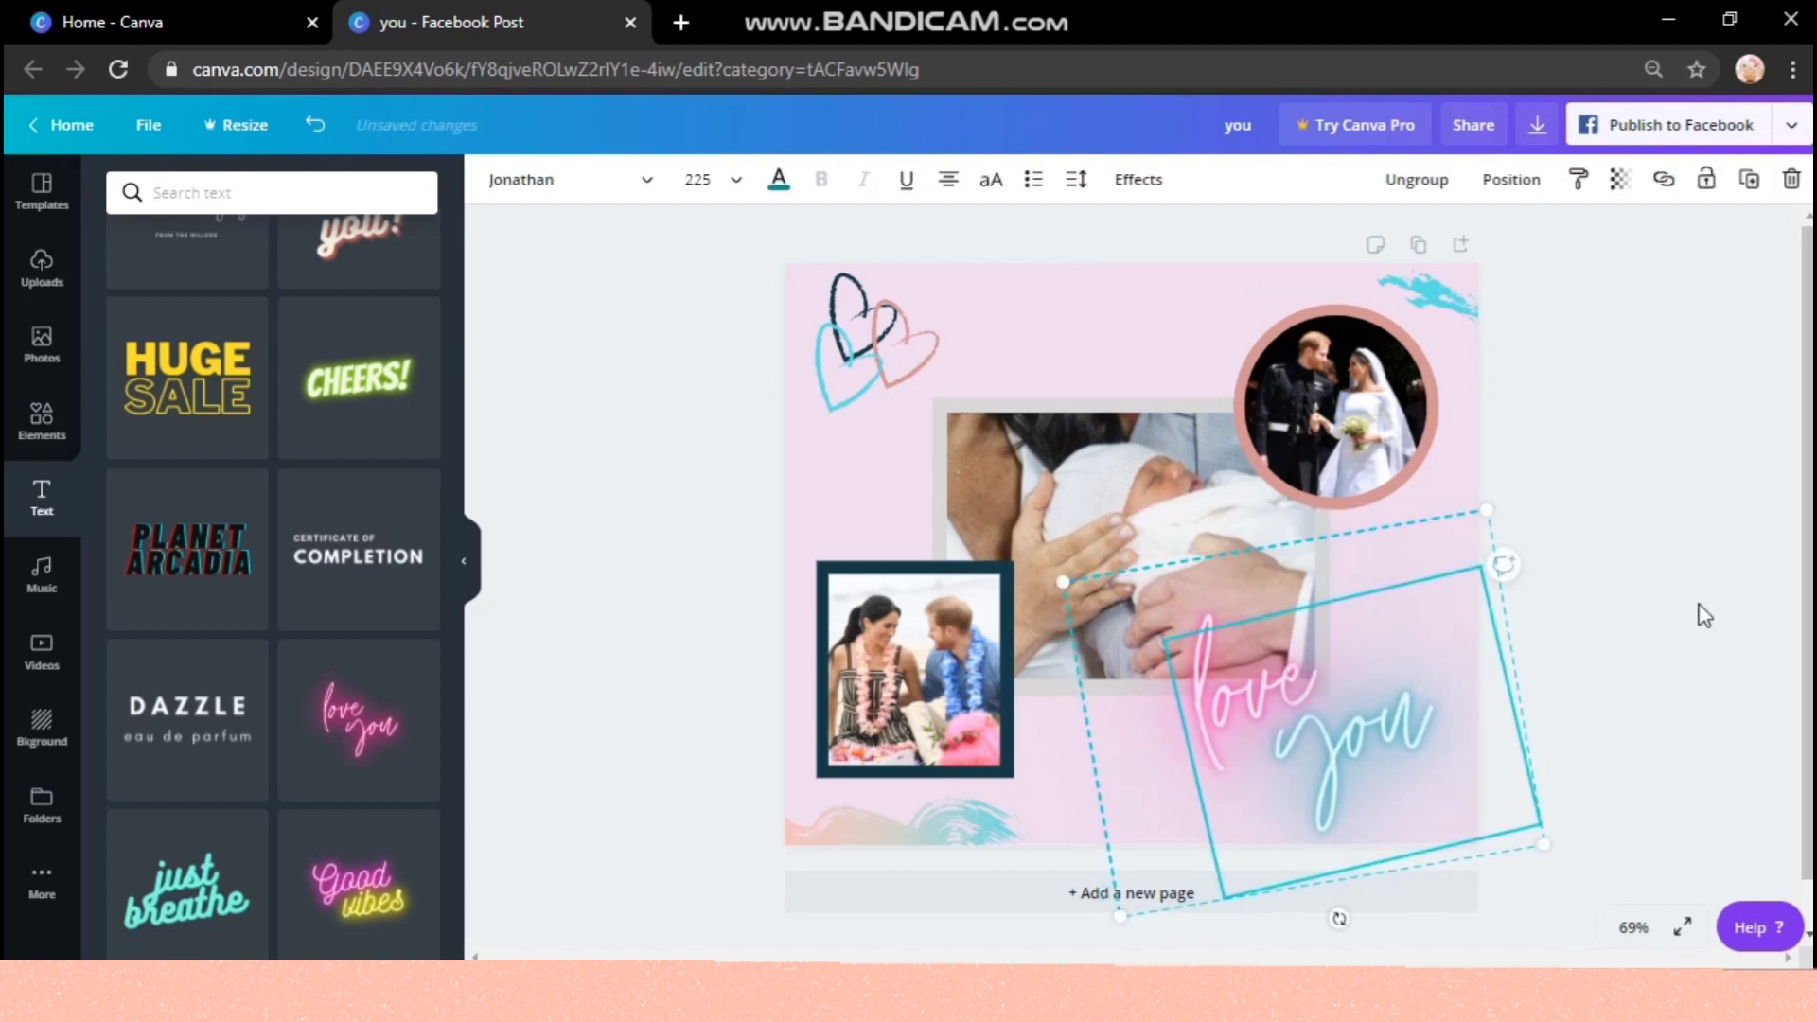
click(1705, 616)
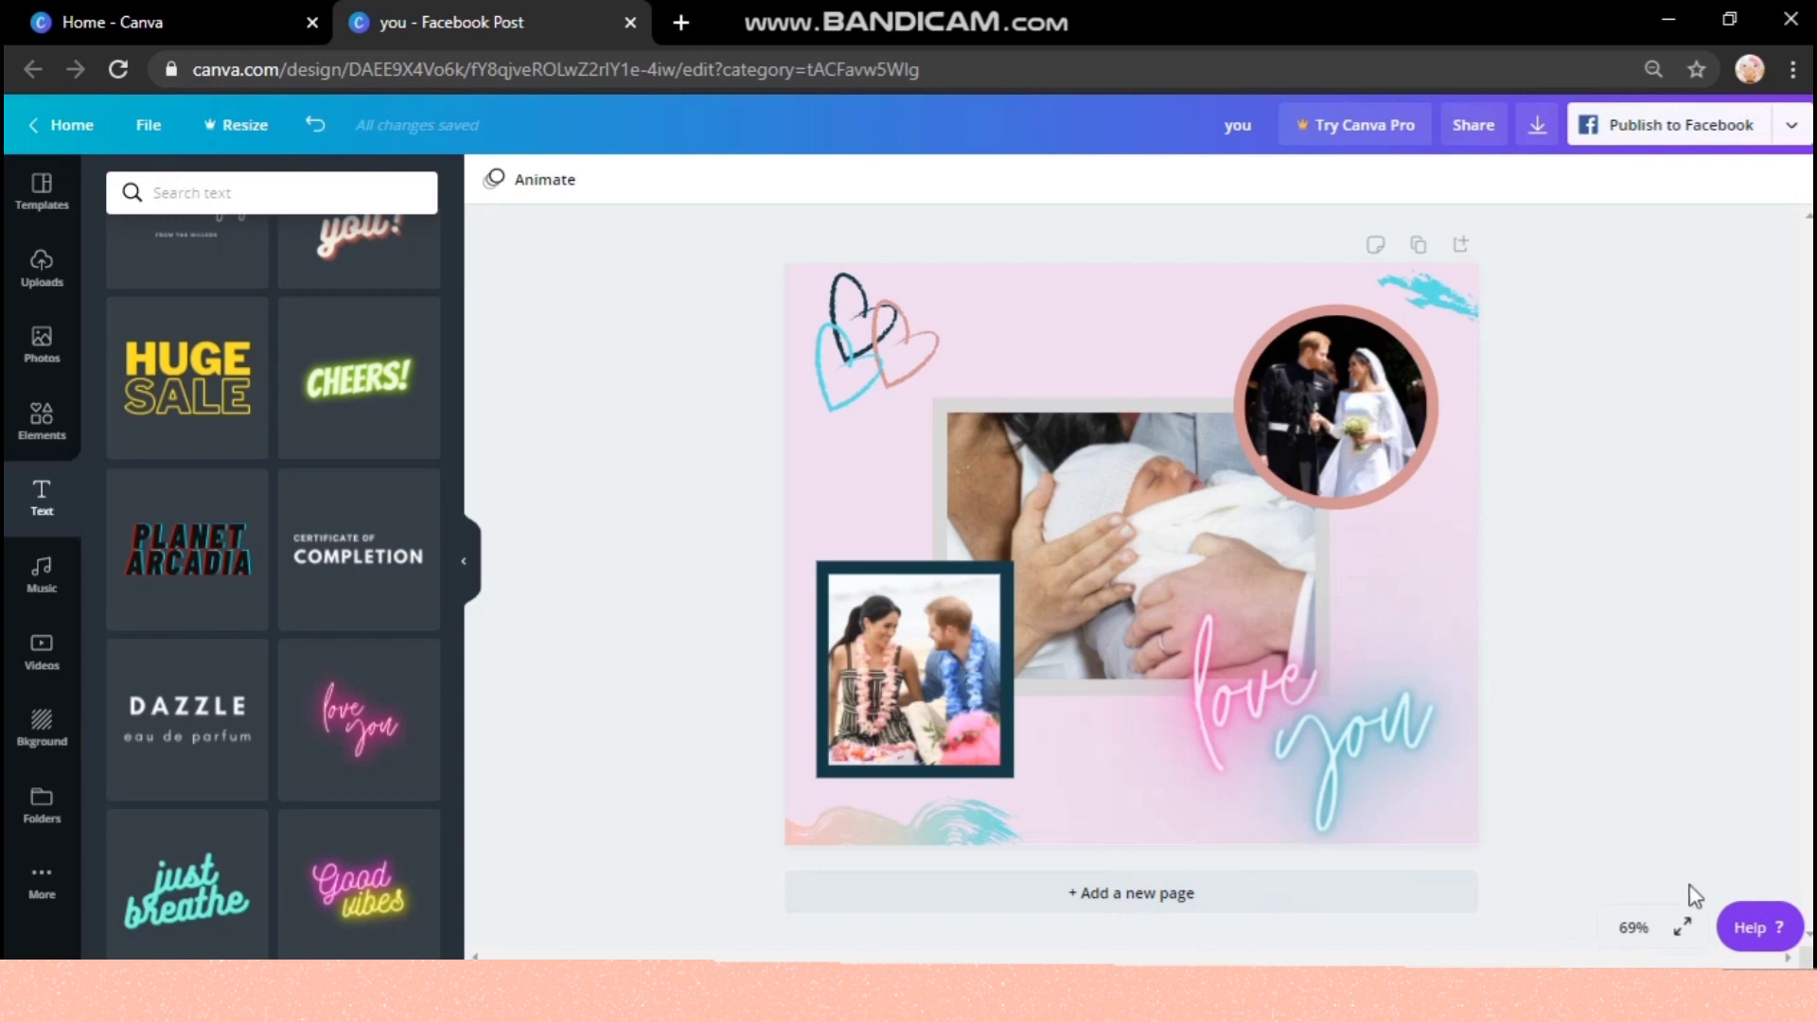
click(1683, 928)
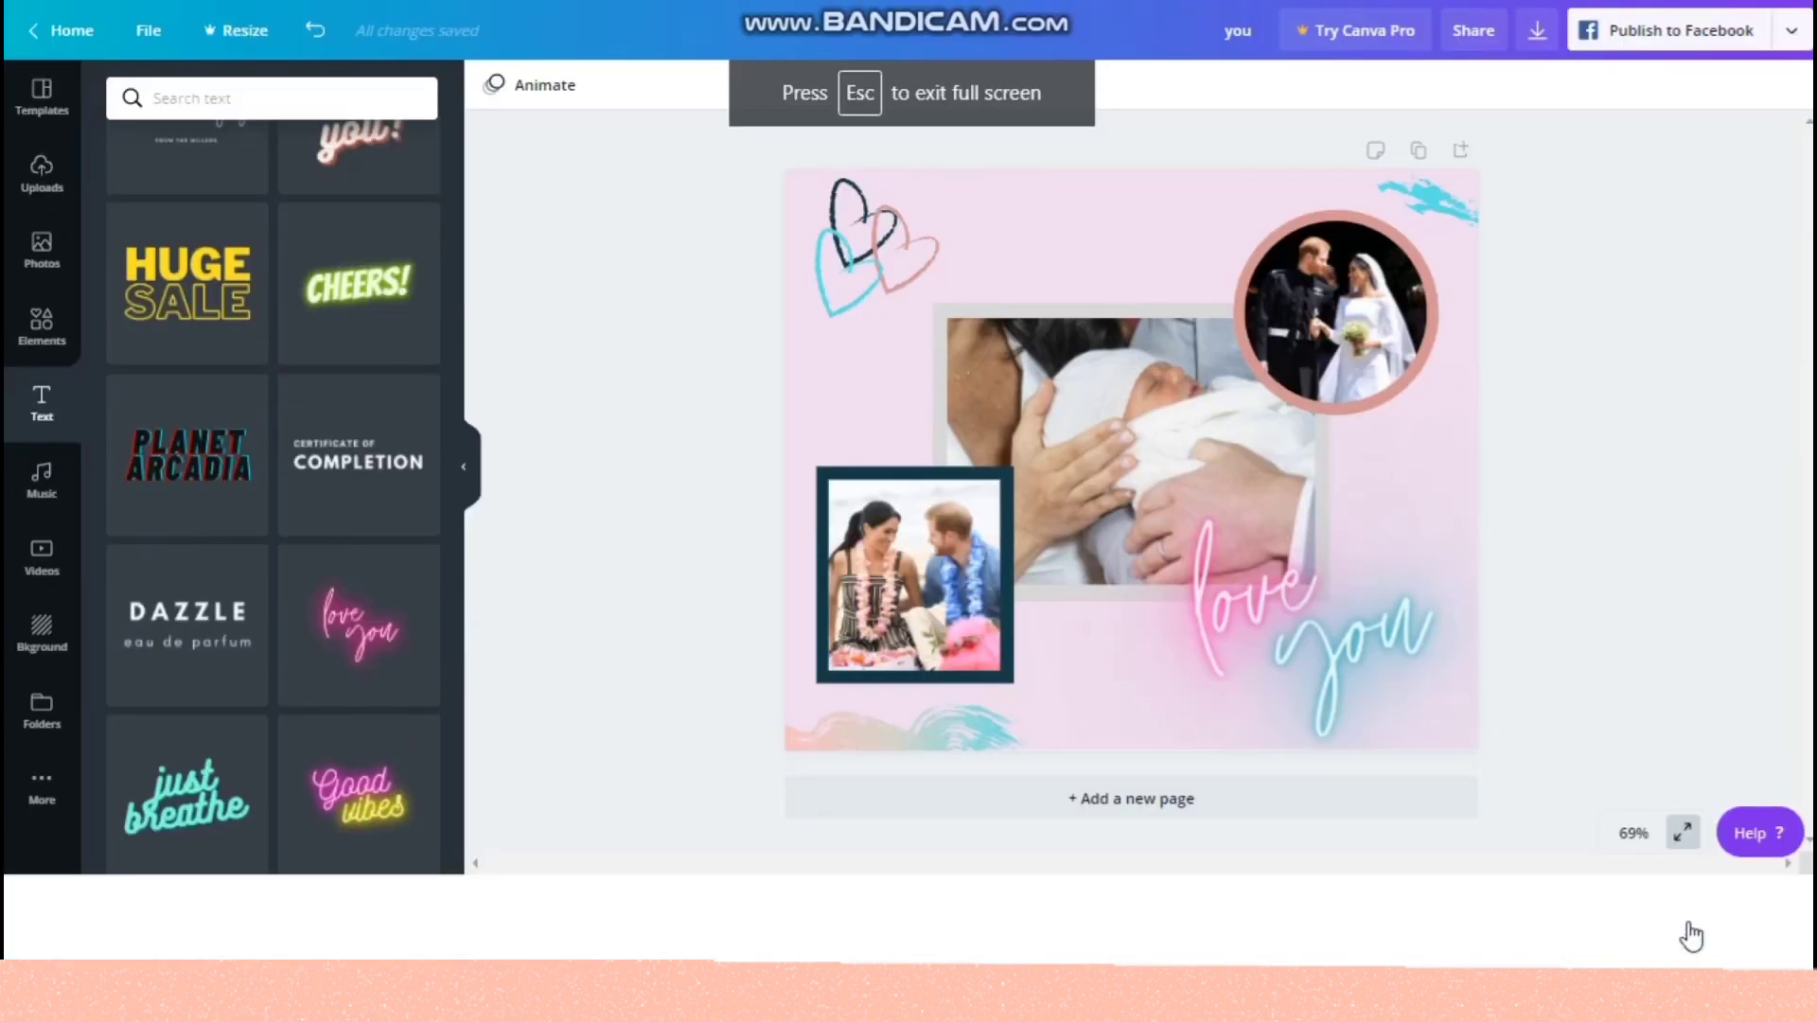